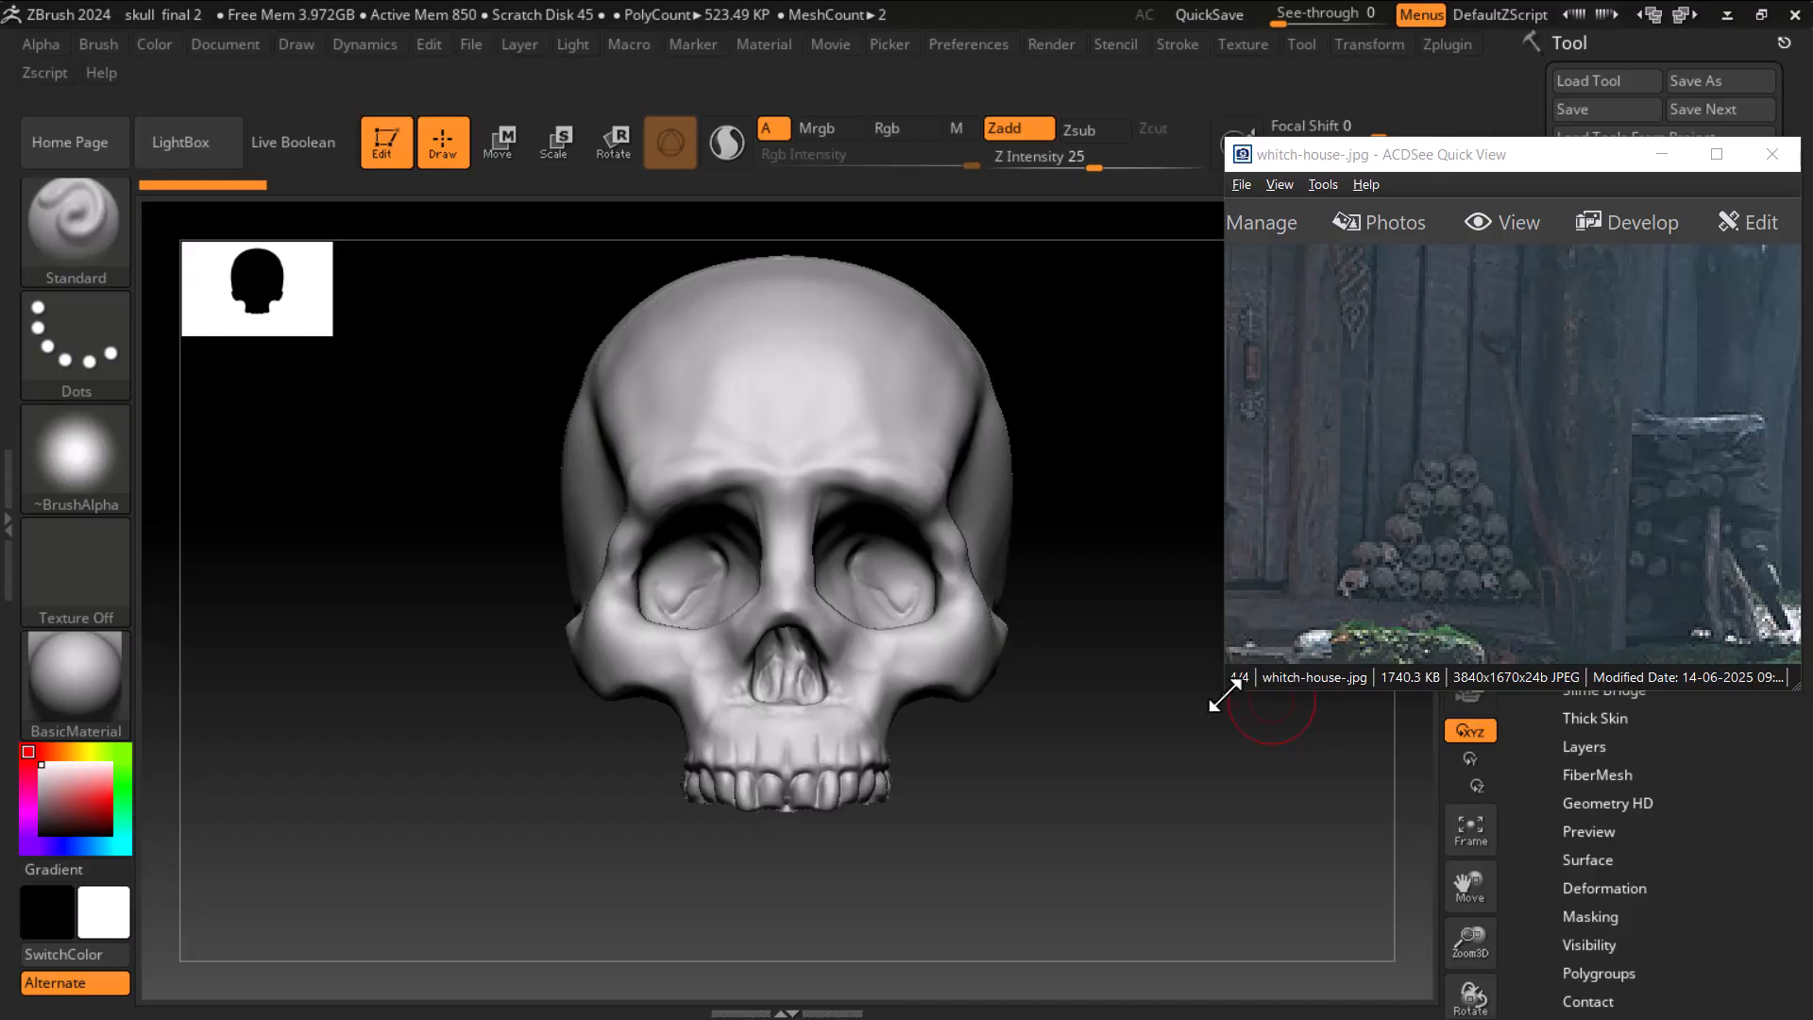
- Shrink the whitch-house-.jpg reference window and move it clear of the skull, keeping the skull pile in view
left_click_drag(1227, 696, 1359, 668)
left_click_drag(1532, 184, 1529, 253)
left_click_drag(1218, 745, 1186, 680)
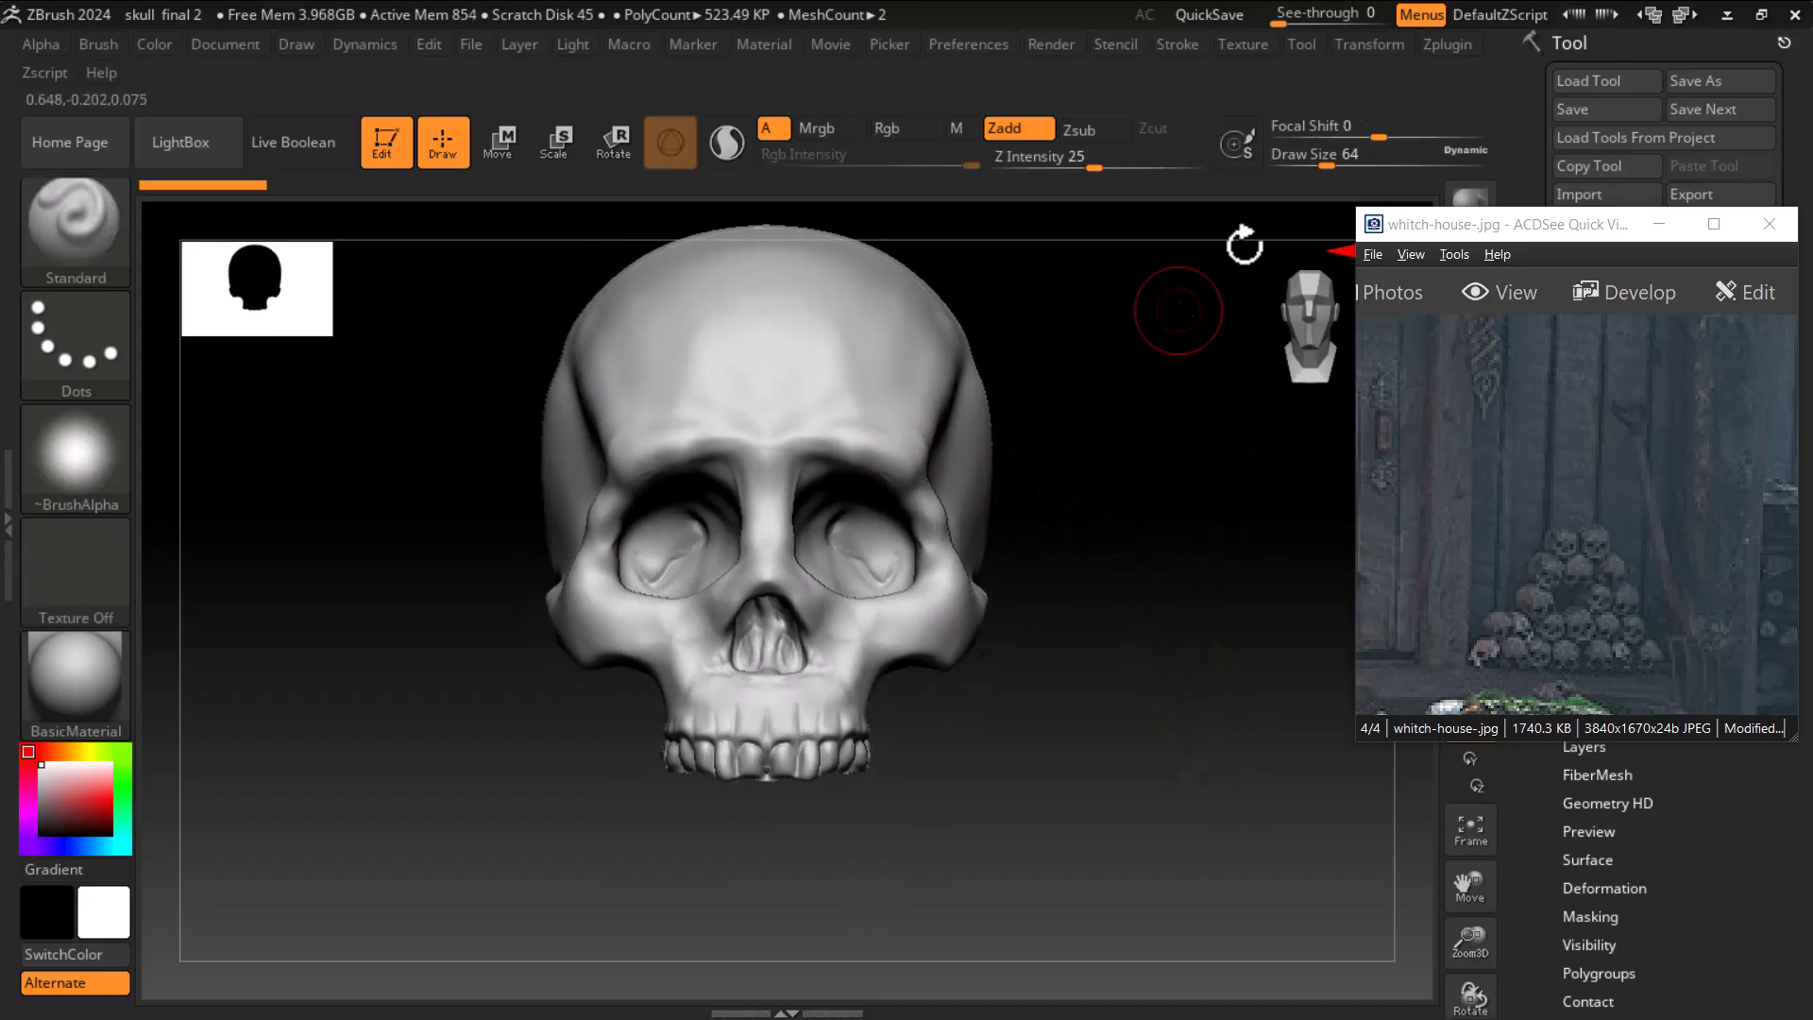
- Load the compact_UI_brush_materials interface layout and select the ClayBuildup brush
left_click(1682, 13)
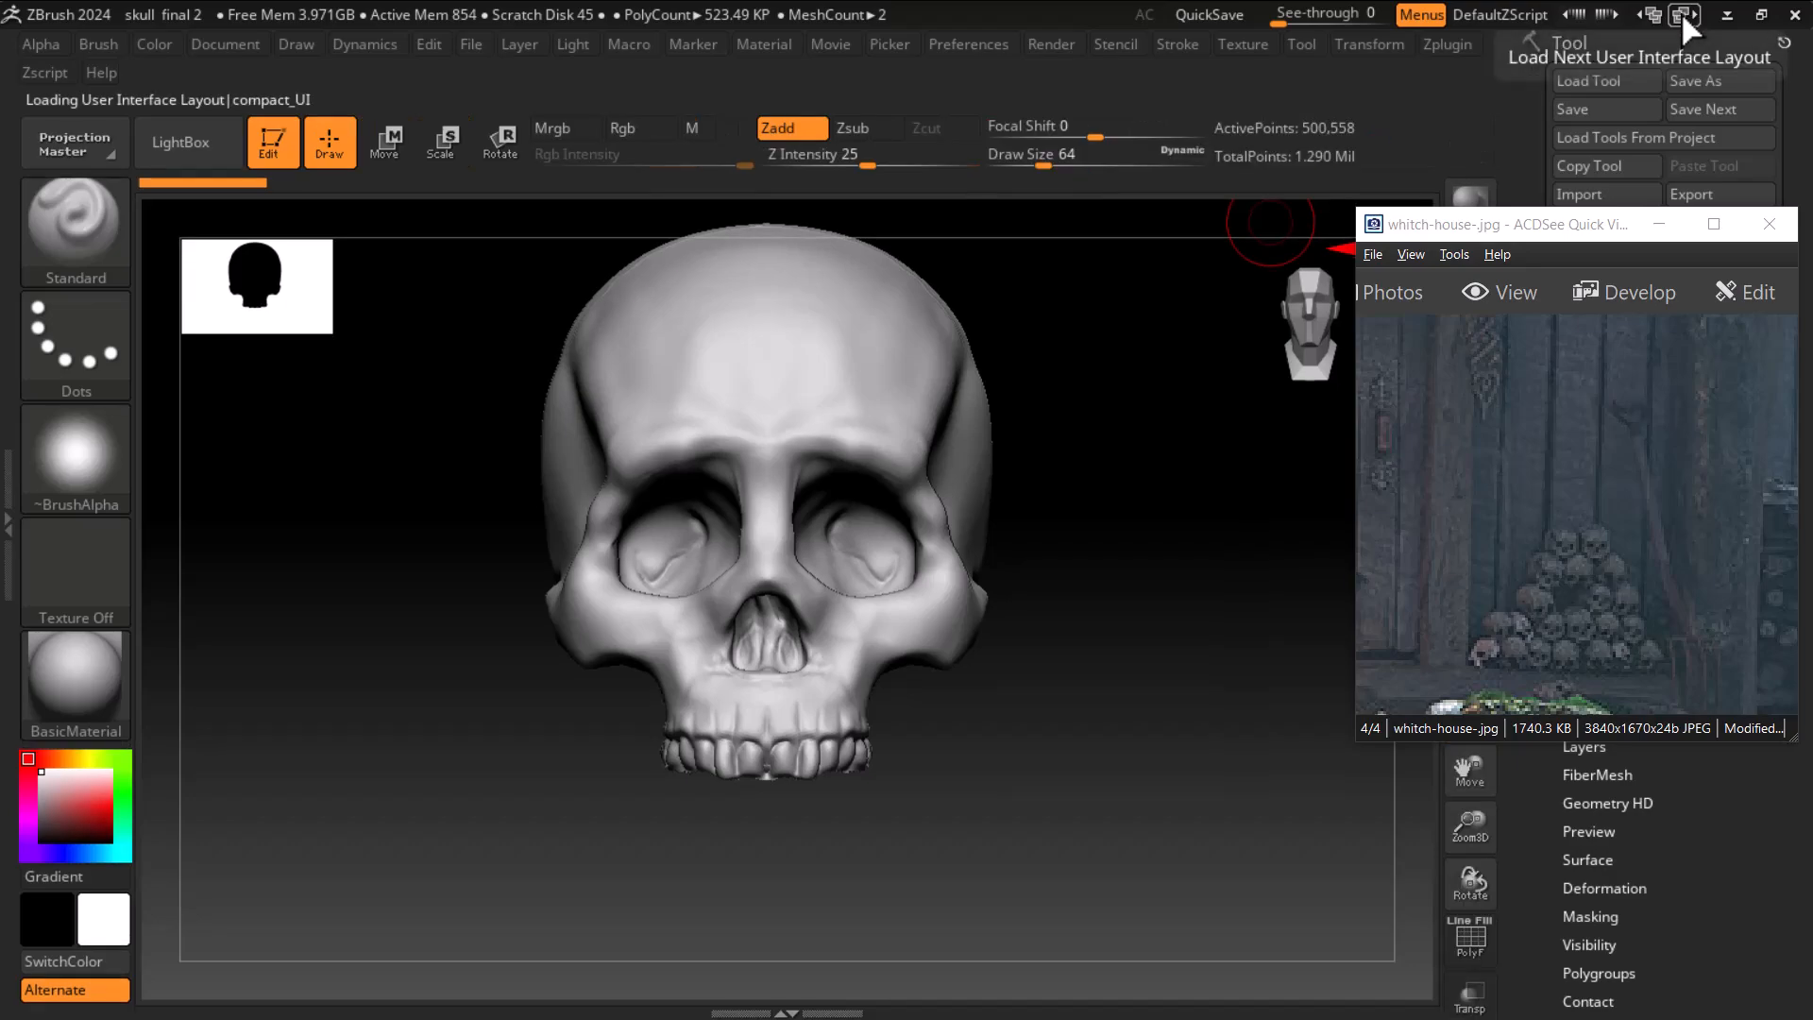
left_click(1681, 12)
left_click(420, 972)
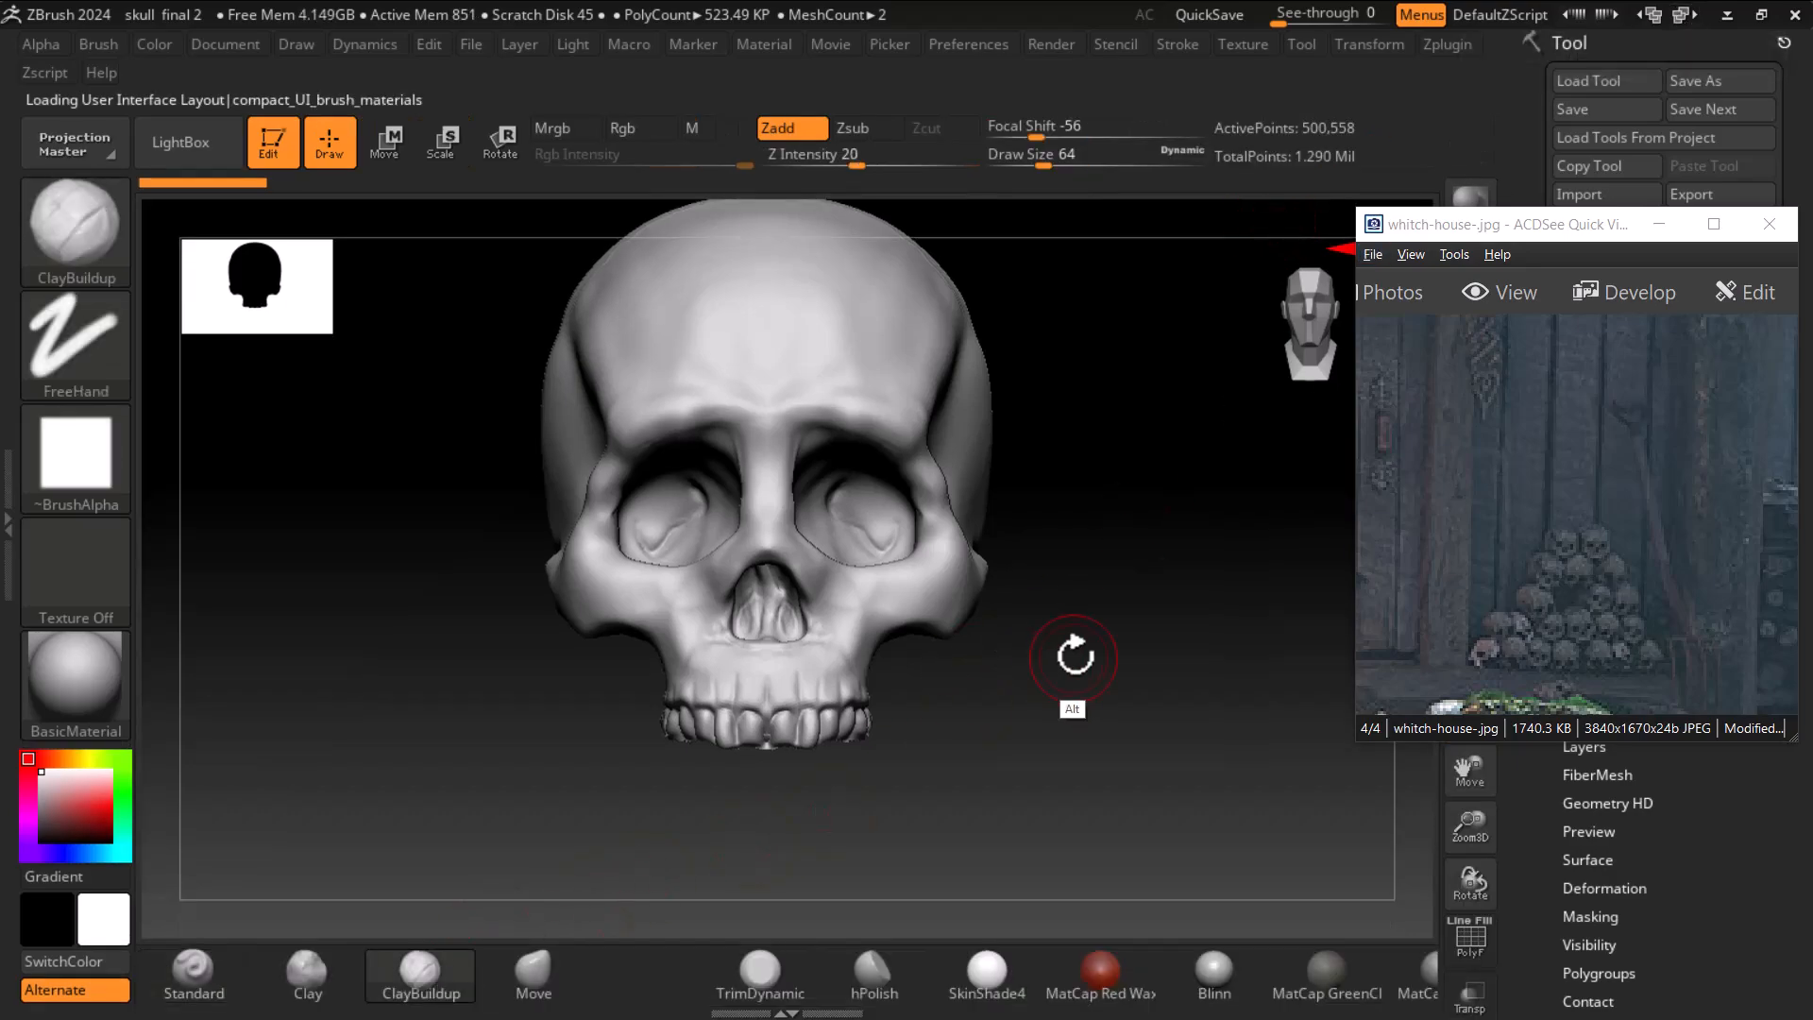
- Sculpt and smooth a short ClayBuildup stroke in the middle of the skull's forehead
left_click_drag(1072, 660, 1089, 648, "alt")
left_click_drag(1119, 577, 1125, 611, "alt")
mouse_move(1081, 455)
left_mouse_down()
mouse_move(1186, 561)
mouse_move(881, 502)
left_mouse_up()
key("shift")
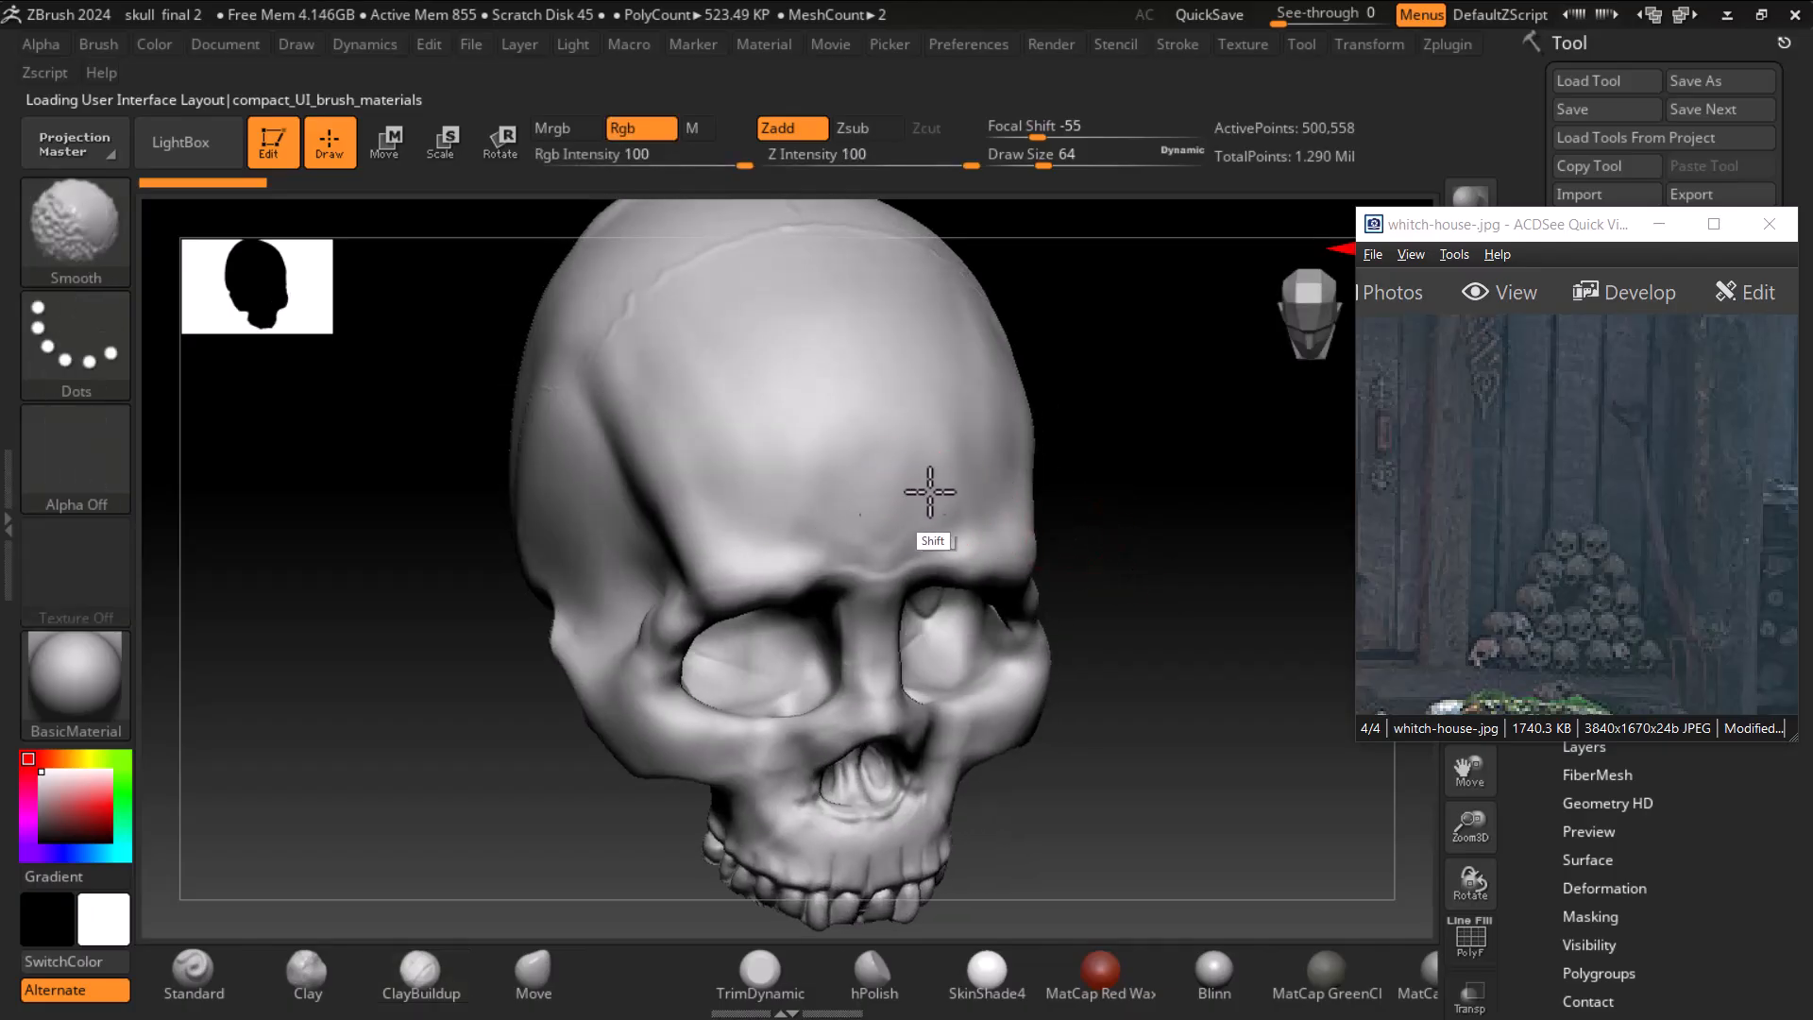
mouse_move(841, 438)
left_mouse_down()
mouse_move(854, 453)
mouse_move(878, 436)
left_mouse_up()
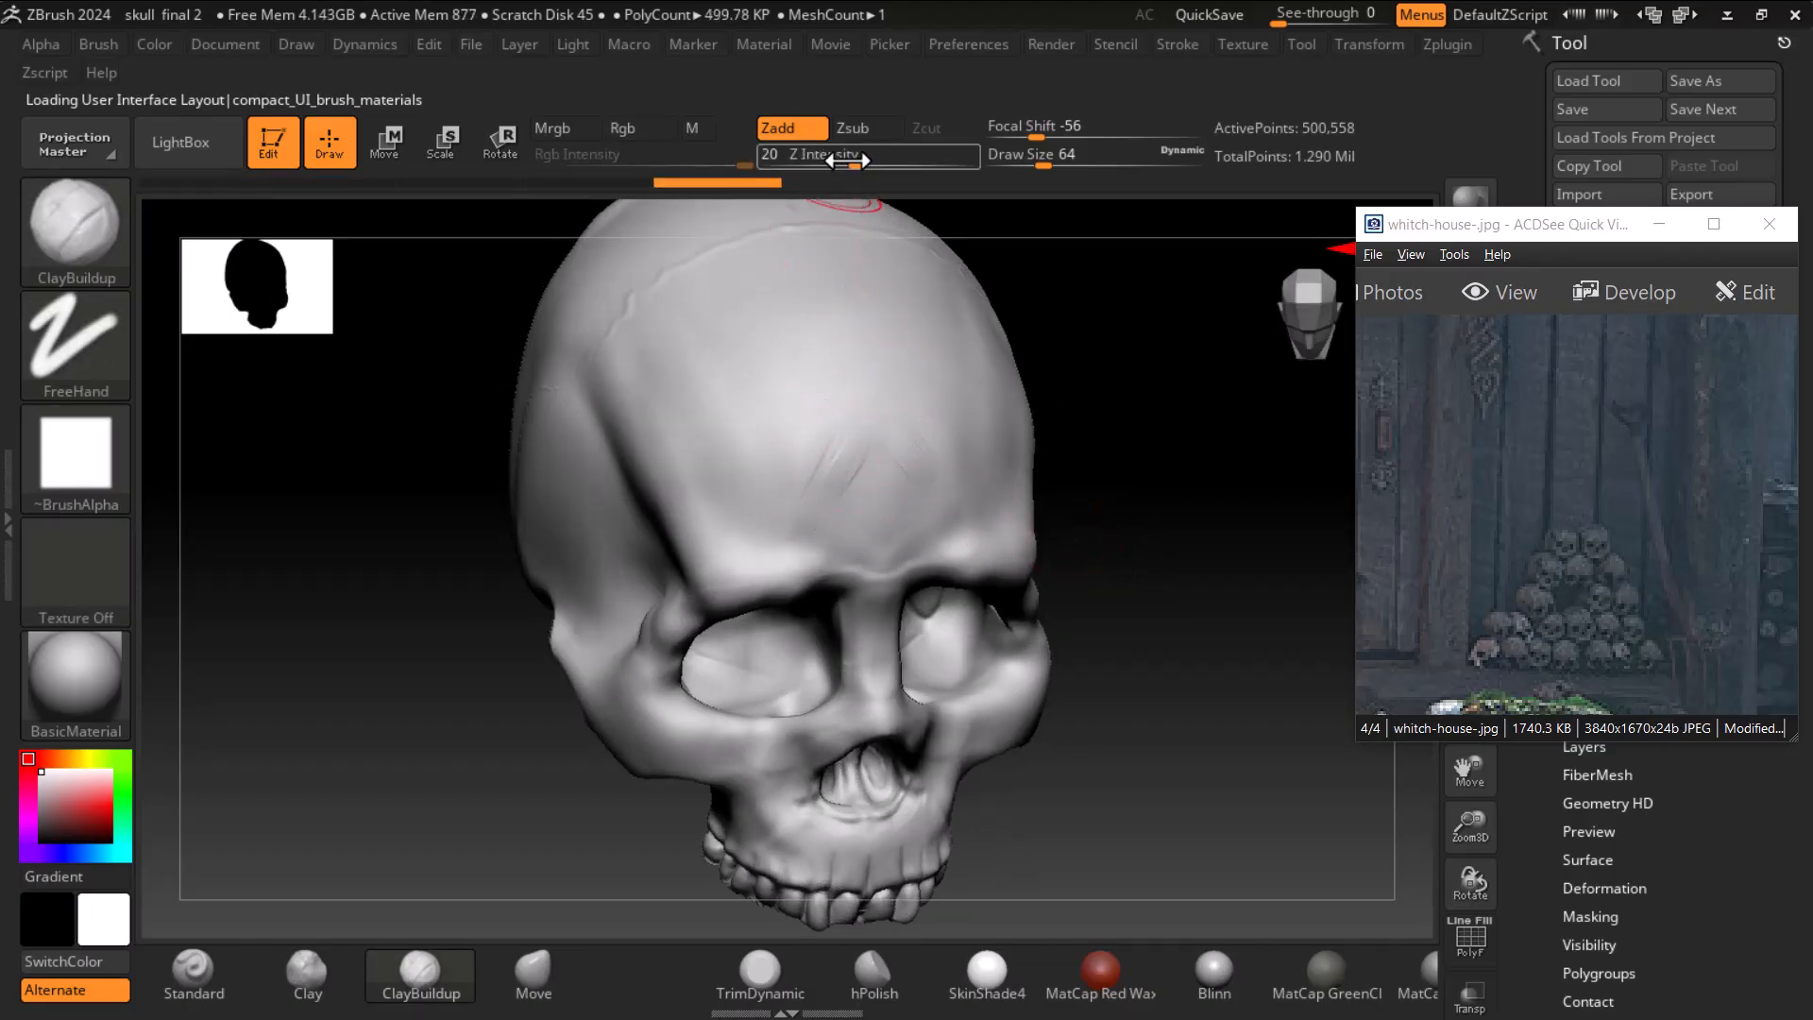
- Set the ClayBuildup Z Intensity to 1, build up the forehead with crossing strokes and smooth them
left_click_drag(844, 162, 806, 162)
left_click_drag(1059, 503, 1000, 526)
mouse_move(804, 521)
left_mouse_down()
mouse_move(704, 540)
mouse_move(746, 497)
left_mouse_up()
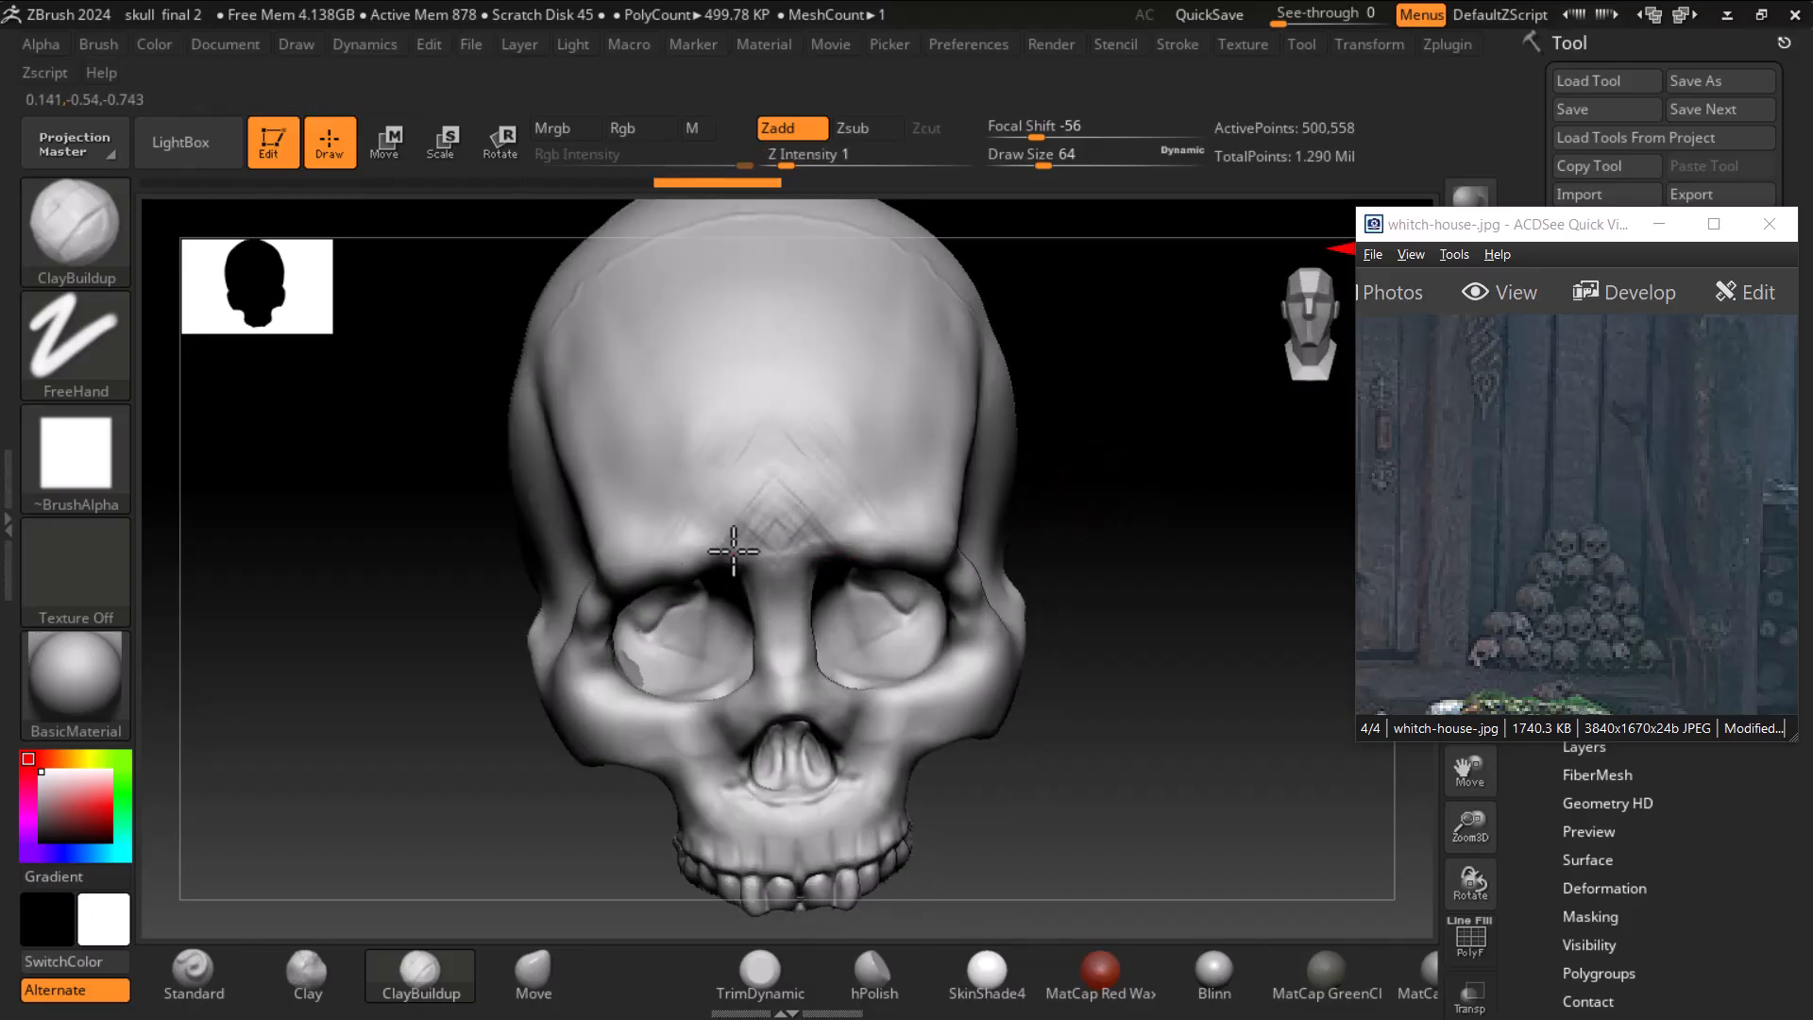
left_click_drag(745, 480, 650, 349)
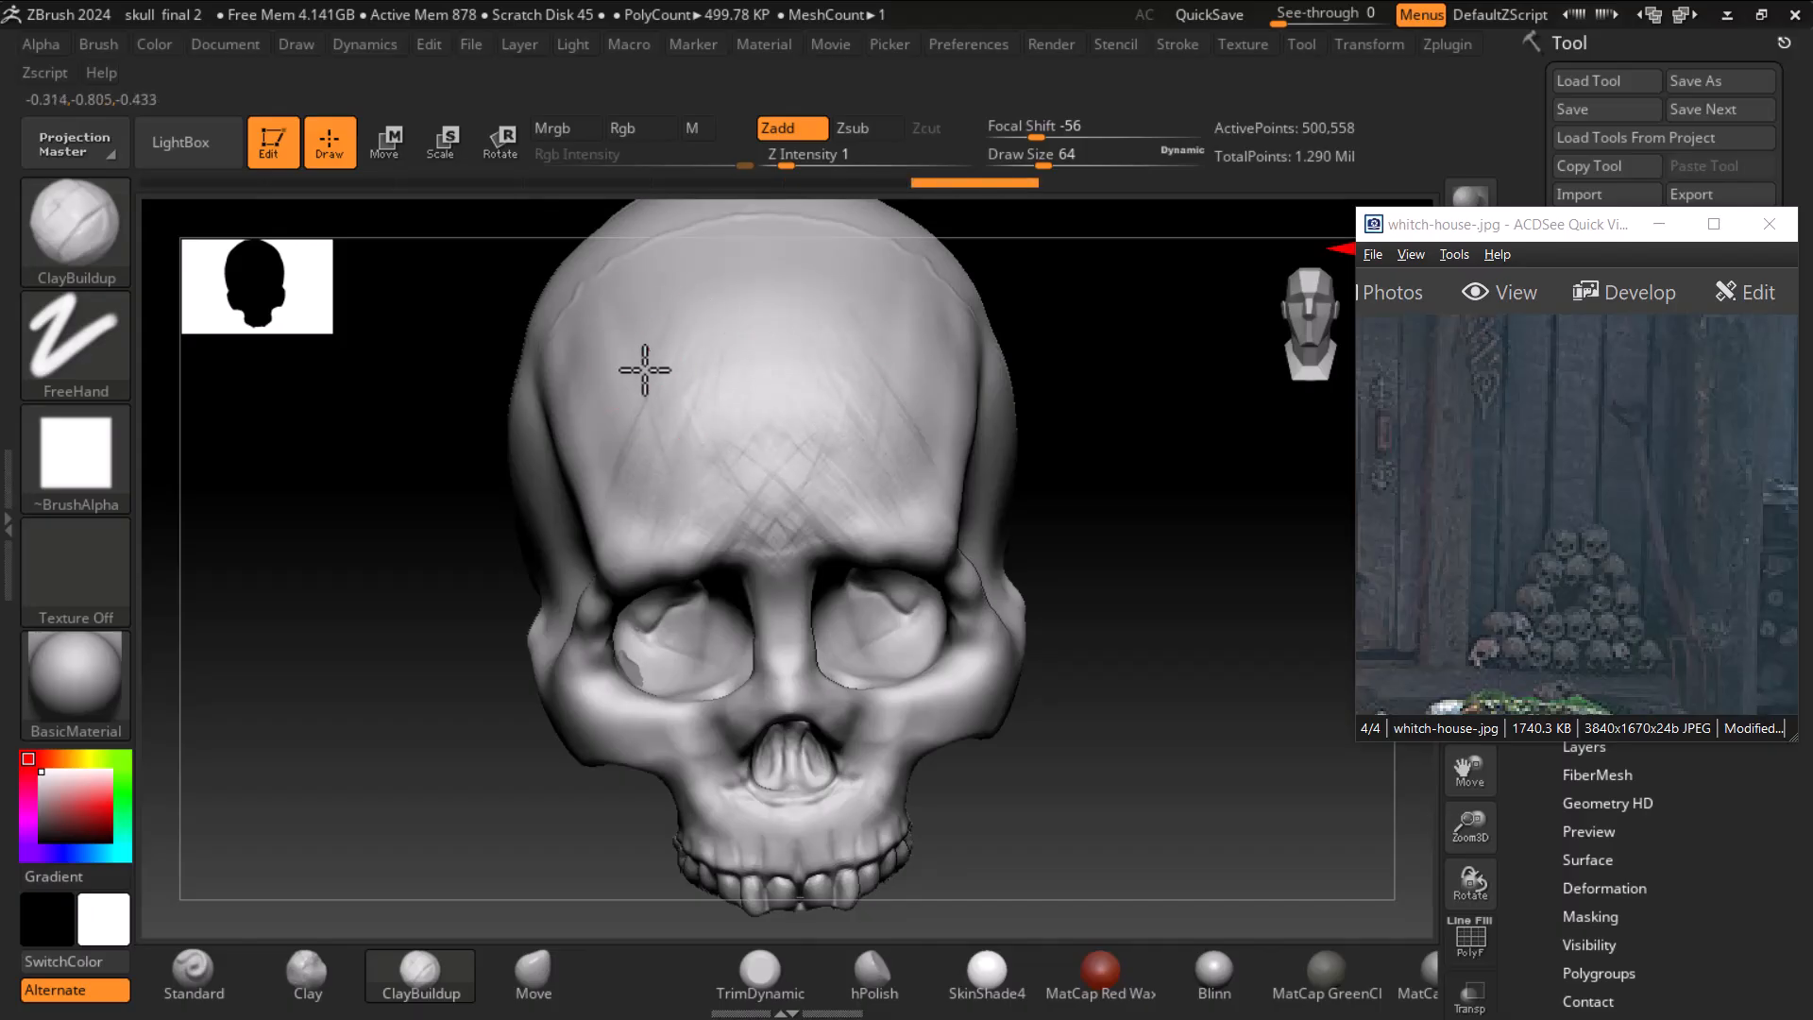
left_click_drag(781, 408, 716, 473)
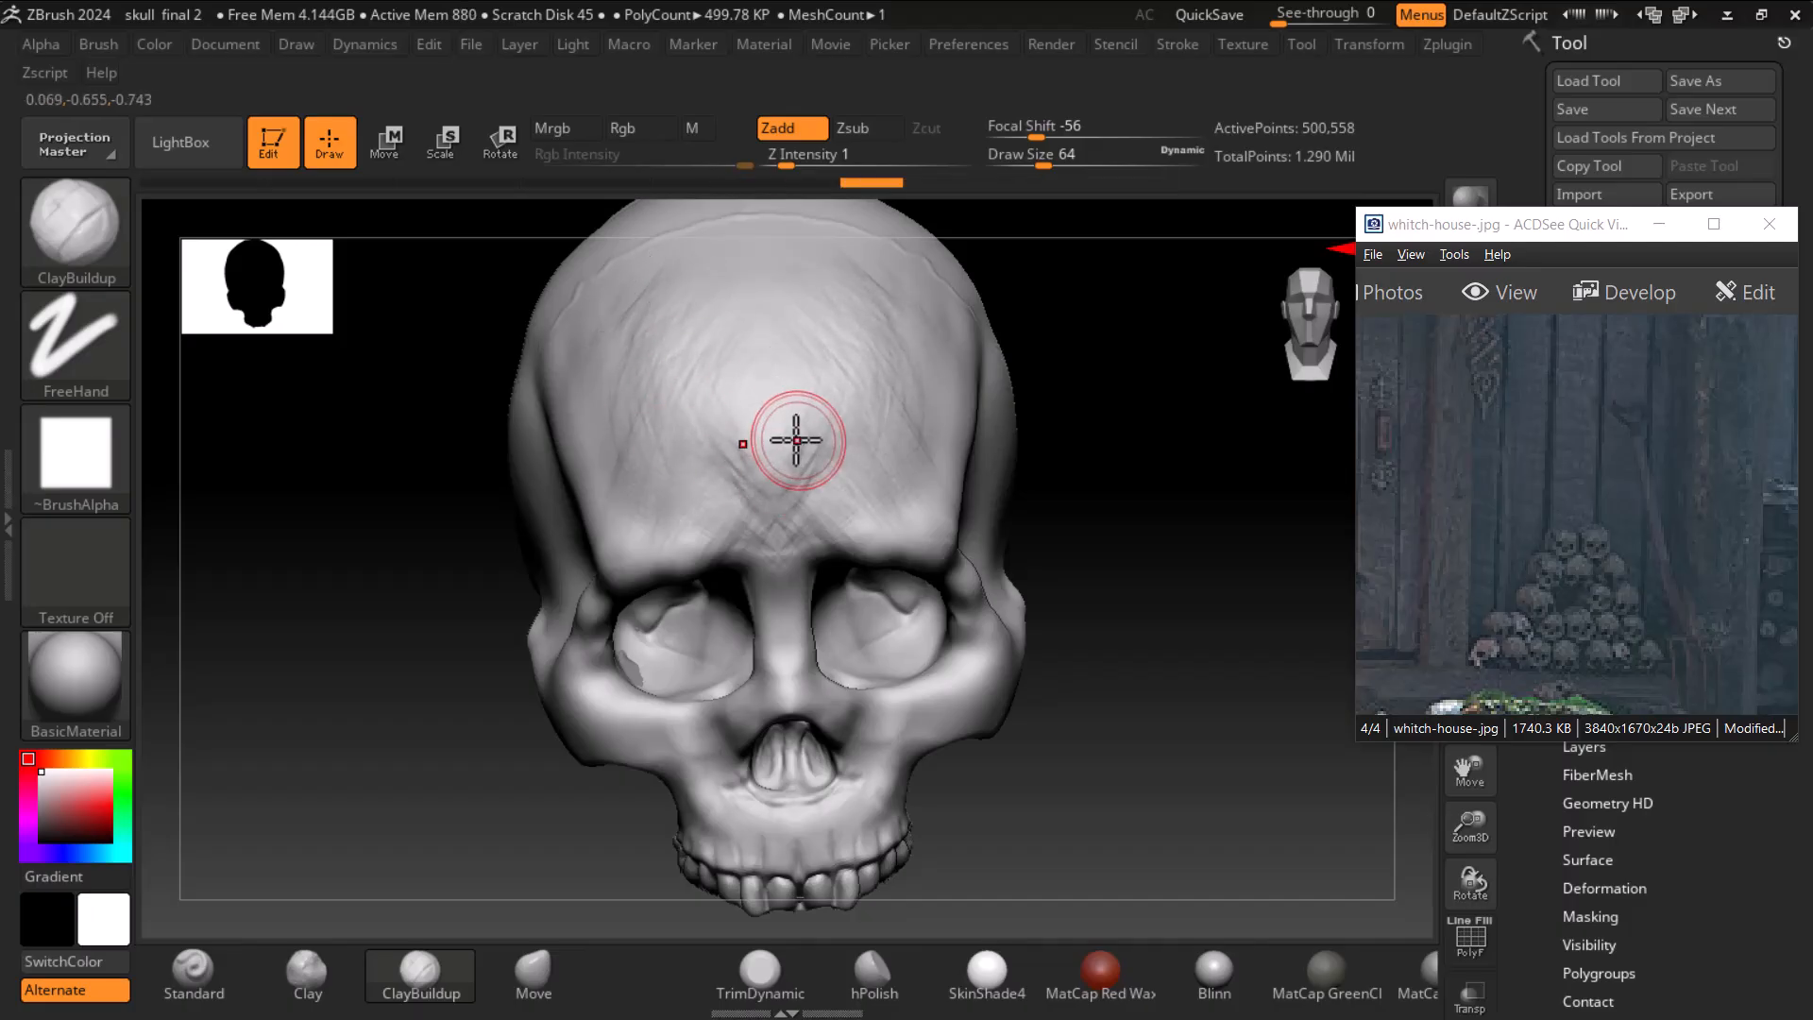
key("shift")
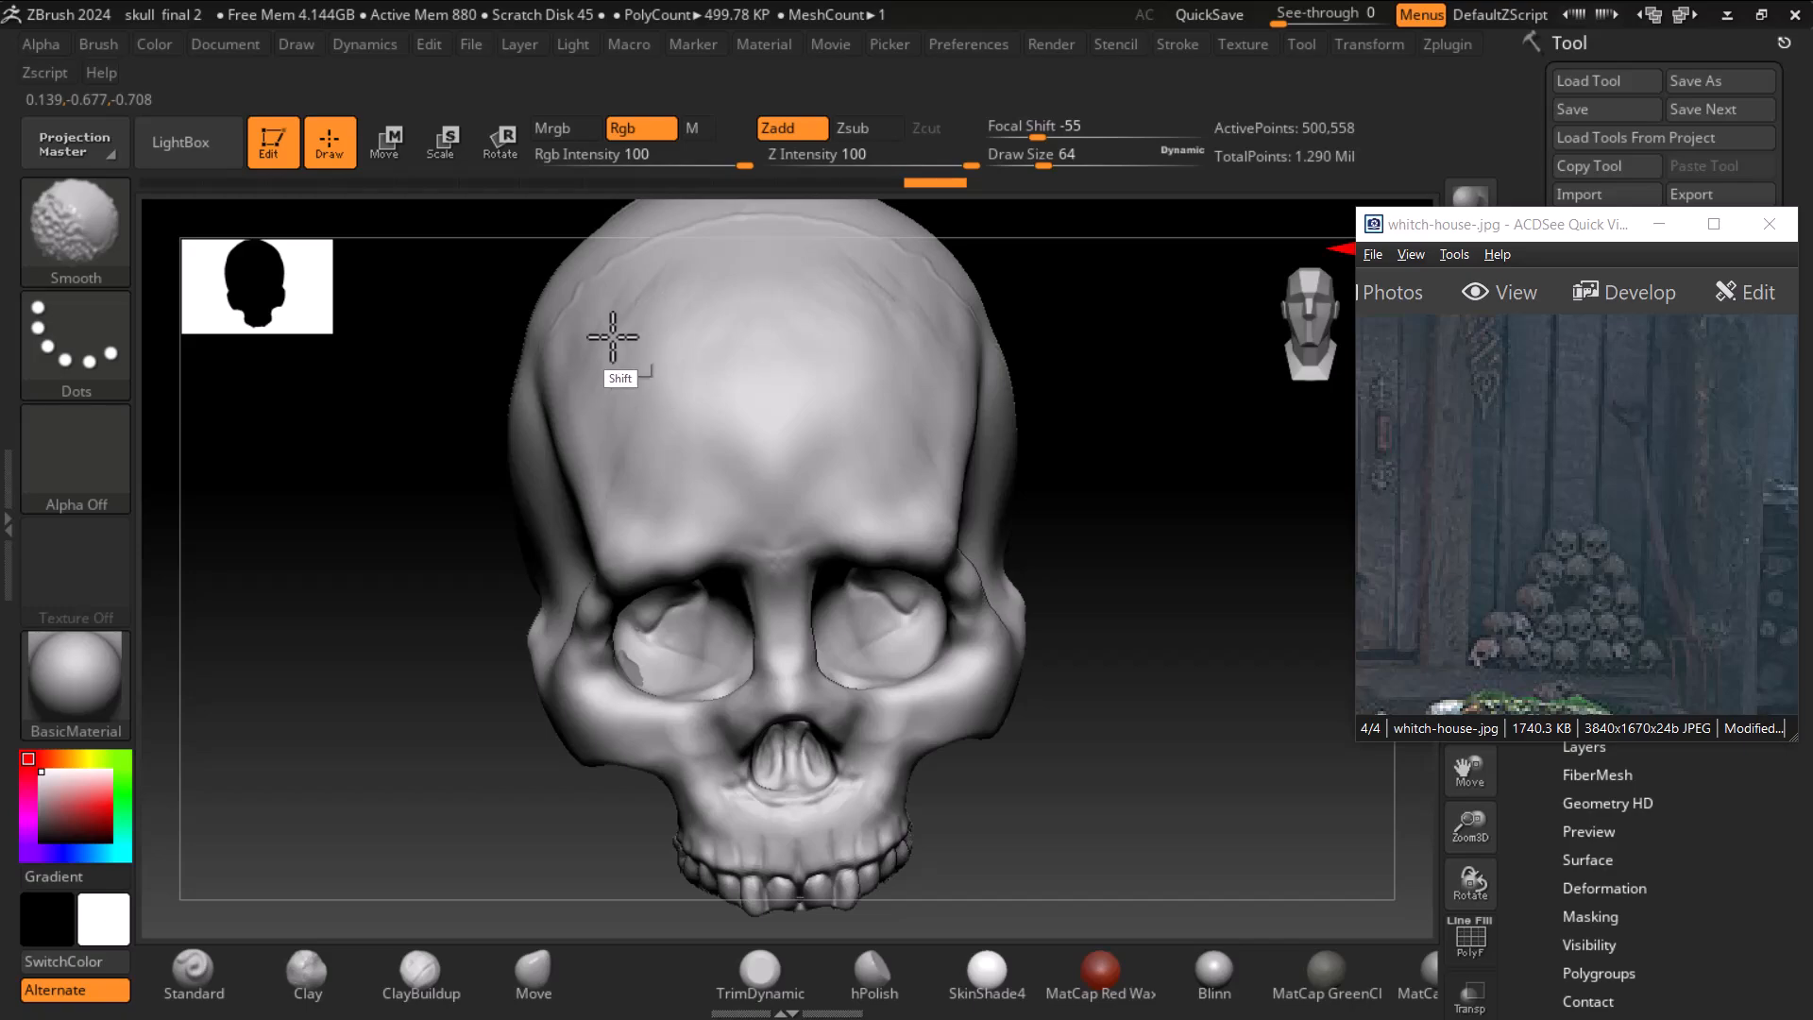
- Build up both brow ridges above the eye sockets with ClayBuildup at draw size 40 and smooth them
mouse_move(1092, 575)
left_mouse_down()
mouse_move(1092, 526)
mouse_move(1066, 580)
left_mouse_up()
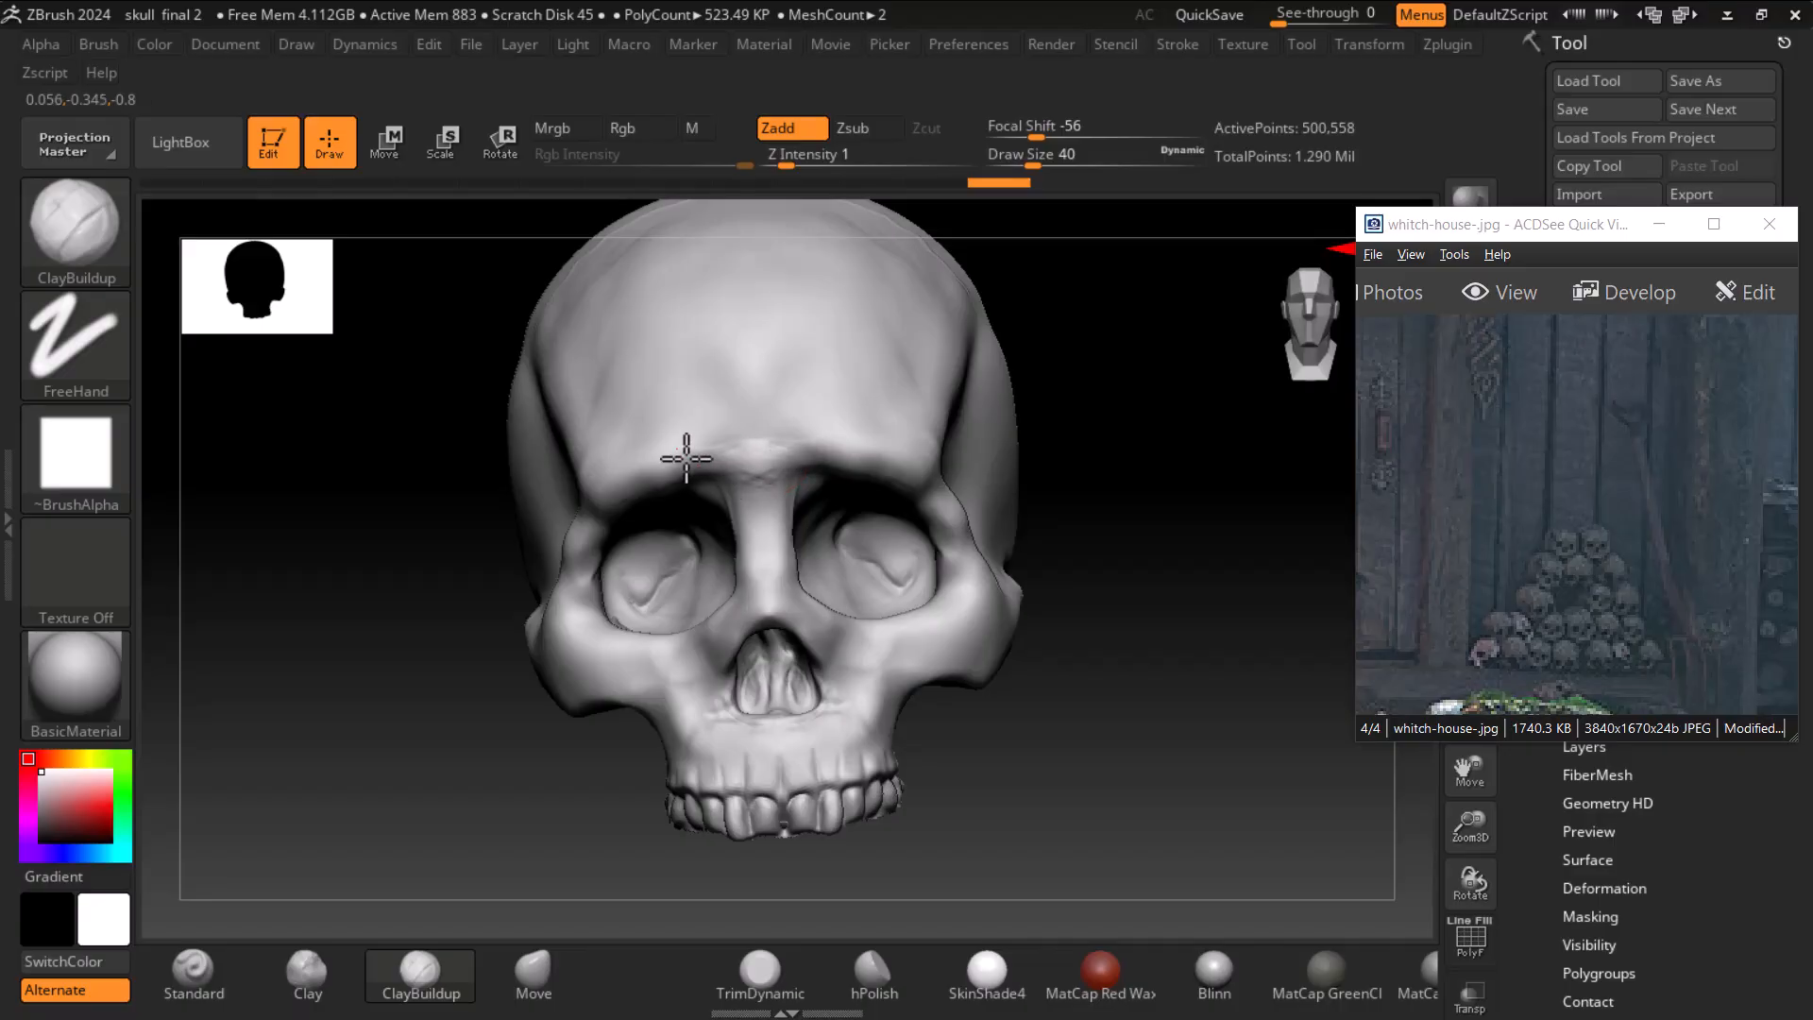
mouse_move(708, 459)
left_mouse_down()
mouse_move(619, 452)
mouse_move(672, 452)
left_mouse_up()
left_click_drag(684, 452, 595, 463)
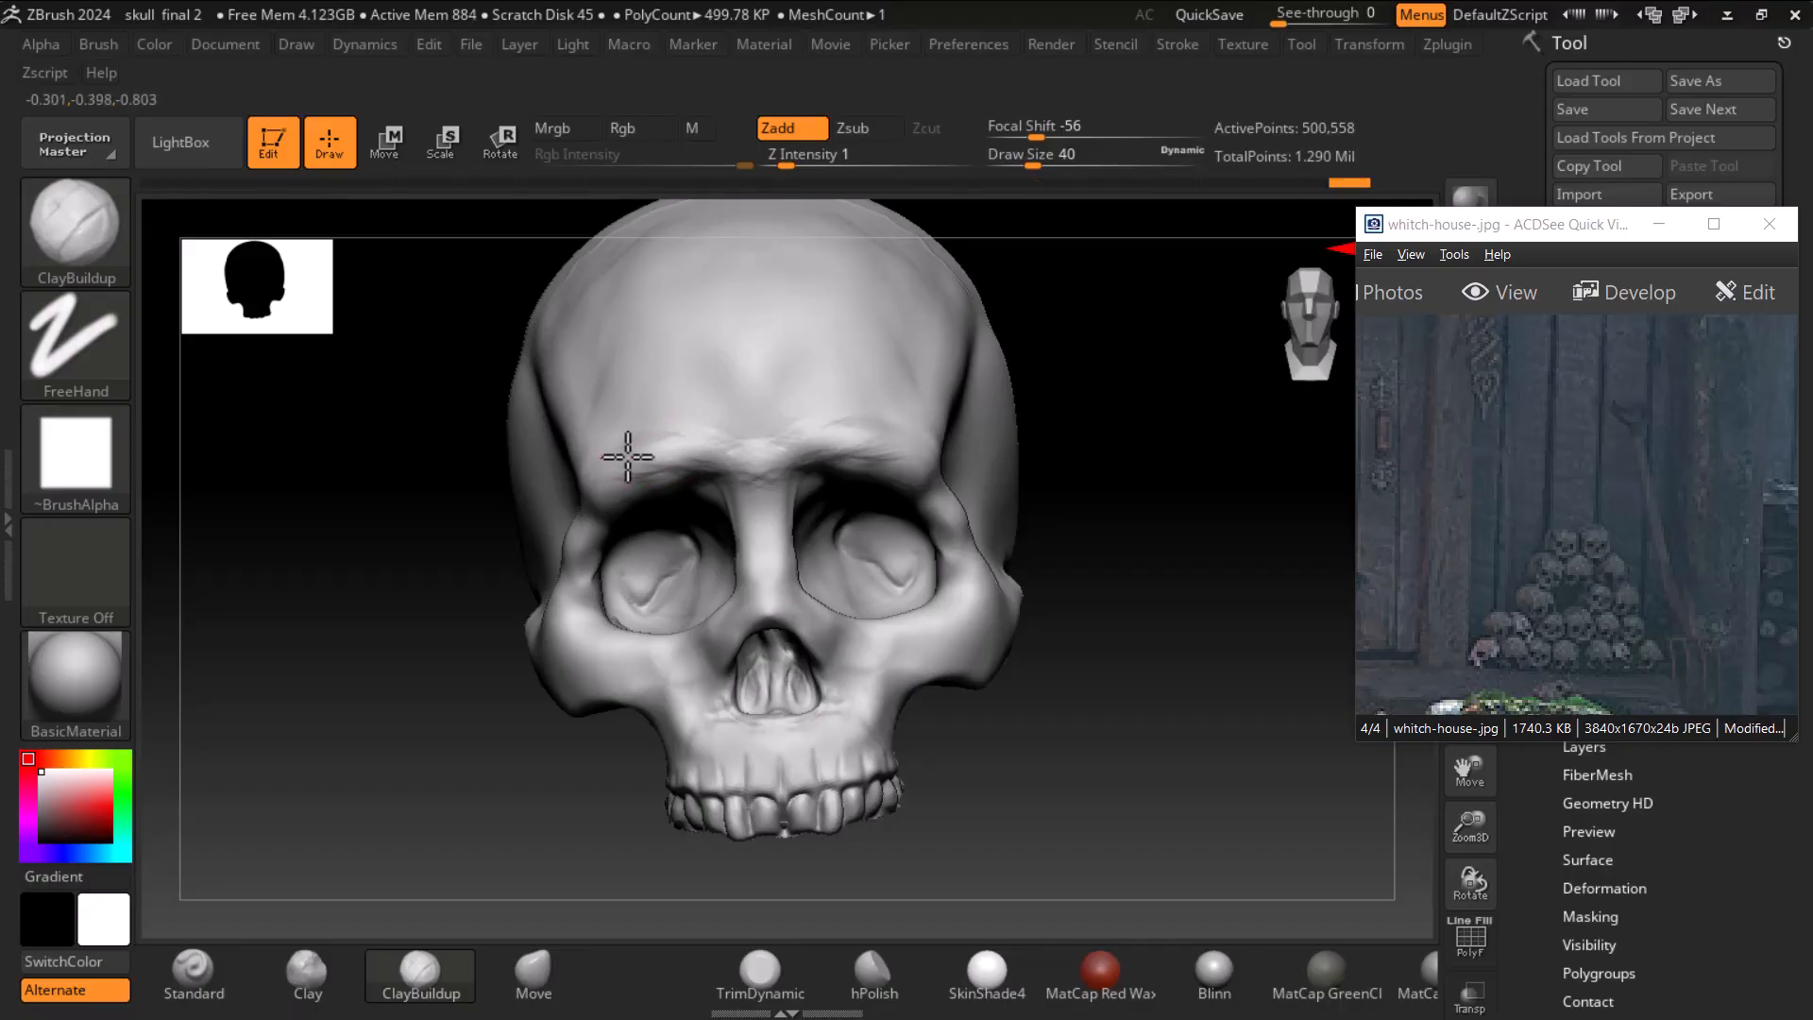
key("shift")
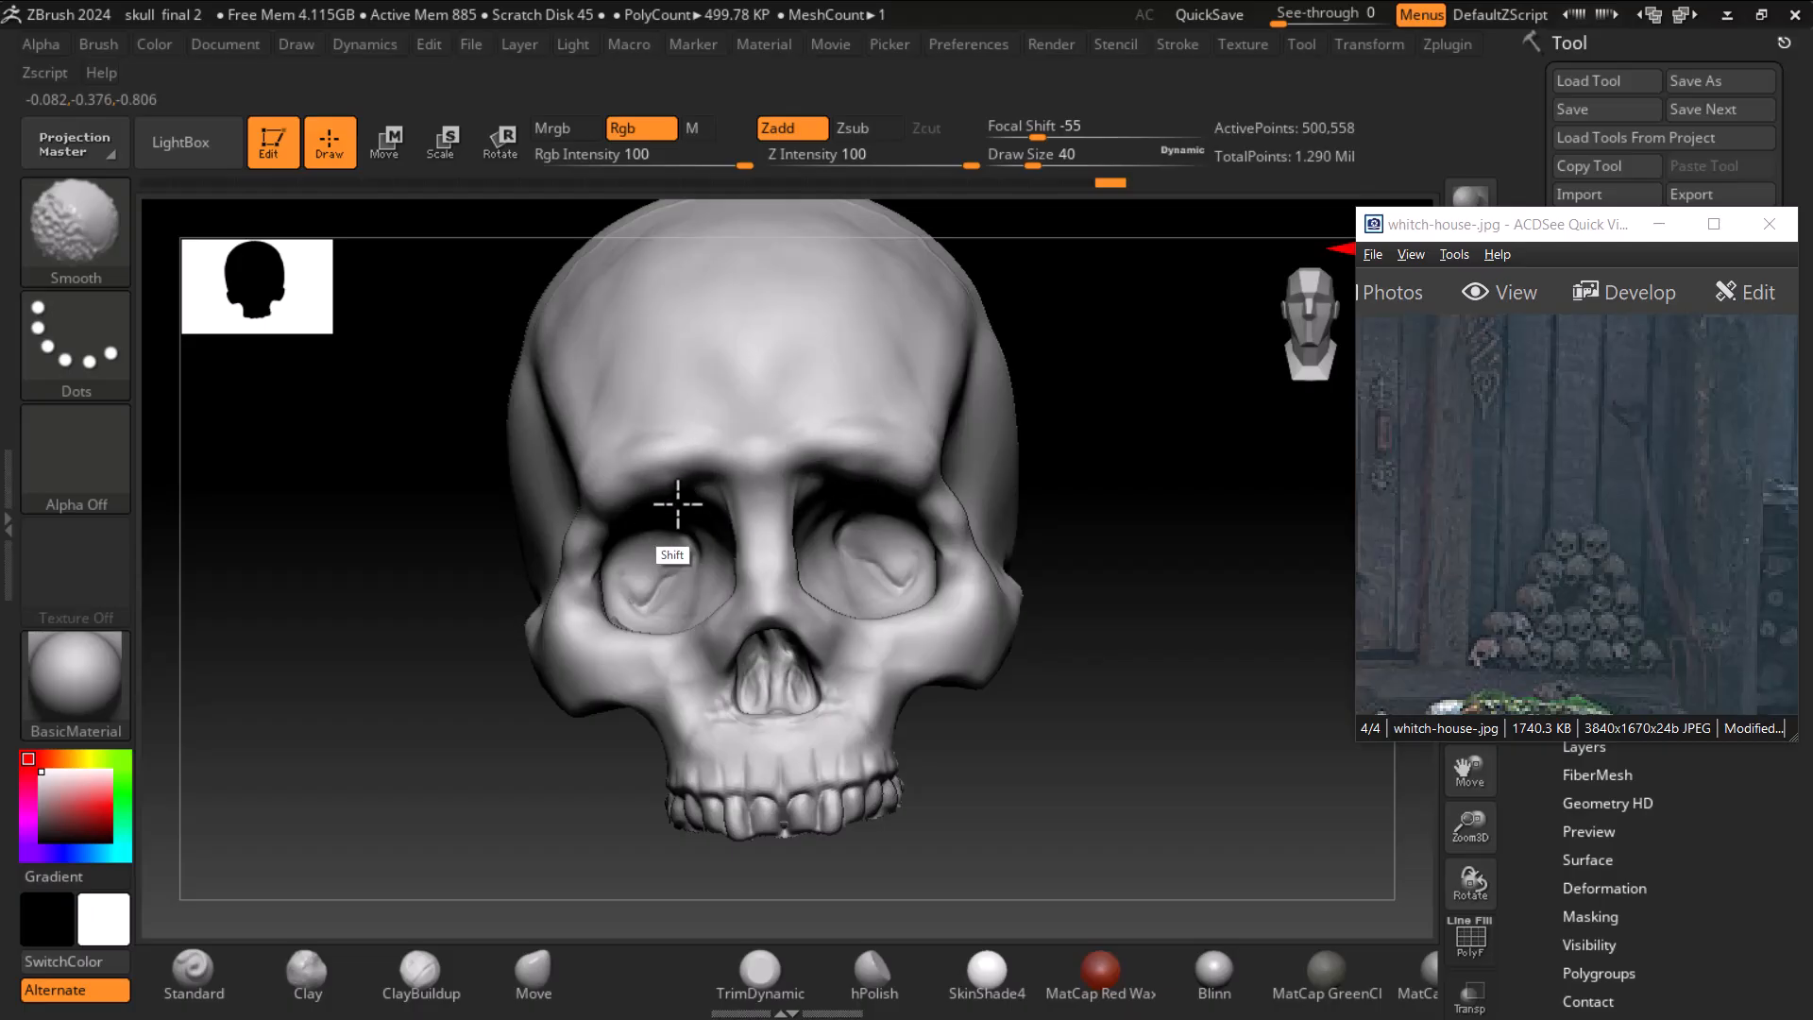
- Choose the Move brush and enlarge its draw size to 180 for reshaping the skull in side view
mouse_move(1113, 486)
left_mouse_down()
mouse_move(1195, 544)
mouse_move(1197, 667)
mouse_move(1185, 656)
left_mouse_up()
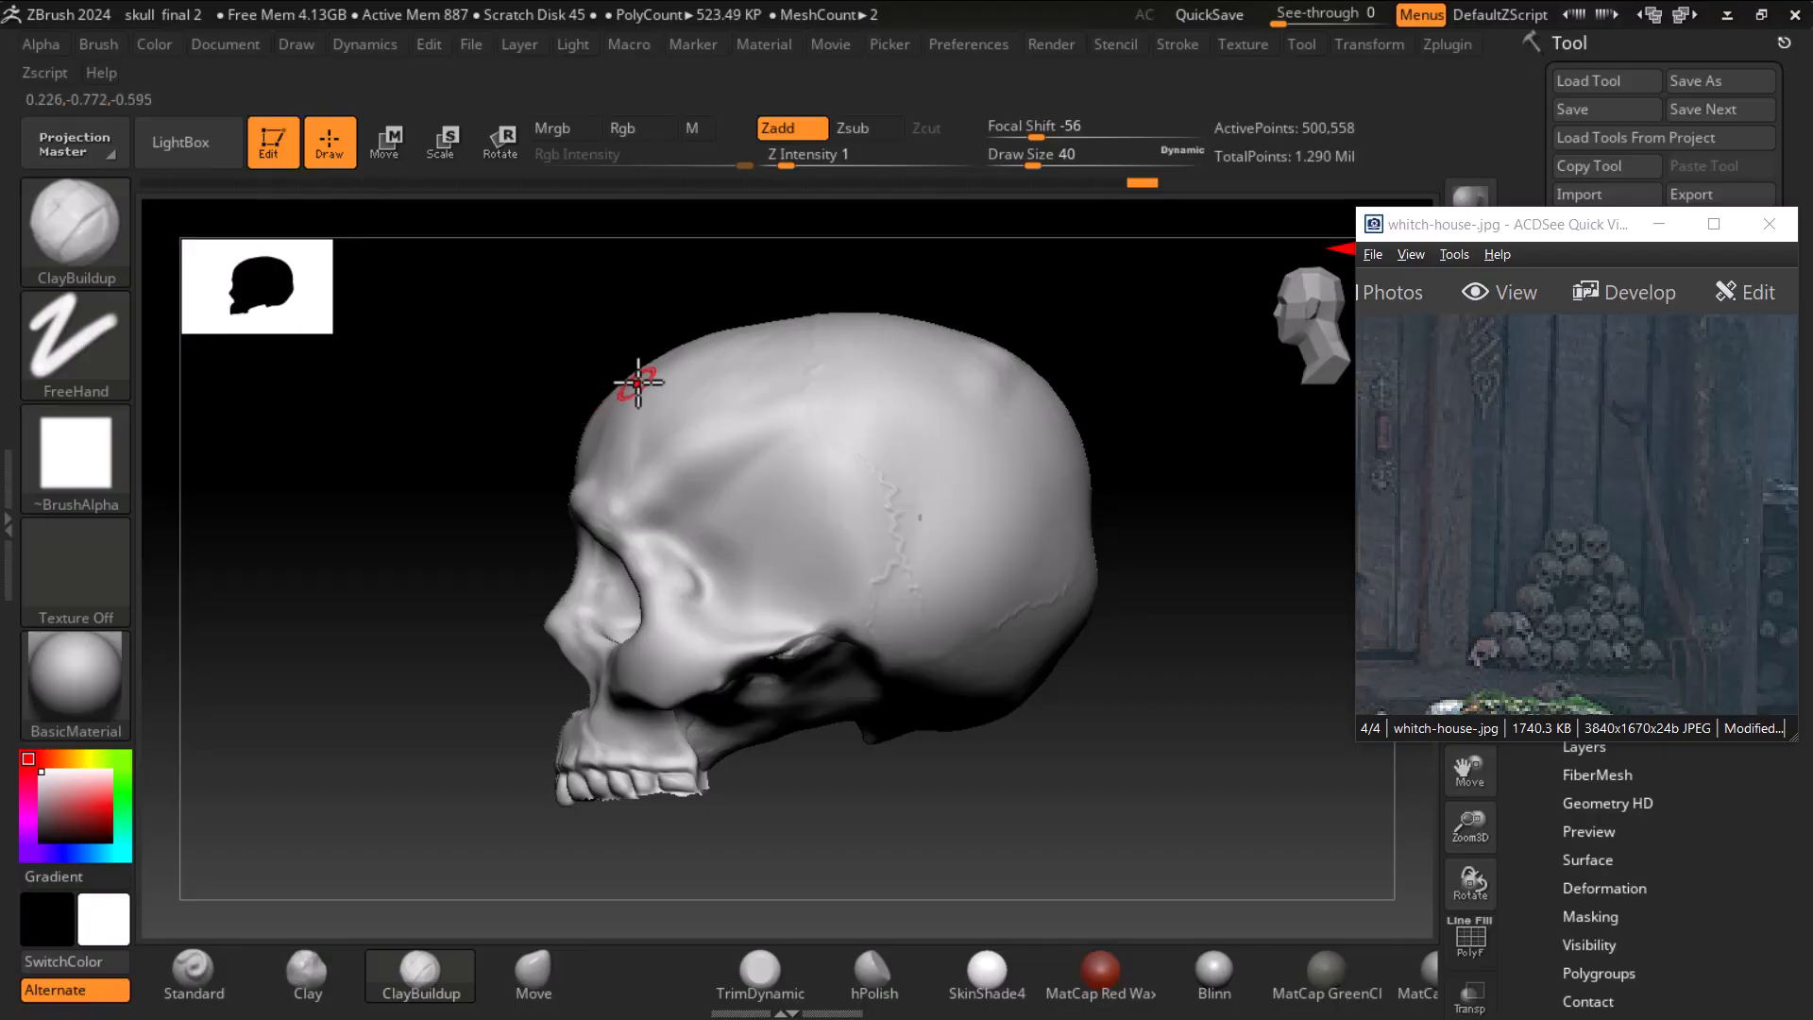
left_click_drag(1152, 781, 1150, 765)
key("shift")
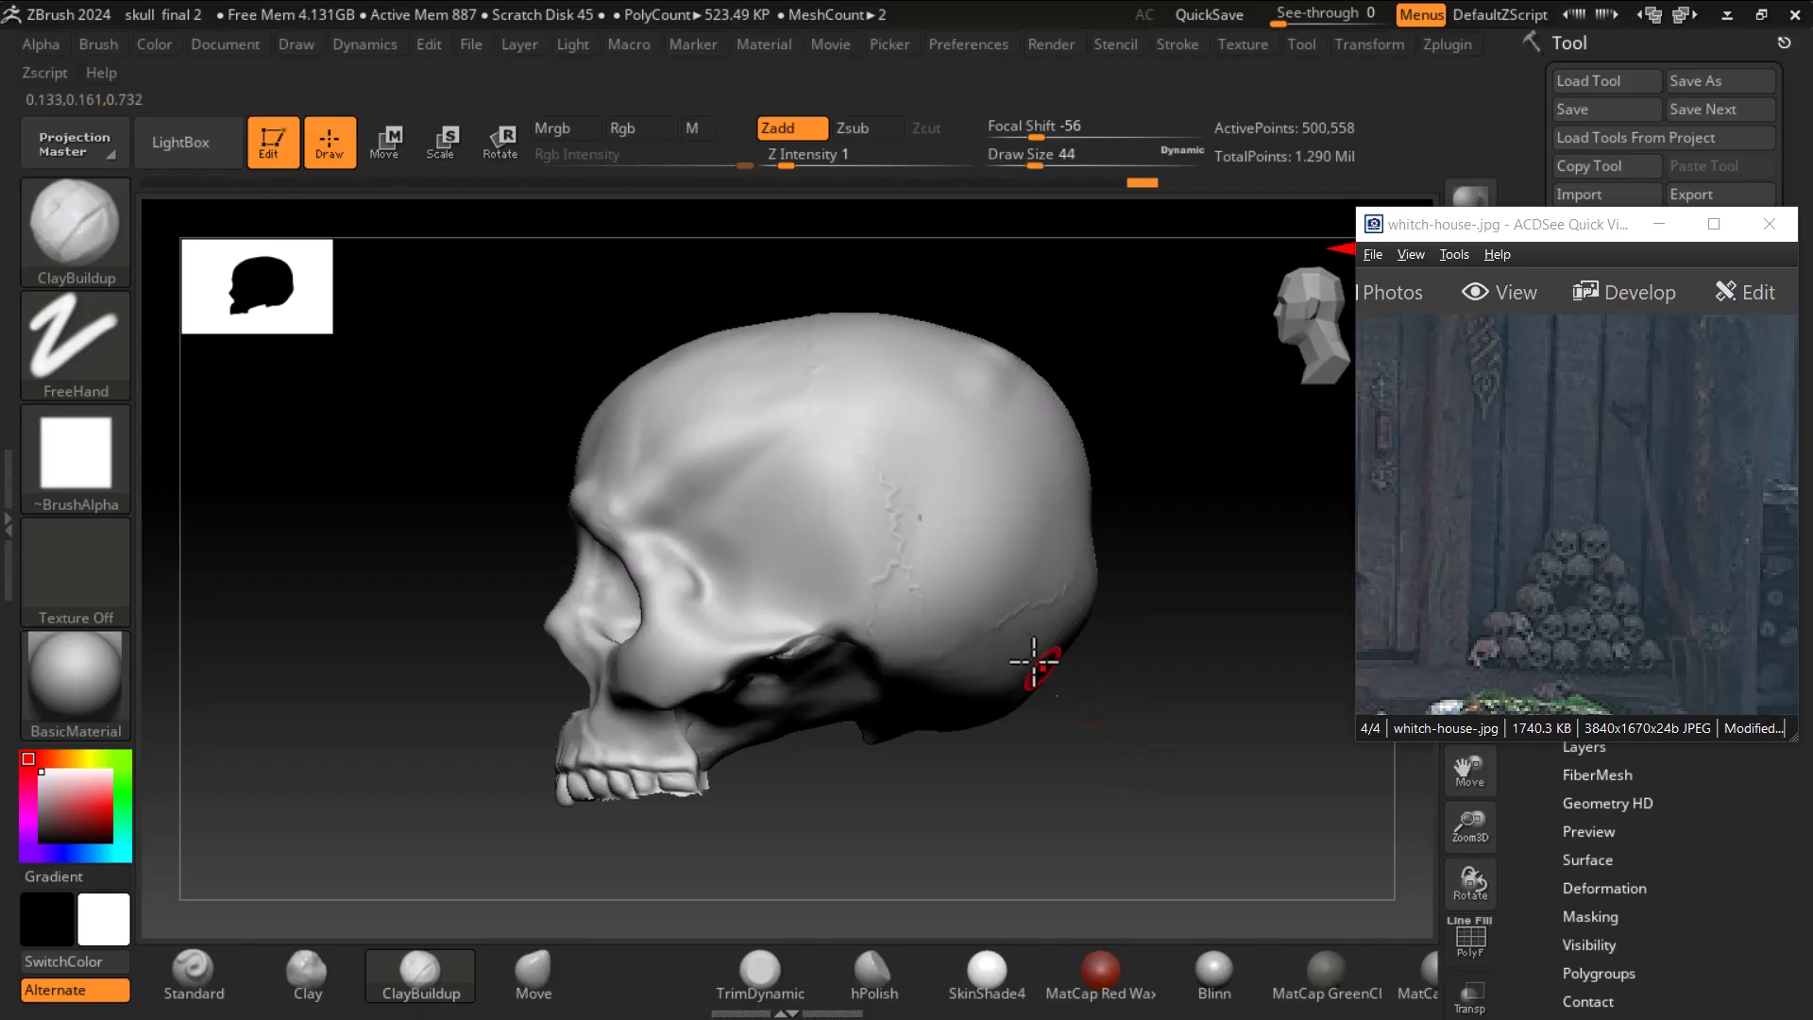
key("bracketright")
key("bracketright")
key("bracketright")
key("bracketright")
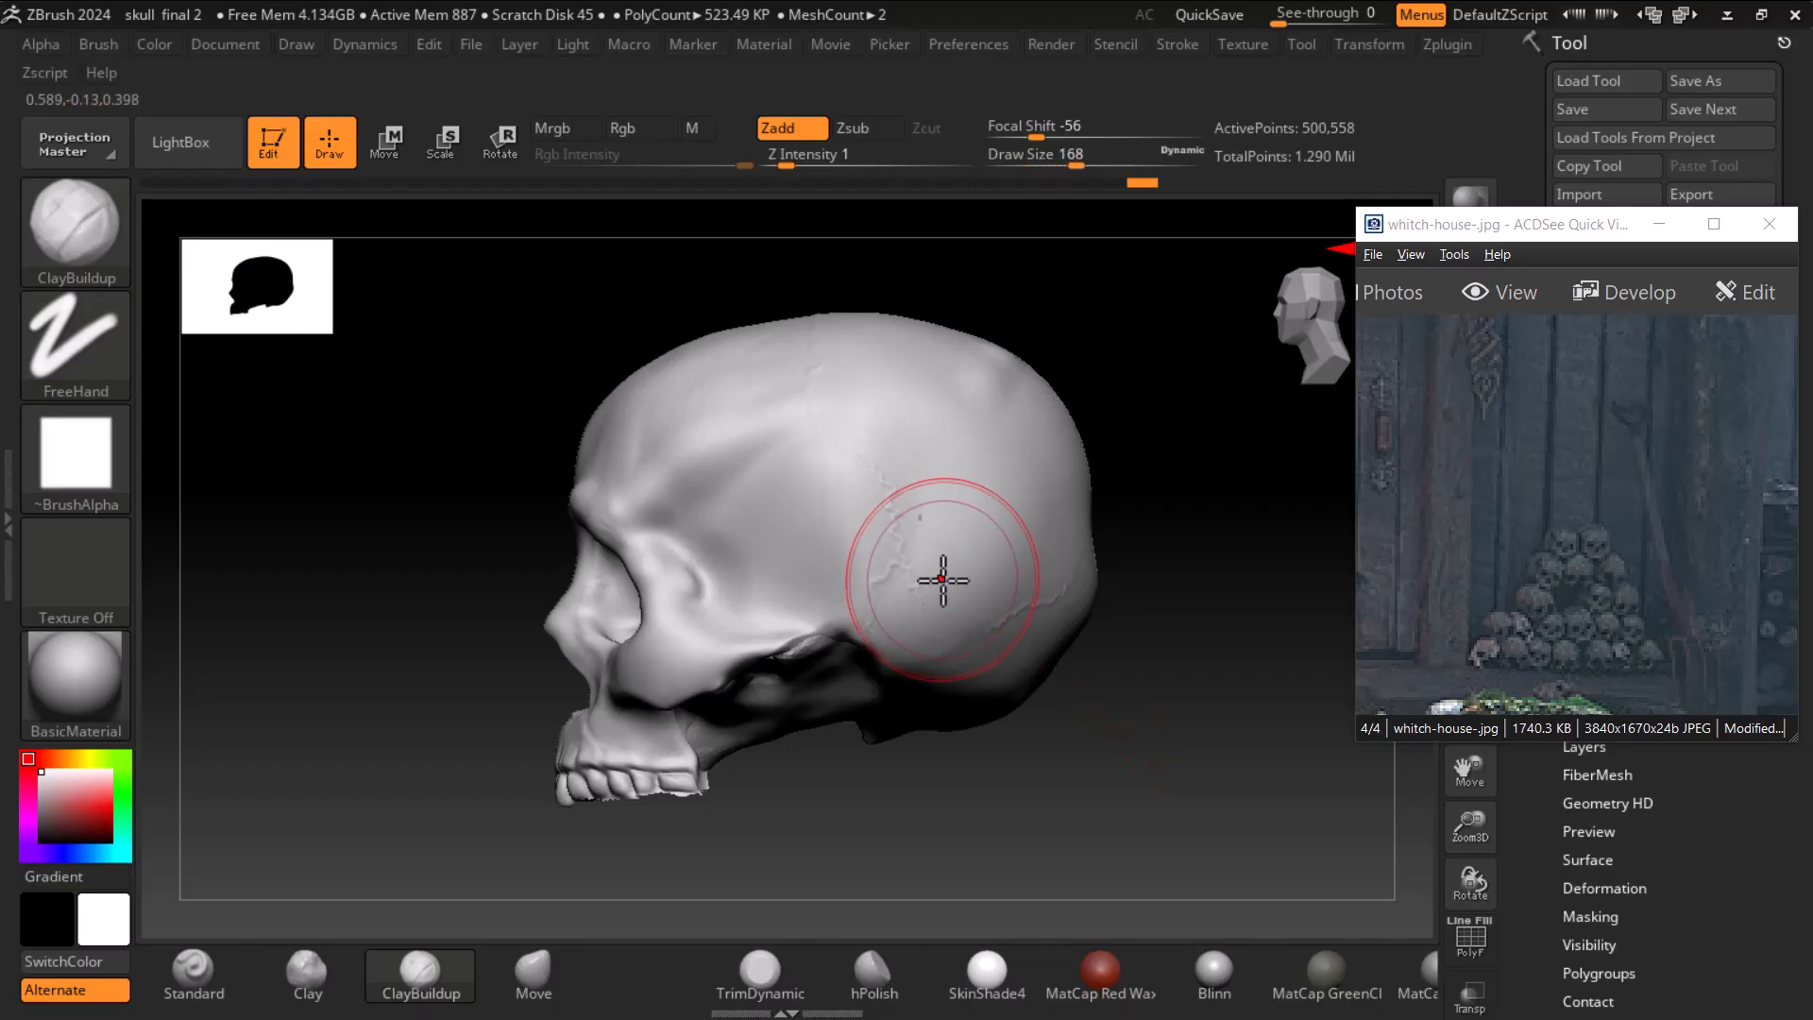
left_click(530, 973)
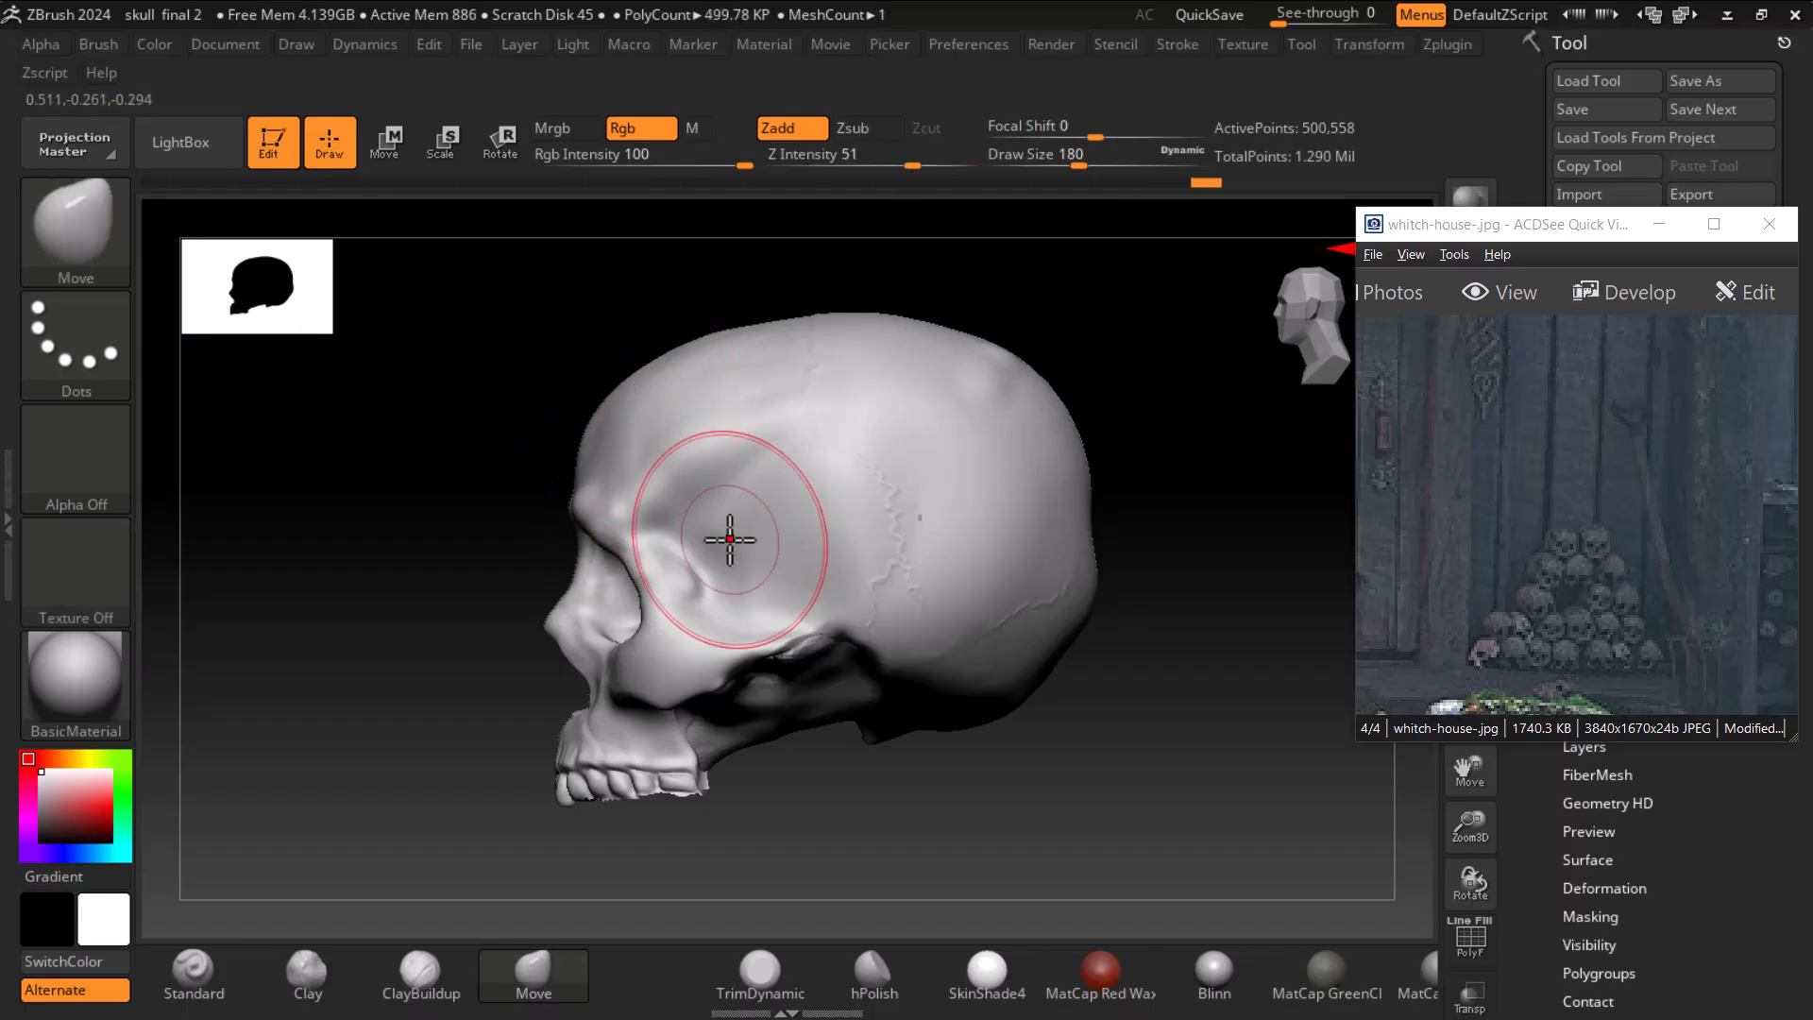
- Switch to Google Chrome and search Google Images for "male female skull differences"
key("super")
type("ch")
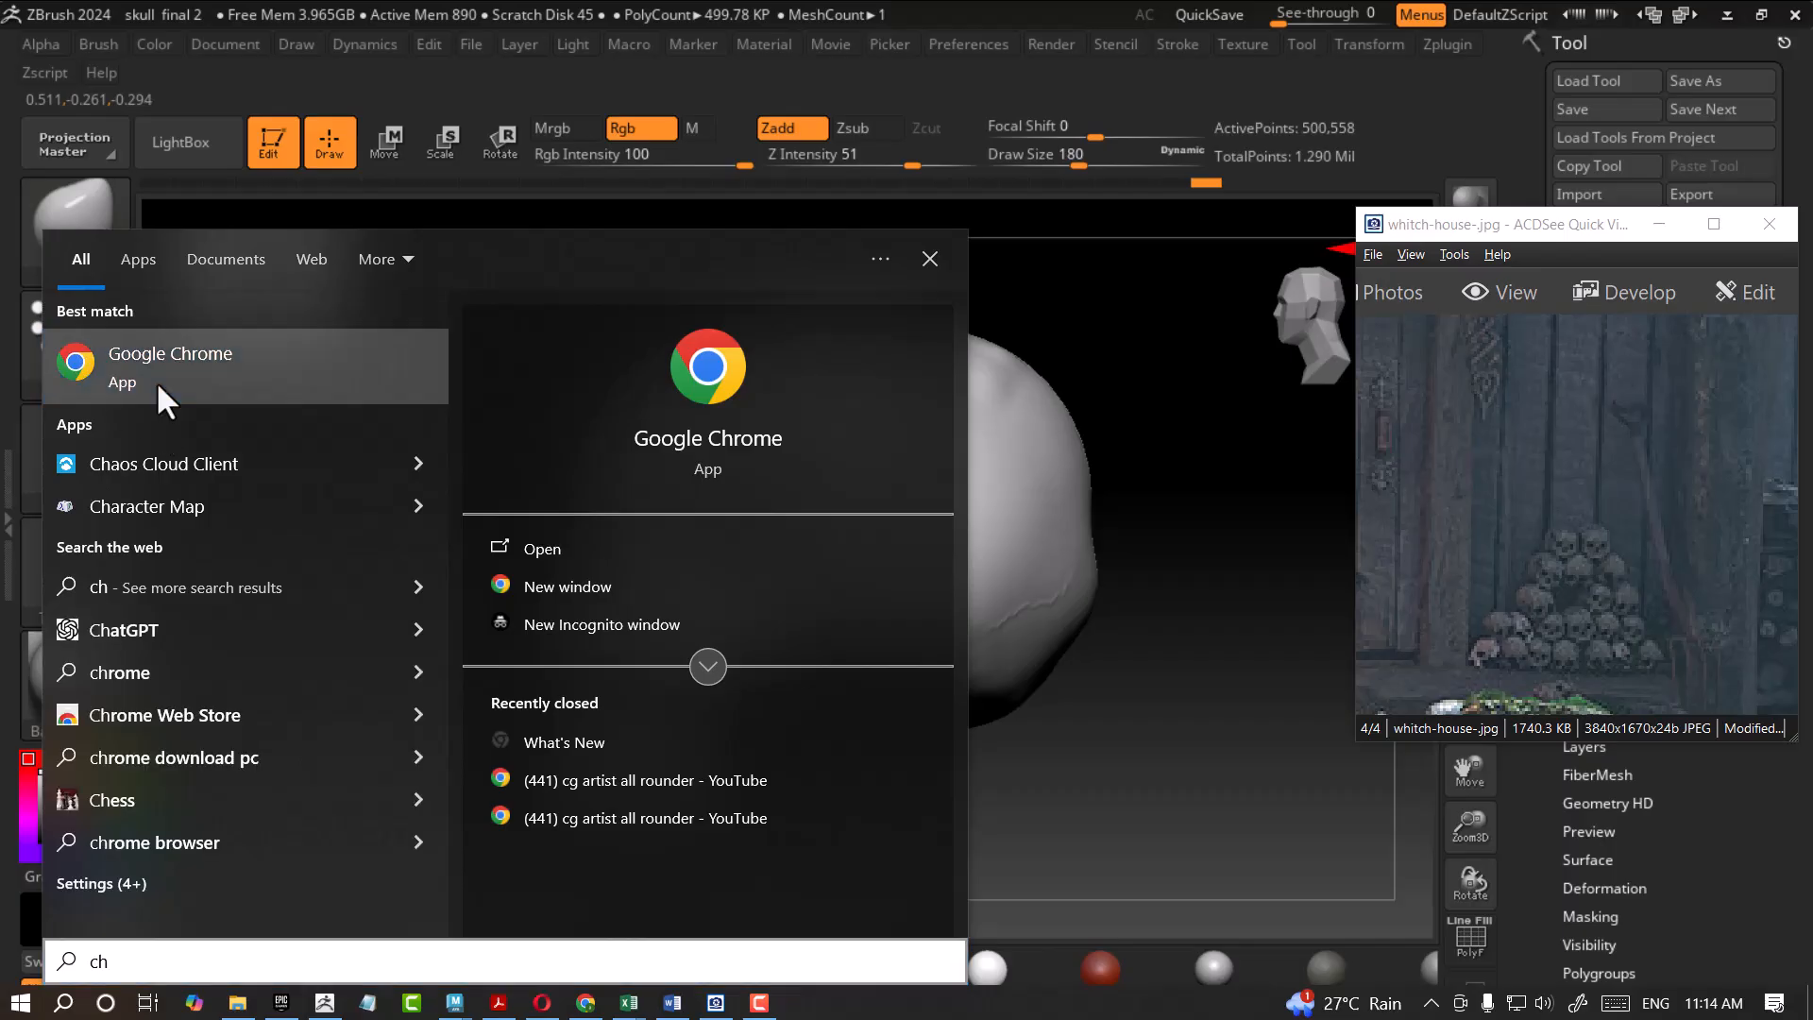
left_click(157, 381)
type("male f")
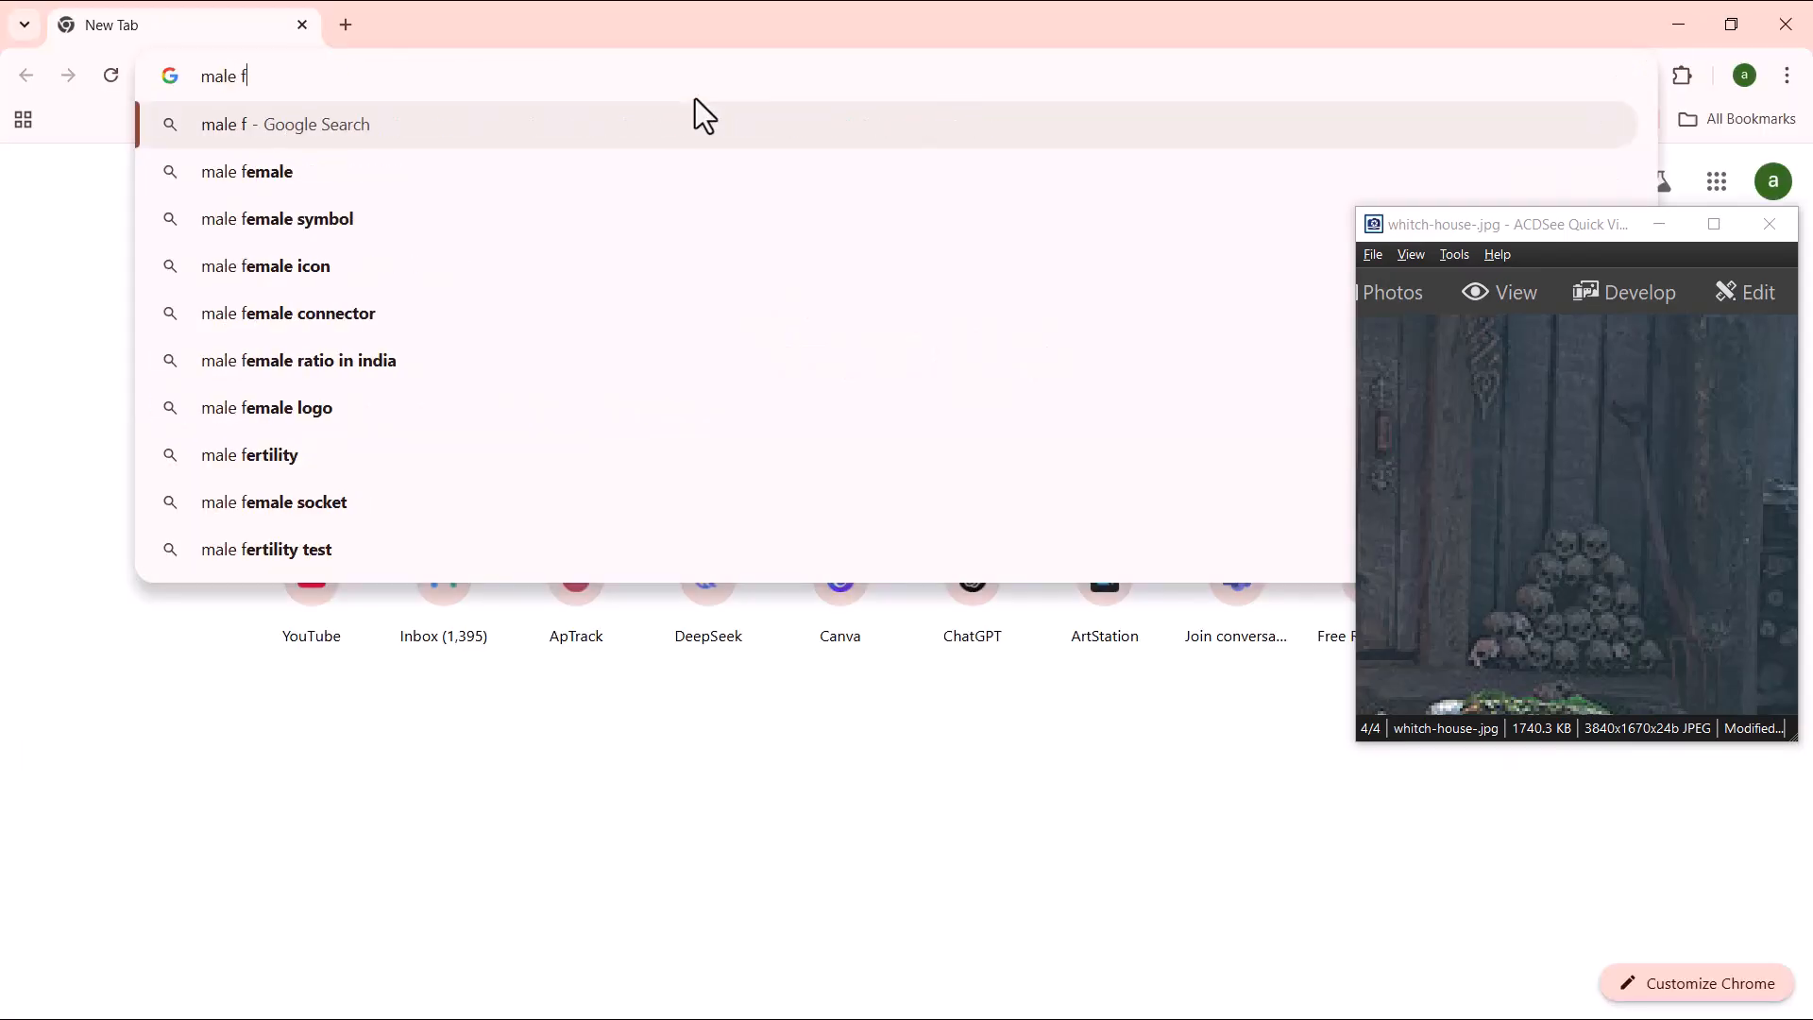
type("en")
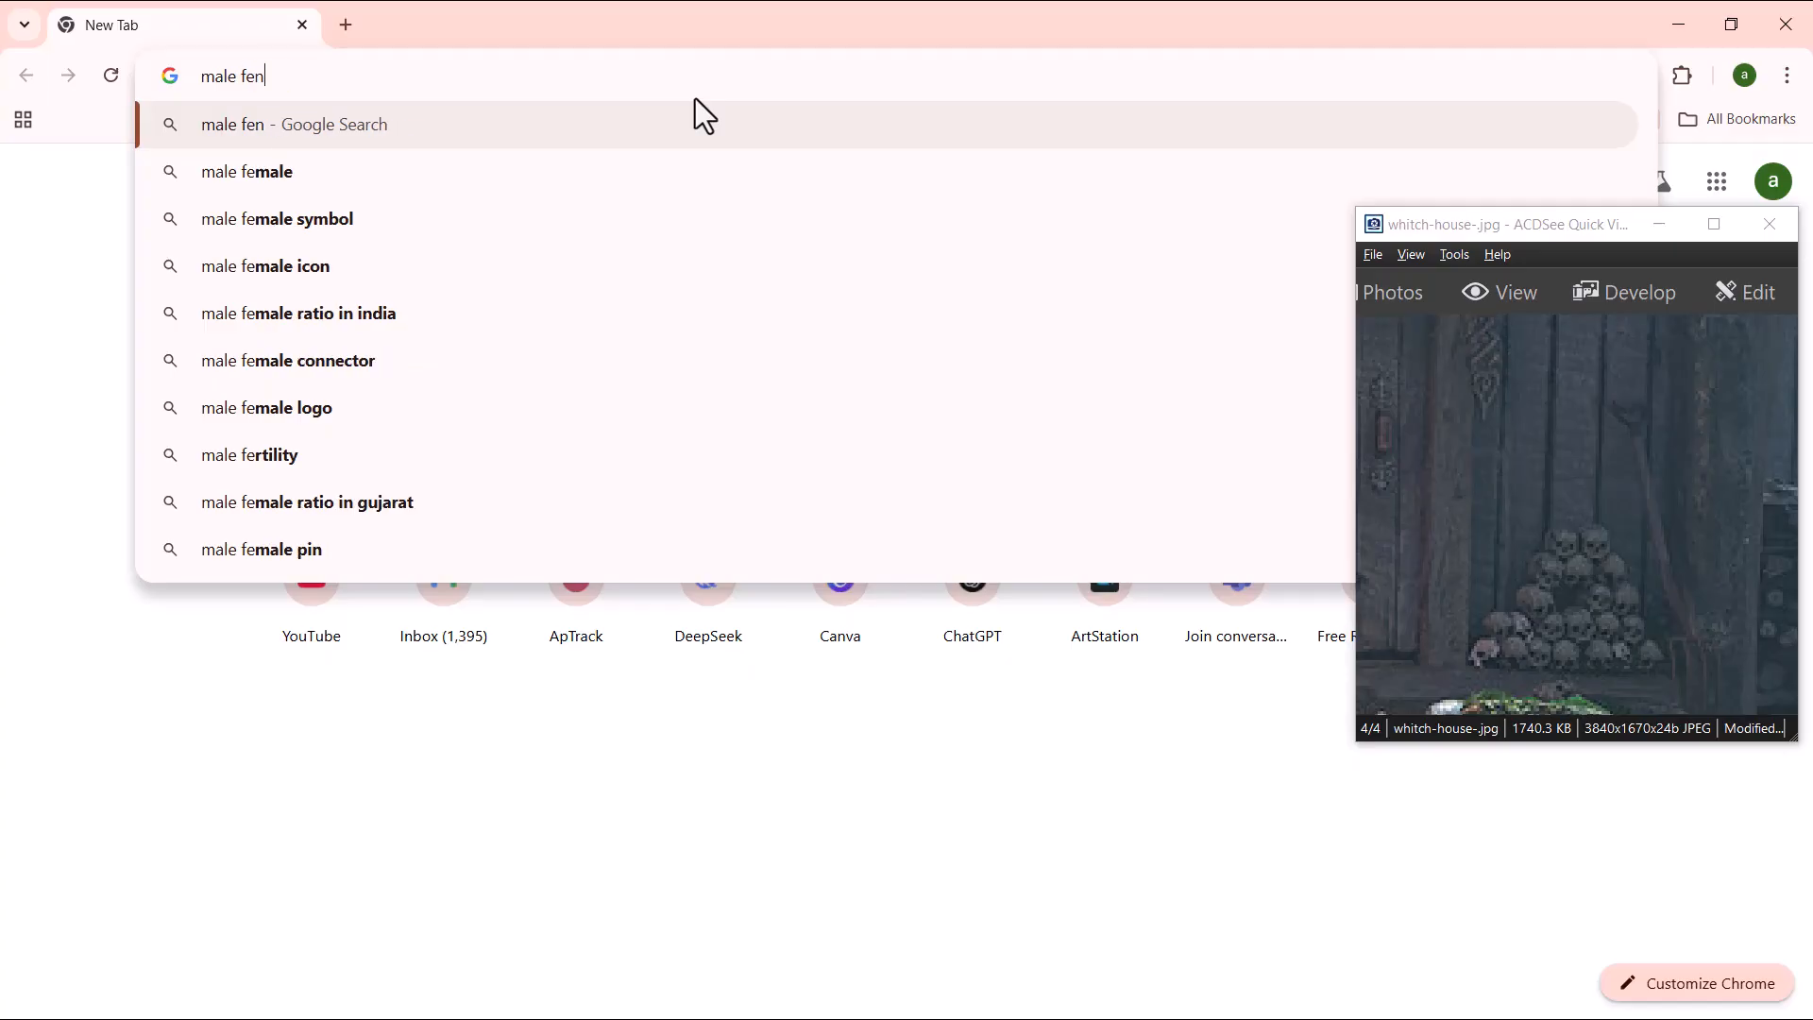
type("m")
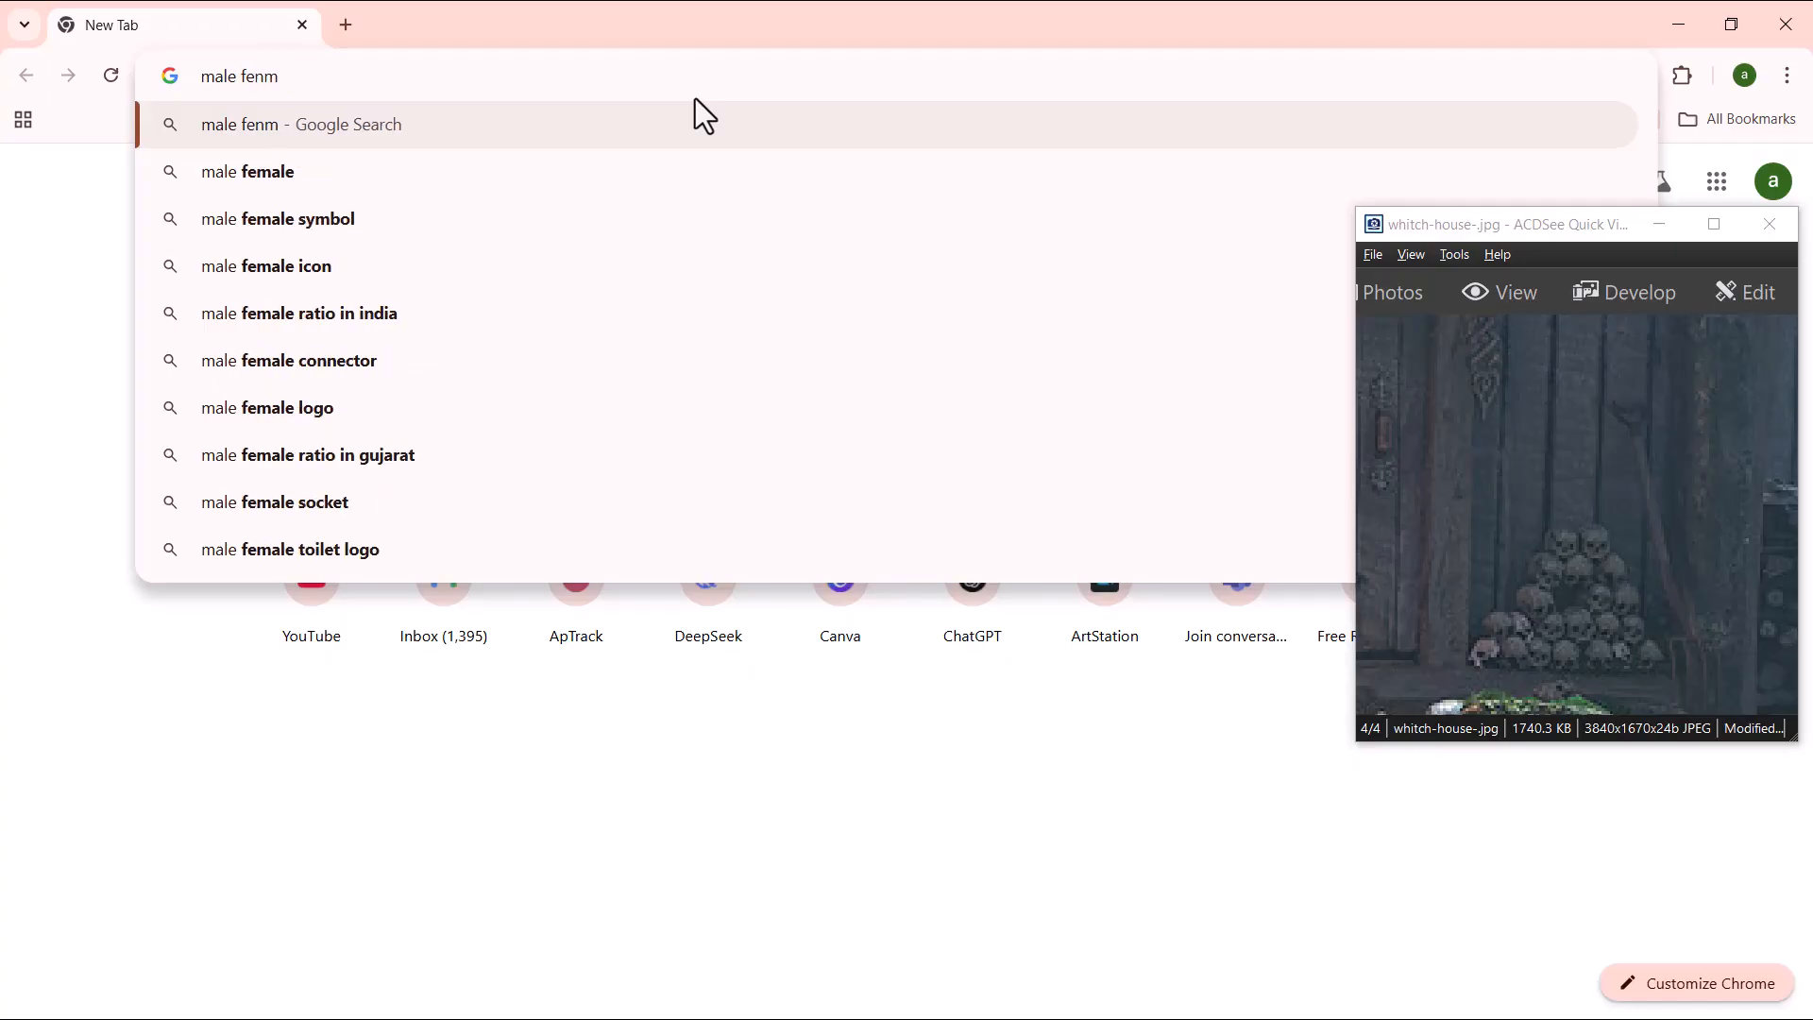
key("BackSpace")
key("BackSpace")
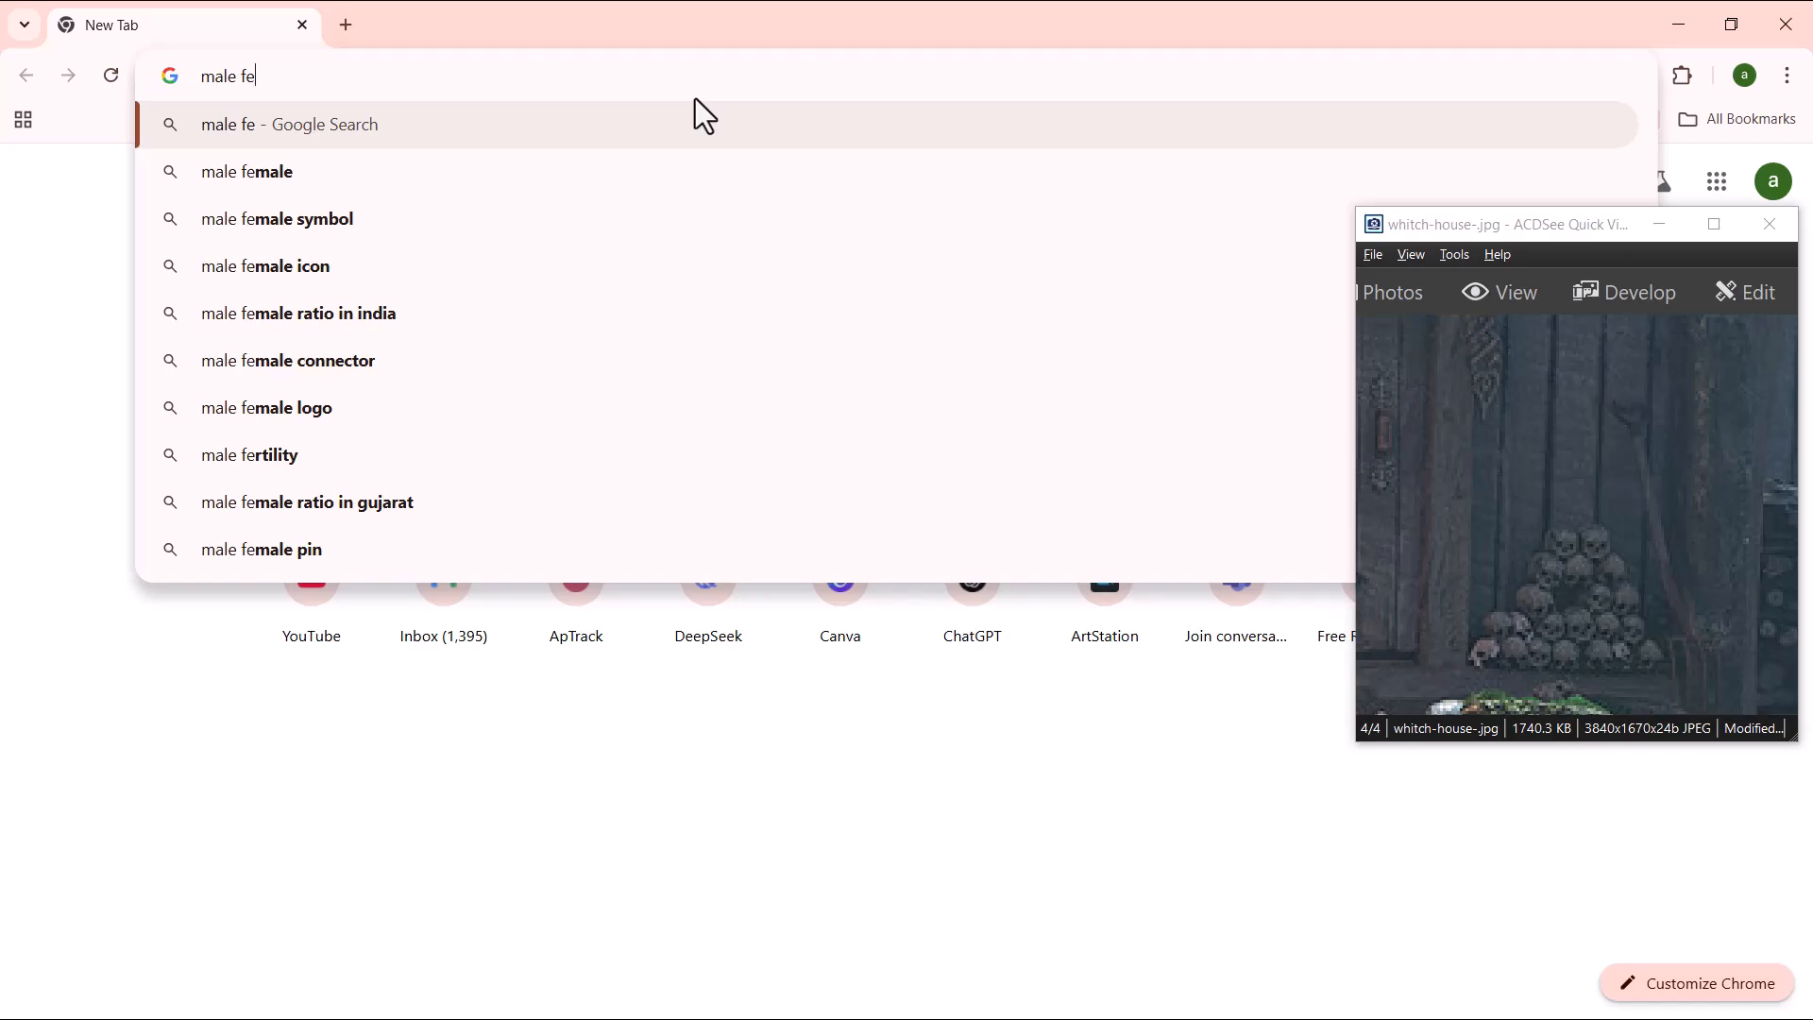
type("male skull")
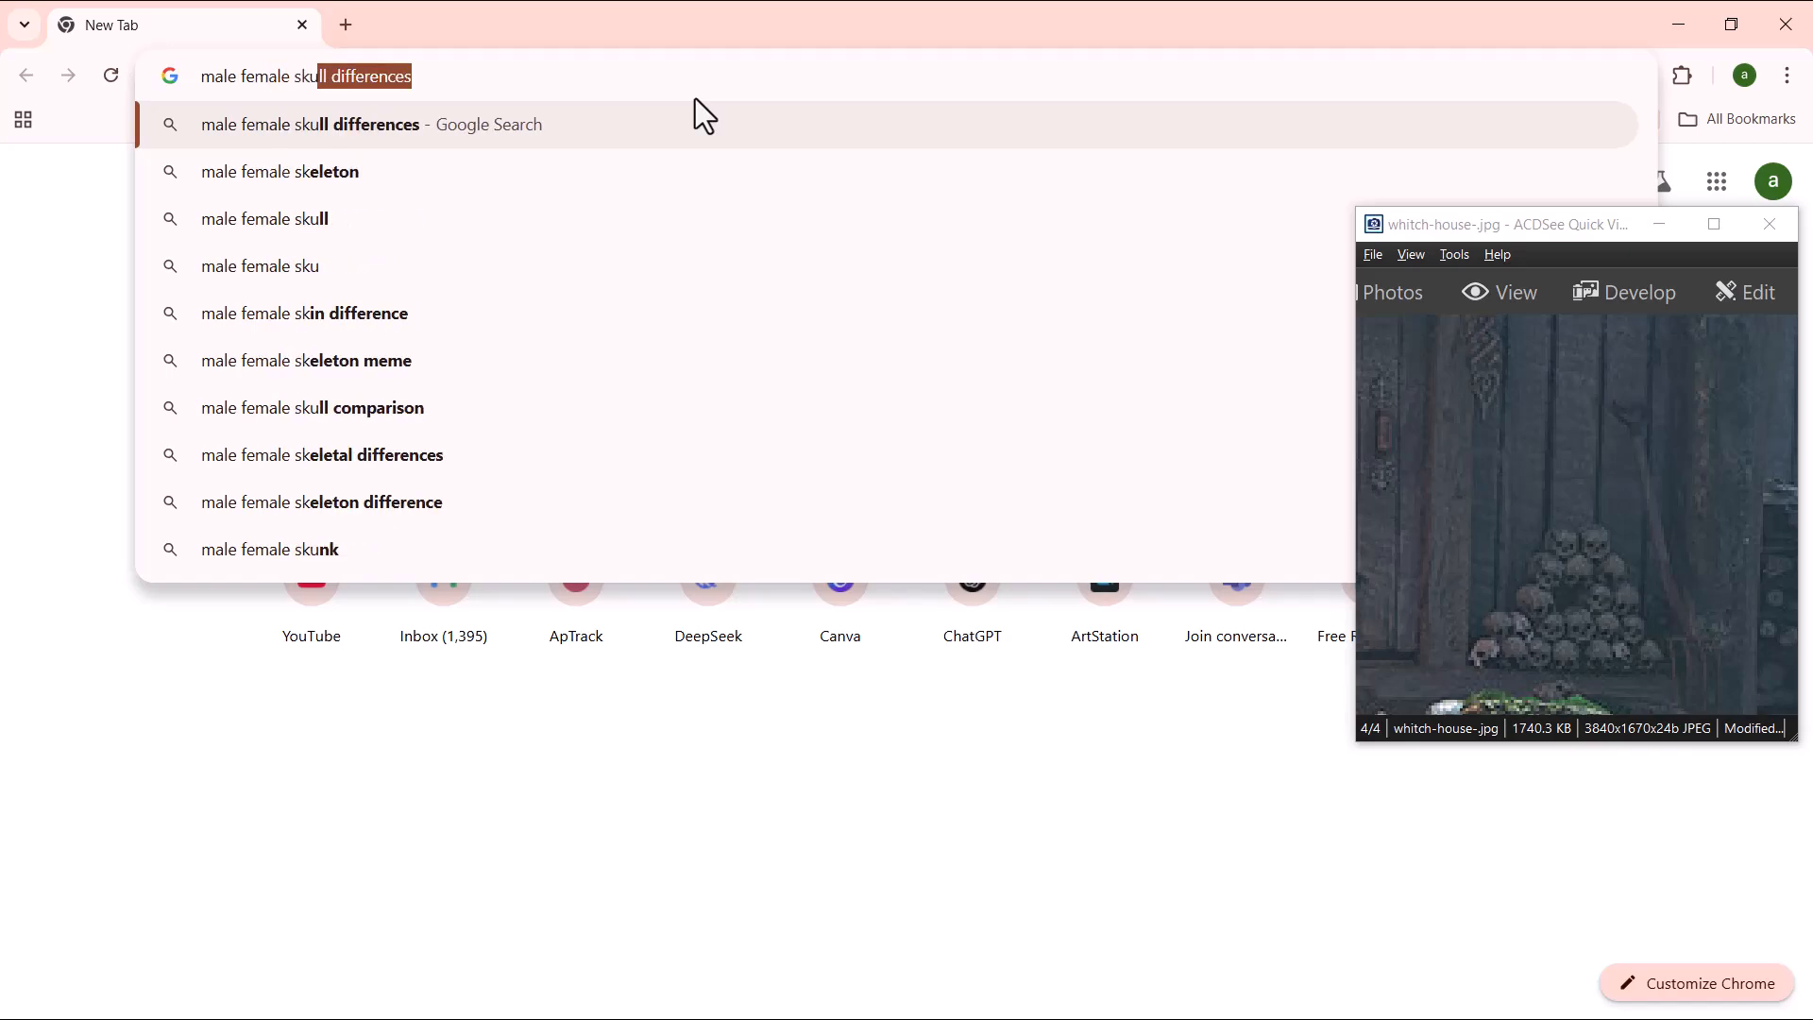
left_click(404, 124)
left_click(310, 243)
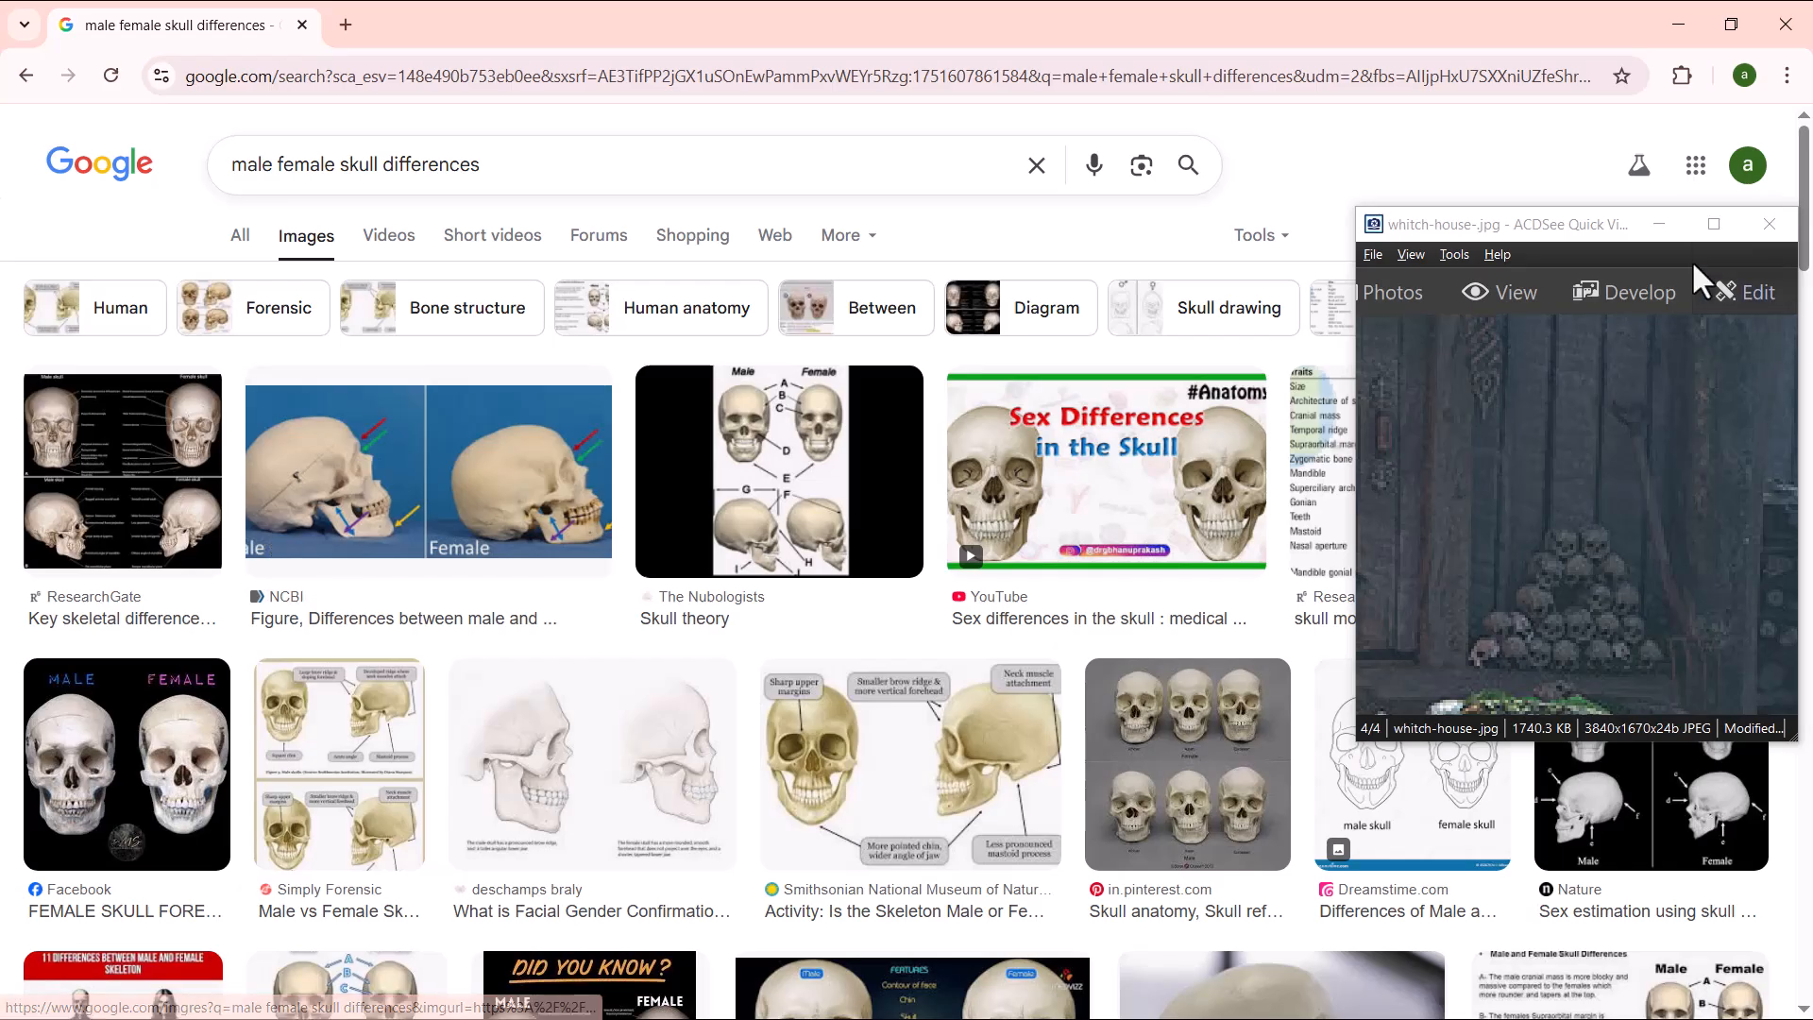
- Minimize the reference image window and examine the male and female comparison images, including "Skull theory" and "Male skull vs female skull"
left_click(1659, 225)
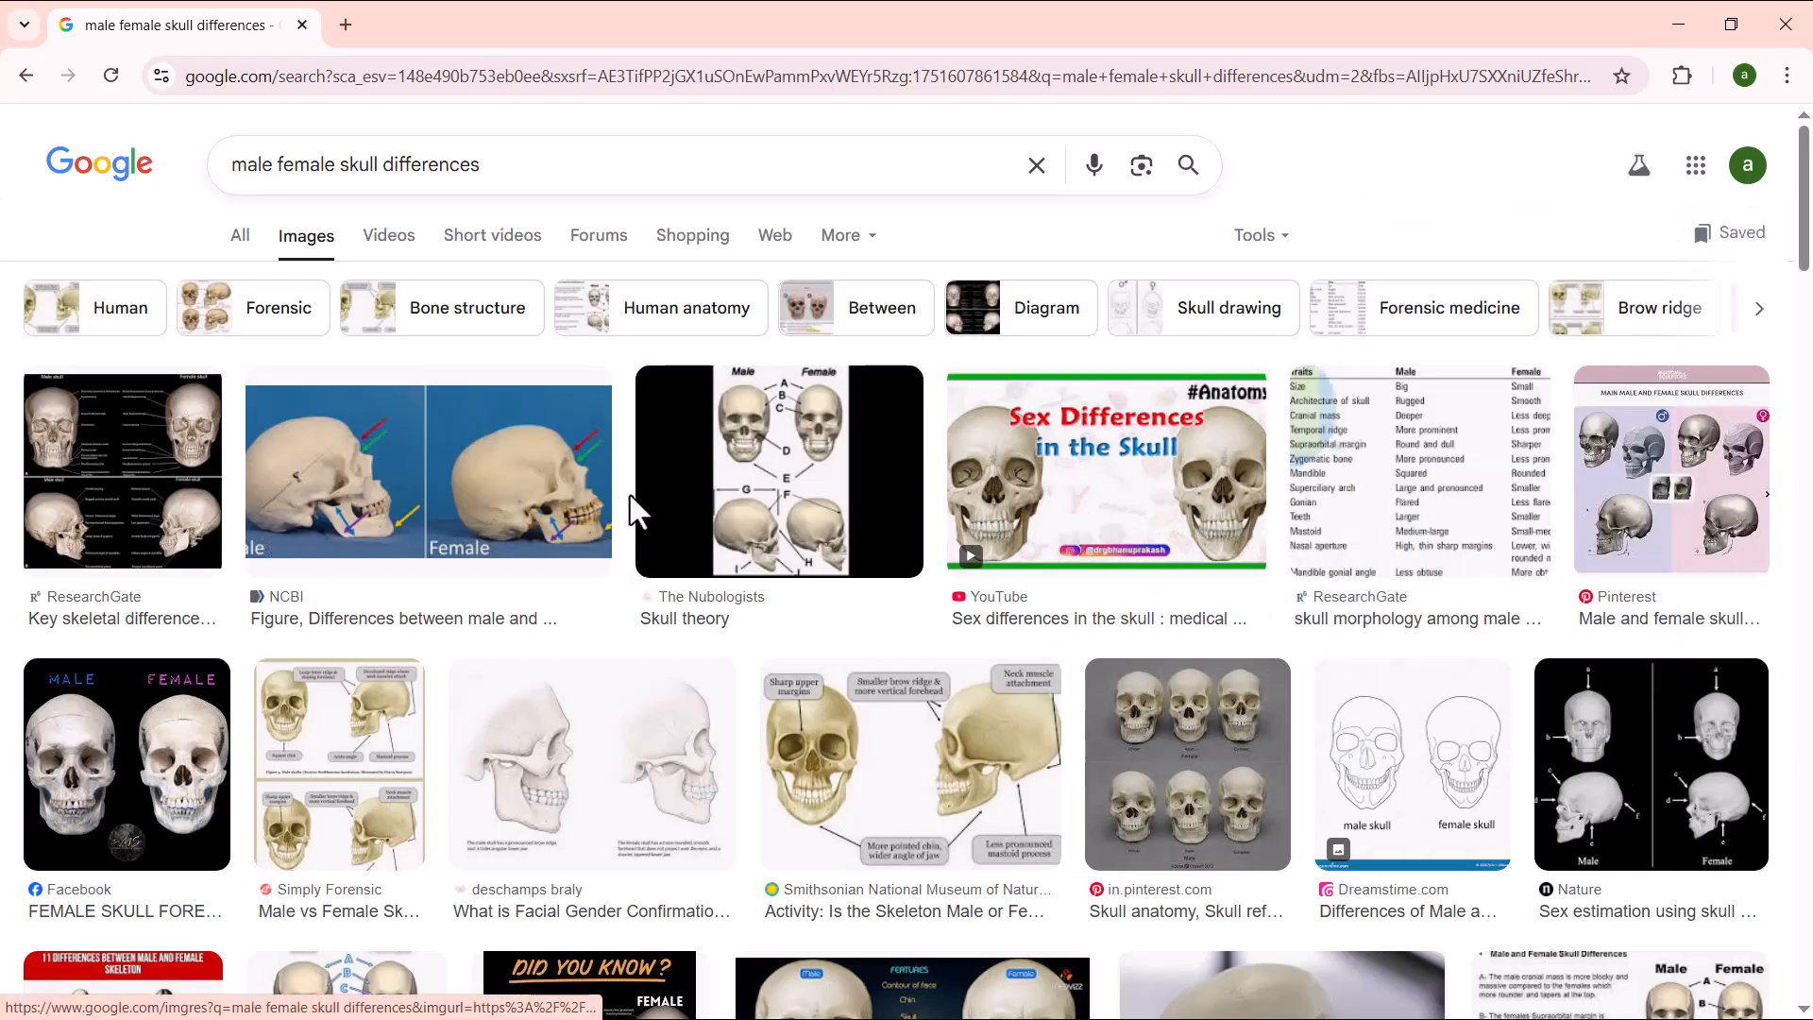
left_click(796, 463)
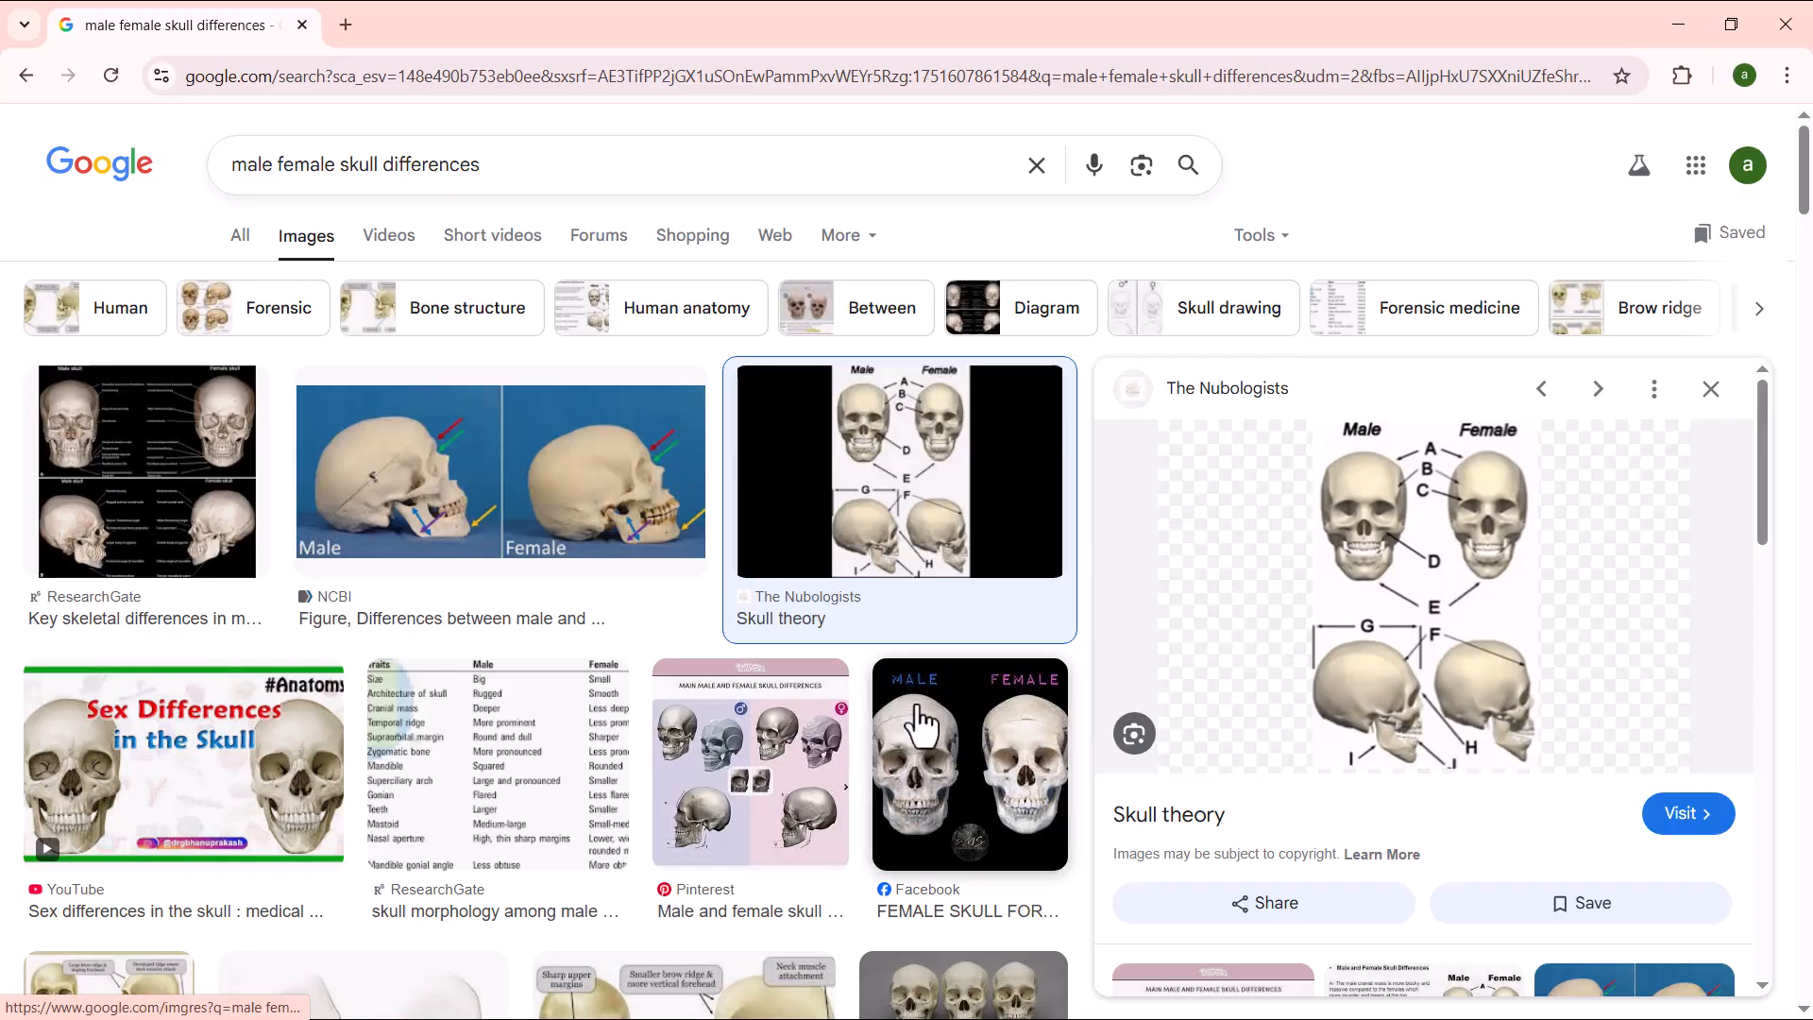
scroll(769, 756, "down", 5)
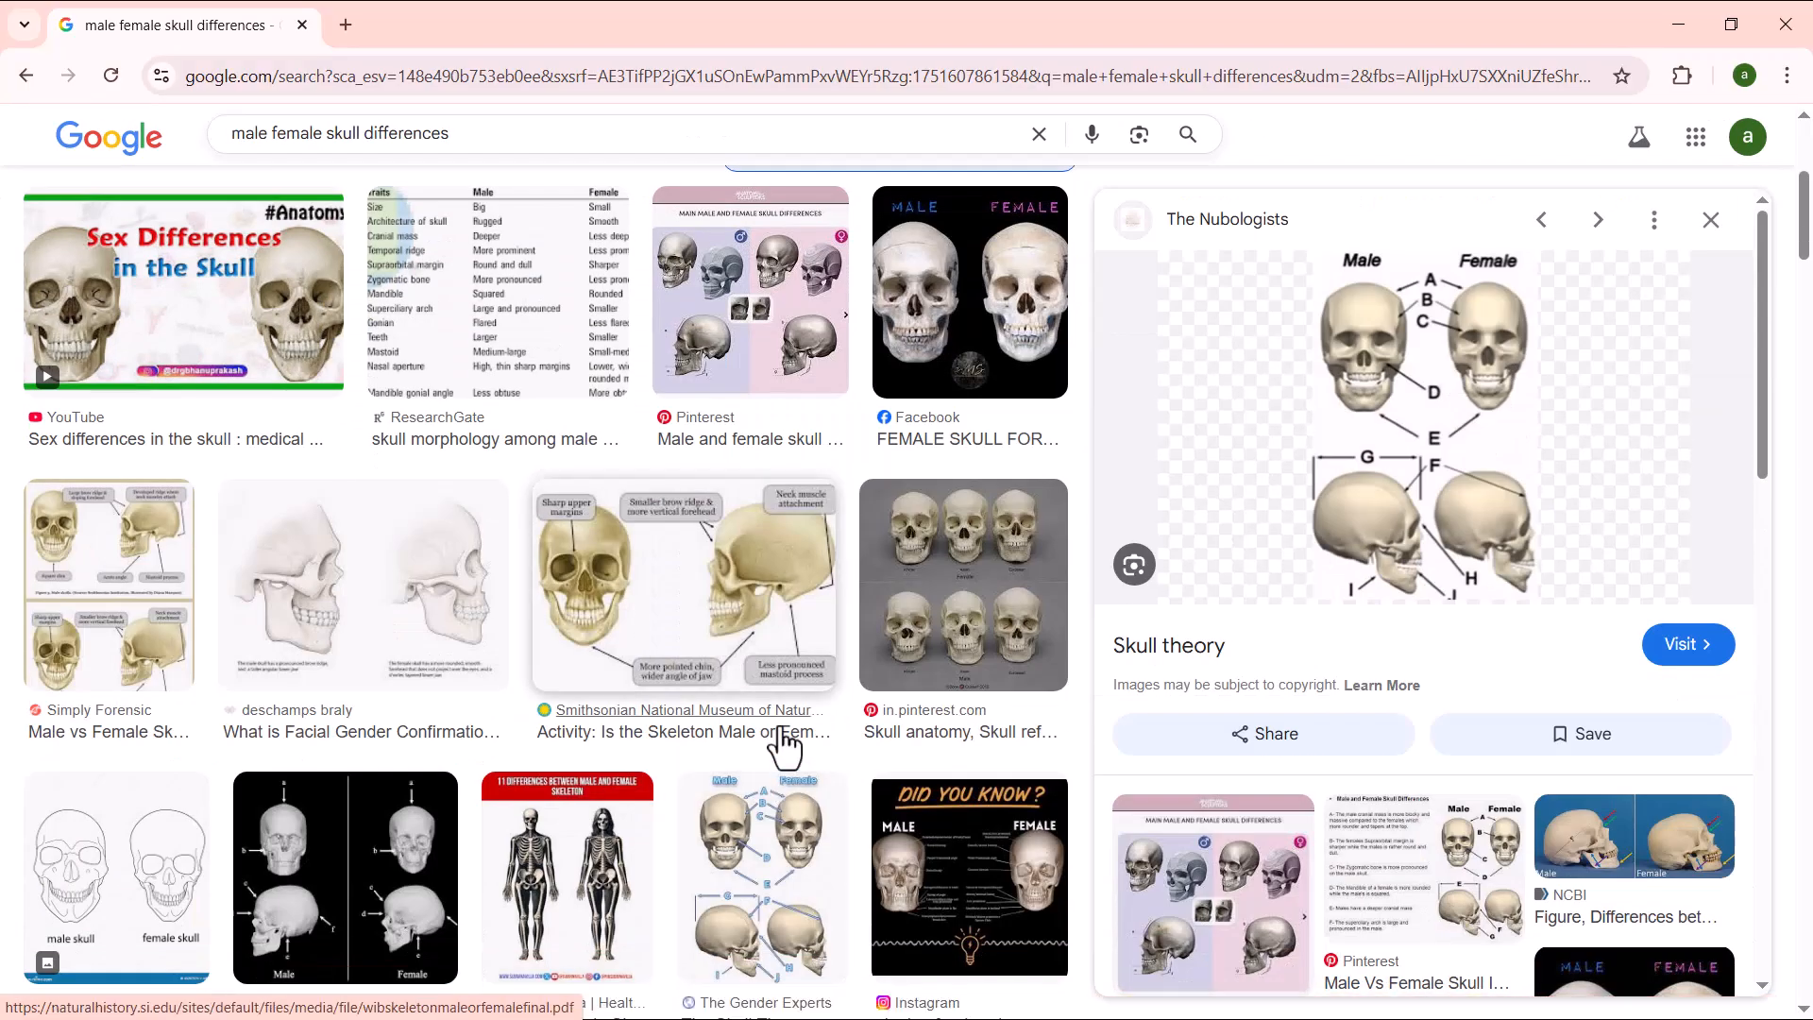
scroll(743, 703, "down", 3)
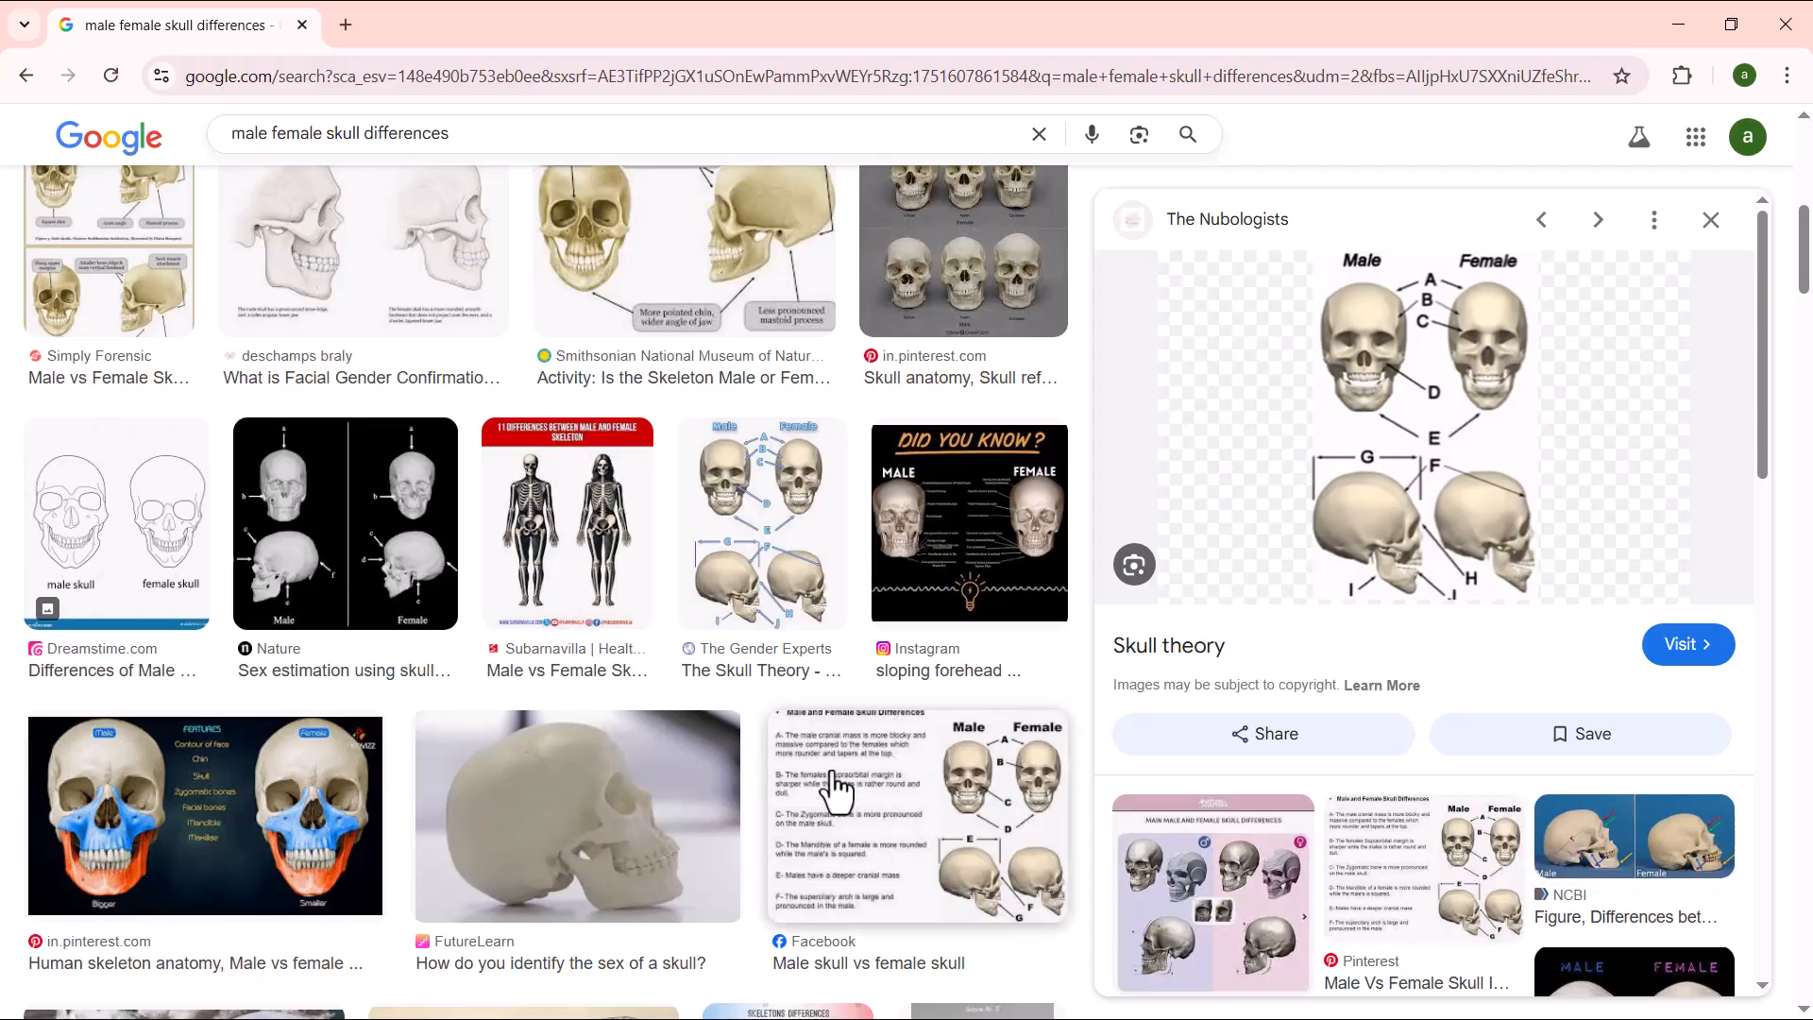
scroll(835, 791, "down", 3)
left_click(914, 478)
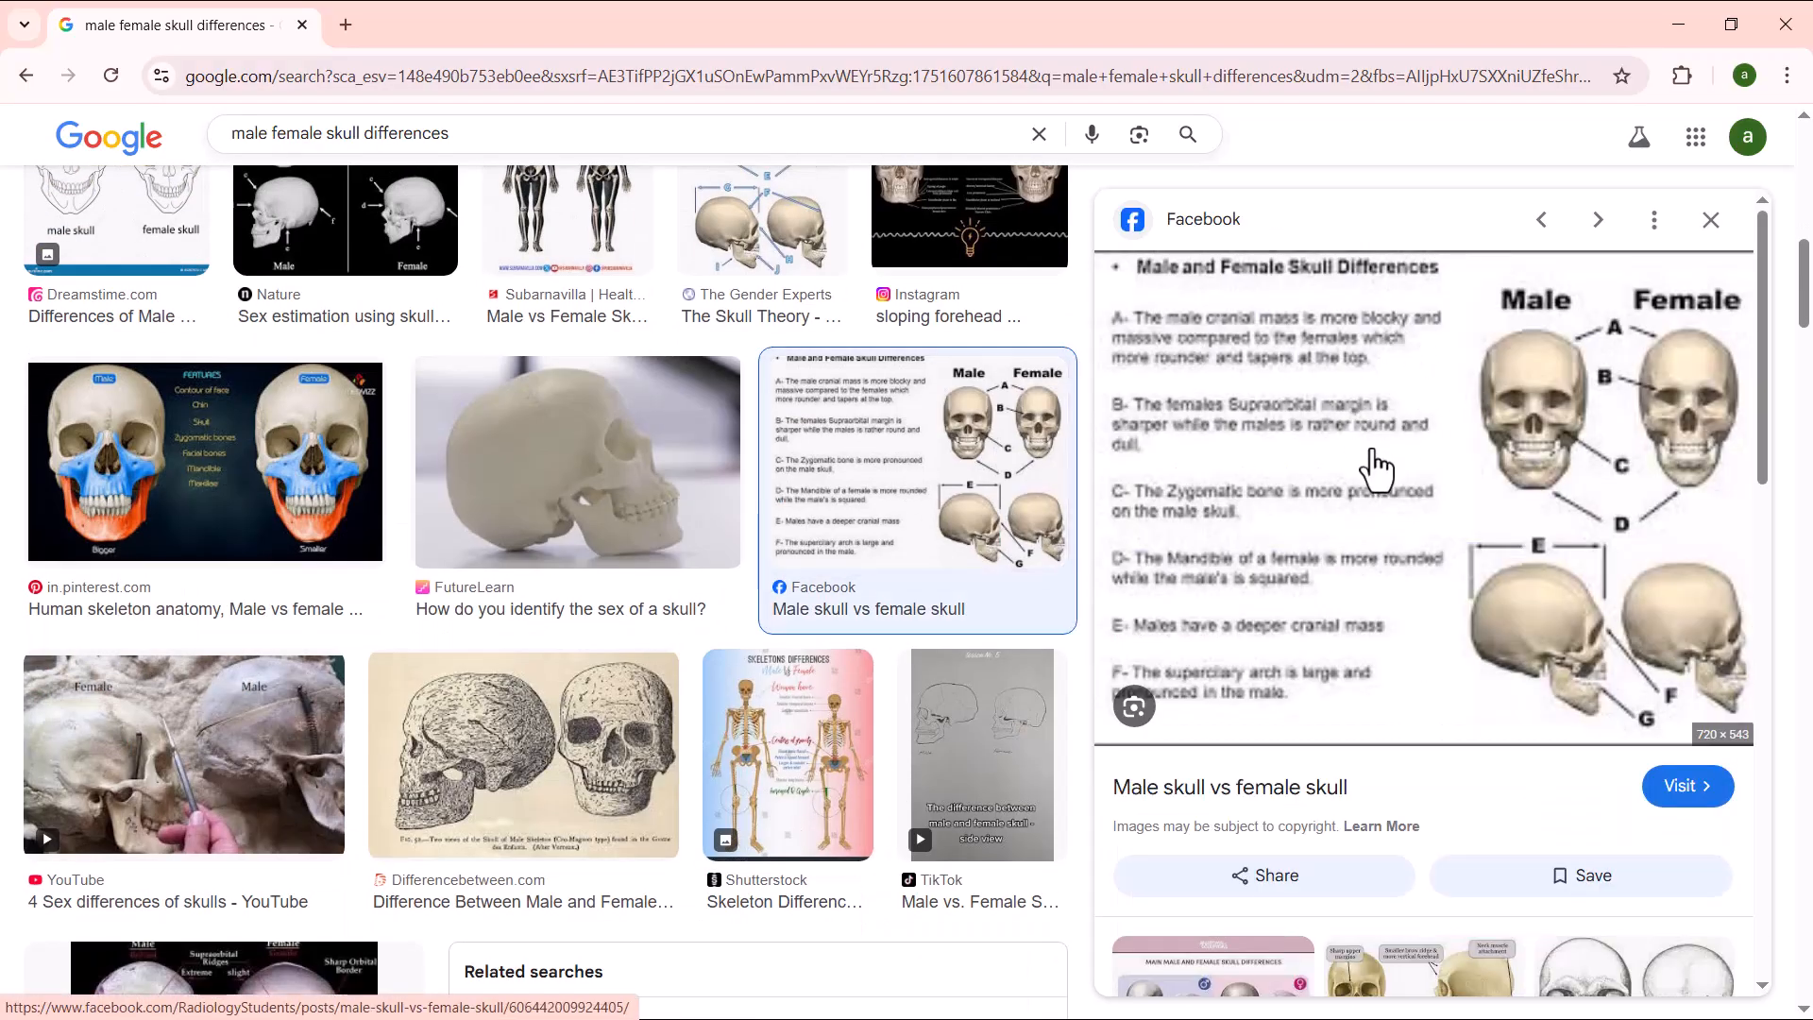
scroll(752, 670, "down", 9)
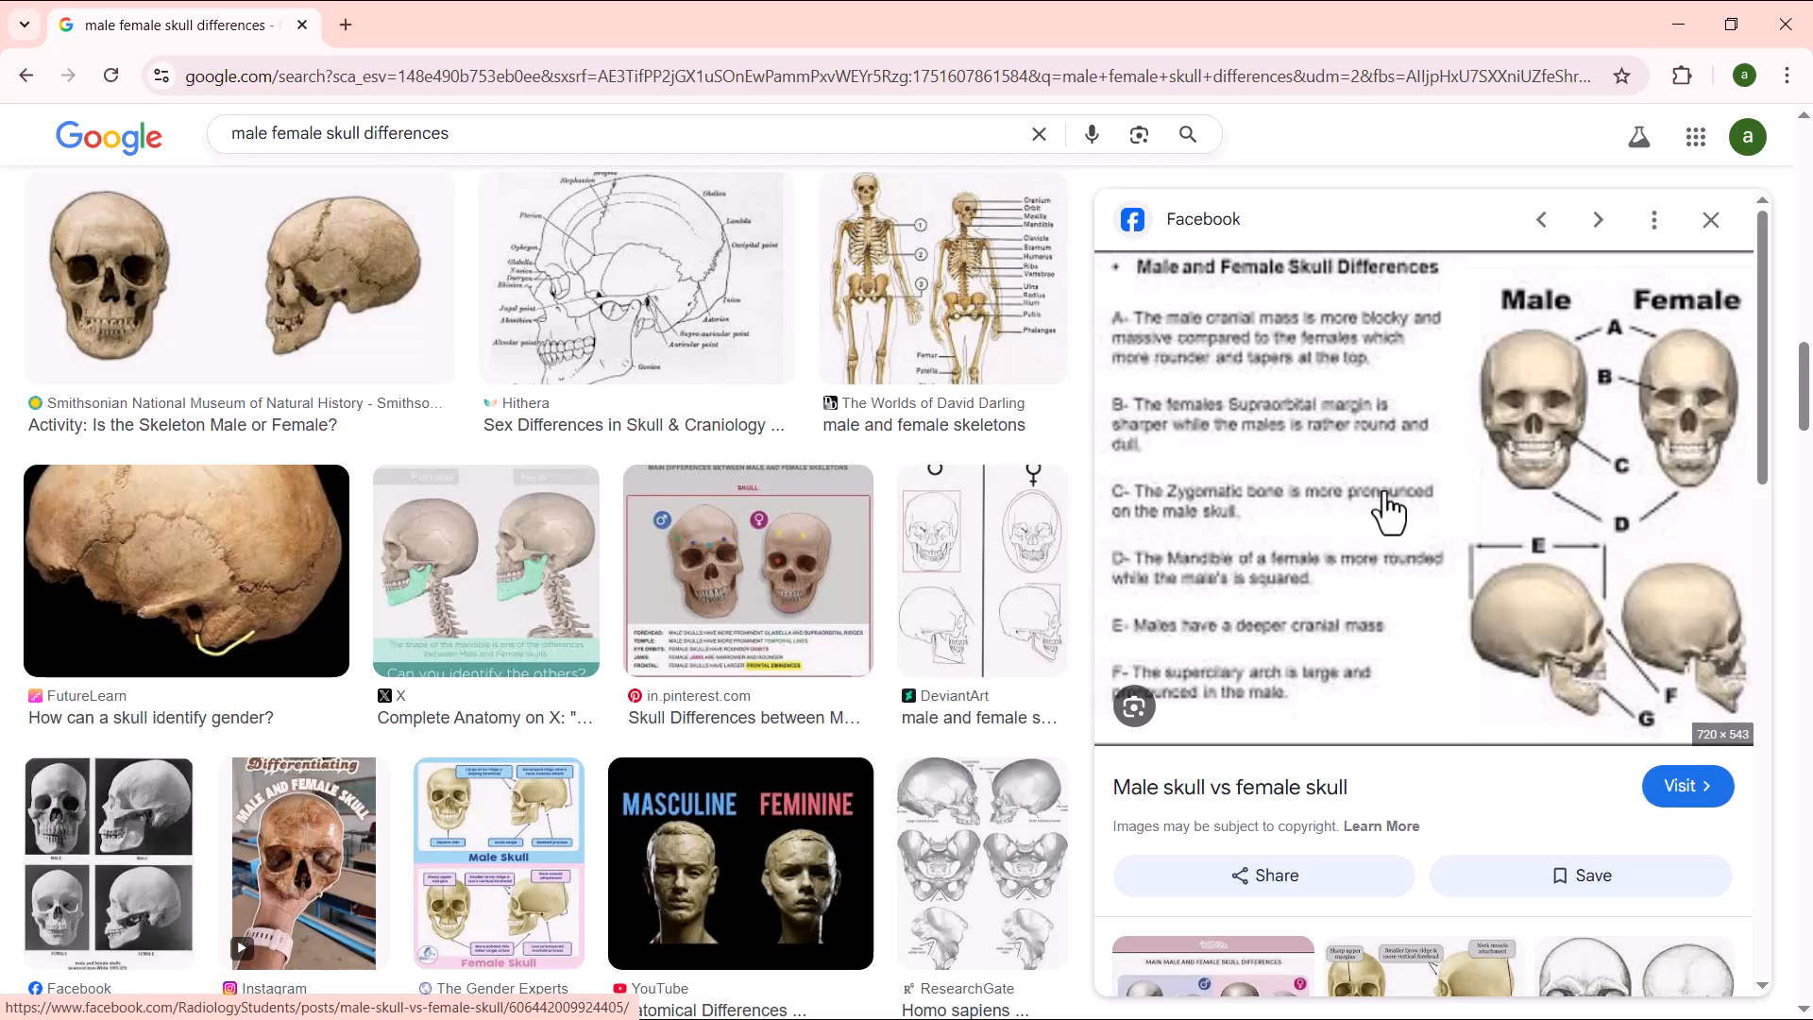
scroll(1350, 651, "down", 5)
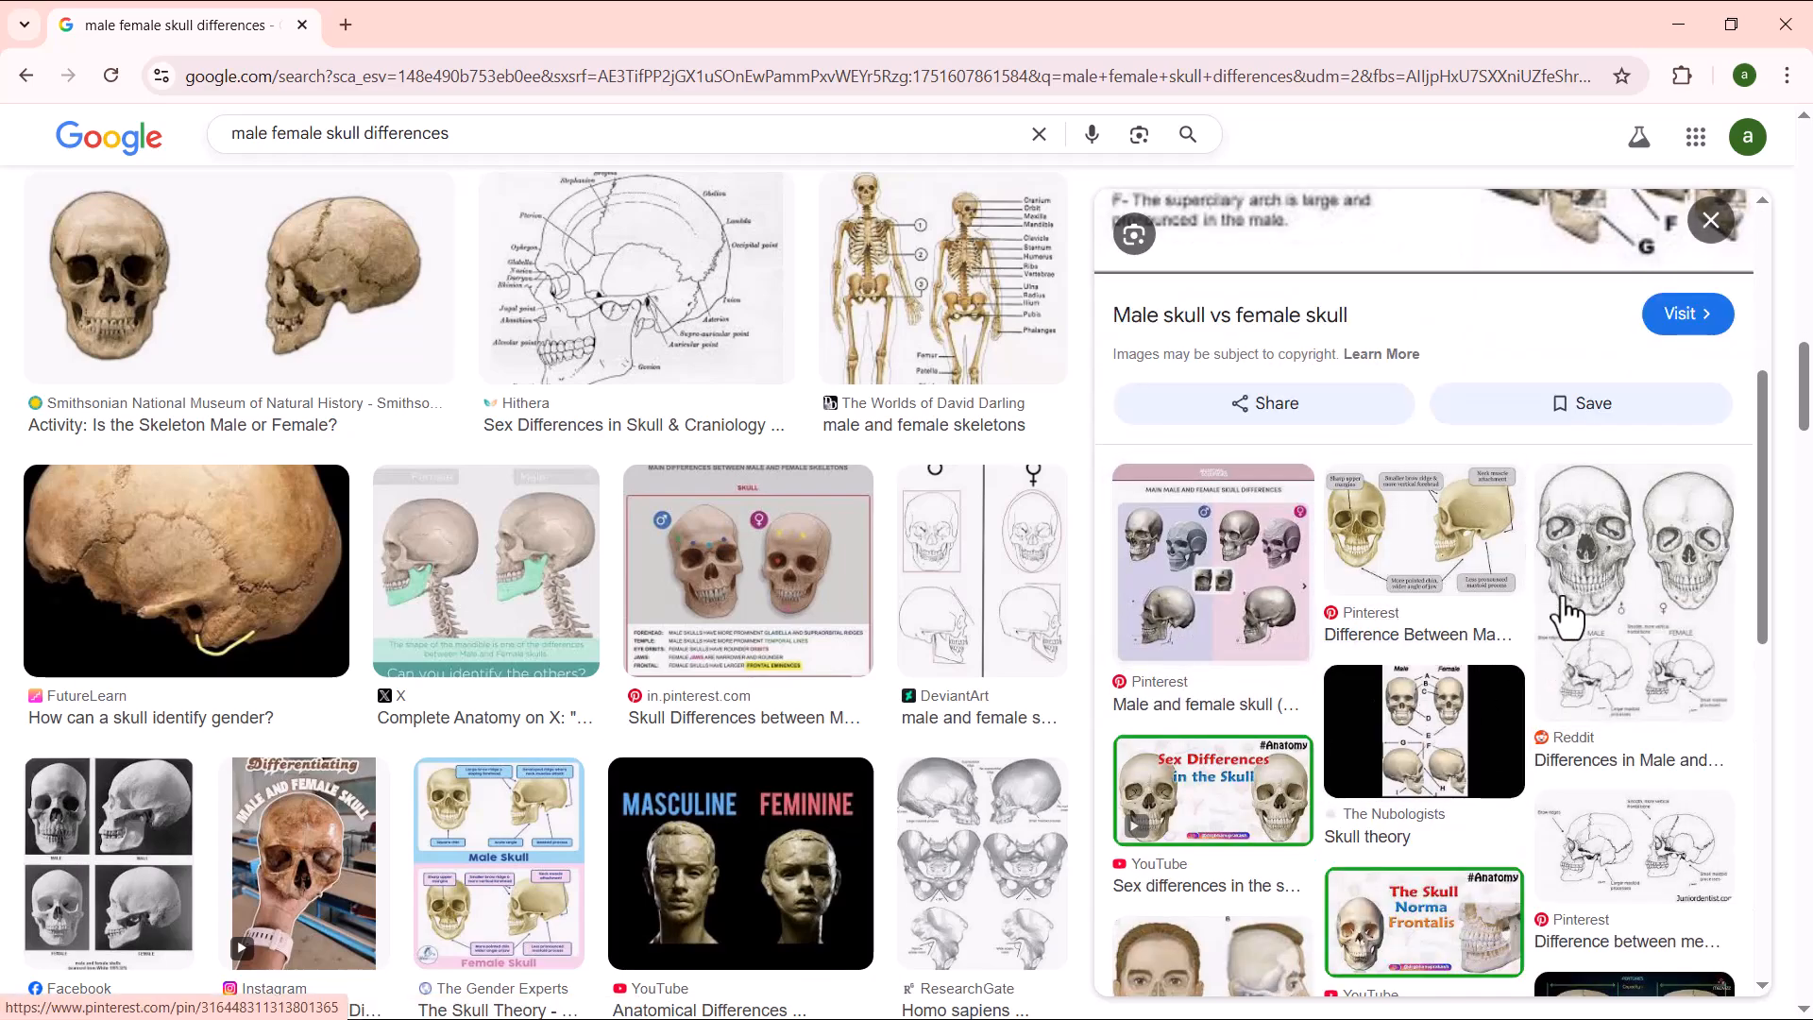
scroll(1473, 723, "down", 5)
left_click(1400, 698)
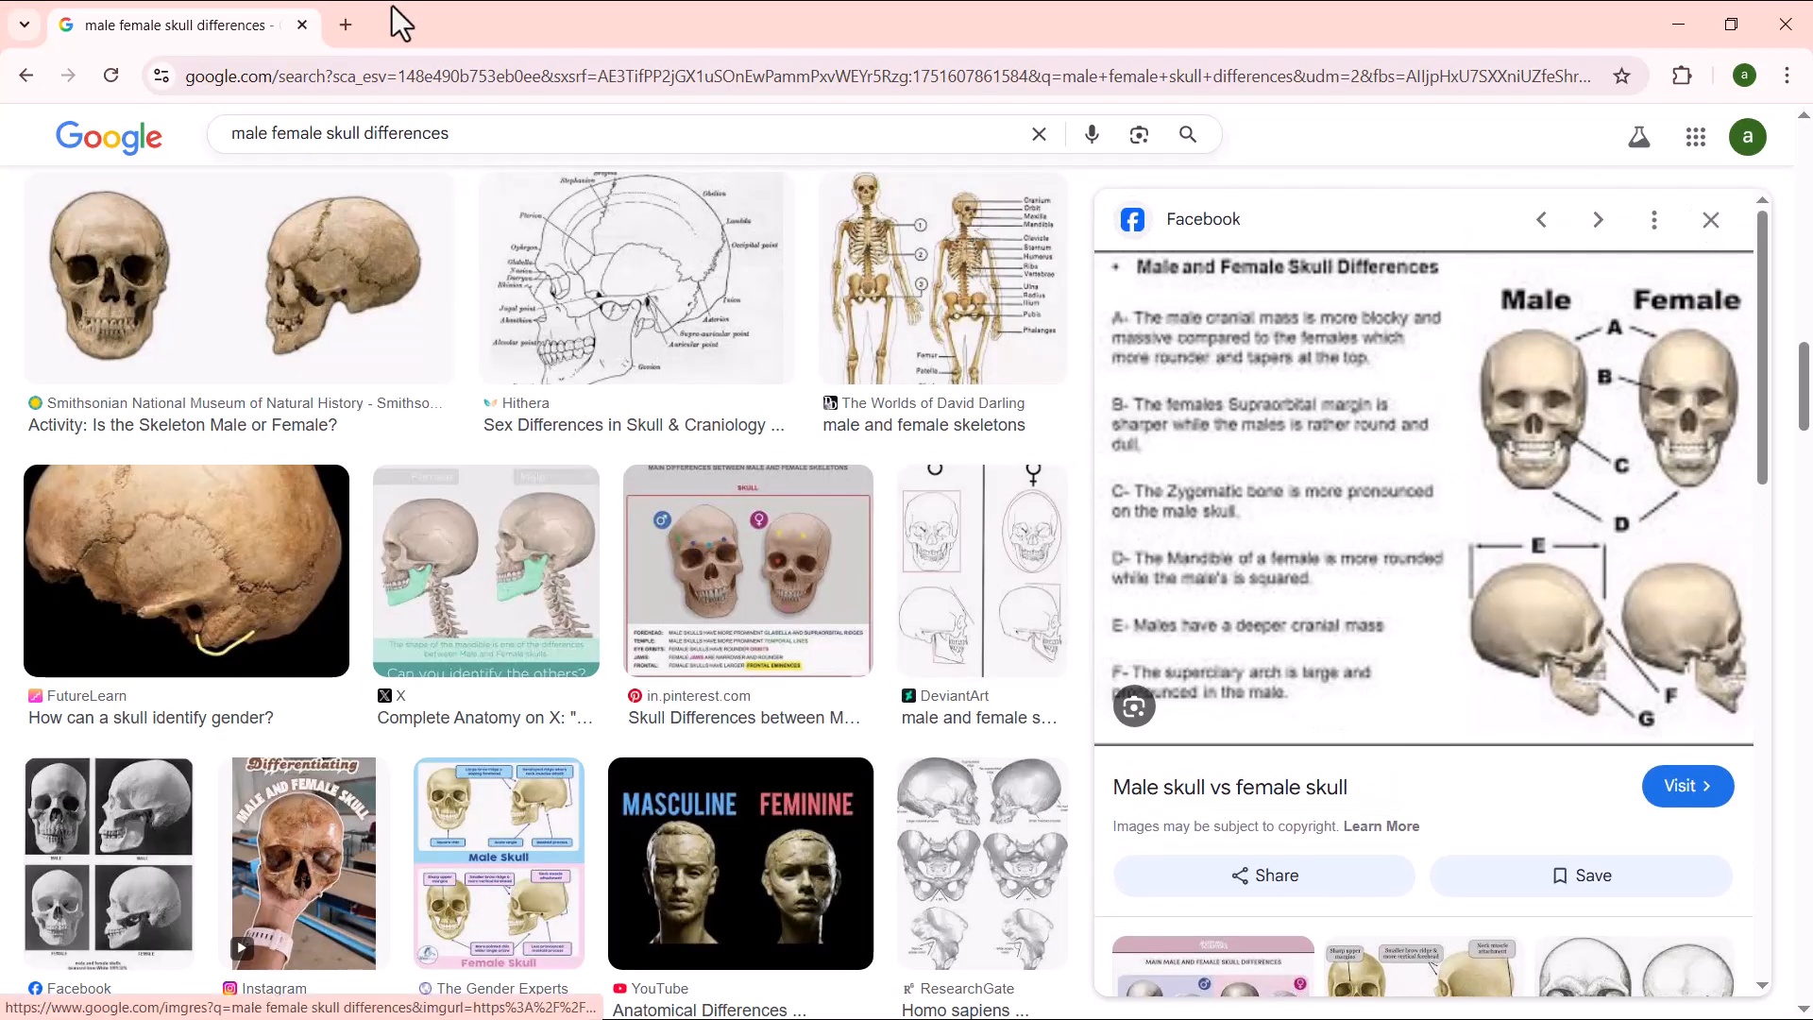
- Refine the image search to "male female skull differences with name" and examine Hithera's labelled skull outline and its related diagrams
left_click(456, 134)
type("with name")
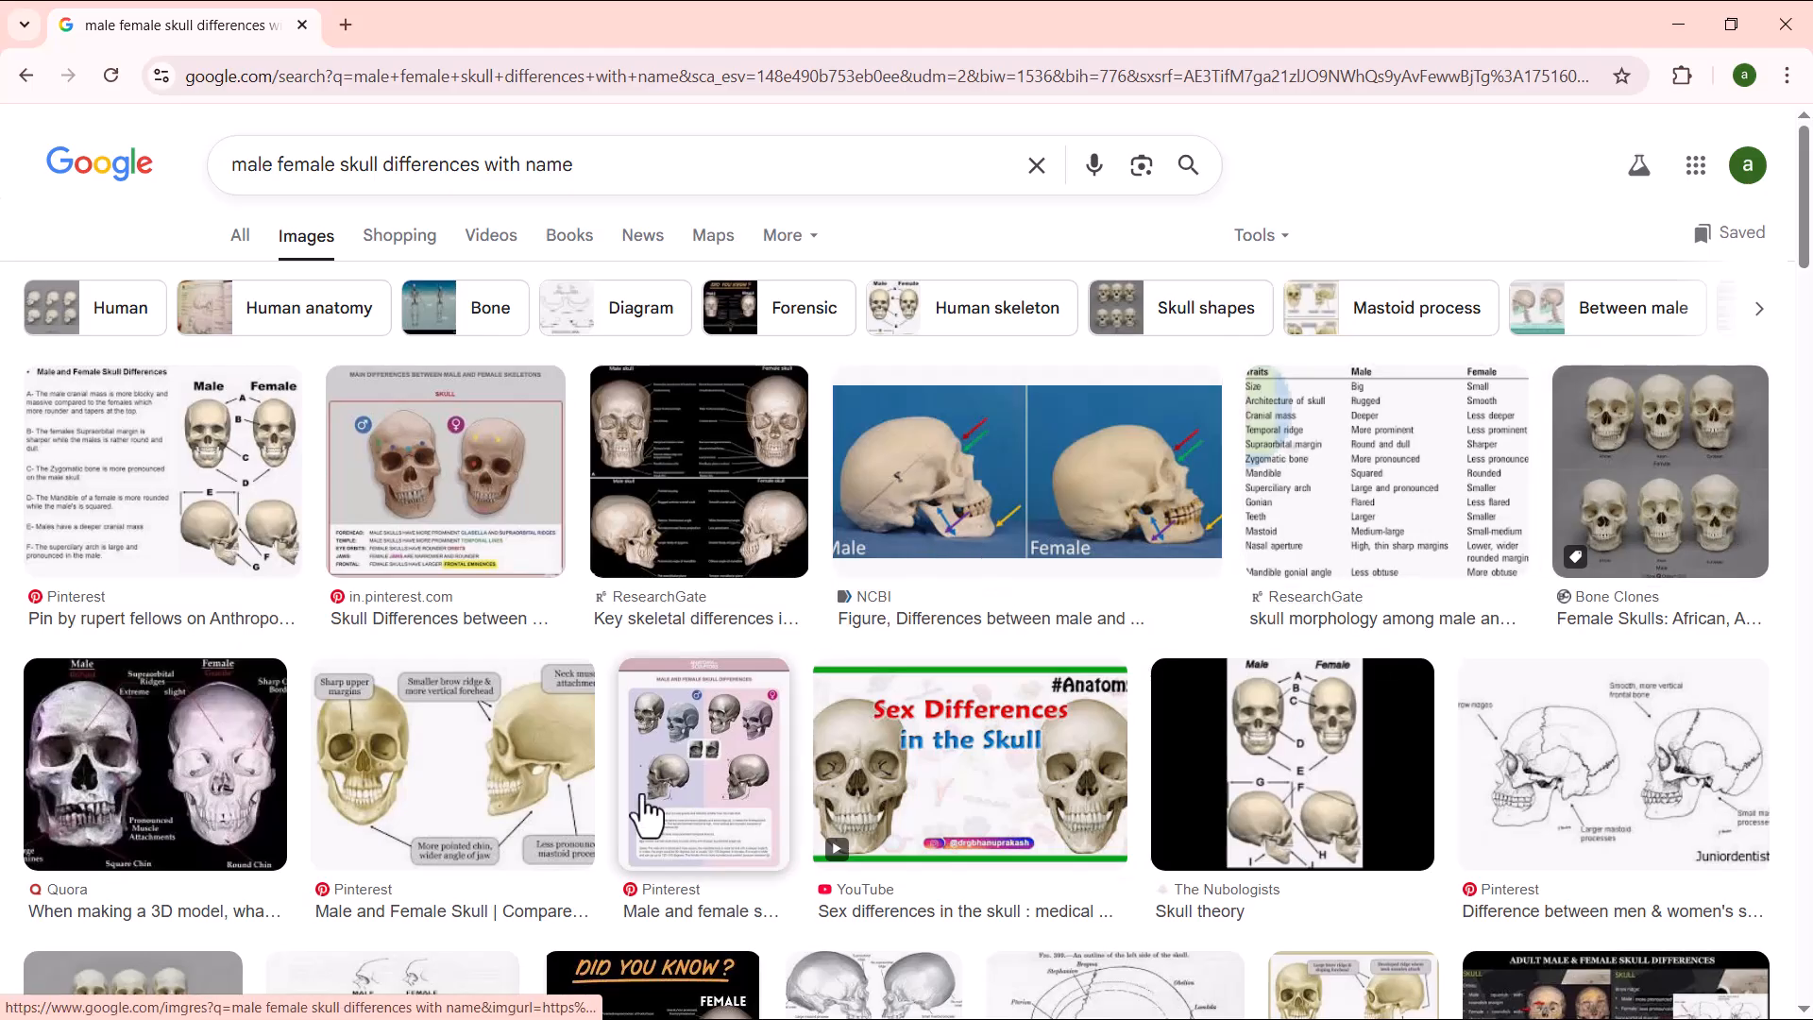
scroll(623, 652, "down", 3)
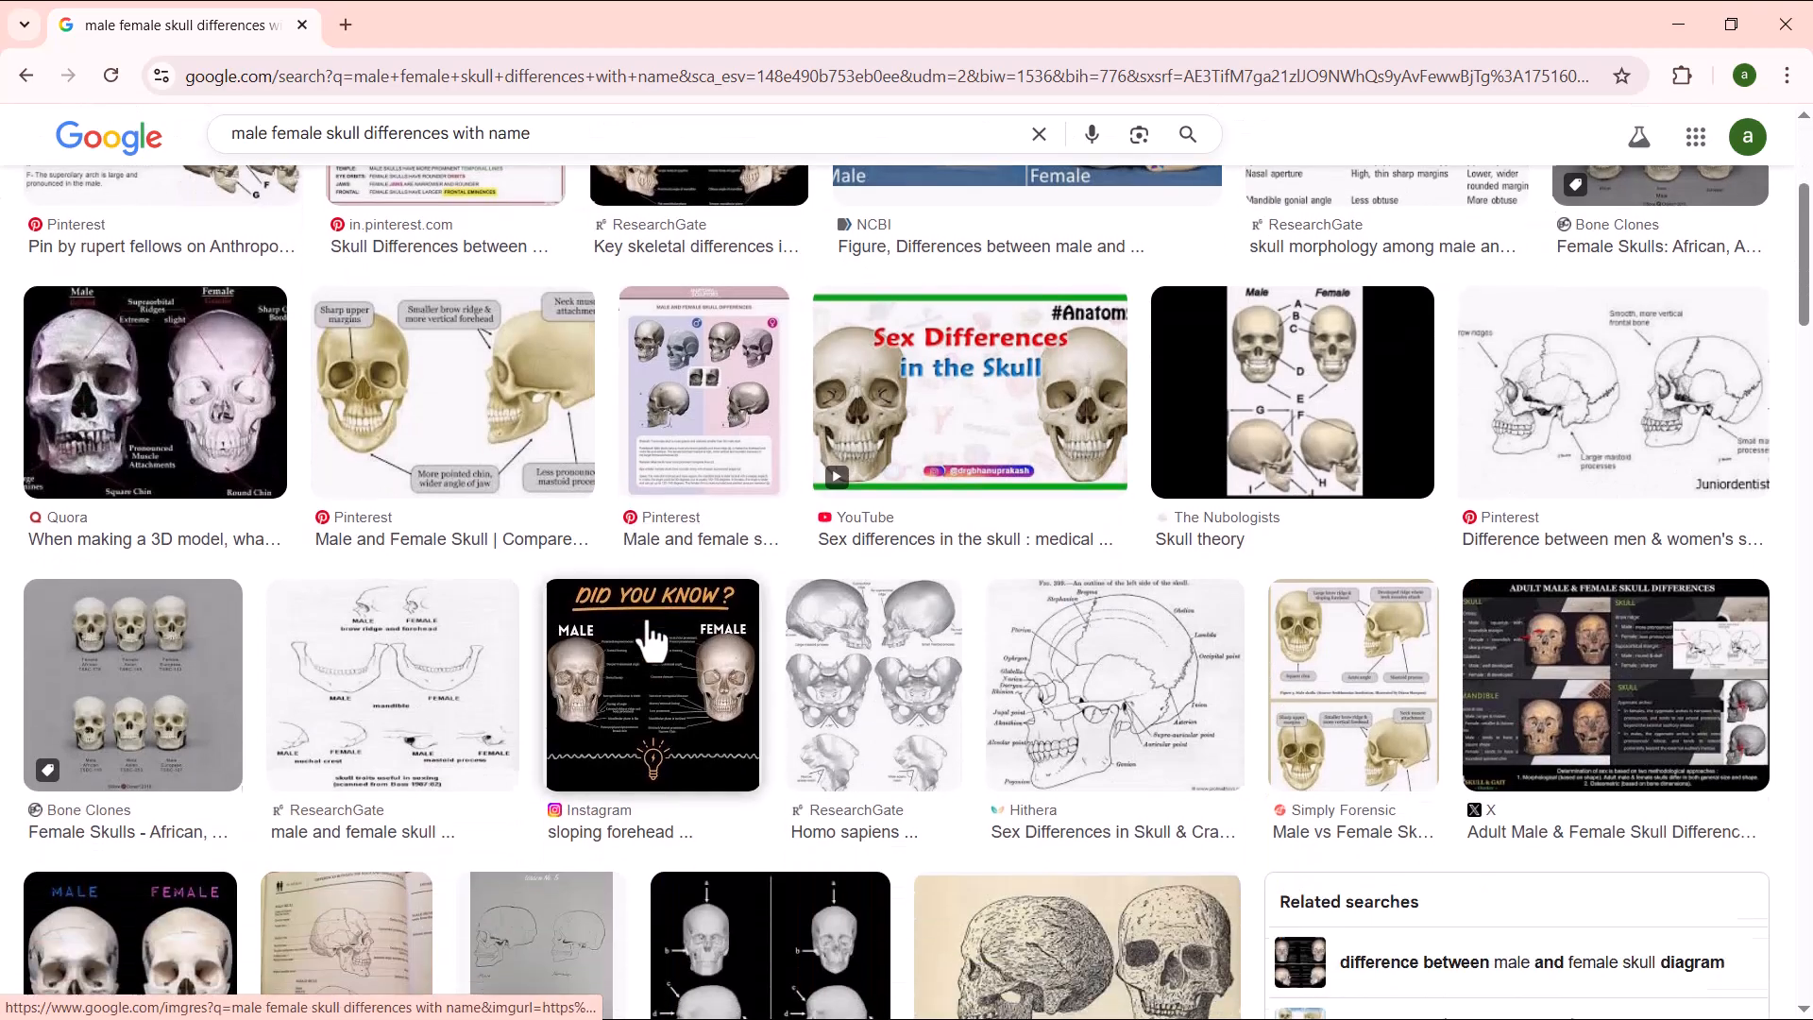
scroll(1180, 491, "down", 3)
left_click(1149, 396)
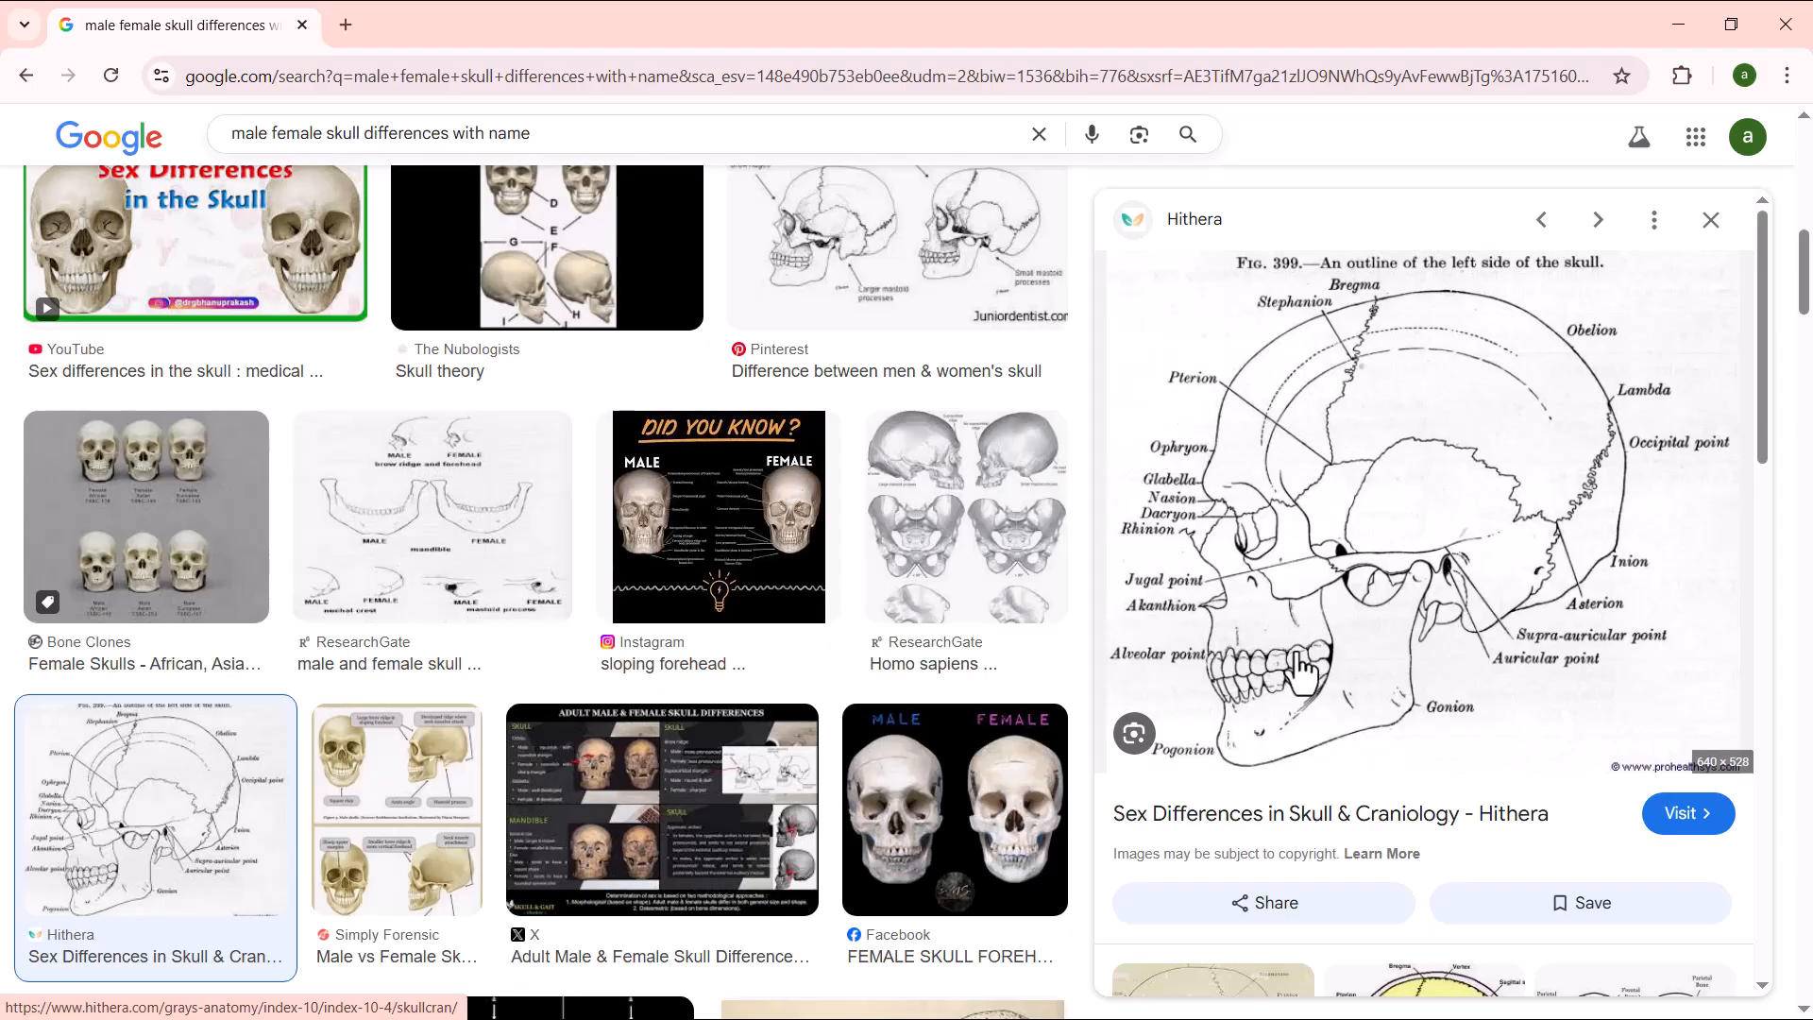
scroll(315, 607, "down", 4)
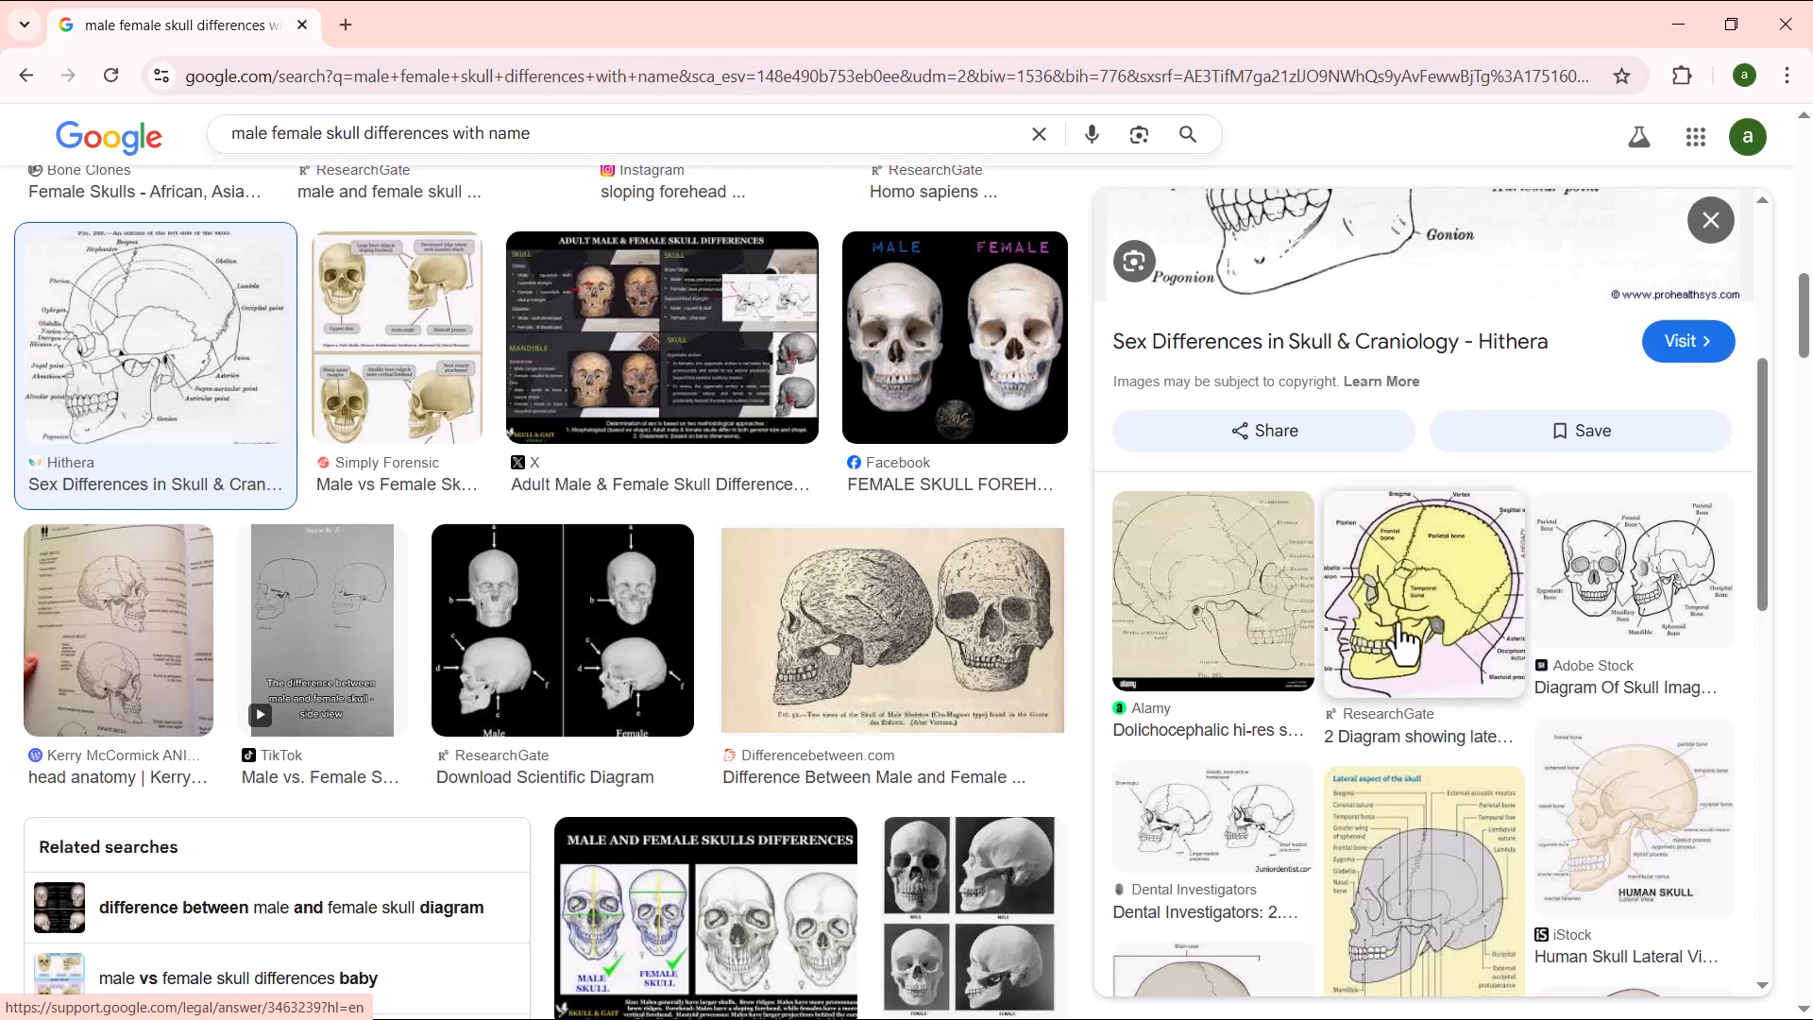
- Examine Adobe Stock's labelled skull bone diagram and Pinterest's "Male Skull & Female Skull (Part 2: Cranium)" photos, and browse the related comparison images
left_click(1667, 597)
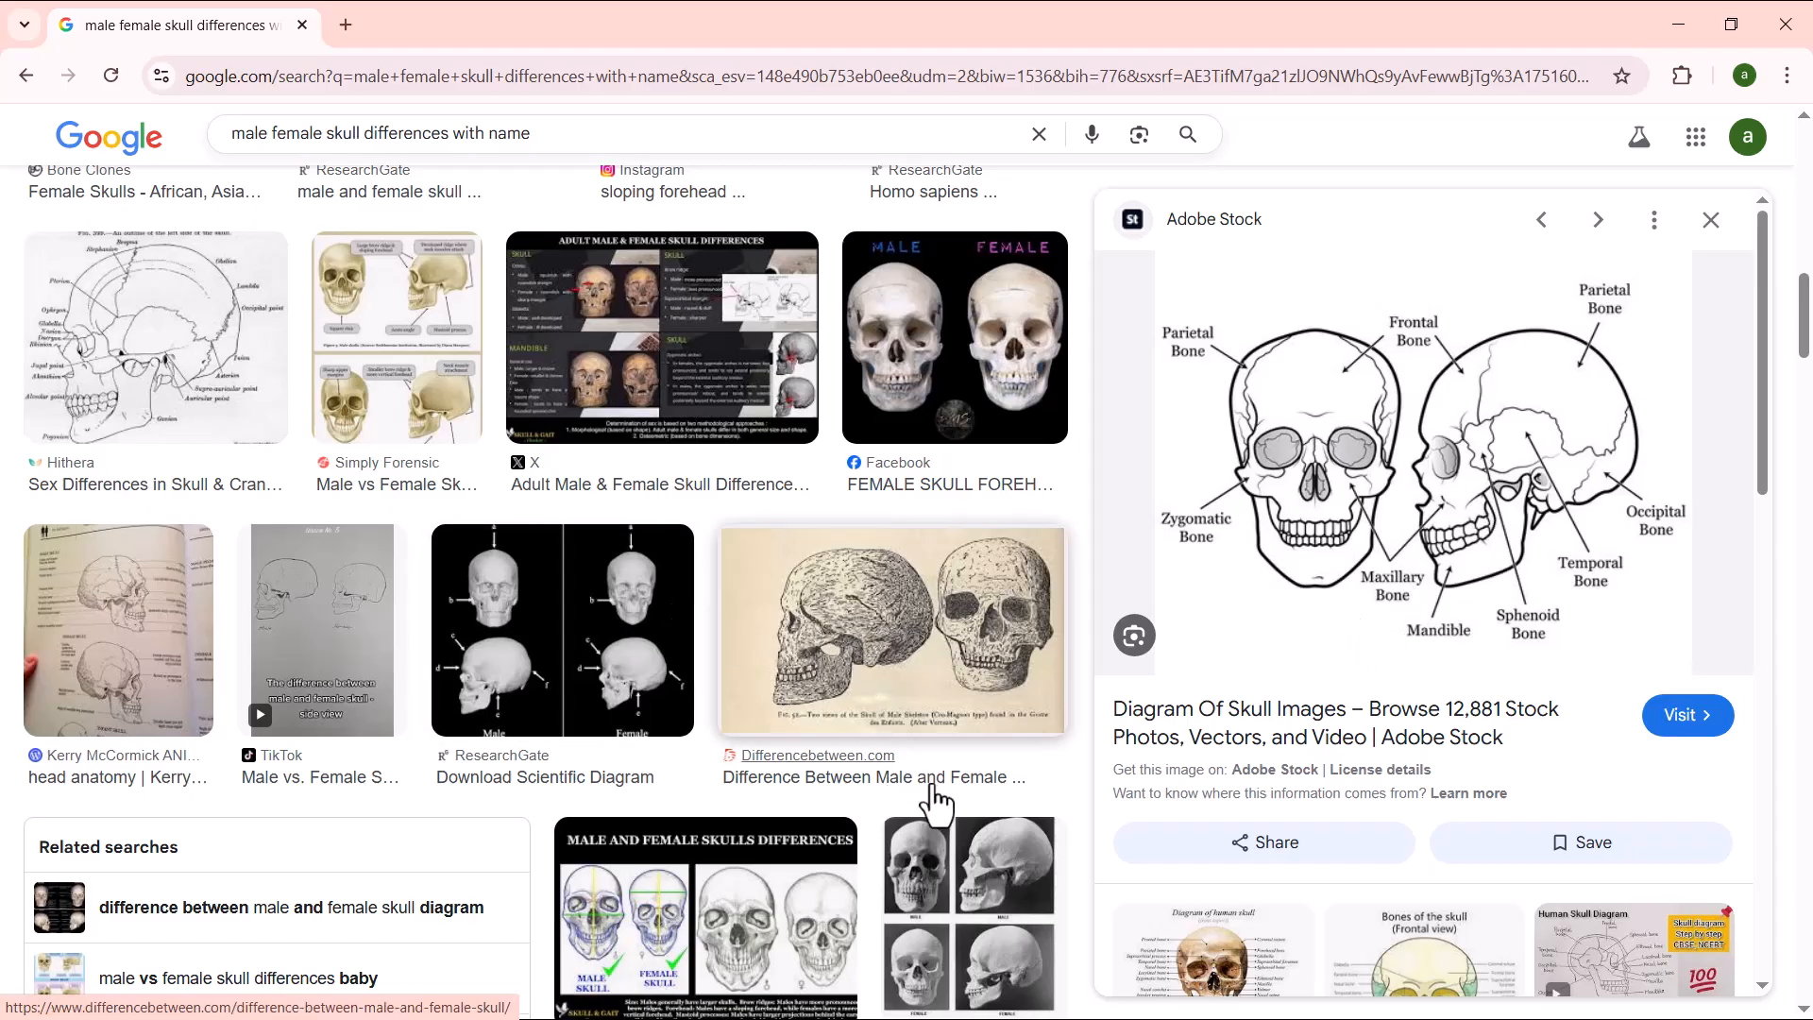
left_click(988, 939)
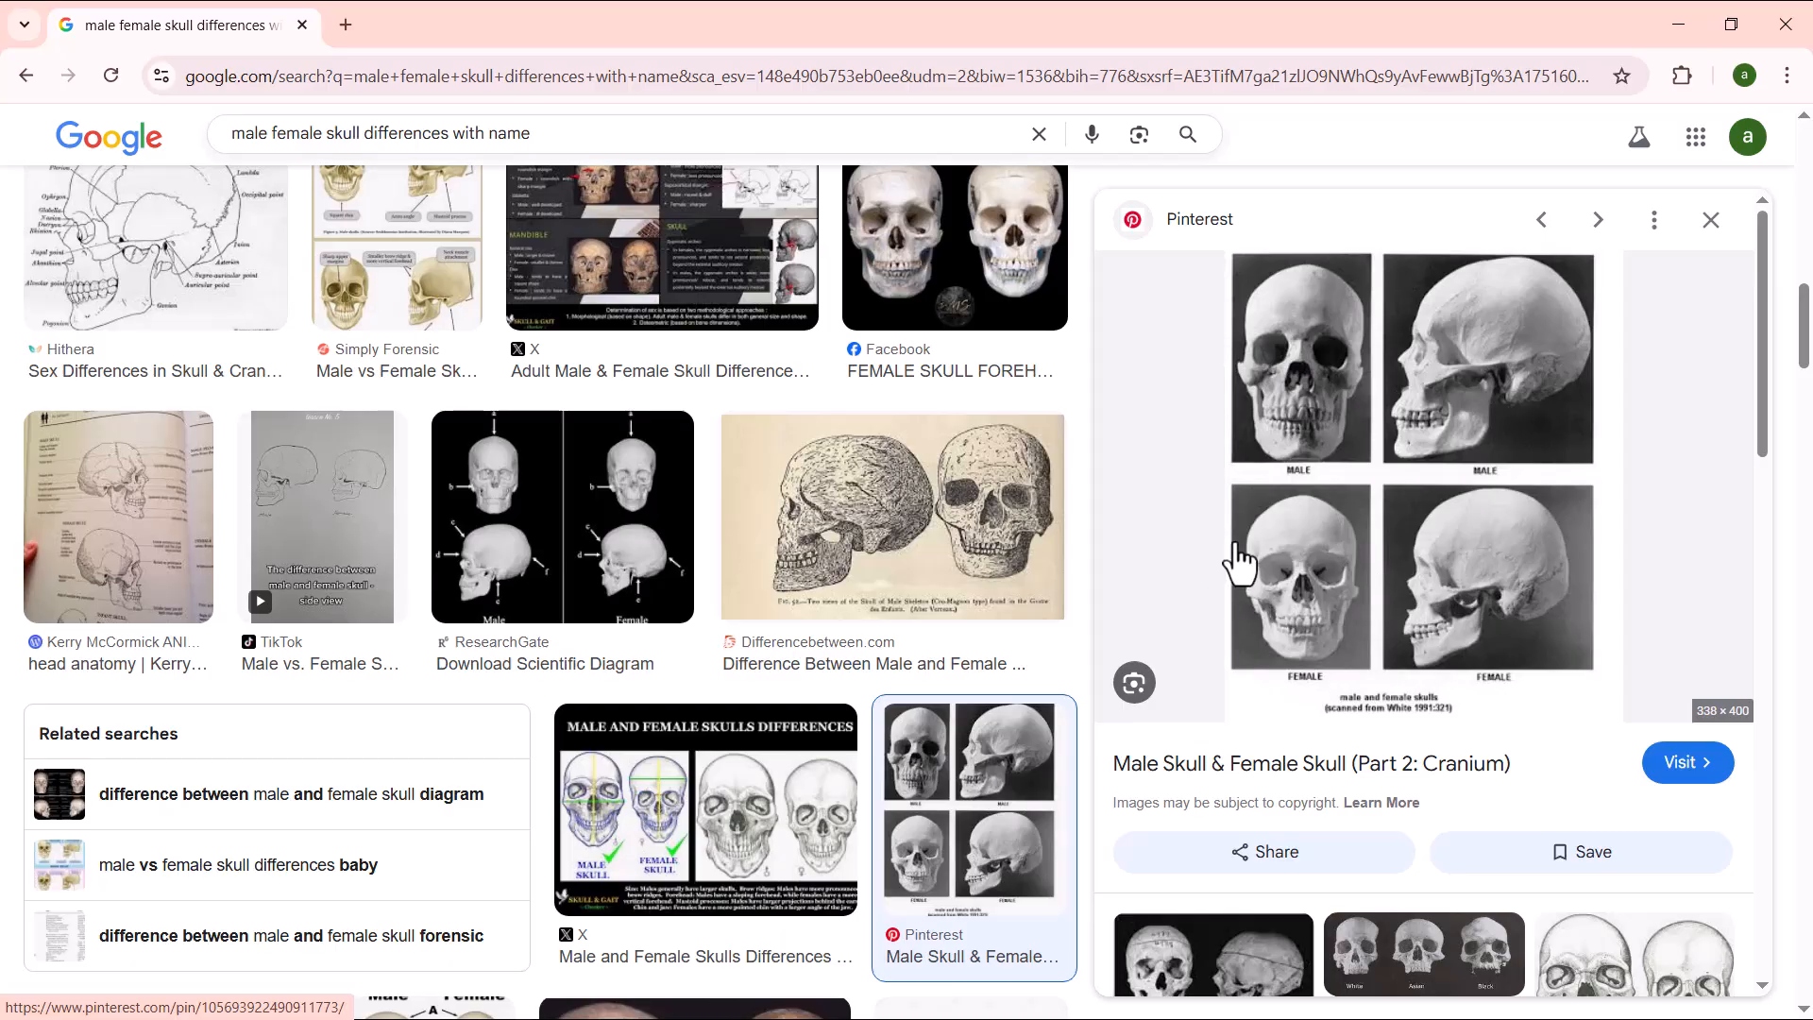
scroll(972, 576, "down", 7)
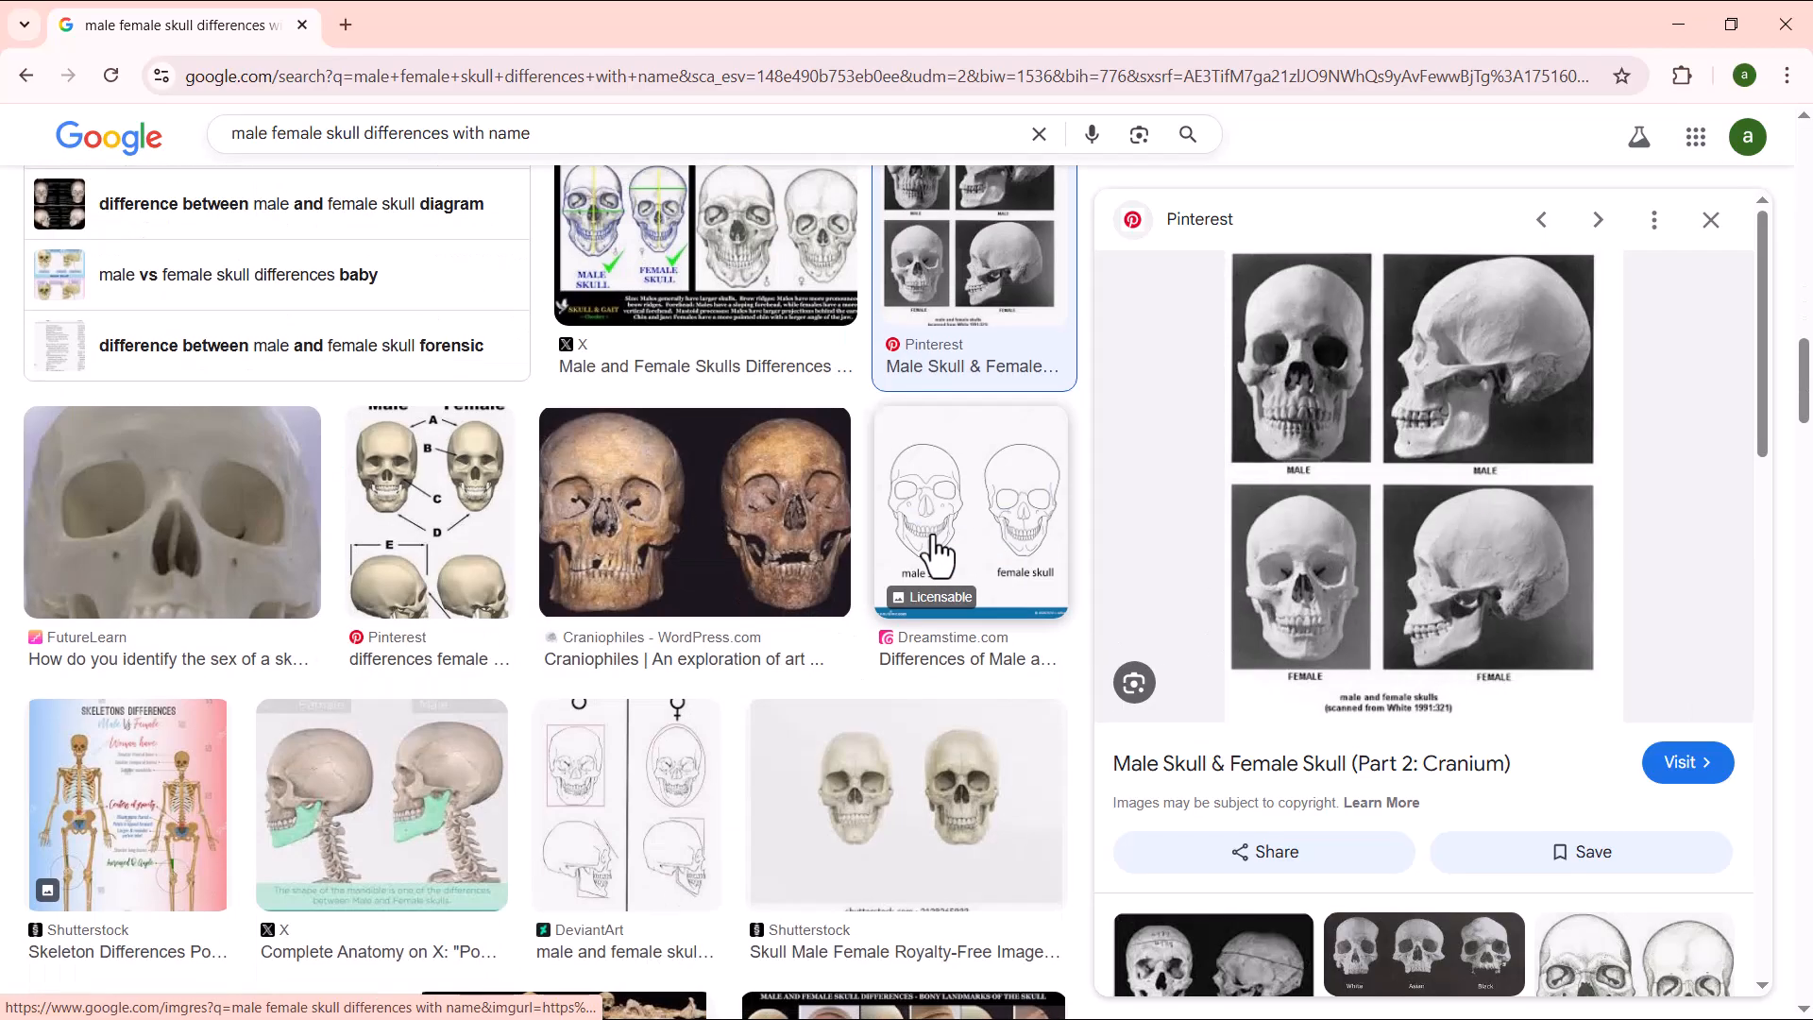
scroll(770, 642, "down", 7)
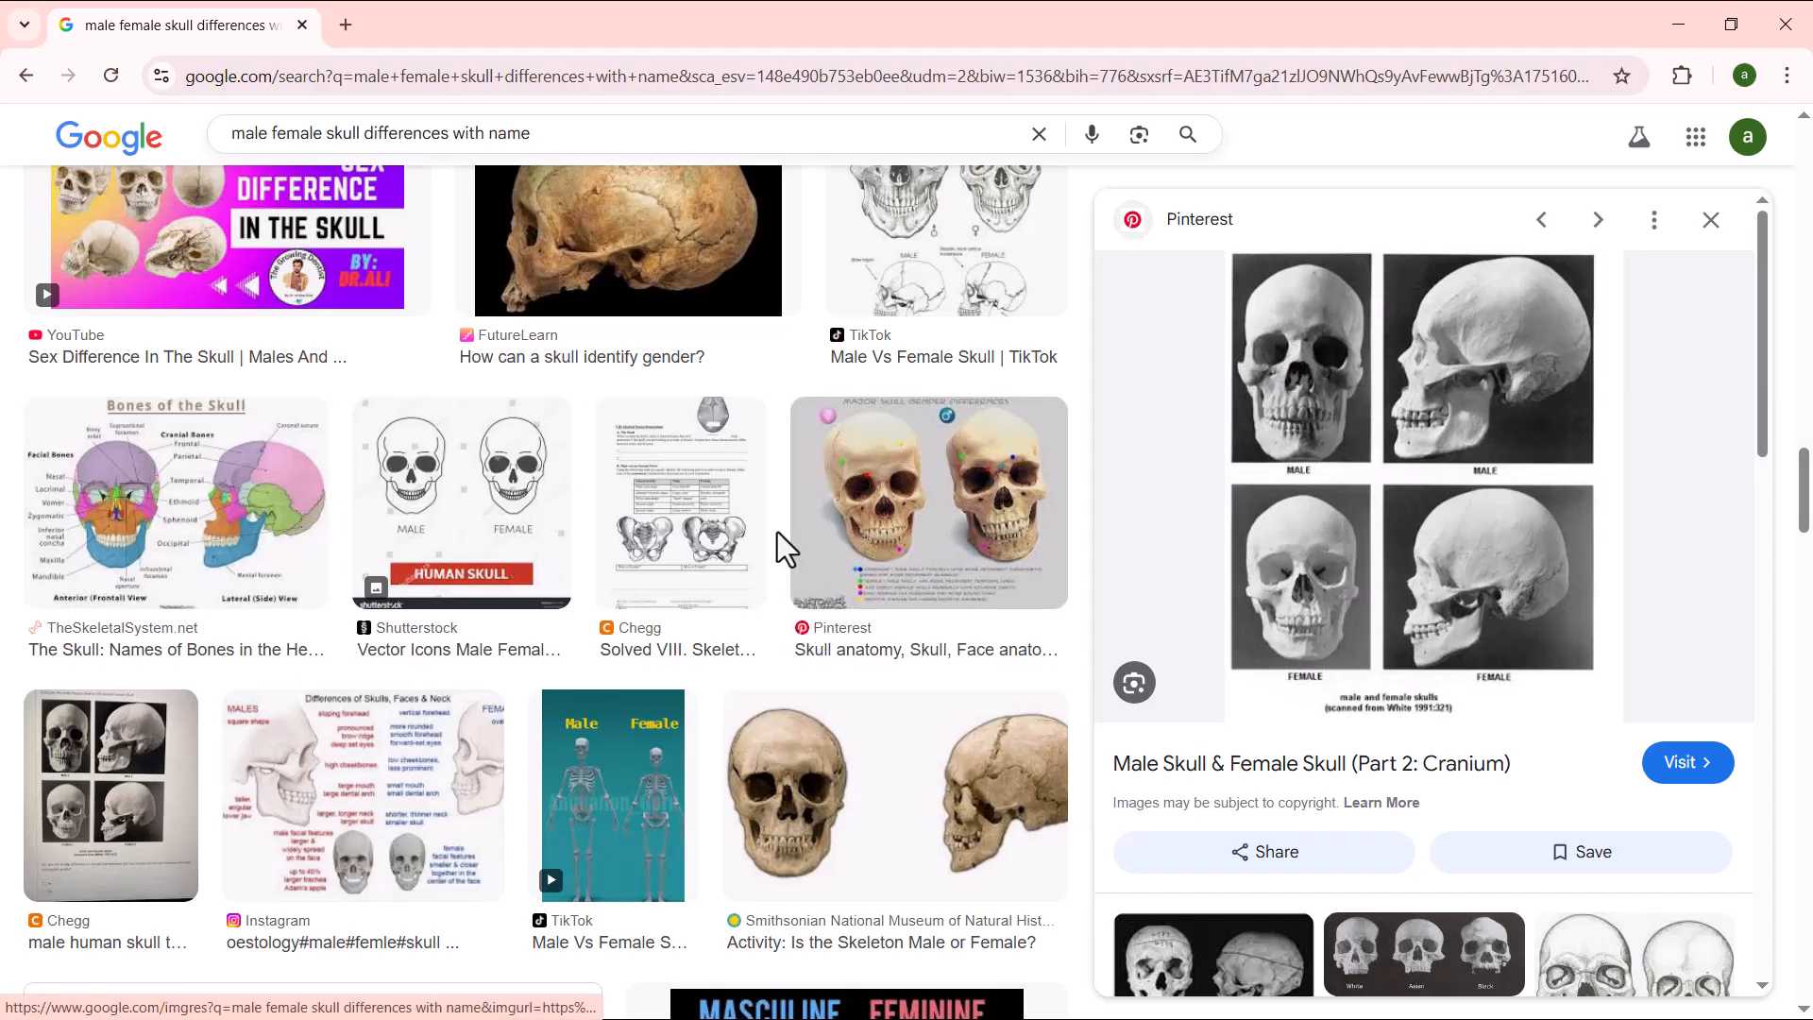
scroll(1487, 642, "down", 3)
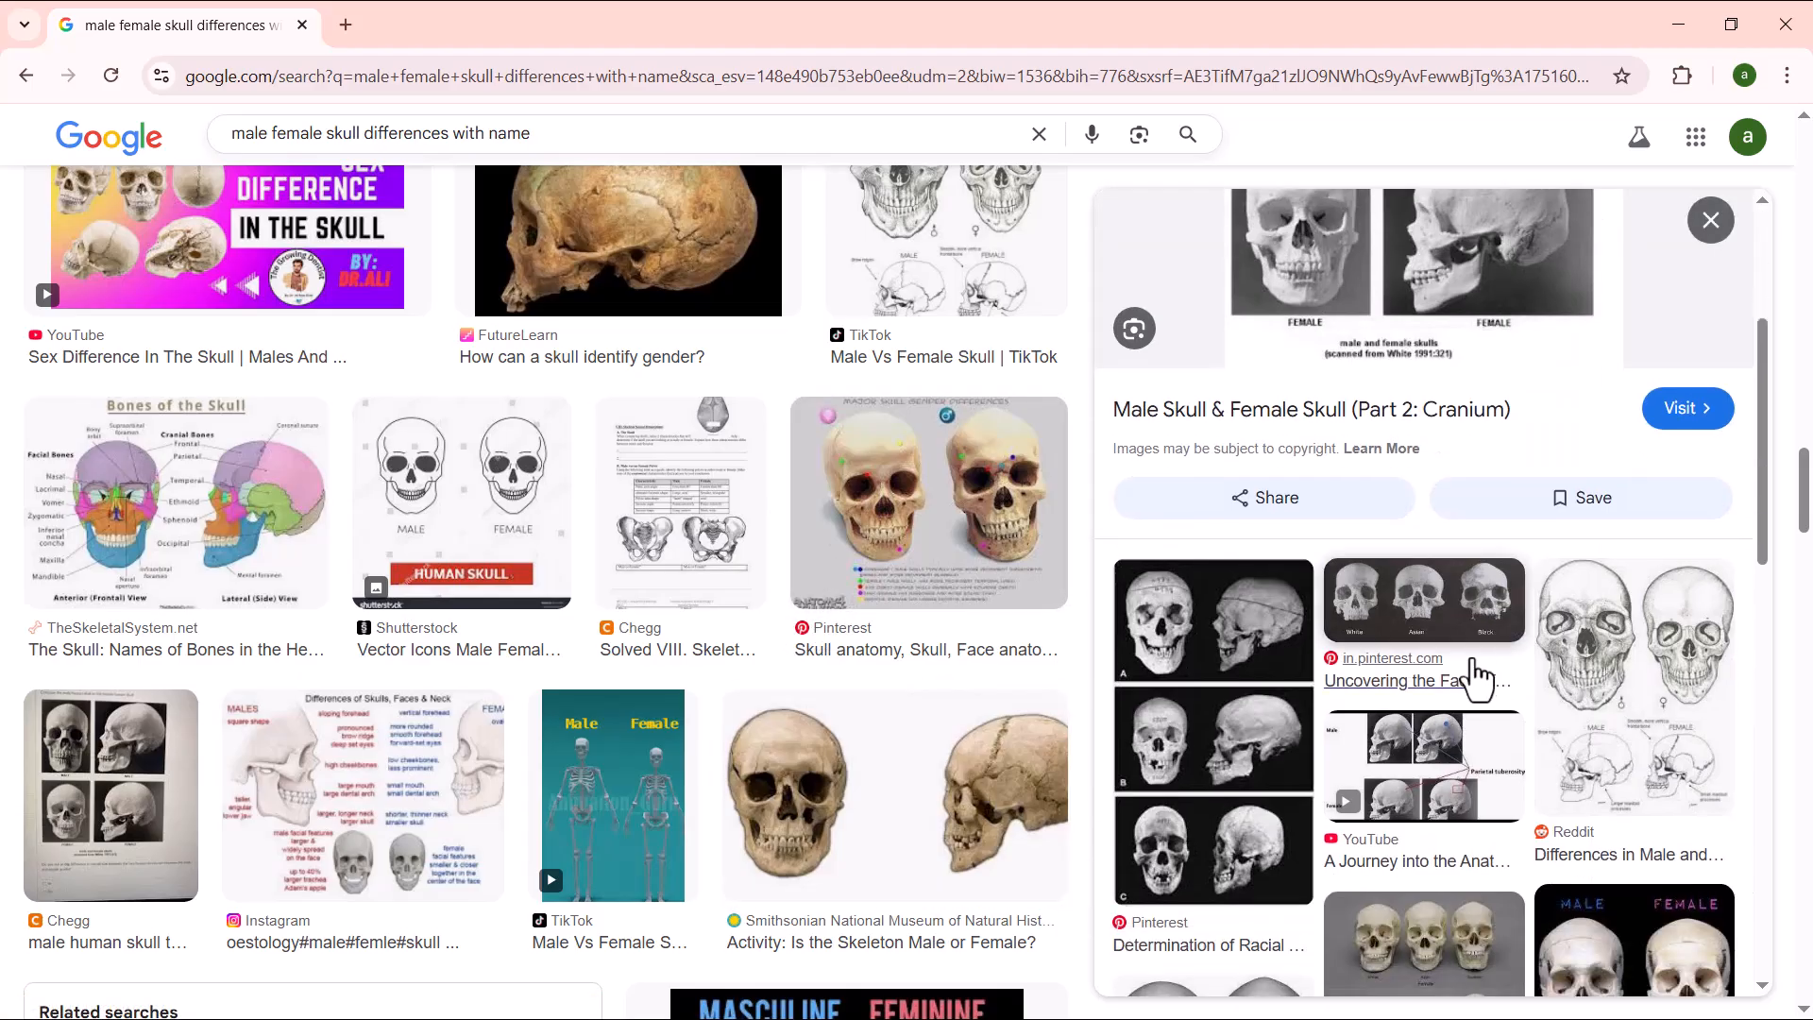
scroll(1296, 635, "down", 4)
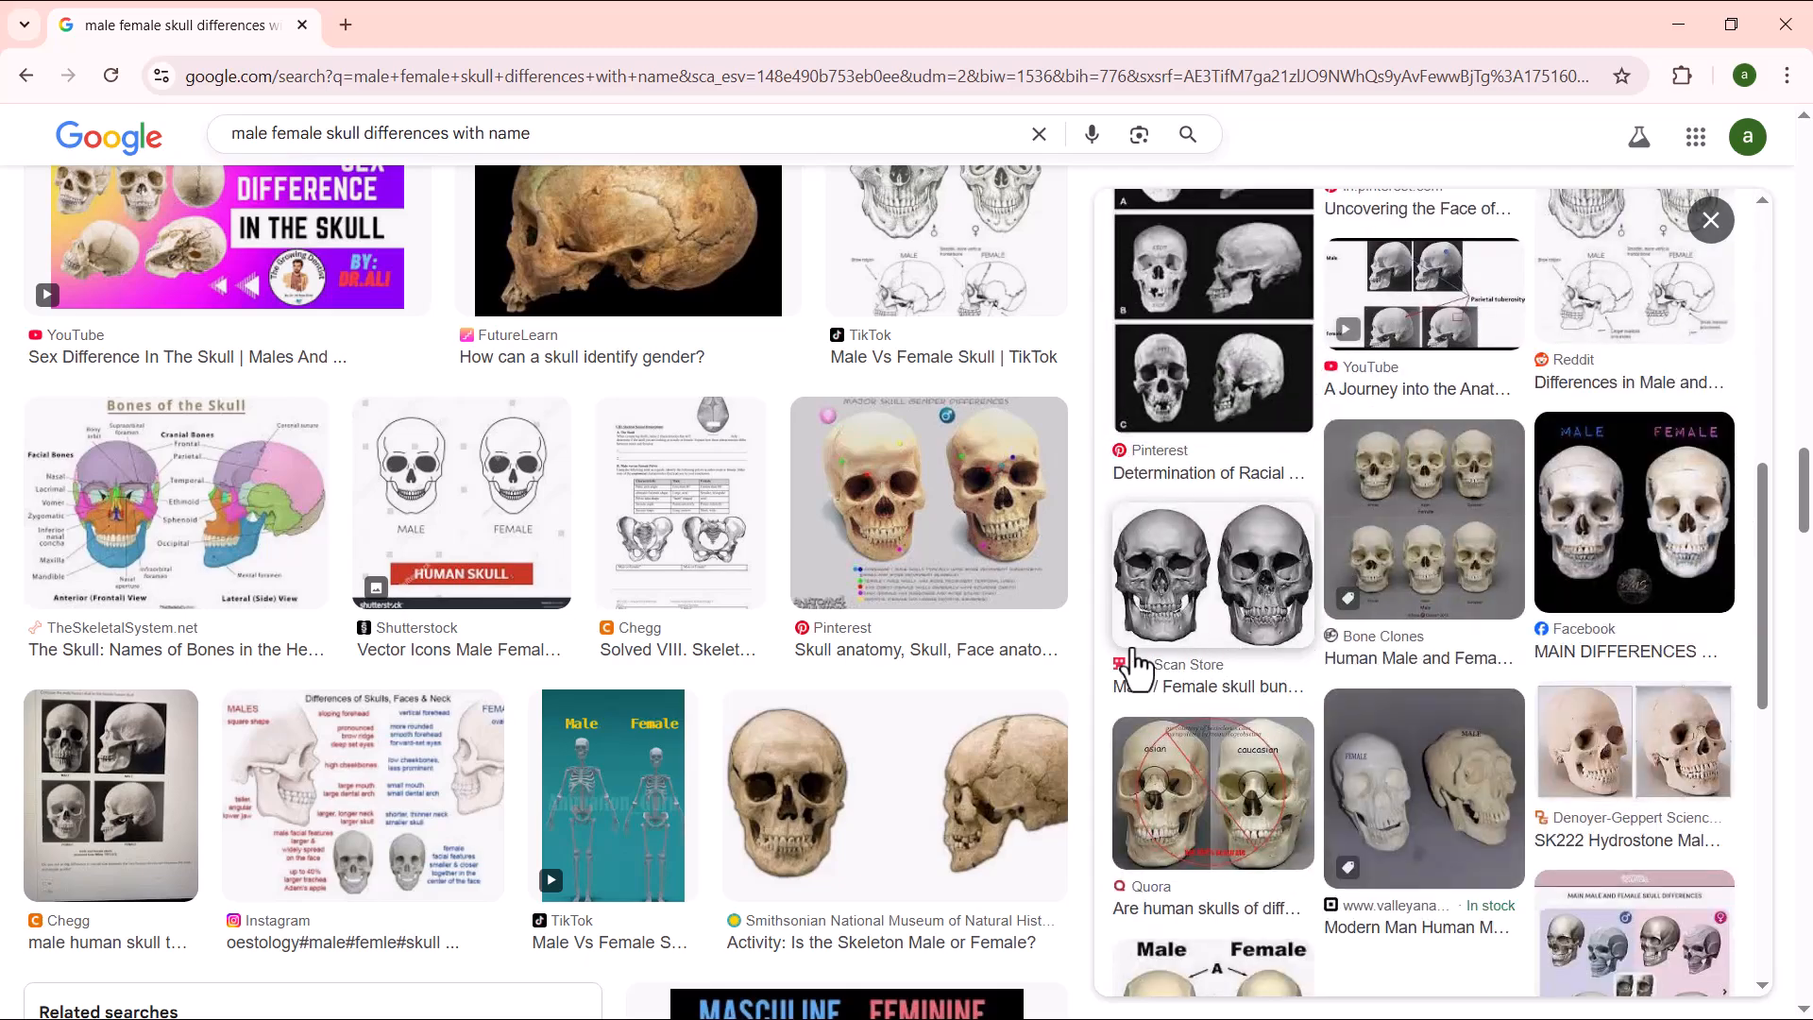
scroll(820, 620, "down", 4)
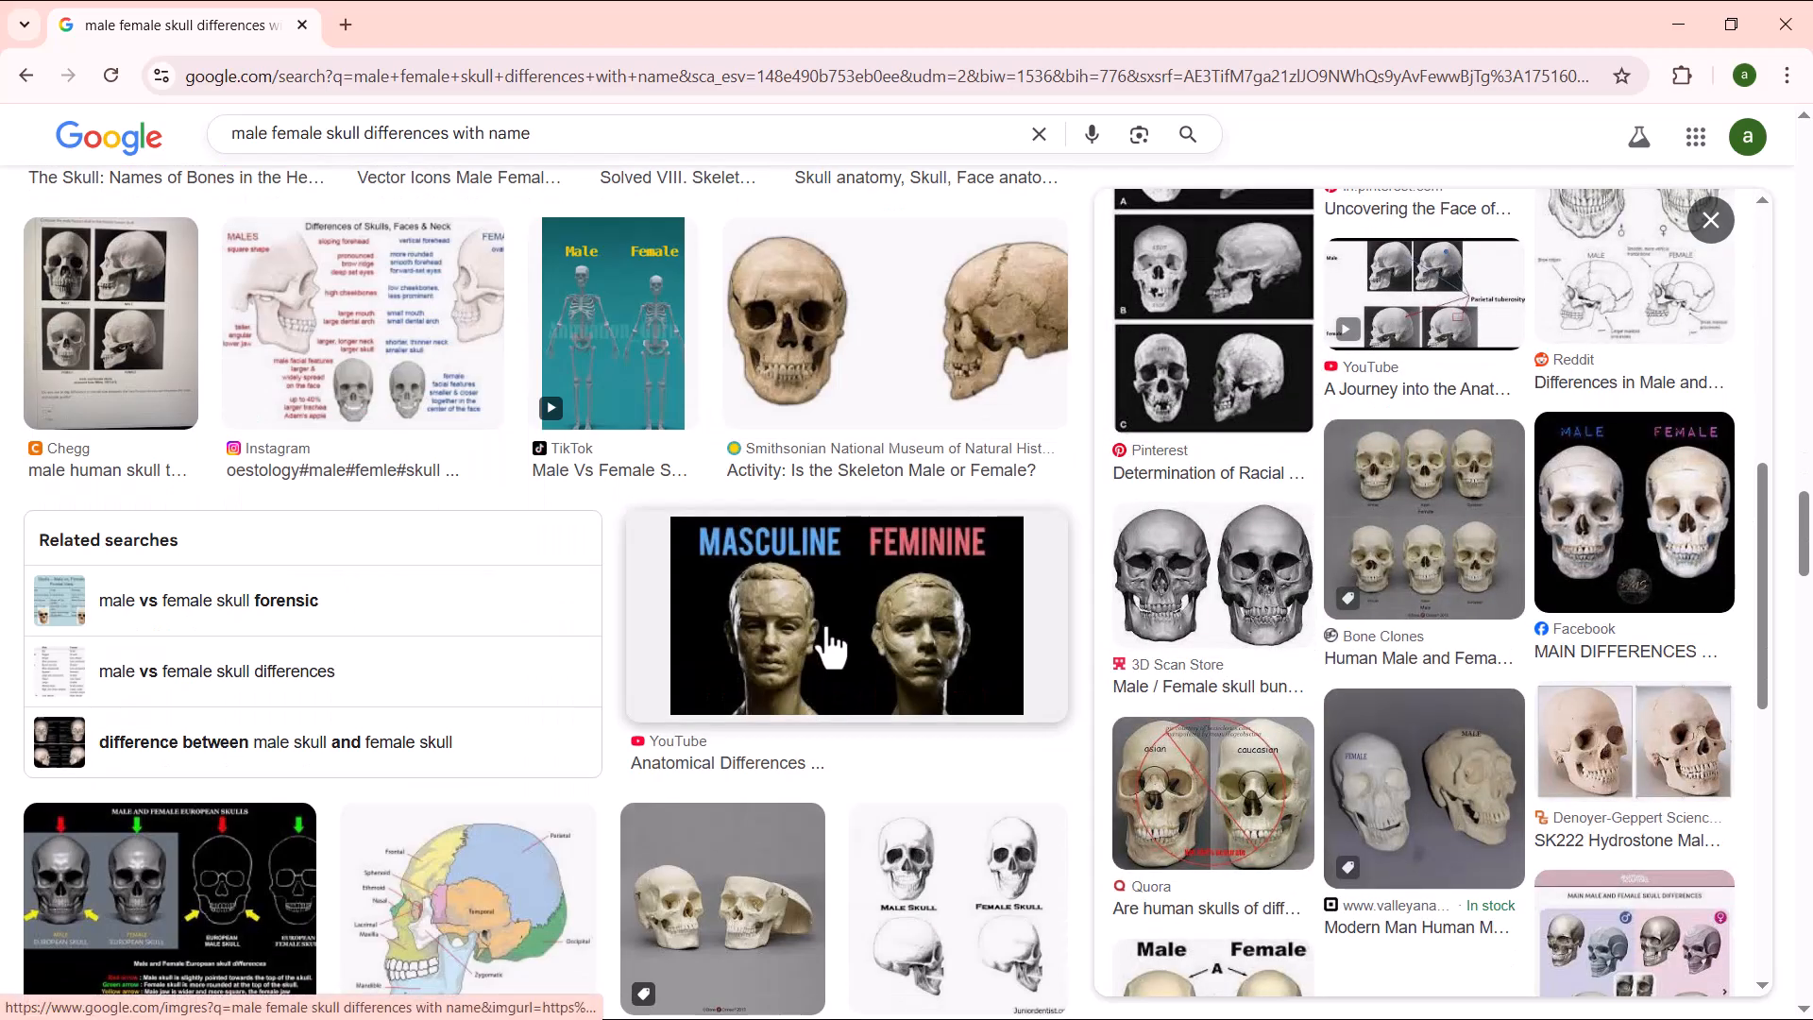
scroll(852, 651, "down", 4)
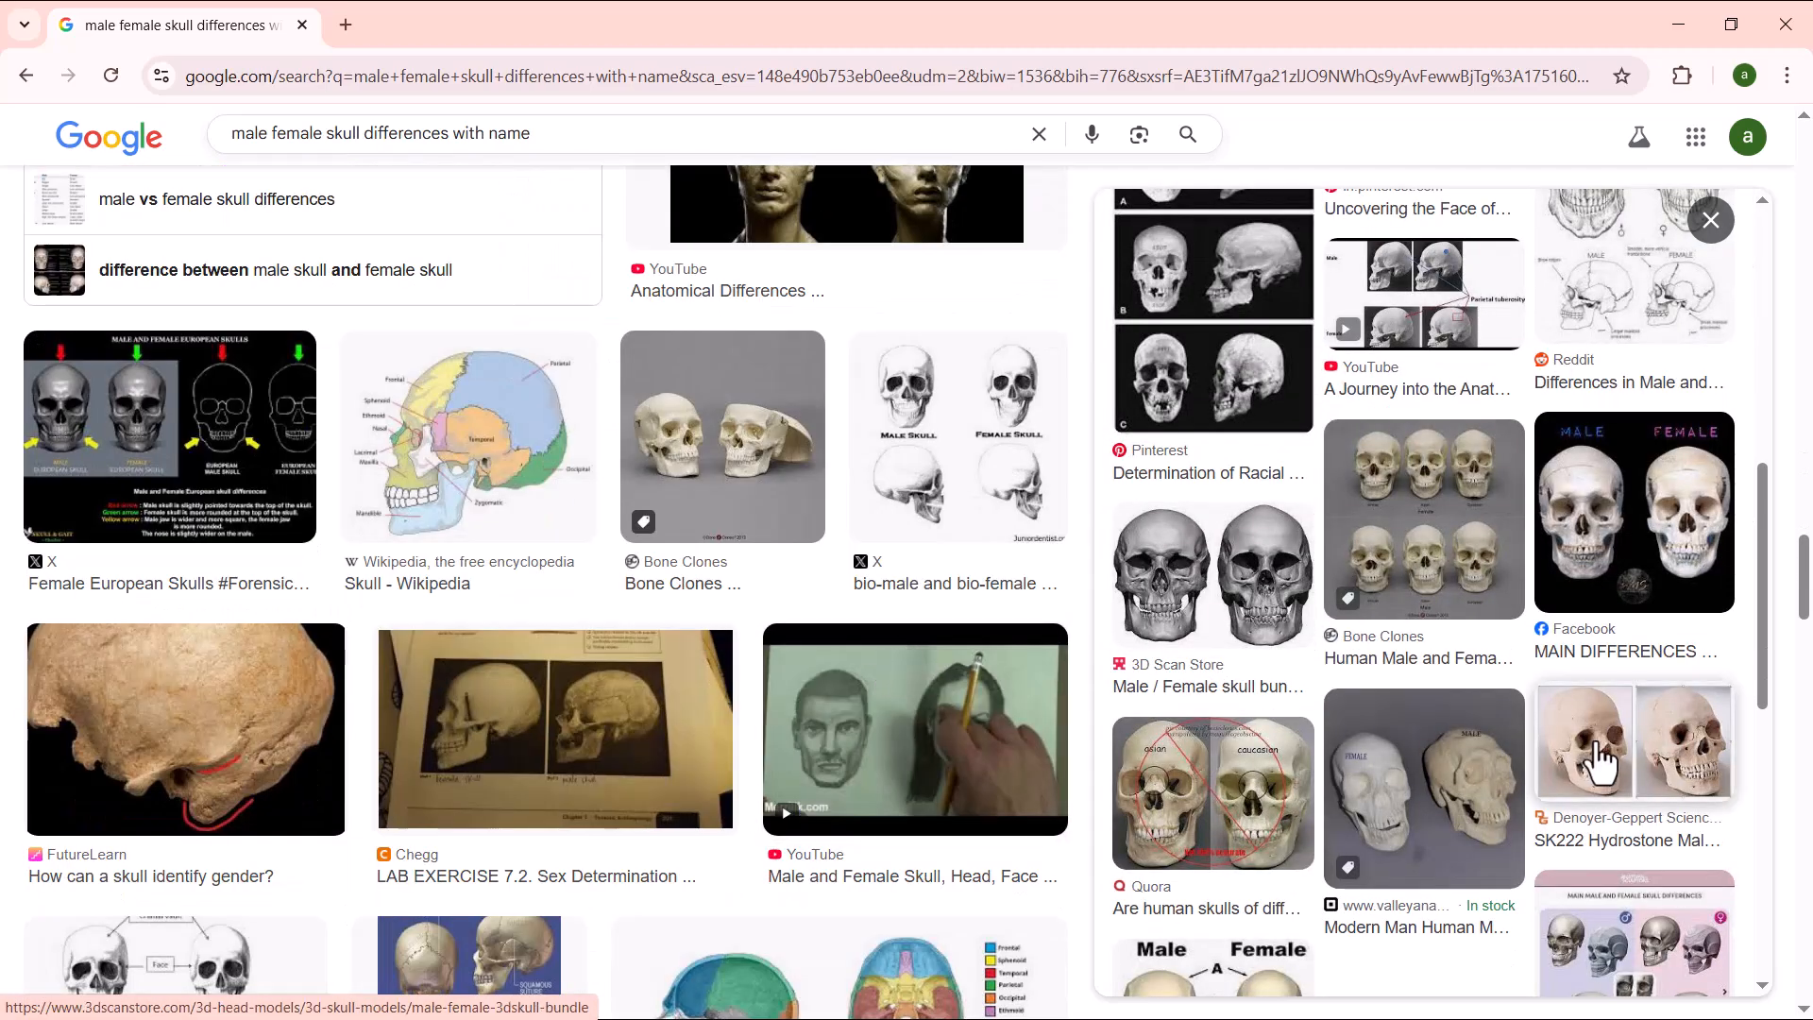
scroll(1610, 720, "up", 5)
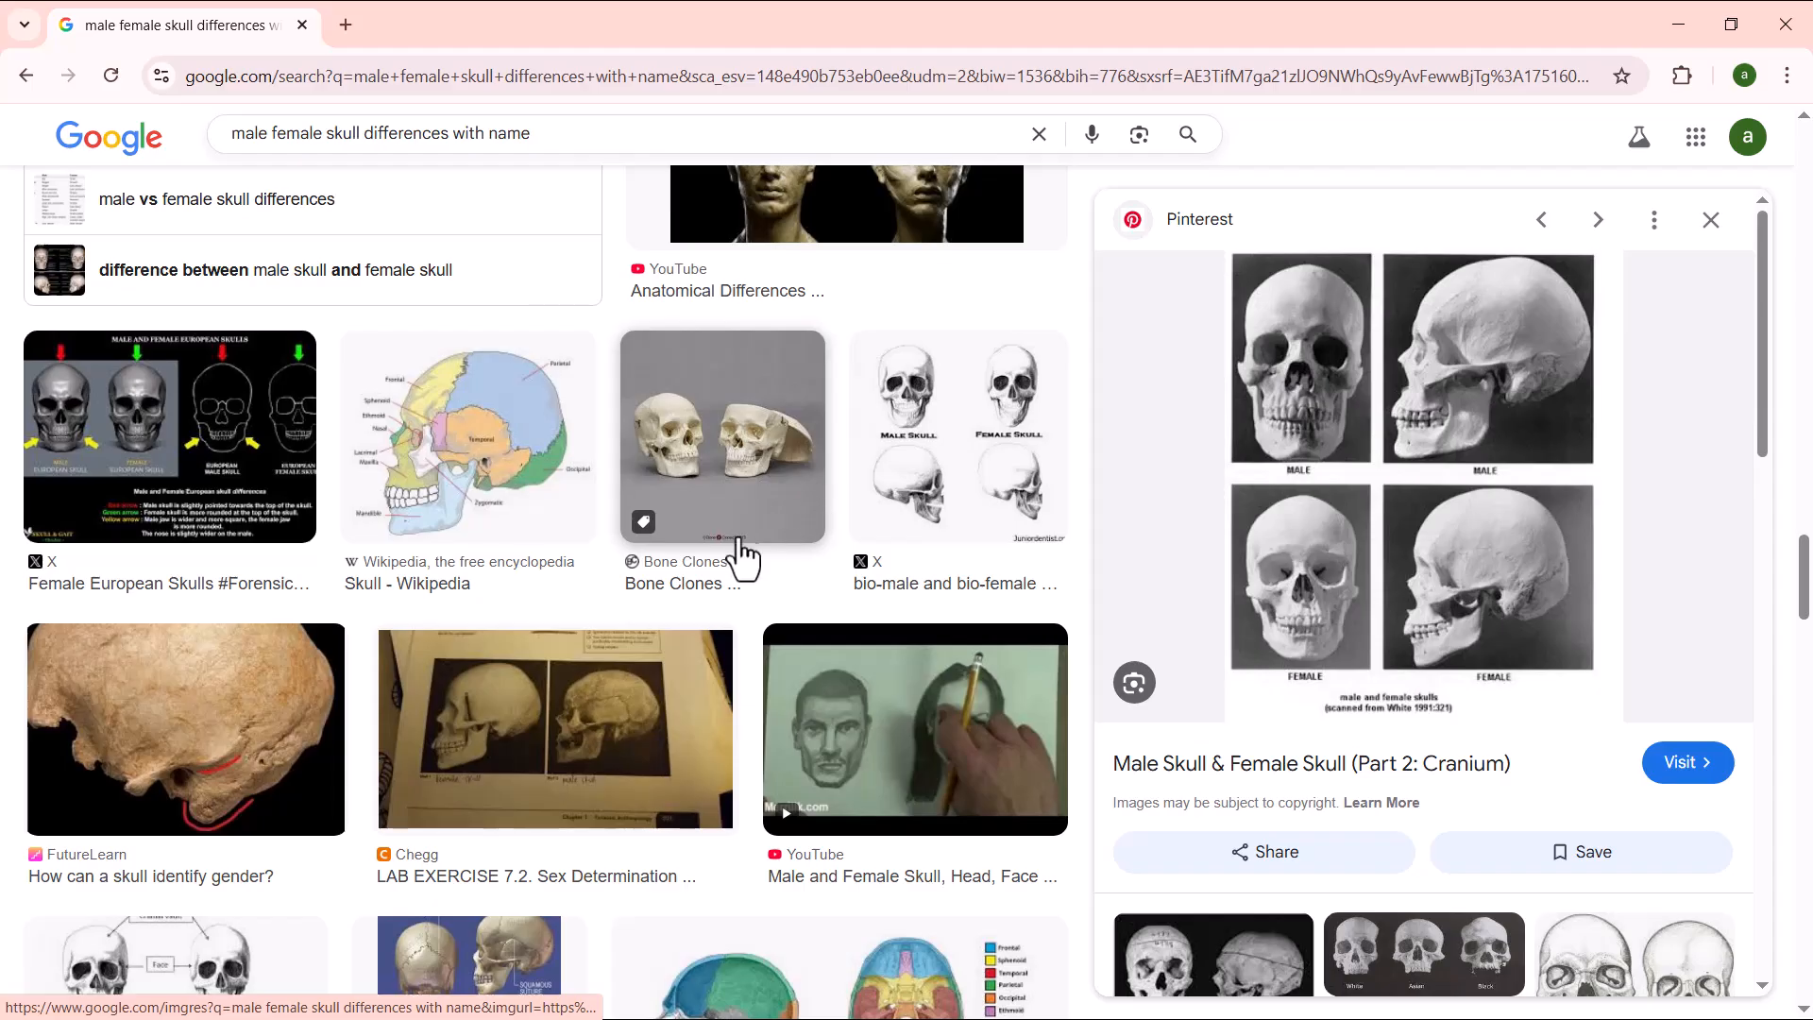
scroll(835, 599, "up", 4)
scroll(982, 590, "up", 4)
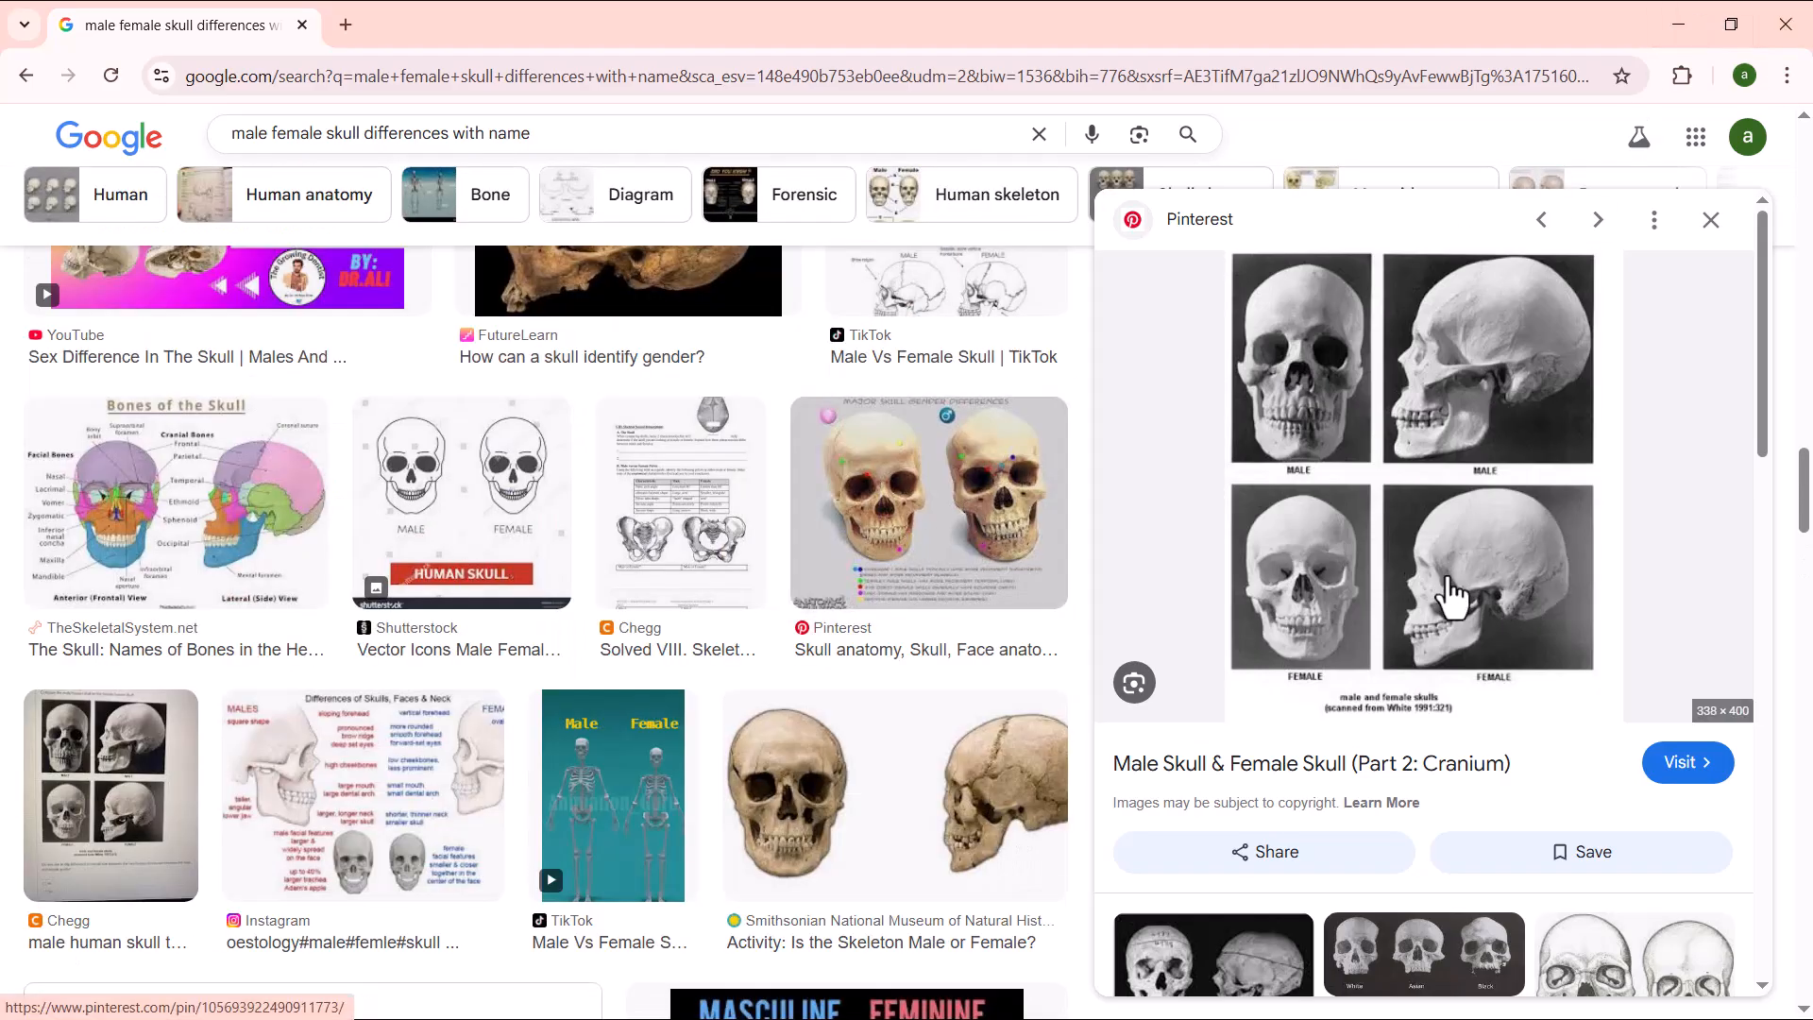
- Switch to ZBrush and reduce the Move brush's draw size to 124 in the skull's side view
left_click(1677, 25)
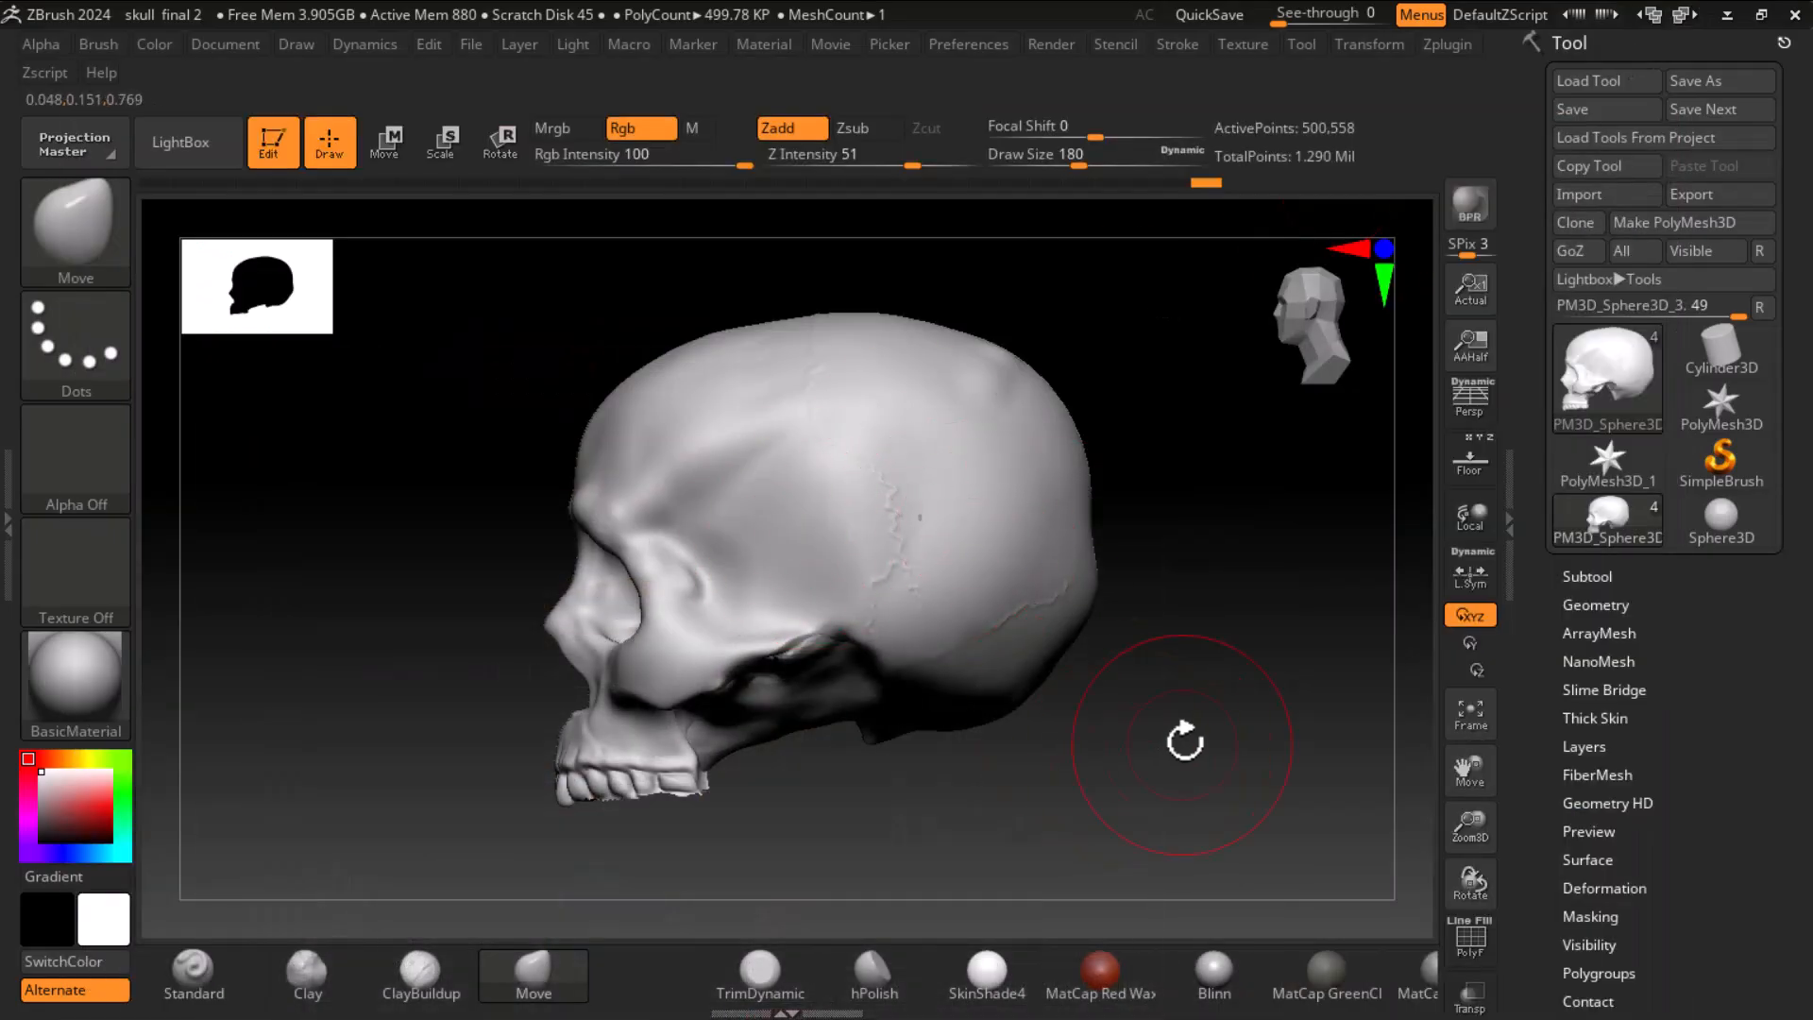
left_click_drag(1331, 666, 1331, 671)
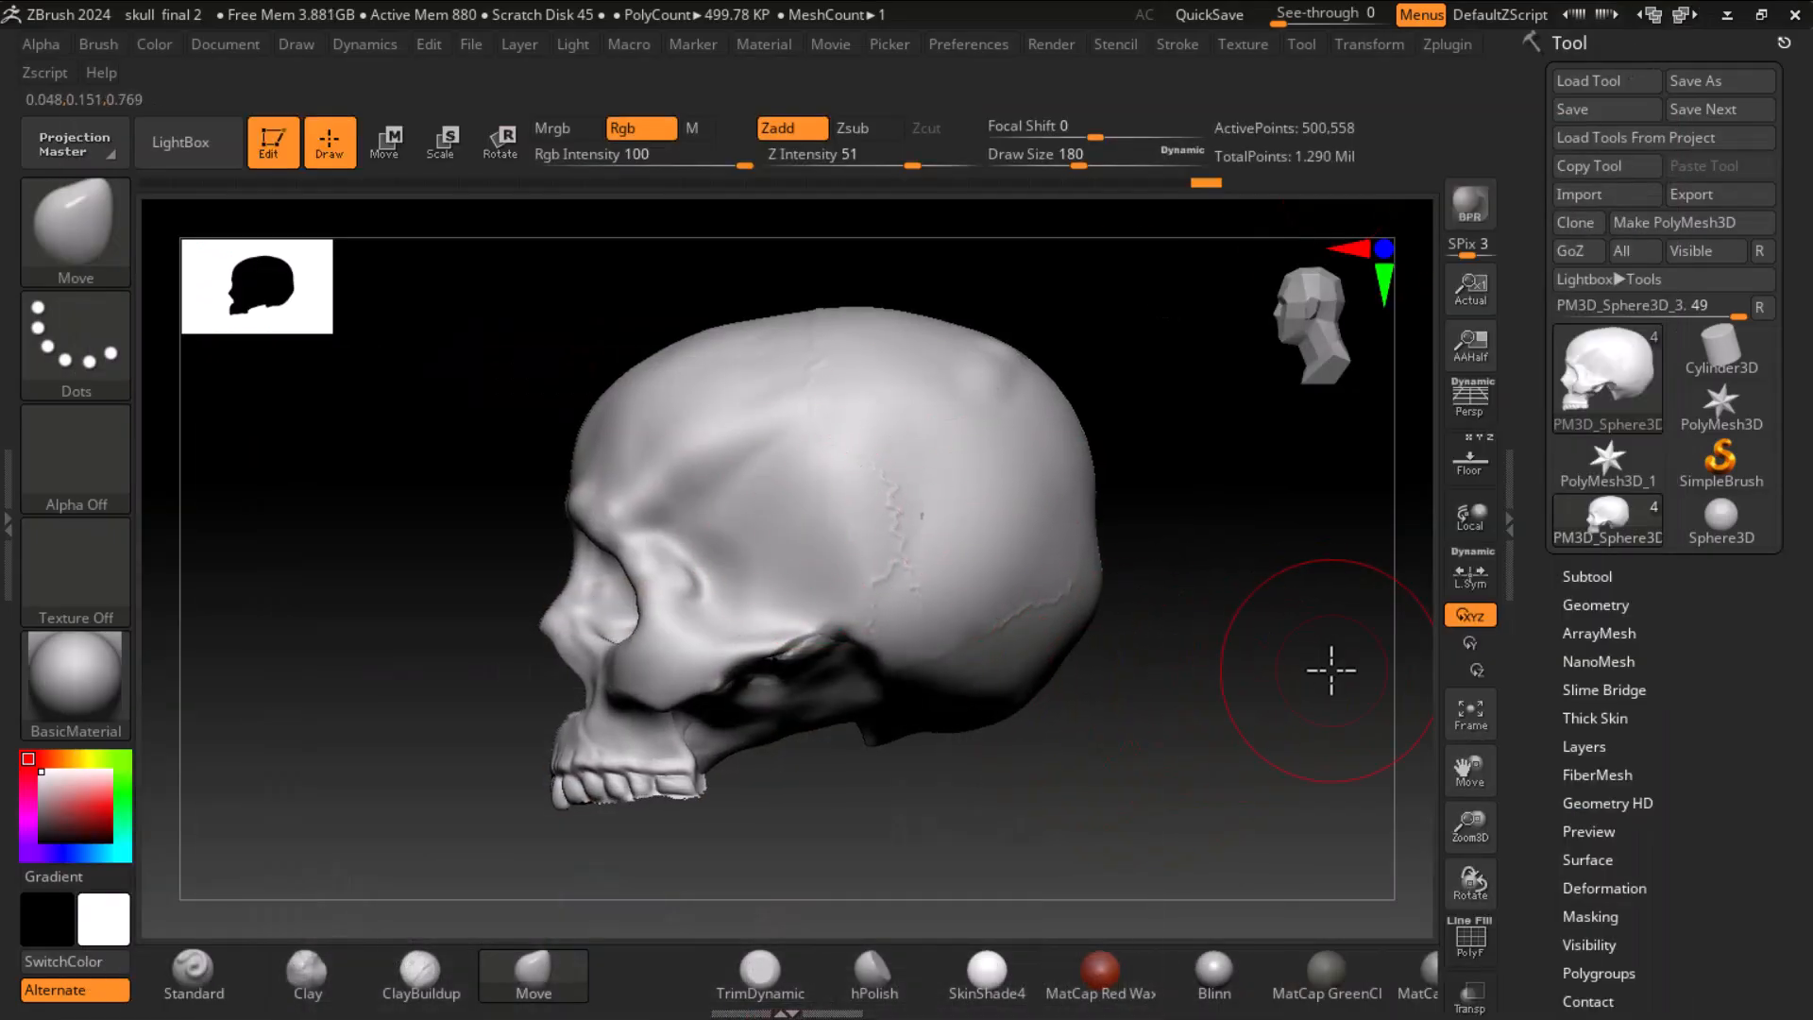
key("[")
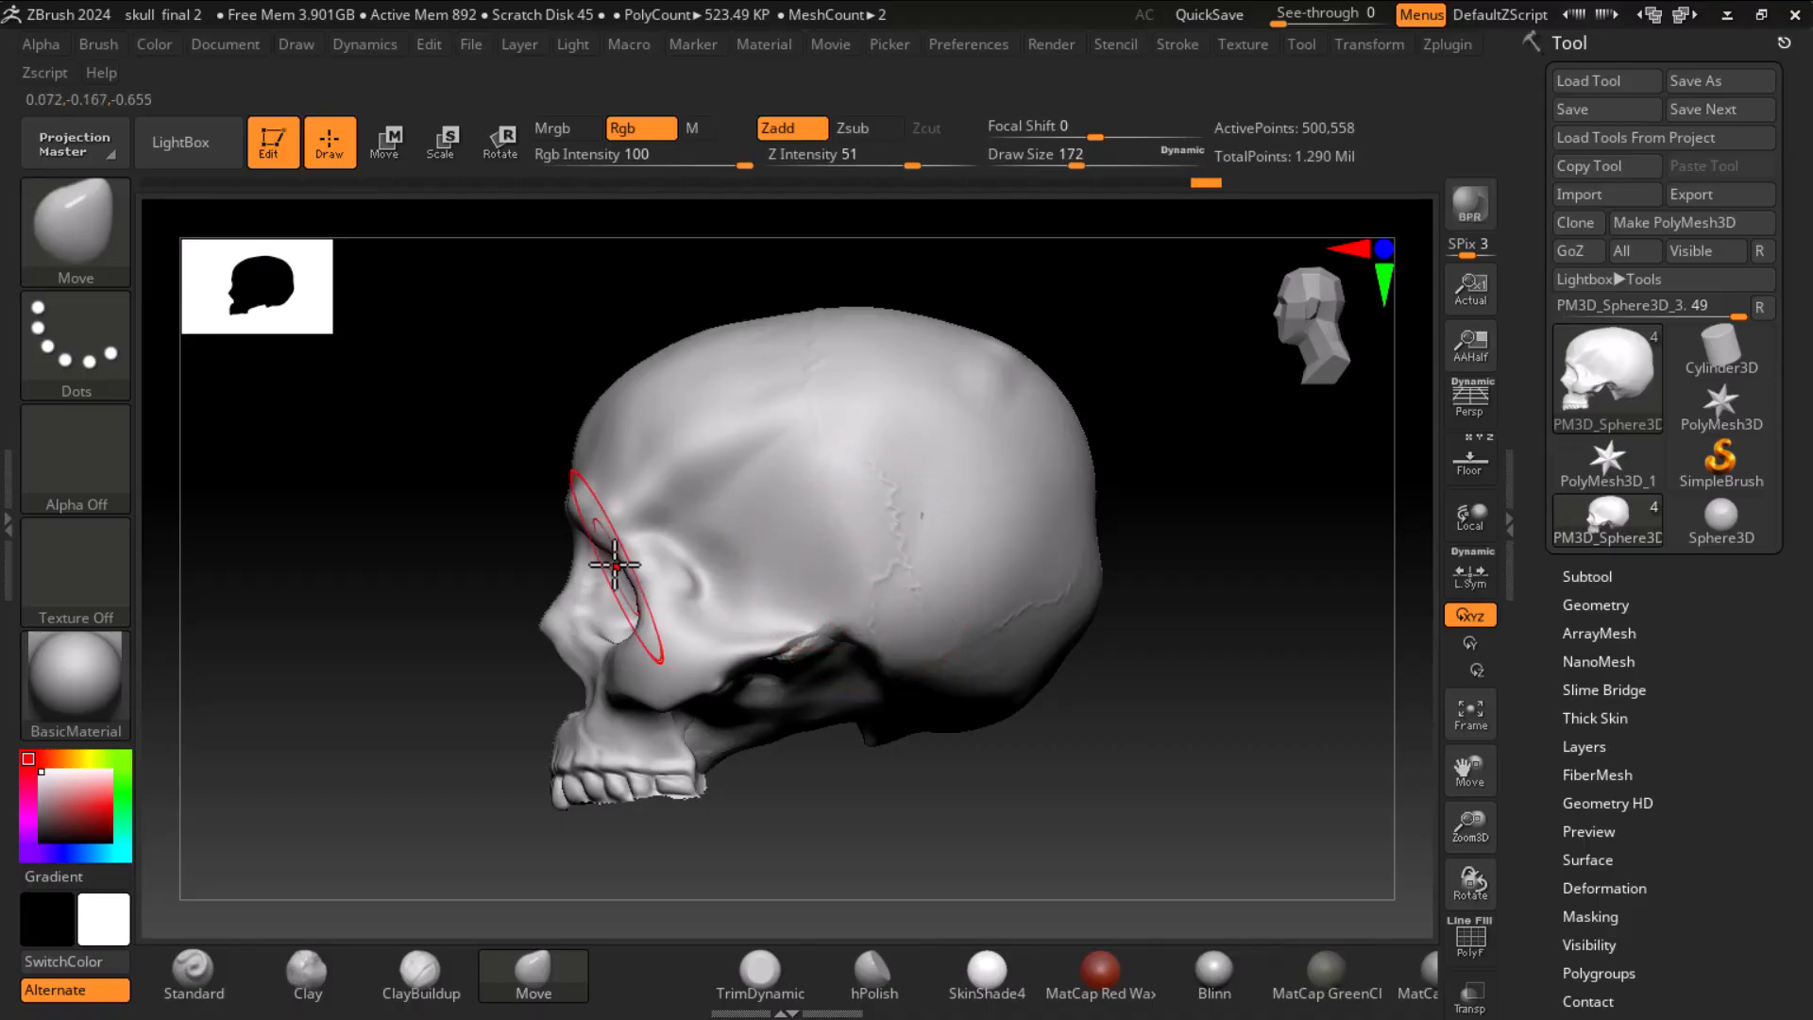
key("[")
- Examine the skull's brow ridge, eye sockets and cranium profile from both sides
mouse_move(444, 515)
left_mouse_down()
mouse_move(591, 474)
mouse_move(1042, 486)
mouse_move(1198, 514)
mouse_move(1129, 591)
mouse_move(1181, 615)
mouse_move(1003, 632)
left_mouse_up()
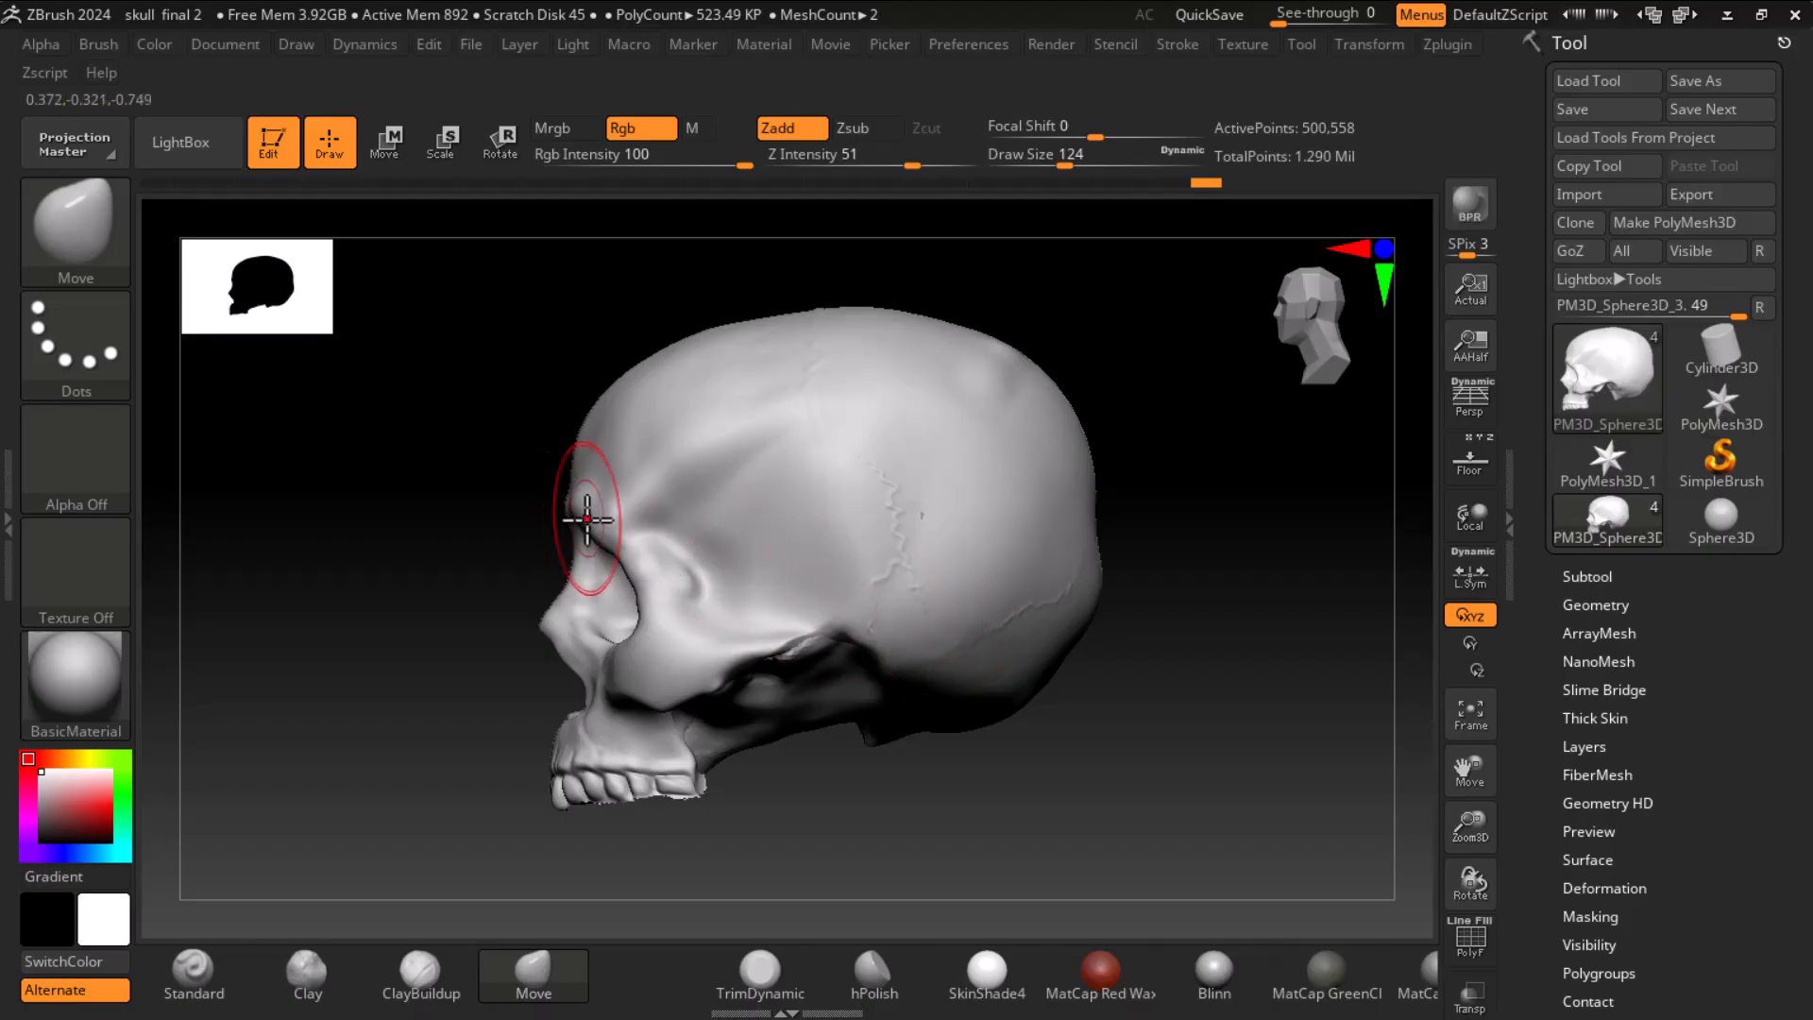
key("shift")
mouse_move(613, 597)
left_mouse_down("shift")
mouse_move(567, 639)
mouse_move(627, 668)
left_mouse_up("shift")
mouse_move(897, 755)
left_mouse_down()
mouse_move(1133, 777)
mouse_move(1221, 755)
mouse_move(1161, 708)
left_mouse_up()
key("shift")
mouse_move(987, 660)
left_mouse_down("shift")
mouse_move(1315, 728)
mouse_move(1265, 704)
left_mouse_up("shift")
key("shift")
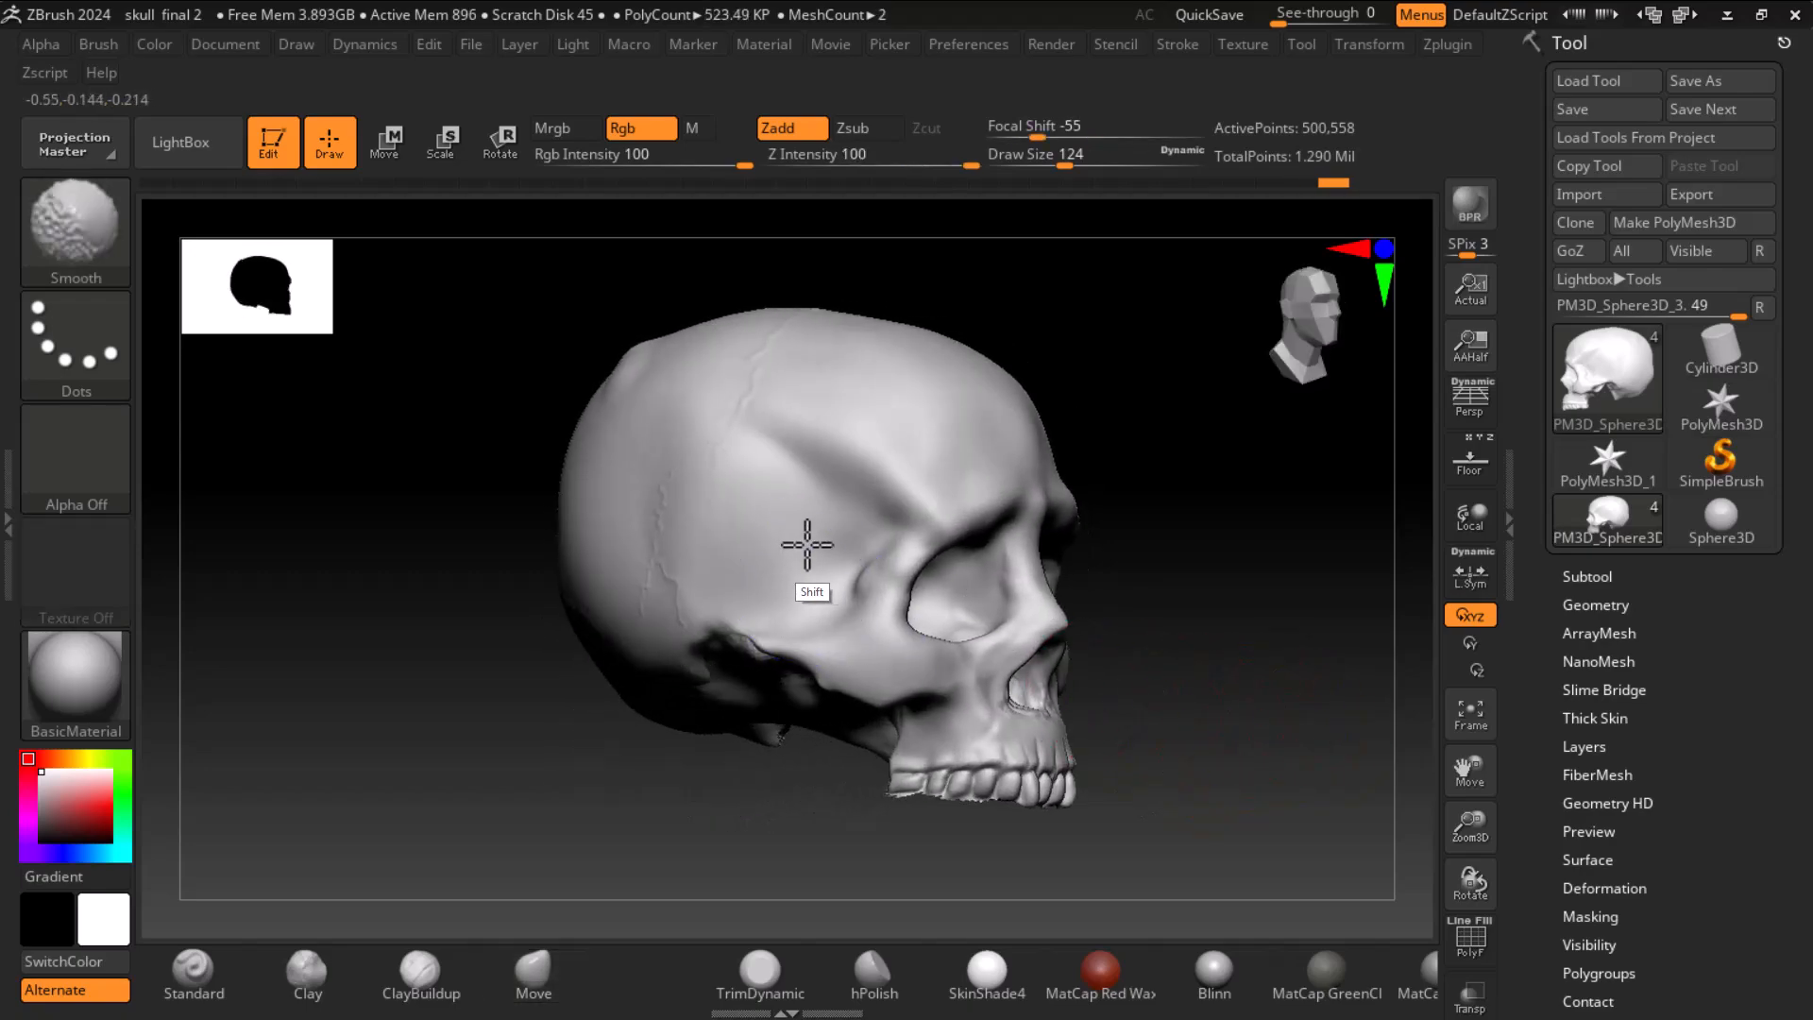
mouse_move(1095, 717)
left_mouse_down()
mouse_move(1152, 676)
mouse_move(1250, 822)
mouse_move(1214, 705)
mouse_move(1222, 737)
left_mouse_up()
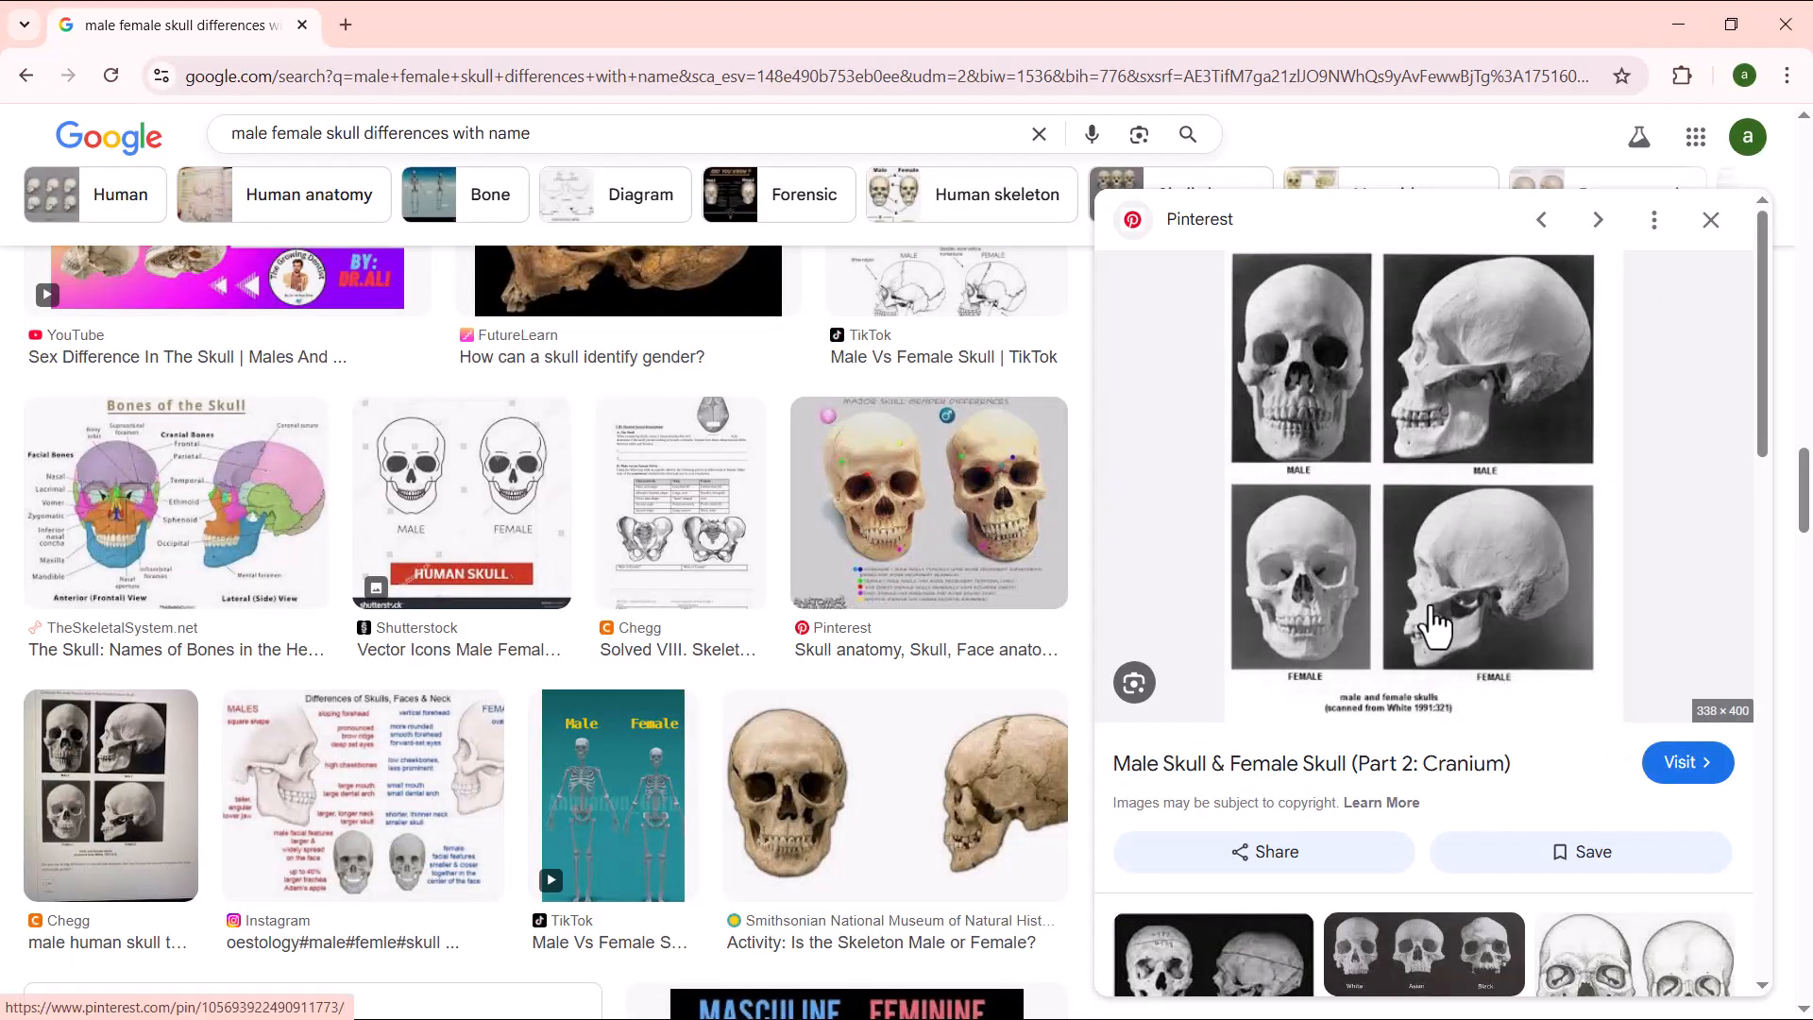
- Switch to Google Chrome and open Pinterest's "differences female male skull - Anatomy" comparison with differences lettered A to G
scroll(1797, 627, "up", 7)
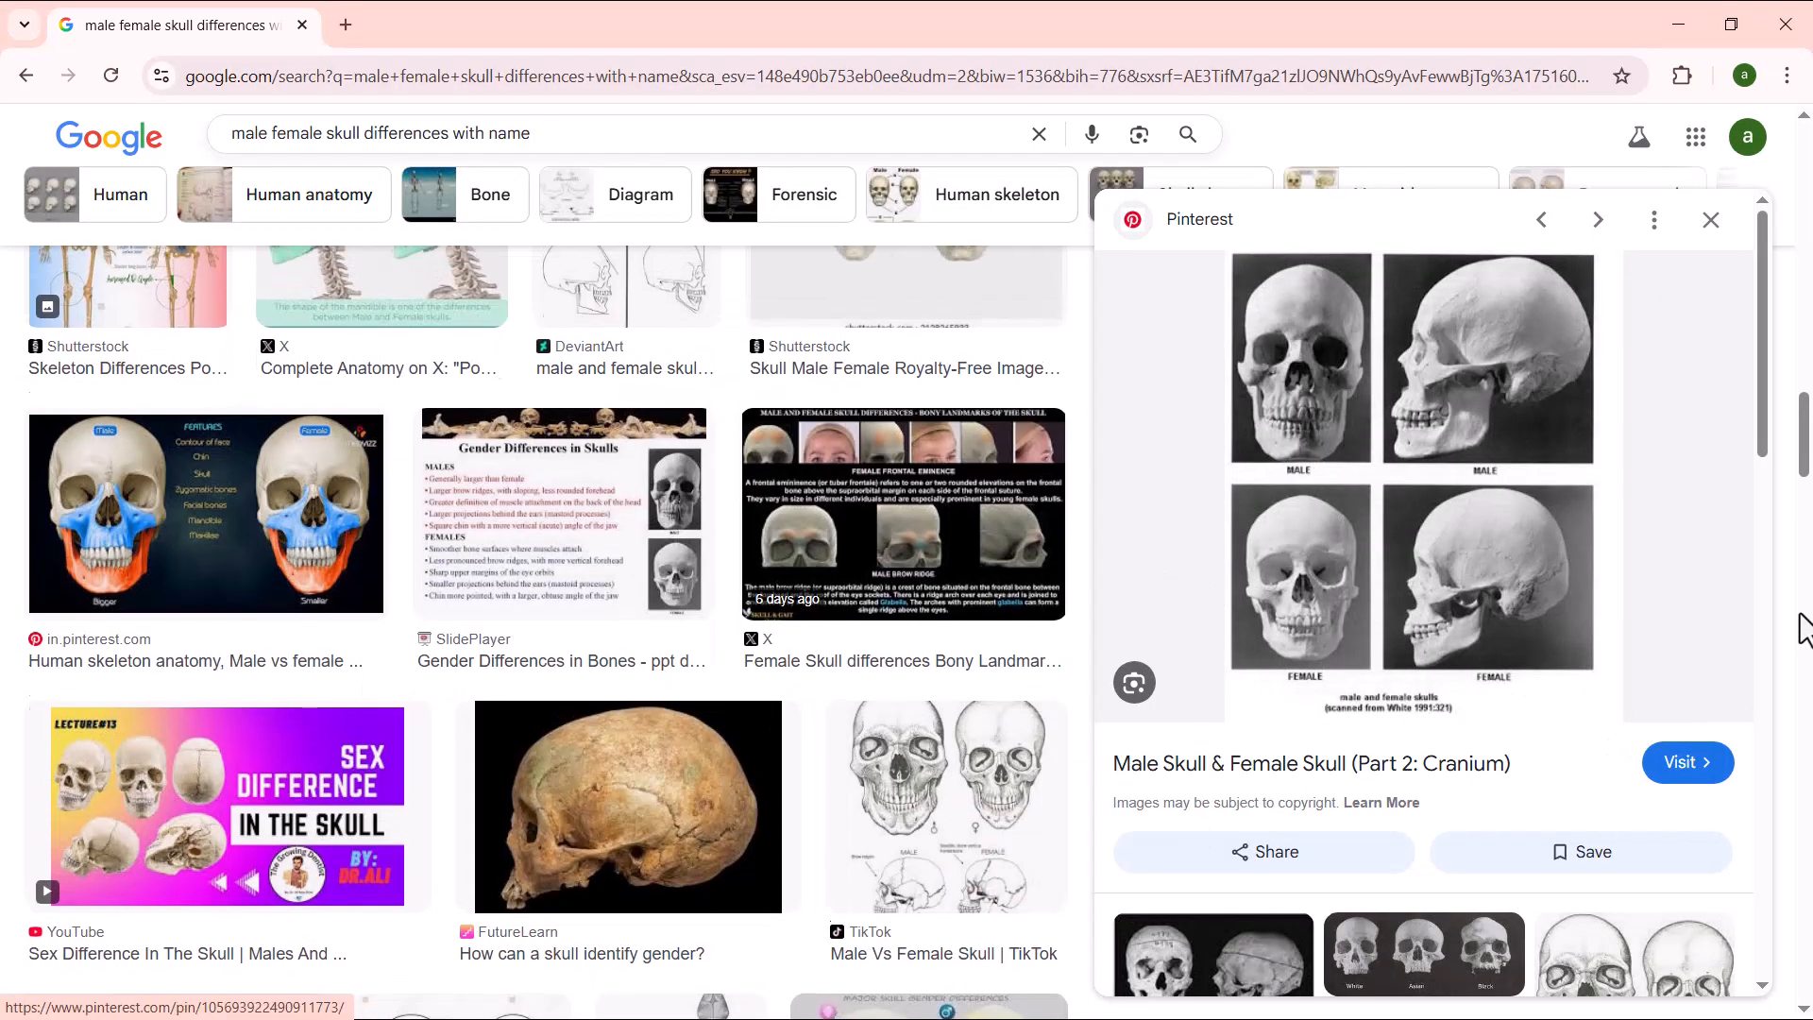
left_click_drag(1799, 412, 1800, 151)
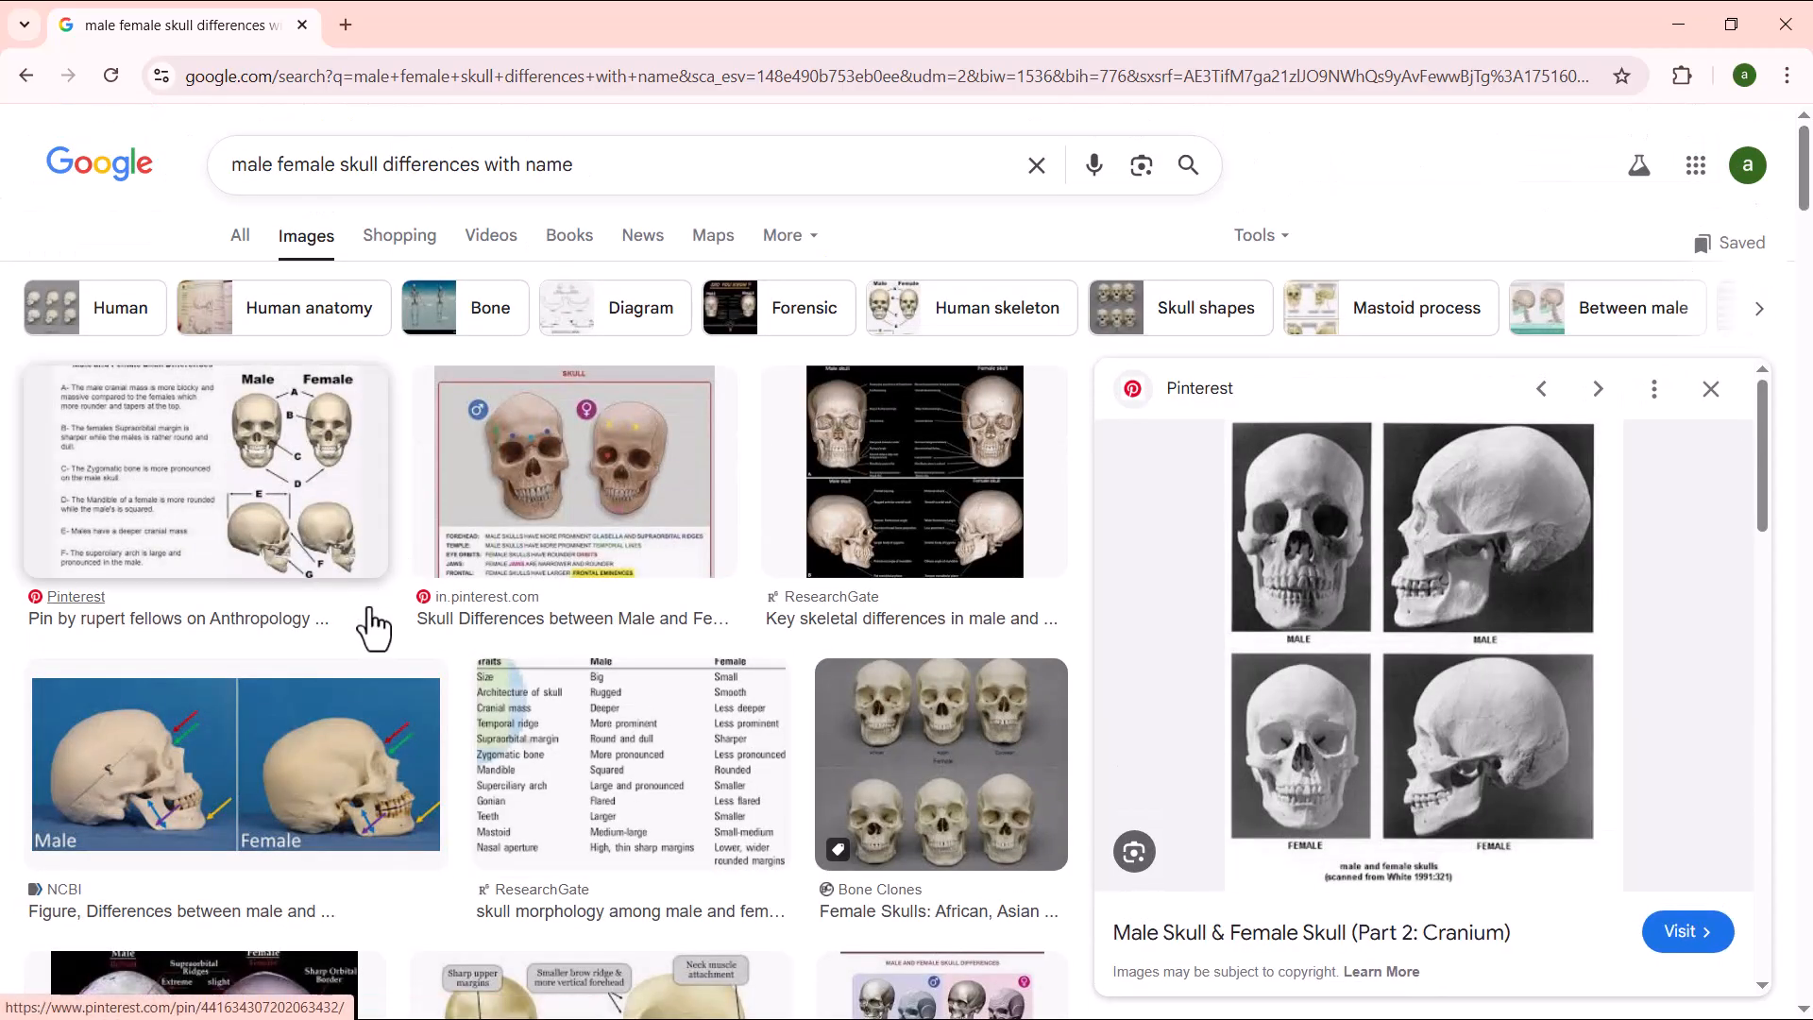
left_click(27, 76)
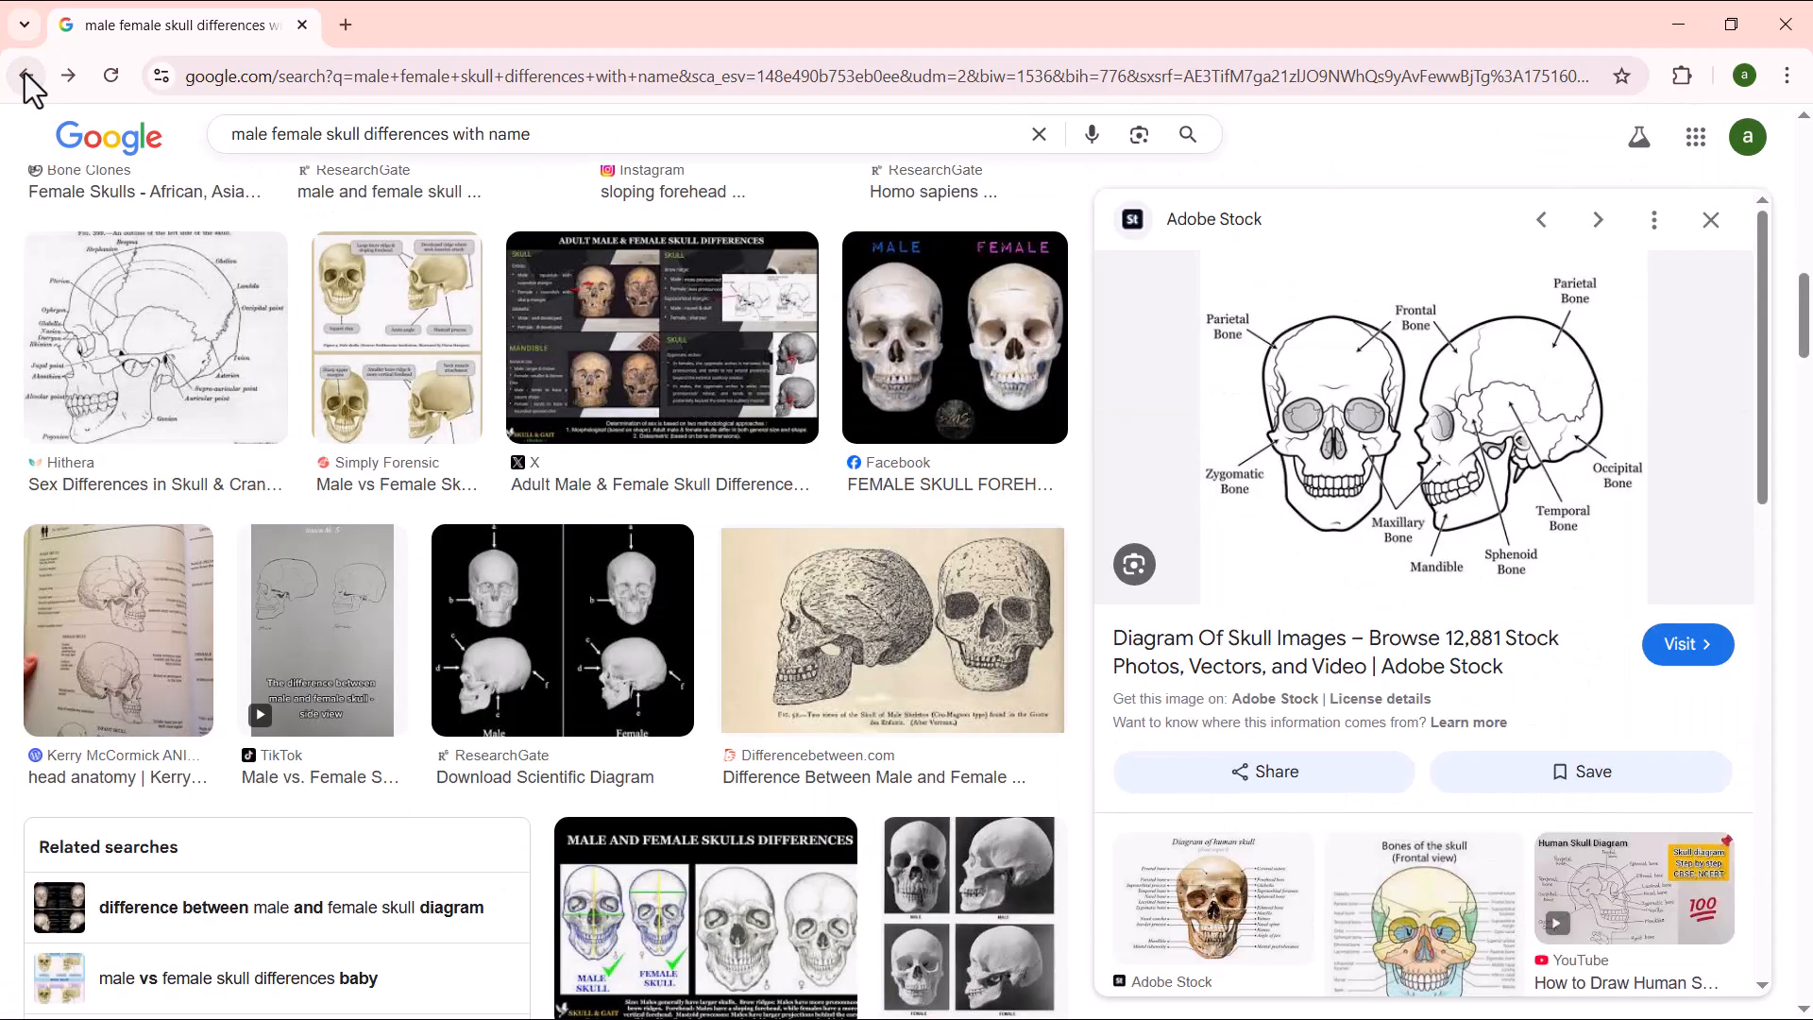
scroll(745, 736, "down", 5)
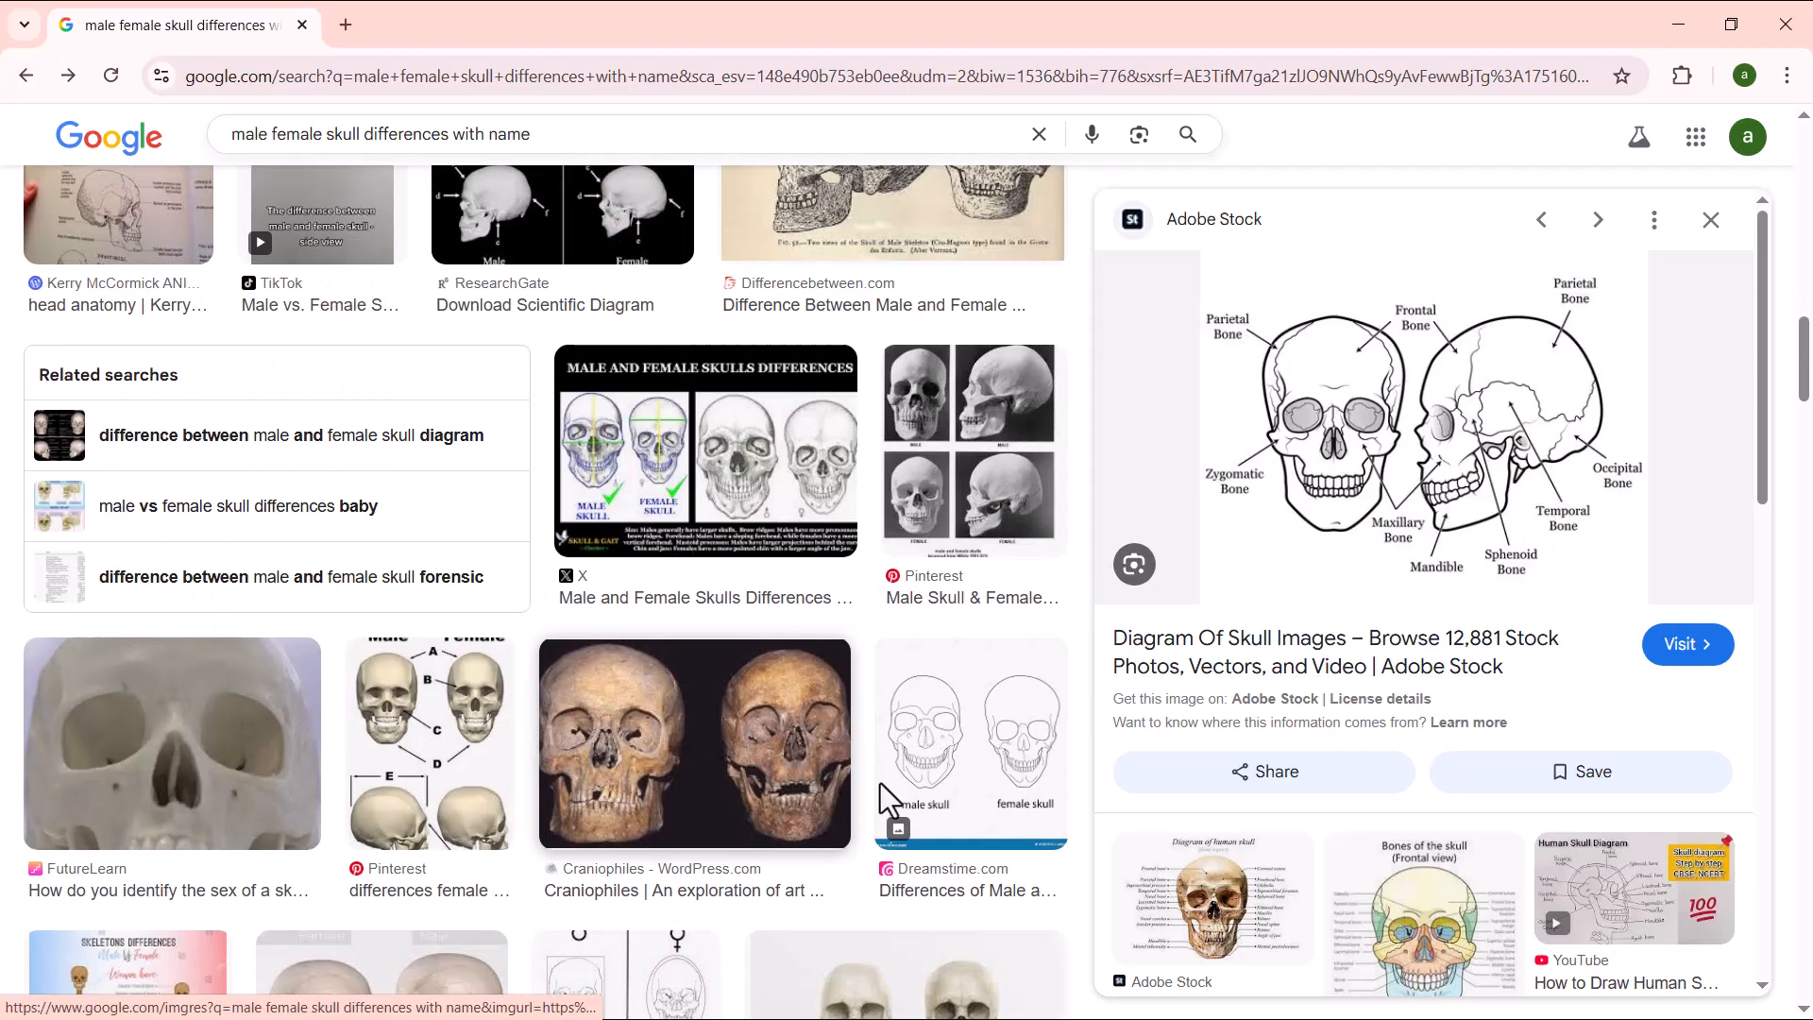
scroll(772, 777, "down", 5)
scroll(652, 482, "up", 3)
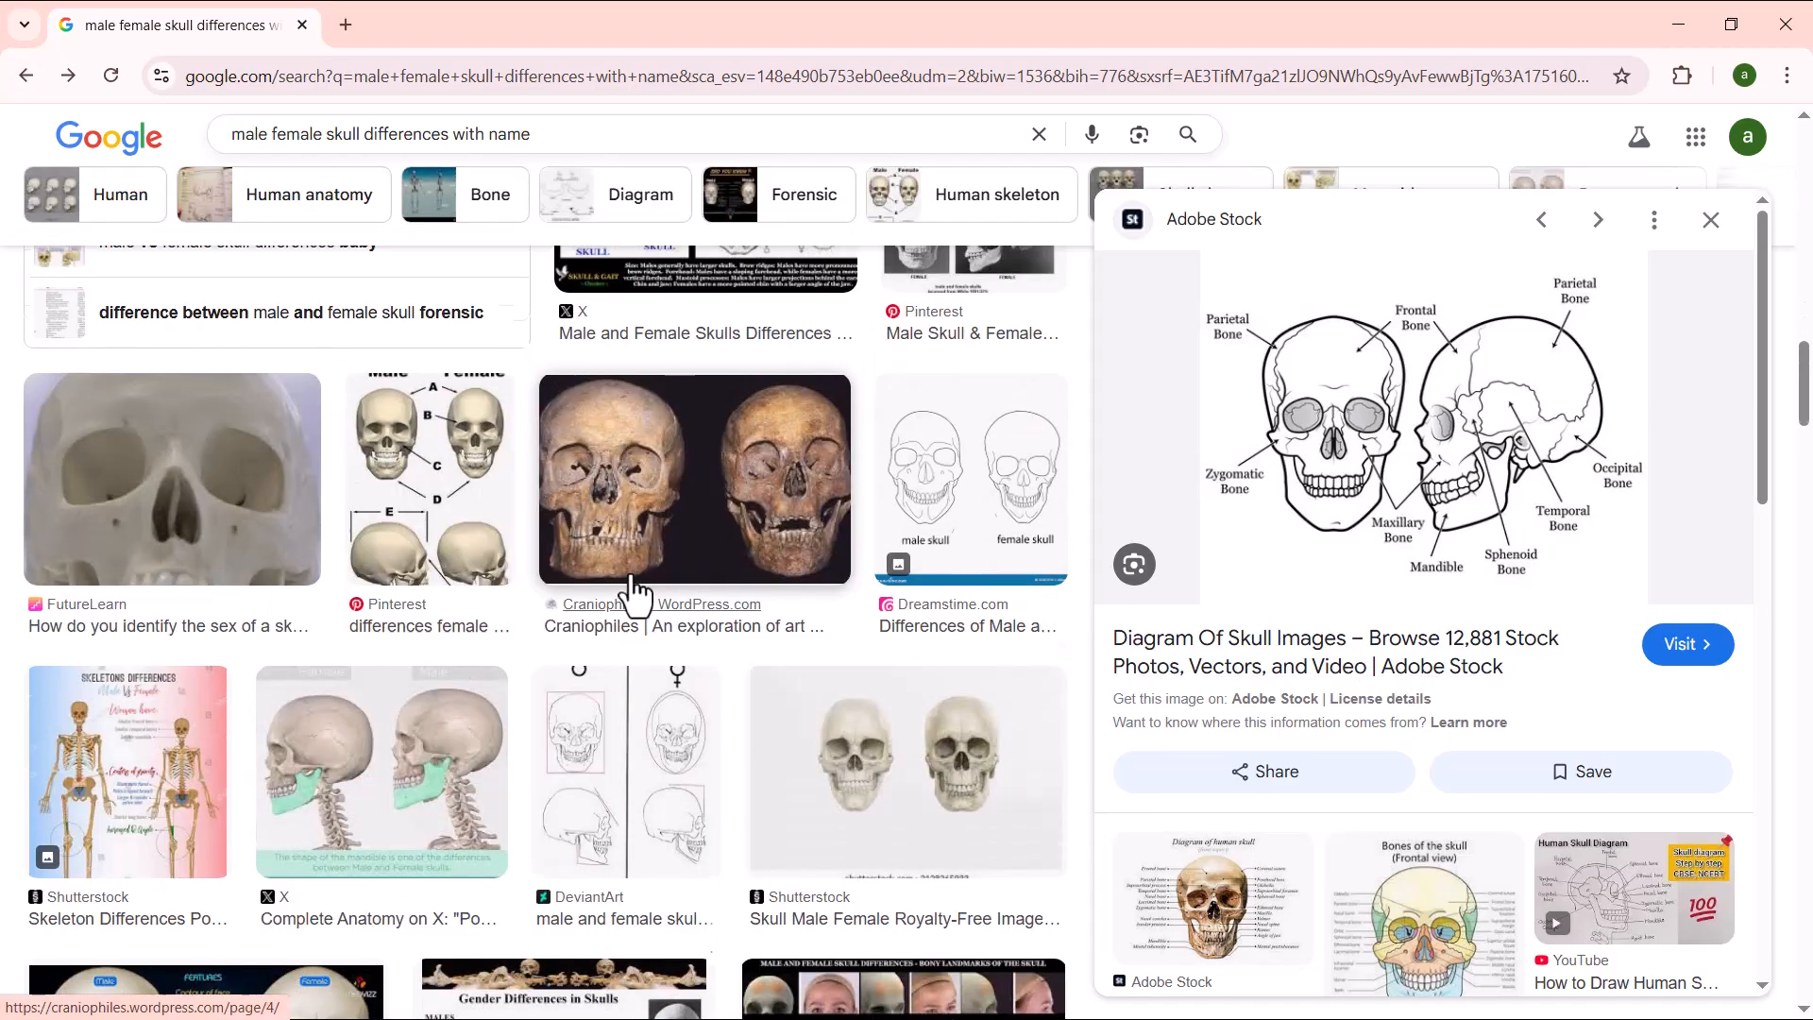
left_click(402, 529)
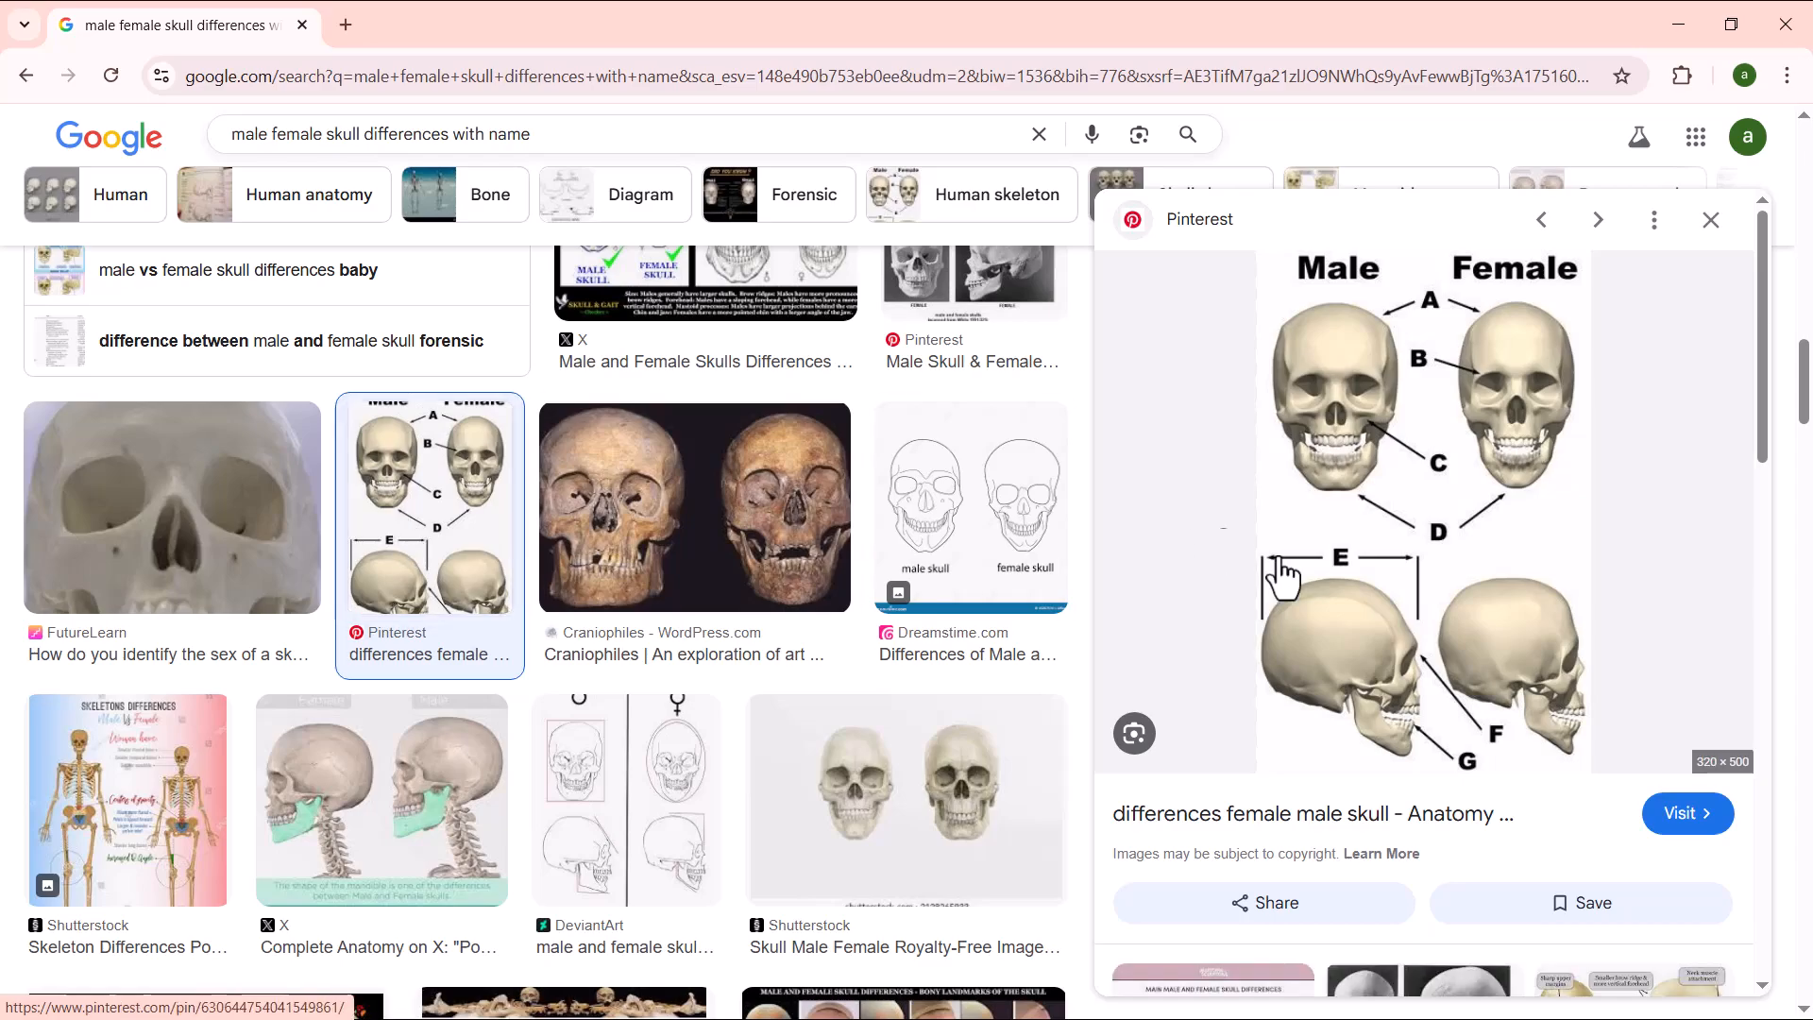
- Save the lettered skull comparison as 3b84191a3054a939e81dd600d8374055.jpg in the Desktop Concept folder and check its download
right_click(1497, 402)
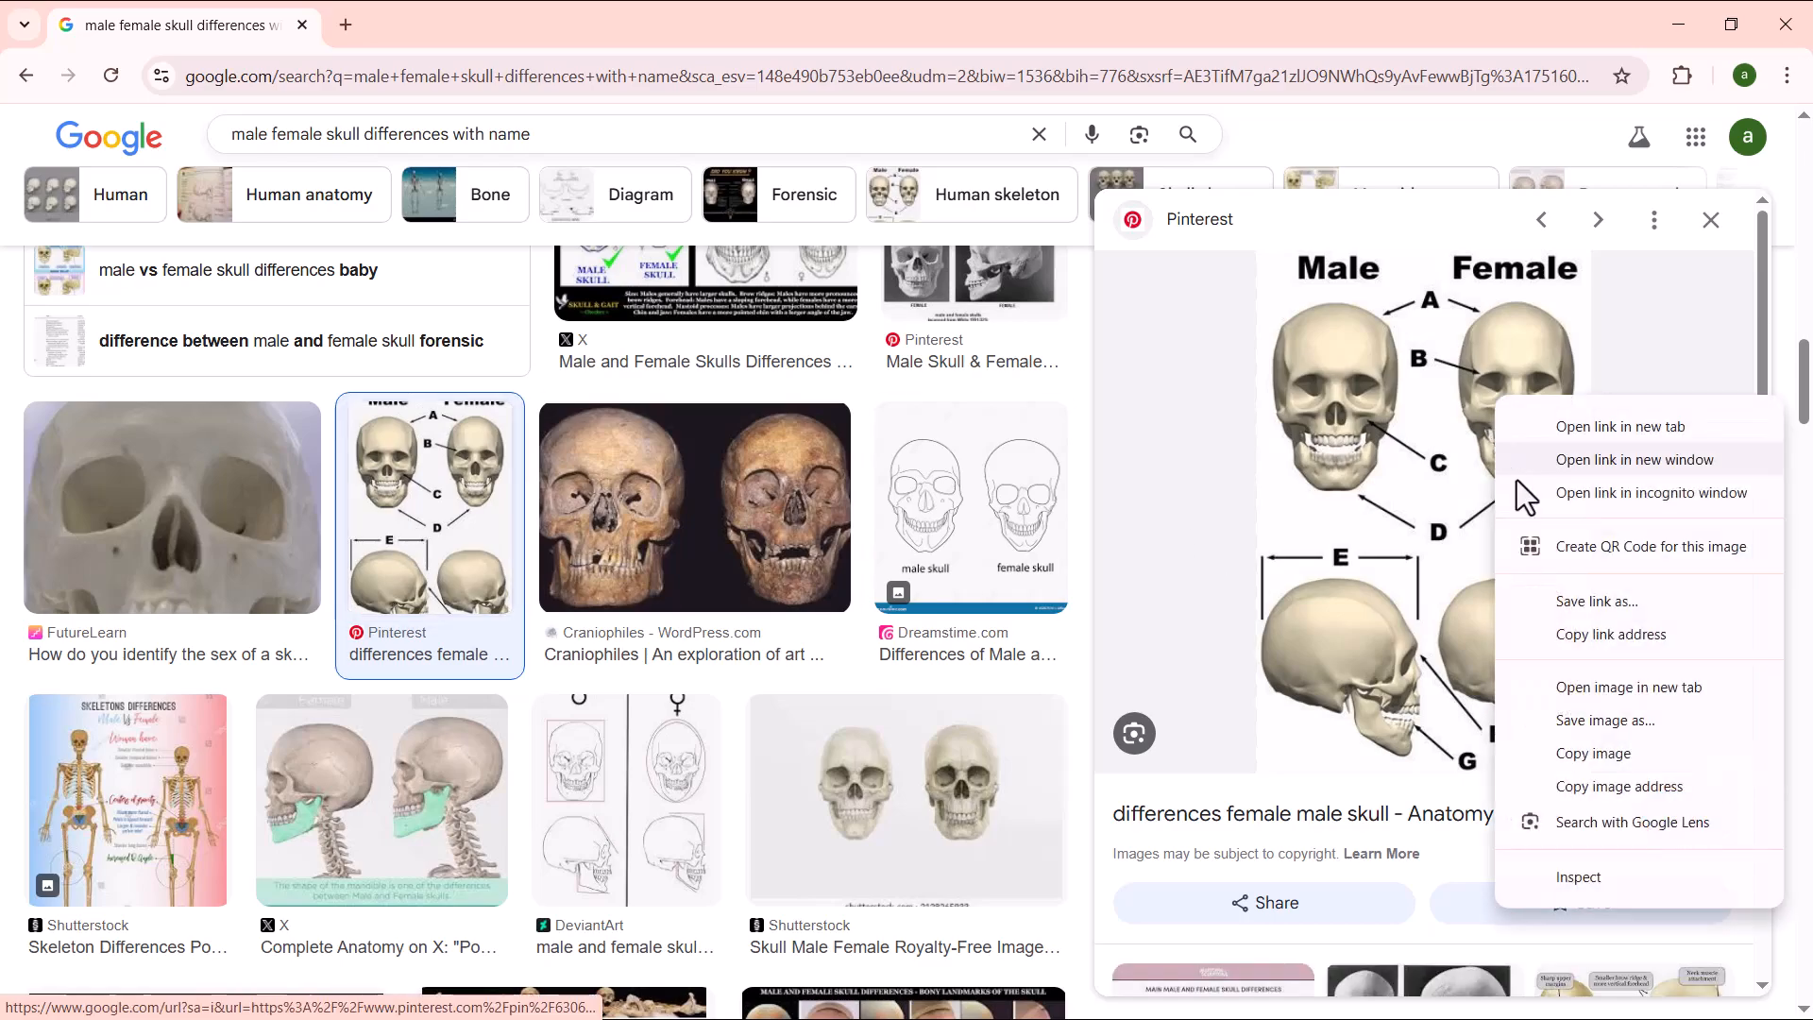
left_click(1607, 716)
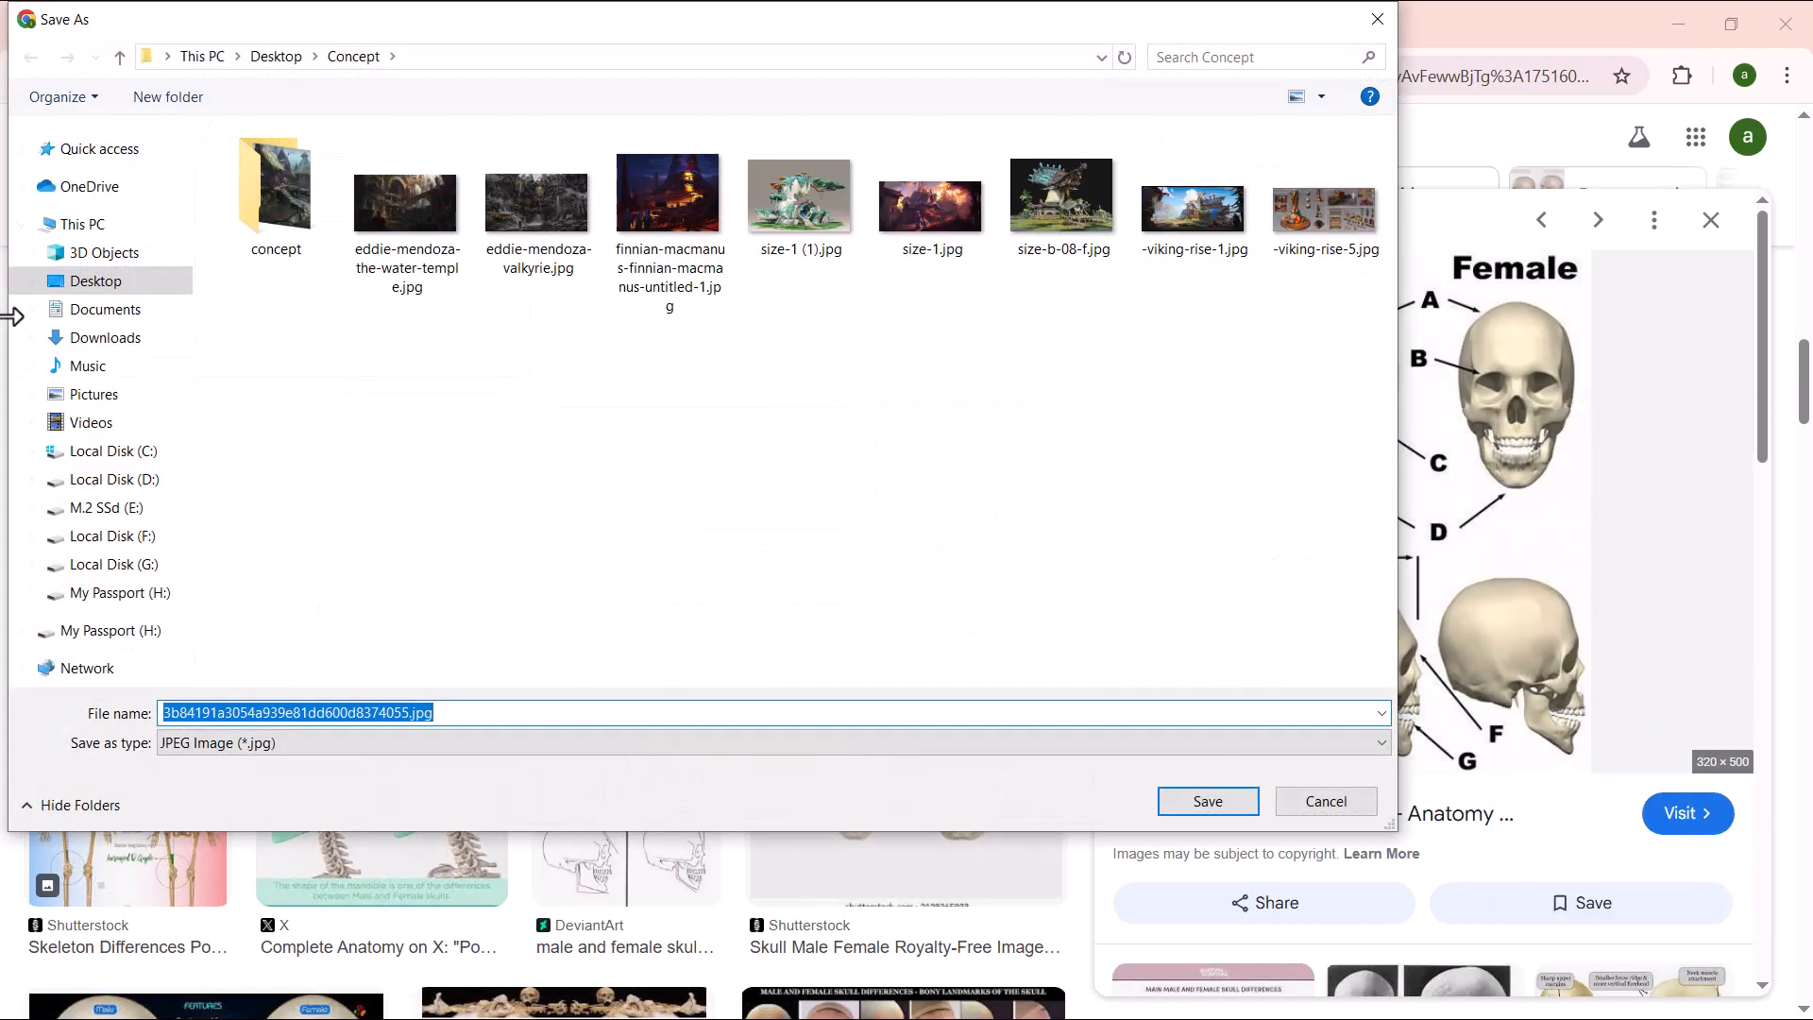
left_click(1220, 801)
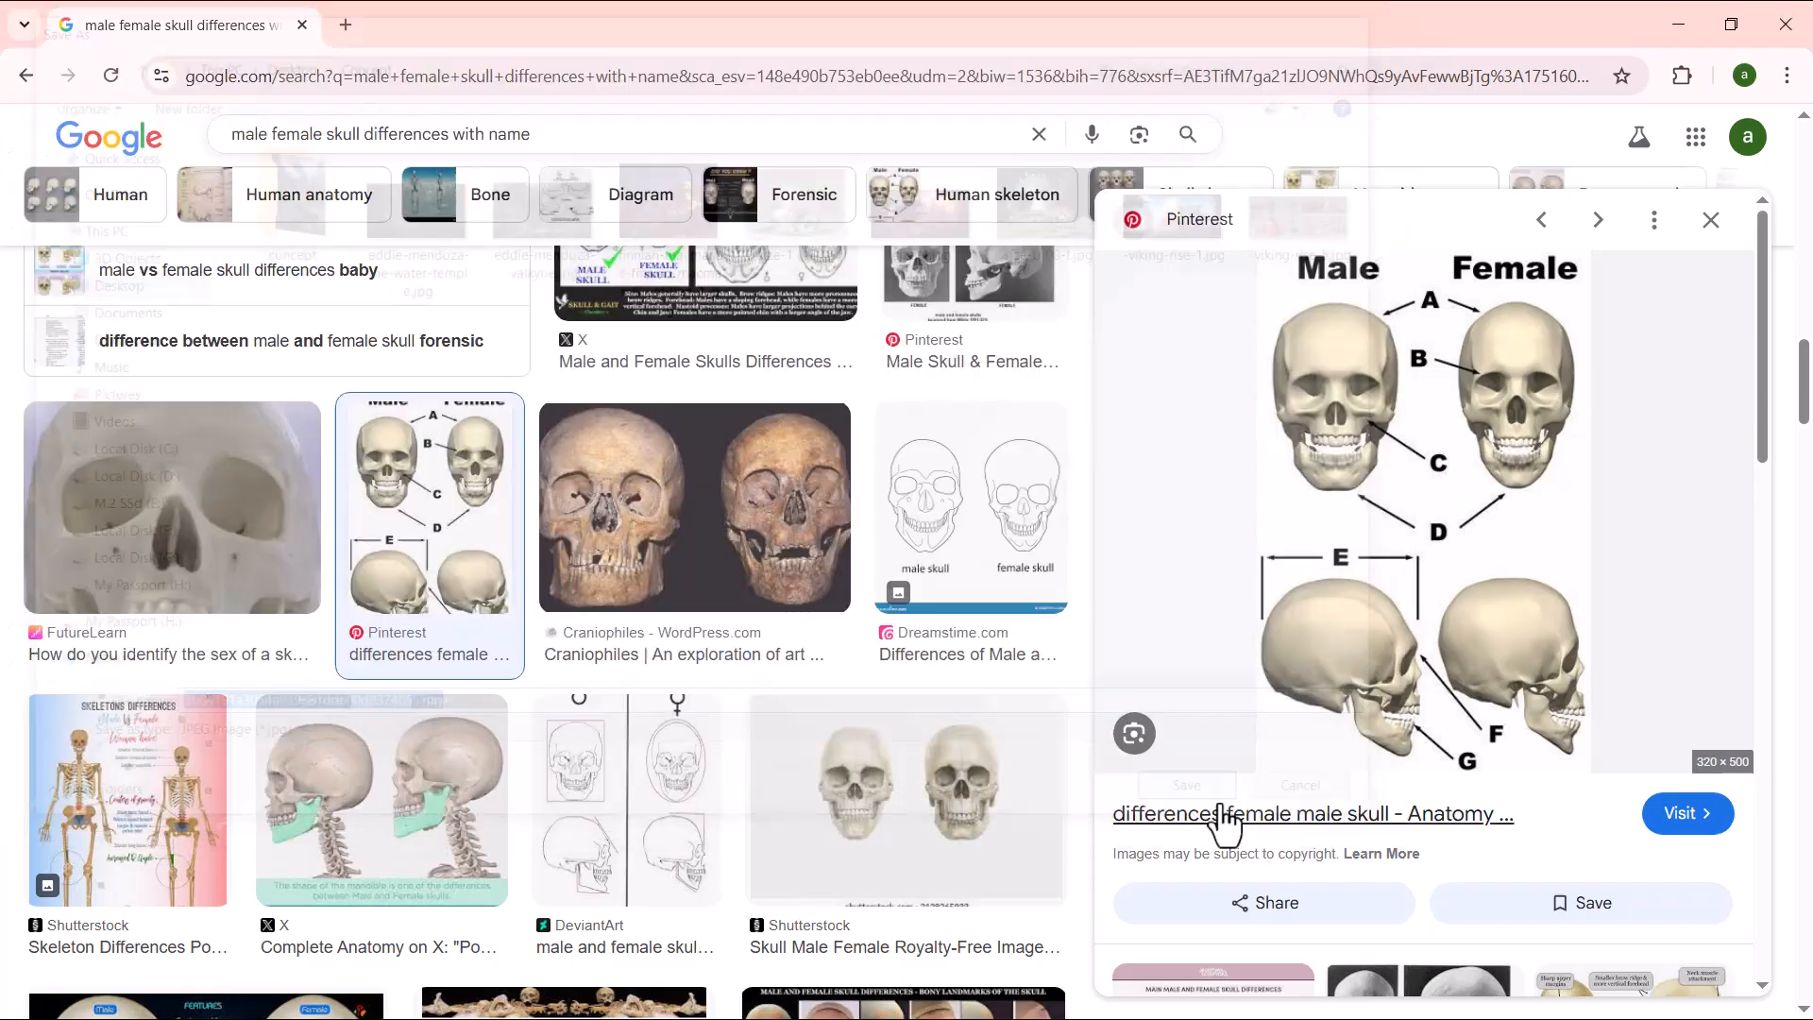
key("ctrl+j")
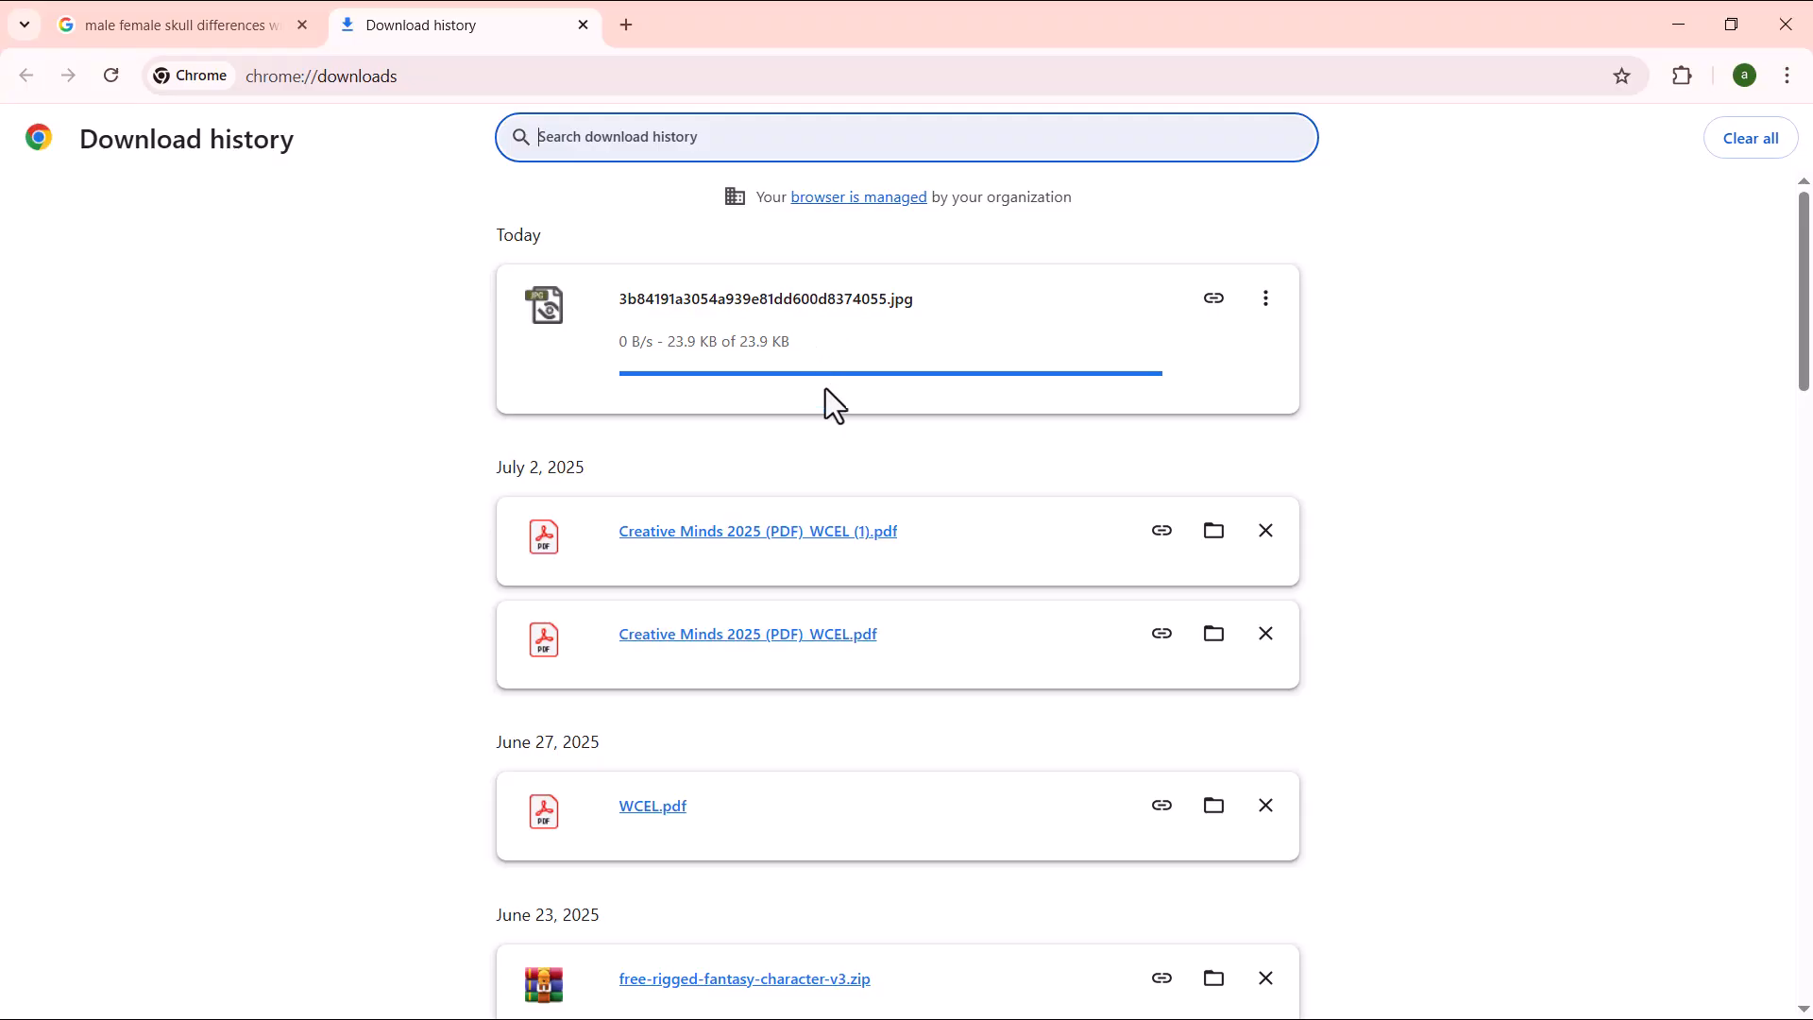
left_click(706, 319)
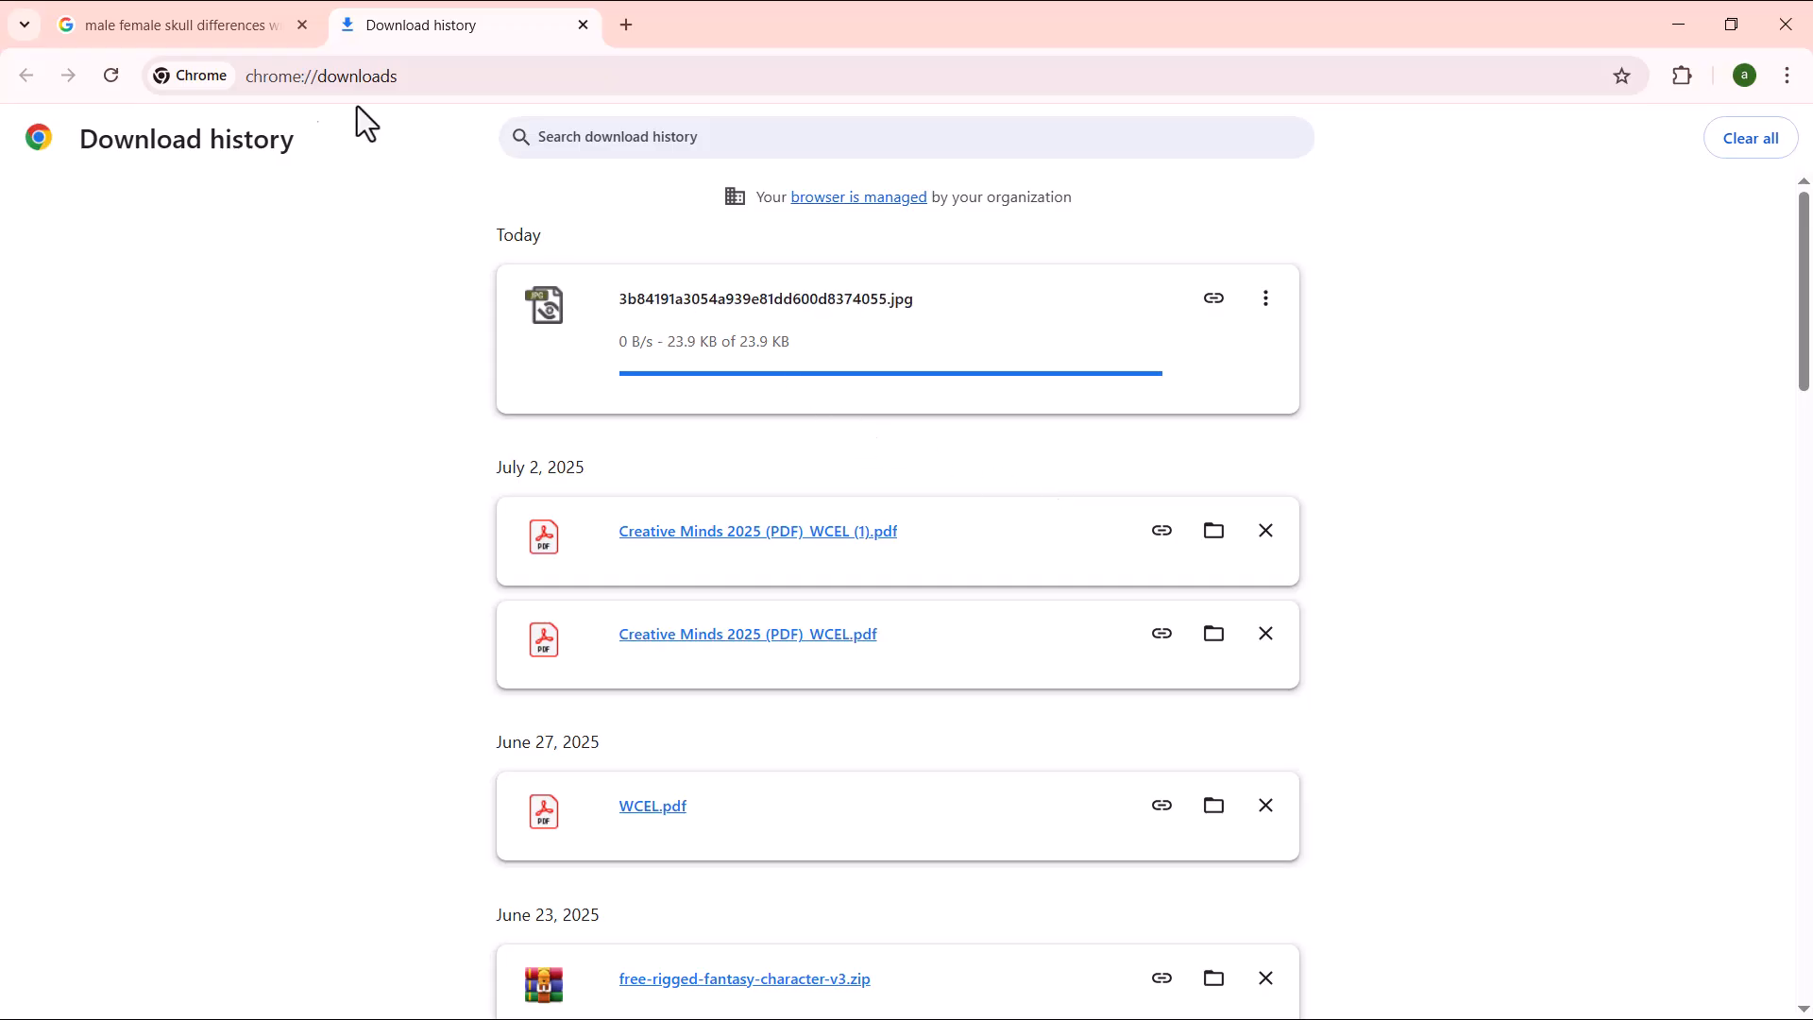
left_click(191, 30)
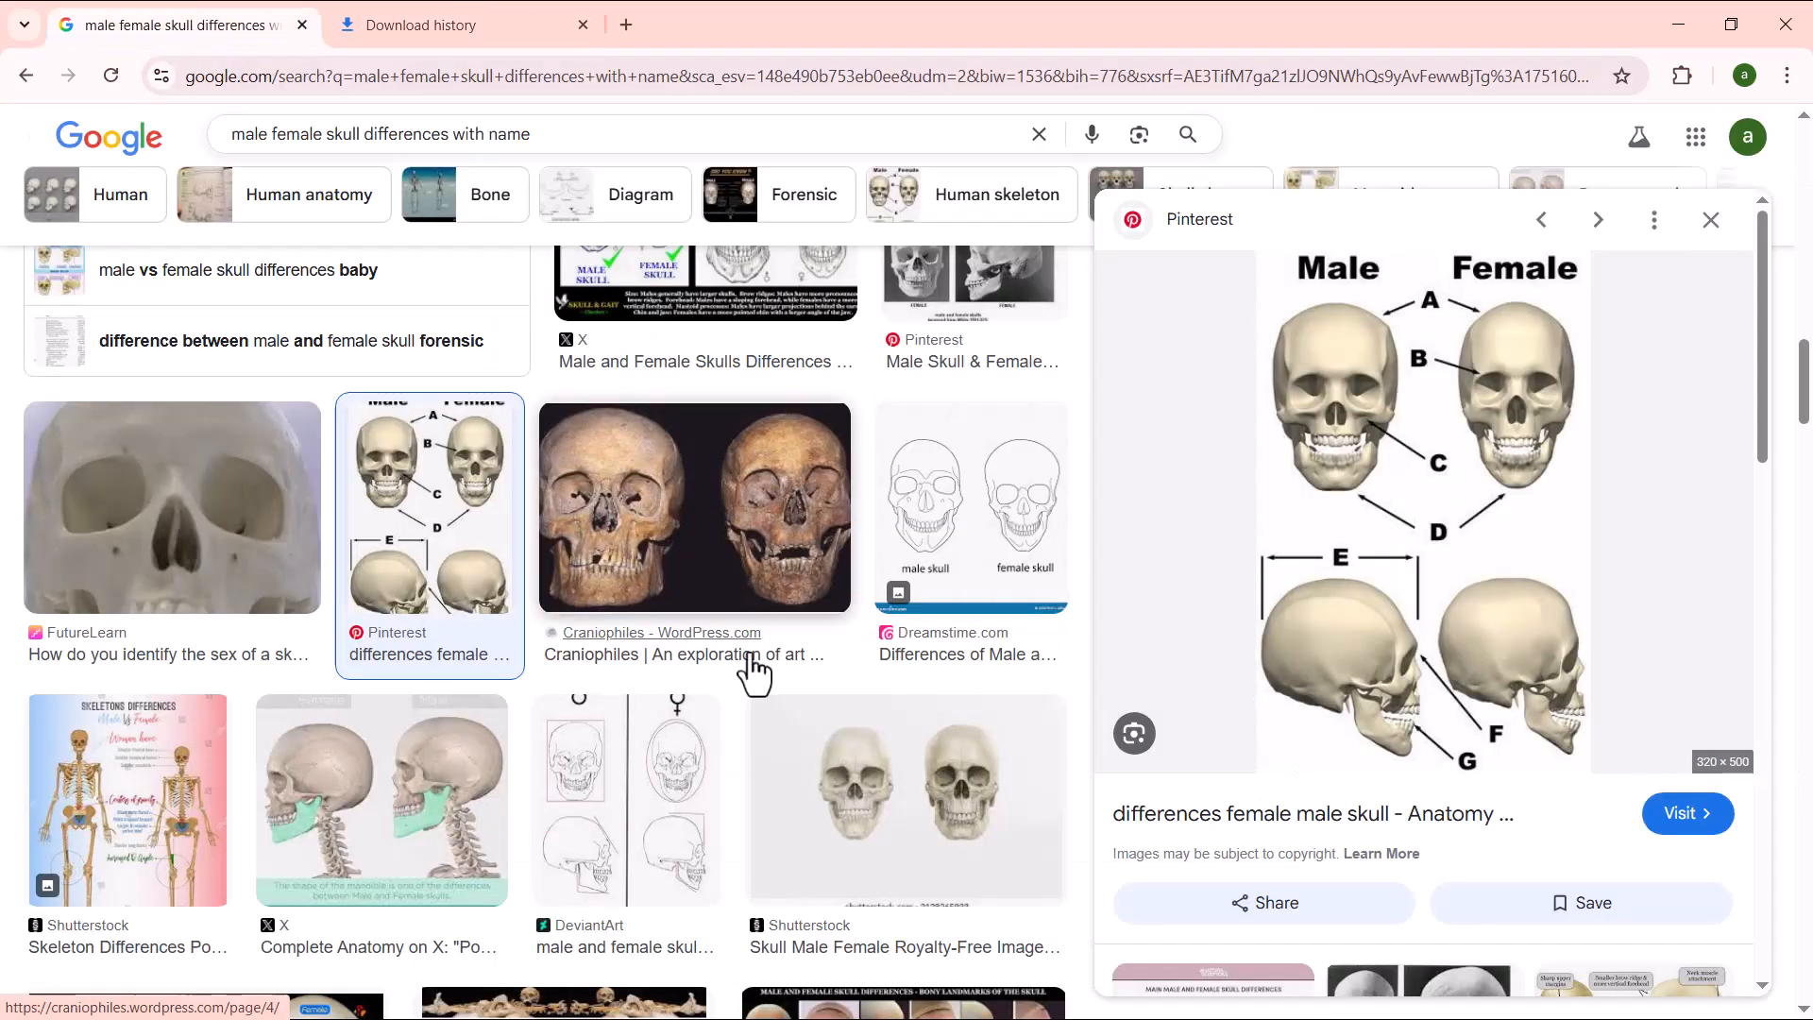
scroll(830, 830, "down", 5)
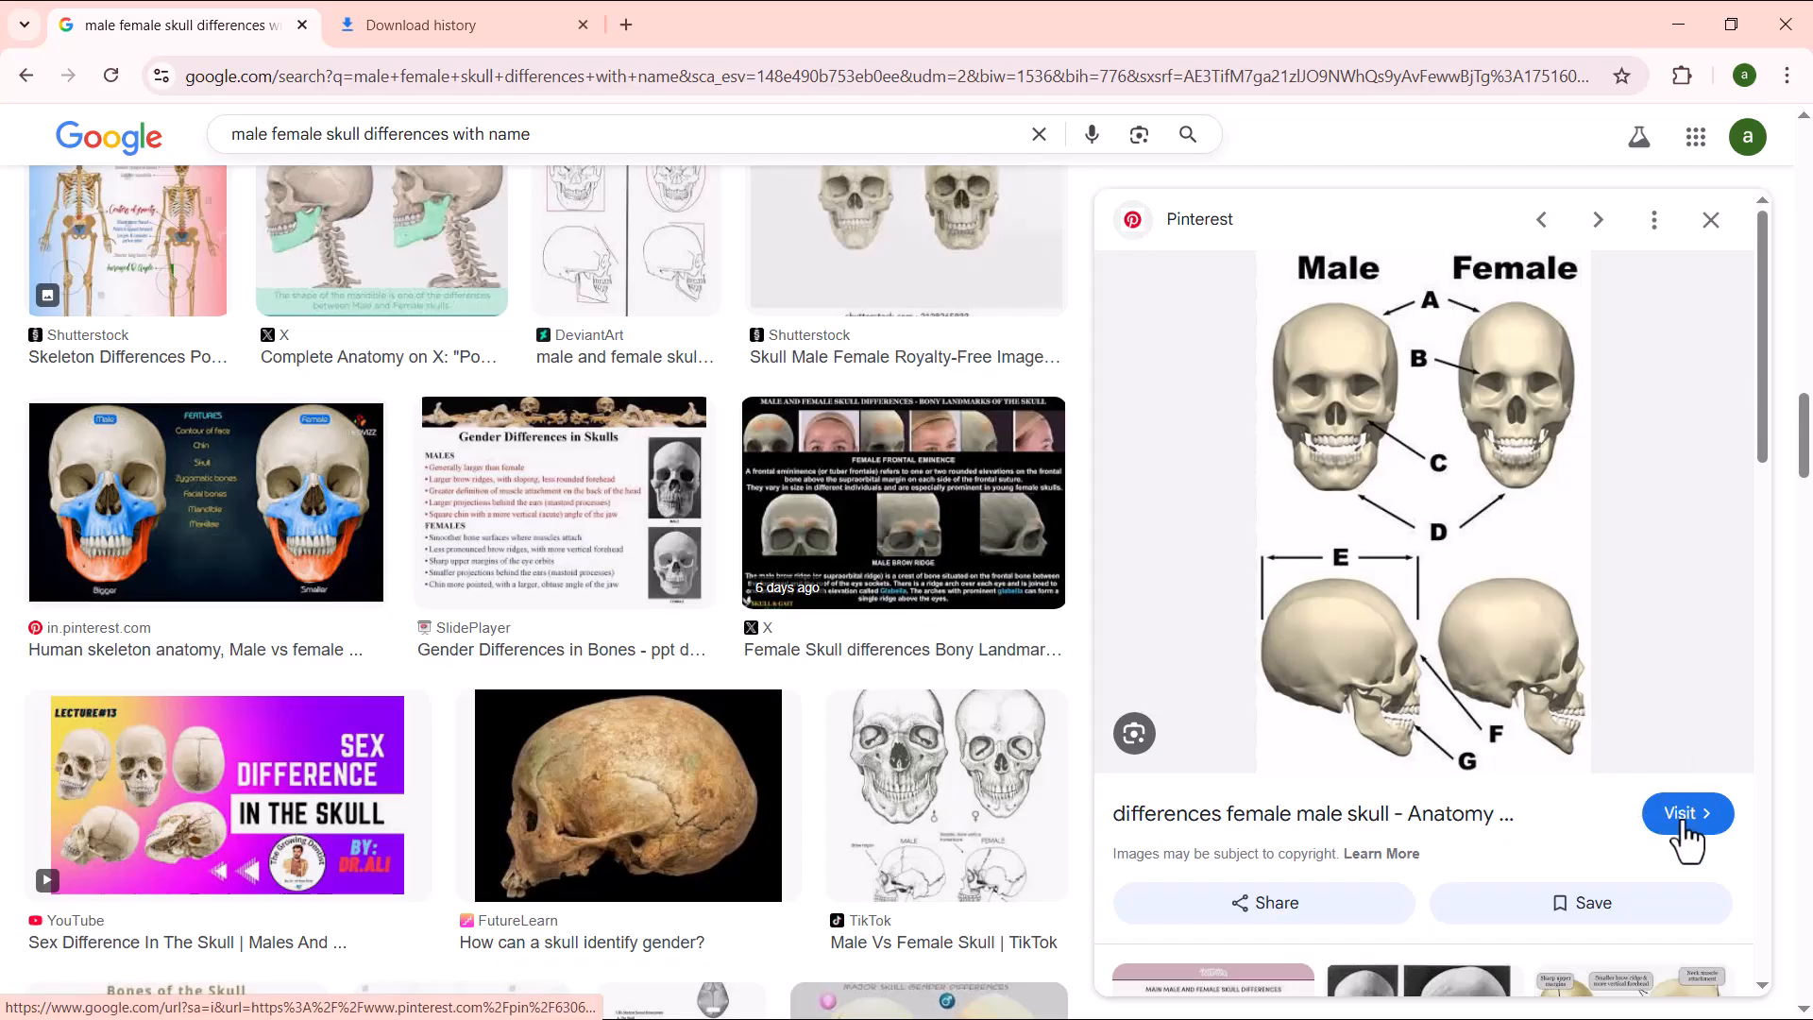
left_click(1685, 813)
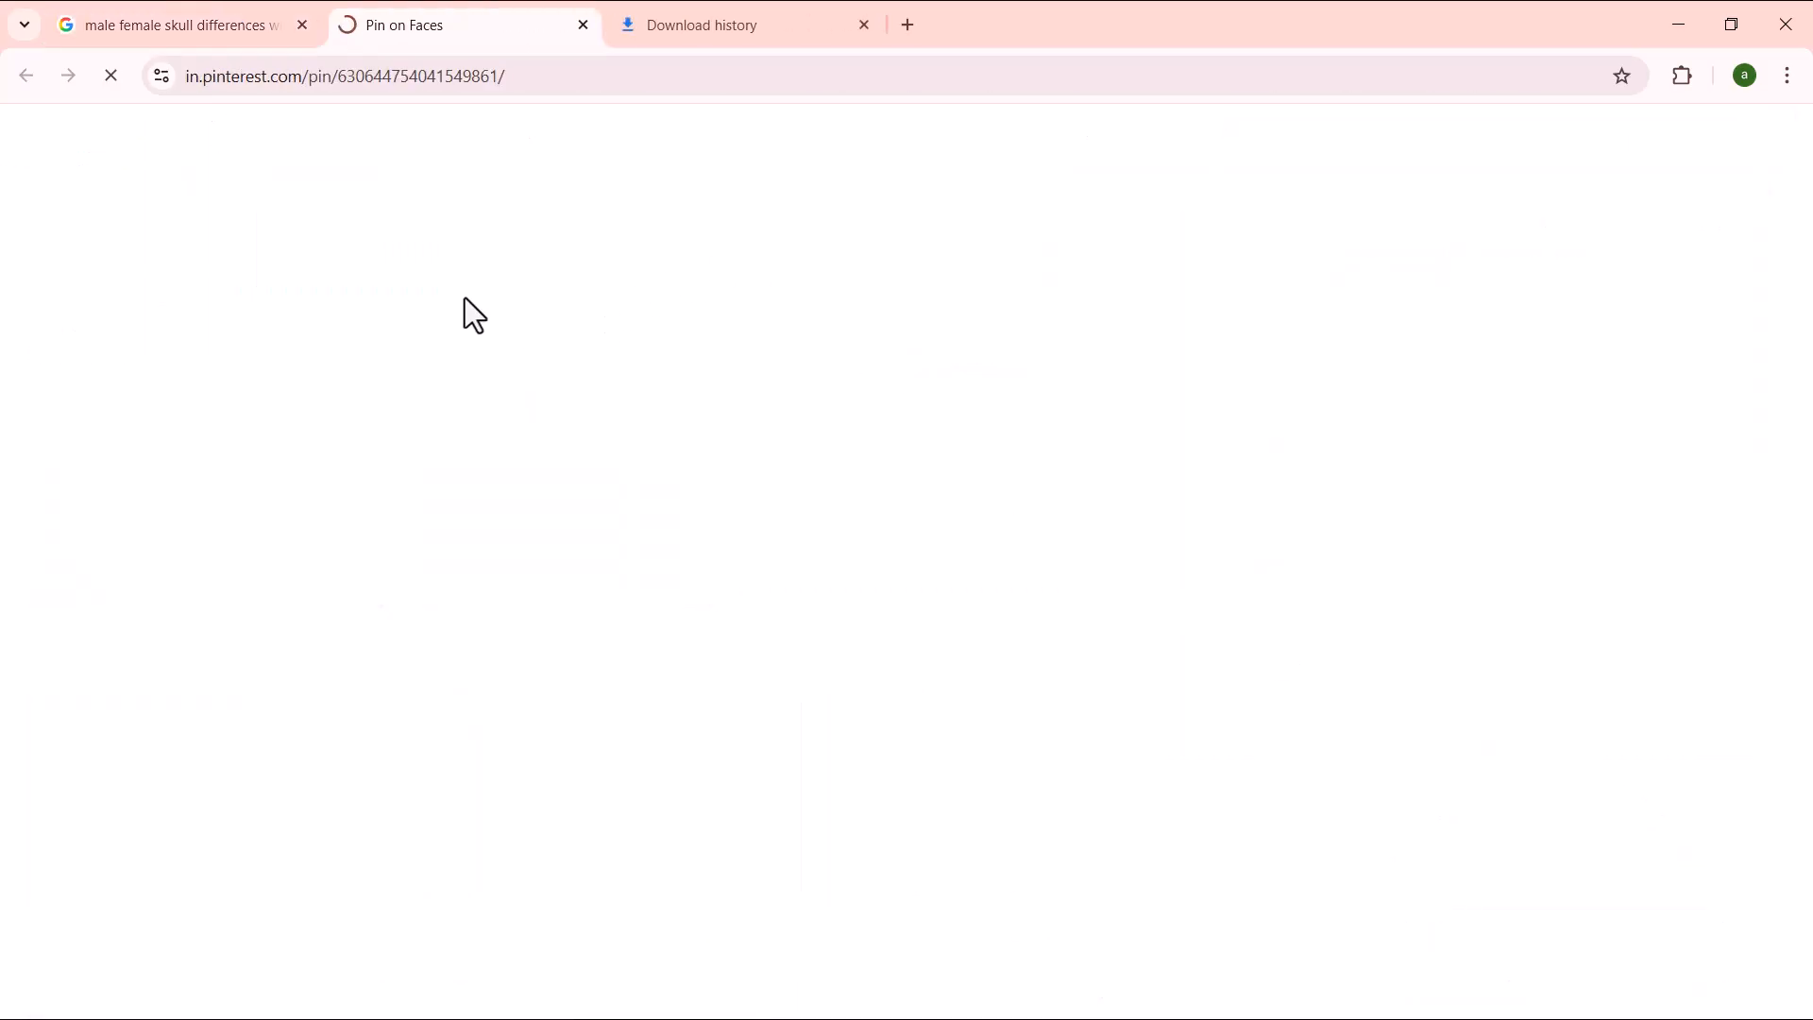
right_click(647, 415)
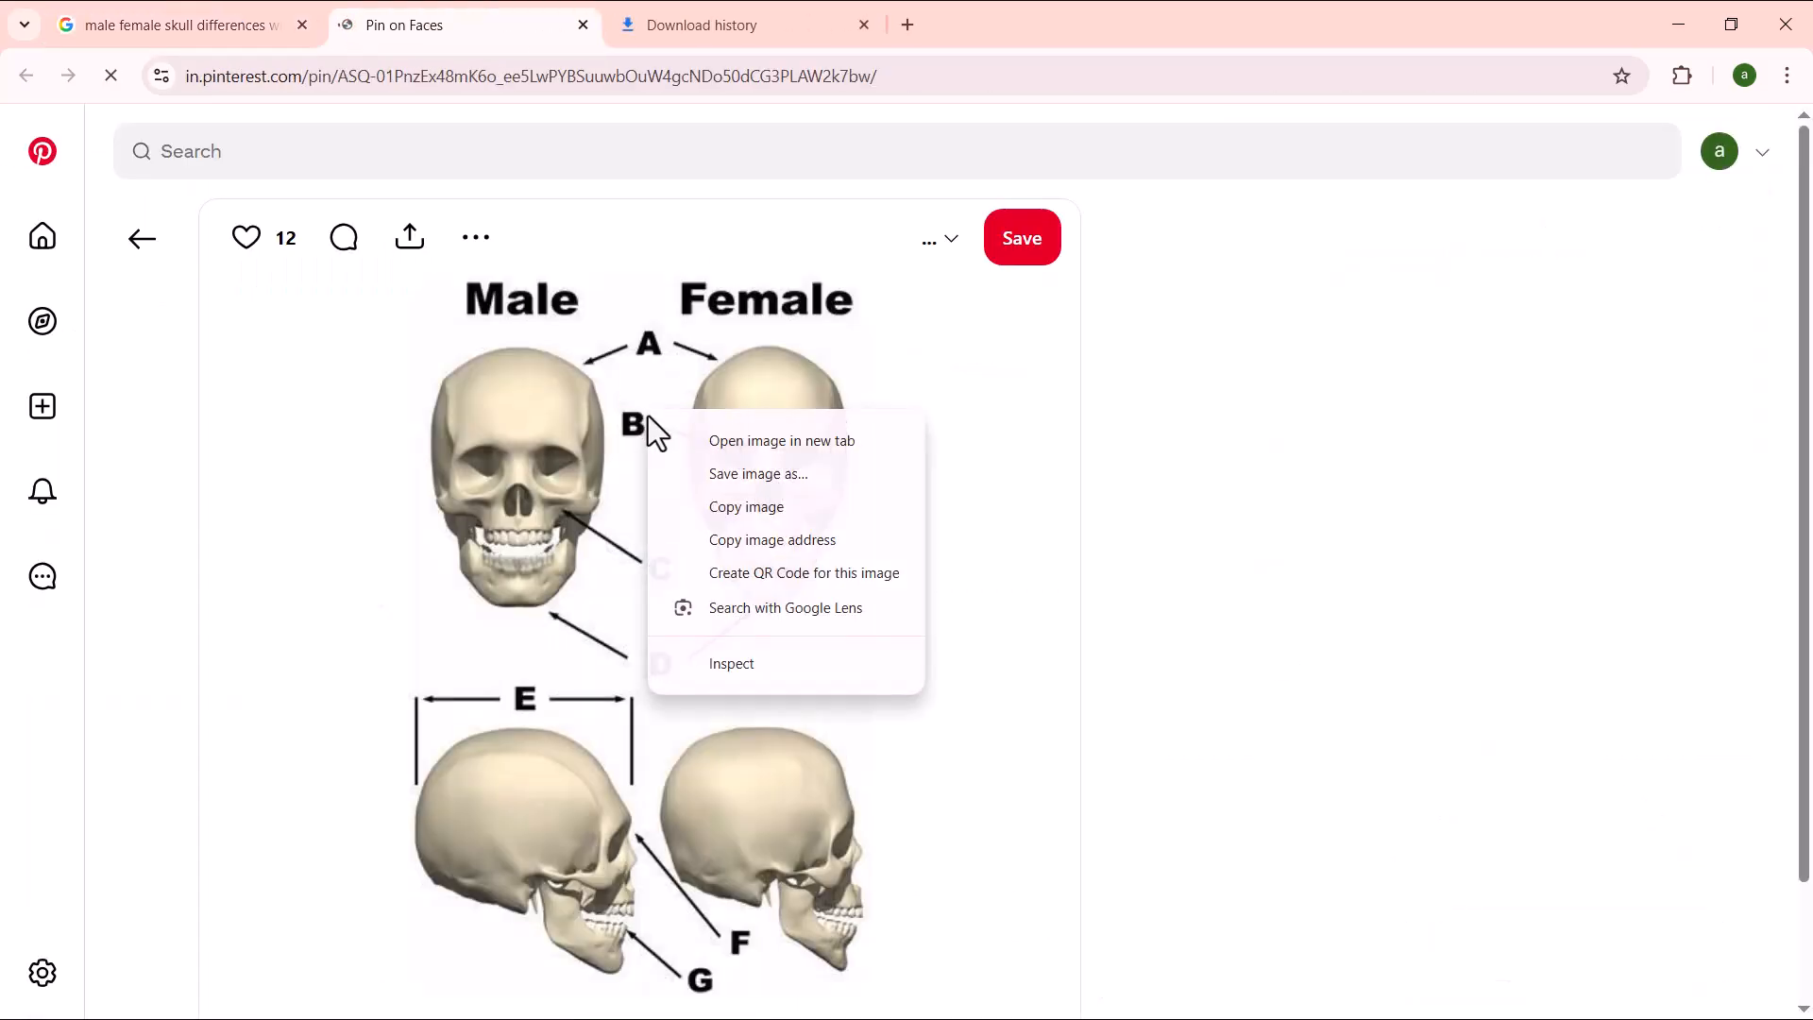
left_click(768, 504)
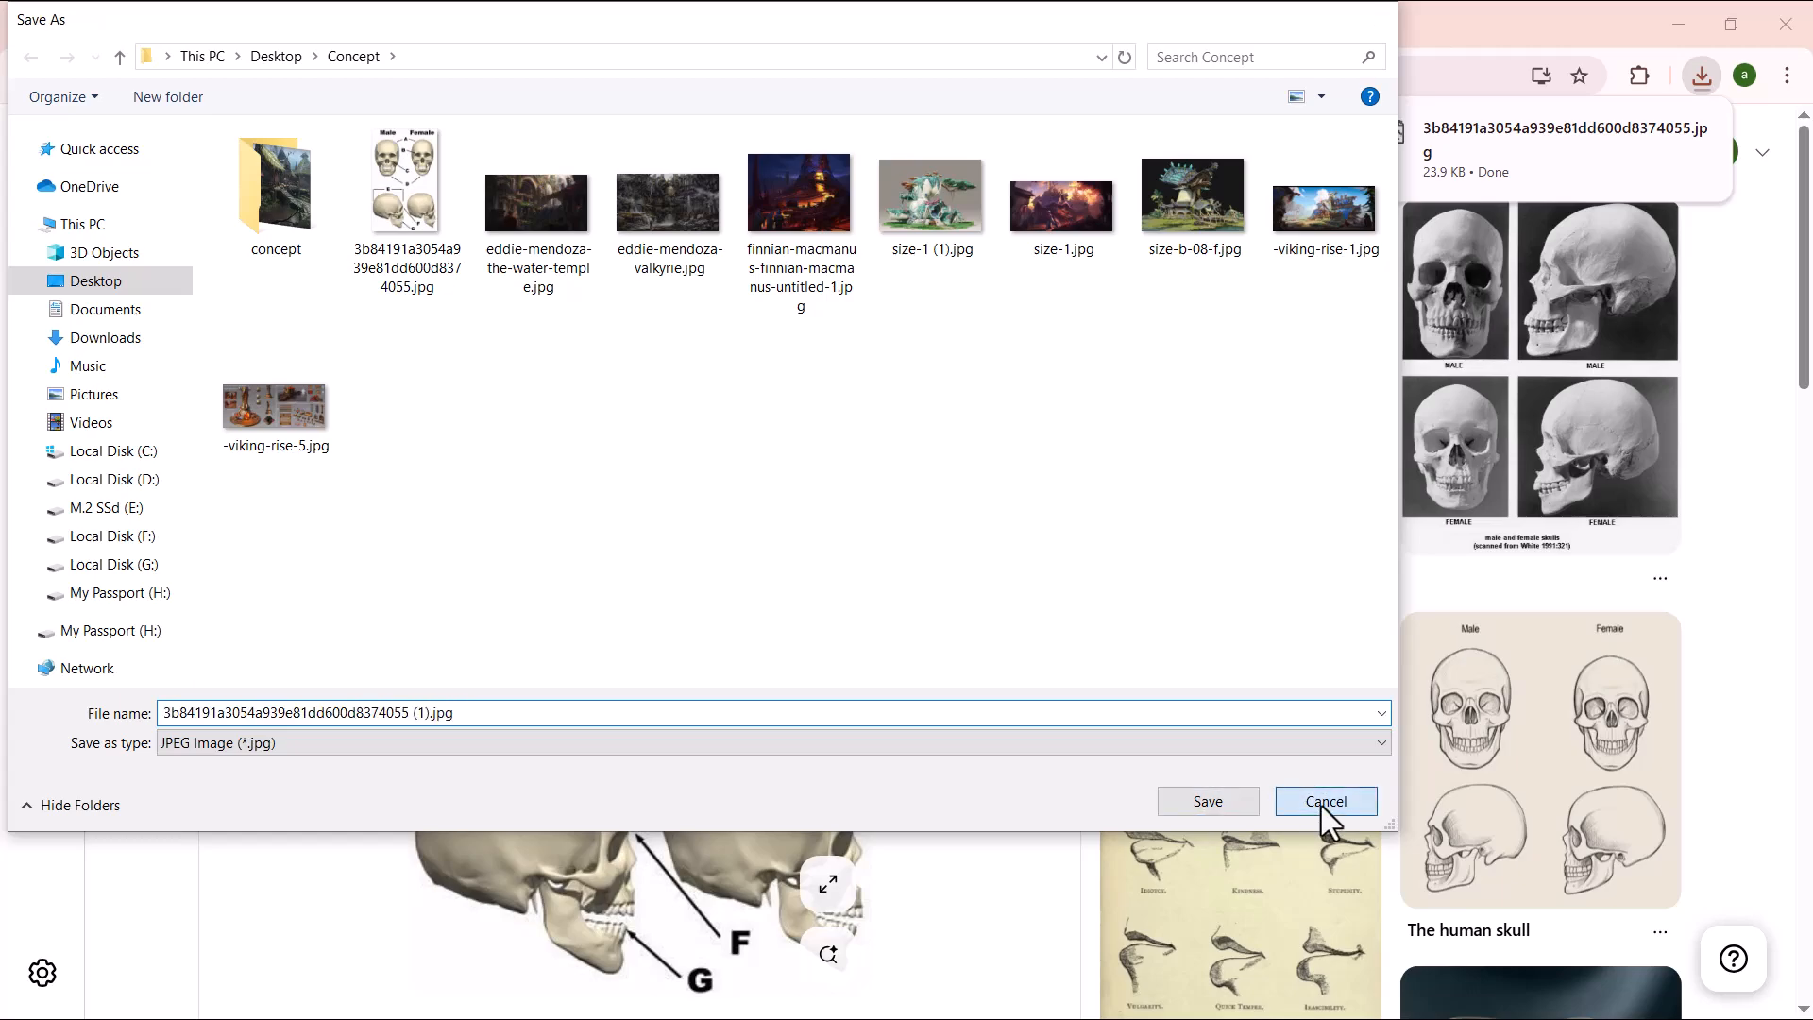
left_click(1320, 803)
- Locate the downloaded skull comparison in the Concept folder through the download history and open it in the image viewer
key("ctrl+j")
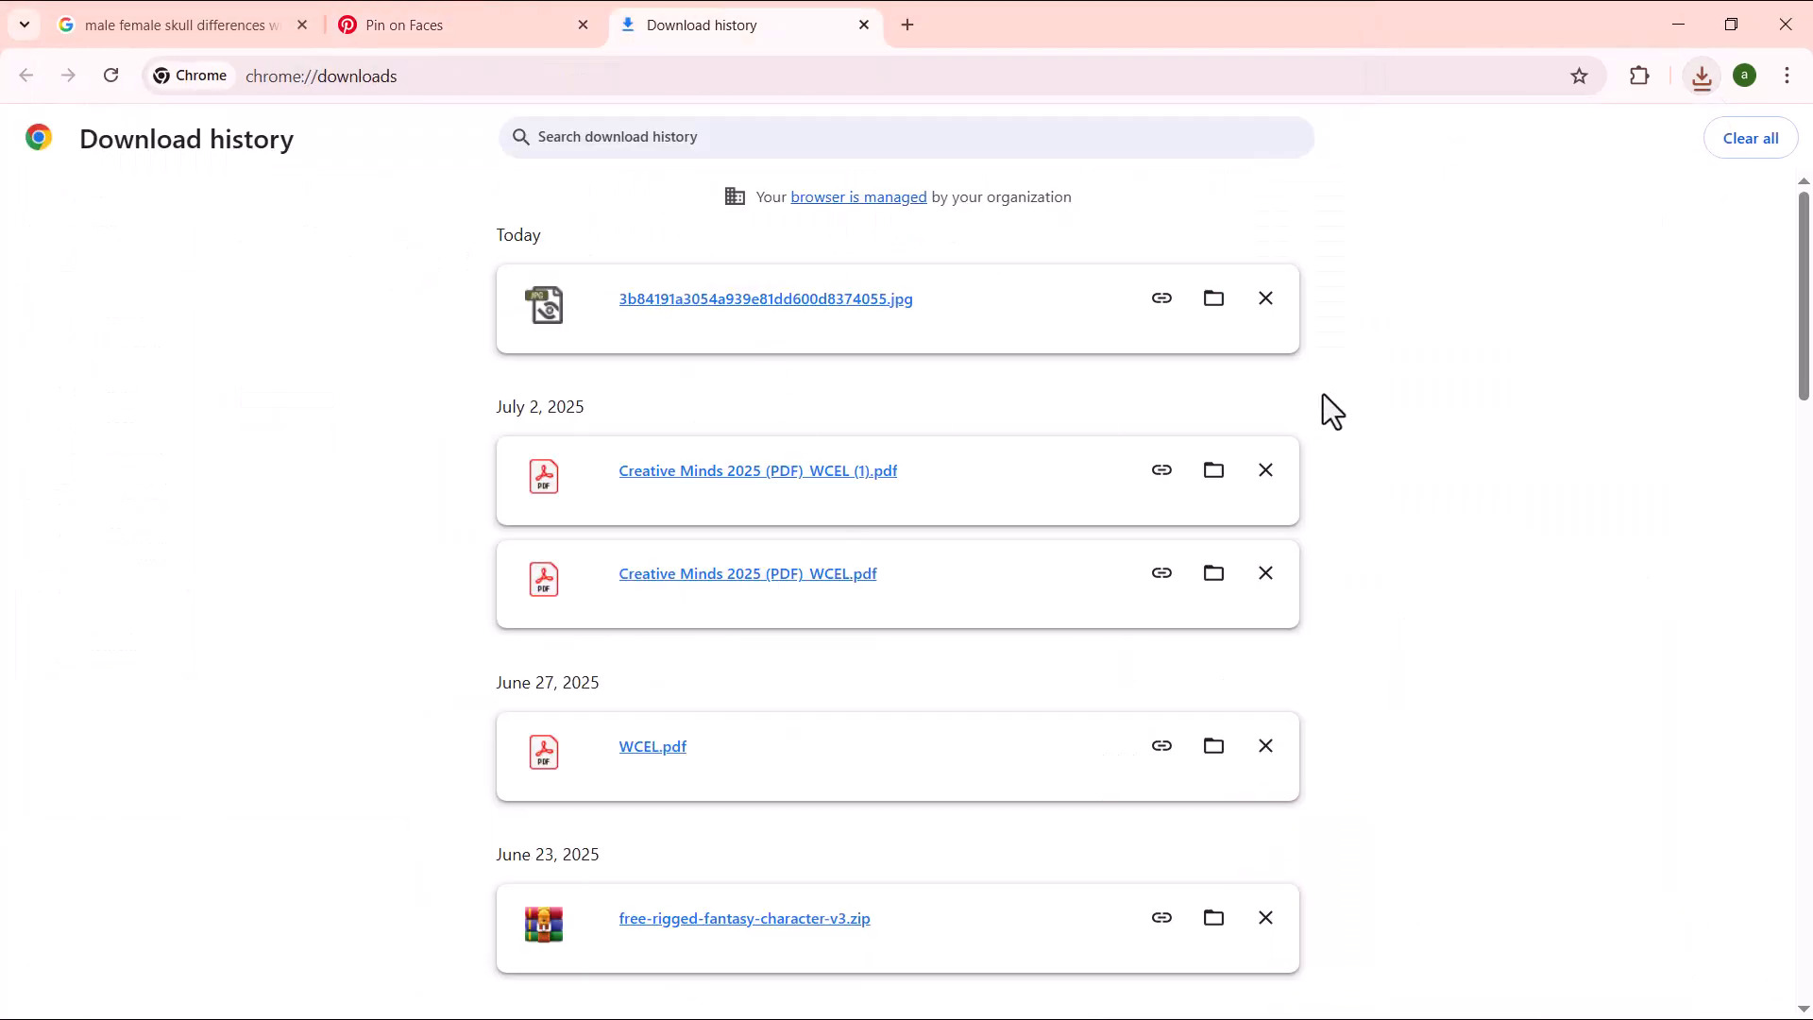
left_click(1215, 300)
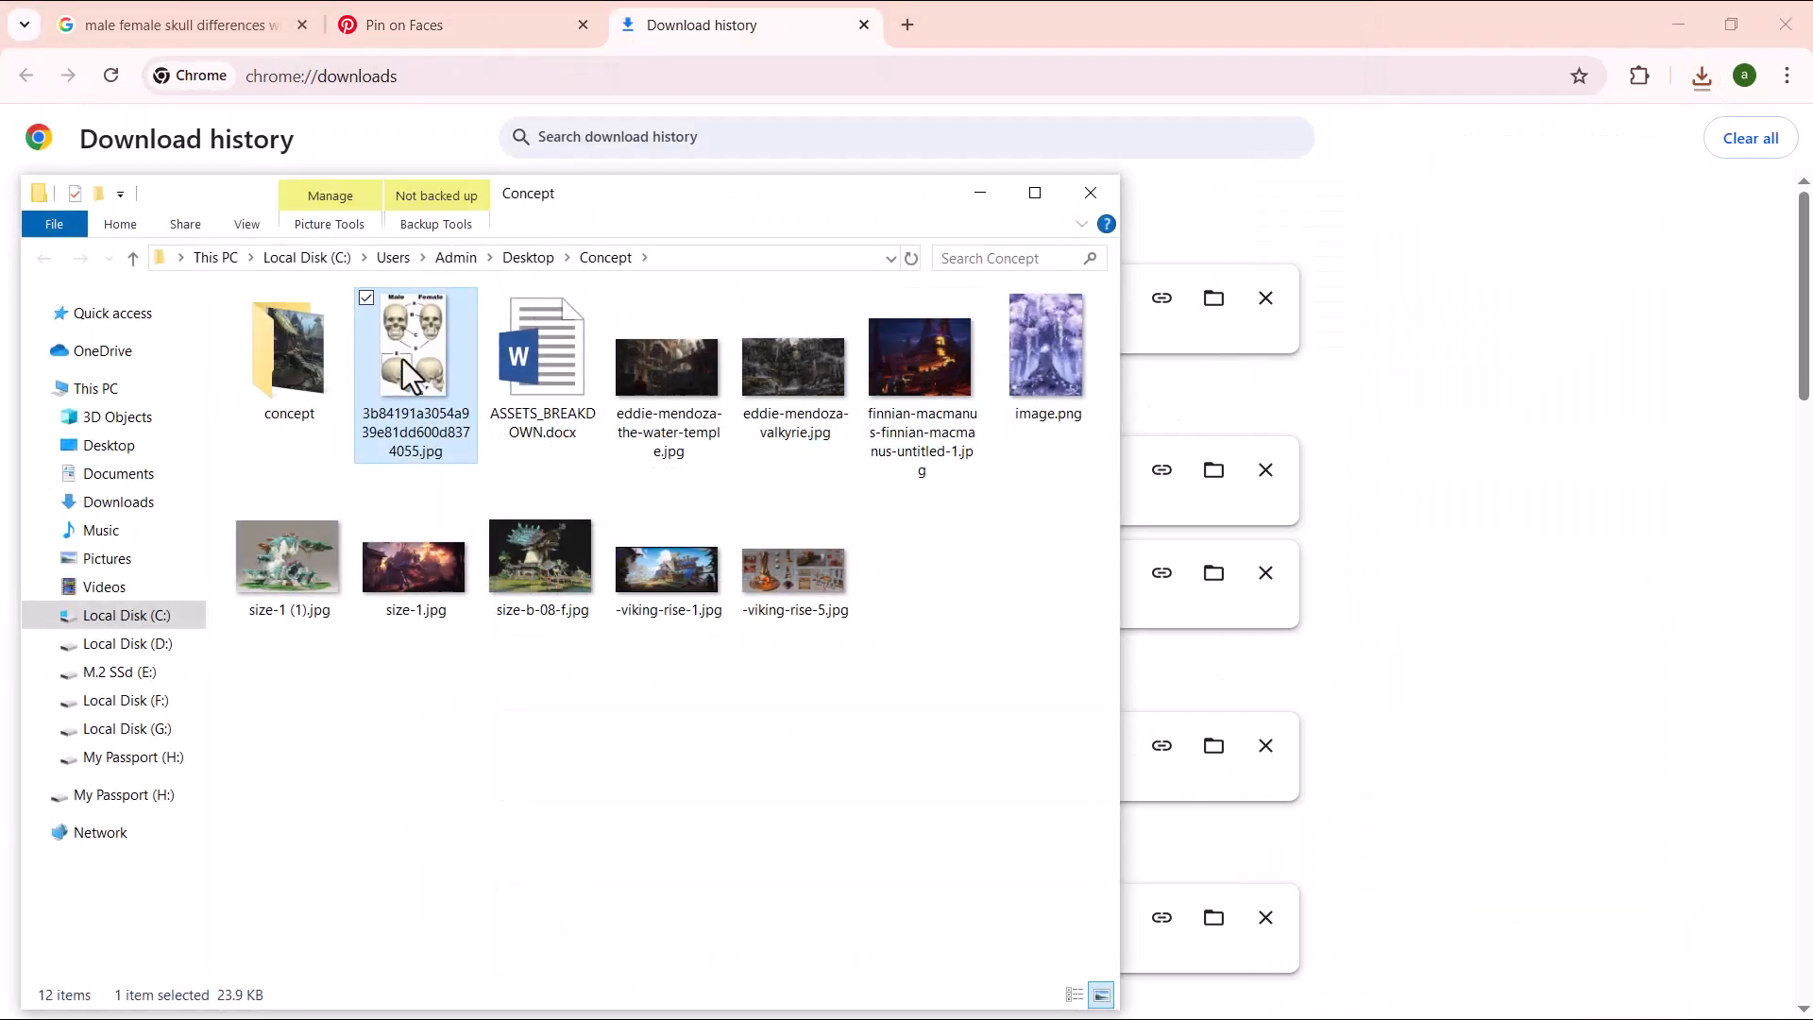
right_click(404, 362)
left_click(279, 501)
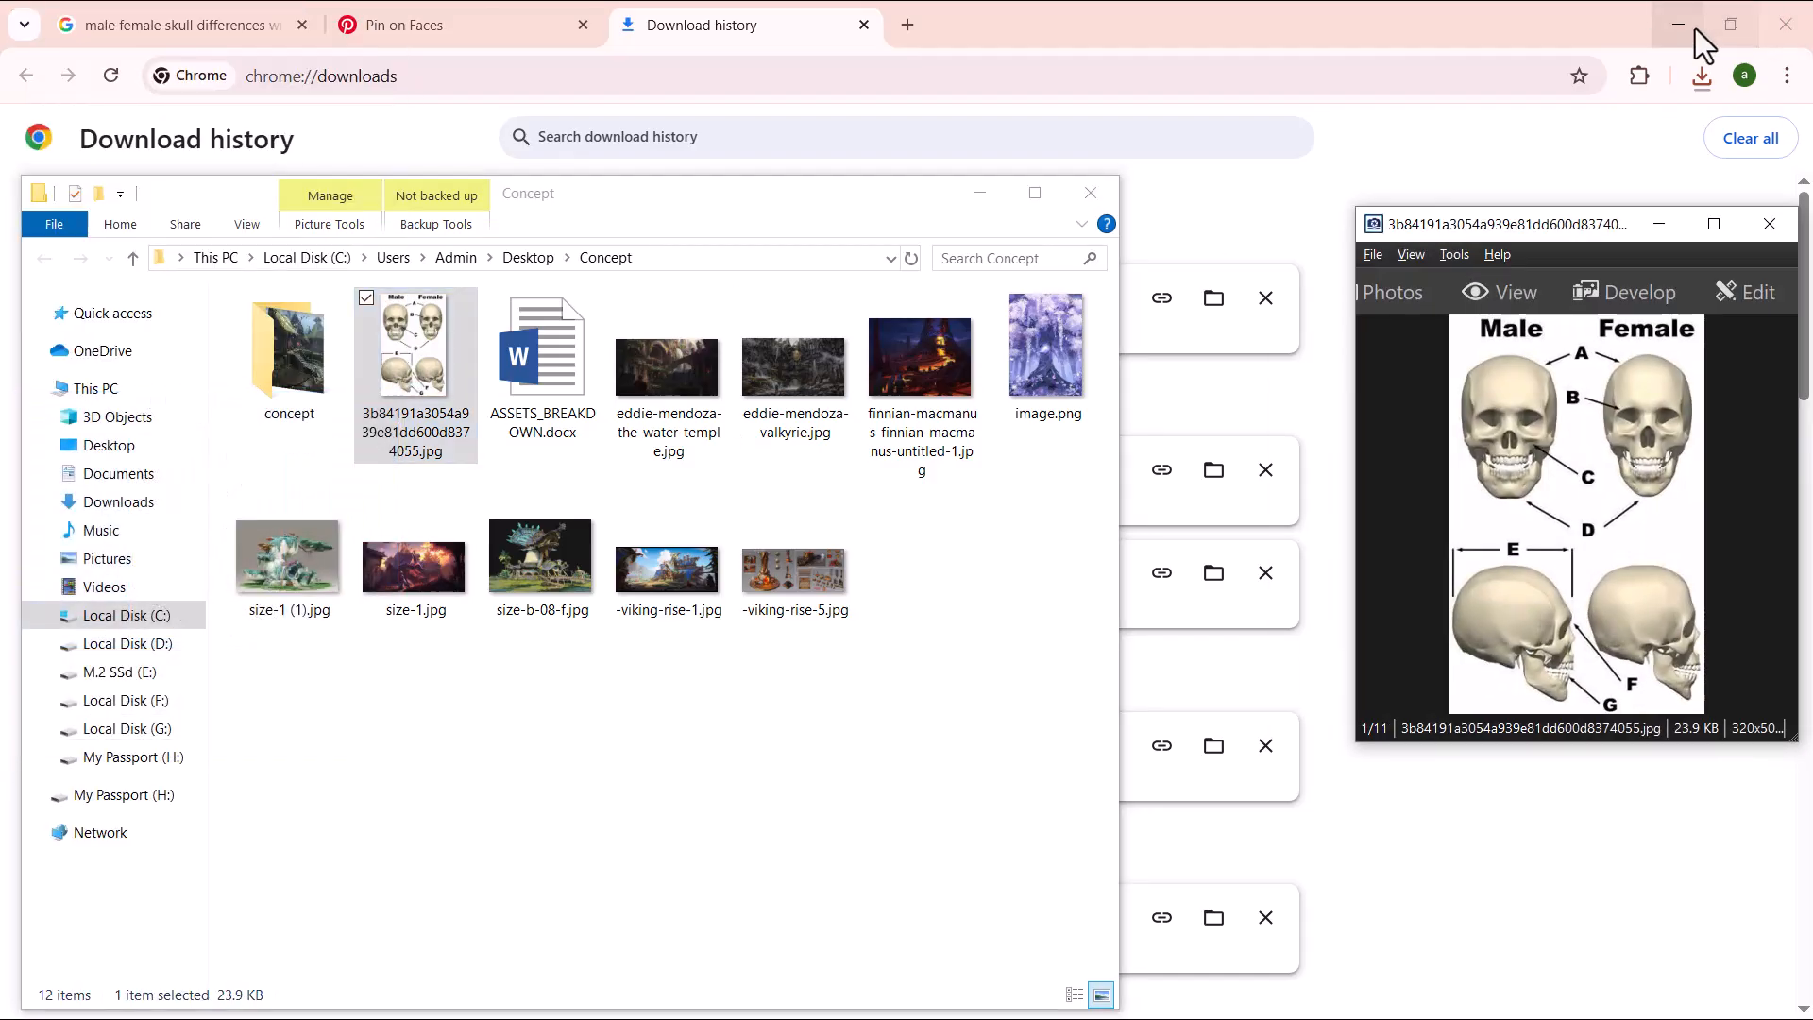
- Switch back to ZBrush with the reference image kept open, and zoom the reference to the female skull's side profile
left_click(1678, 25)
left_click(980, 194)
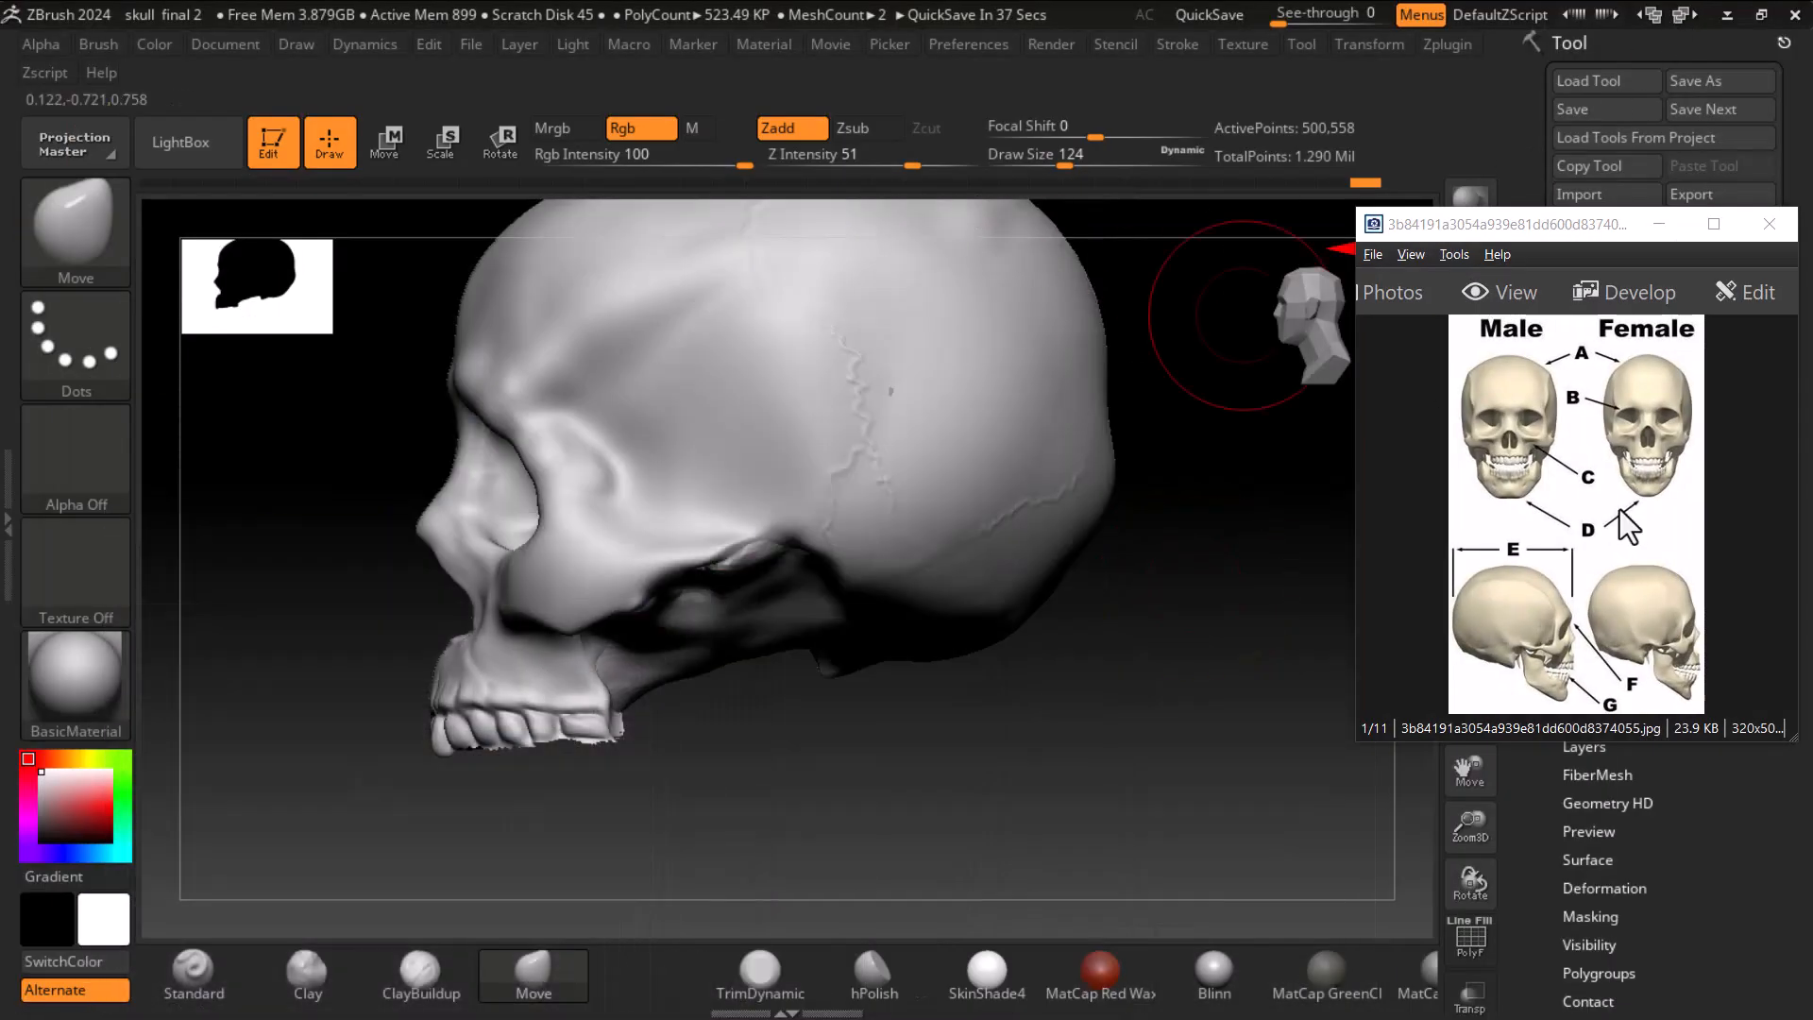
left_click(1635, 519)
scroll(1634, 522, "up", 1)
scroll(1630, 514, "up", 1)
left_click_drag(1634, 517, 1586, 461)
left_click_drag(1655, 614, 1655, 577)
scroll(1667, 619, "up", 1)
scroll(1667, 619, "up", 1)
left_click_drag(1612, 663, 1319, 441)
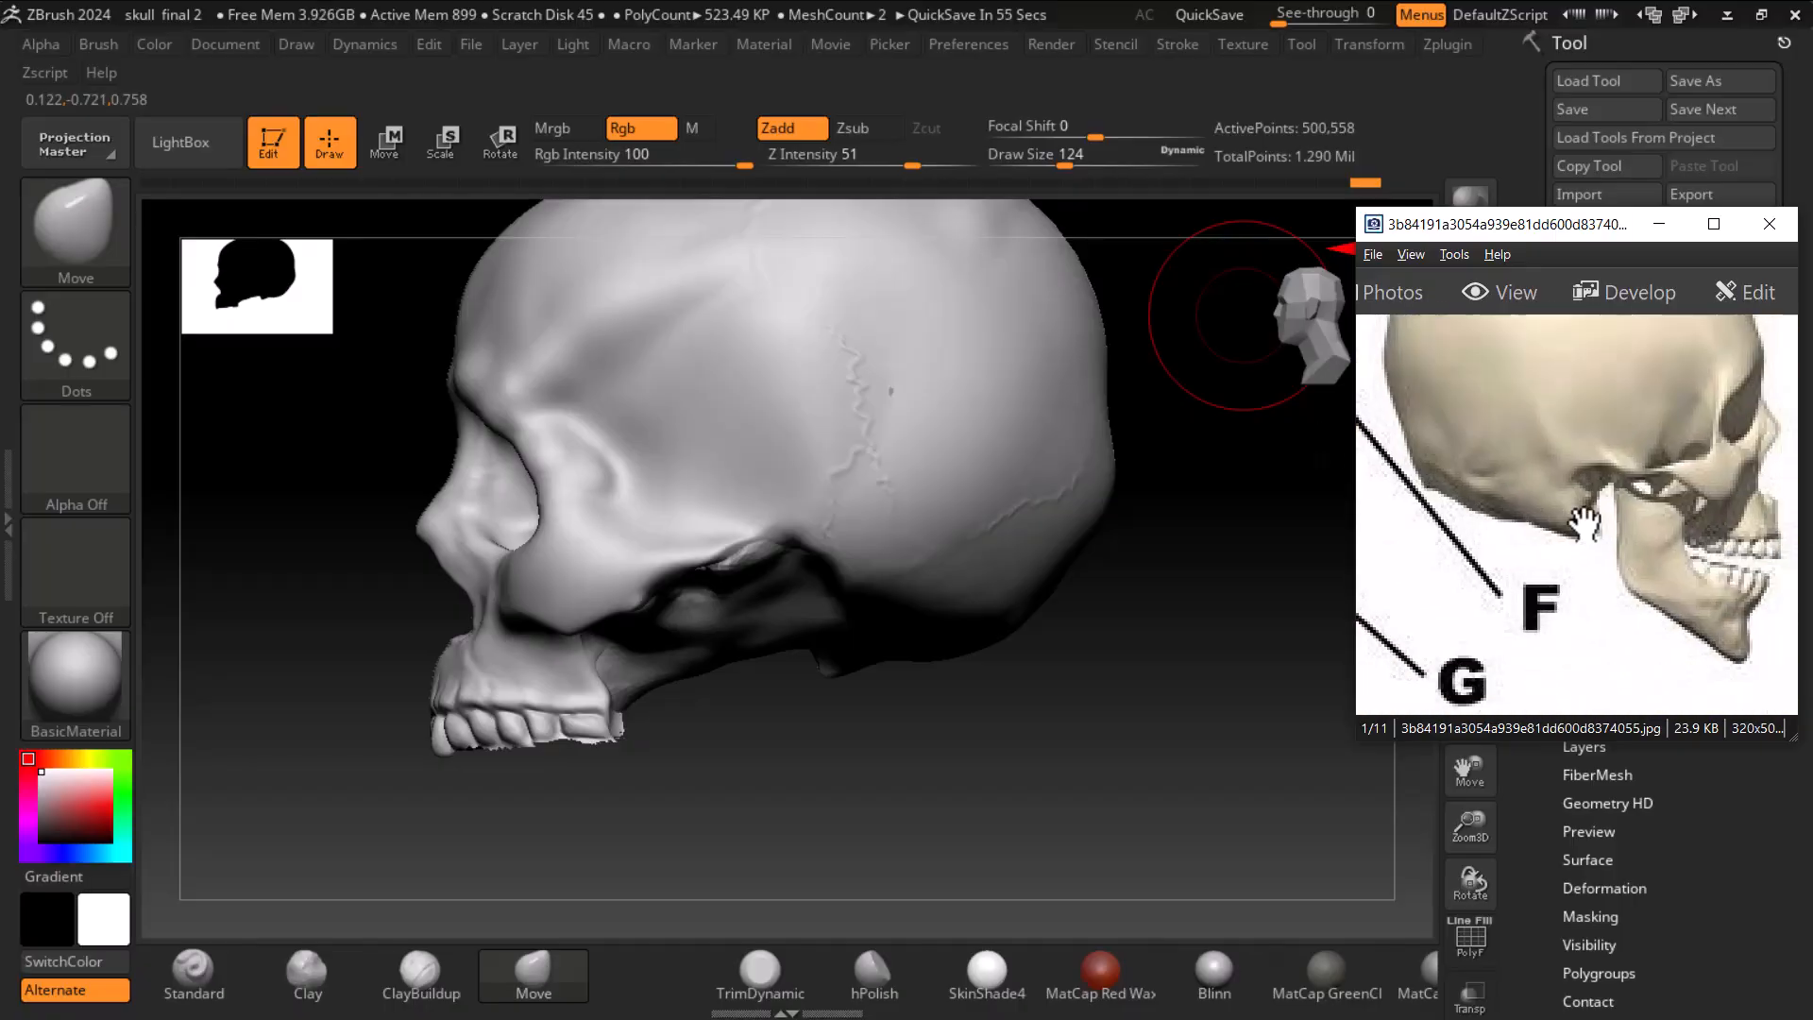
left_click_drag(1582, 524, 1512, 584)
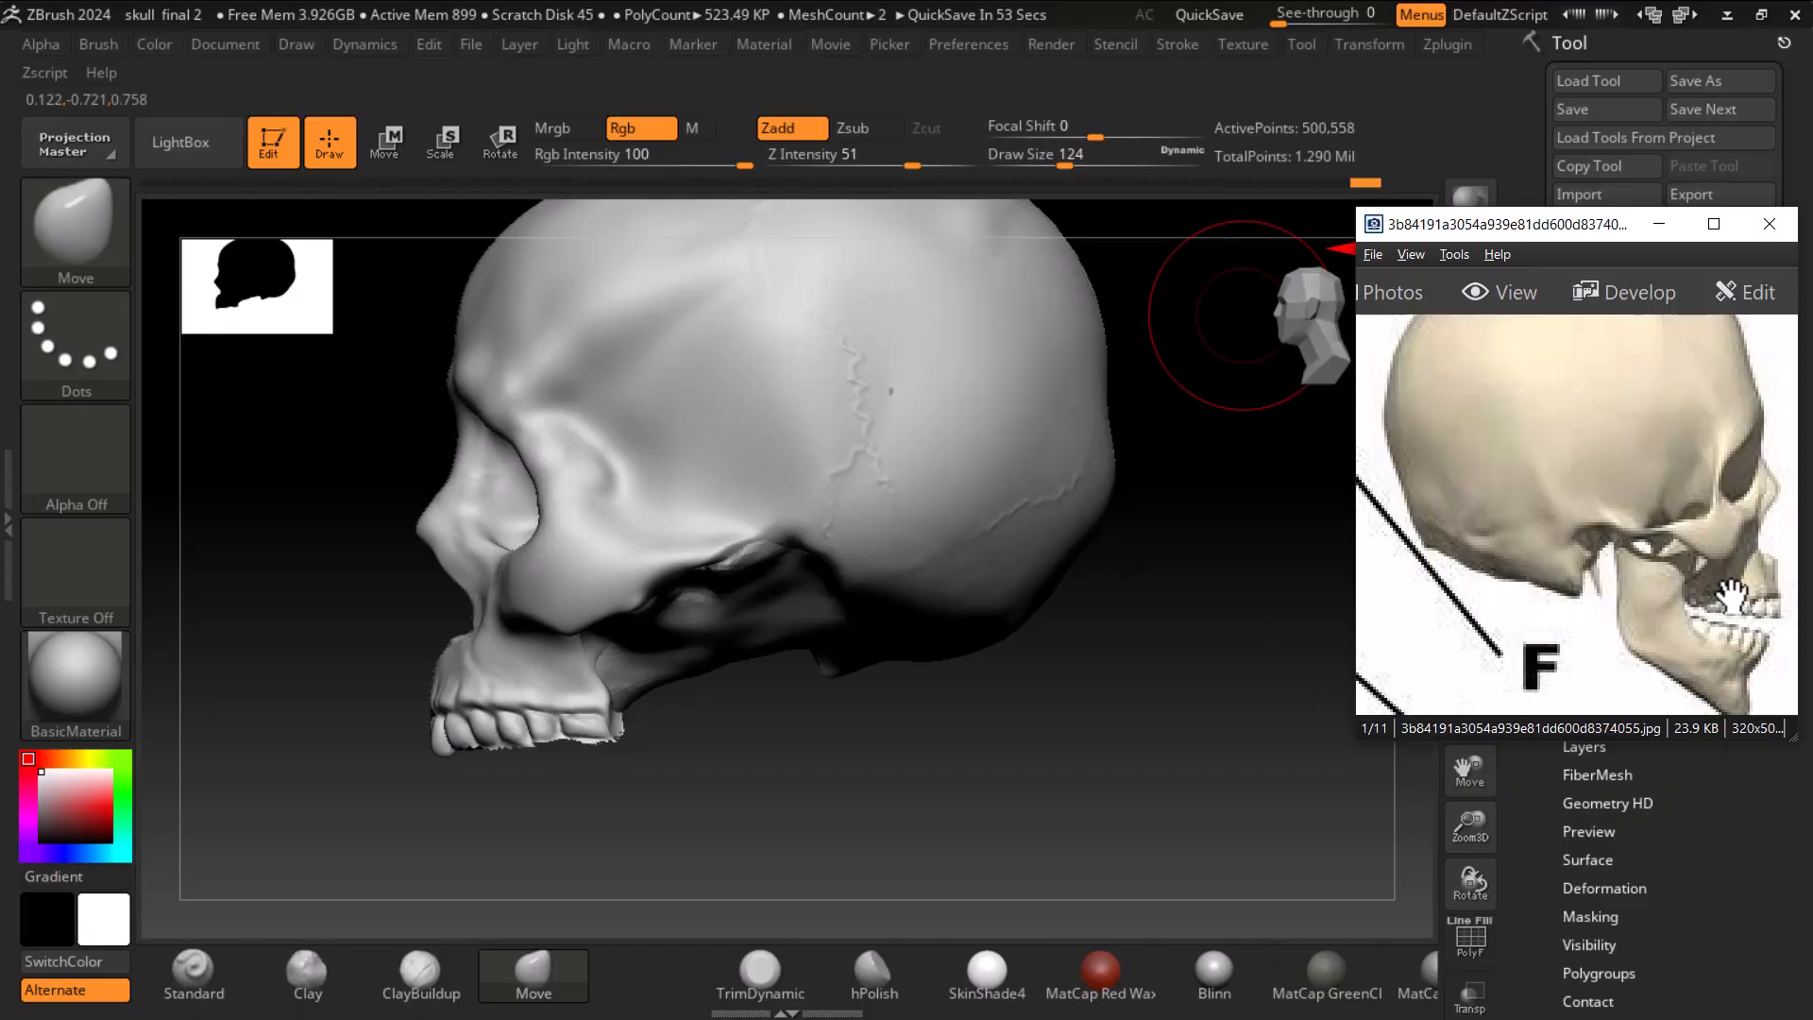
- Pull the upper jaw's front profile slightly forward in side view with the Move brush, reducing the draw size to 84
left_click_drag(1076, 803, 1121, 793)
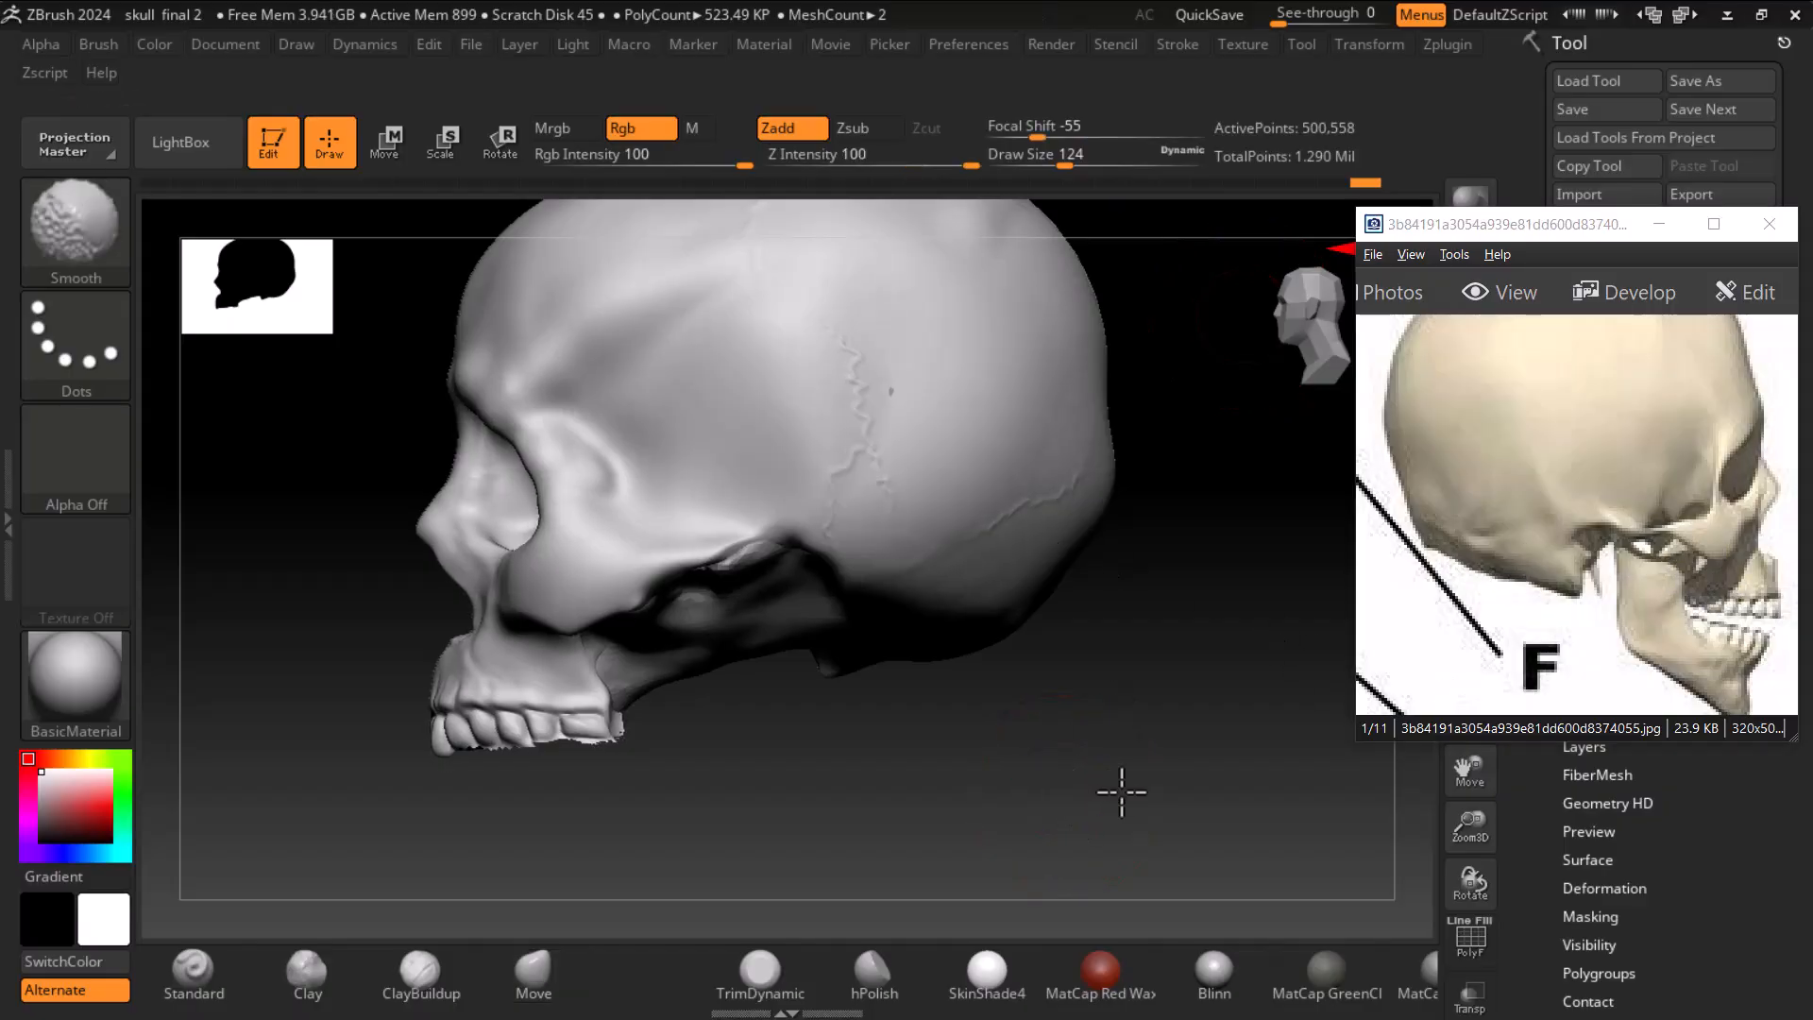
mouse_move(1093, 725)
left_mouse_down("alt")
mouse_move(1146, 680)
mouse_move(1102, 716)
left_mouse_up("alt")
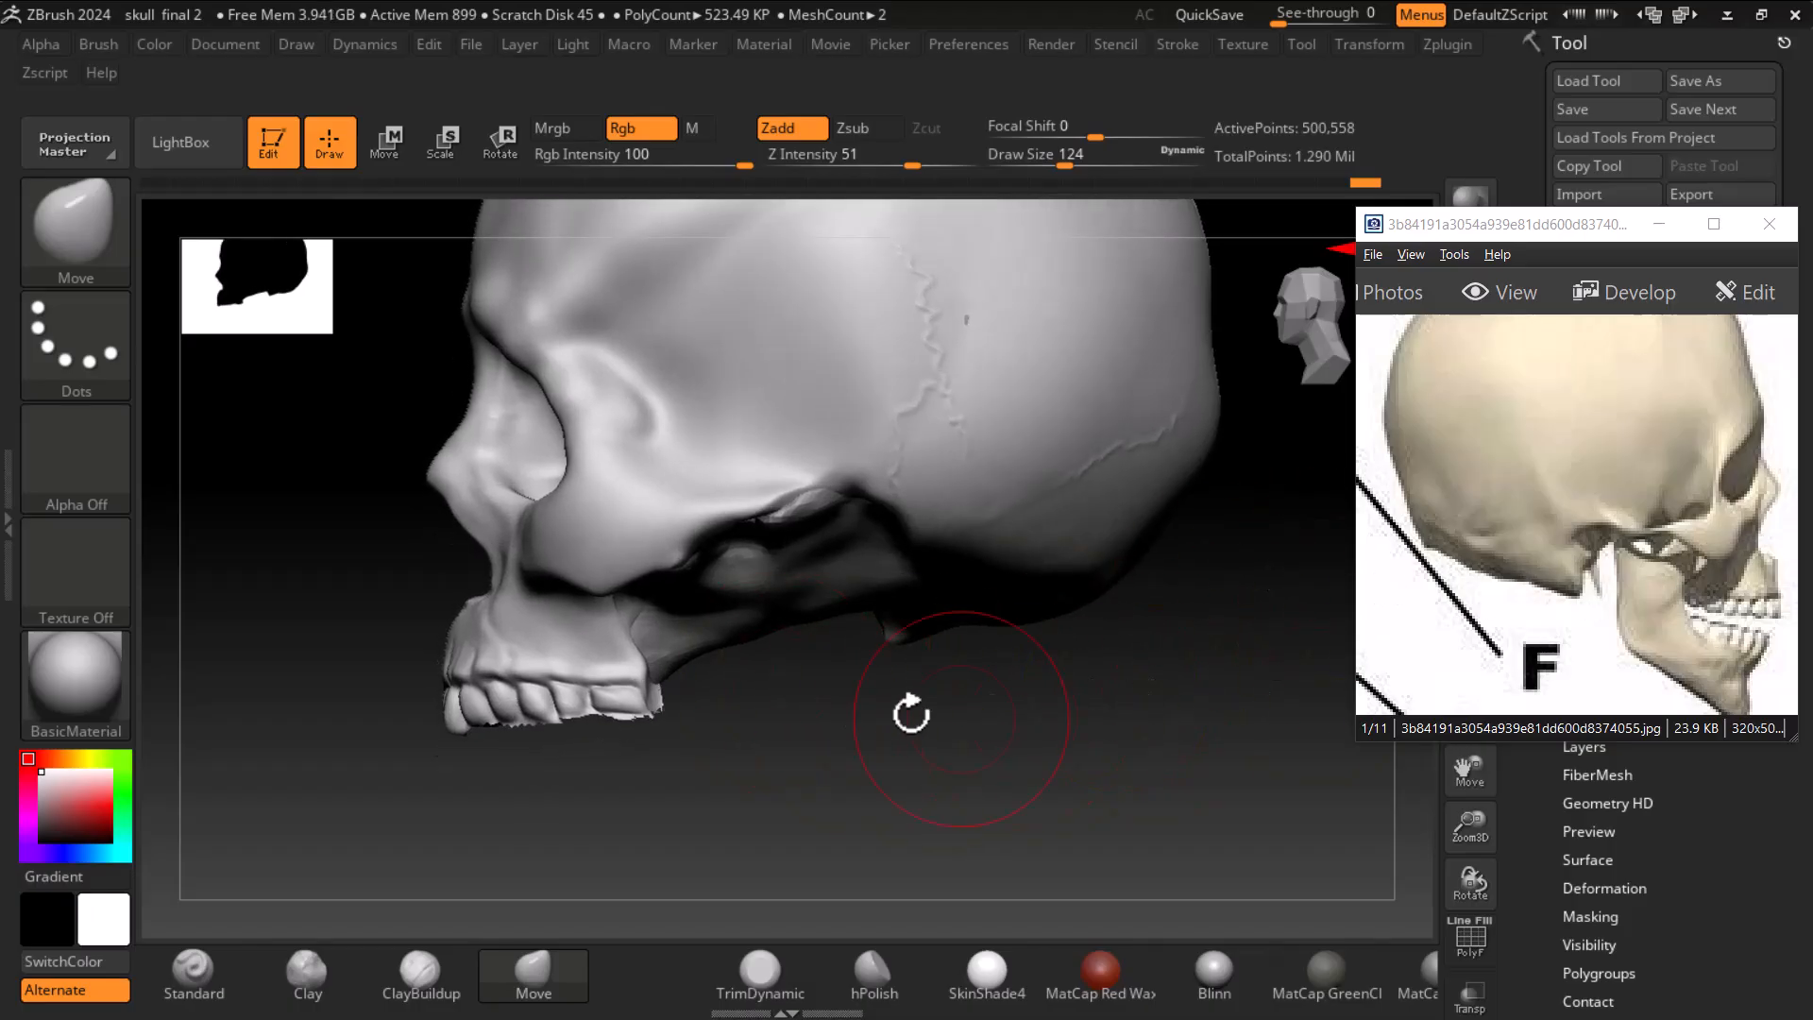
mouse_move(593, 588)
left_mouse_down()
mouse_move(518, 519)
mouse_move(525, 483)
left_mouse_up()
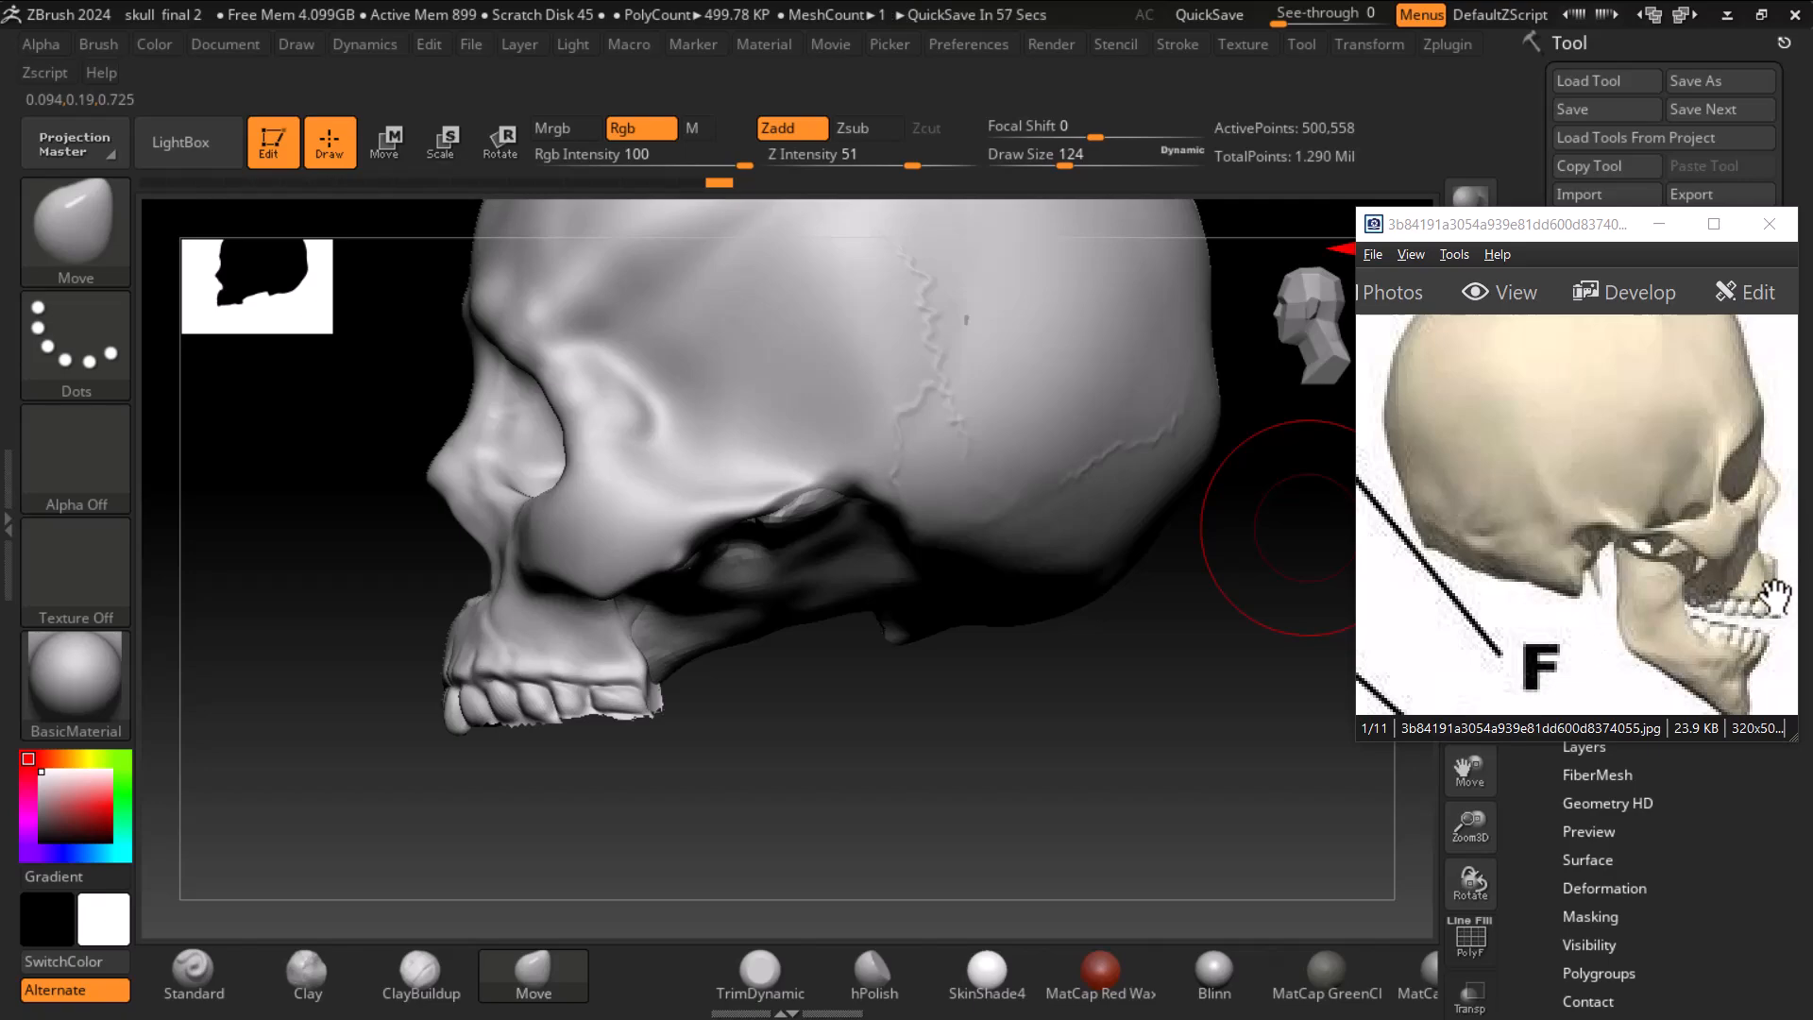
left_click_drag(472, 602, 460, 607)
key("bracketleft")
key("bracketleft")
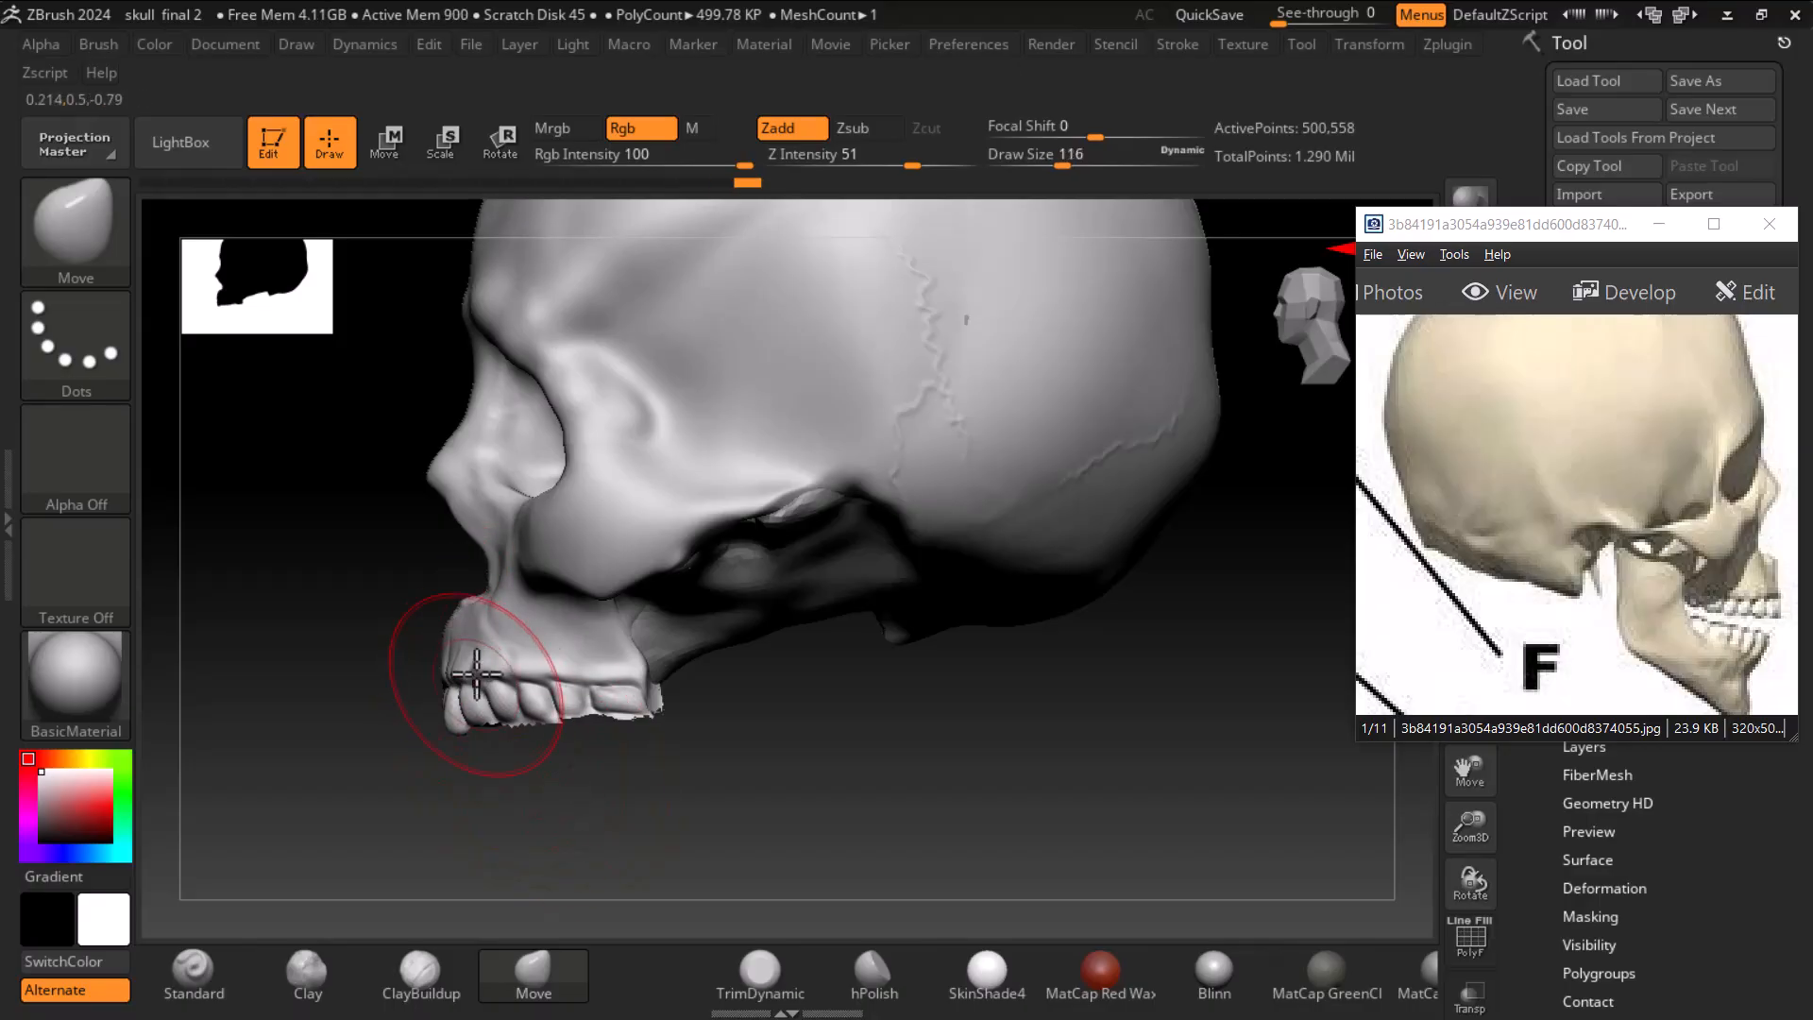
key("bracketleft")
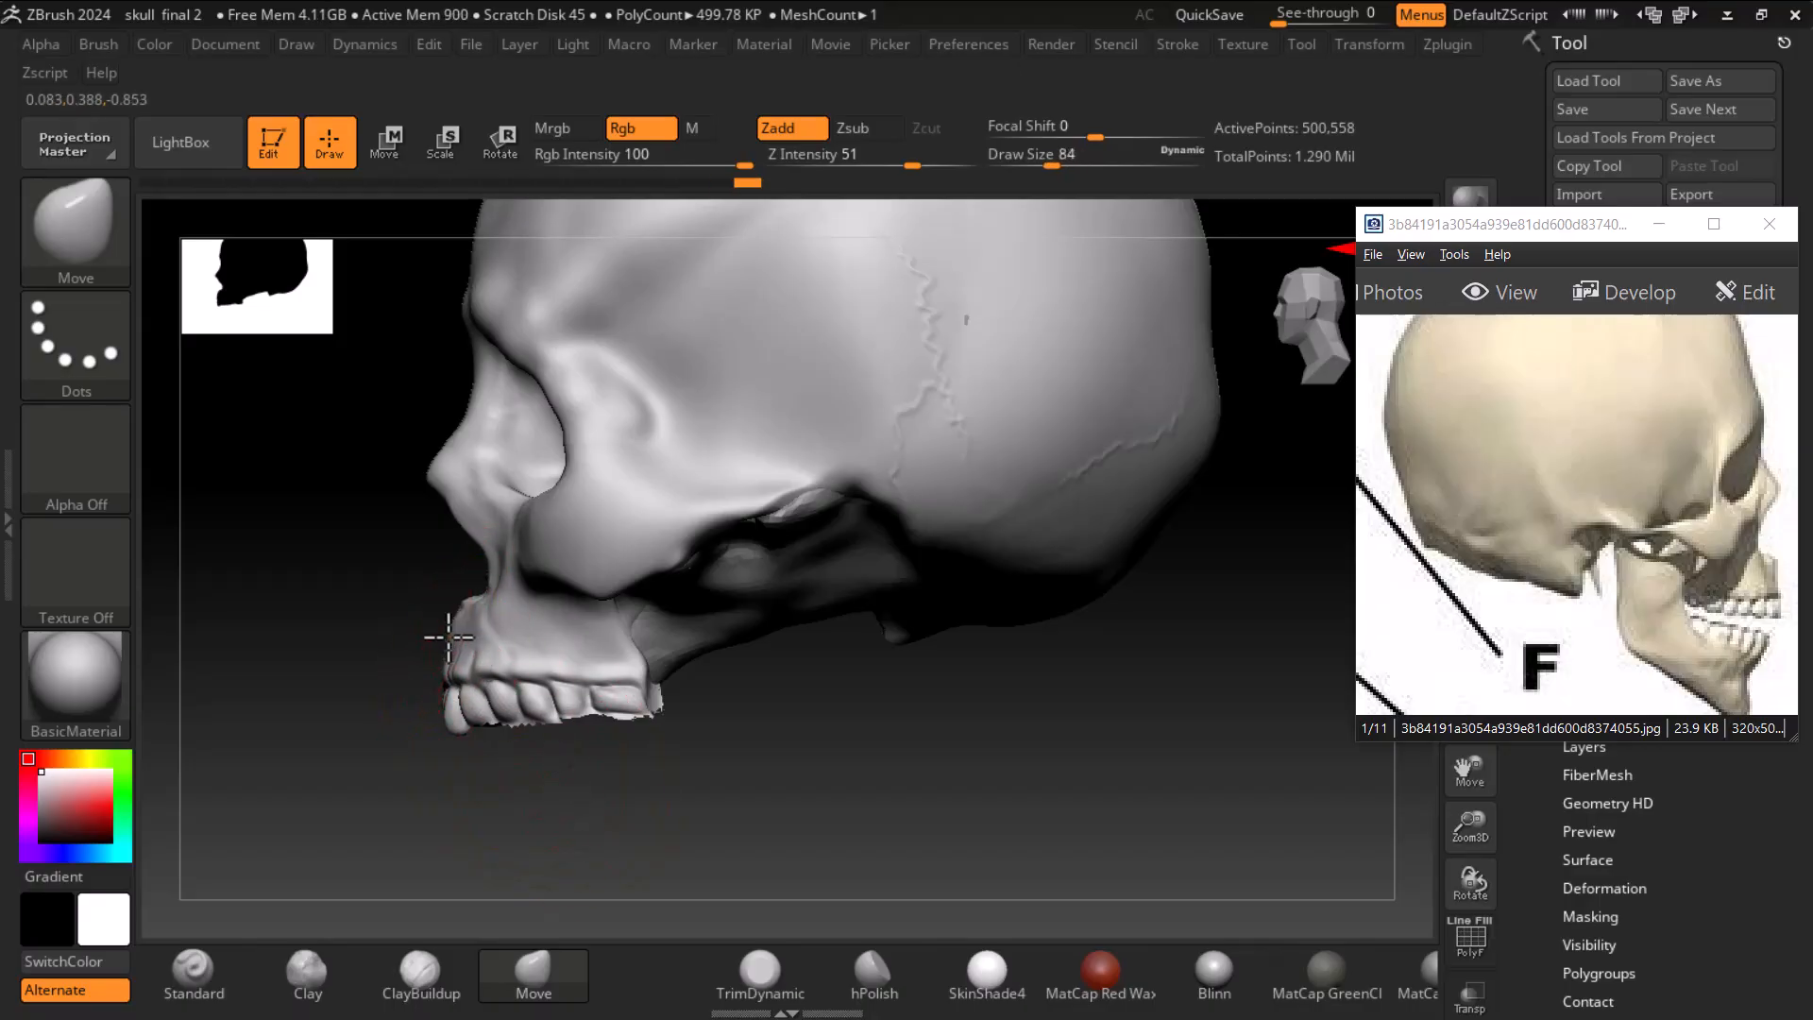
left_click_drag(457, 606, 445, 599)
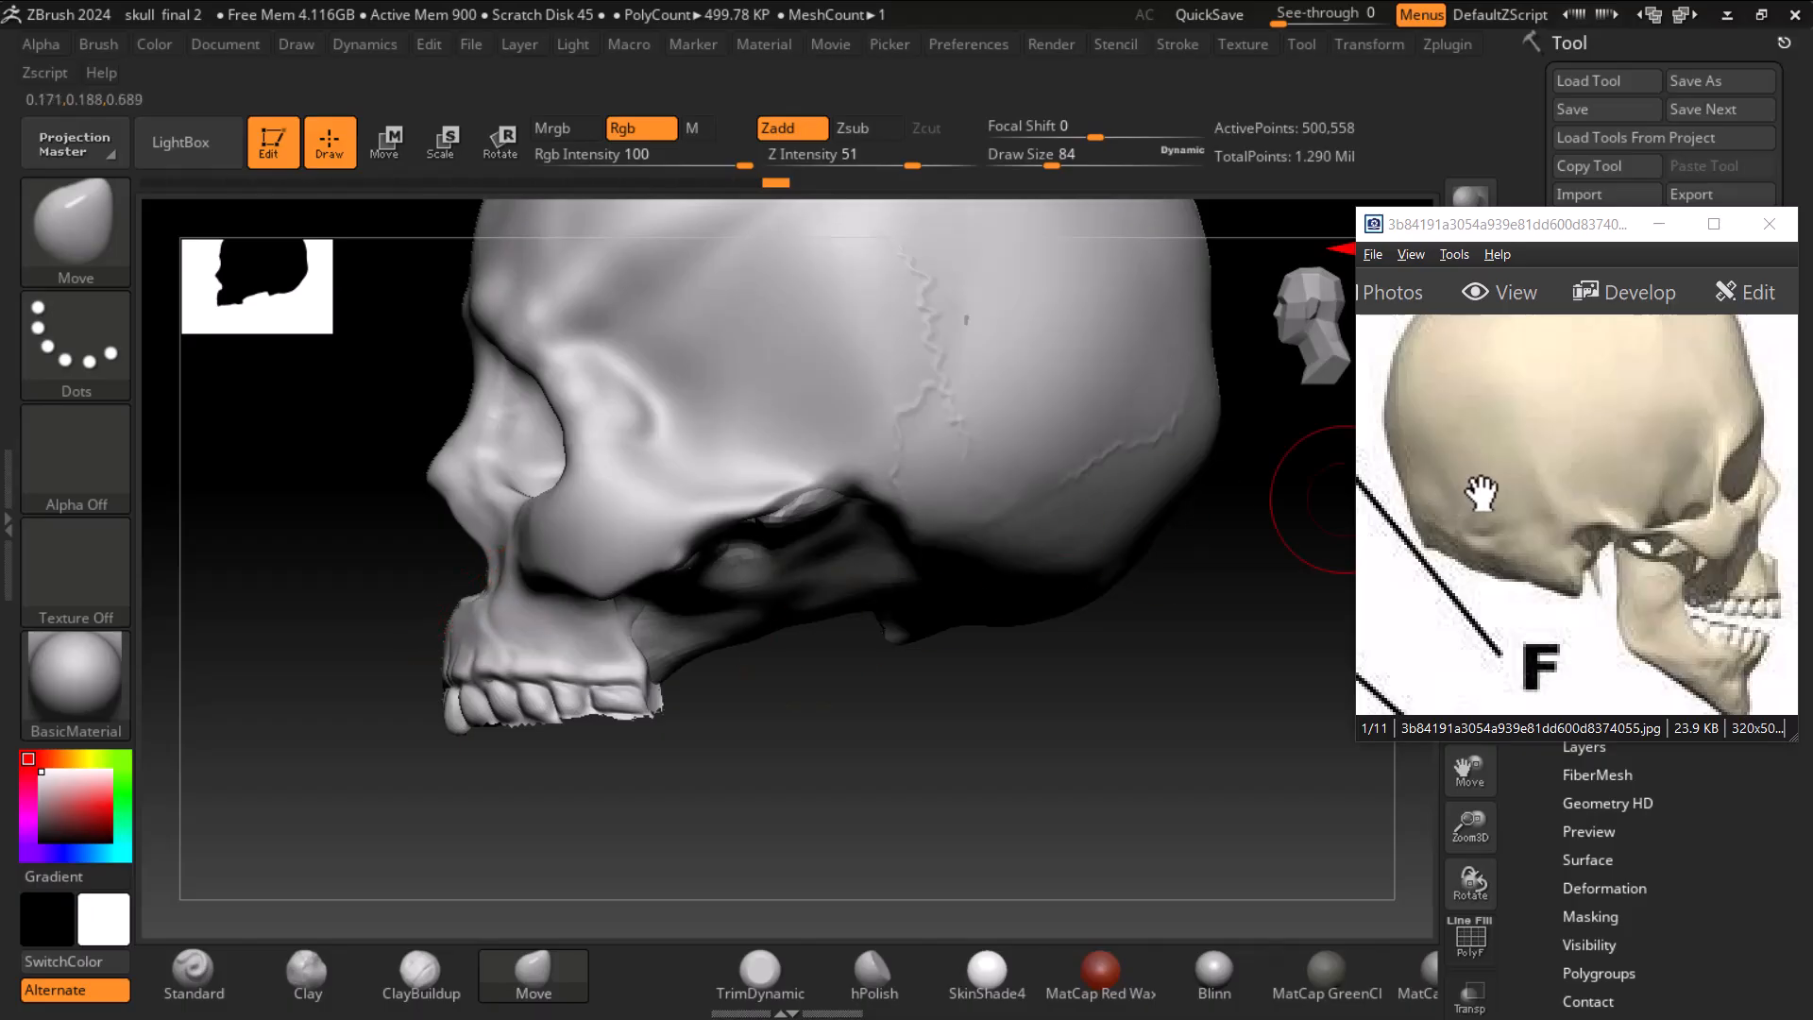
- Examine the sculpt from the front and three-quarter view against the female skull's front view in the reference
left_click_drag(1173, 740, 1227, 752)
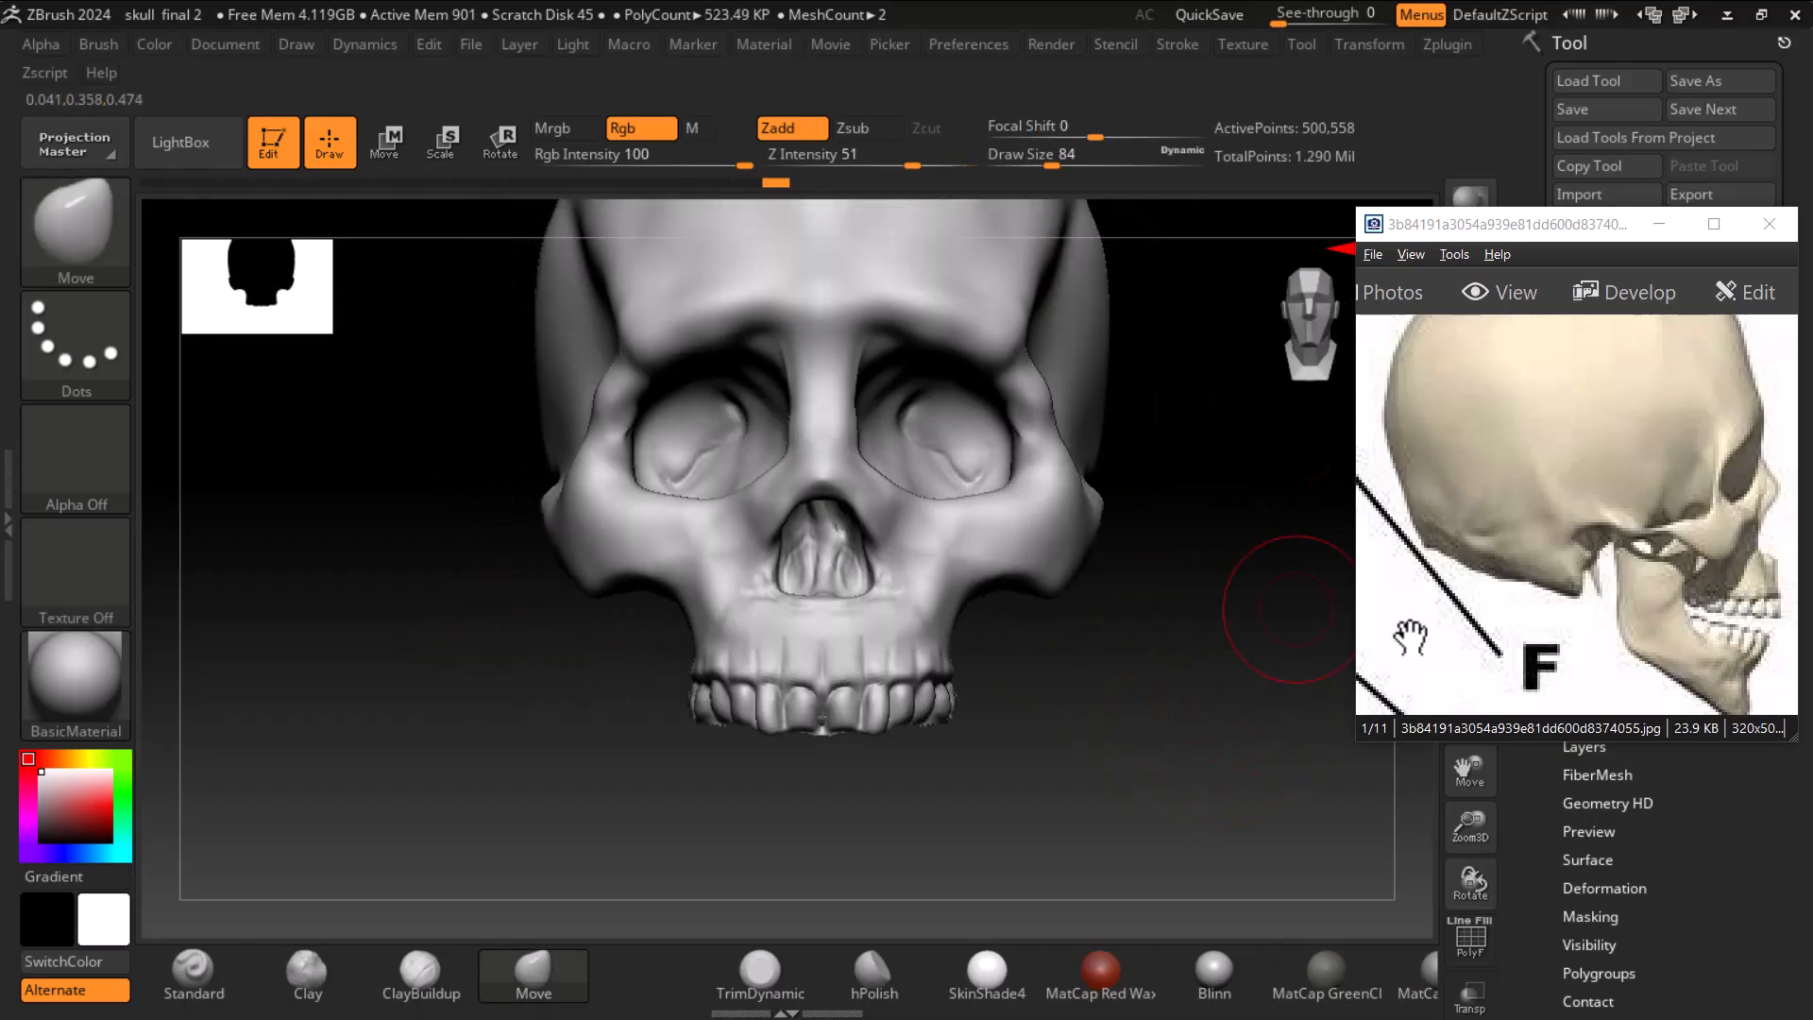
scroll(1549, 538, "up", 3)
scroll(1544, 535, "down", 2)
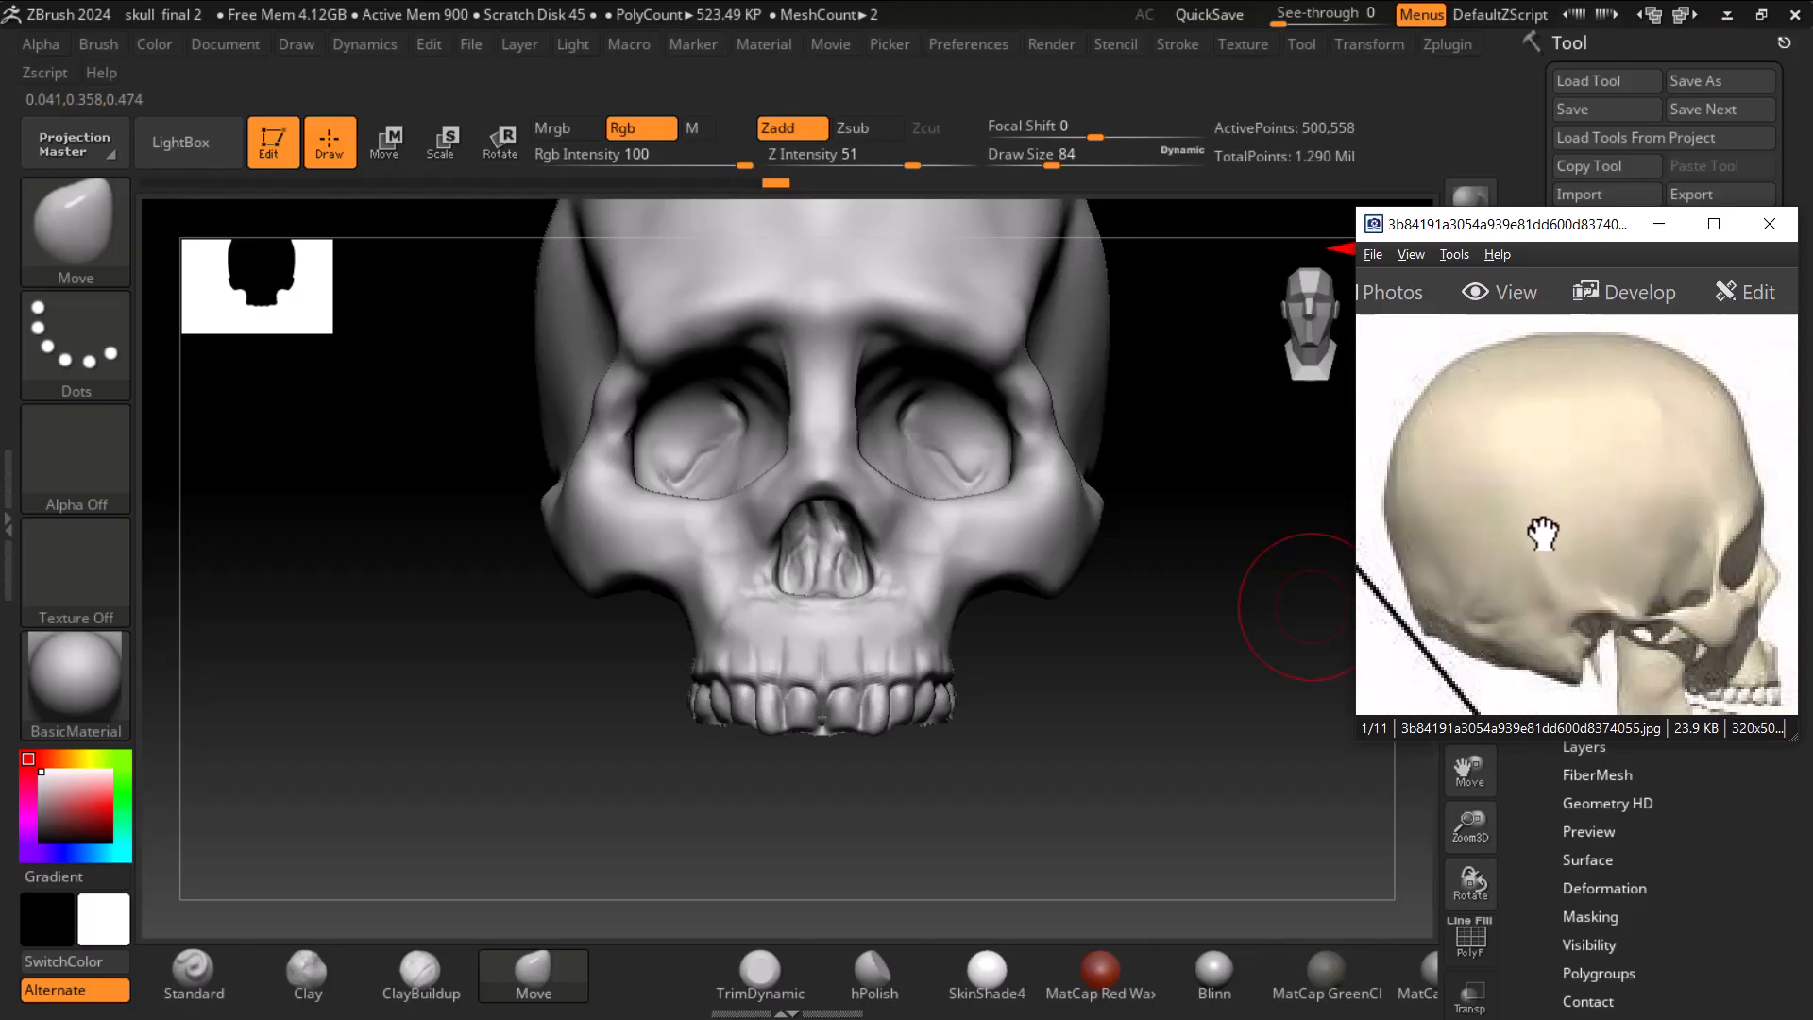
left_click_drag(1711, 597, 1645, 694)
left_click_drag(1062, 669, 1234, 782)
left_click_drag(1714, 491, 1718, 642)
mouse_move(1229, 796)
left_mouse_down()
mouse_move(1168, 826)
mouse_move(1124, 712)
left_mouse_up()
key("shift")
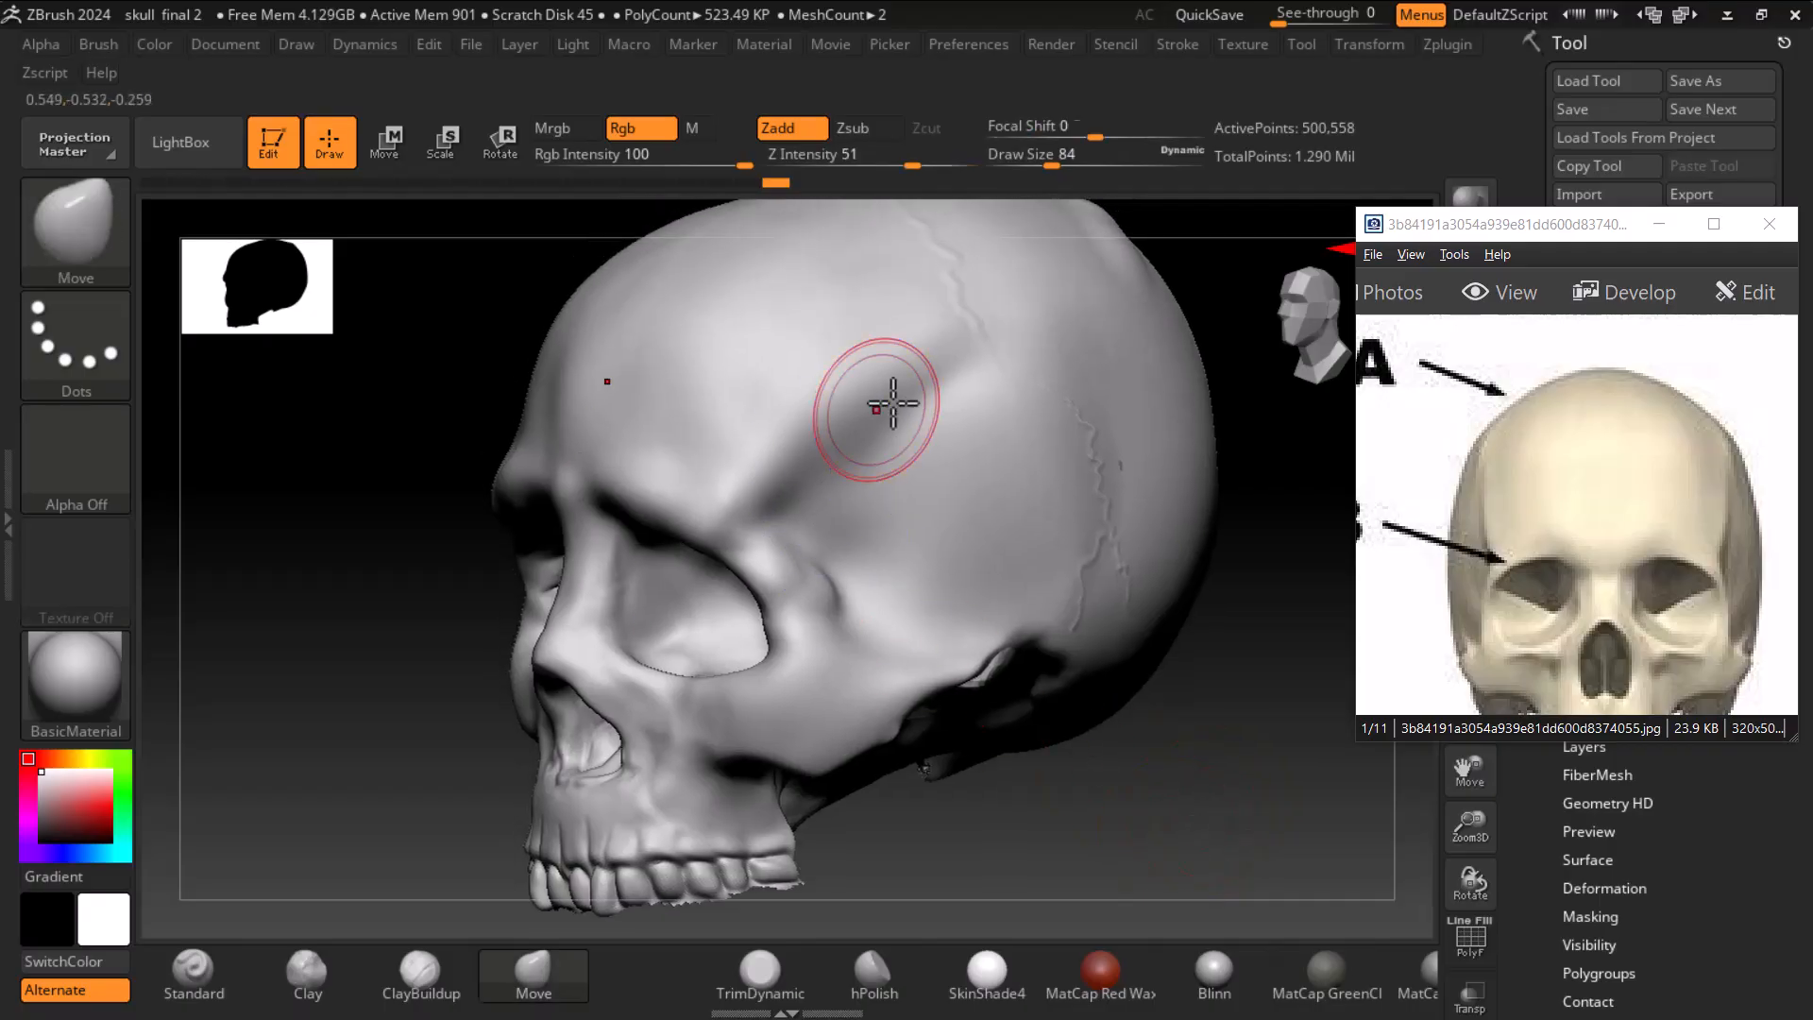
- Fill out the temple behind the brow ridge with the ClayBuildup brush at draw size 84 and smooth the surface
left_click(422, 969)
mouse_move(861, 421)
left_mouse_down()
mouse_move(862, 465)
mouse_move(935, 438)
mouse_move(895, 519)
mouse_move(877, 500)
mouse_move(957, 434)
left_mouse_up()
mouse_move(963, 519)
left_mouse_down()
mouse_move(959, 608)
mouse_move(989, 439)
mouse_move(1018, 474)
mouse_move(1000, 513)
mouse_move(869, 445)
mouse_move(986, 580)
left_mouse_up()
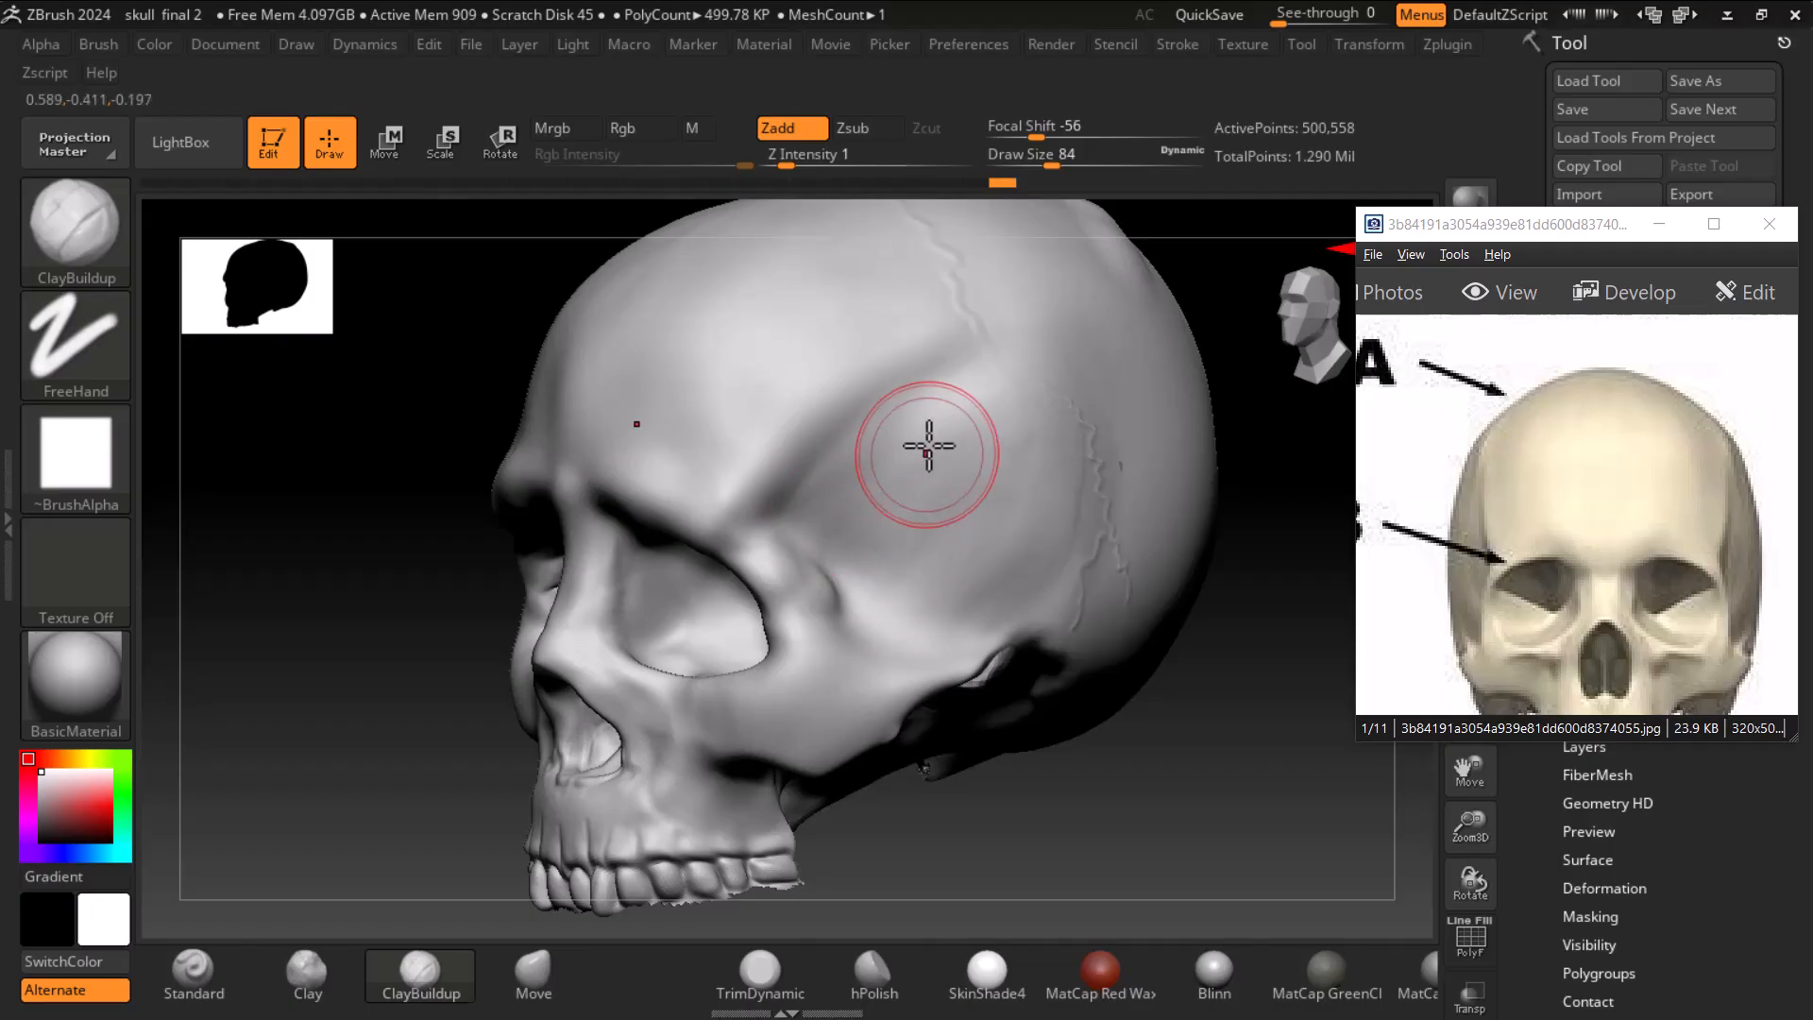
left_click_drag(1153, 660, 1238, 715)
left_click_drag(1040, 494, 1029, 590, "shift")
- Refine the outer rims of the eye sockets with the ClayBuildup brush at draw size 44 and smooth them
left_click_drag(1133, 710, 1246, 751)
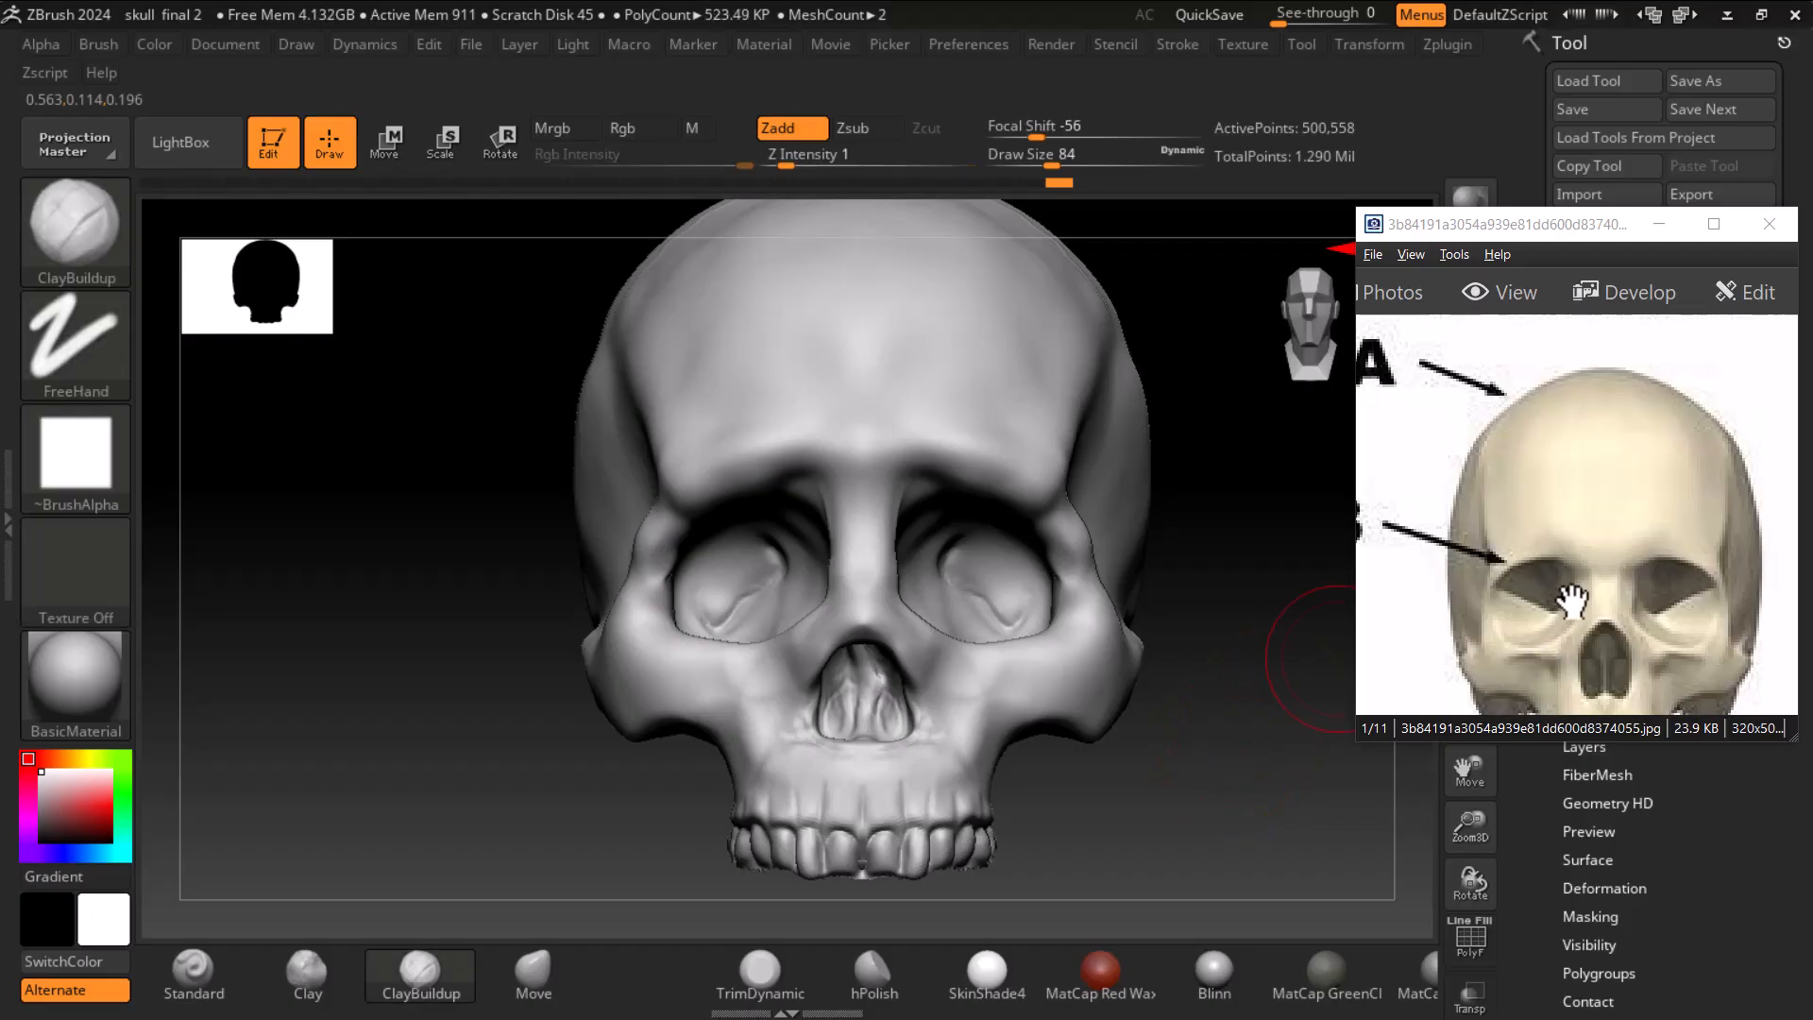
key("bracketleft")
key("bracketleft")
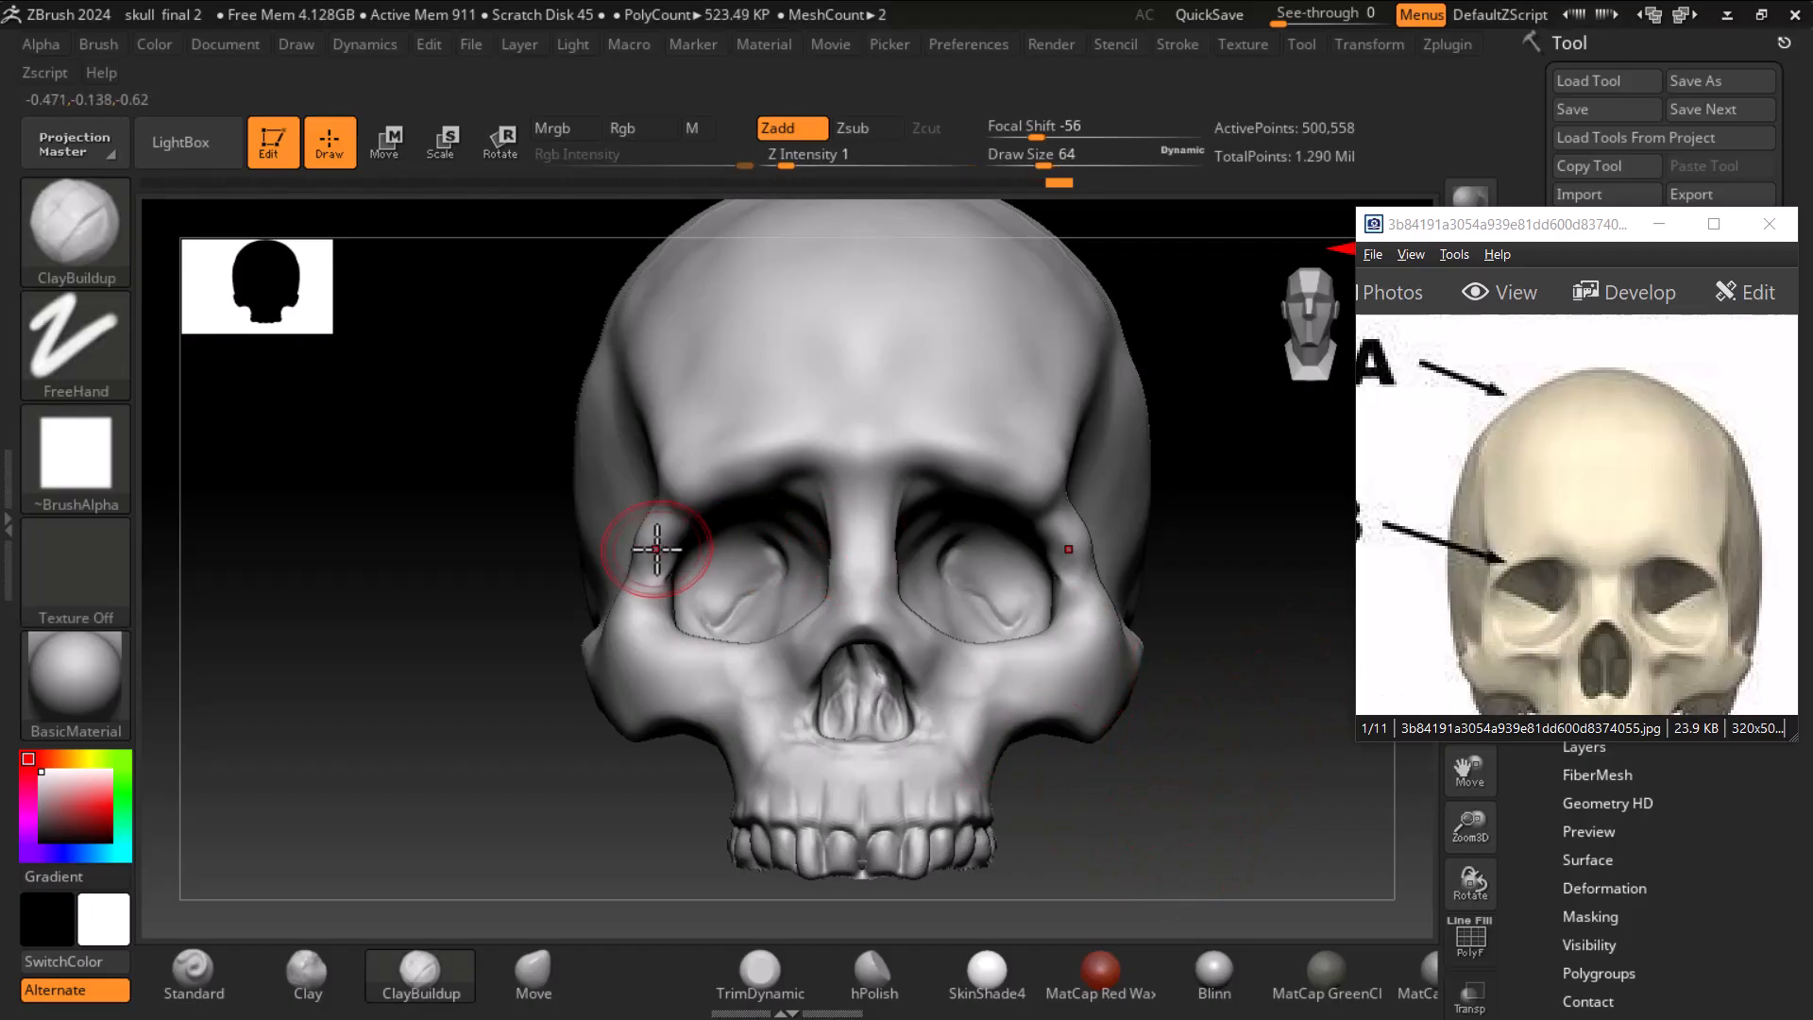
key("shift")
mouse_move(1218, 725)
left_mouse_down()
mouse_move(1234, 715)
mouse_move(1133, 767)
left_mouse_up()
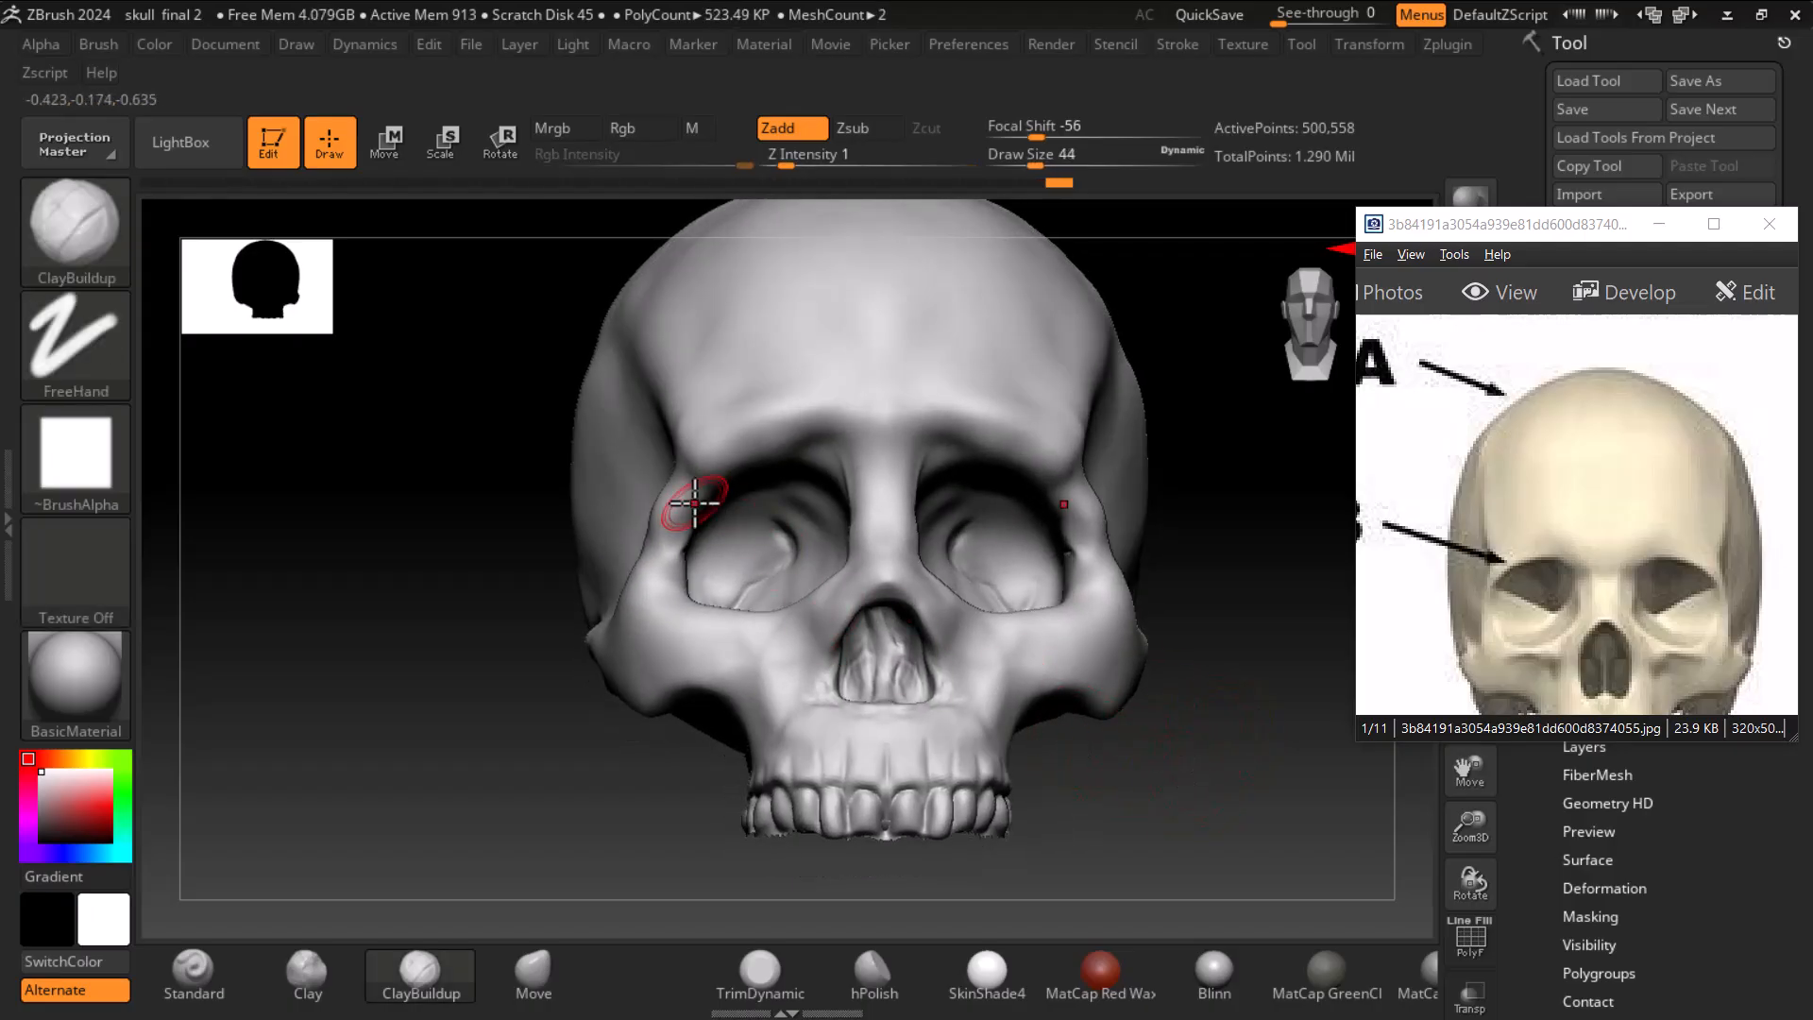
key("alt")
key("shift")
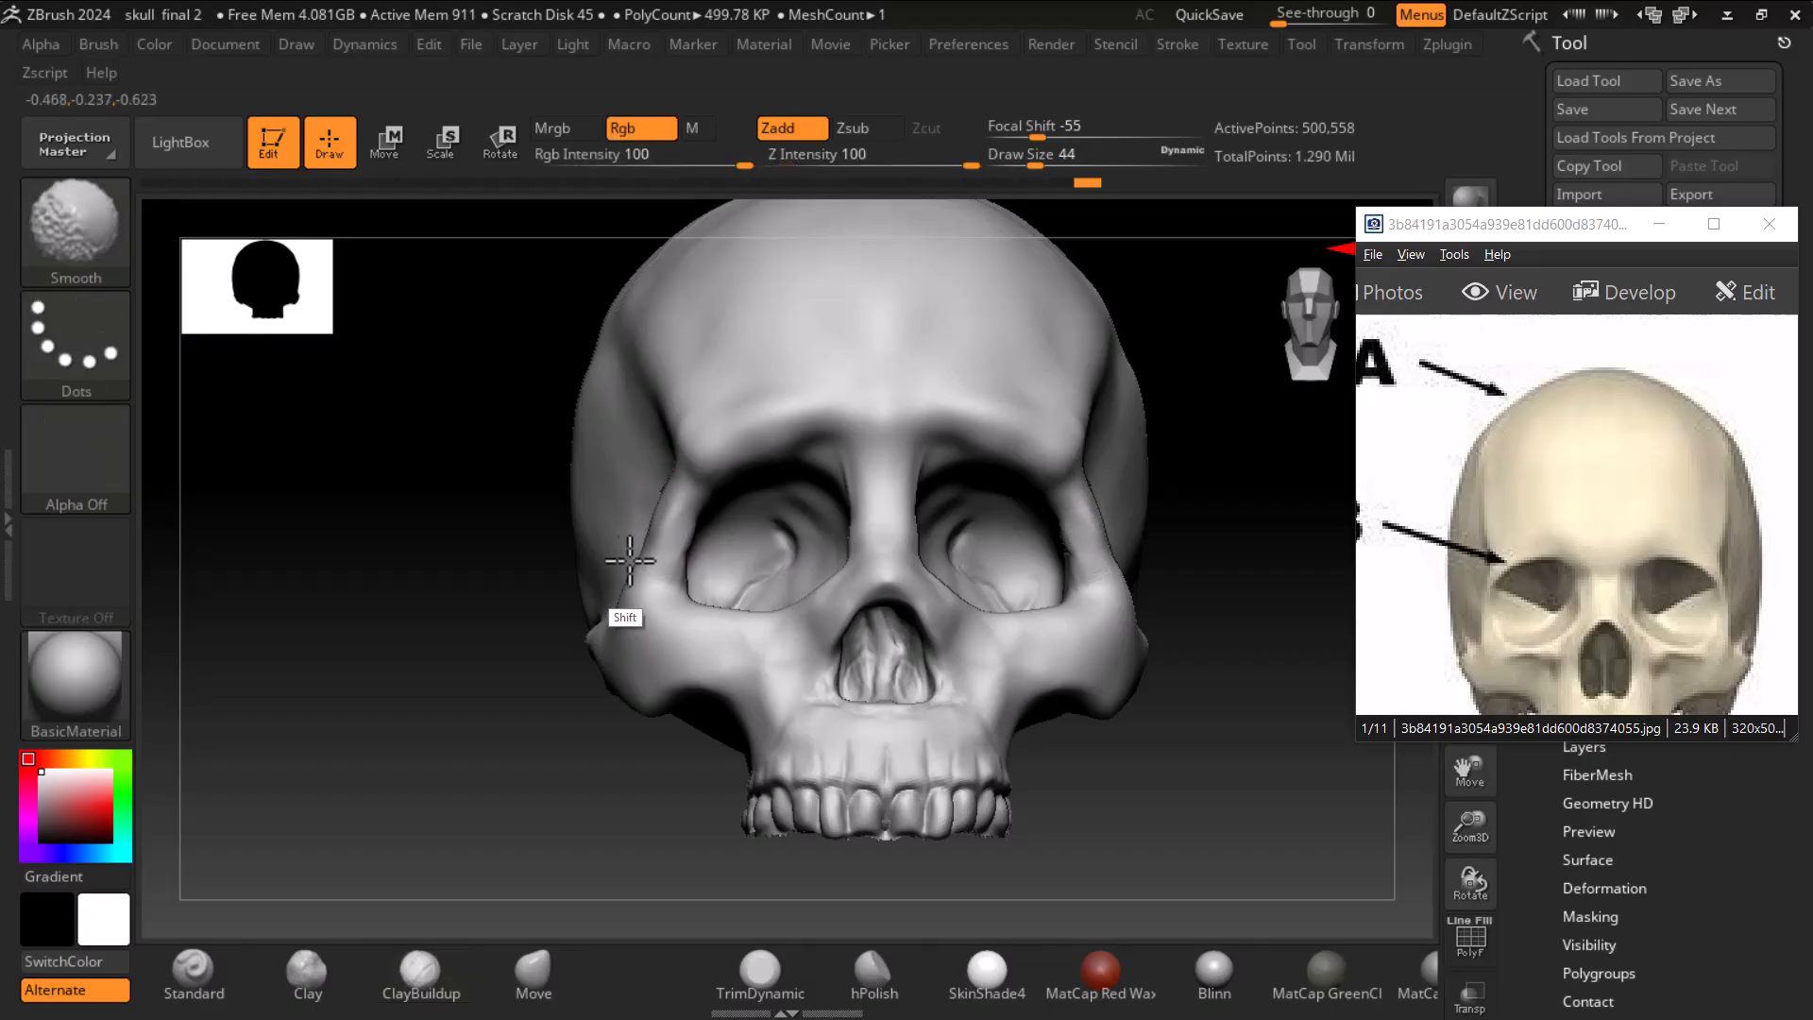
- Reshape the brow's outer corners and the outer eye-socket rims in front view with the Move brush, enlarging the draw size from 84 to 136
left_click_drag(1341, 715, 1259, 809)
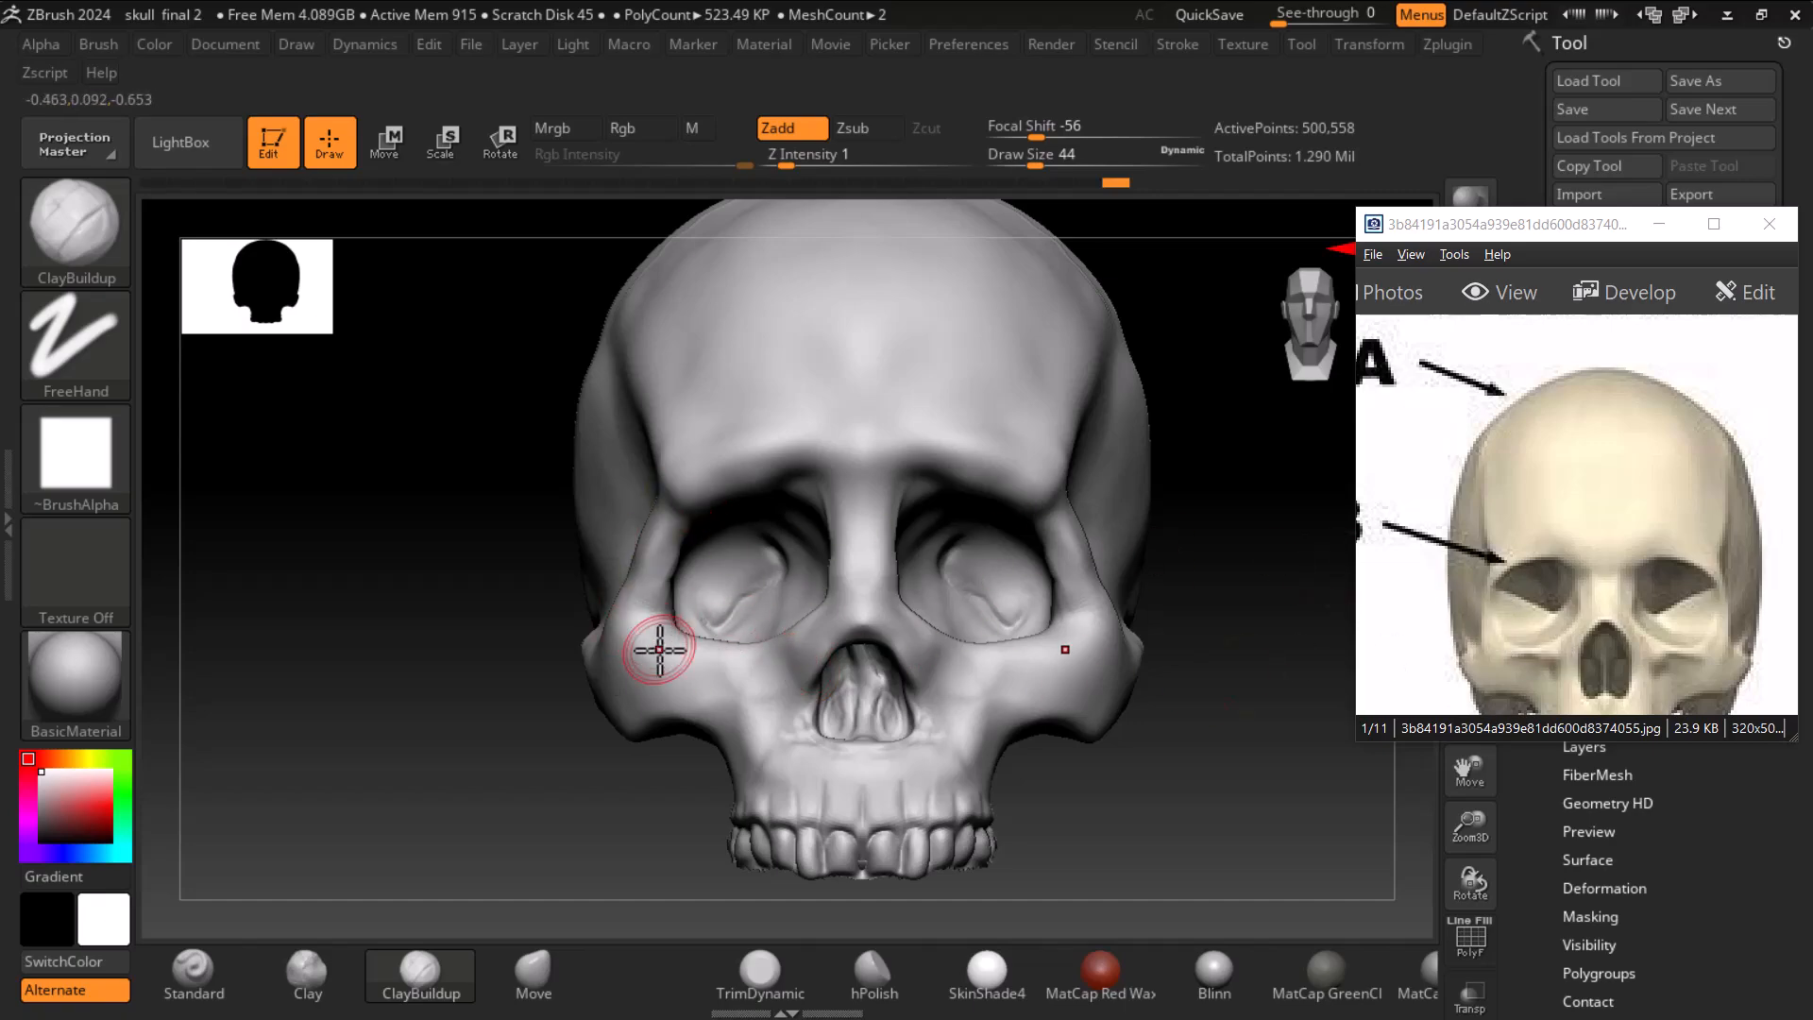
left_click(581, 959)
key("bracketright")
key("bracketright")
key("bracketright")
key("bracketright")
key("bracketright")
key("bracketright")
key("bracketright")
key("bracketright")
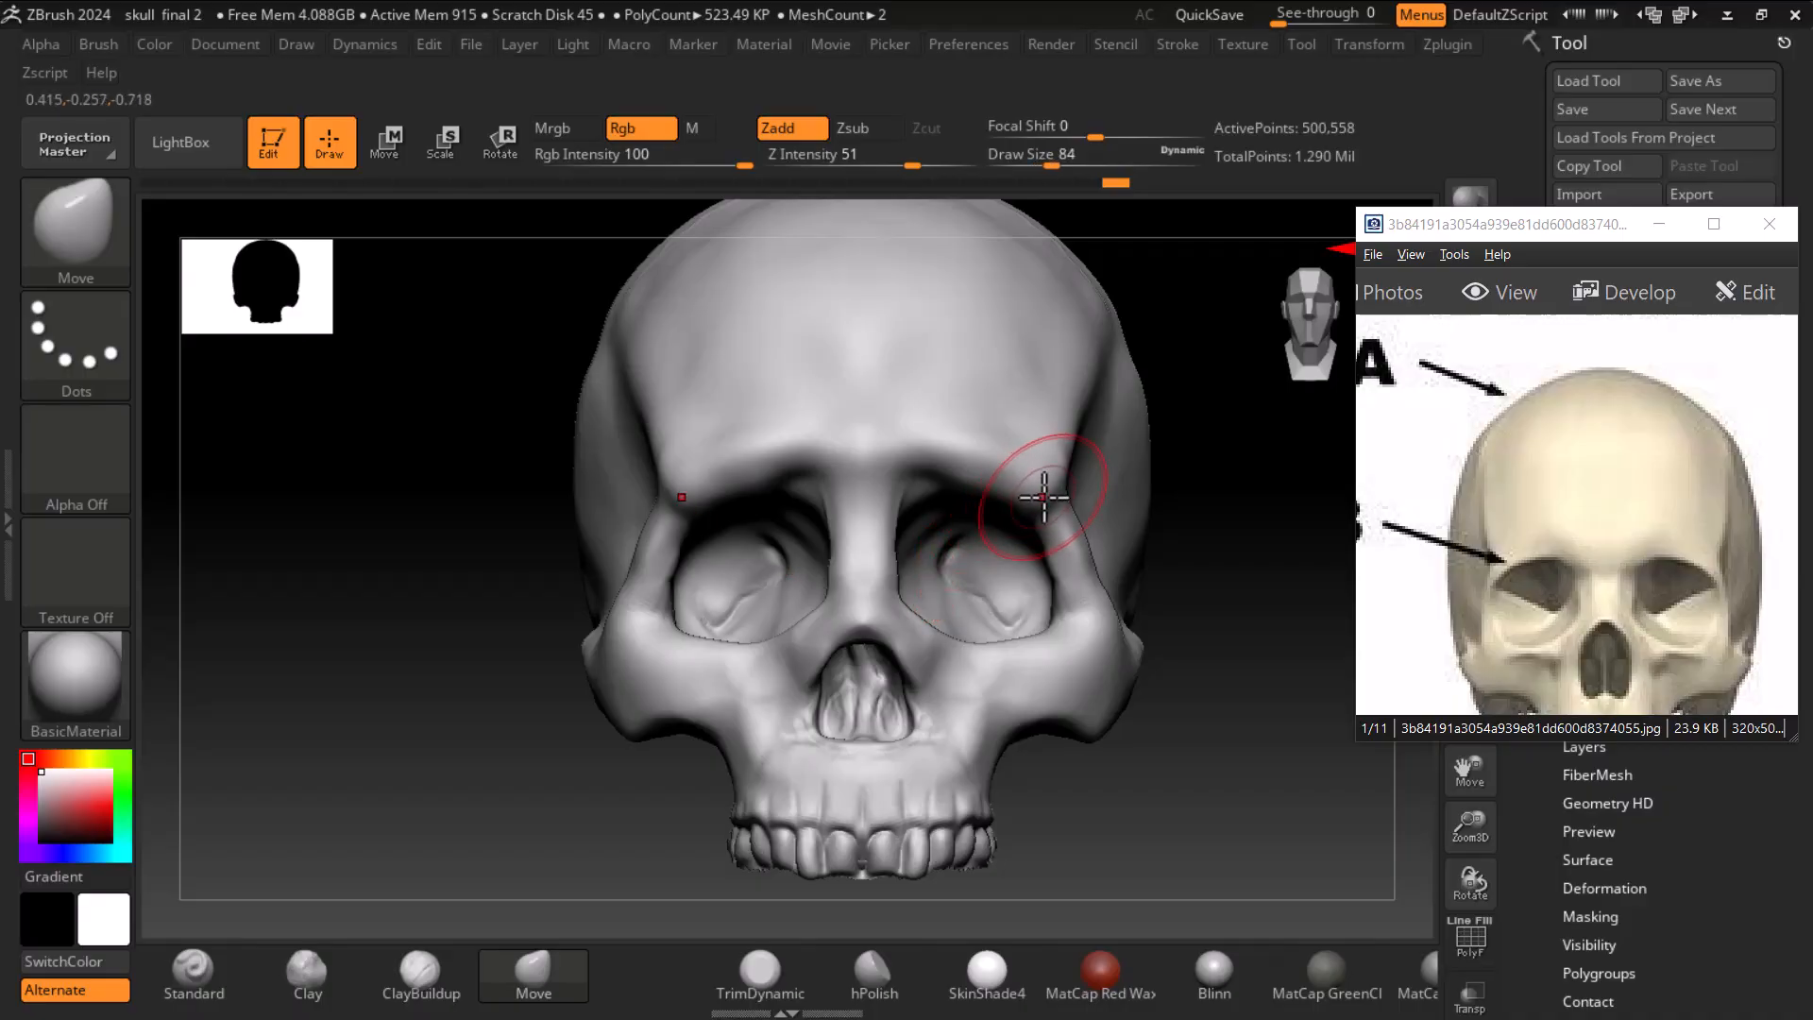
mouse_move(1065, 528)
left_mouse_down()
mouse_move(1077, 462)
mouse_move(1096, 619)
left_mouse_up()
left_click_drag(660, 444, 650, 621)
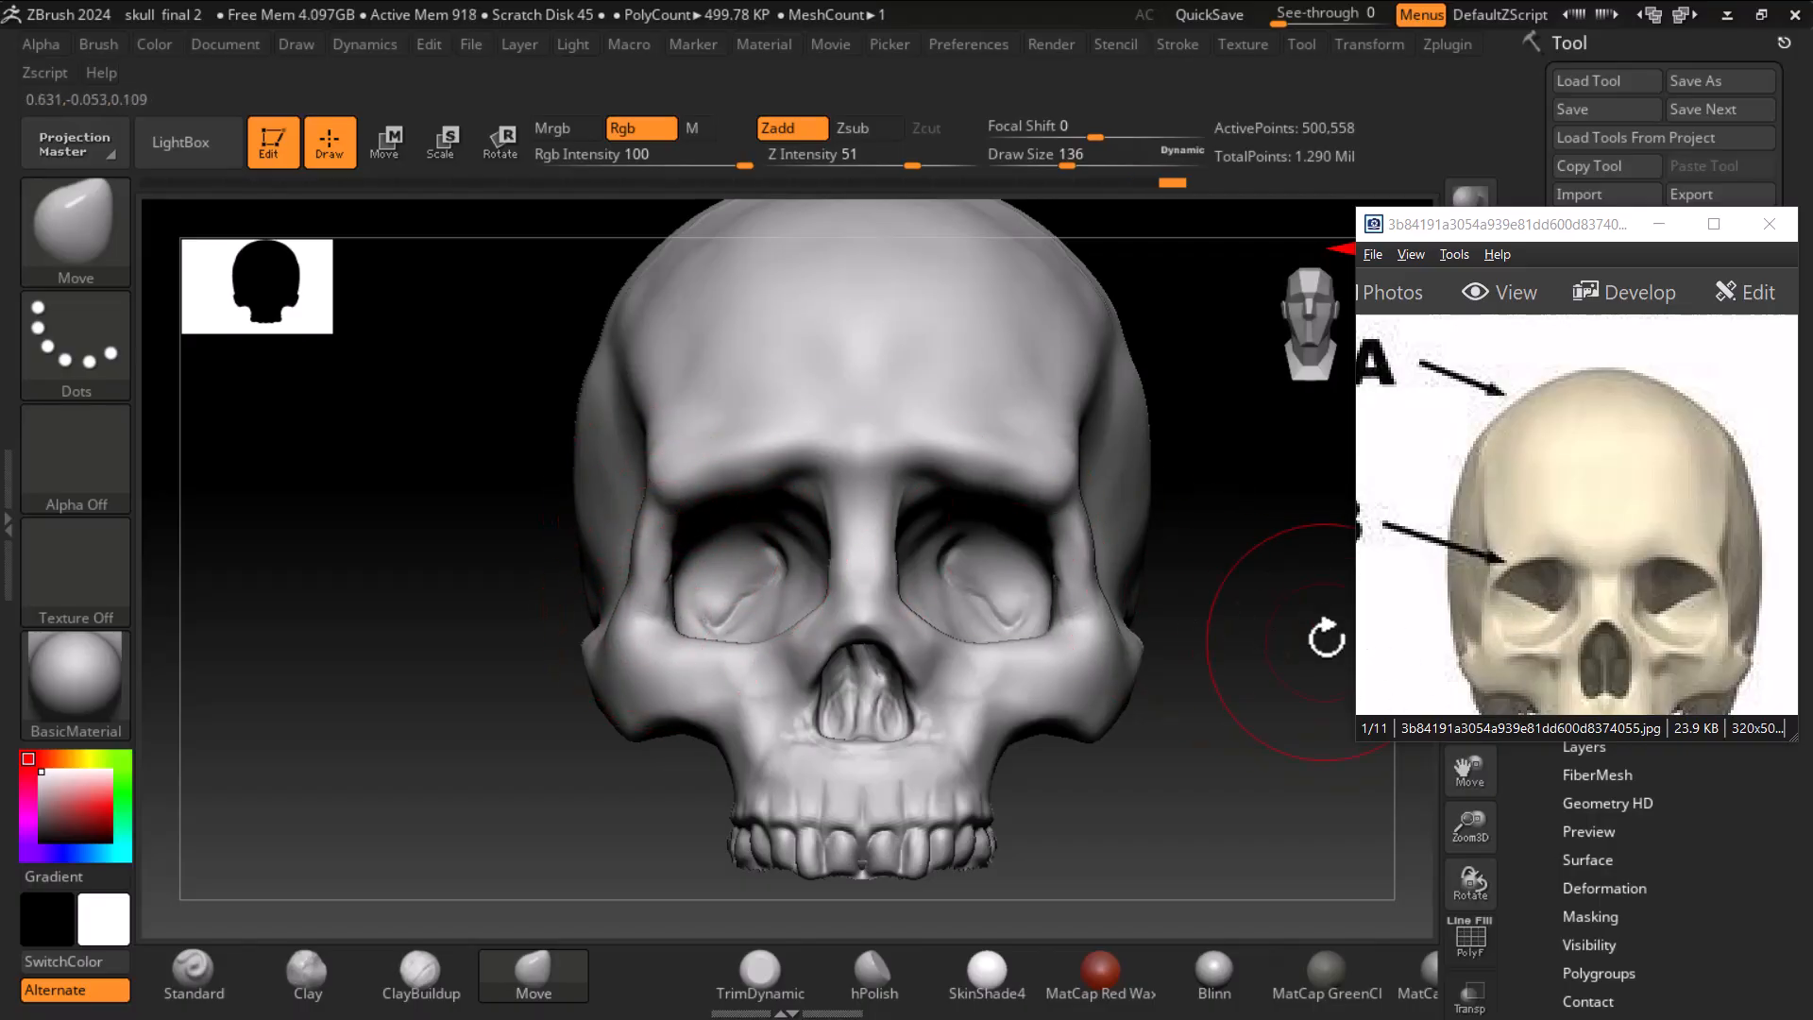
- Build up the temple hollow beside the eye socket with ClayBuildup strokes at draw size 76
left_click_drag(1275, 826, 1208, 821)
left_click(463, 965)
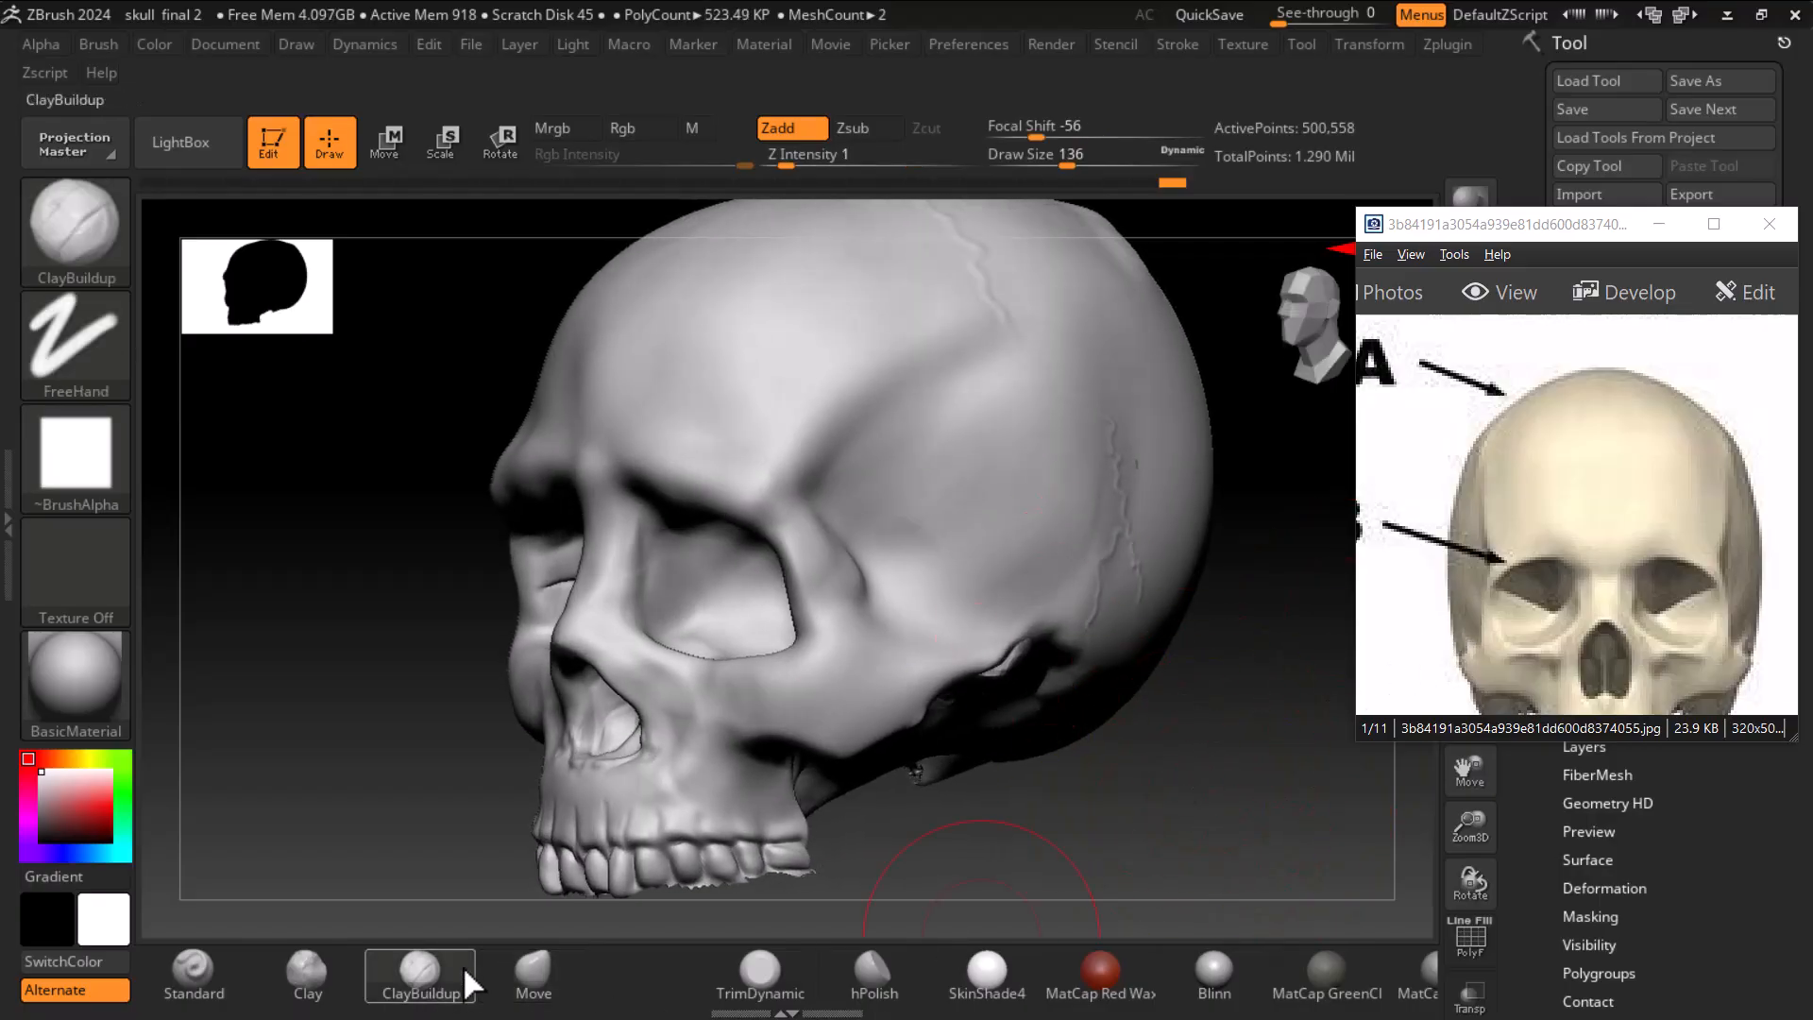
key("bracketleft")
key("bracketleft")
key("bracketleft")
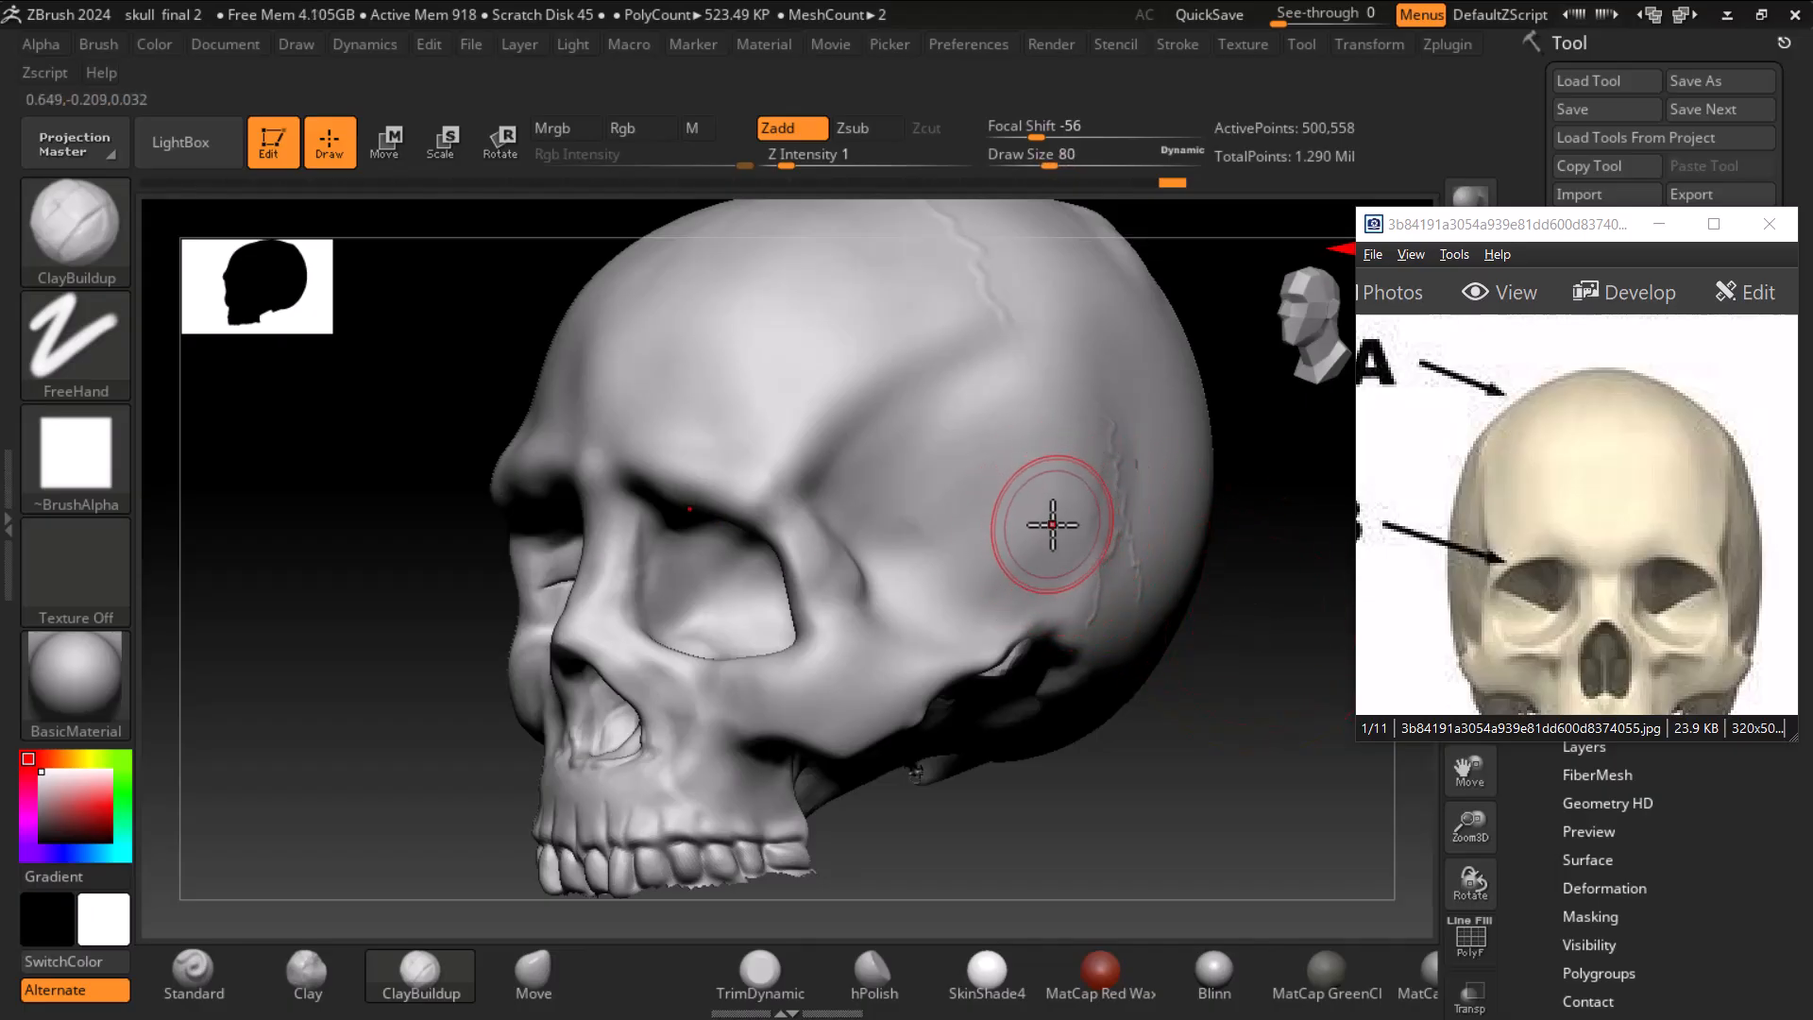
key("shift")
key("shift+f")
key("shift+f")
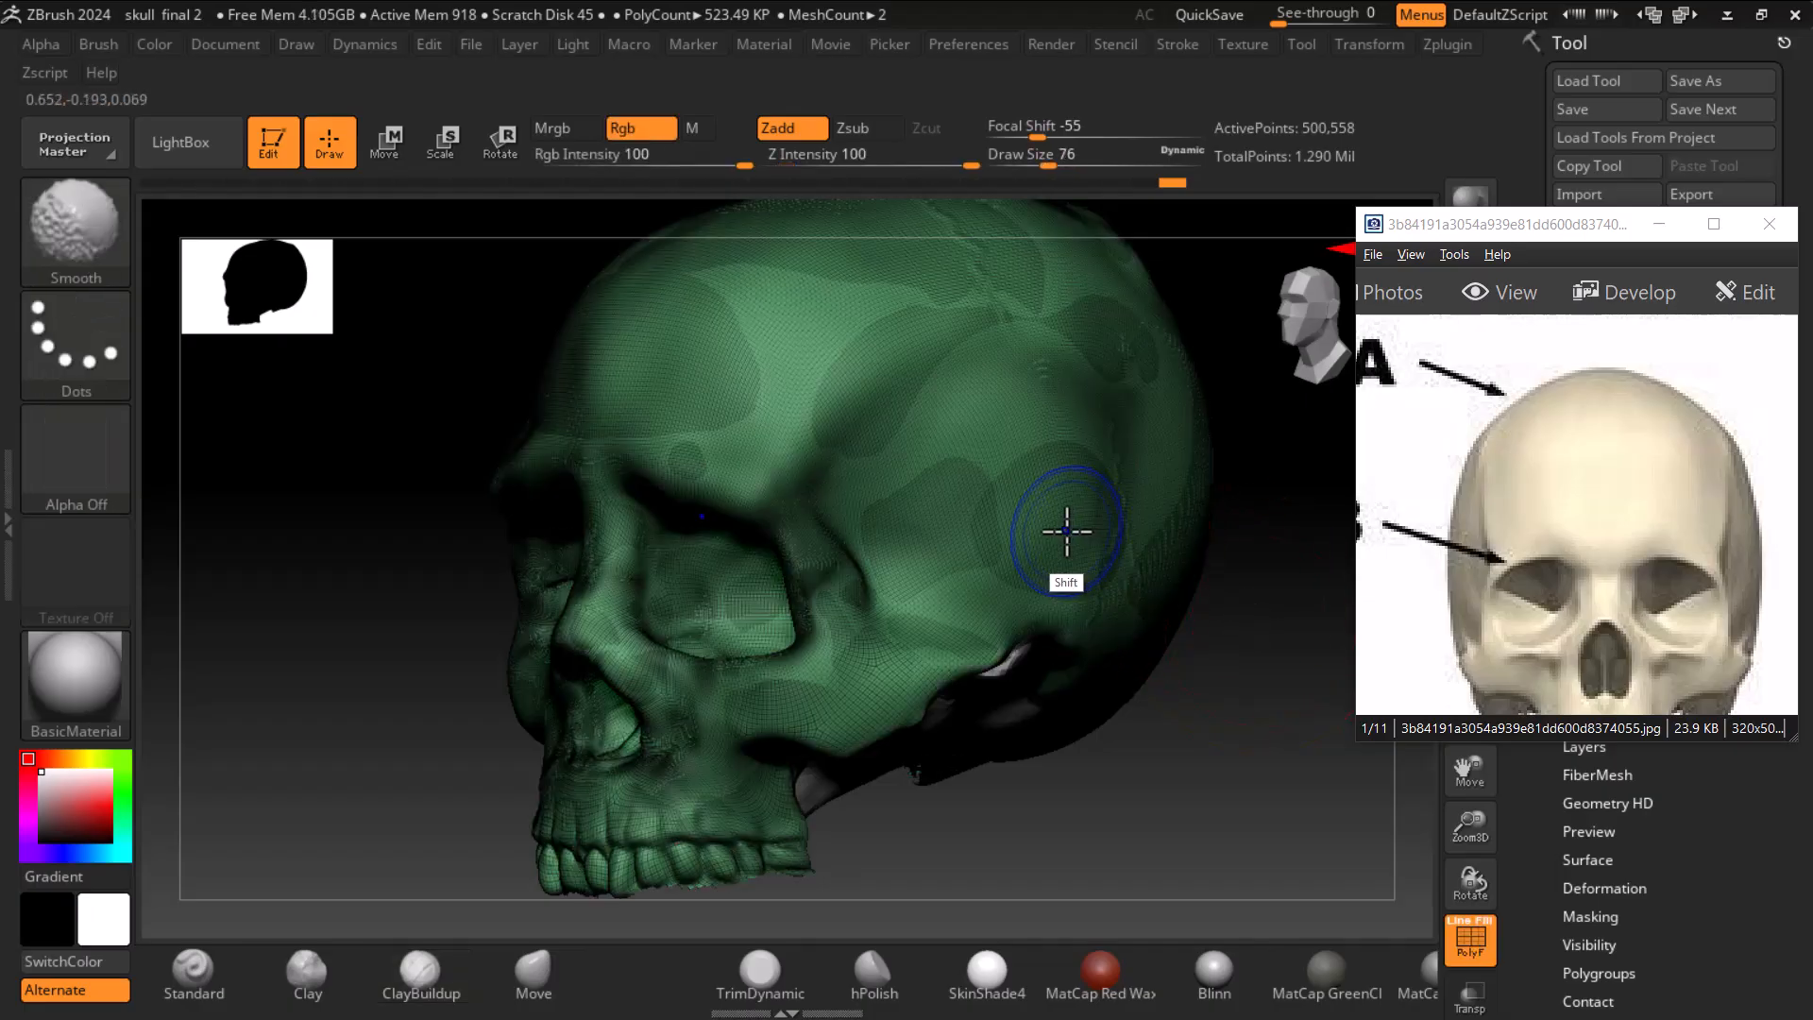
mouse_move(899, 520)
left_mouse_down()
mouse_move(906, 476)
mouse_move(925, 567)
left_mouse_up()
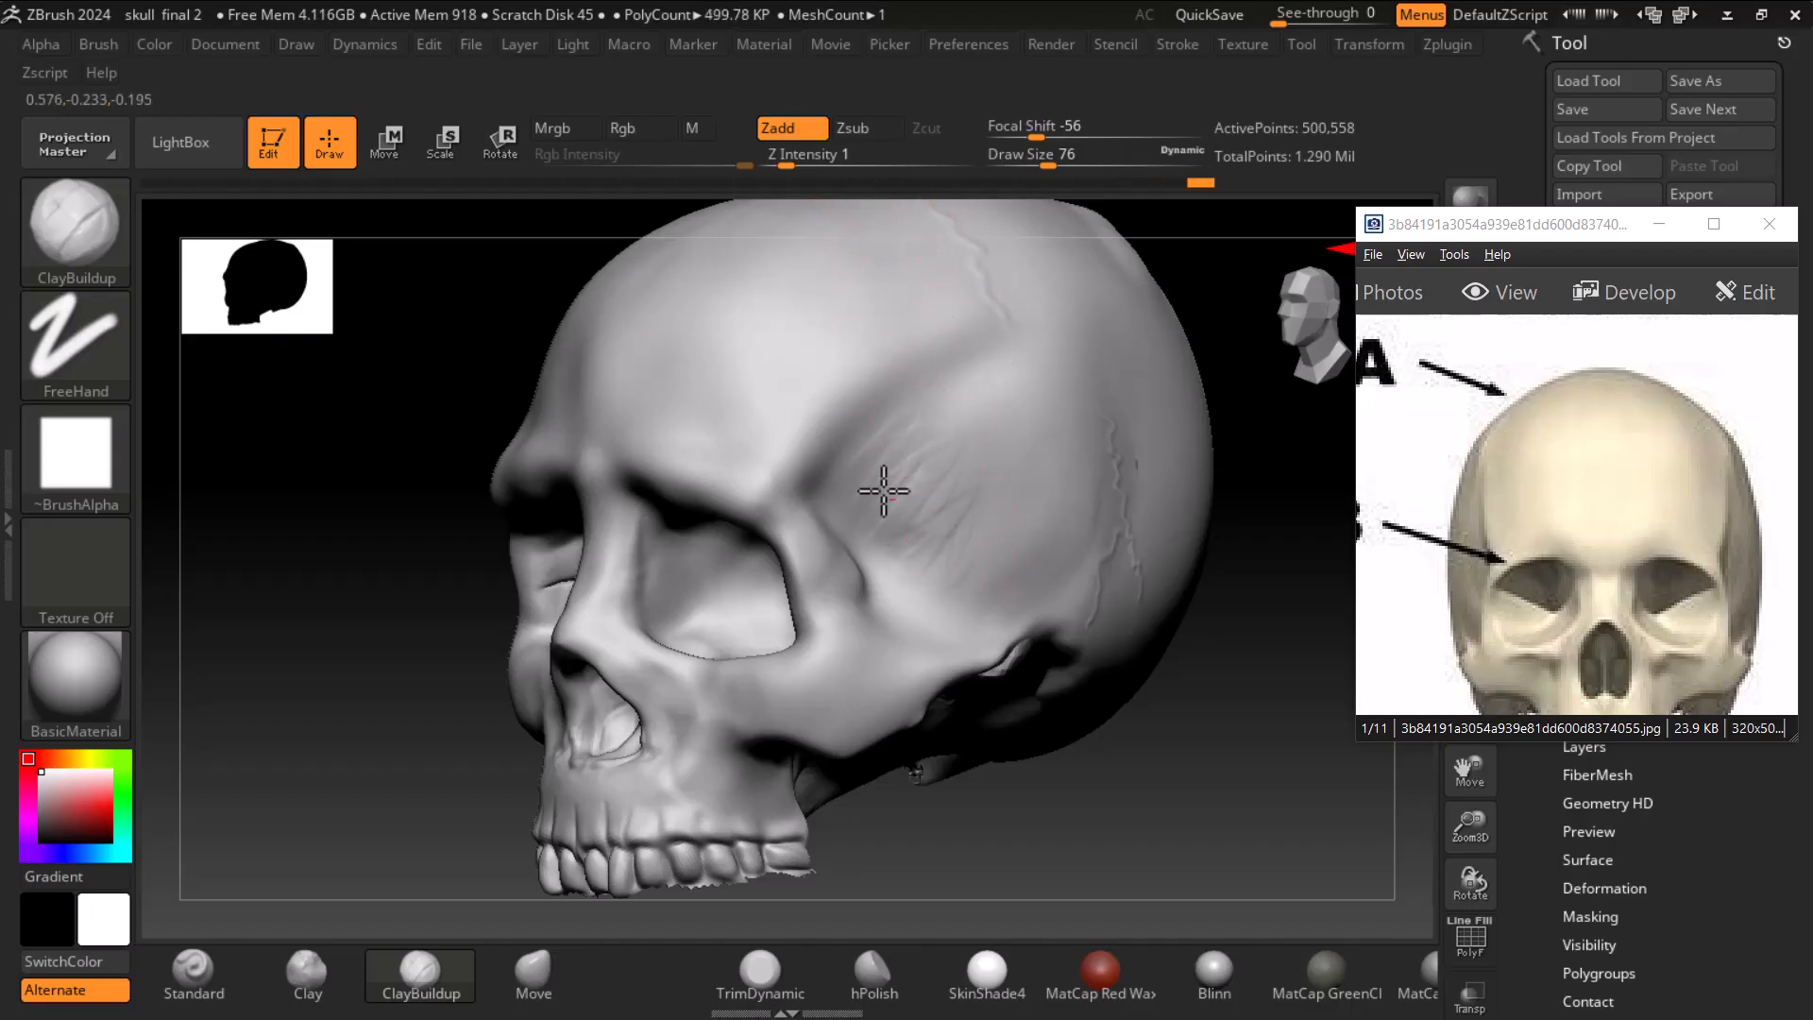
mouse_move(955, 457)
left_mouse_down()
mouse_move(959, 595)
mouse_move(1012, 494)
mouse_move(949, 566)
left_mouse_up()
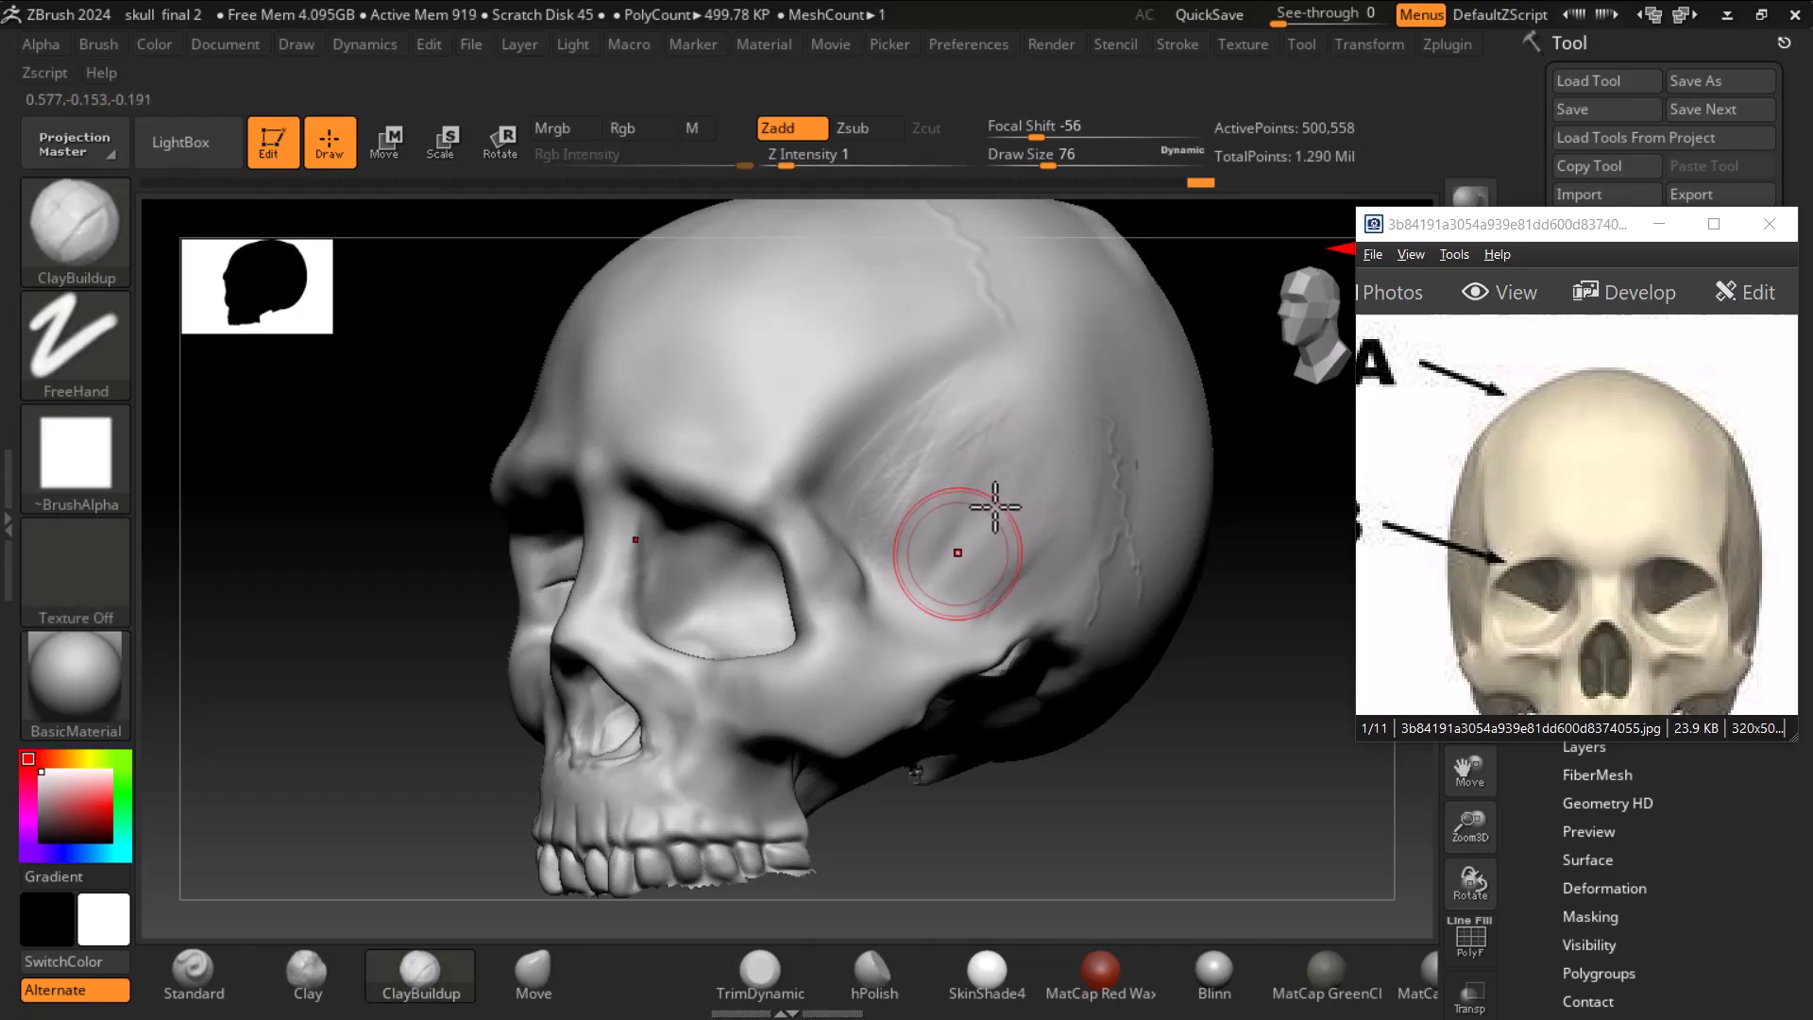
- Smooth the temple strokes one subdivision level lower and continue over the side of the skull with the Smooth brush's Z Intensity at 24
key("shift")
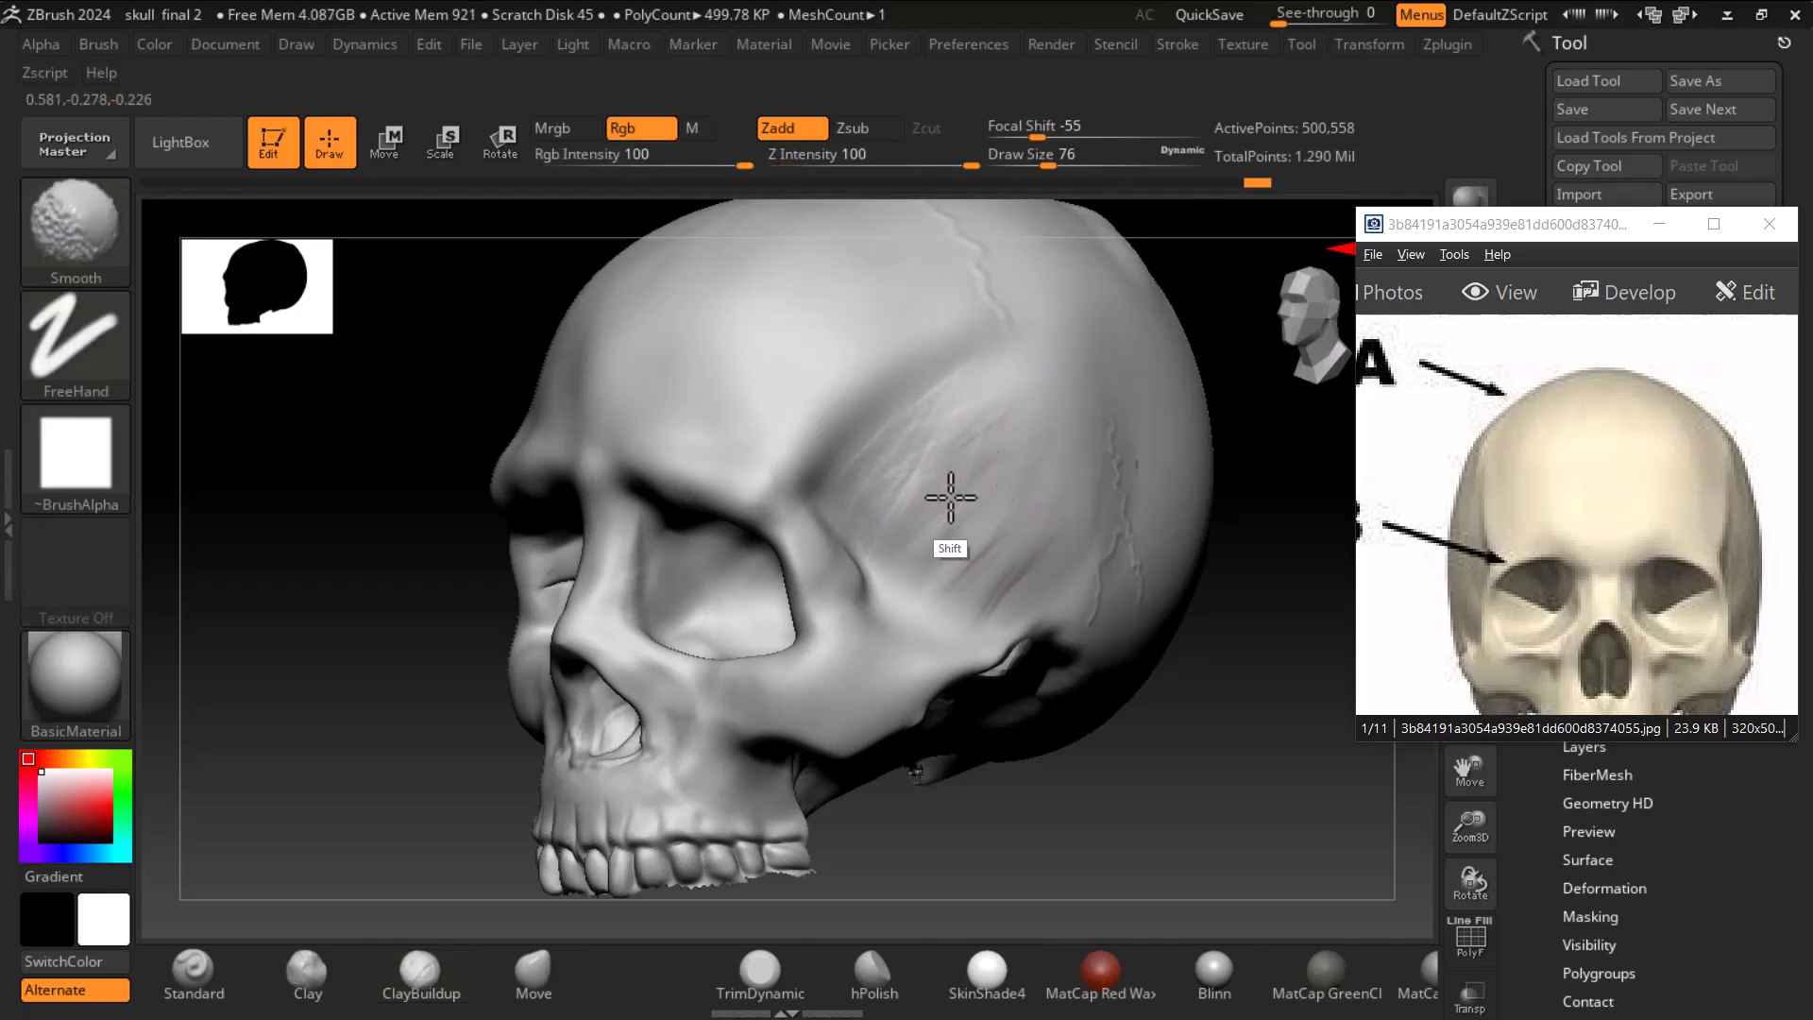
key("shift+d")
mouse_move(979, 456)
left_mouse_down("shift")
mouse_move(930, 456)
mouse_move(998, 543)
left_mouse_up("shift")
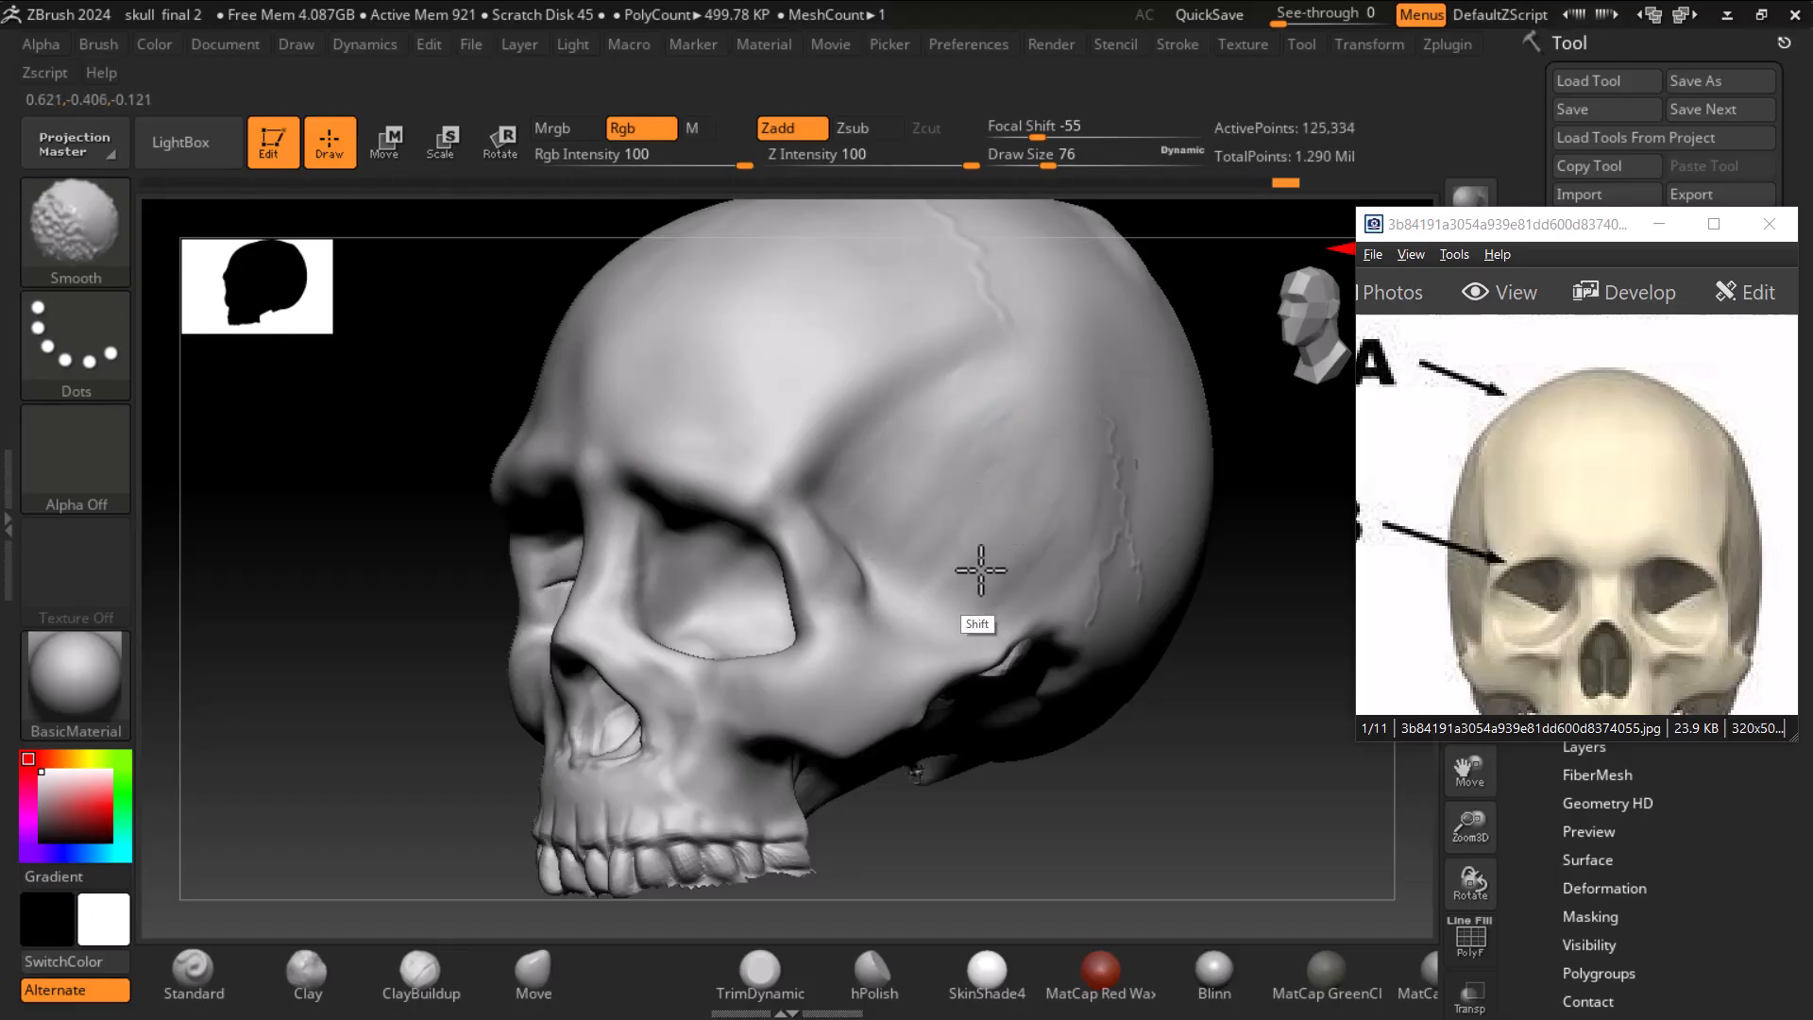
left_click_drag(938, 163, 868, 170, "shift")
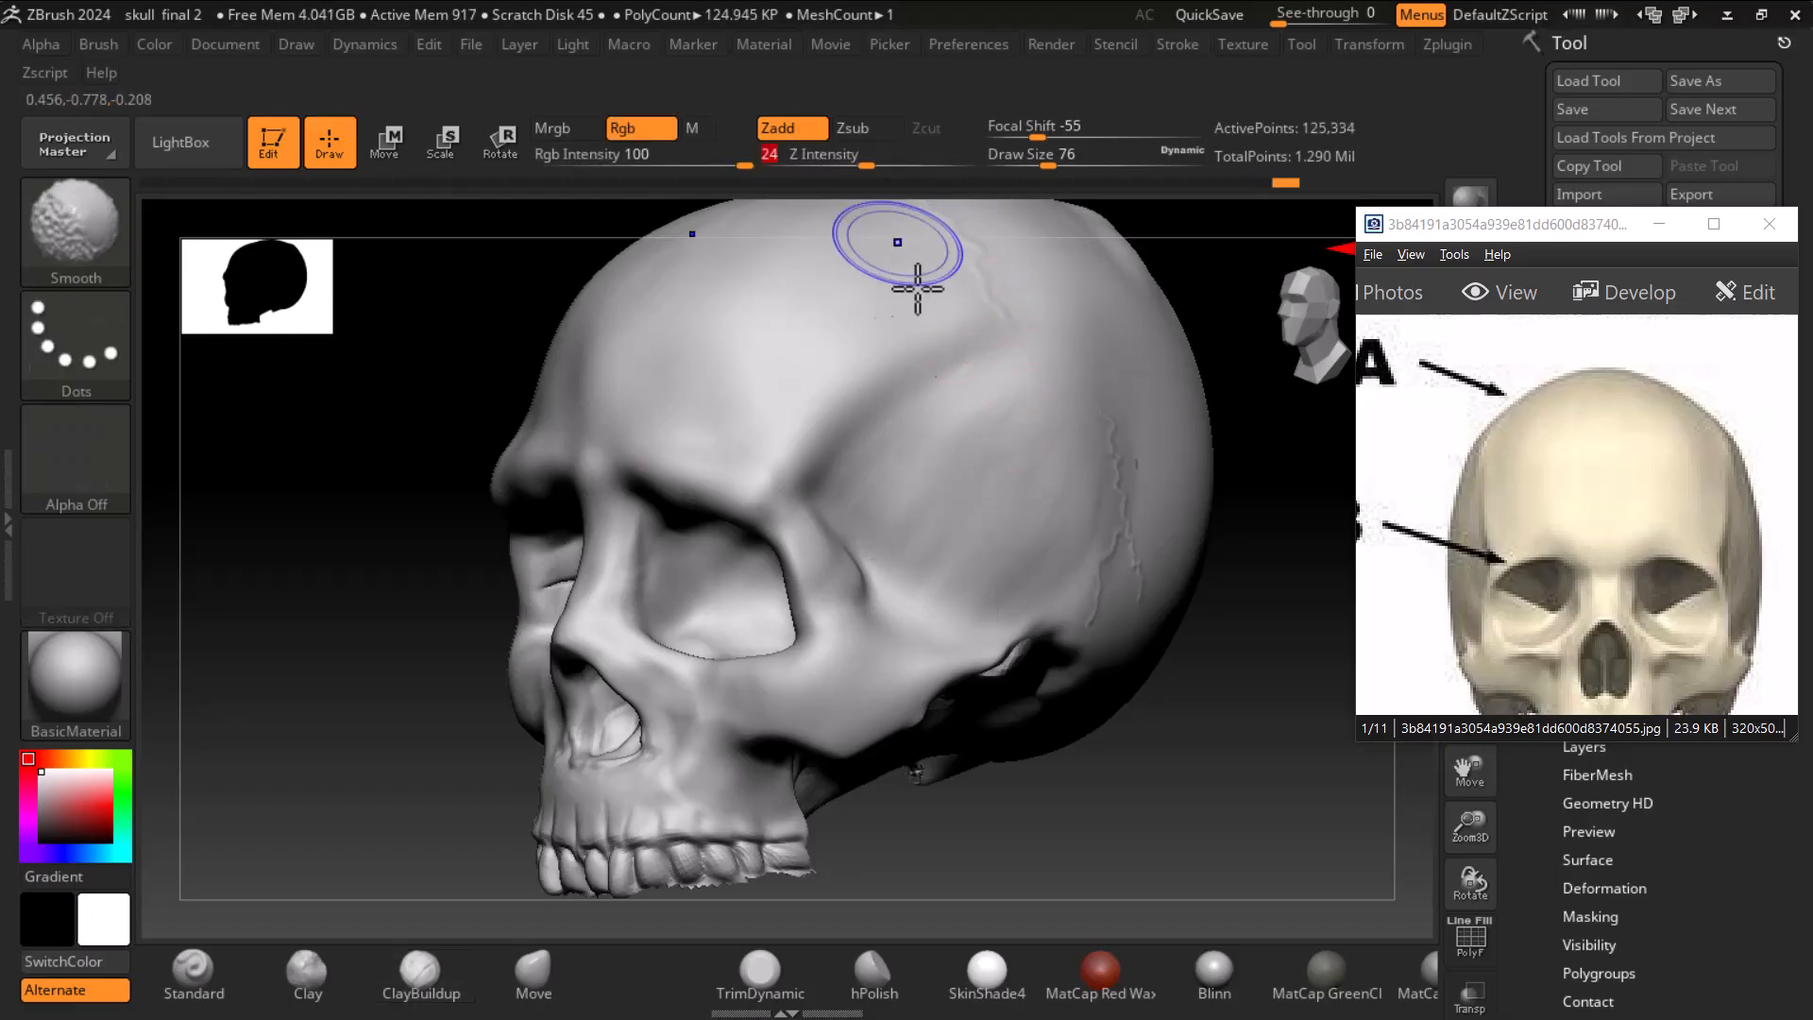
mouse_move(976, 590)
left_mouse_down("shift")
mouse_move(955, 454)
mouse_move(1044, 538)
mouse_move(951, 416)
mouse_move(968, 524)
mouse_move(926, 421)
mouse_move(982, 417)
mouse_move(1011, 457)
left_mouse_up("shift")
- Sculpt the lower rim of the nasal opening with the Standard brush at draw size 36 and smooth the surrounding bone
left_click_drag(1218, 732, 1226, 695, "shift")
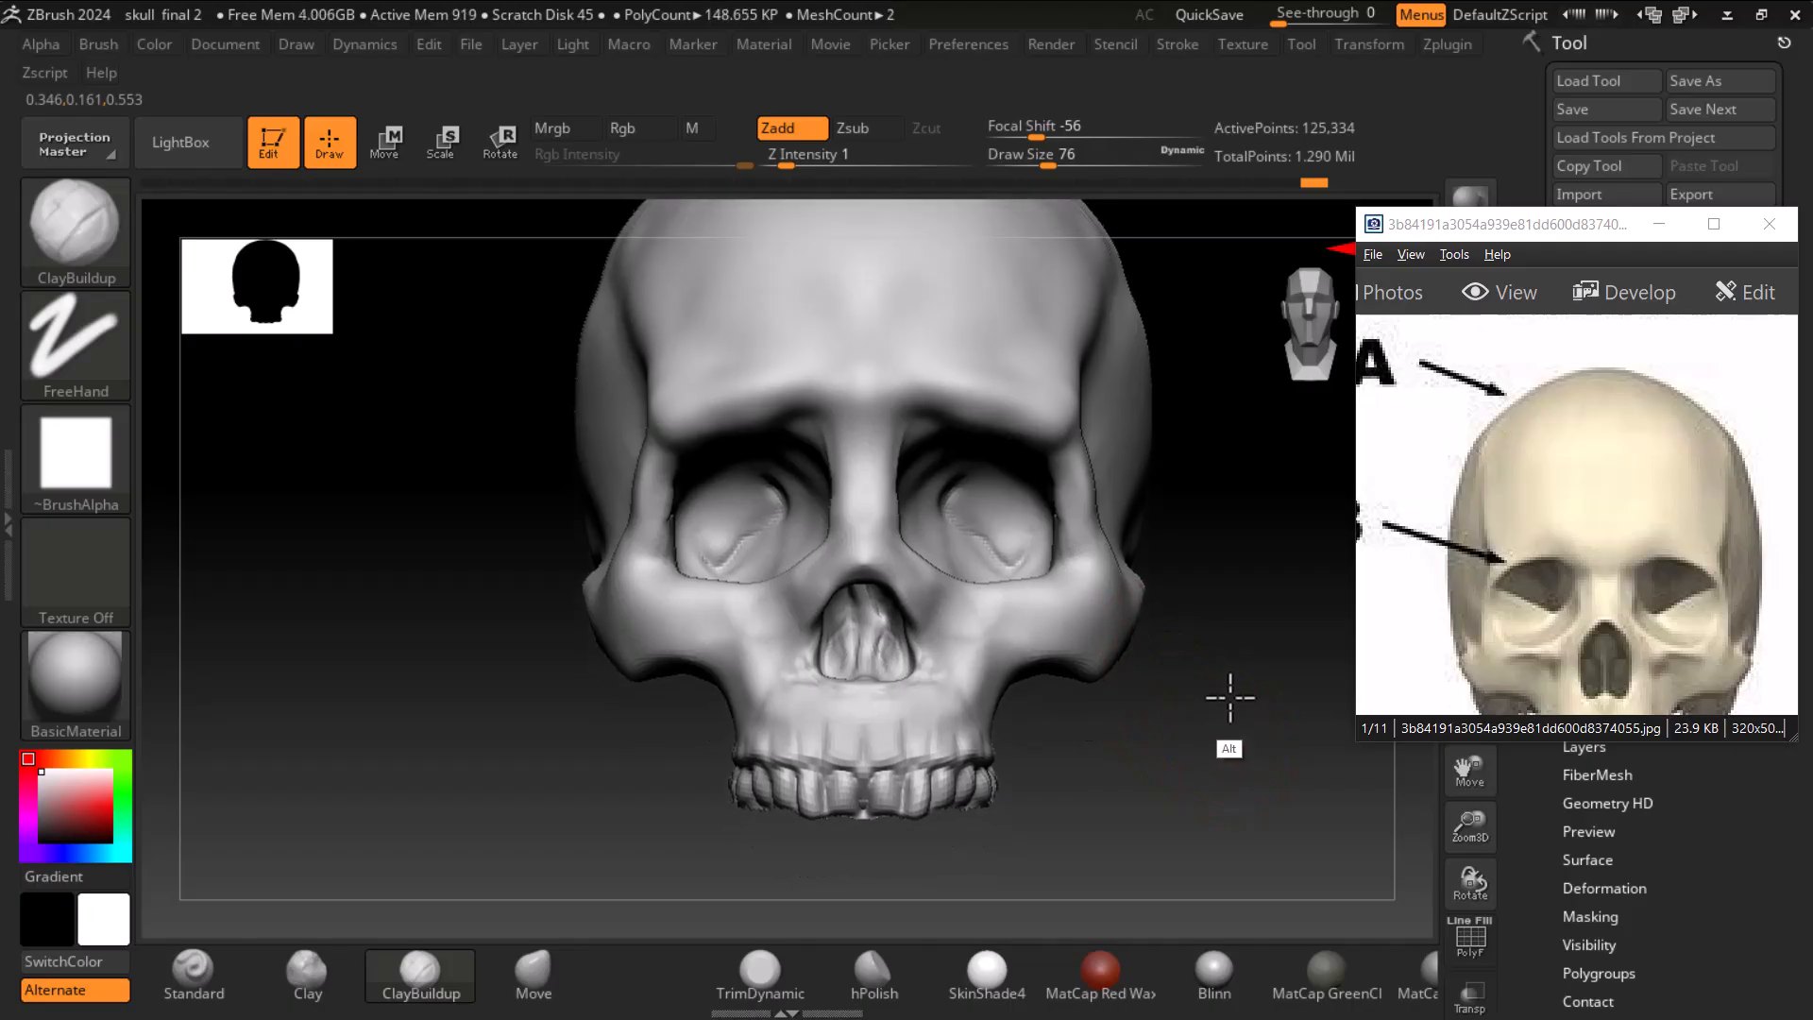
left_click_drag(1641, 628, 1628, 575)
left_click(953, 717)
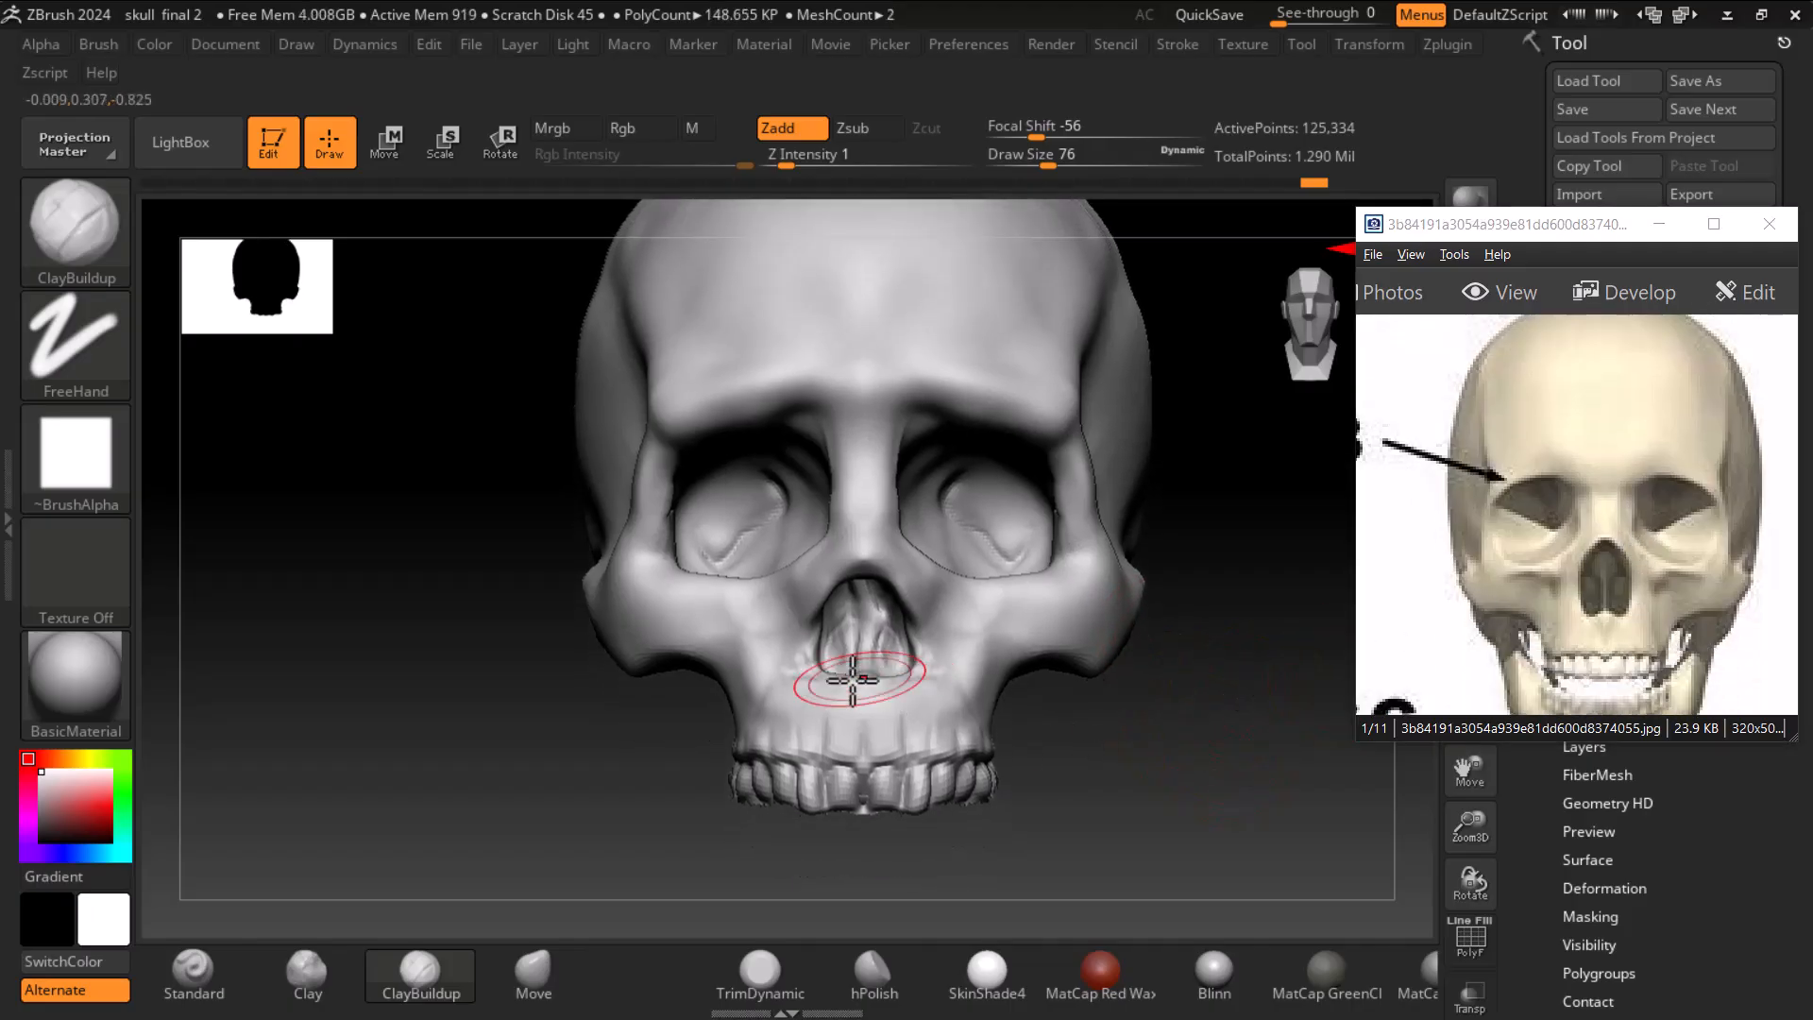
key("bracketleft")
key("bracketleft")
key("bracketleft")
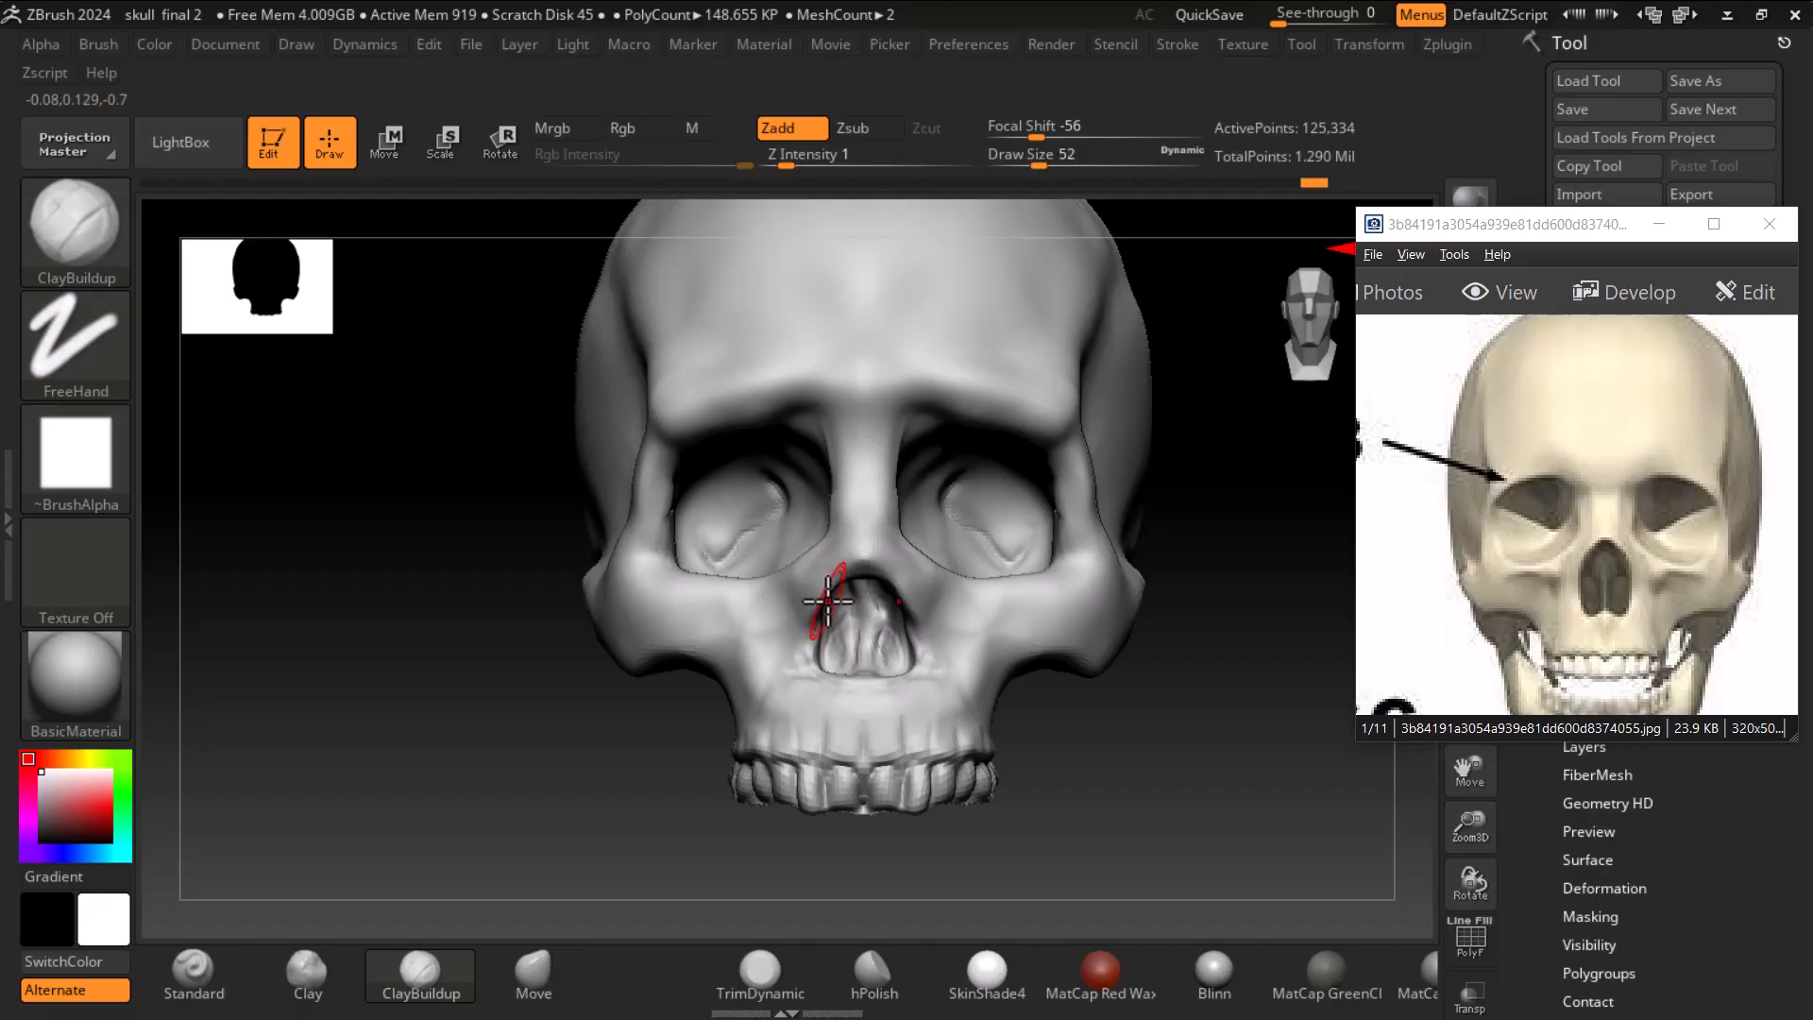
mouse_move(1114, 784)
left_mouse_down()
mouse_move(1226, 740)
mouse_move(1146, 733)
mouse_move(1086, 803)
left_mouse_up()
left_click(191, 971)
mouse_move(1287, 733)
left_mouse_down()
mouse_move(1214, 712)
mouse_move(1221, 765)
left_mouse_up()
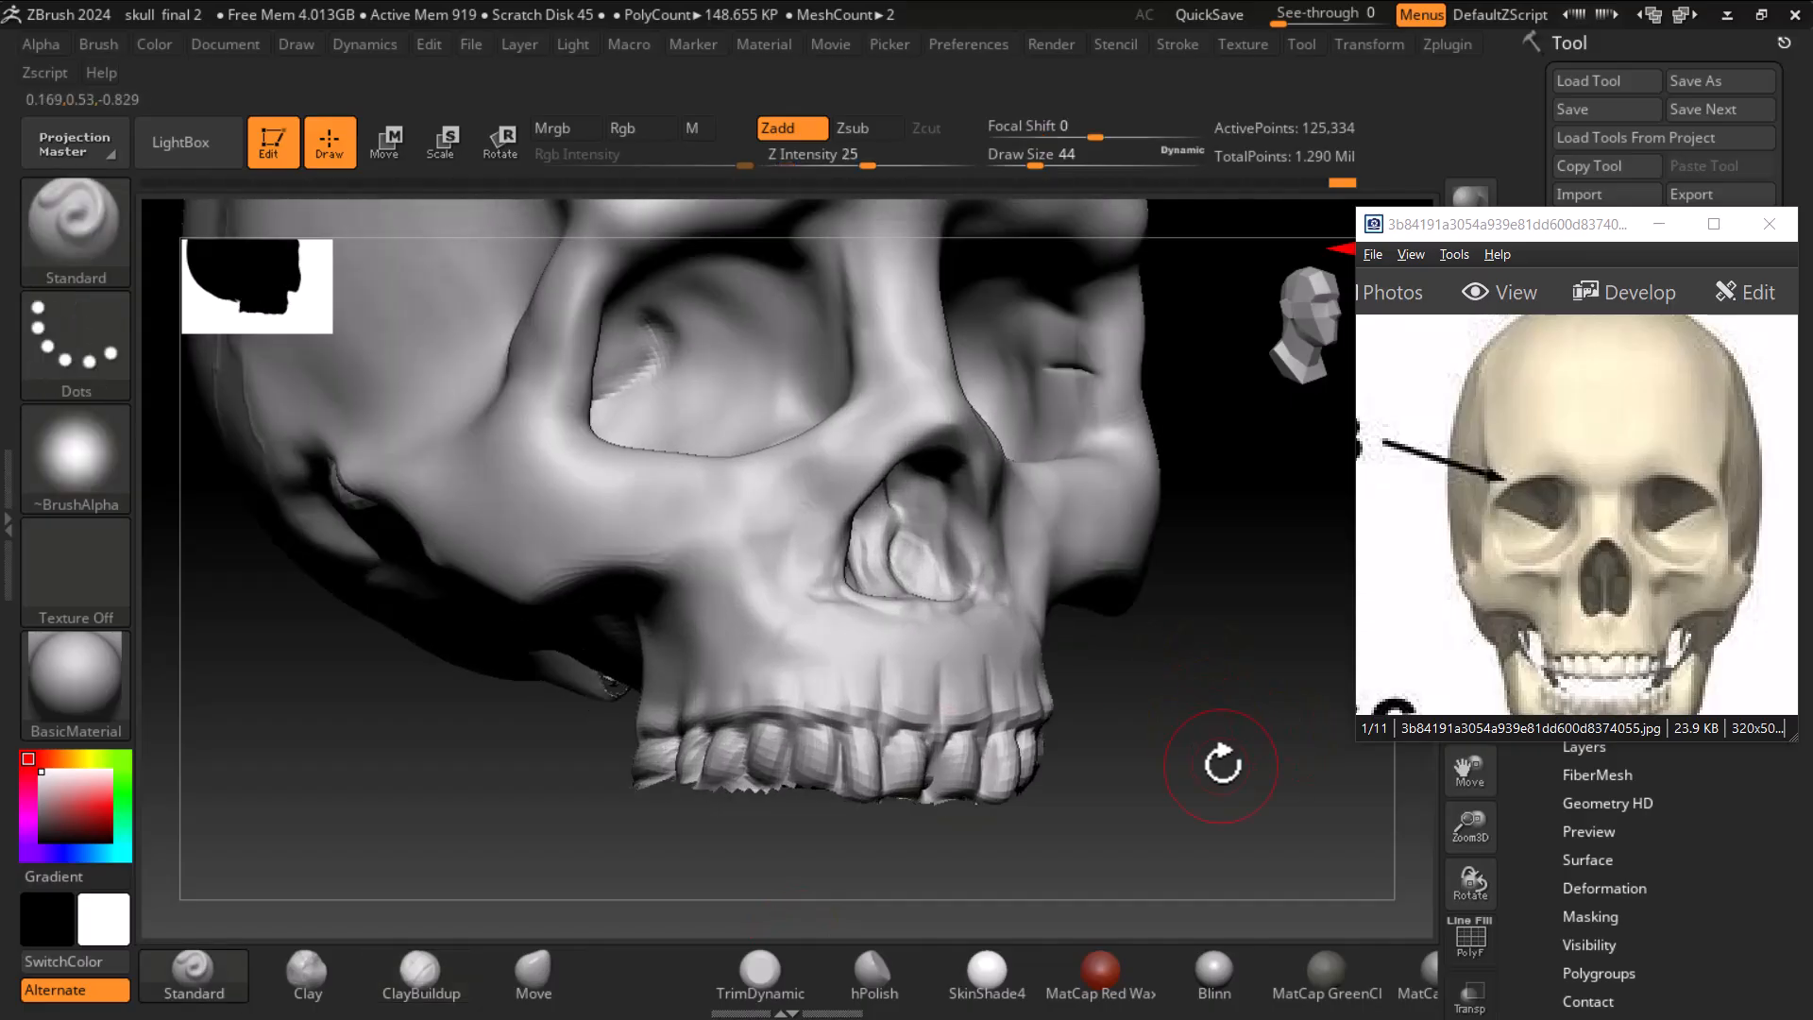
key("bracketleft")
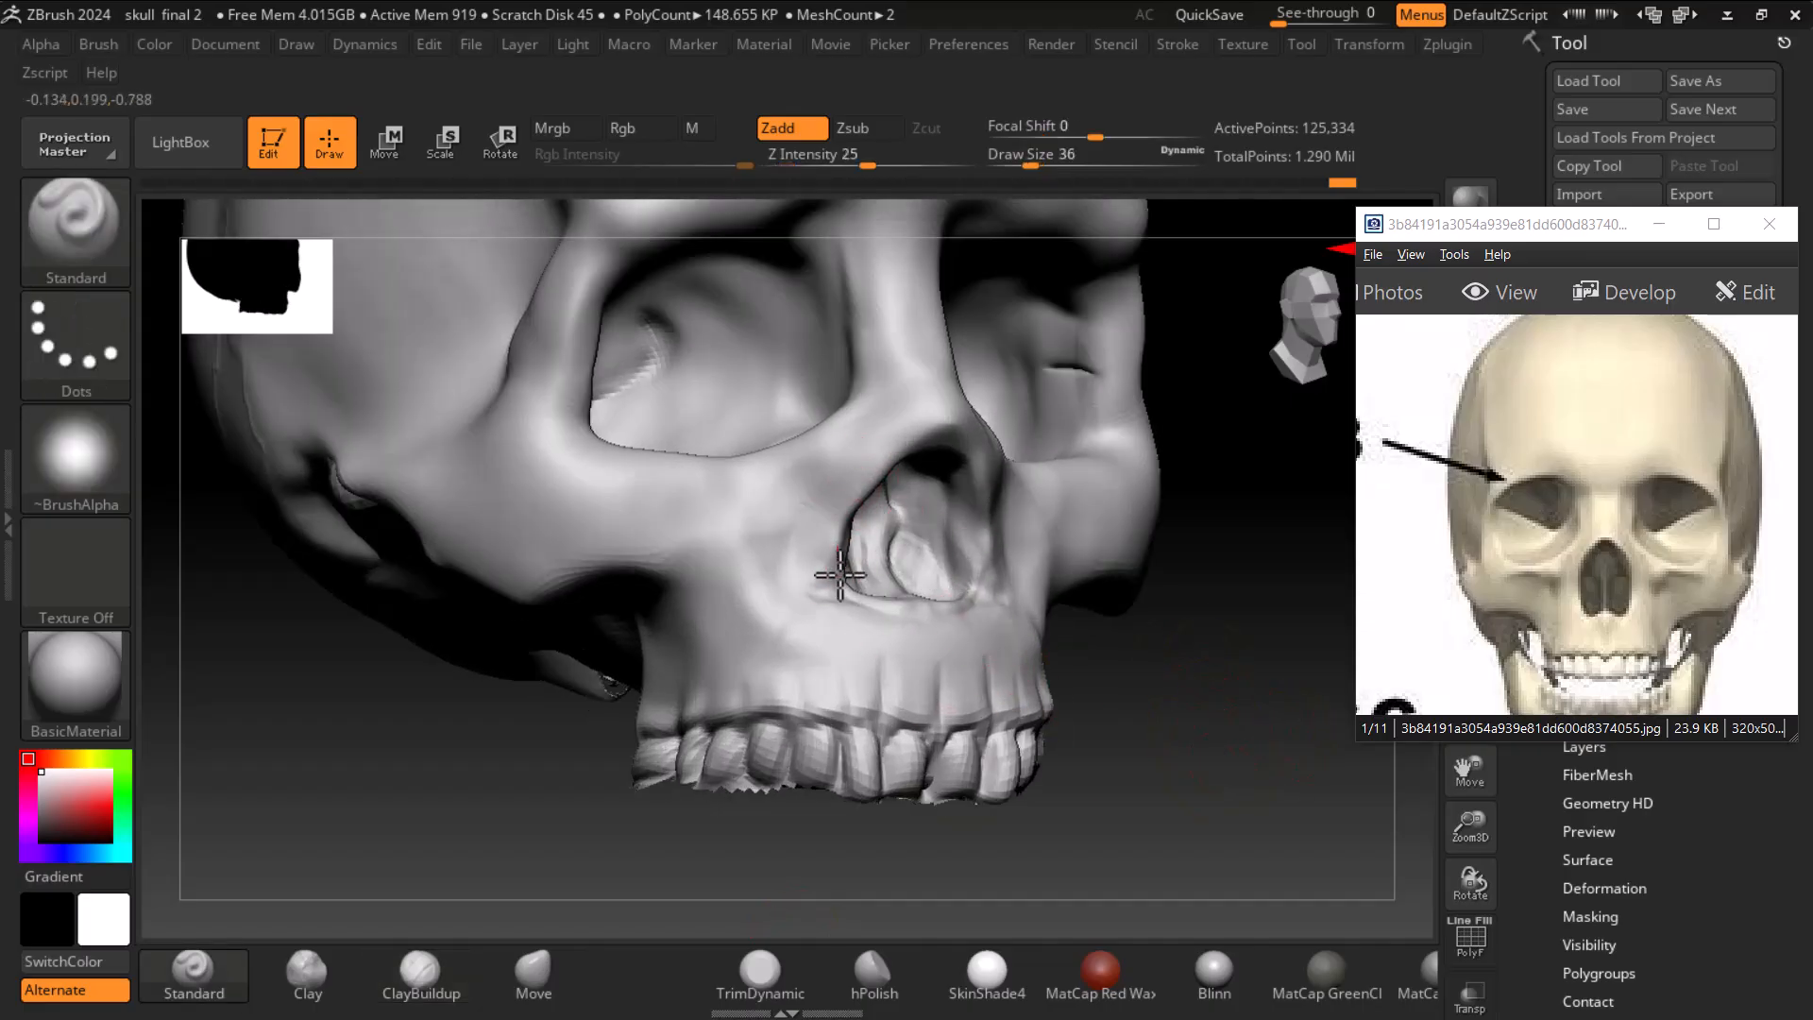
left_click_drag(1170, 675, 1253, 682)
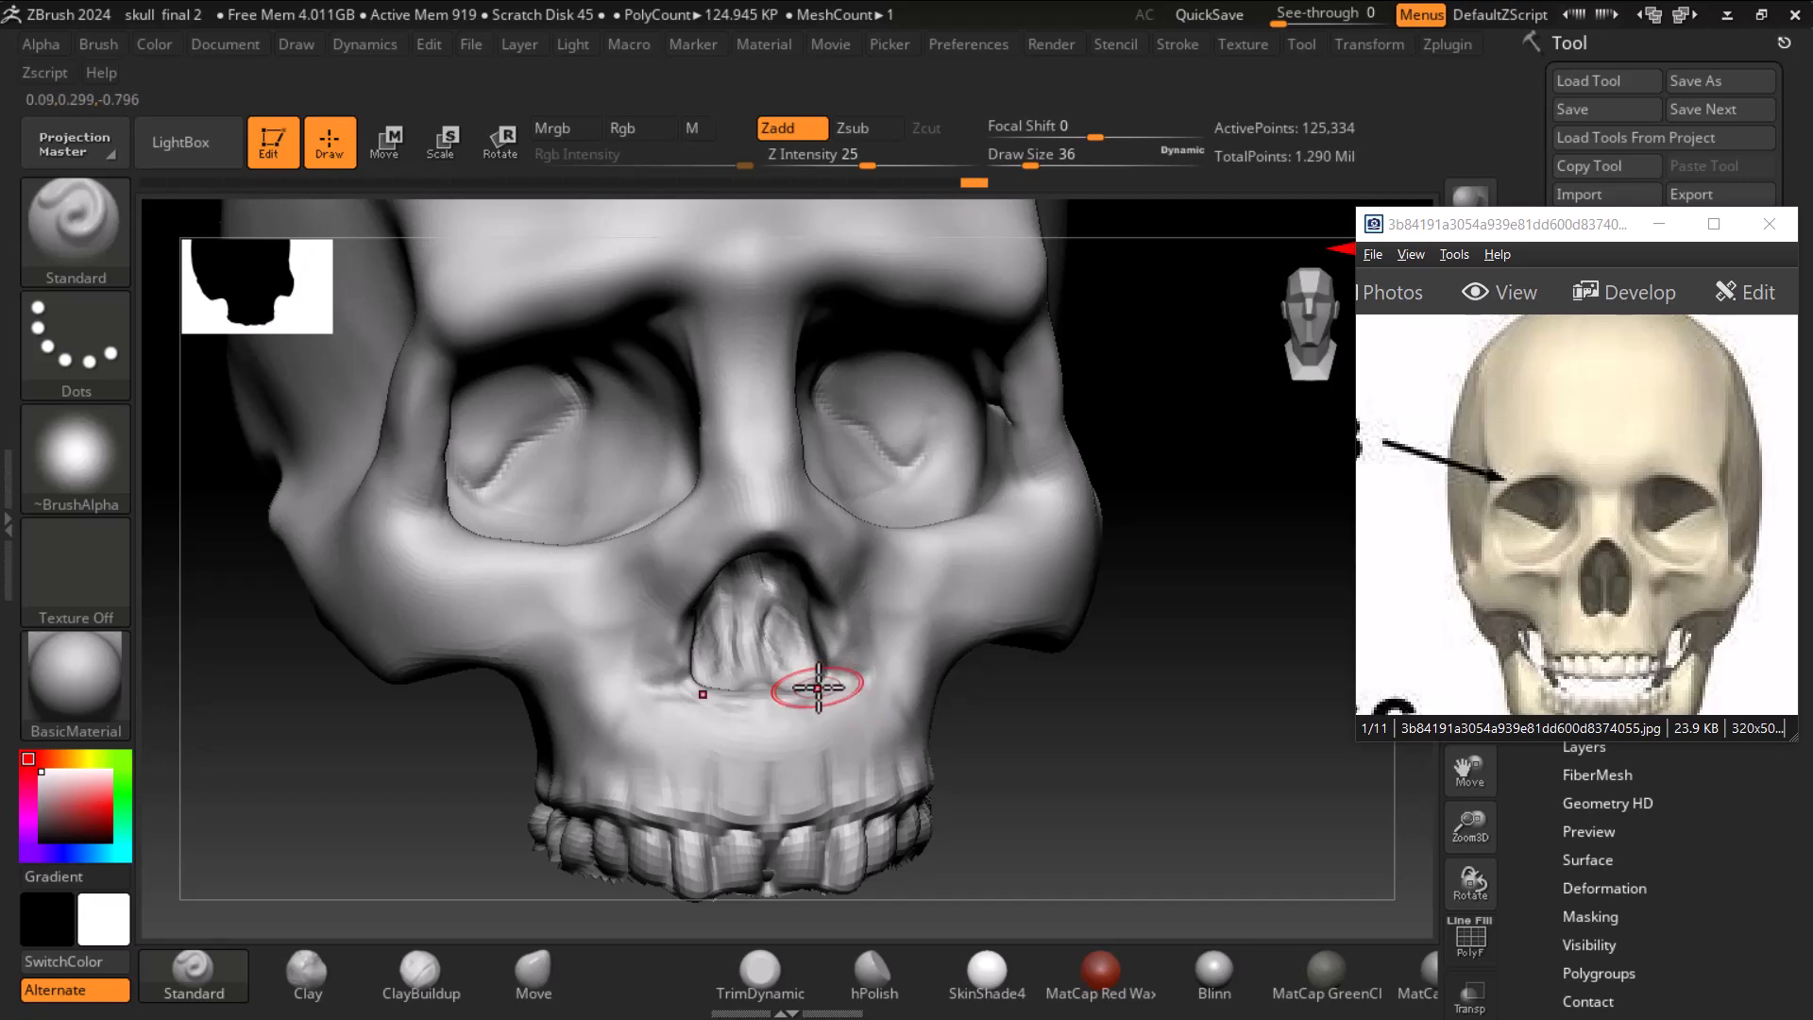
key("shift")
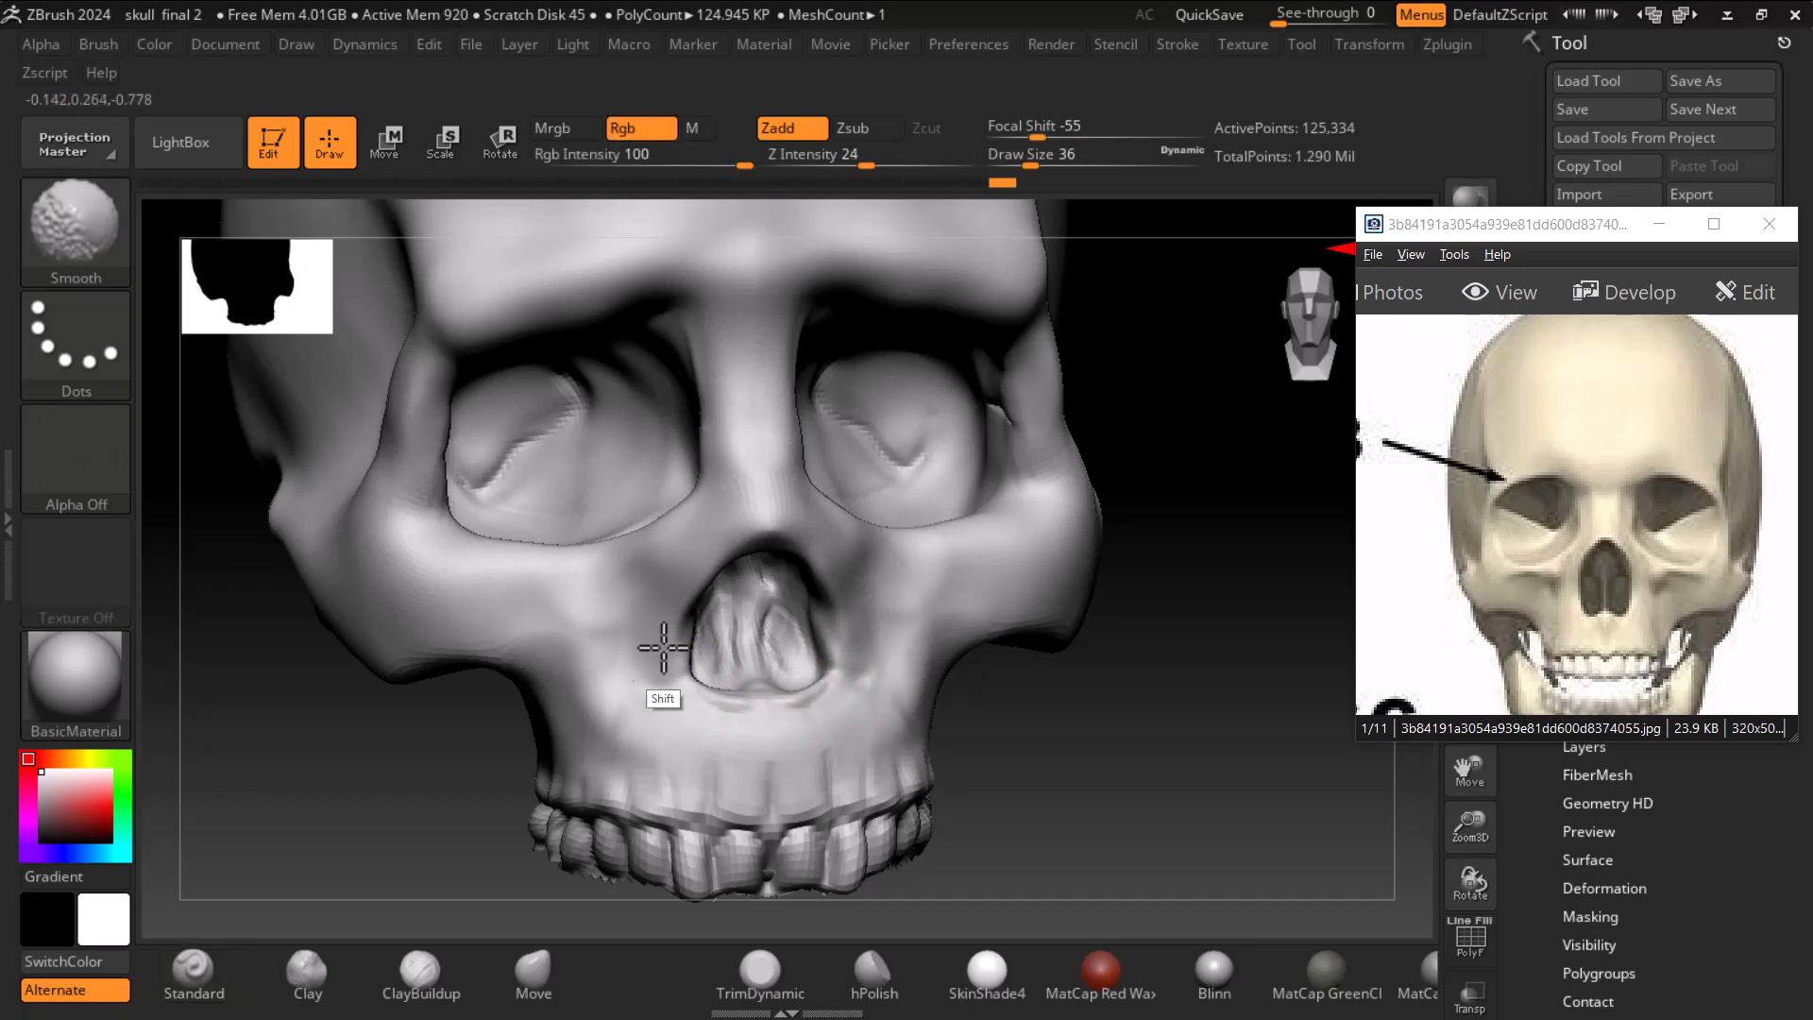
- Refine the rim and lower edge of the nasal opening with the Standard brush at draw size 16 and smooth the bone beneath it
key("bracketleft")
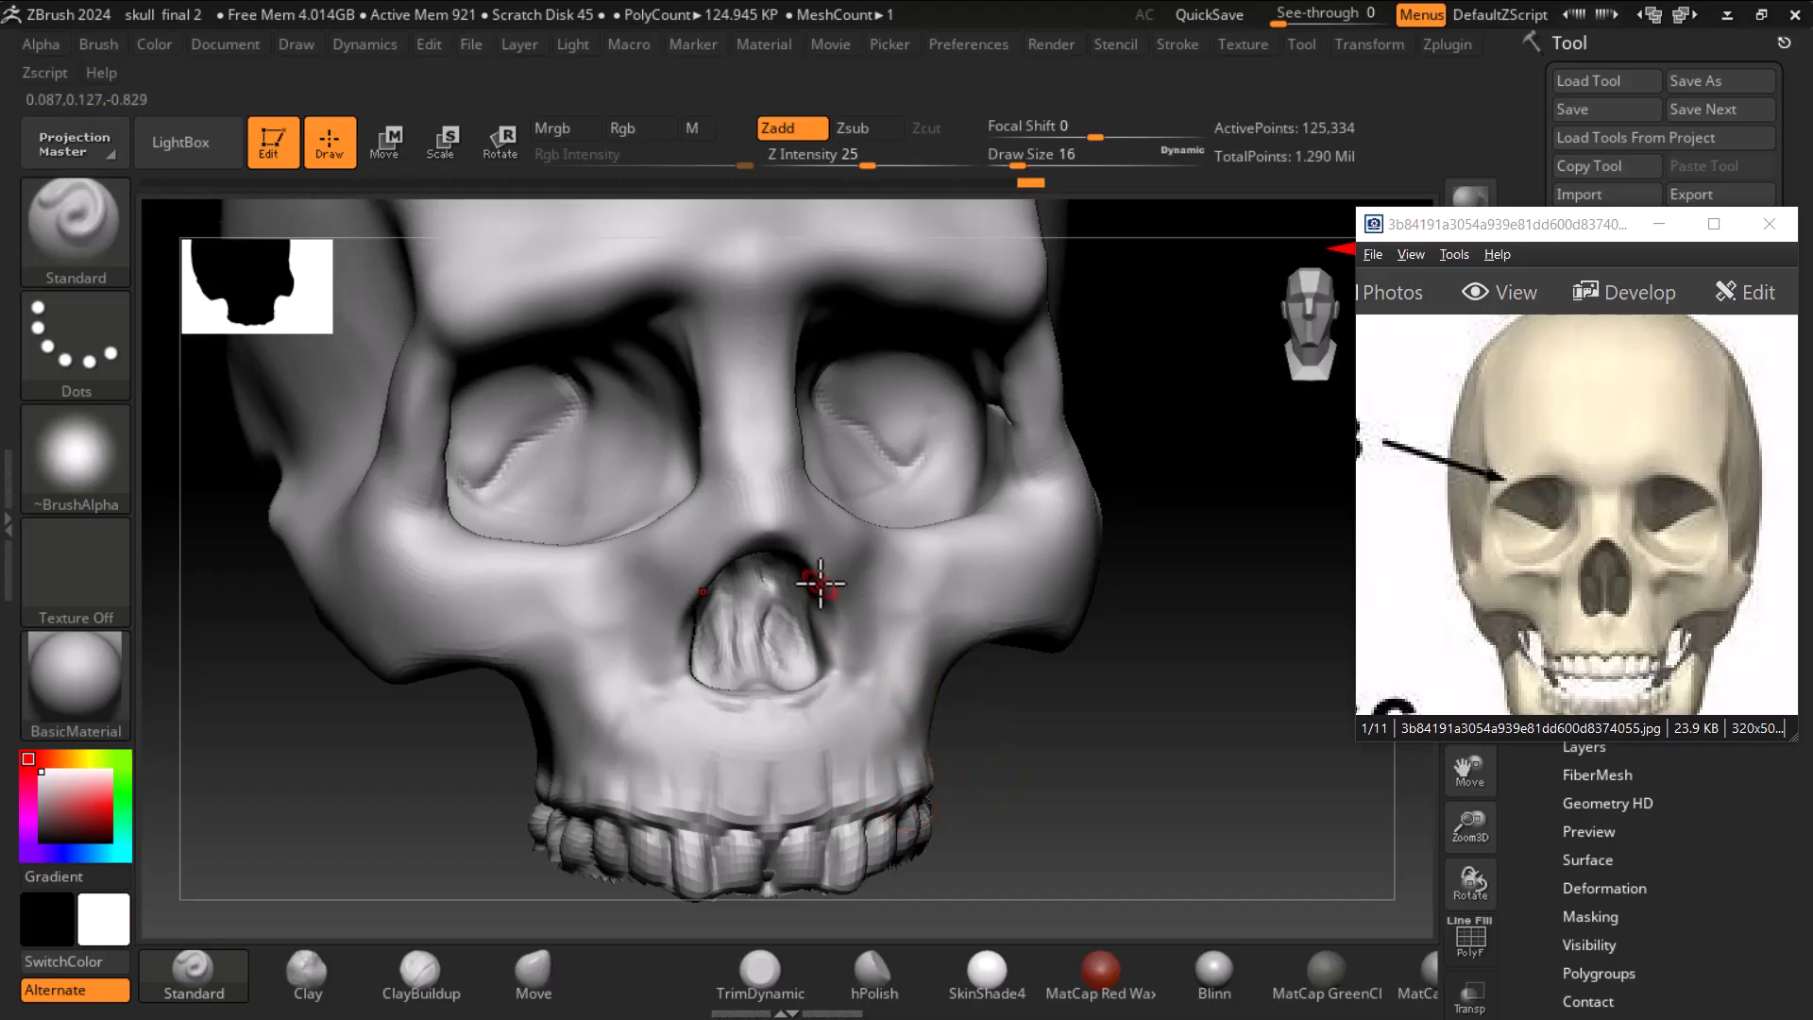
left_click_drag(1165, 740, 1128, 661)
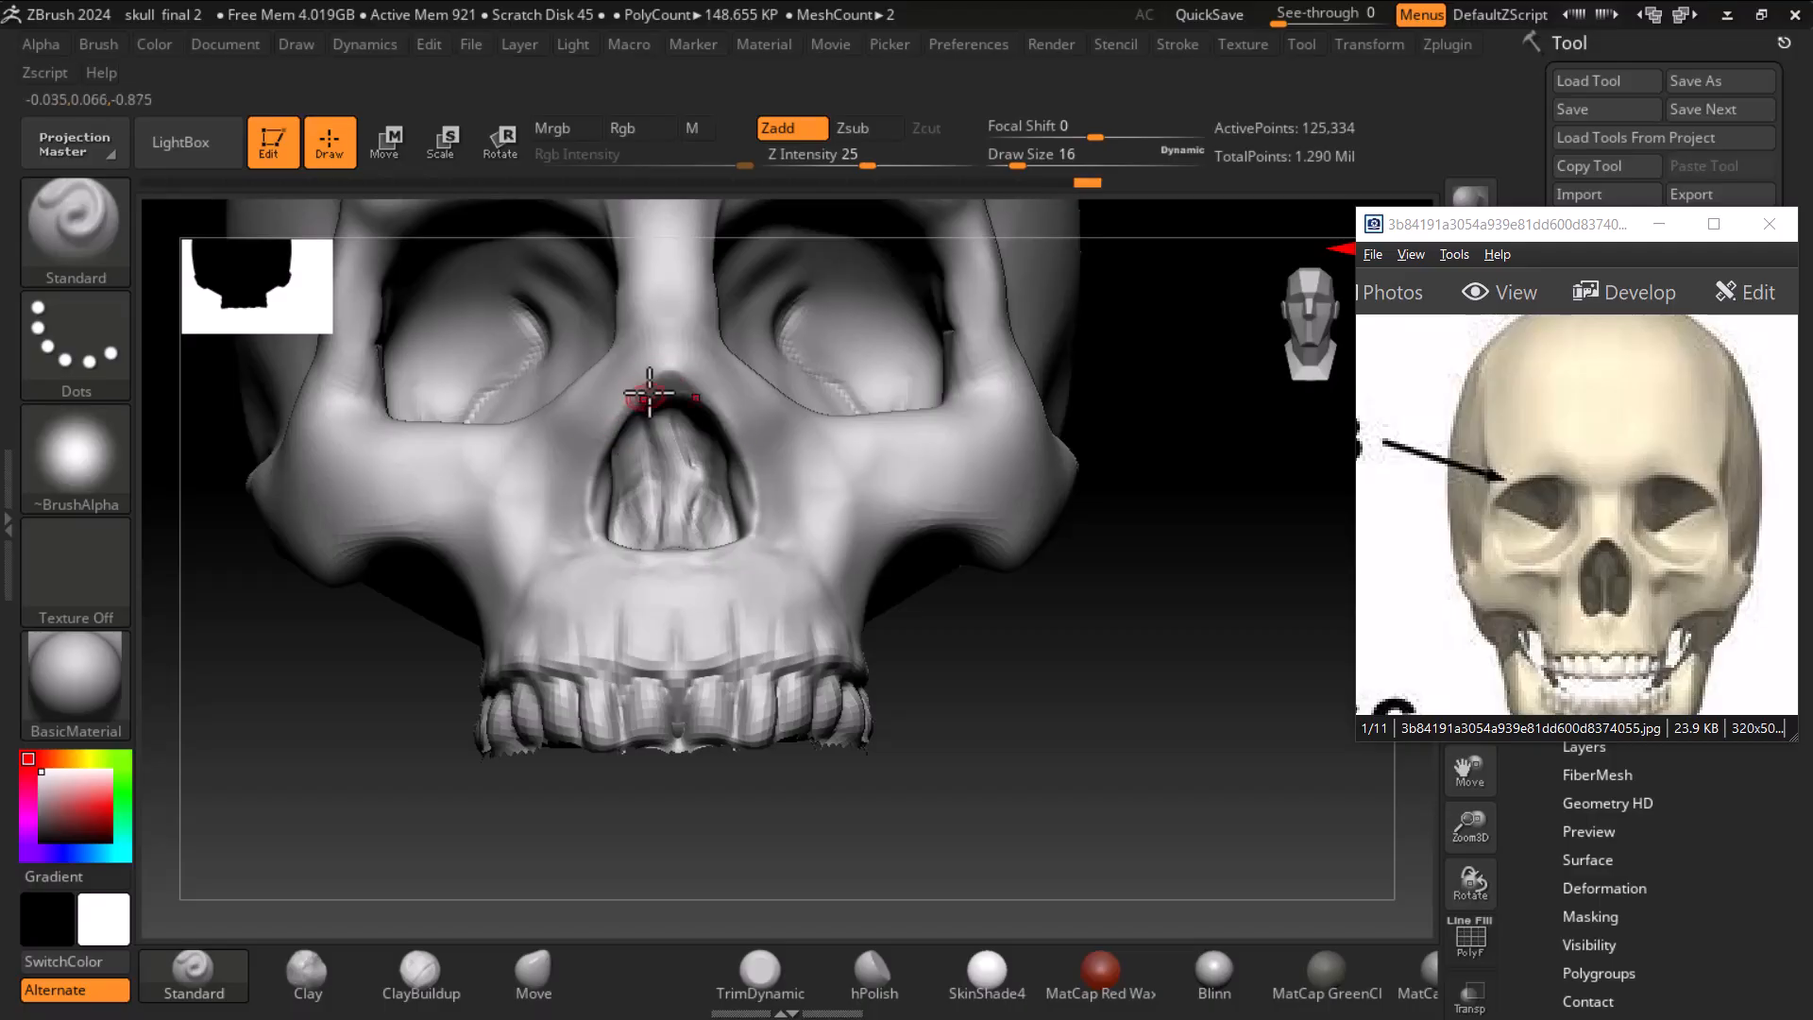
left_click_drag(1065, 713, 1156, 663)
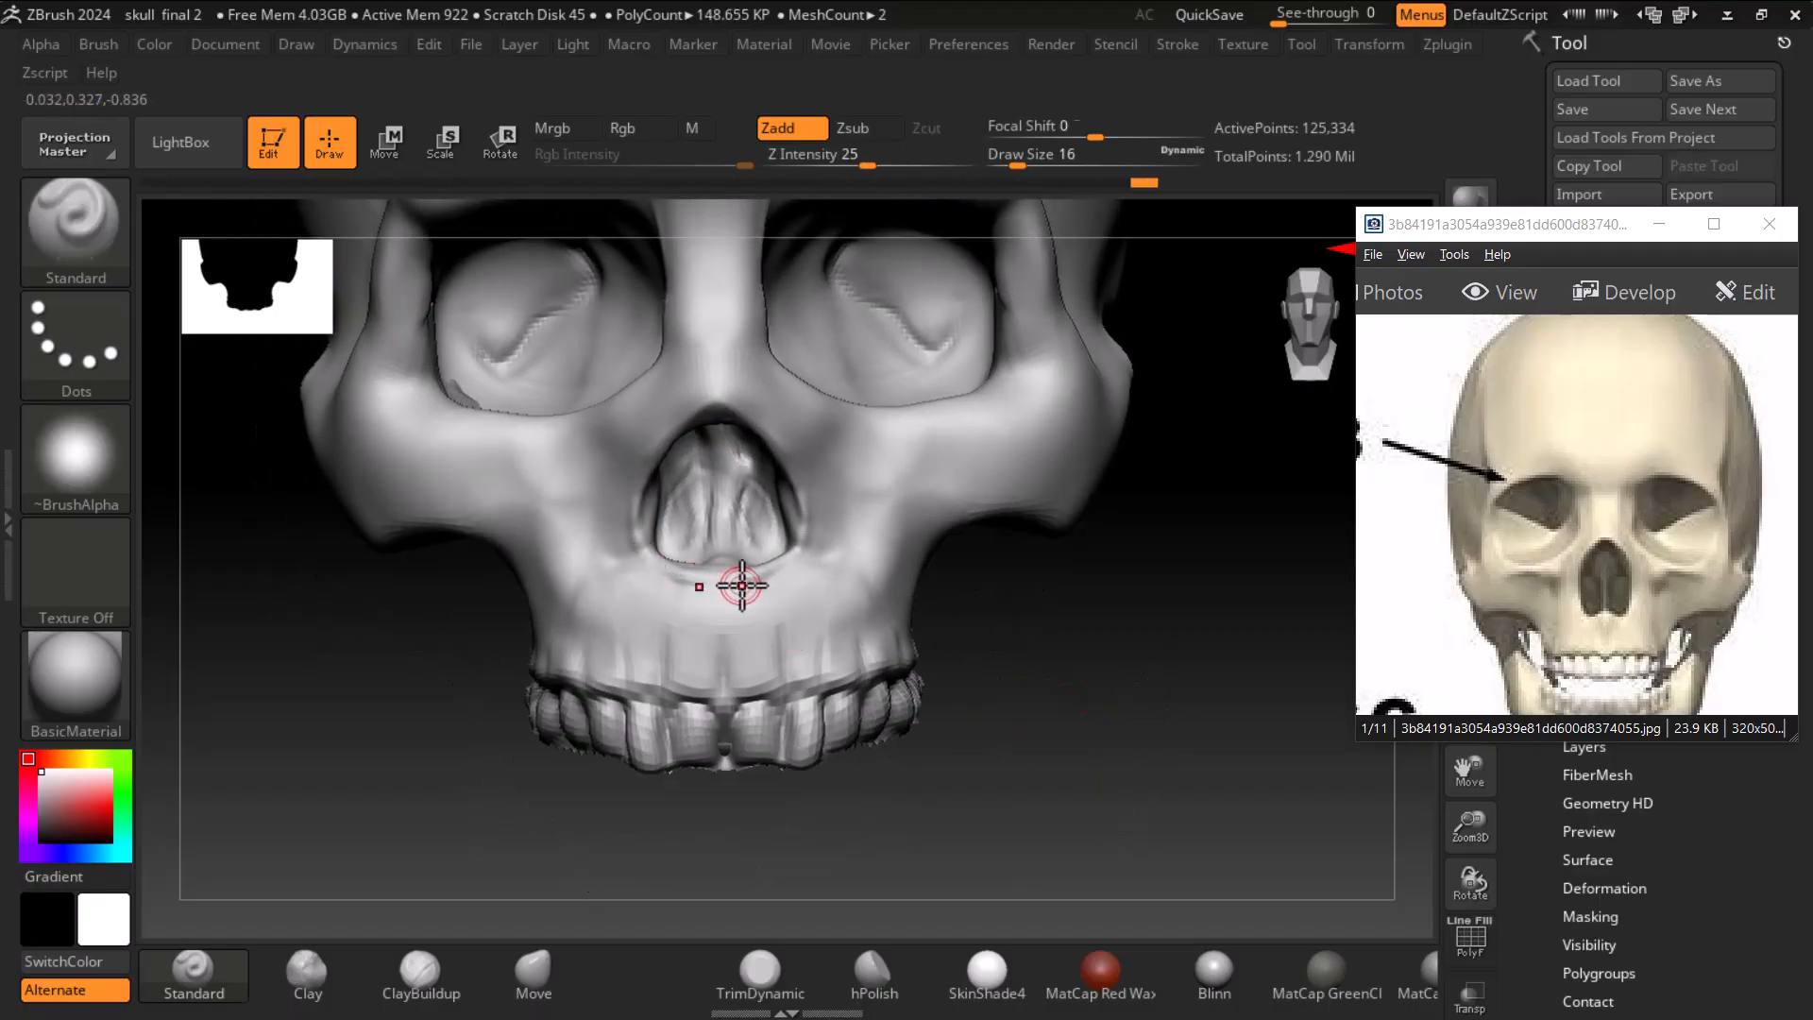
key("shift")
mouse_move(1101, 684)
left_mouse_down()
mouse_move(1145, 676)
mouse_move(1058, 614)
left_mouse_up()
- Carve and smooth the lower edges of the upper front teeth with the Standard brush at draw size 16
key("alt")
mouse_move(882, 381)
left_mouse_down("alt")
mouse_move(785, 471)
mouse_move(806, 438)
mouse_move(805, 545)
mouse_move(837, 568)
mouse_move(918, 571)
mouse_move(805, 575)
mouse_move(886, 567)
left_mouse_up("alt")
mouse_move(886, 566)
left_mouse_down("shift")
mouse_move(830, 562)
mouse_move(855, 413)
left_mouse_up("shift")
mouse_move(1197, 716)
left_mouse_down("shift")
mouse_move(1218, 727)
mouse_move(1197, 744)
mouse_move(1153, 642)
mouse_move(1193, 775)
mouse_move(1198, 688)
mouse_move(1124, 720)
left_mouse_up("shift")
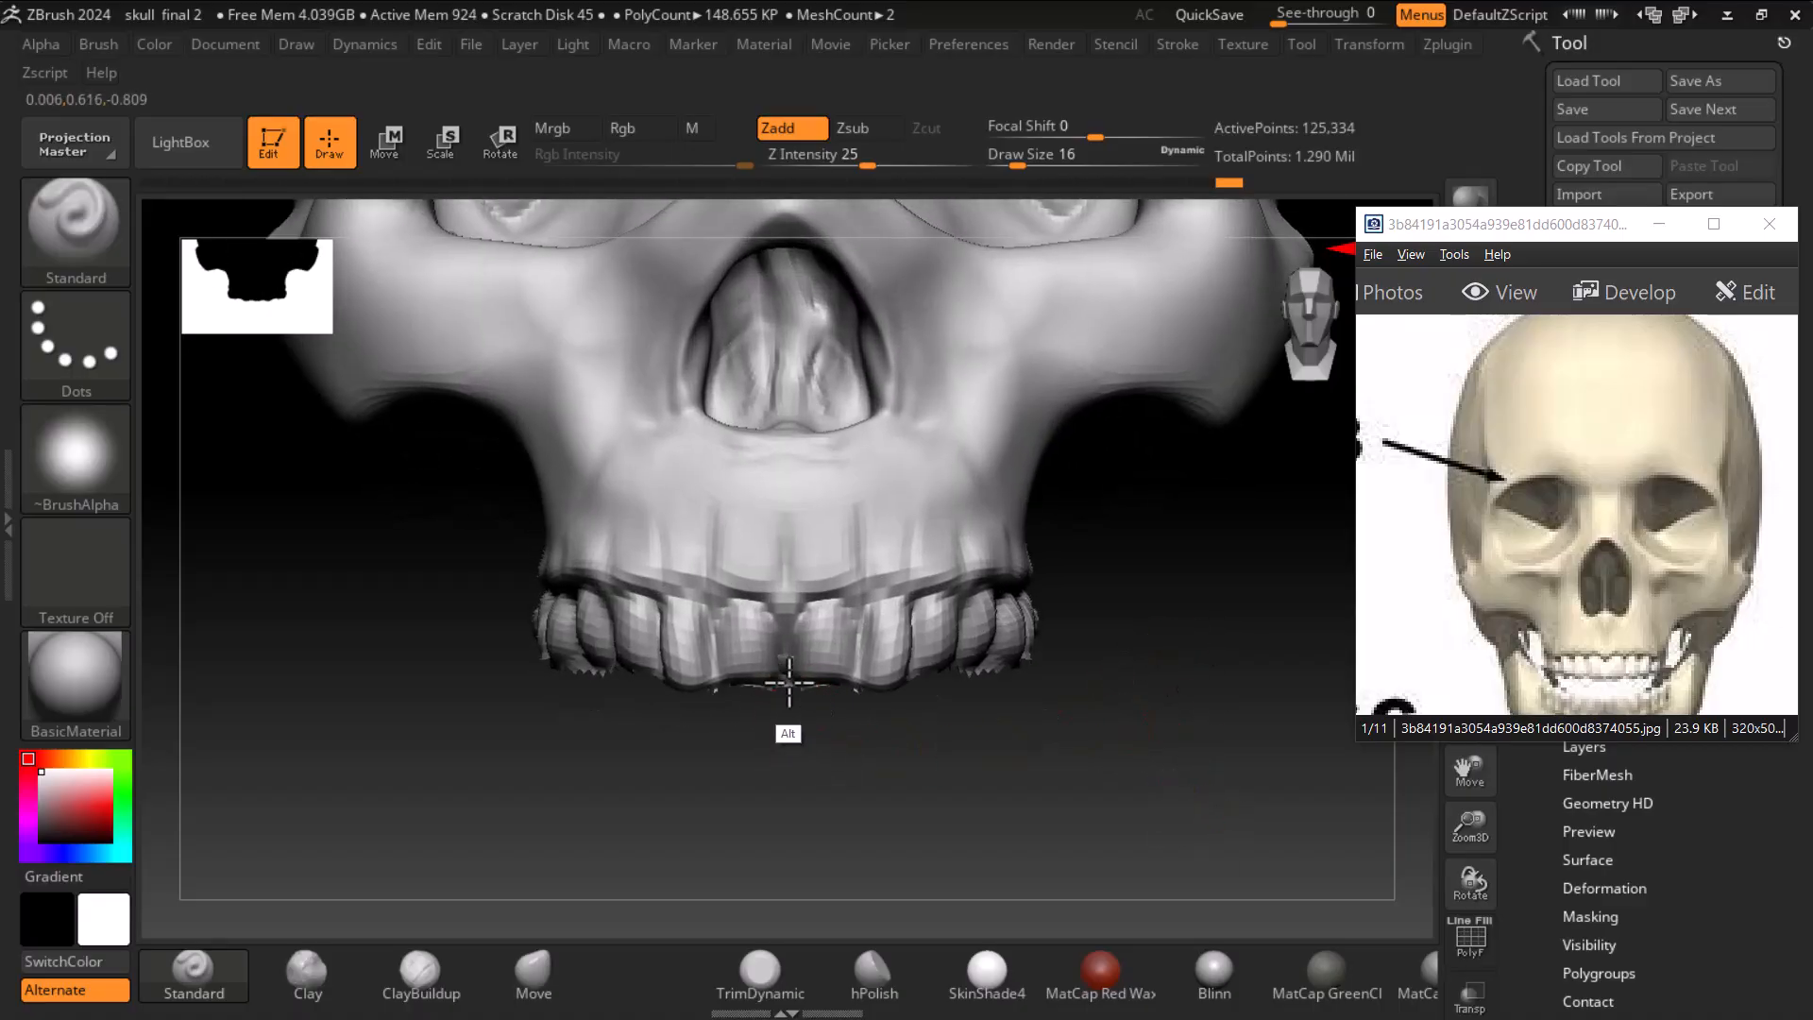
key("shift")
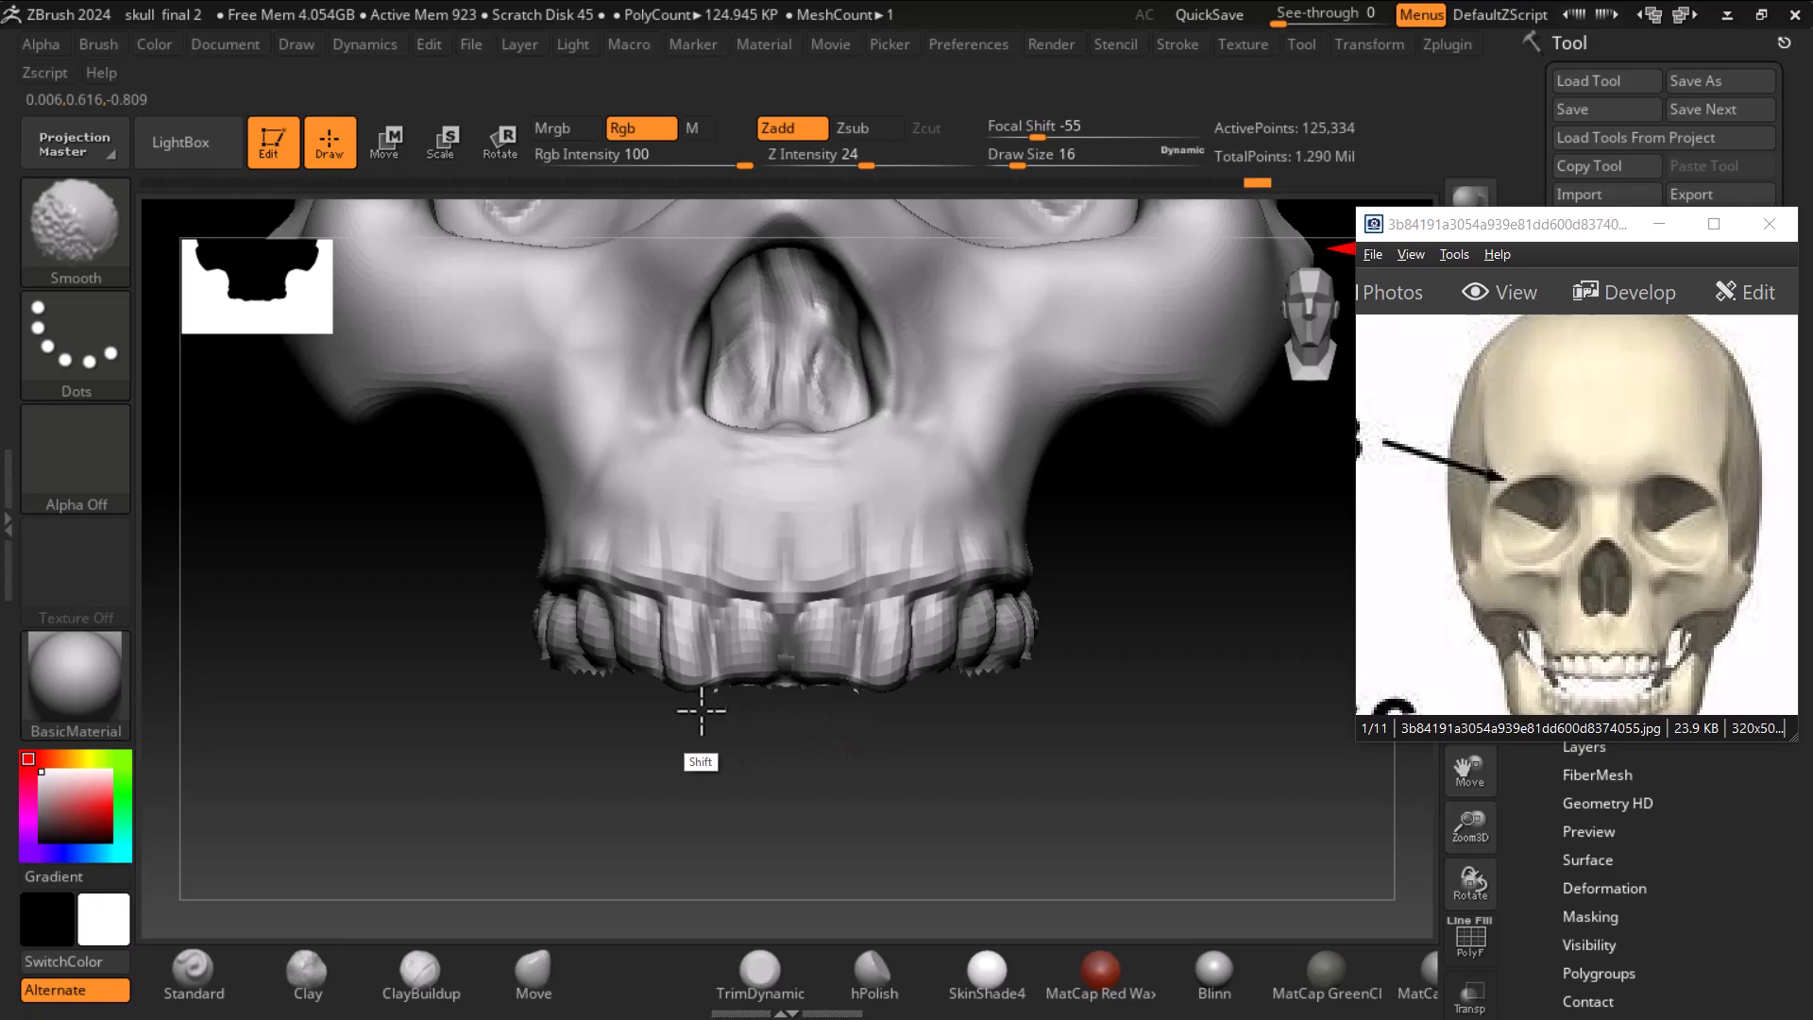
mouse_move(698, 710)
left_mouse_down()
mouse_move(789, 708)
mouse_move(761, 648)
mouse_move(603, 530)
mouse_move(772, 531)
mouse_move(755, 577)
mouse_move(791, 481)
left_mouse_up()
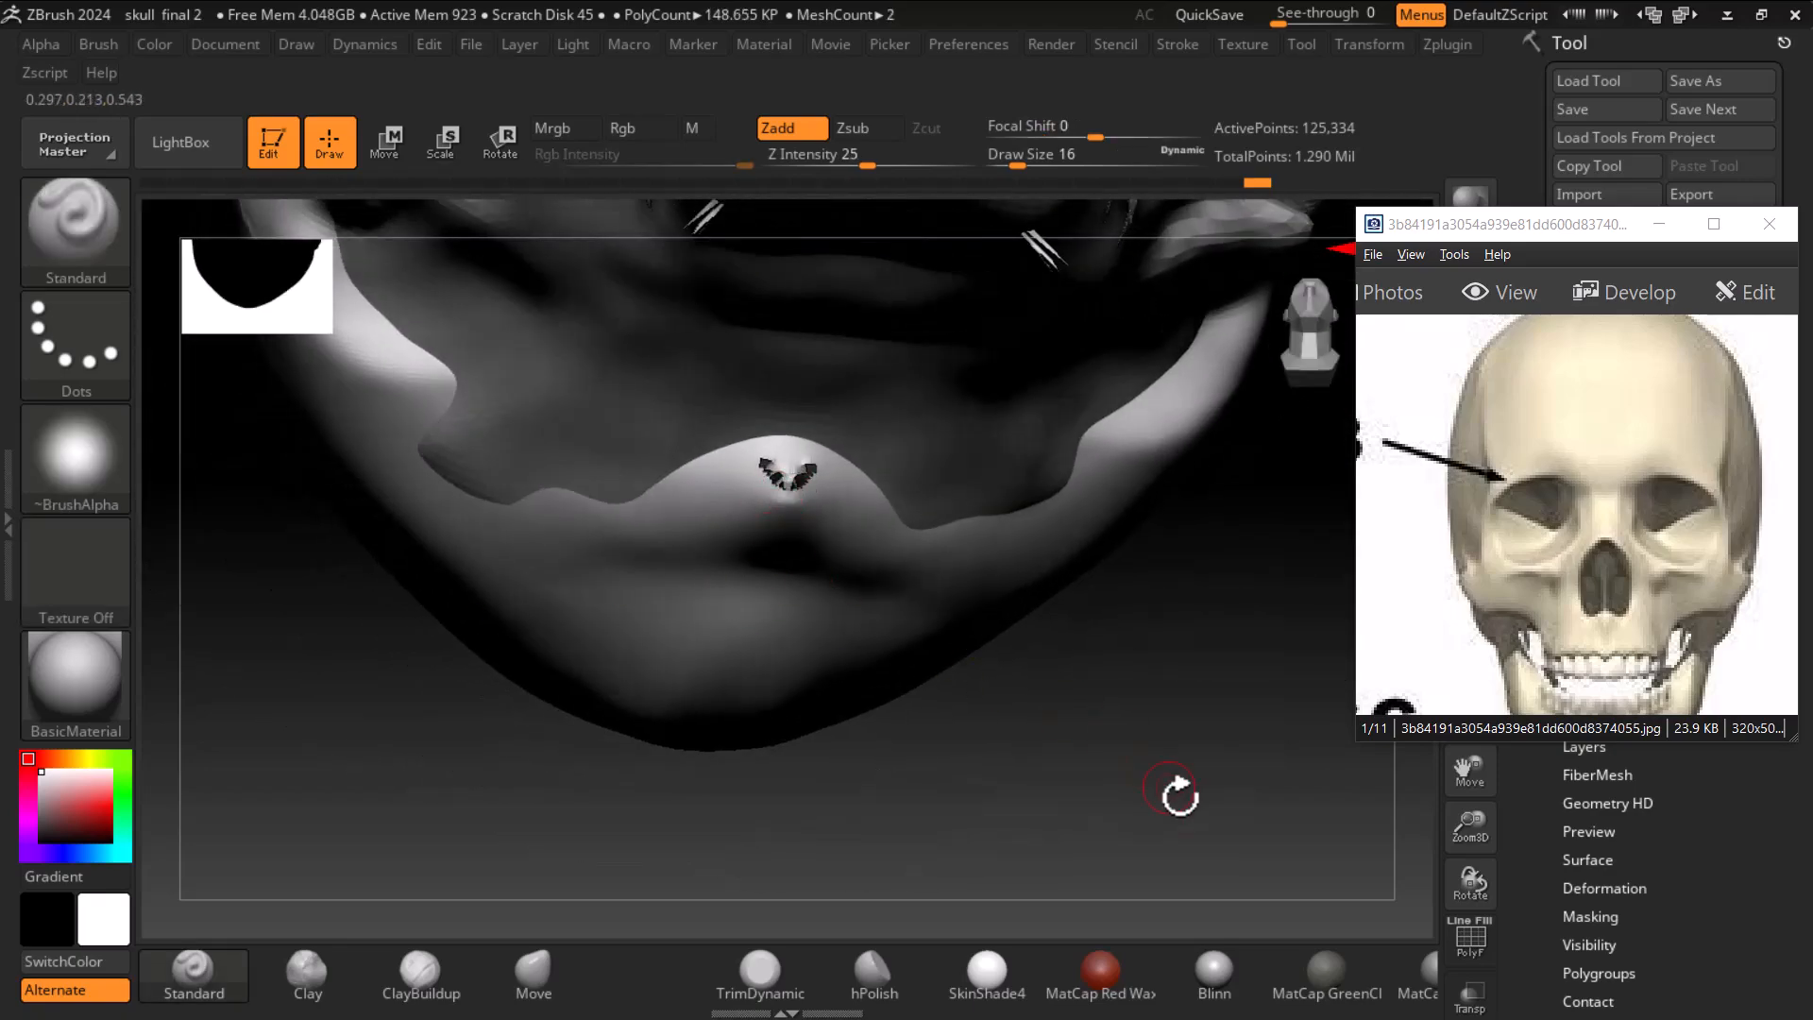
mouse_move(1197, 756)
left_mouse_down("alt")
mouse_move(1106, 641)
mouse_move(1100, 850)
mouse_move(1080, 688)
mouse_move(1142, 682)
mouse_move(1105, 821)
mouse_move(1177, 639)
mouse_move(1276, 677)
mouse_move(1226, 748)
mouse_move(1215, 822)
mouse_move(1186, 791)
left_mouse_up("alt")
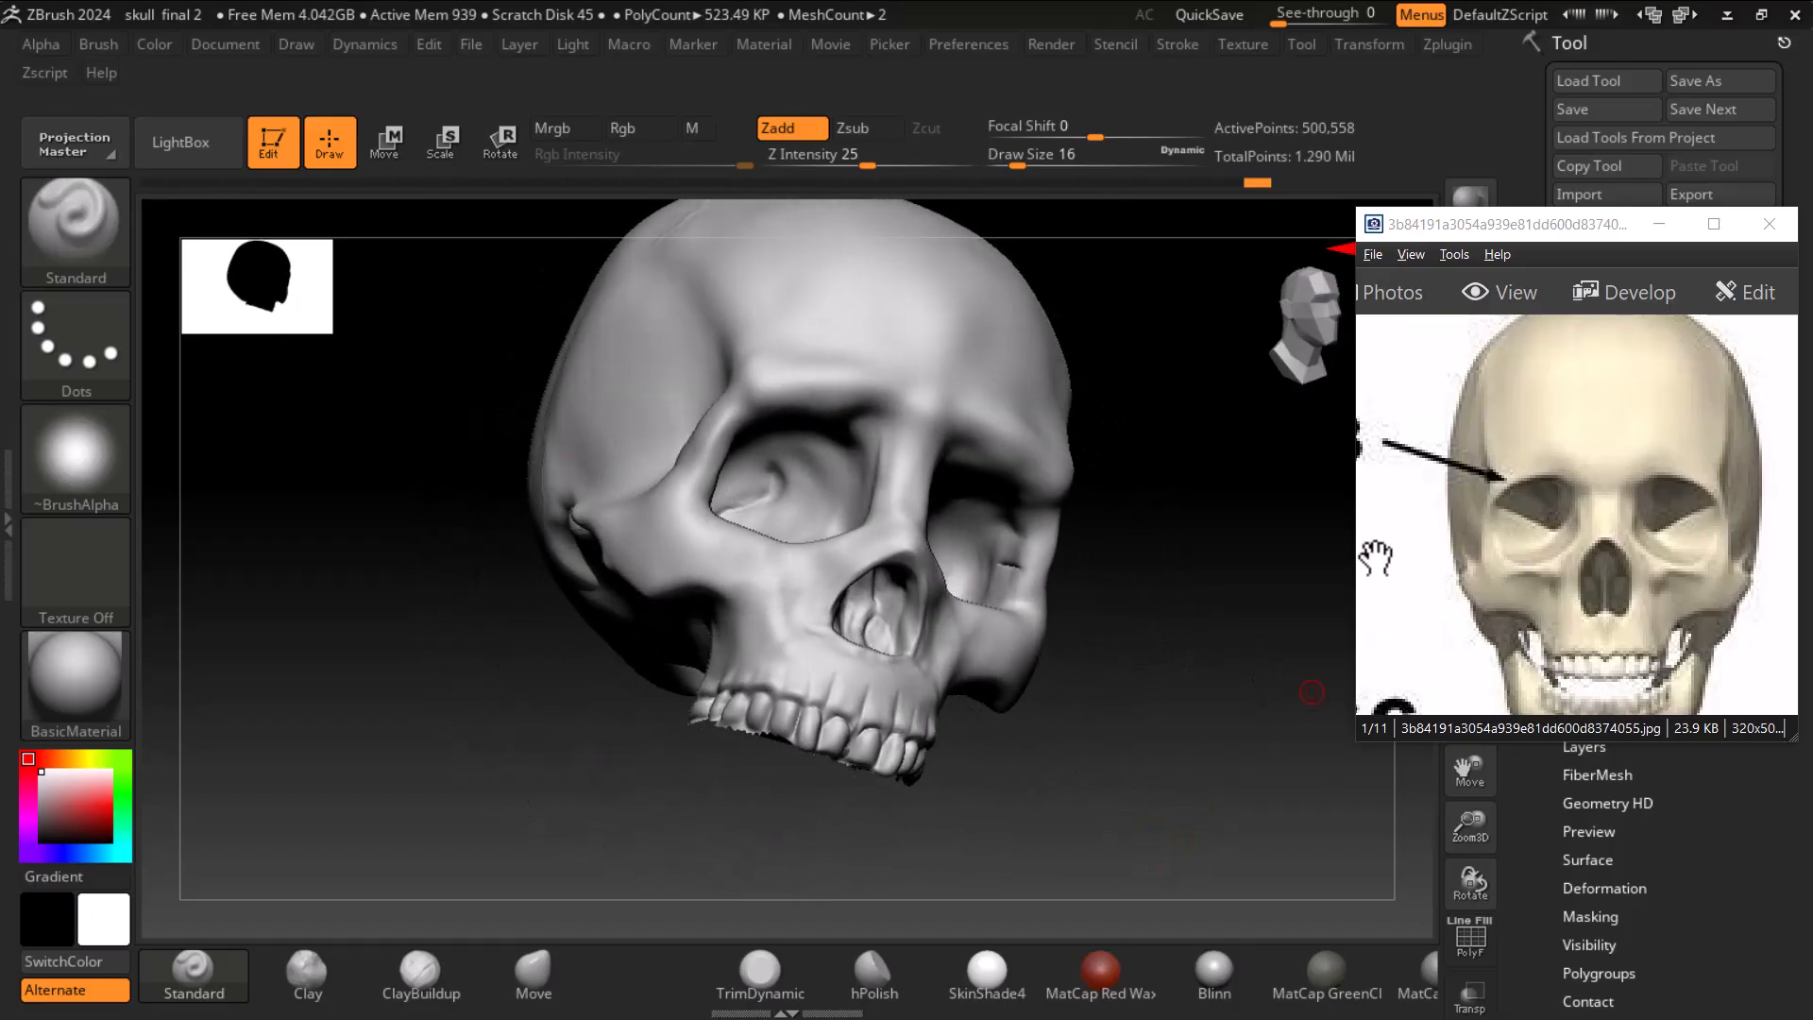
- Build up the brow ridges above both eye sockets with ClayBuildup at draw size 52 and smooth them one subdivision level lower
left_click_drag(1322, 703, 1274, 761)
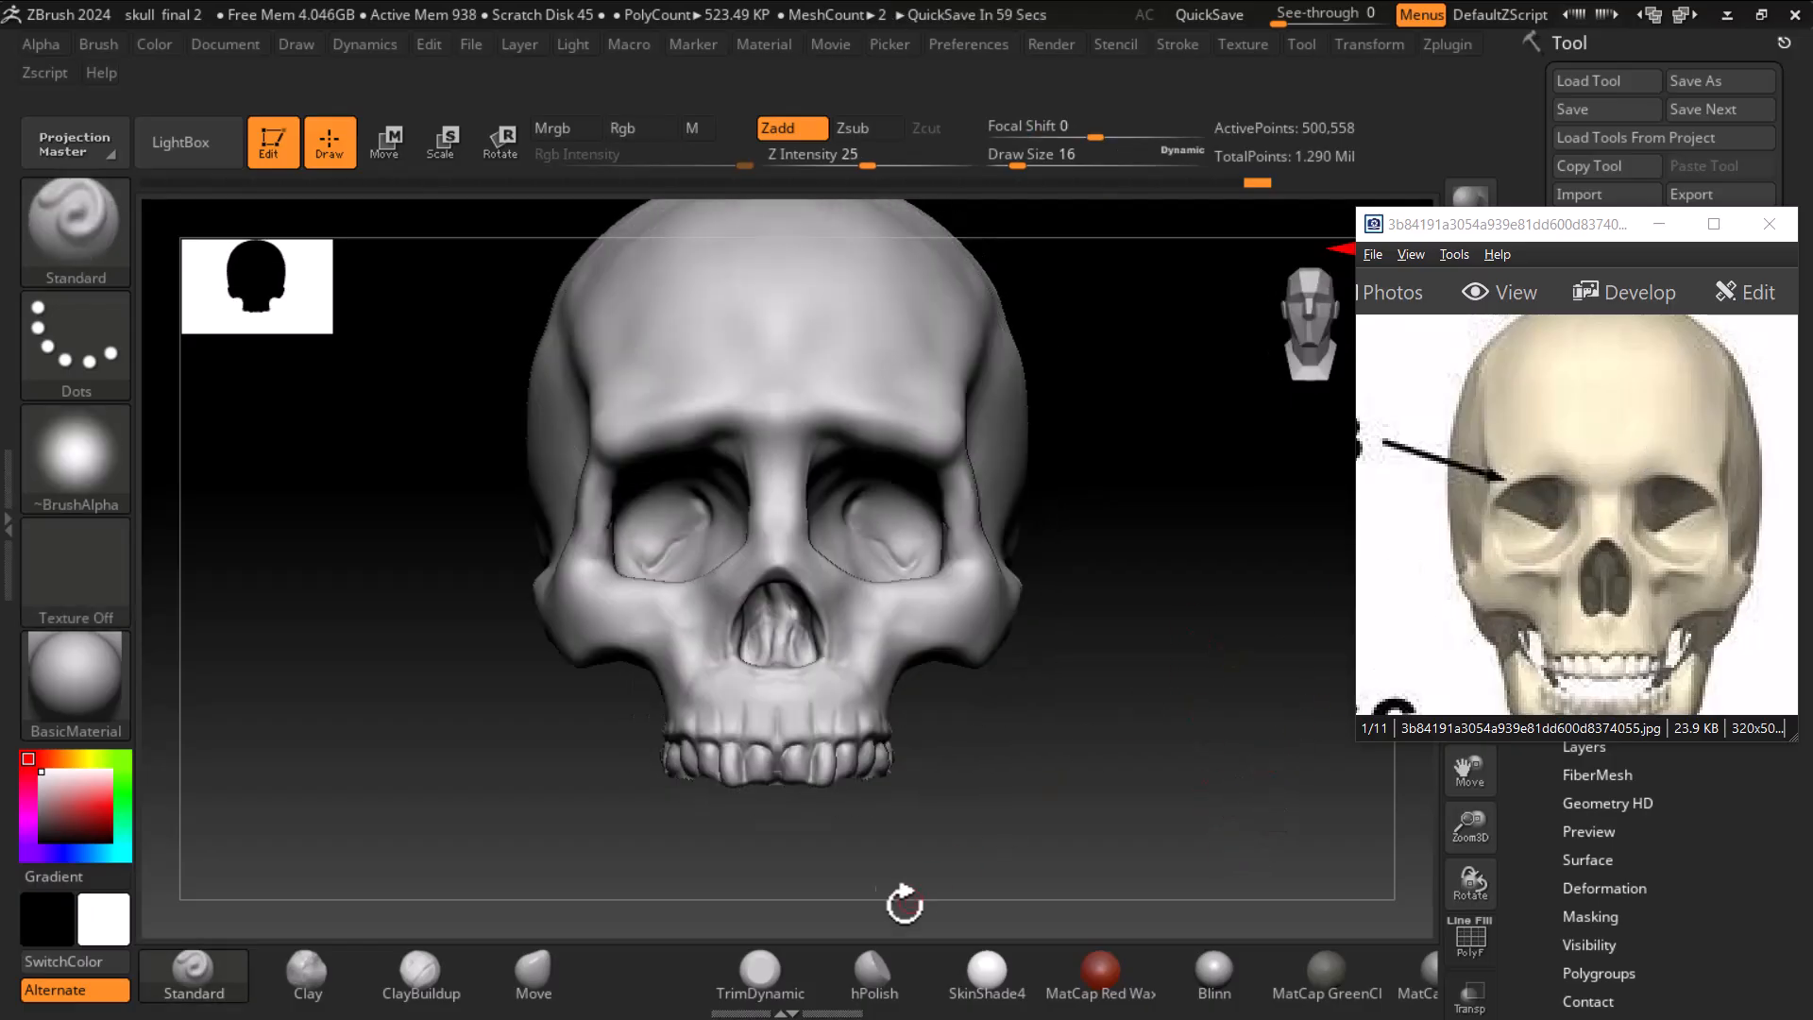
left_click(420, 970)
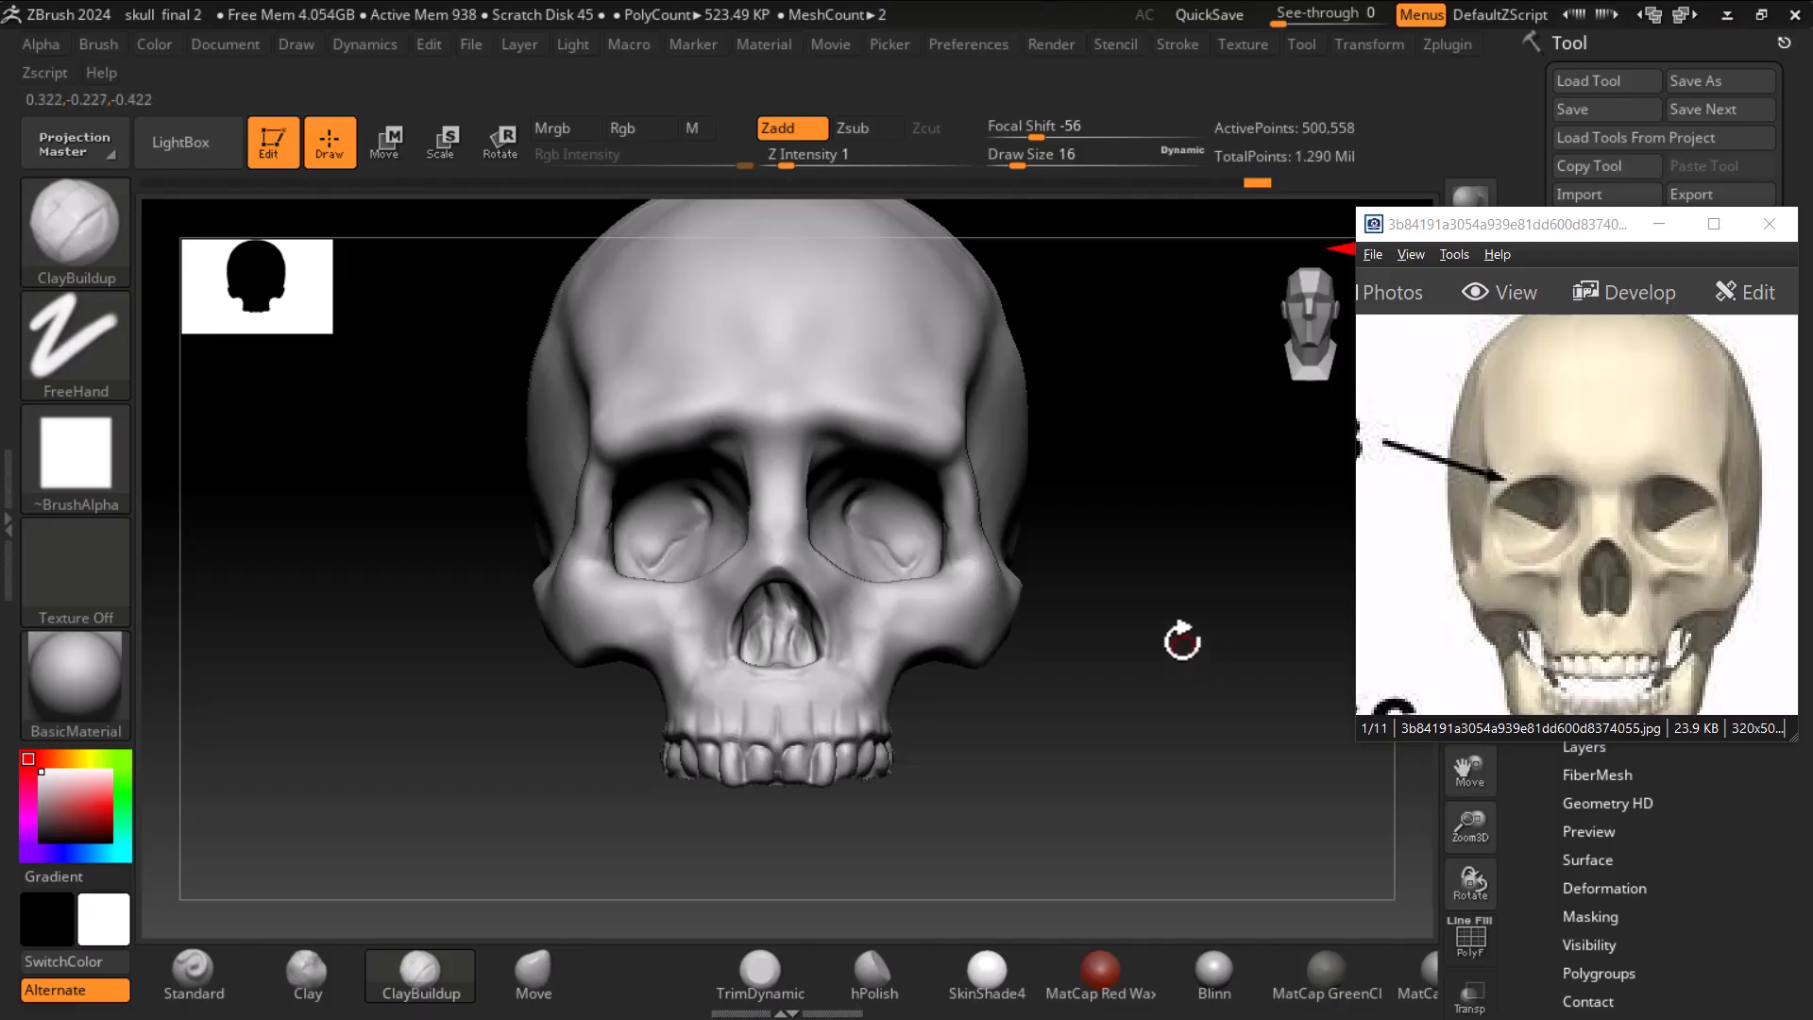
key("bracketright")
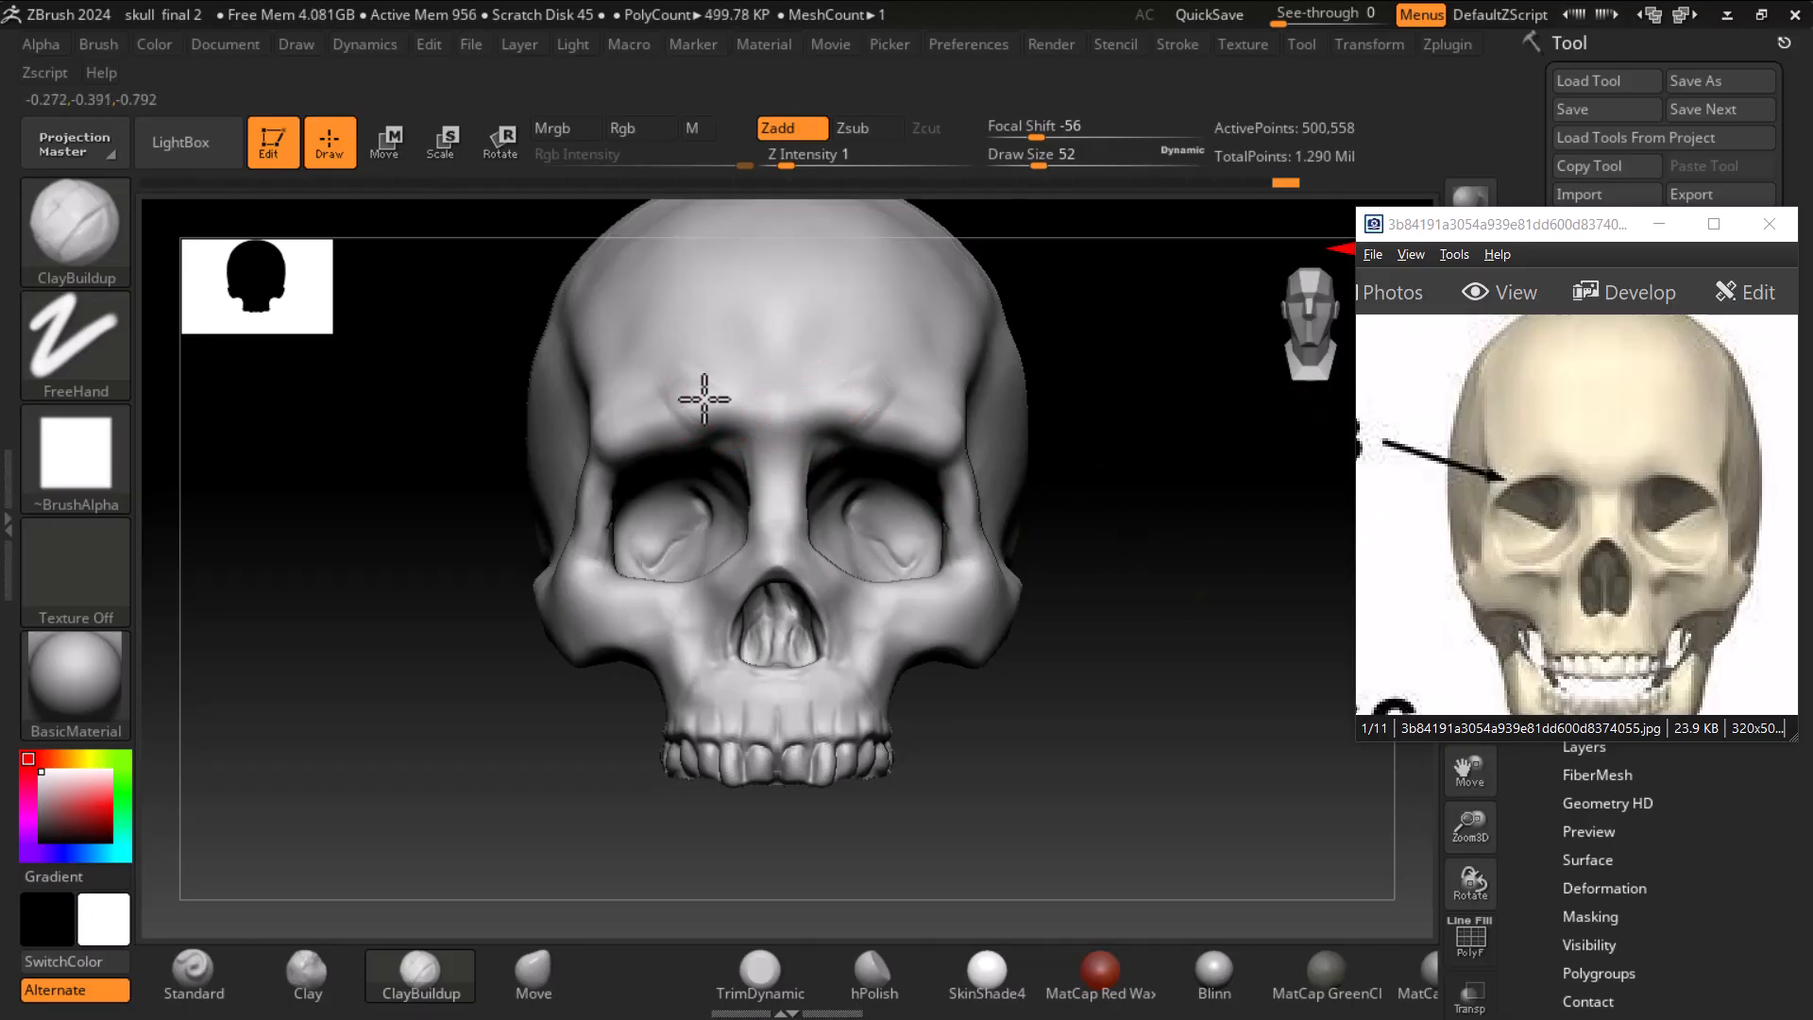
mouse_move(664, 387)
left_mouse_down()
mouse_move(602, 422)
mouse_move(639, 421)
mouse_move(623, 433)
mouse_move(675, 444)
mouse_move(671, 461)
mouse_move(701, 444)
left_mouse_up()
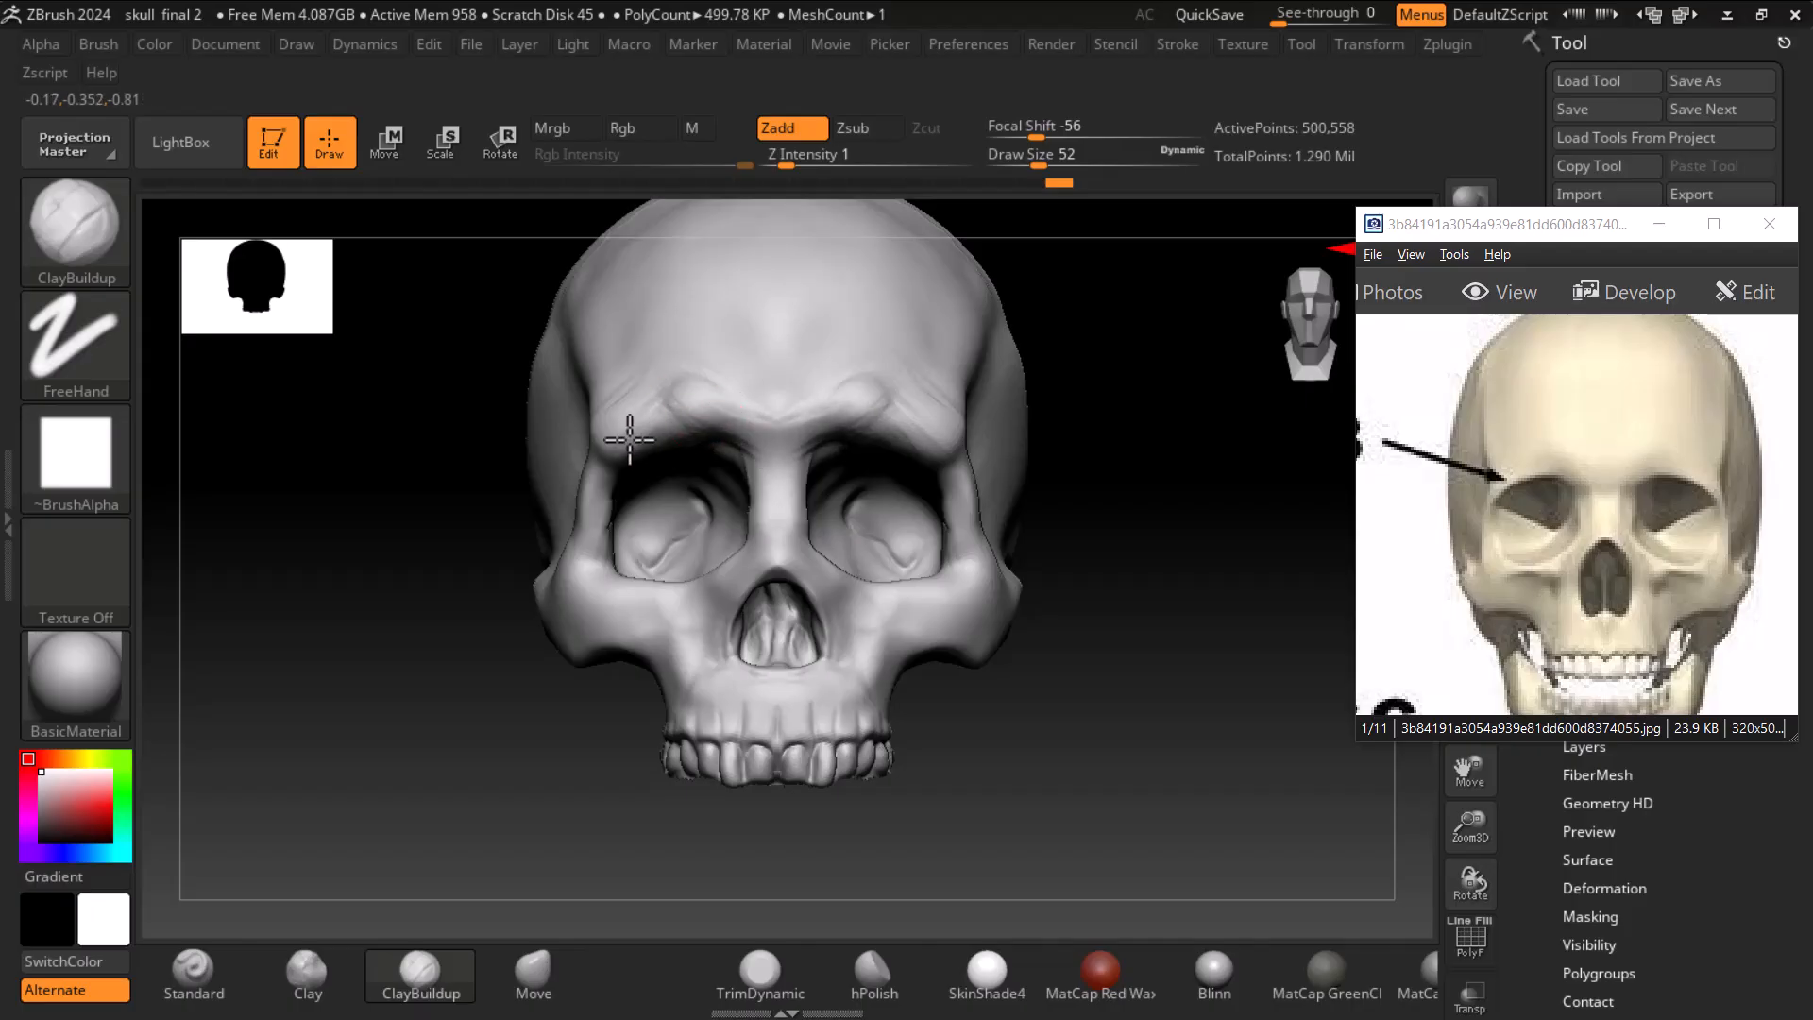
key("shift")
mouse_move(865, 409)
left_mouse_down("shift")
mouse_move(635, 433)
mouse_move(665, 435)
left_mouse_up("shift")
key("shift+d")
left_click_drag(857, 370, 888, 390, "shift")
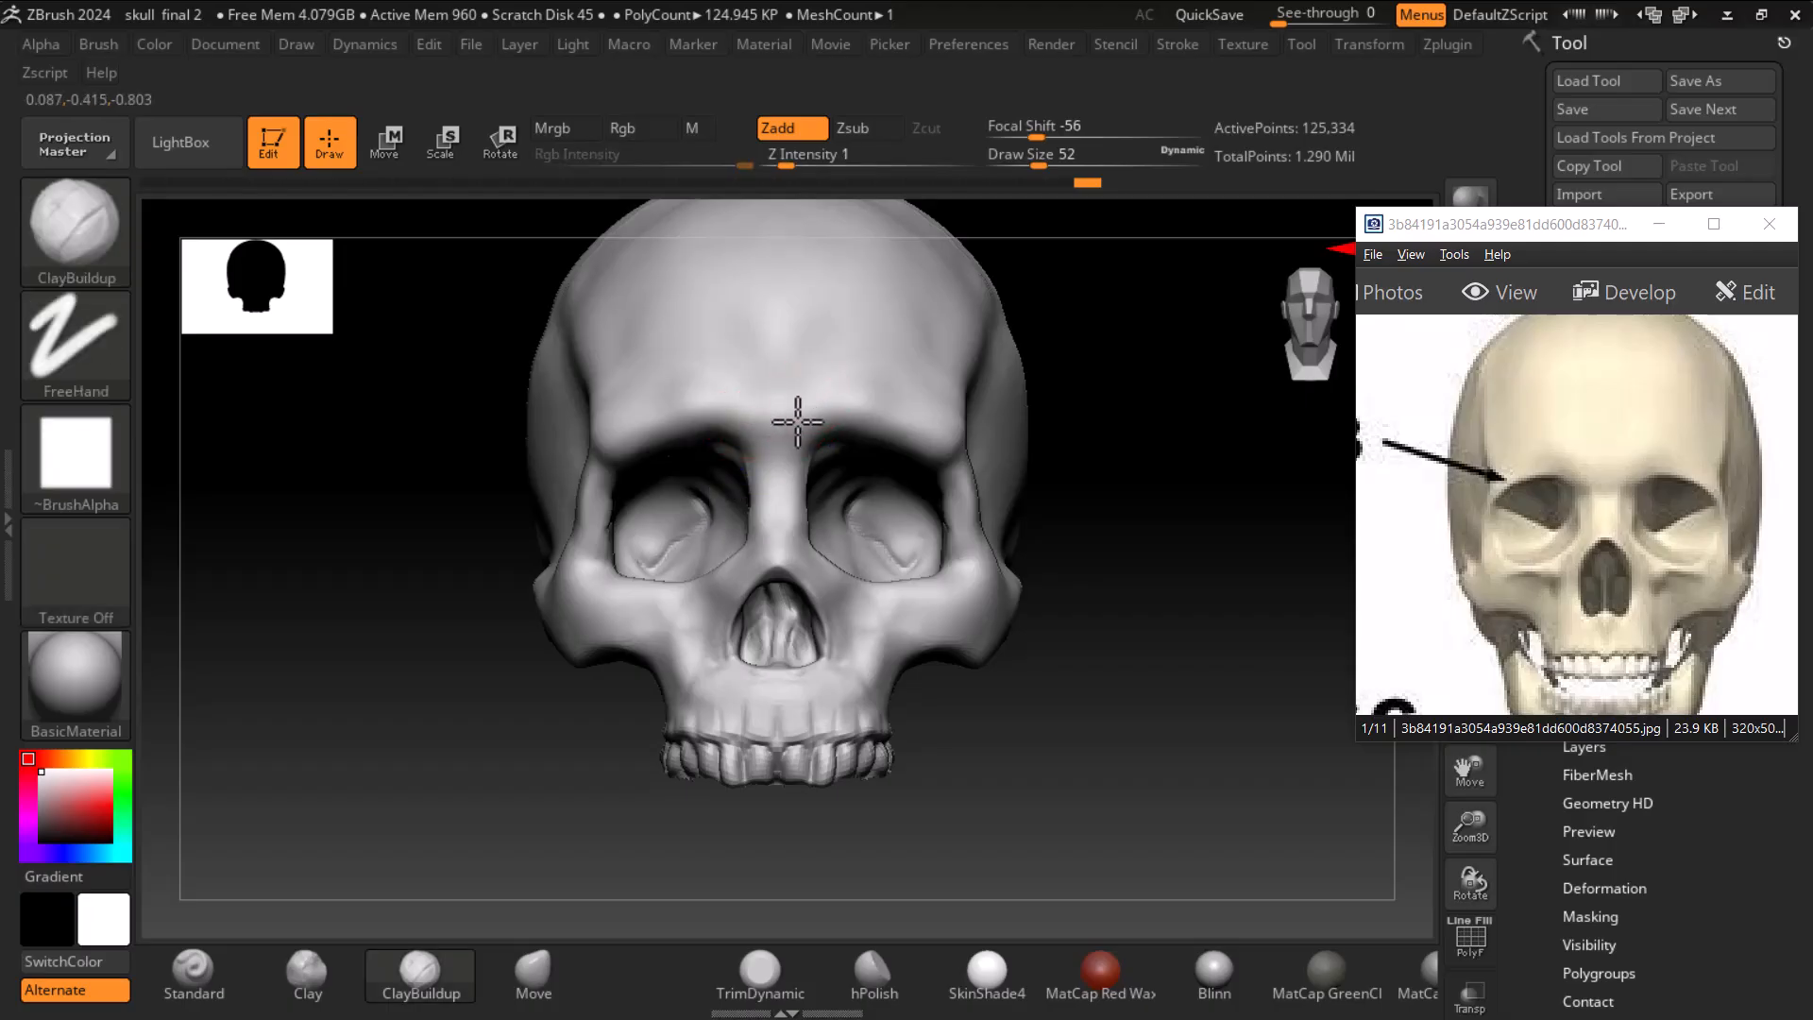
key("shift")
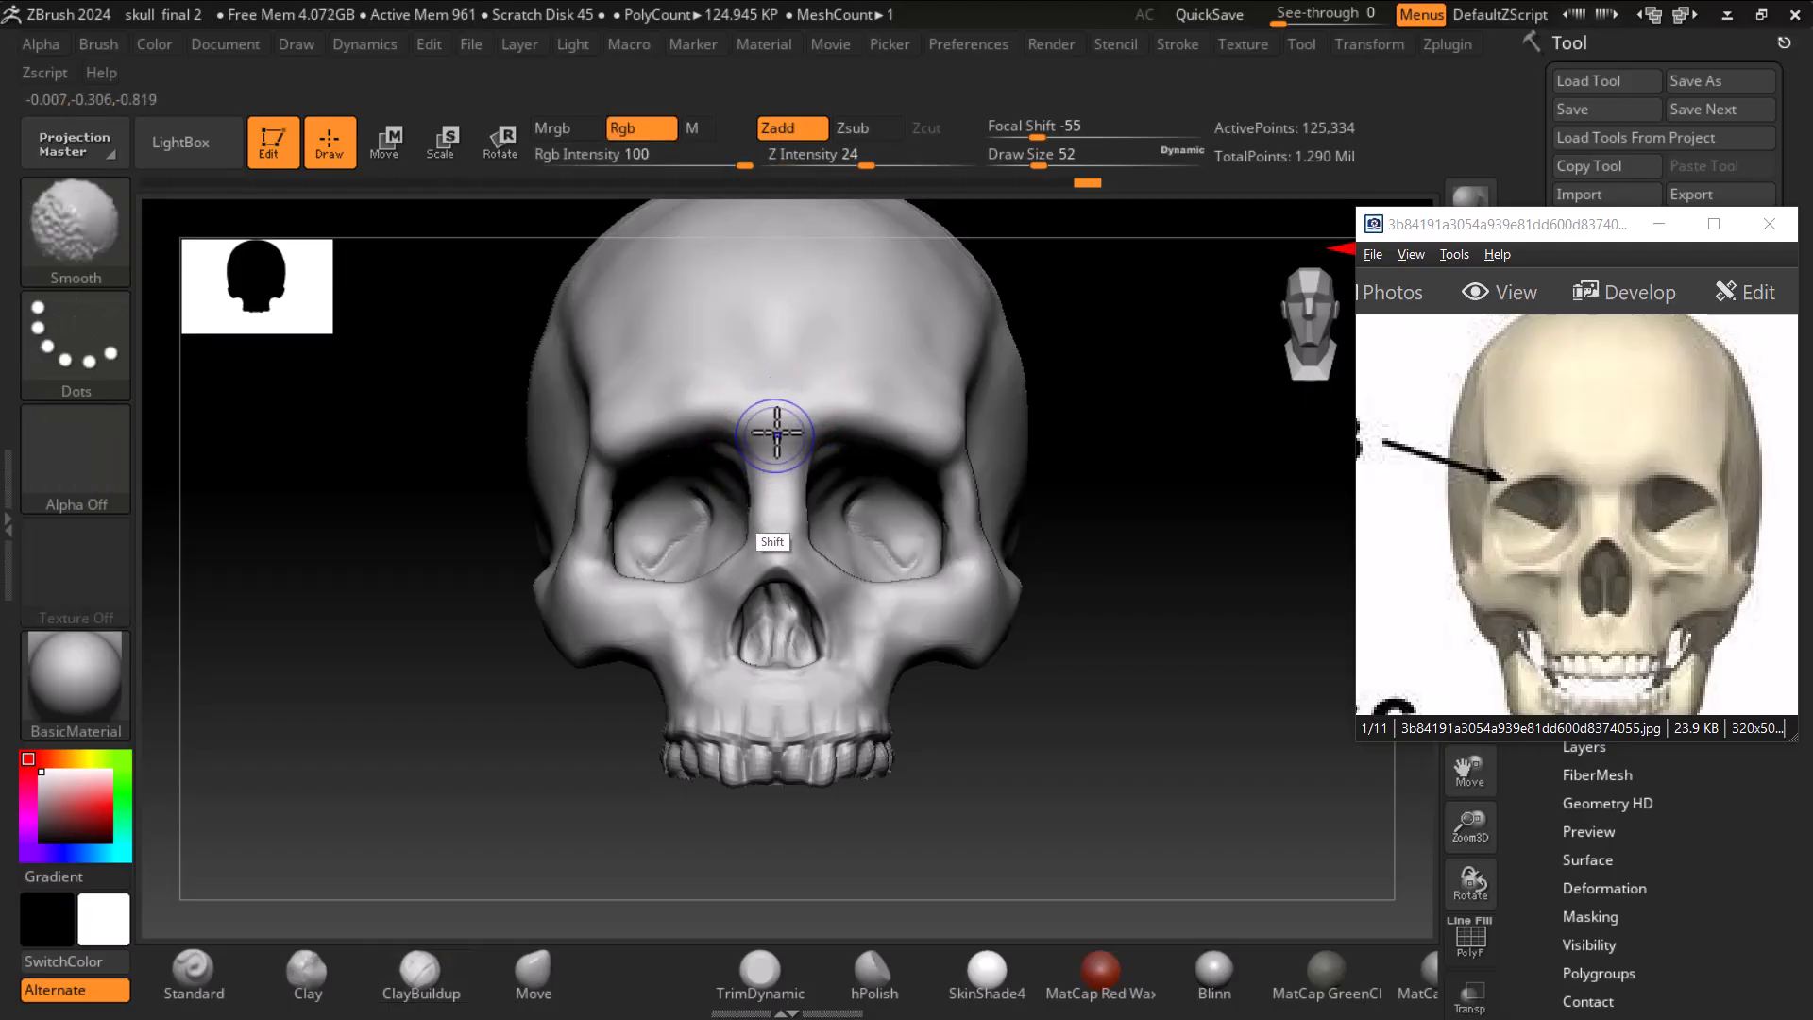
- Build up the side of the nasal bridge beside the inner eye socket with ClayBuildup and smooth the stroke
left_click_drag(1186, 688, 1220, 715)
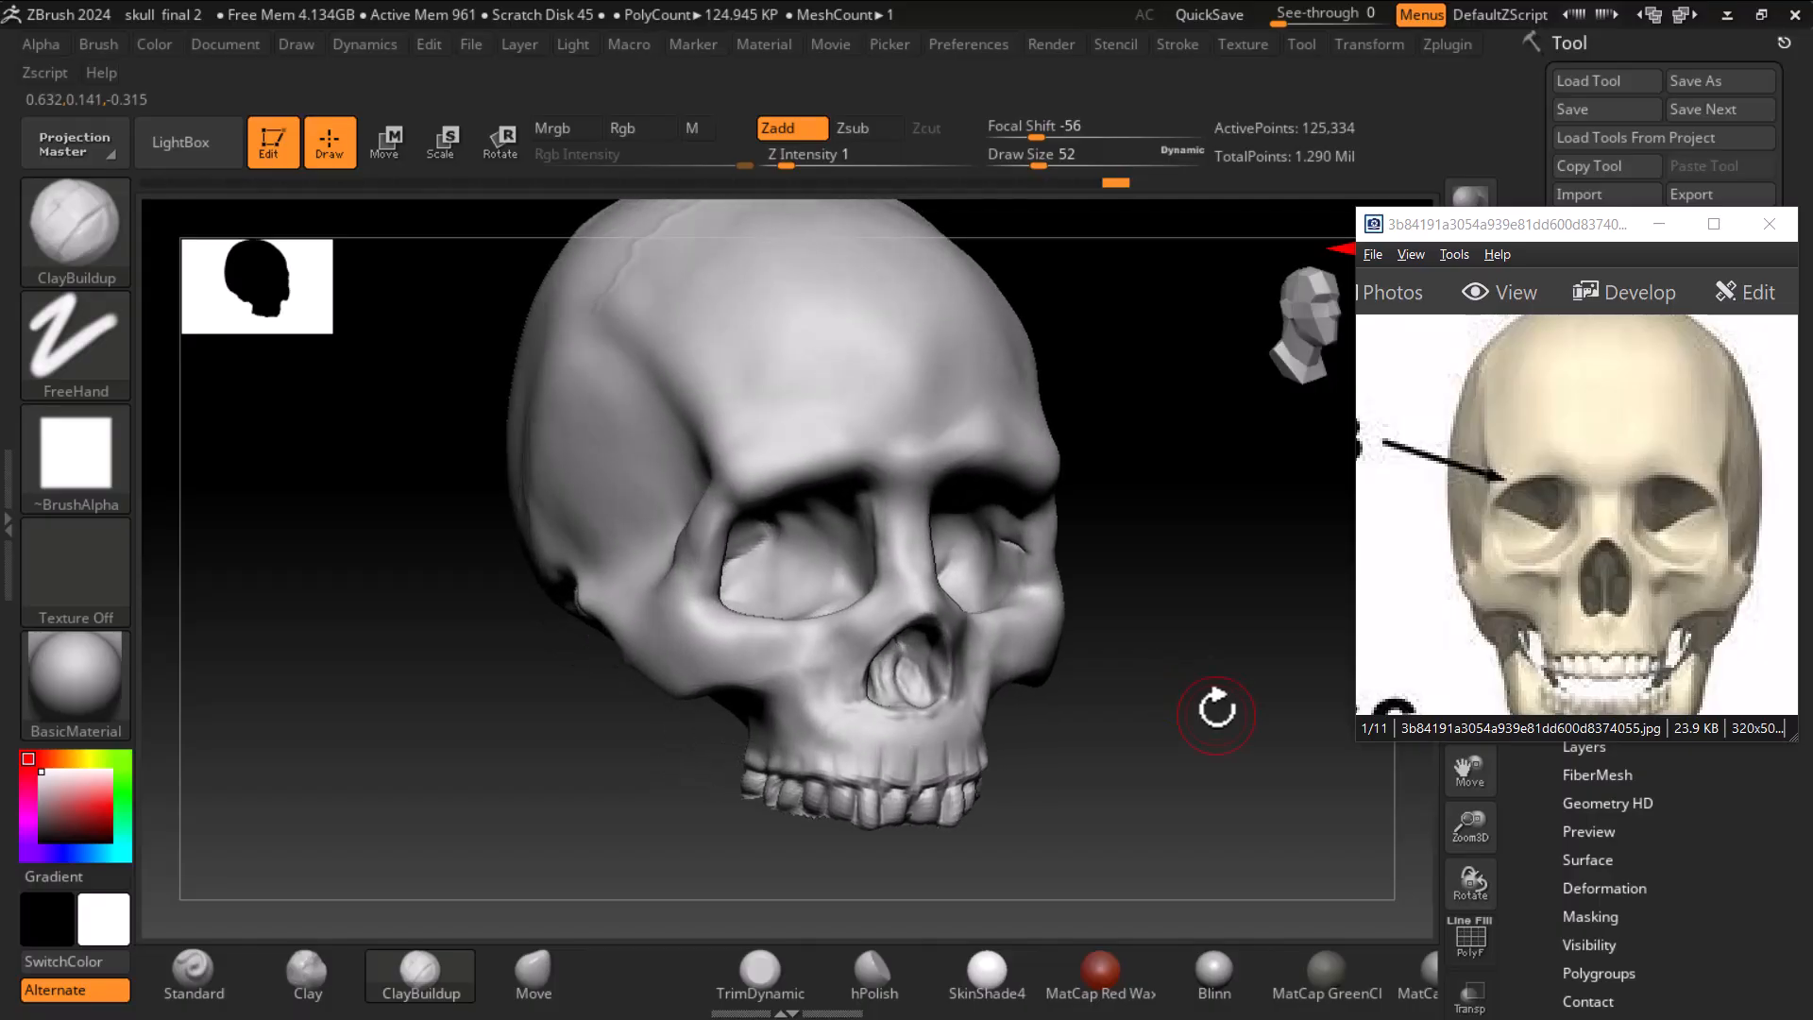
left_click_drag(910, 565, 874, 510)
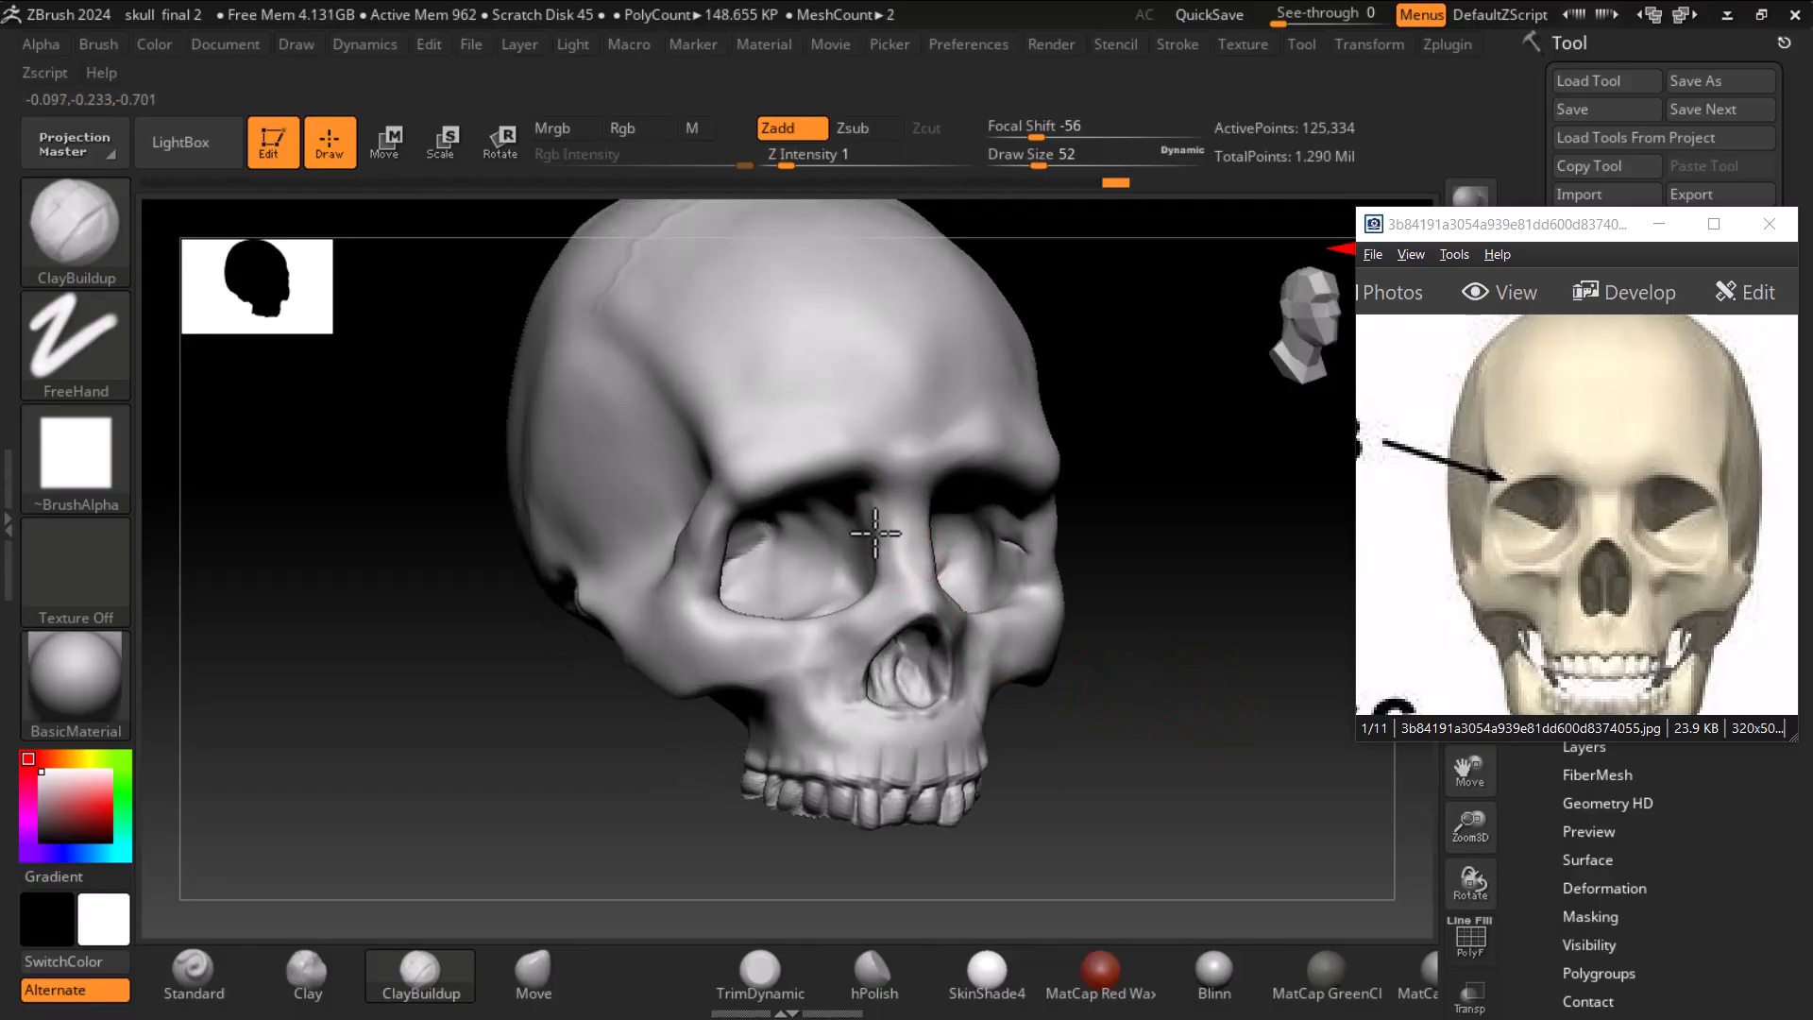
left_click_drag(898, 519, 888, 551, "shift")
mouse_move(1226, 647)
left_mouse_down()
mouse_move(1226, 768)
mouse_move(1206, 741)
left_mouse_up()
- Reshape the sides of the nasal bridge in front view with the Move brush at draw size 60
left_click(534, 972)
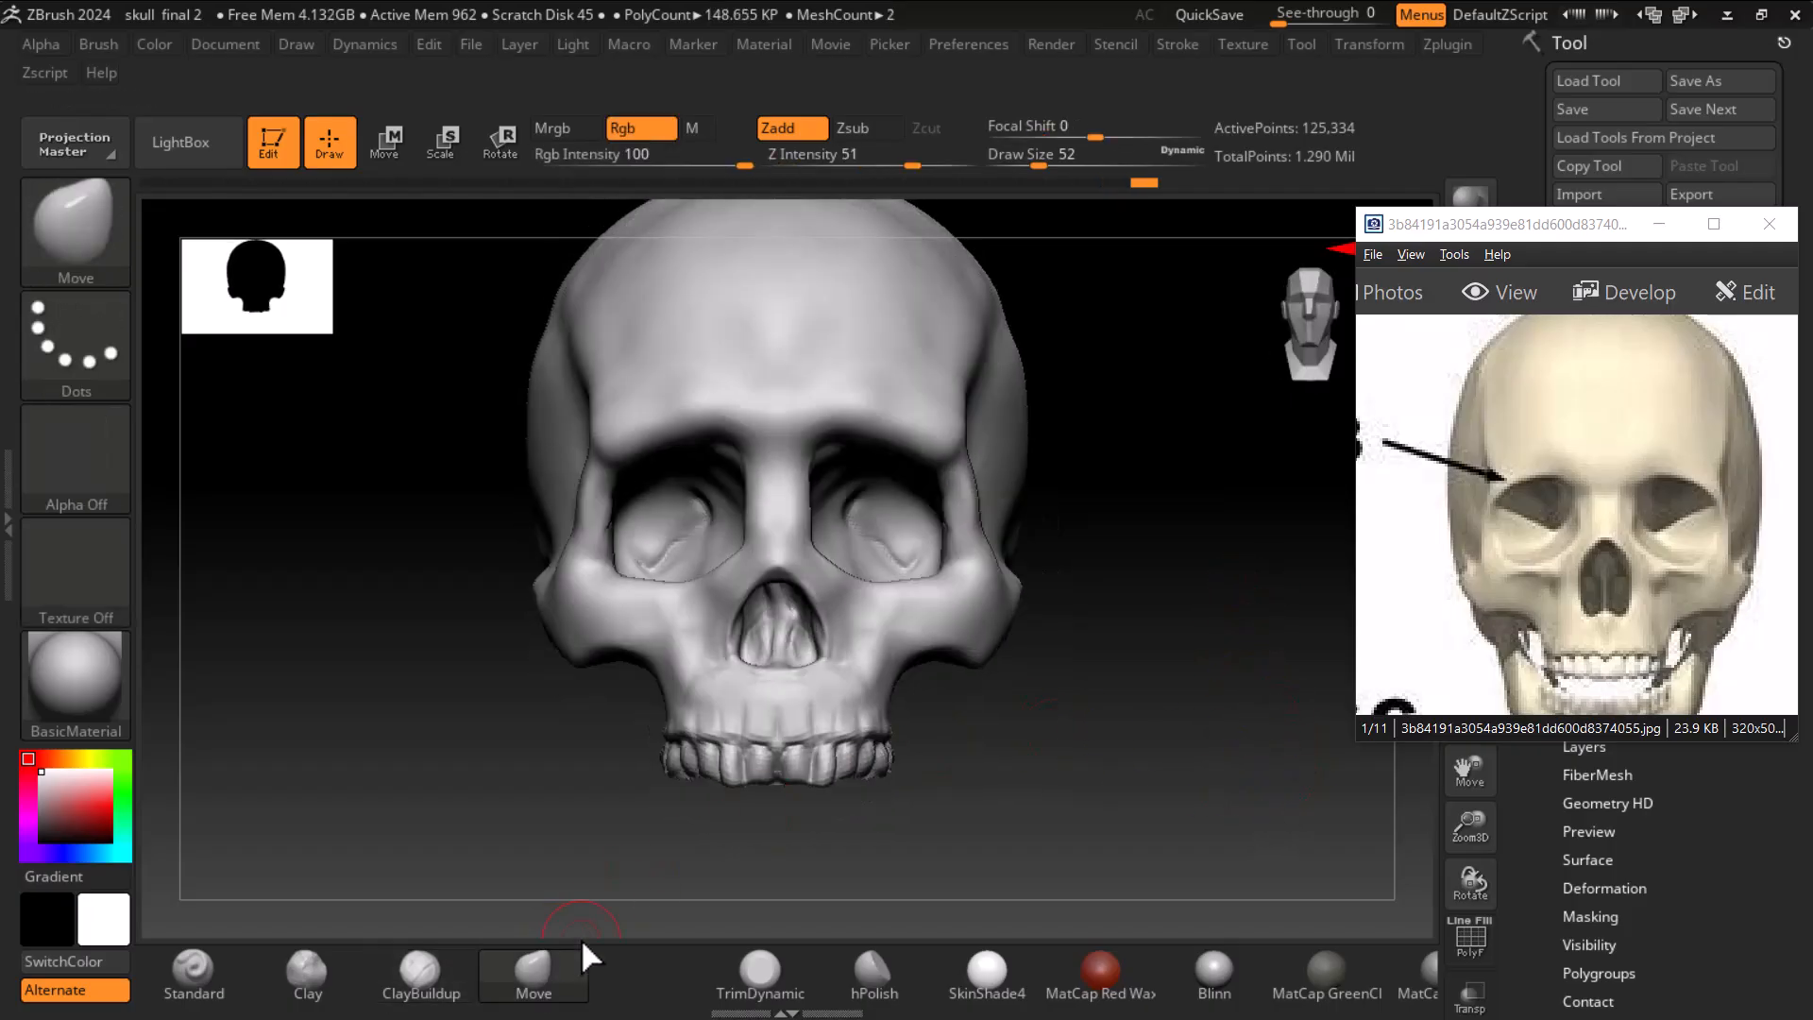
key("[")
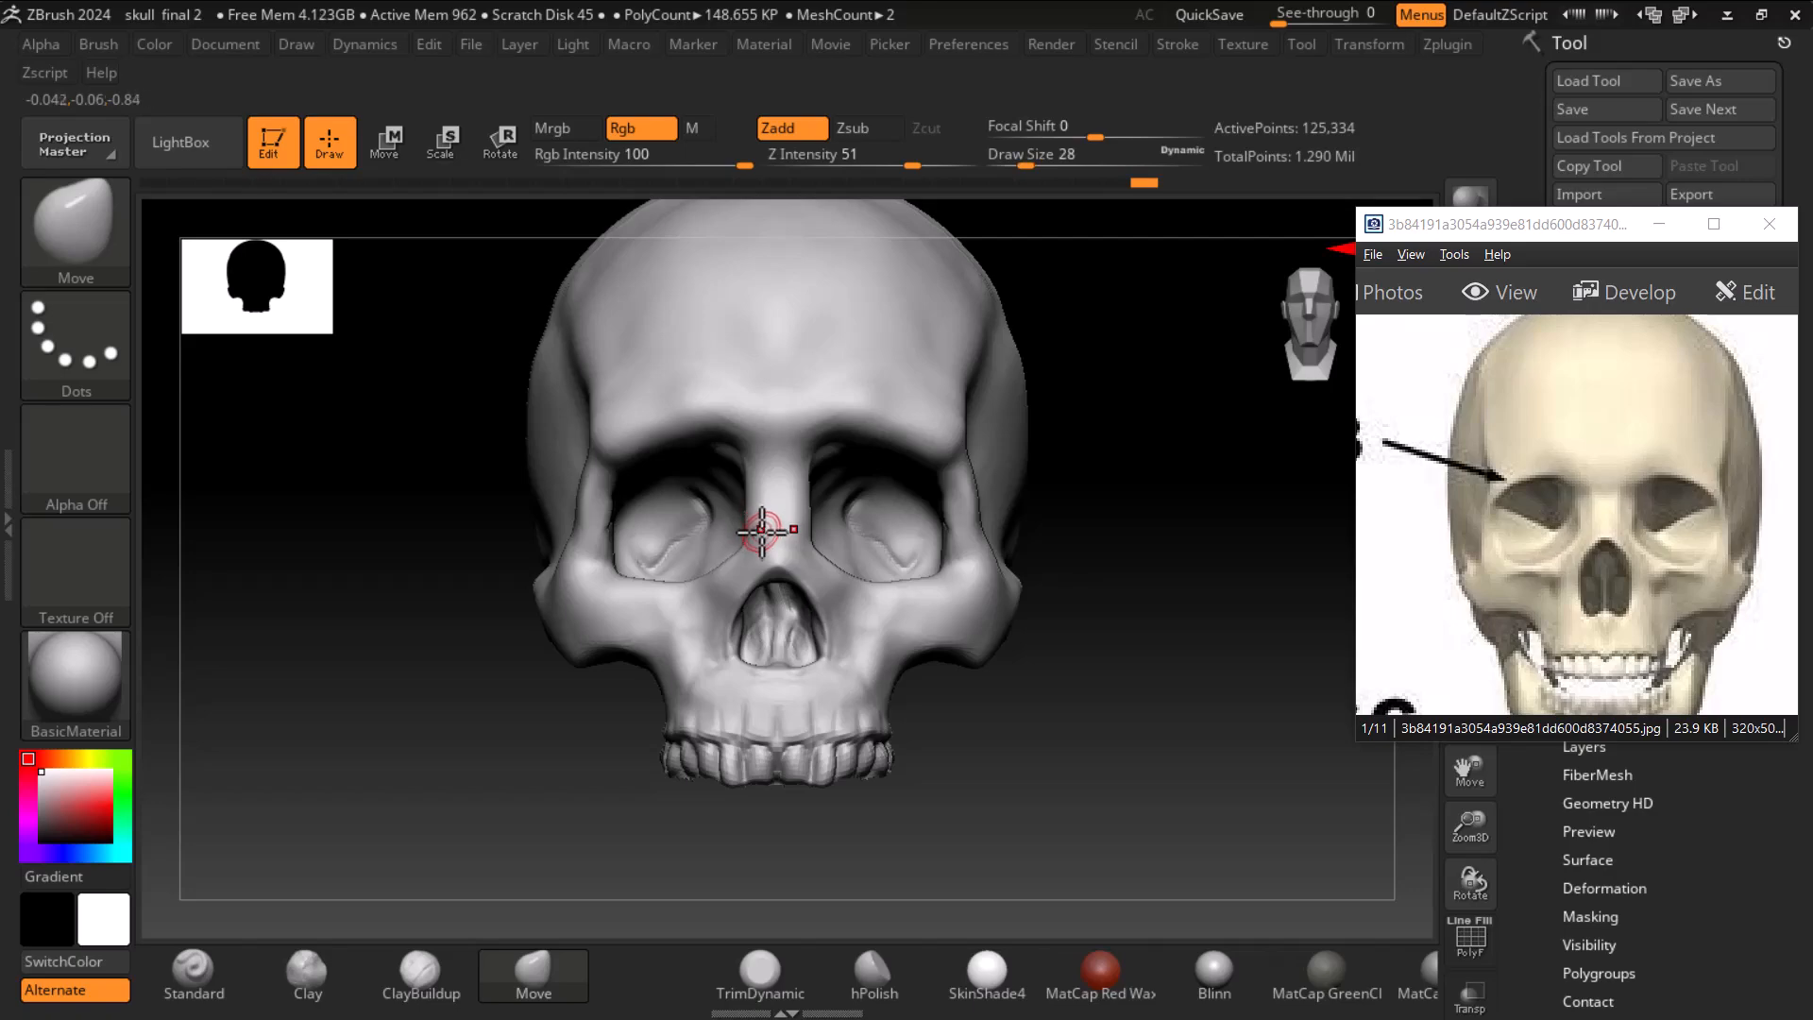
key("]")
key("]")
key("]")
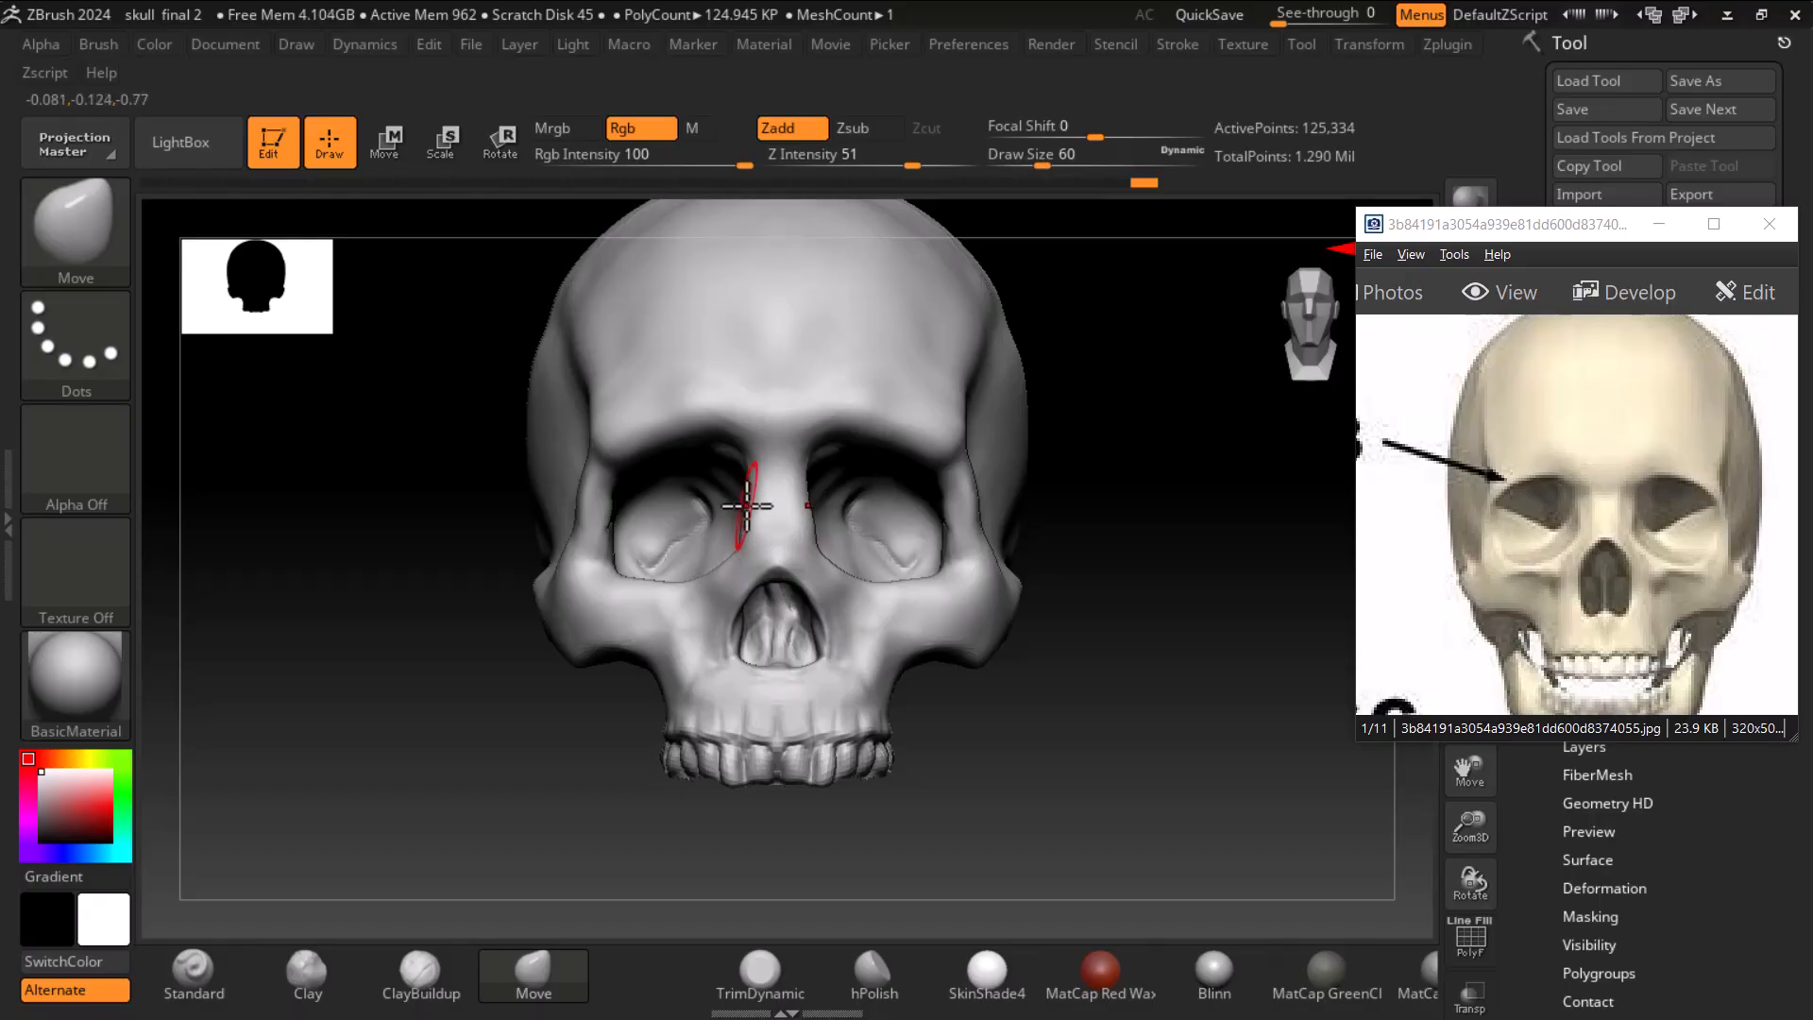
left_click_drag(1016, 732, 1148, 771)
mouse_move(1090, 782)
left_mouse_down()
mouse_move(1146, 740)
mouse_move(1145, 797)
left_mouse_up()
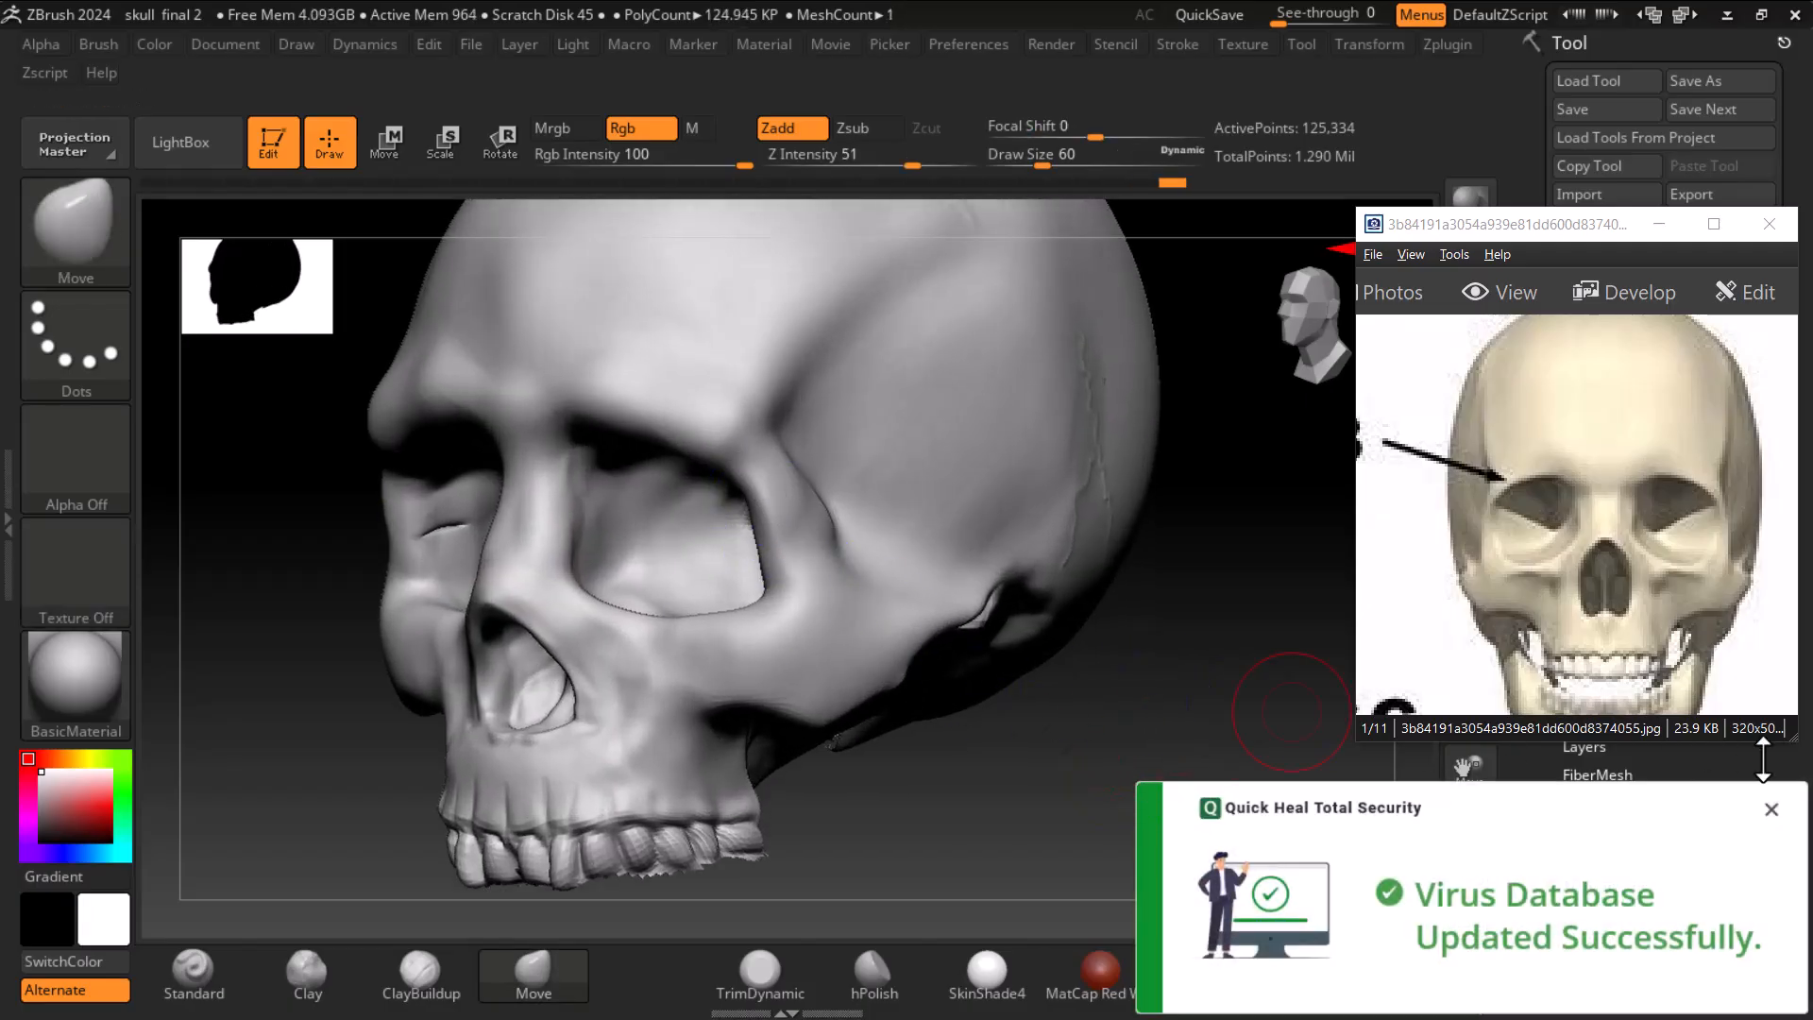
- Fill the slit in the outer wall of the eye socket with ClayBuildup, reducing the draw size from 60 to 32, and smooth it
left_click(1772, 811)
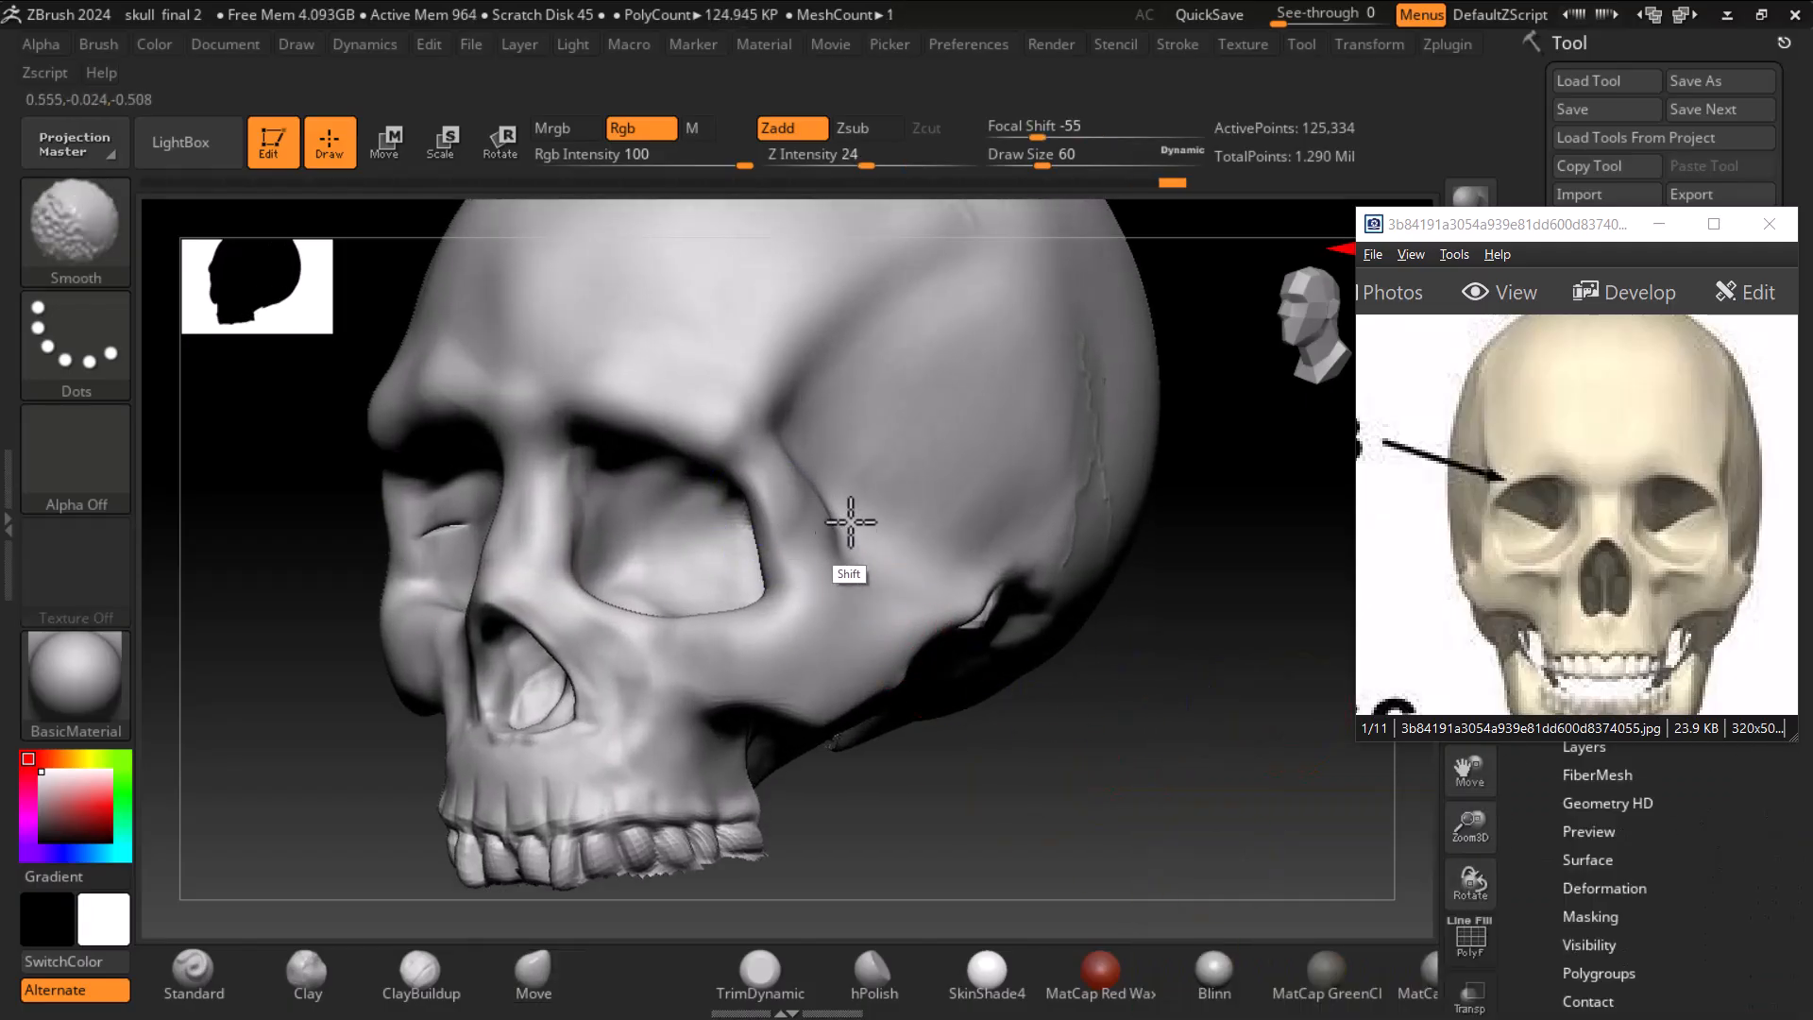
left_click_drag(1085, 812, 1193, 821, "shift")
left_click_drag(1171, 703, 1322, 672)
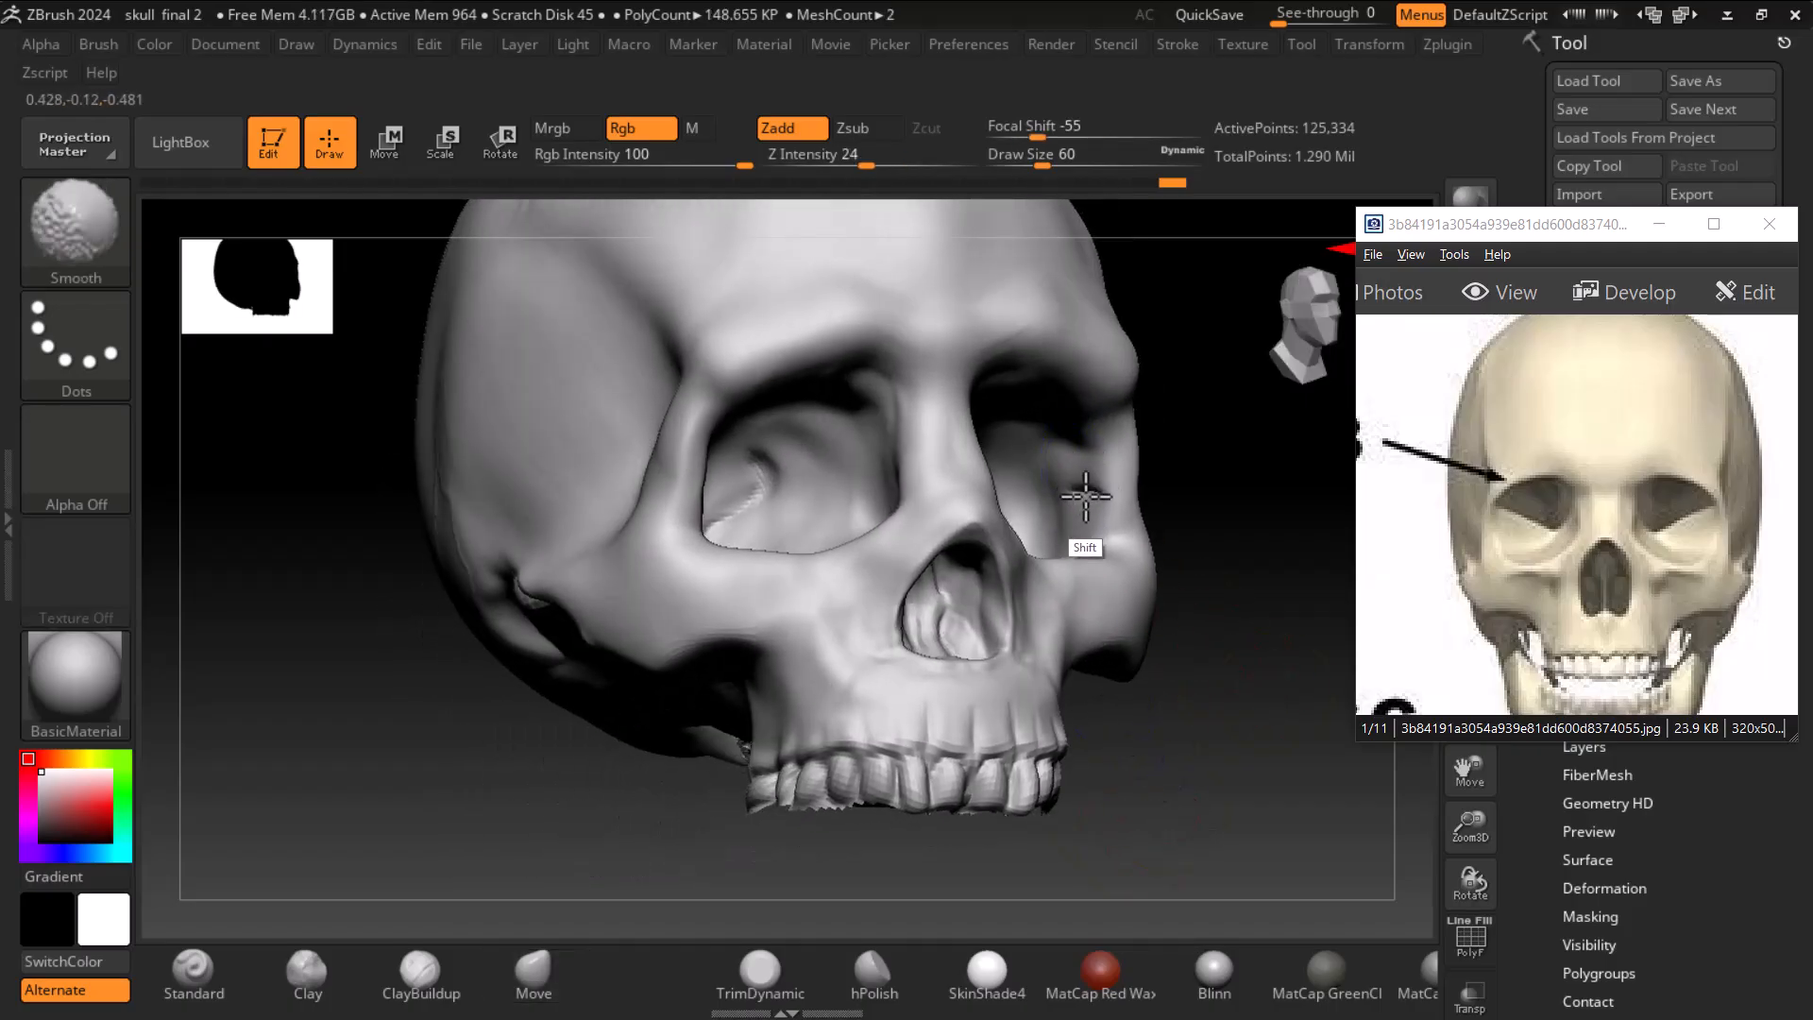
left_click_drag(1093, 488, 1120, 479)
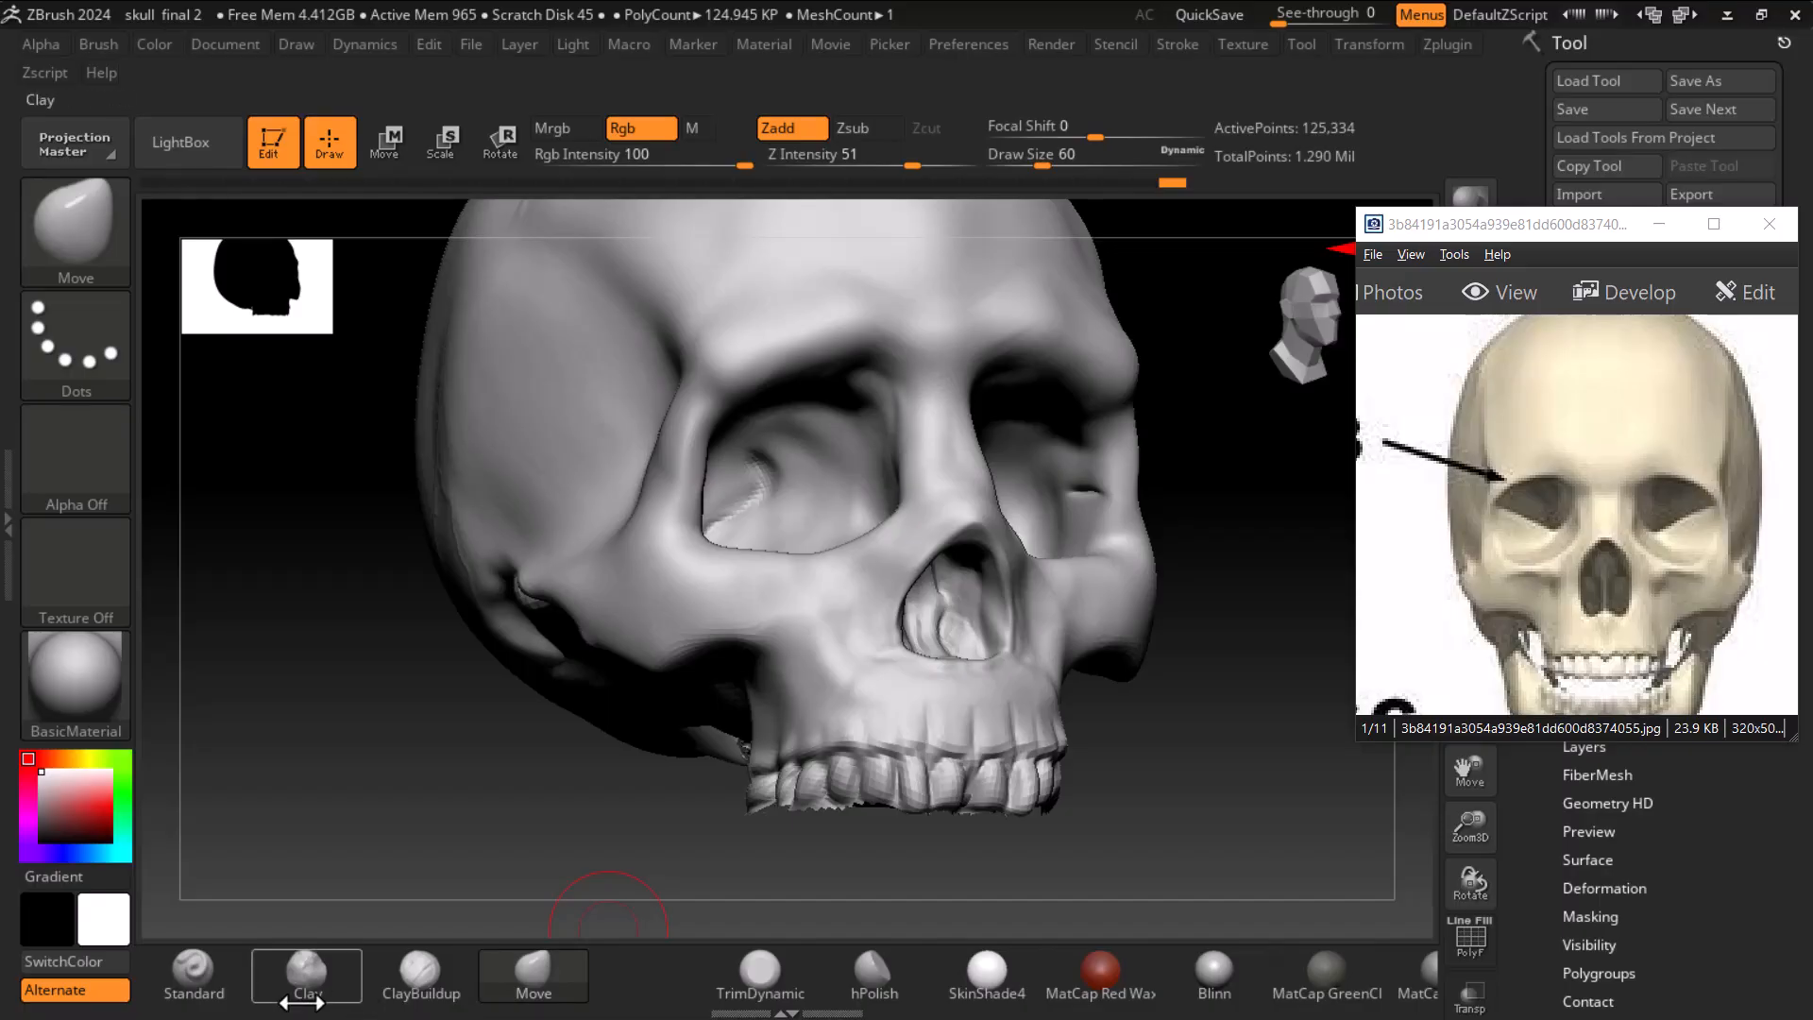
left_click(419, 972)
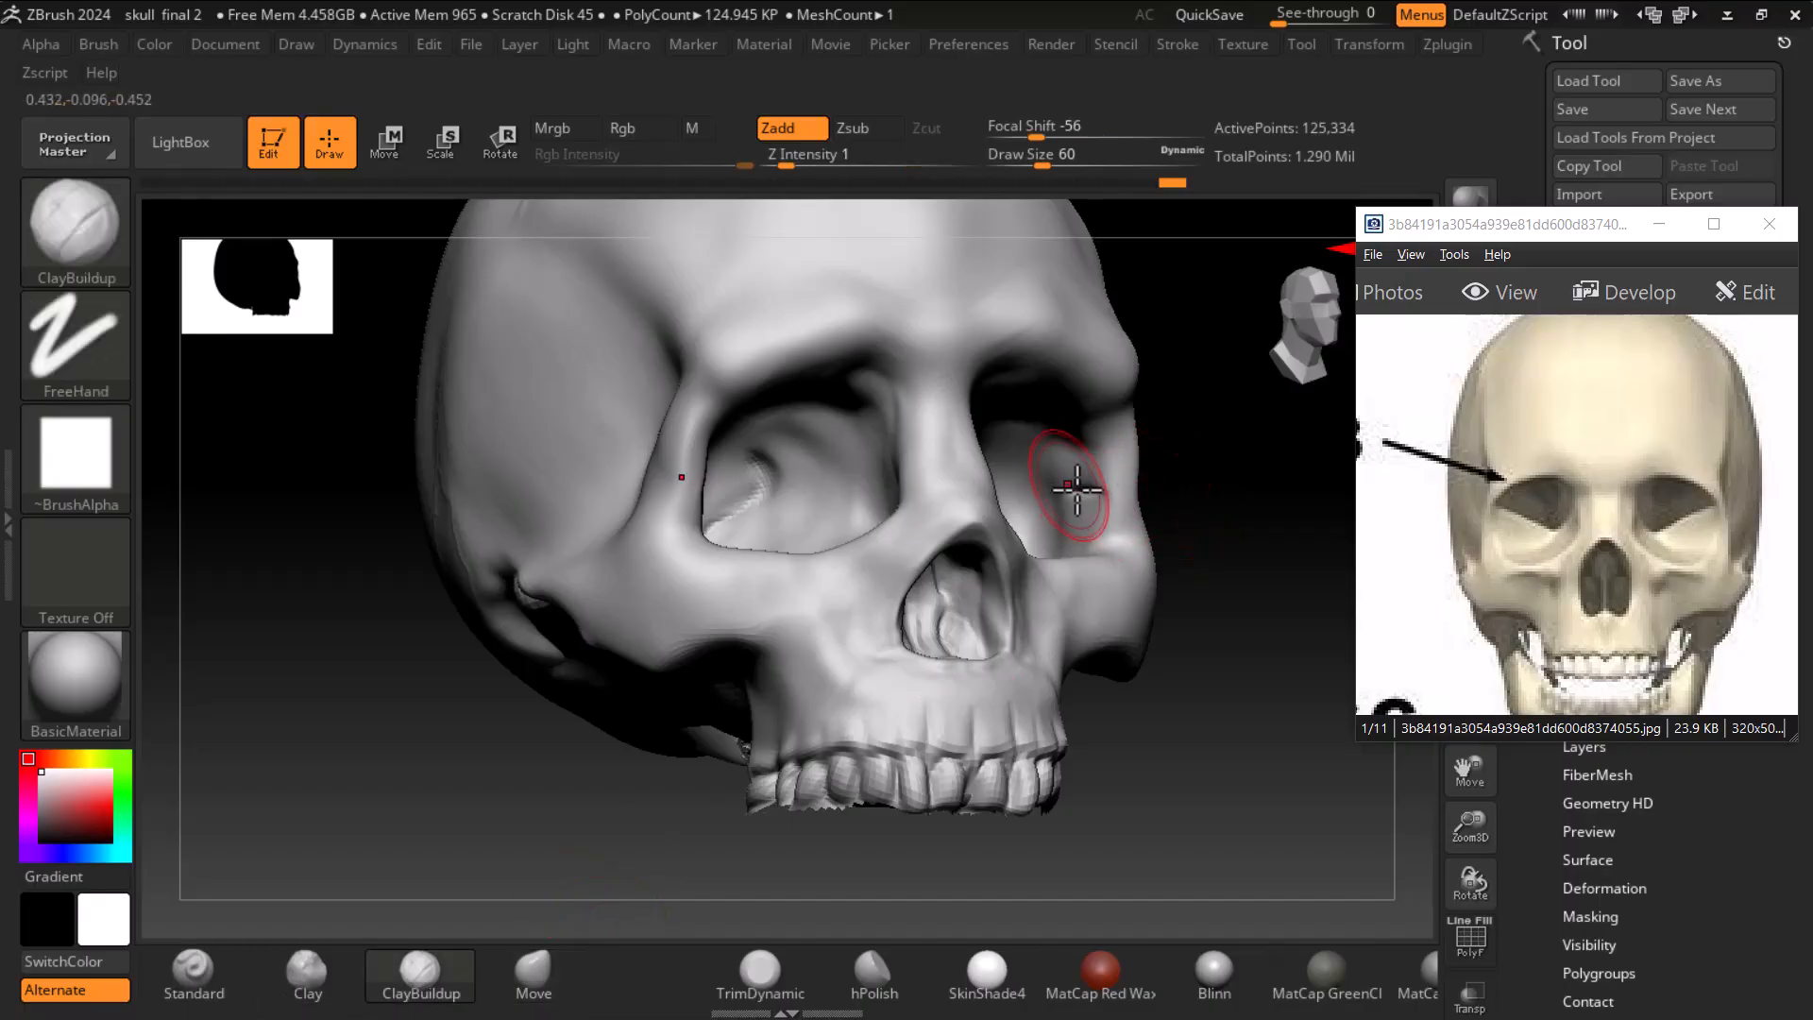
key("shift")
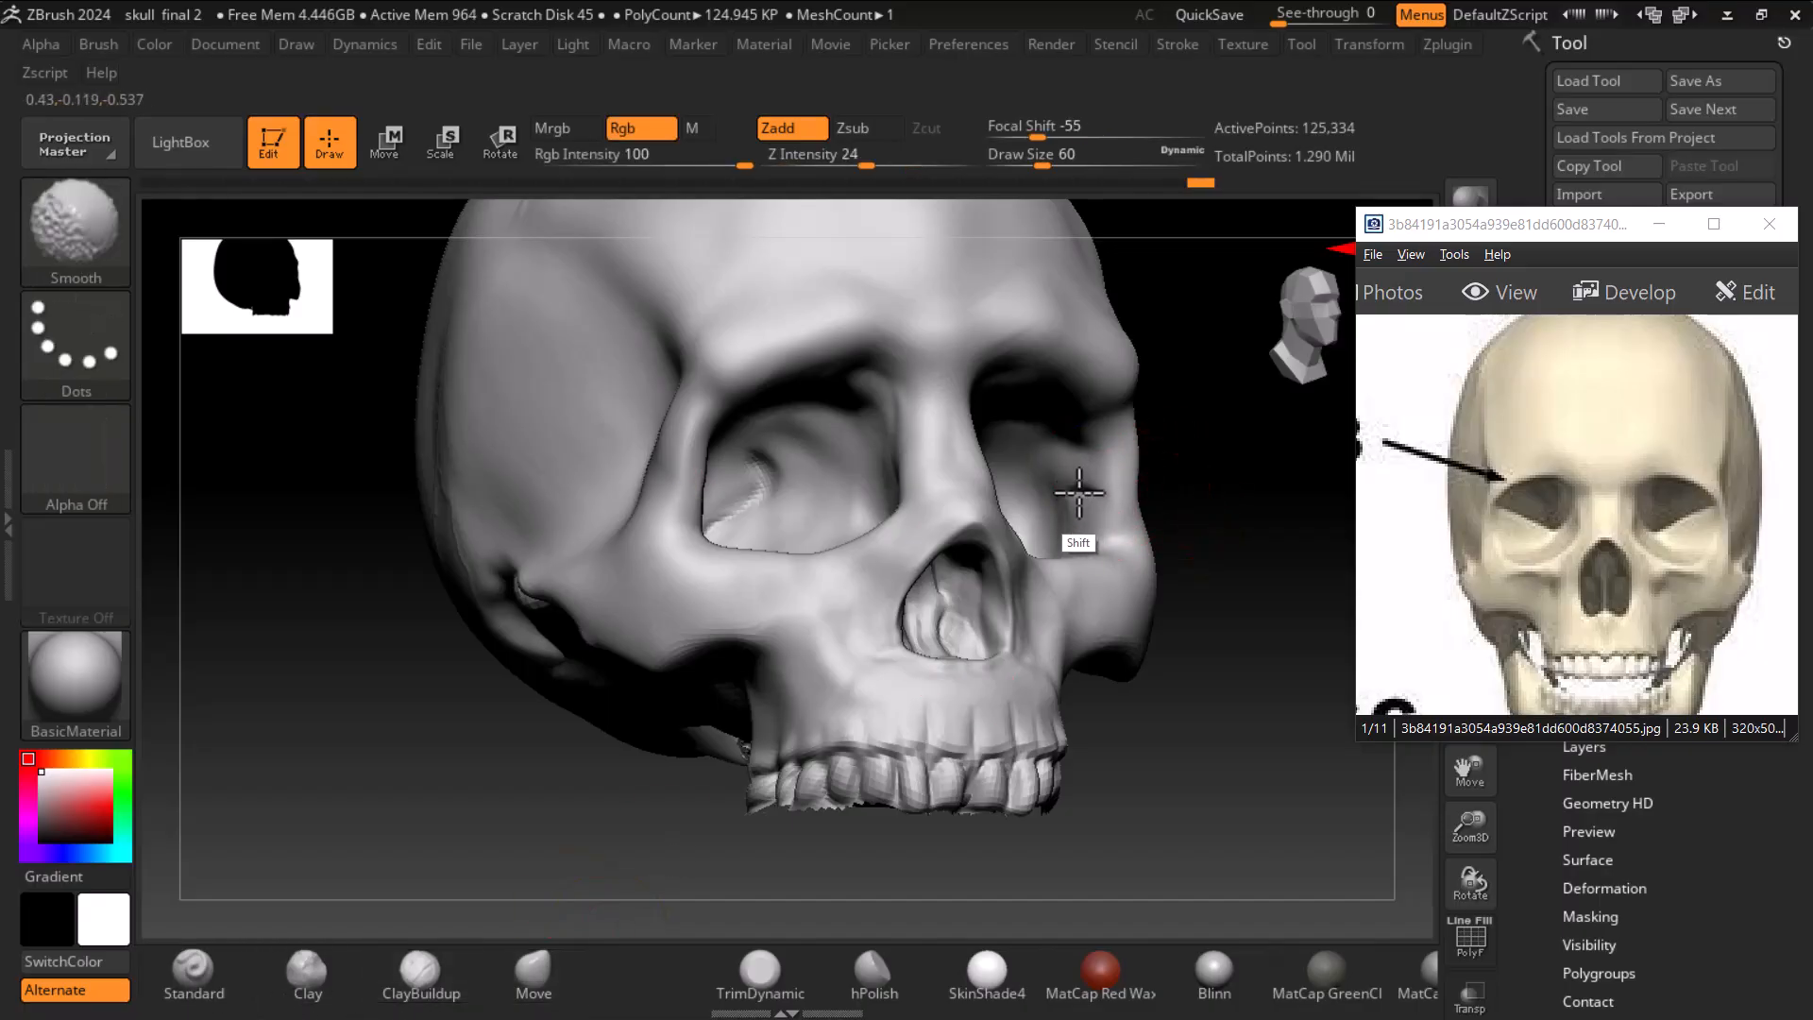
left_click_drag(1078, 503, 1112, 538, "shift")
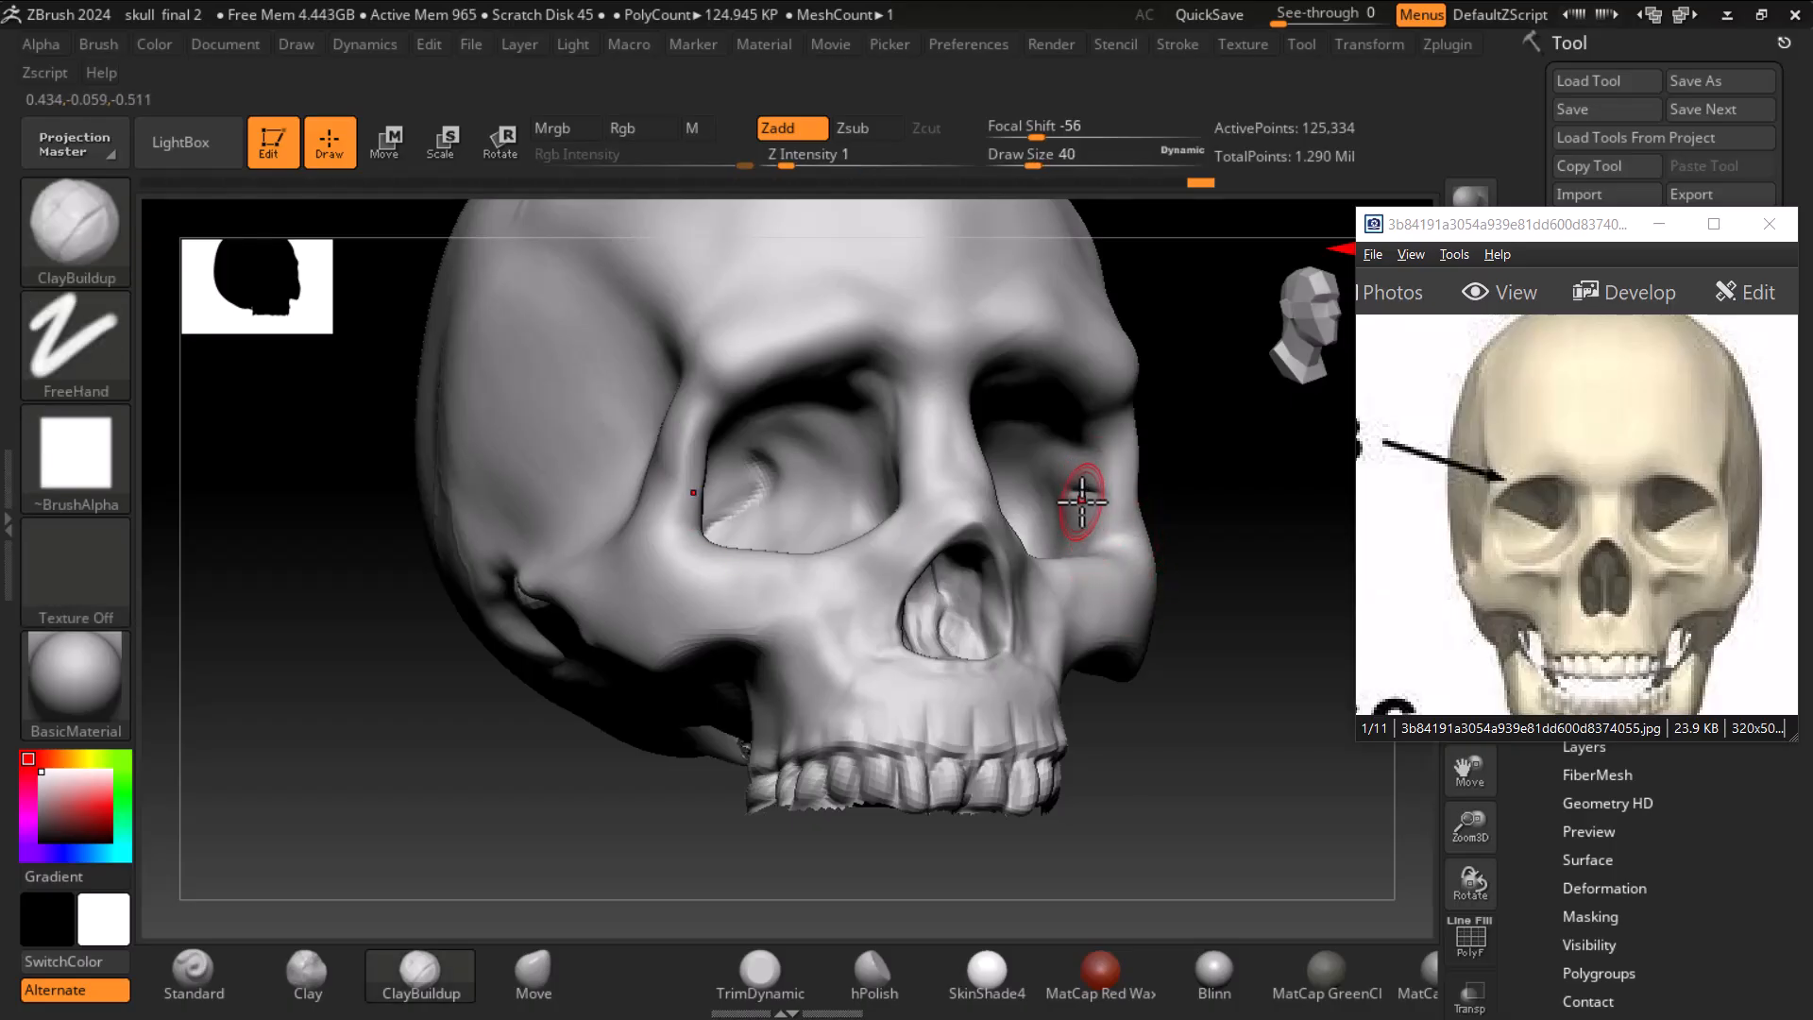
key("shift")
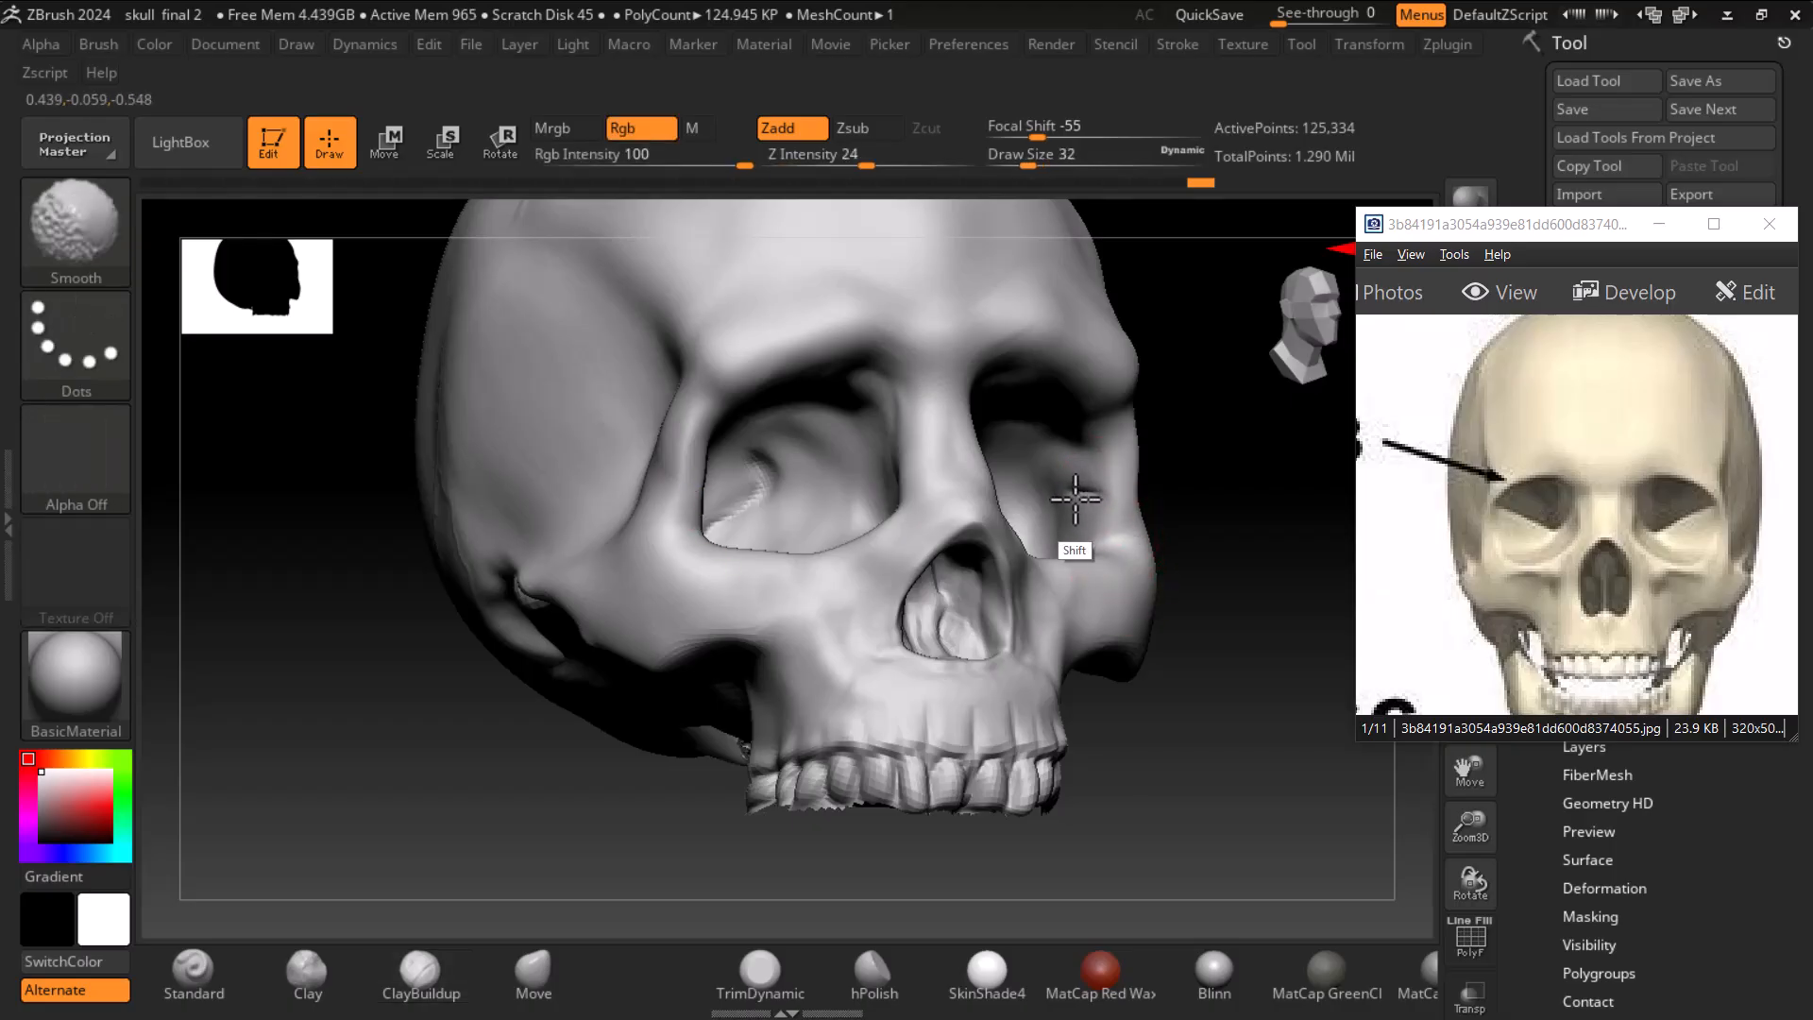
left_click_drag(1072, 502, 1084, 495, "shift")
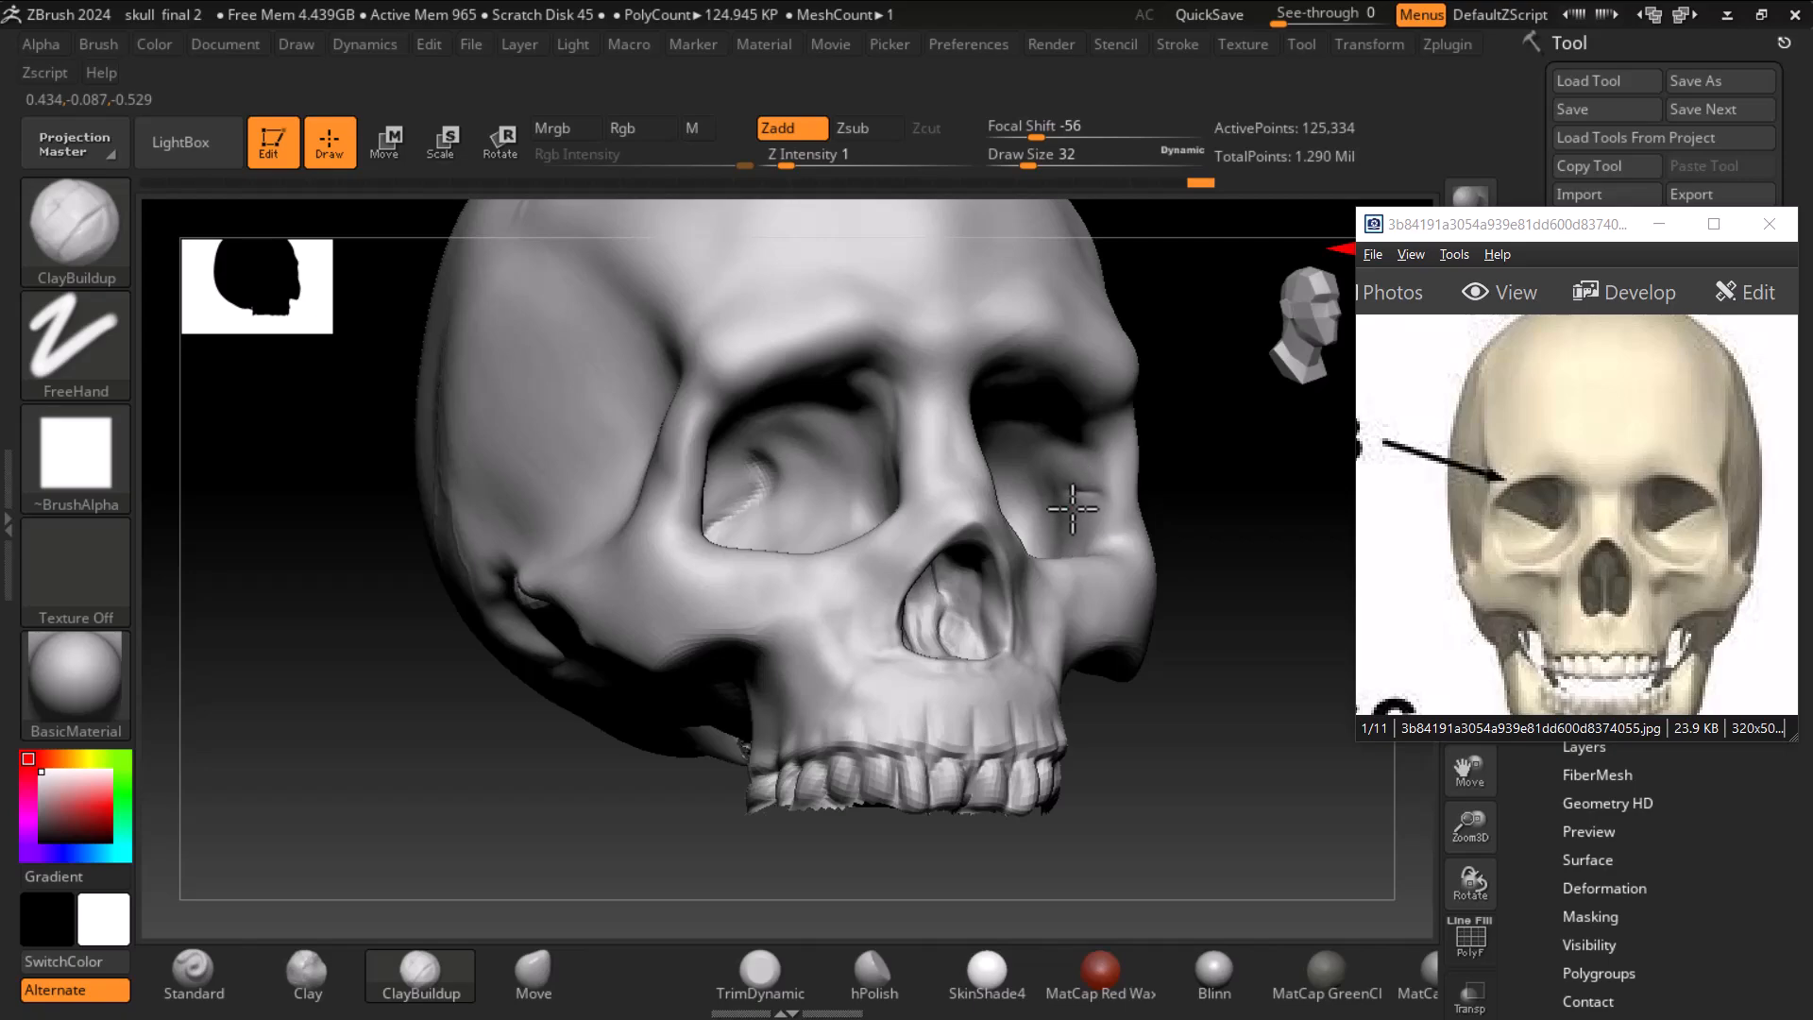
key("shift")
- Round out the forehead against the female skull reference with ClayBuildup strokes at draw size 96 and smooth them
left_click_drag(1161, 717, 1244, 858, "shift")
left_click_drag(1655, 466, 1650, 582)
left_click_drag(1150, 736, 1239, 700)
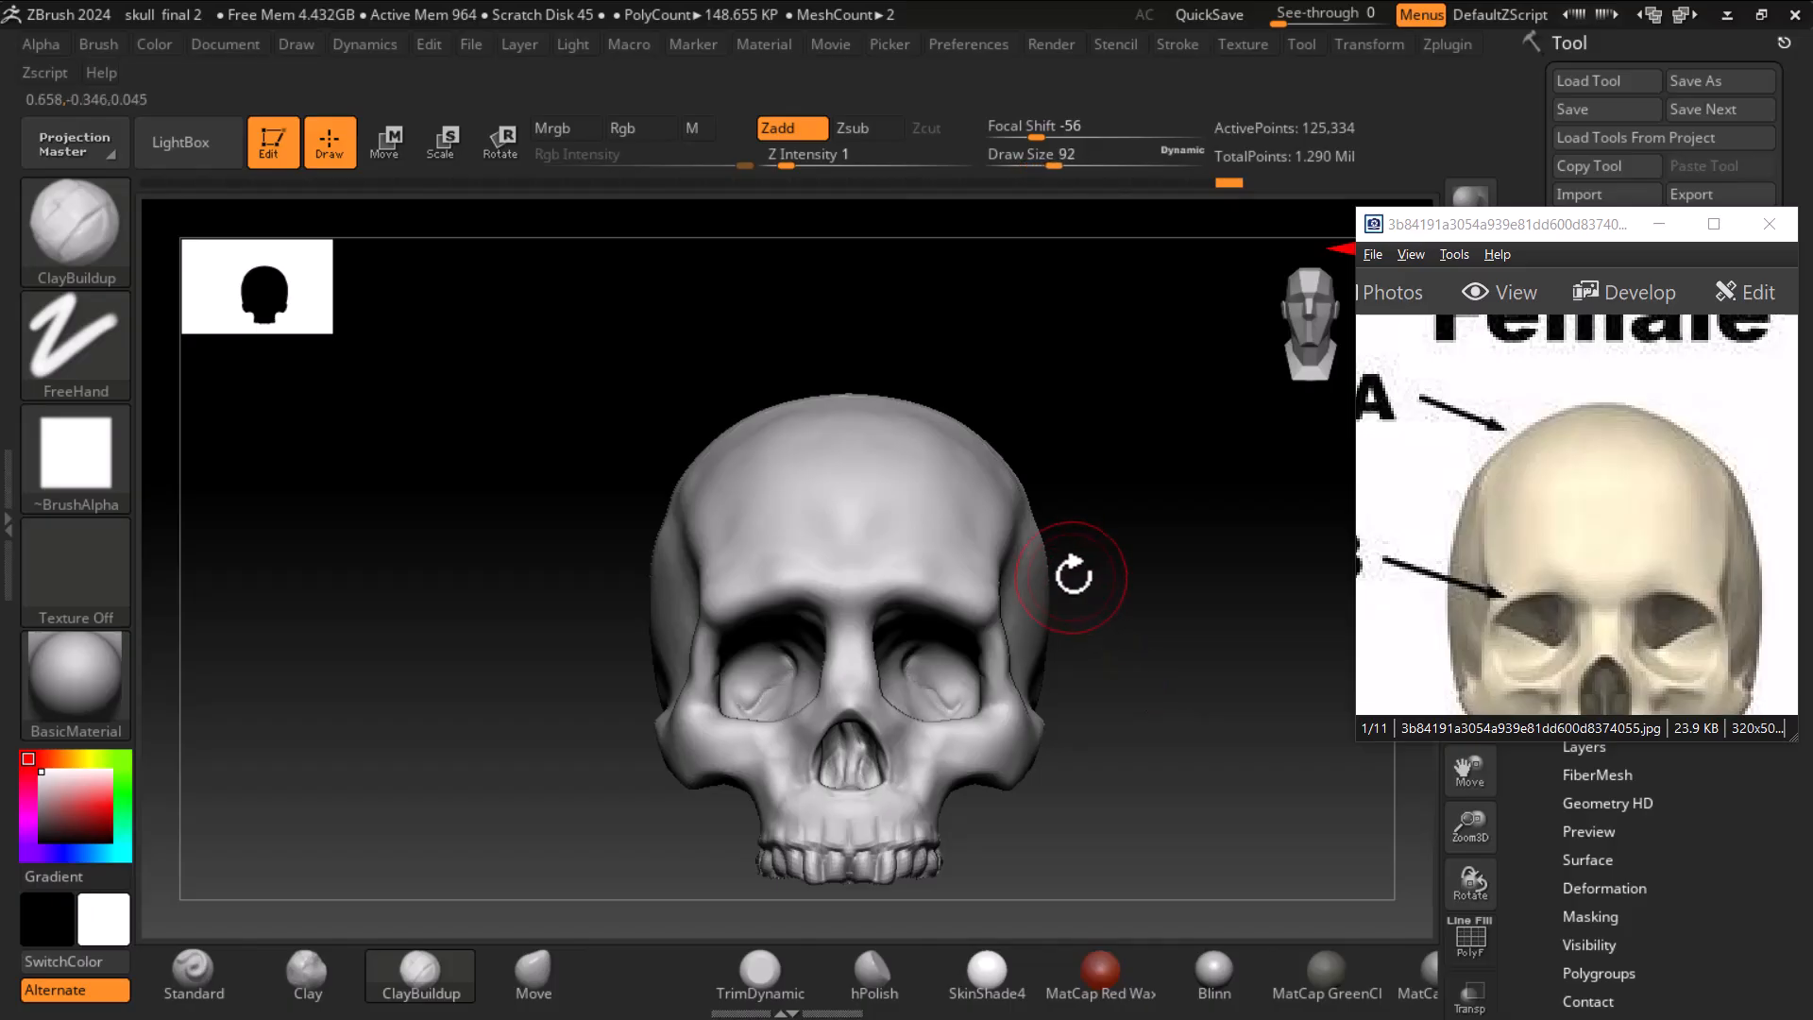
left_click_drag(1158, 604, 939, 607)
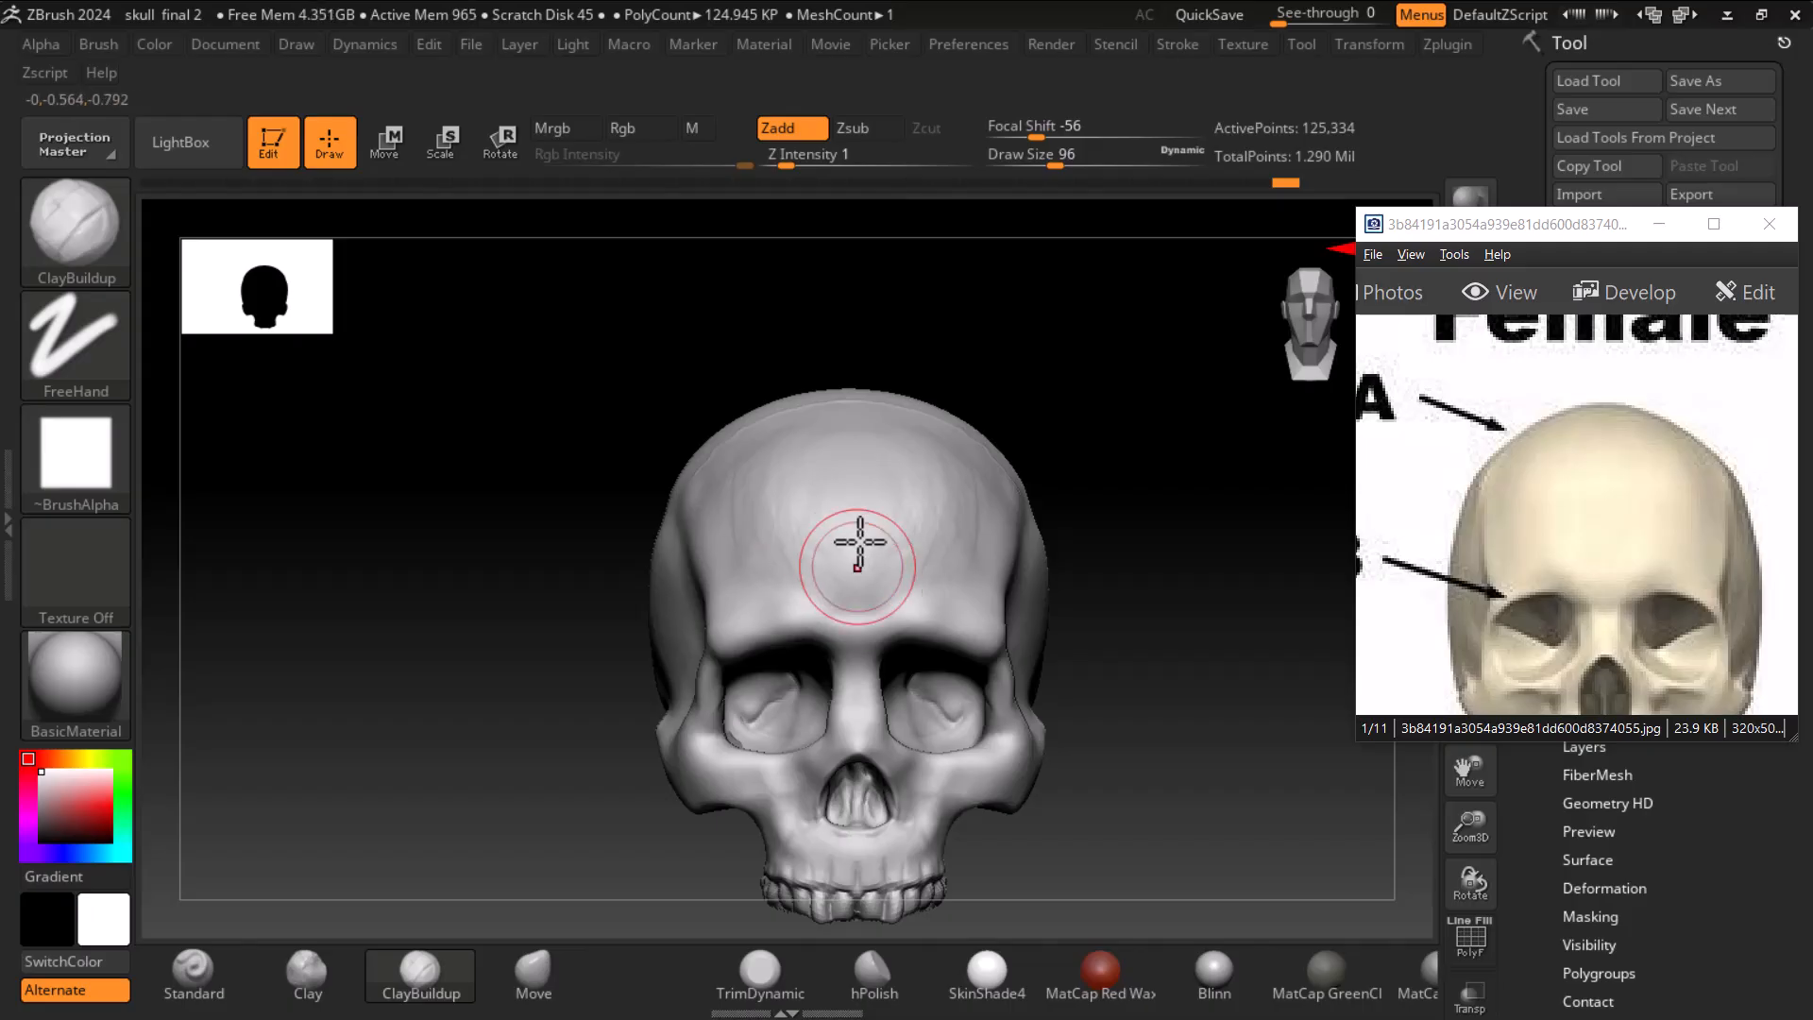
key("shift")
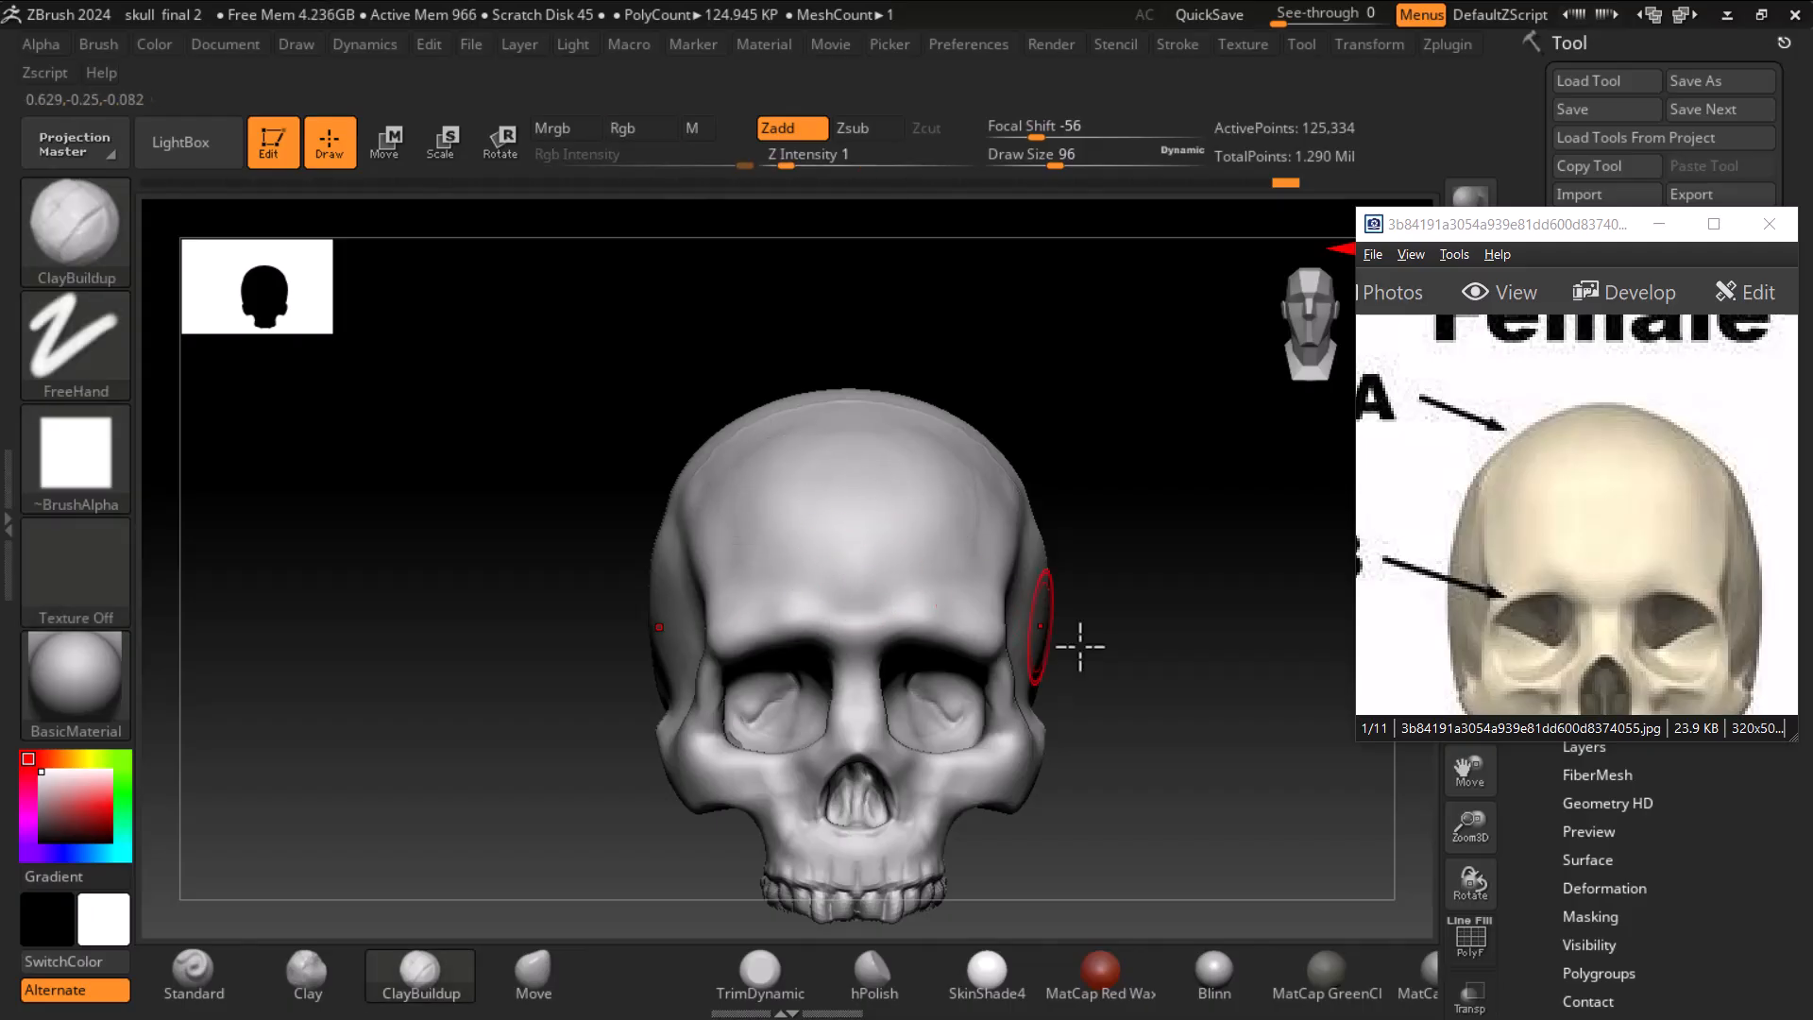
left_click_drag(1247, 695, 1149, 720)
- Smooth the forehead, sides and rear of the cranium with the Smooth brush at draw size 96 and Z Intensity 24
key("shift")
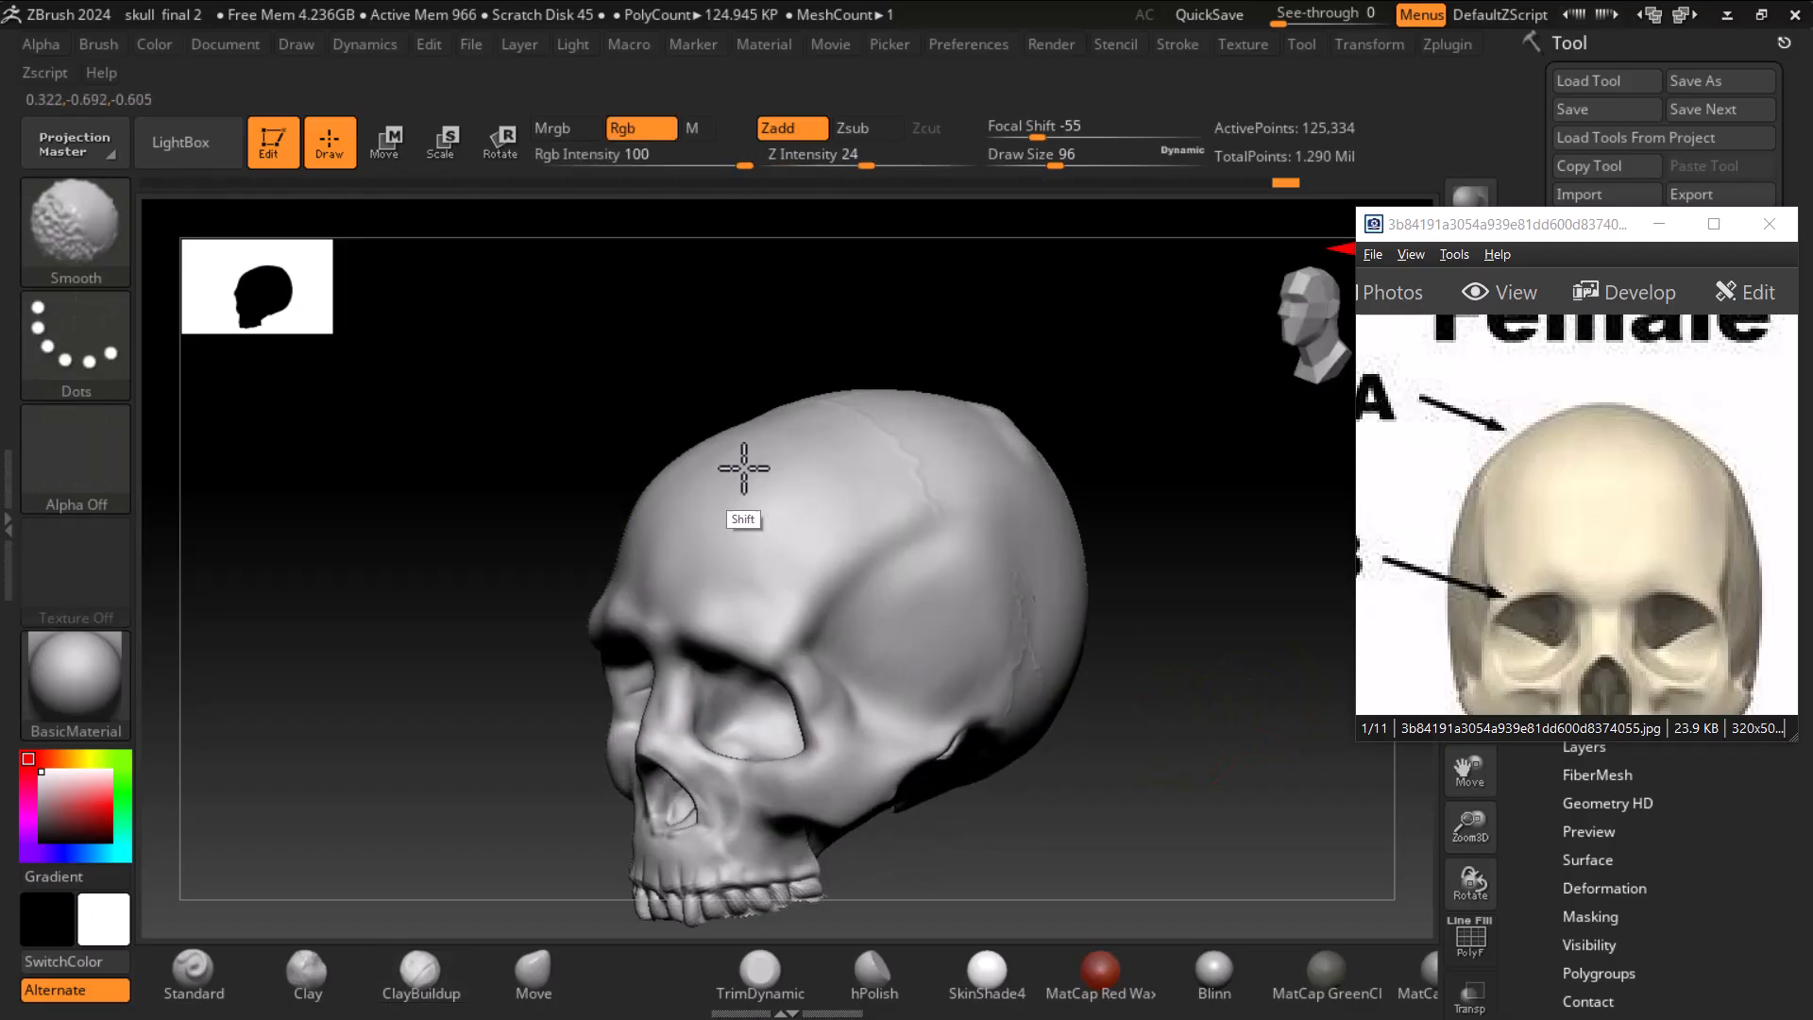
left_click_drag(1170, 737, 1303, 809, "shift")
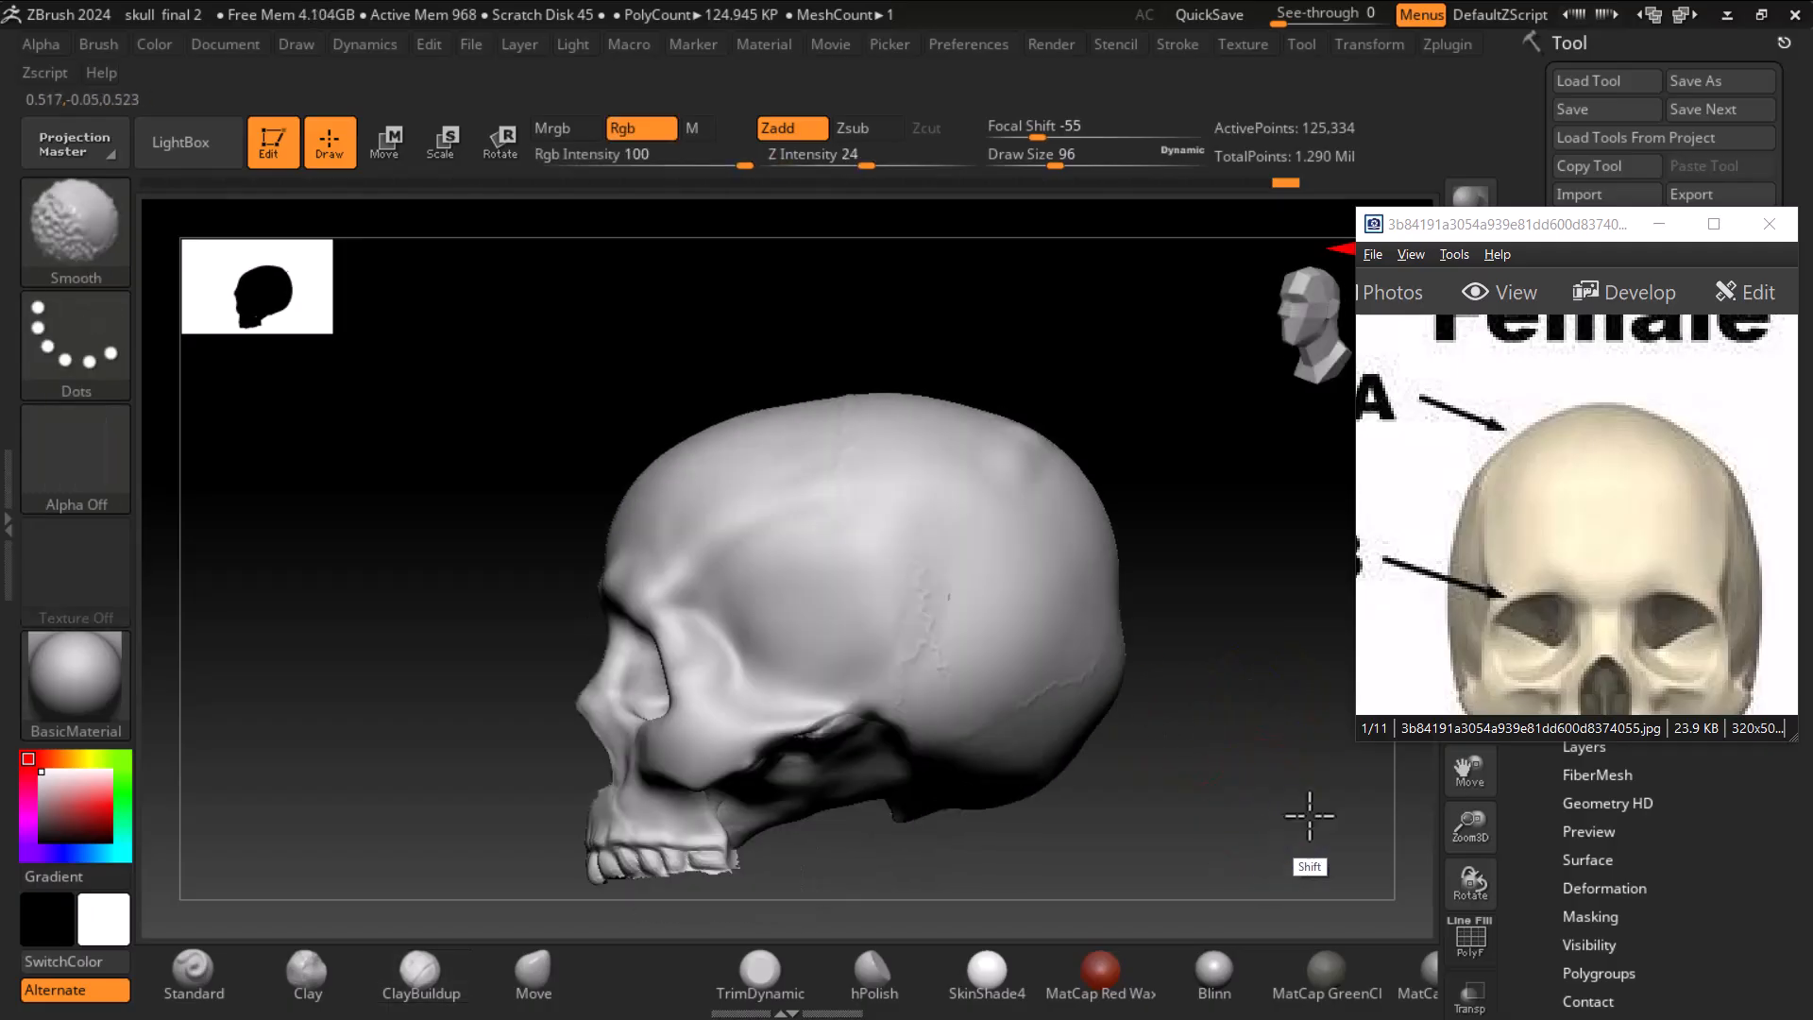
mouse_move(1206, 752)
left_mouse_down()
mouse_move(1244, 720)
mouse_move(1096, 692)
left_mouse_up()
key("shift")
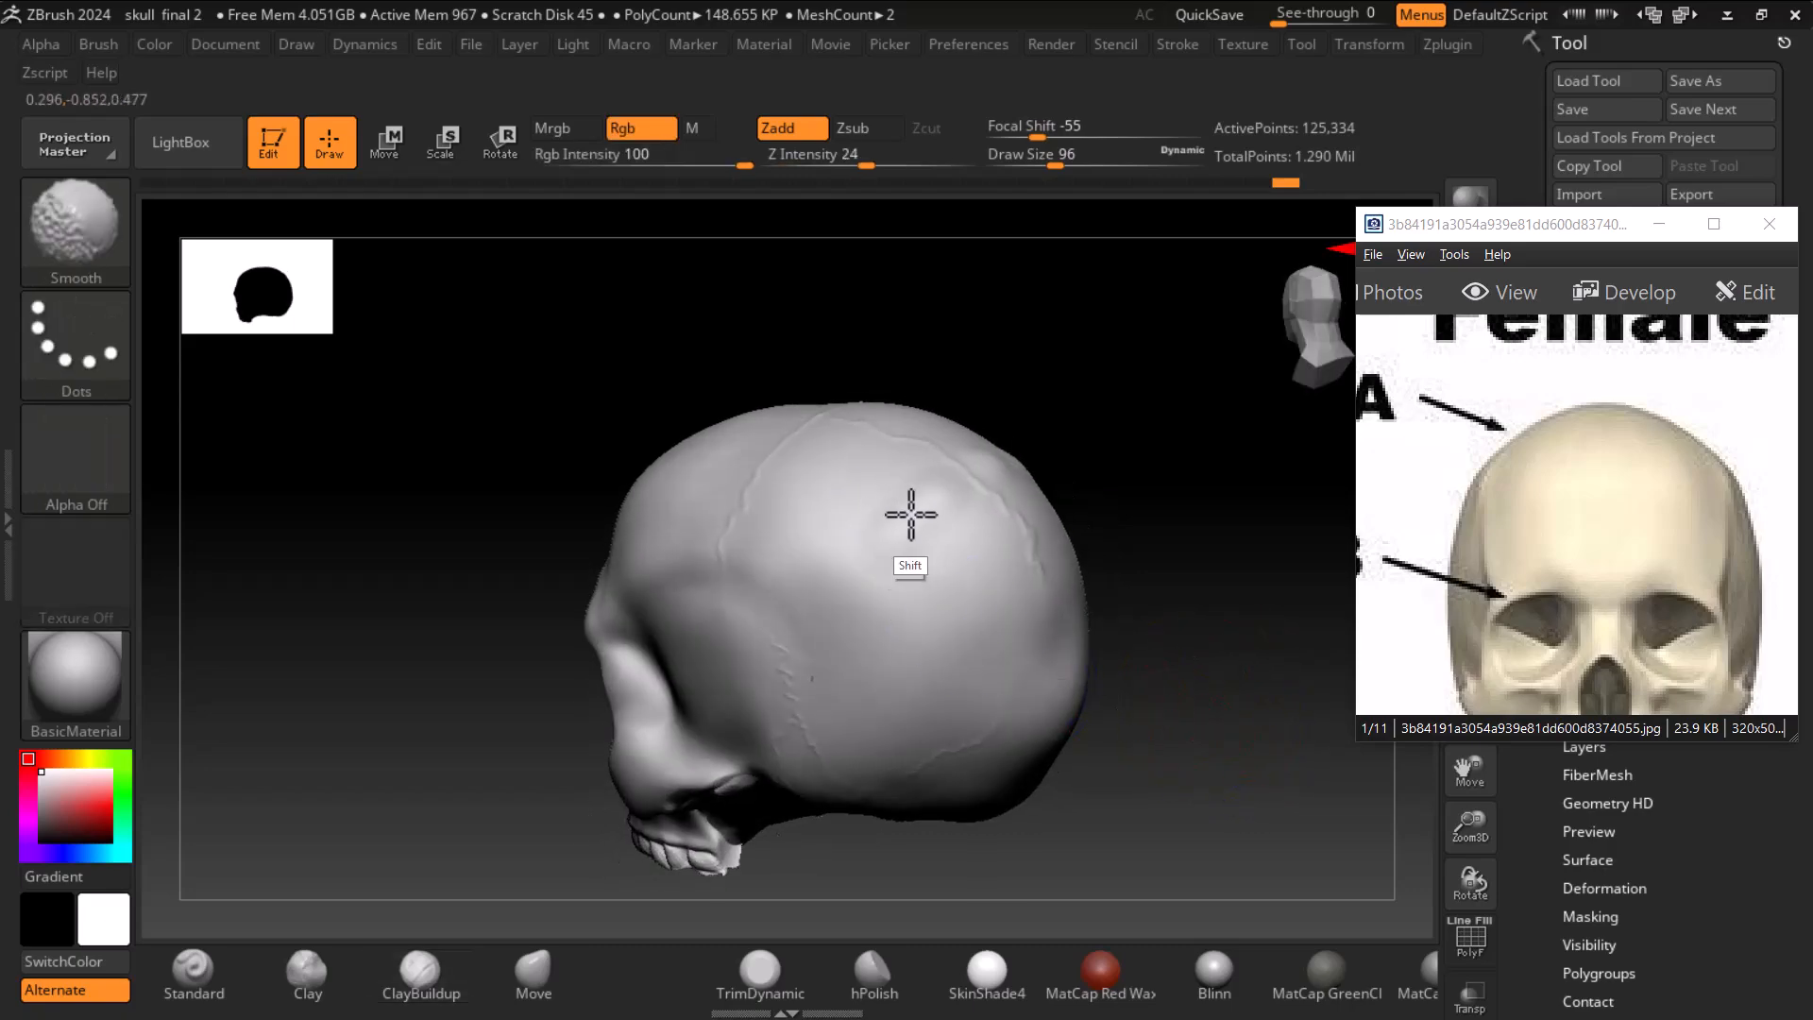
mouse_move(1171, 745)
left_mouse_down("shift")
mouse_move(1210, 756)
mouse_move(1166, 749)
left_mouse_up("shift")
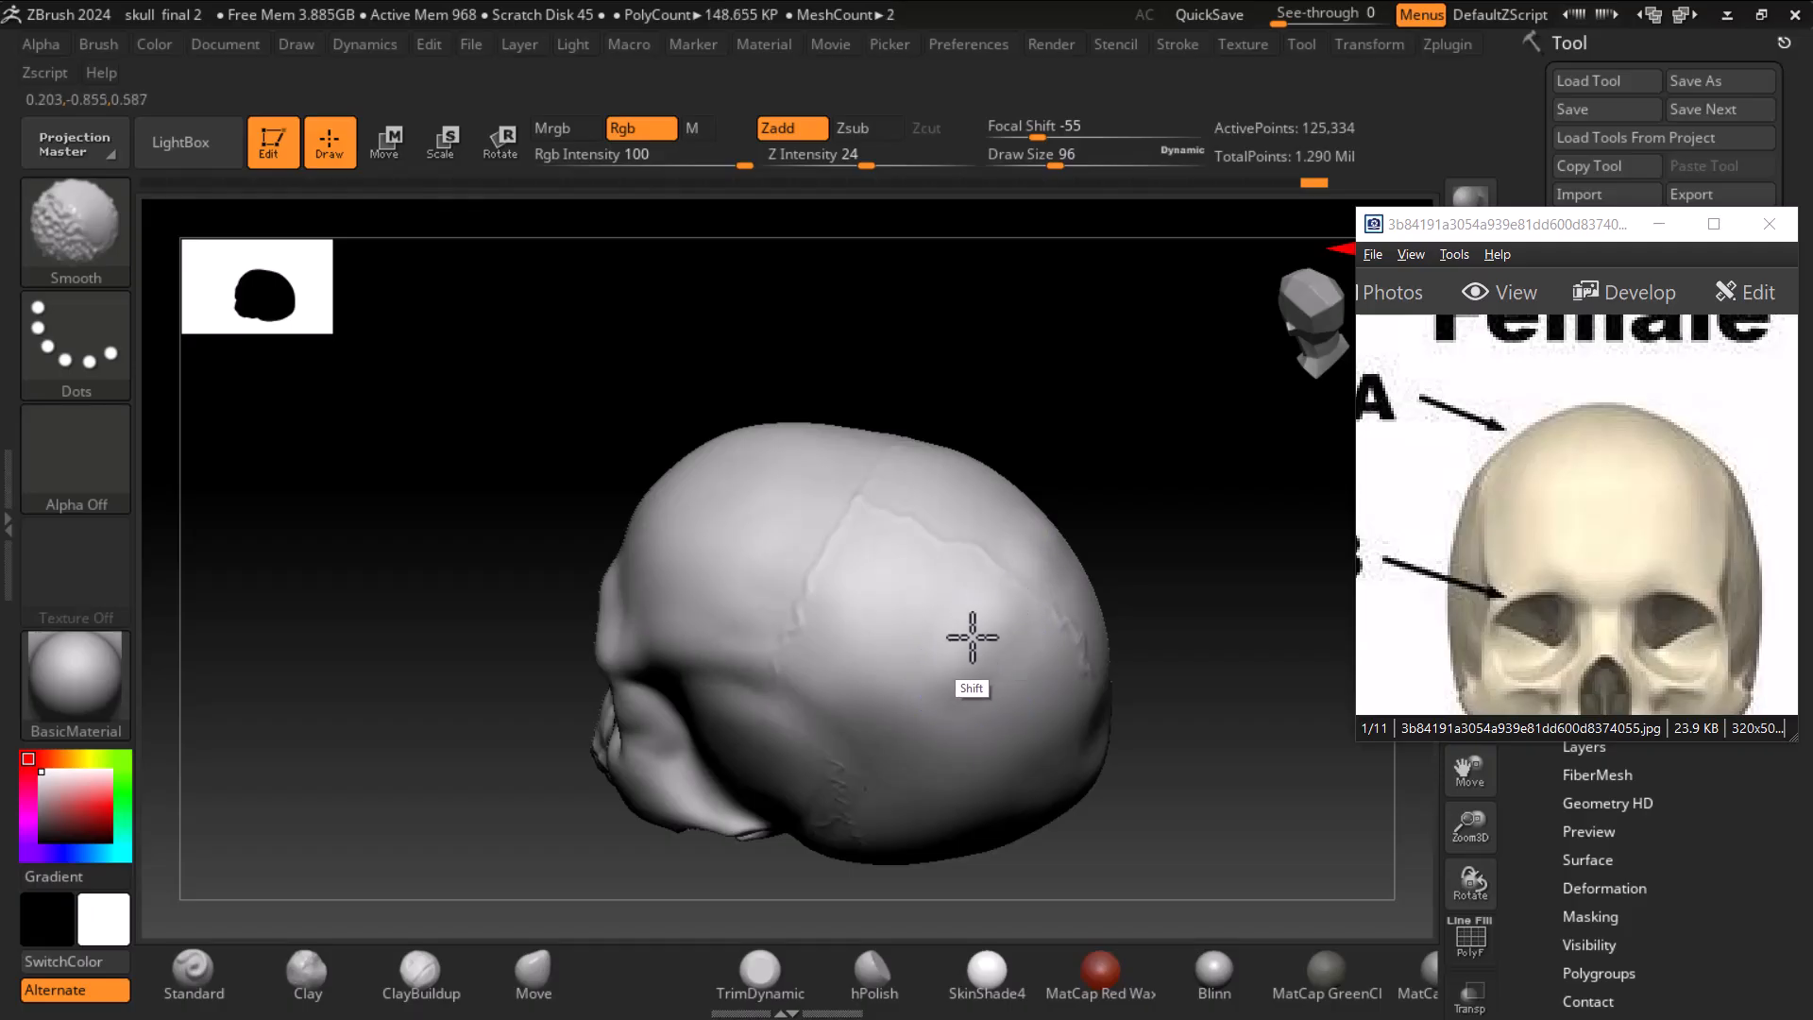
mouse_move(1198, 748)
left_mouse_down()
mouse_move(1215, 740)
mouse_move(1198, 563)
mouse_move(1206, 699)
mouse_move(1246, 817)
left_mouse_up()
key("shift")
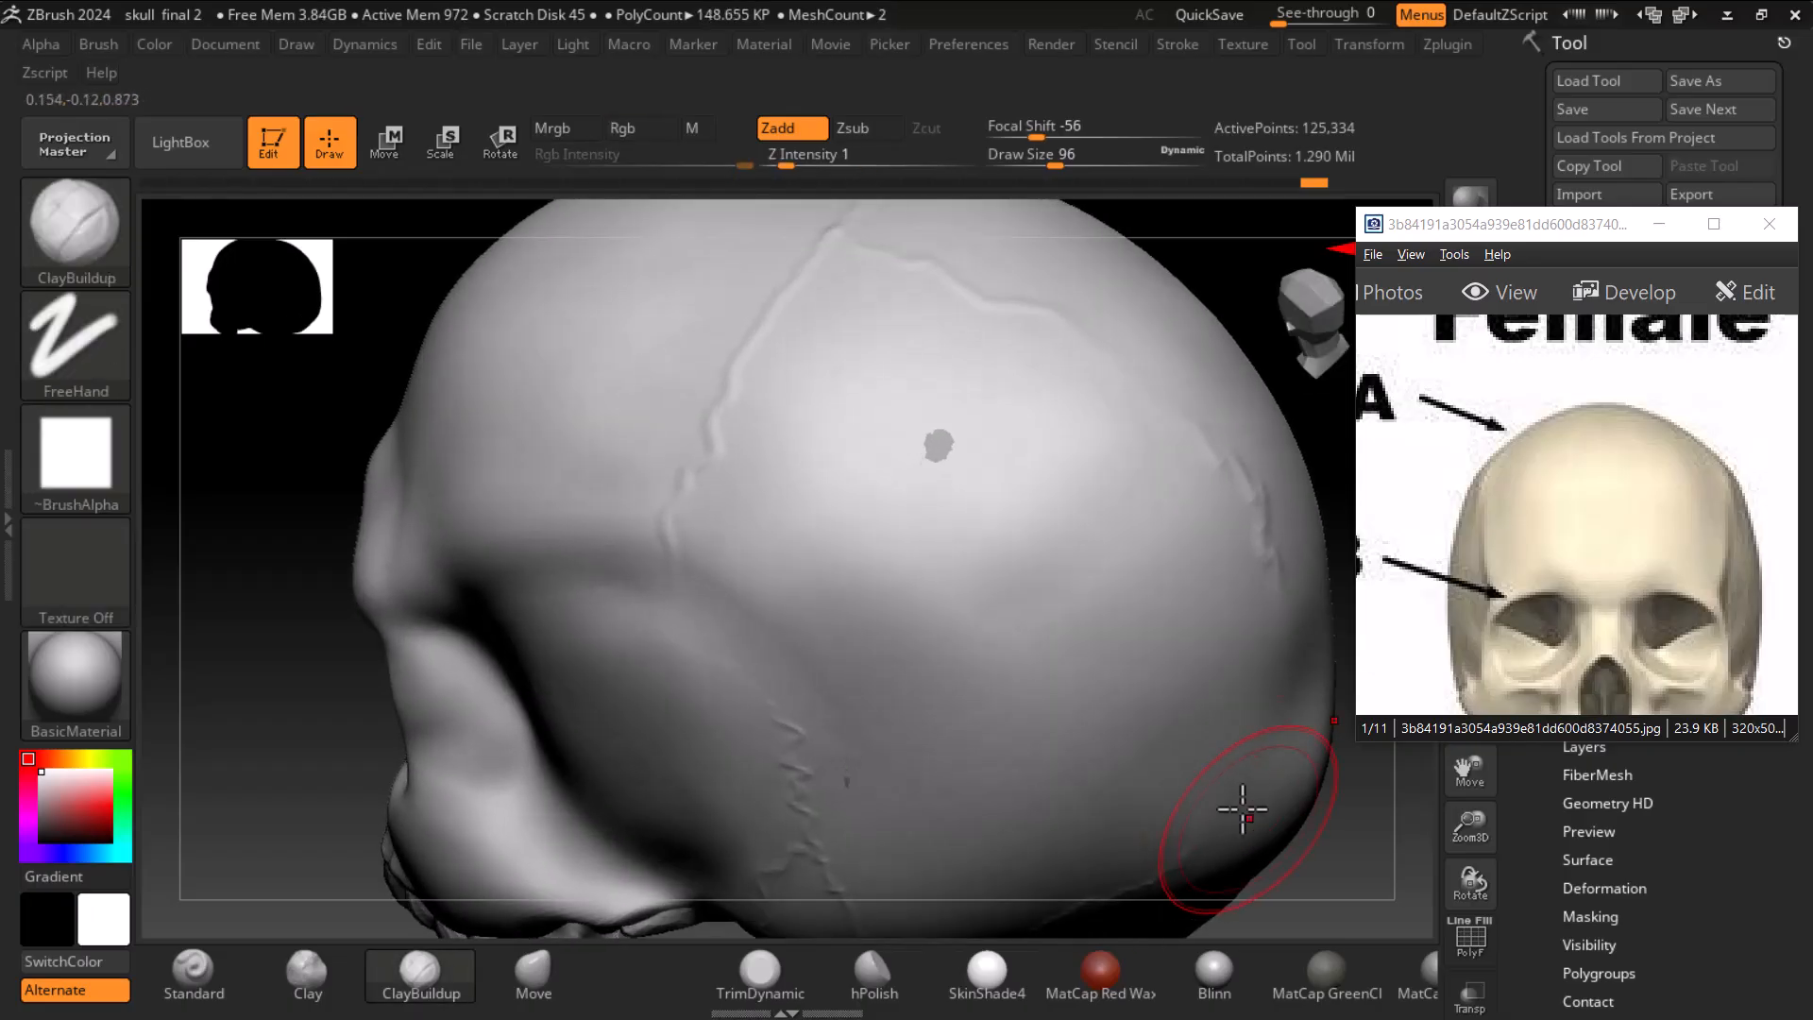
- Smooth the upper side of the cranium with the Smooth brush at draw size 96
mouse_move(941, 451)
left_mouse_down("shift")
mouse_move(926, 457)
mouse_move(963, 473)
left_mouse_up("shift")
key("shift")
key("ctrl")
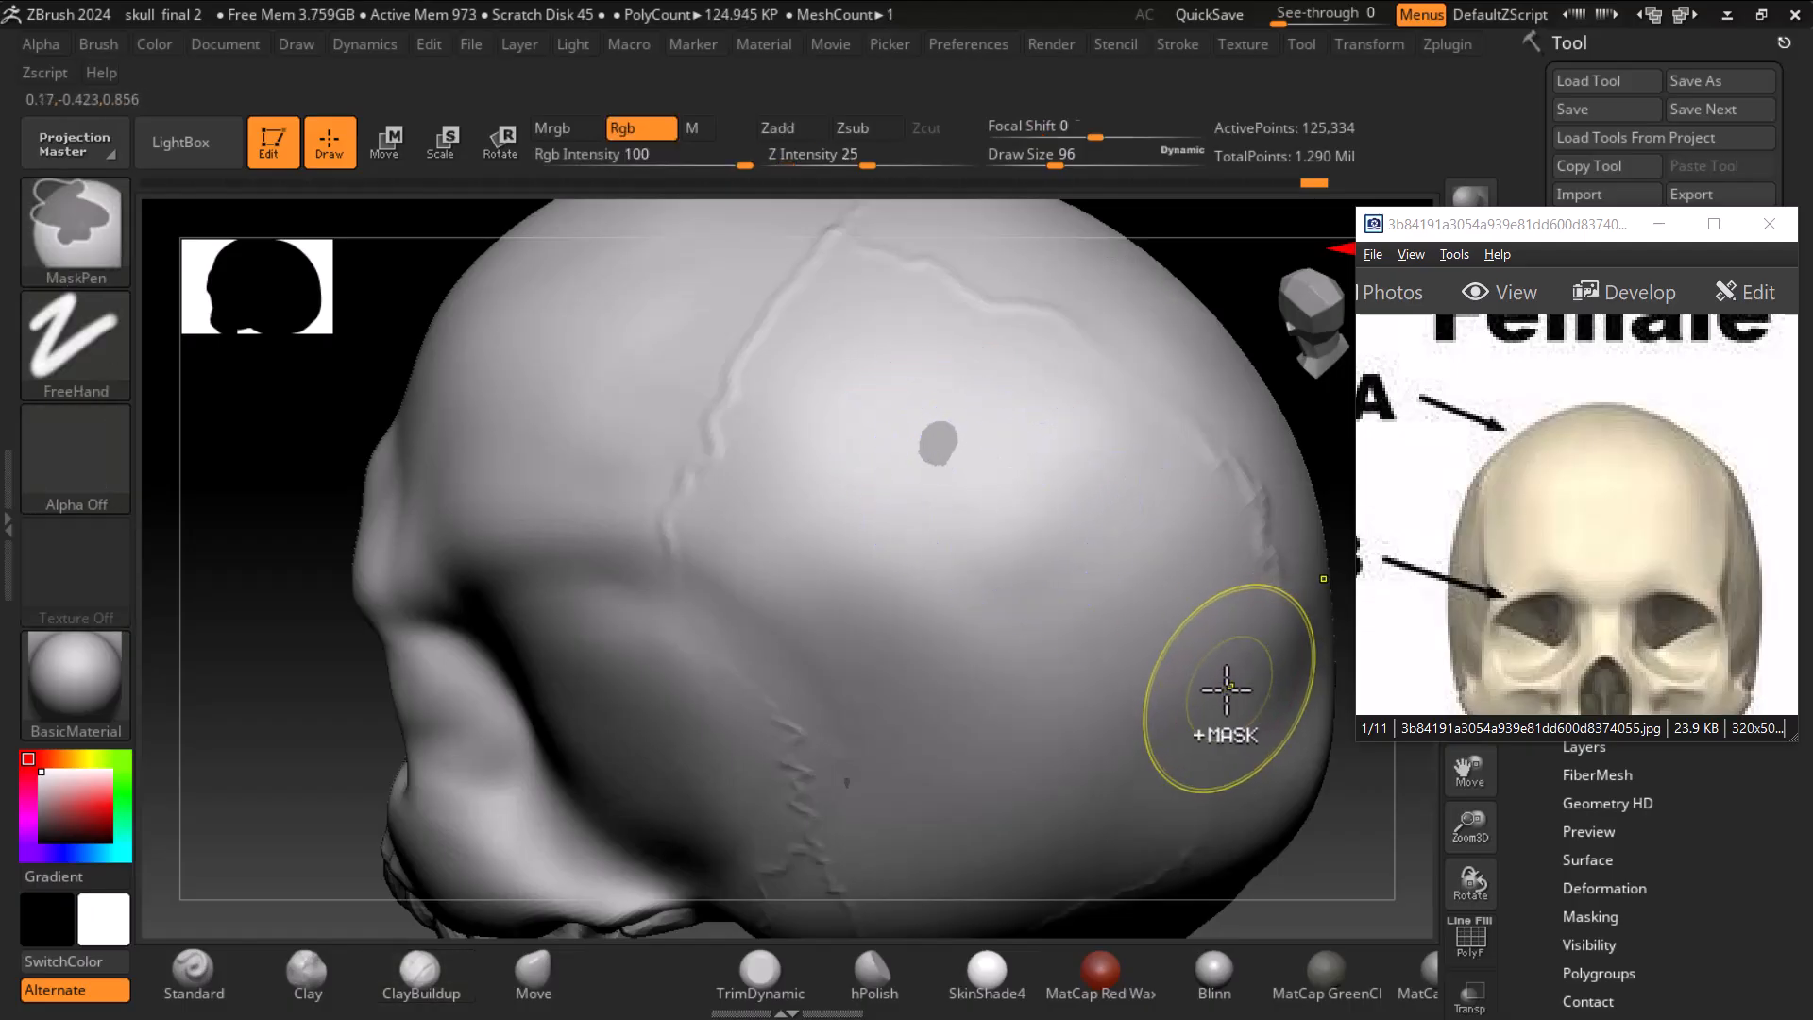
key("shift")
left_click_drag(977, 485, 982, 604, "shift")
key("shift")
key("shift")
mouse_move(1360, 868)
left_mouse_down()
mouse_move(1287, 830)
mouse_move(1315, 769)
mouse_move(1287, 845)
mouse_move(1260, 826)
left_mouse_up()
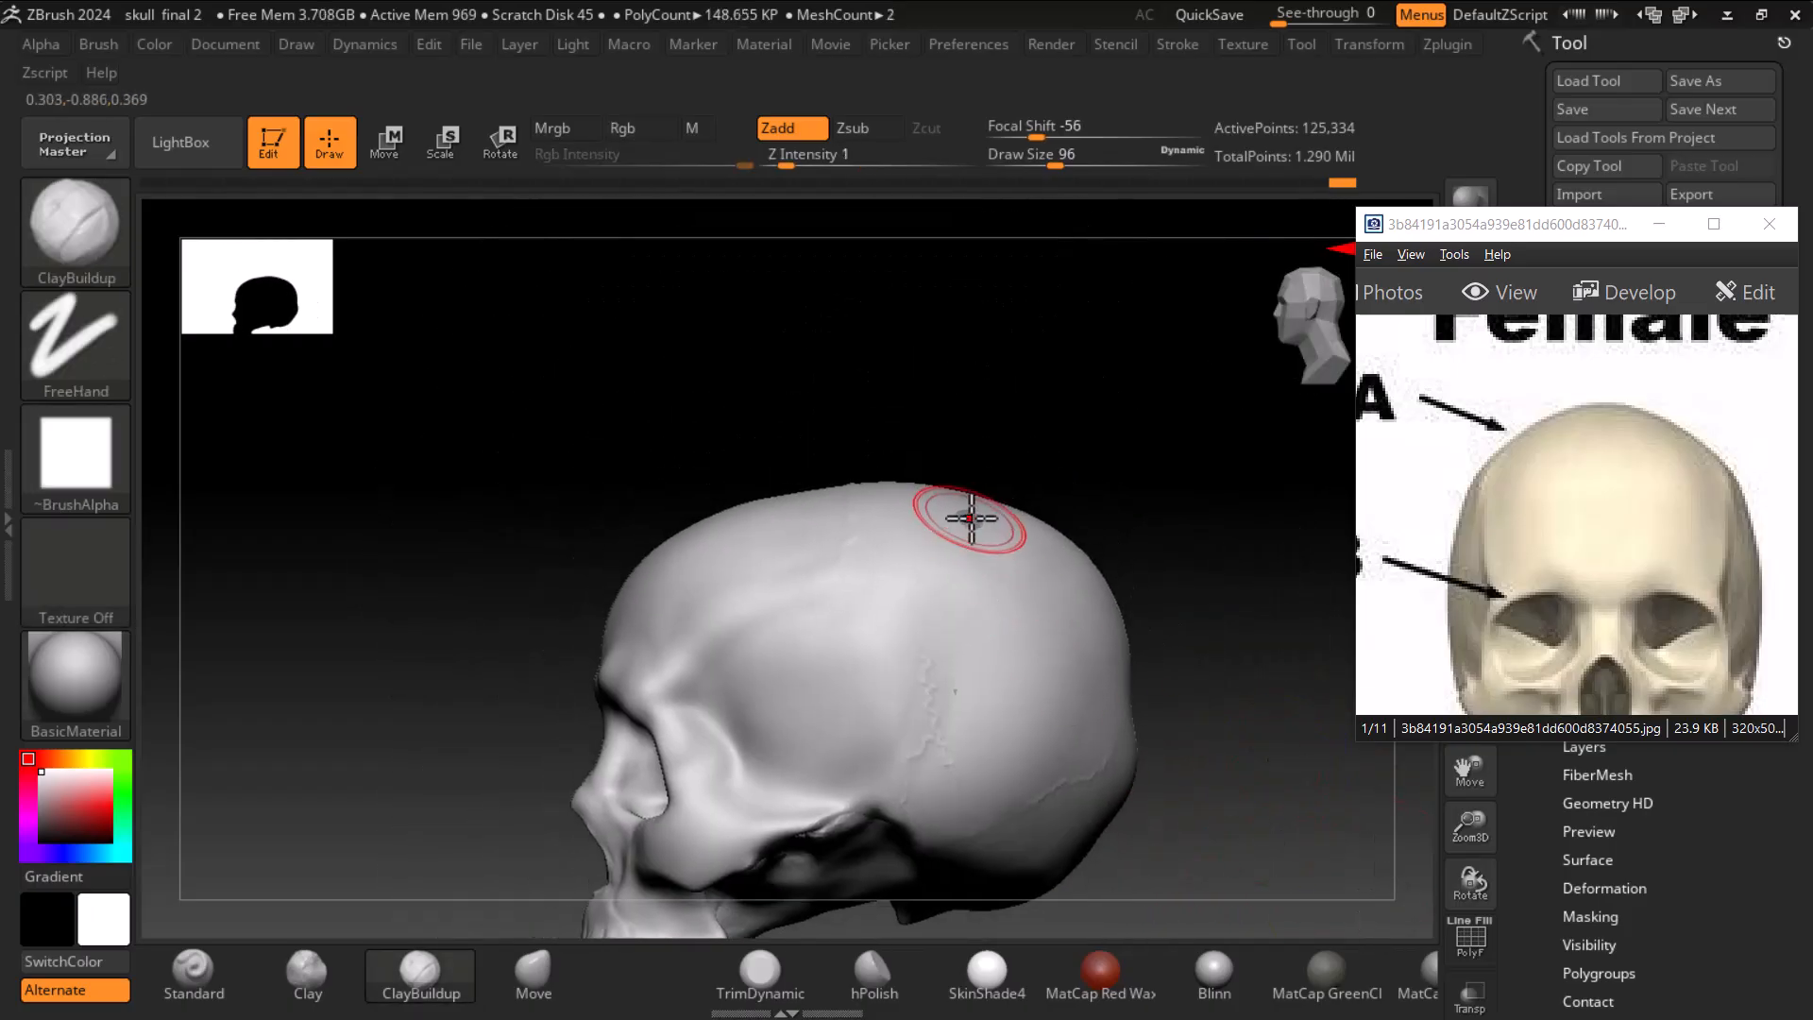
left_click_drag(1174, 700, 1234, 830)
mouse_move(1218, 746)
left_mouse_down()
mouse_move(1235, 615)
mouse_move(1244, 799)
mouse_move(1315, 809)
mouse_move(1266, 809)
mouse_move(1206, 760)
mouse_move(1218, 750)
left_mouse_up()
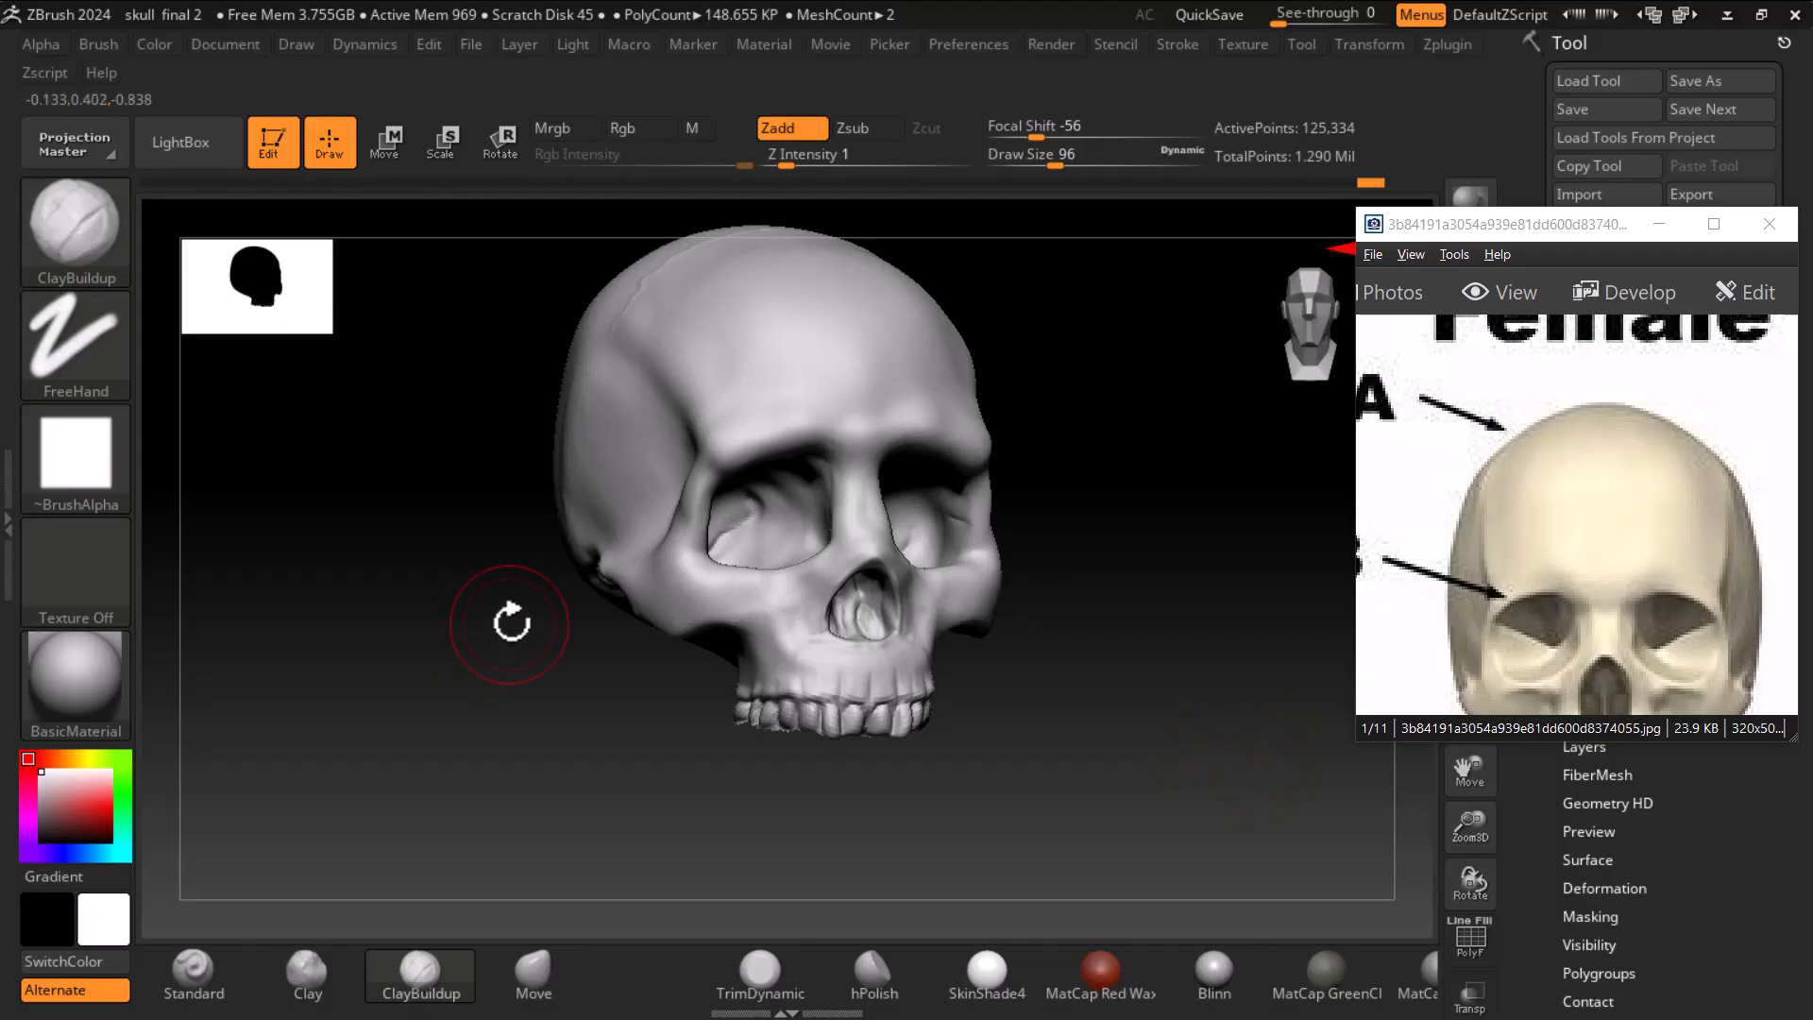
- Check the underside of the skull, minimize the reference image window and open the subtool list
left_click_drag(702, 566, 619, 494, "ctrl+shift")
left_click_drag(1039, 604, 1198, 519)
left_click(1198, 518, "ctrl+shift")
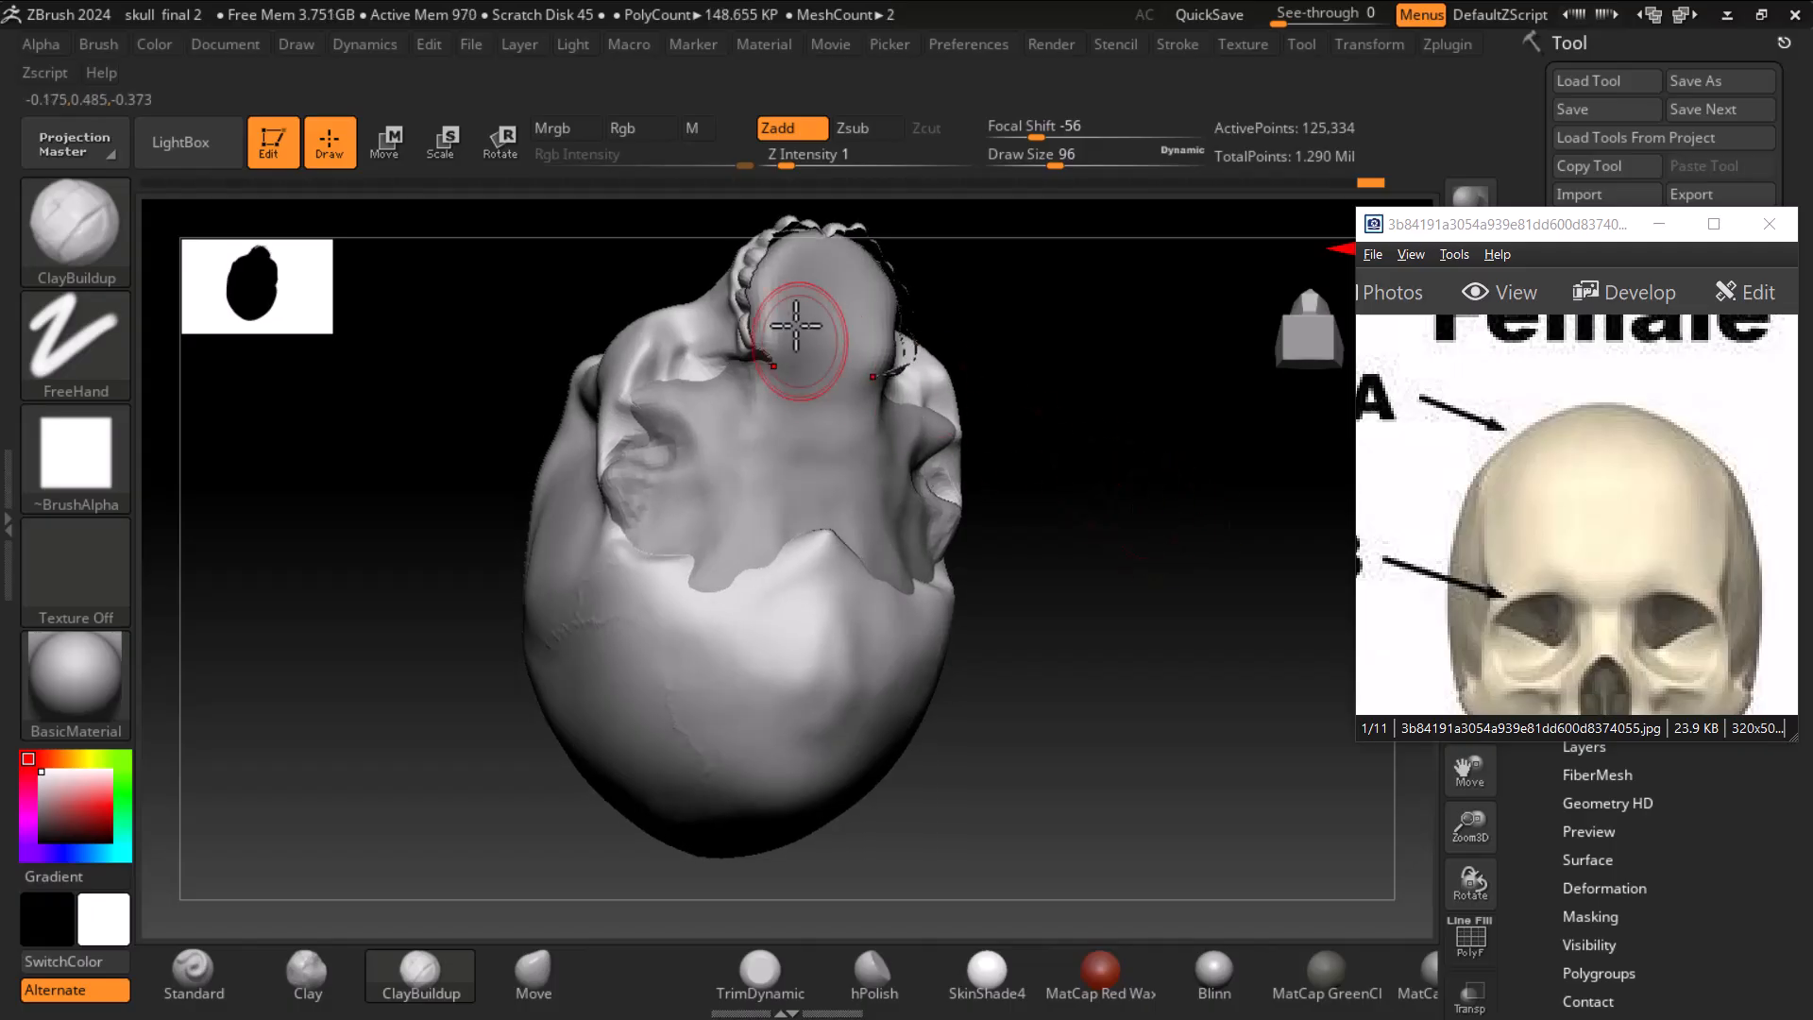
left_click_drag(822, 388, 828, 480, "shift")
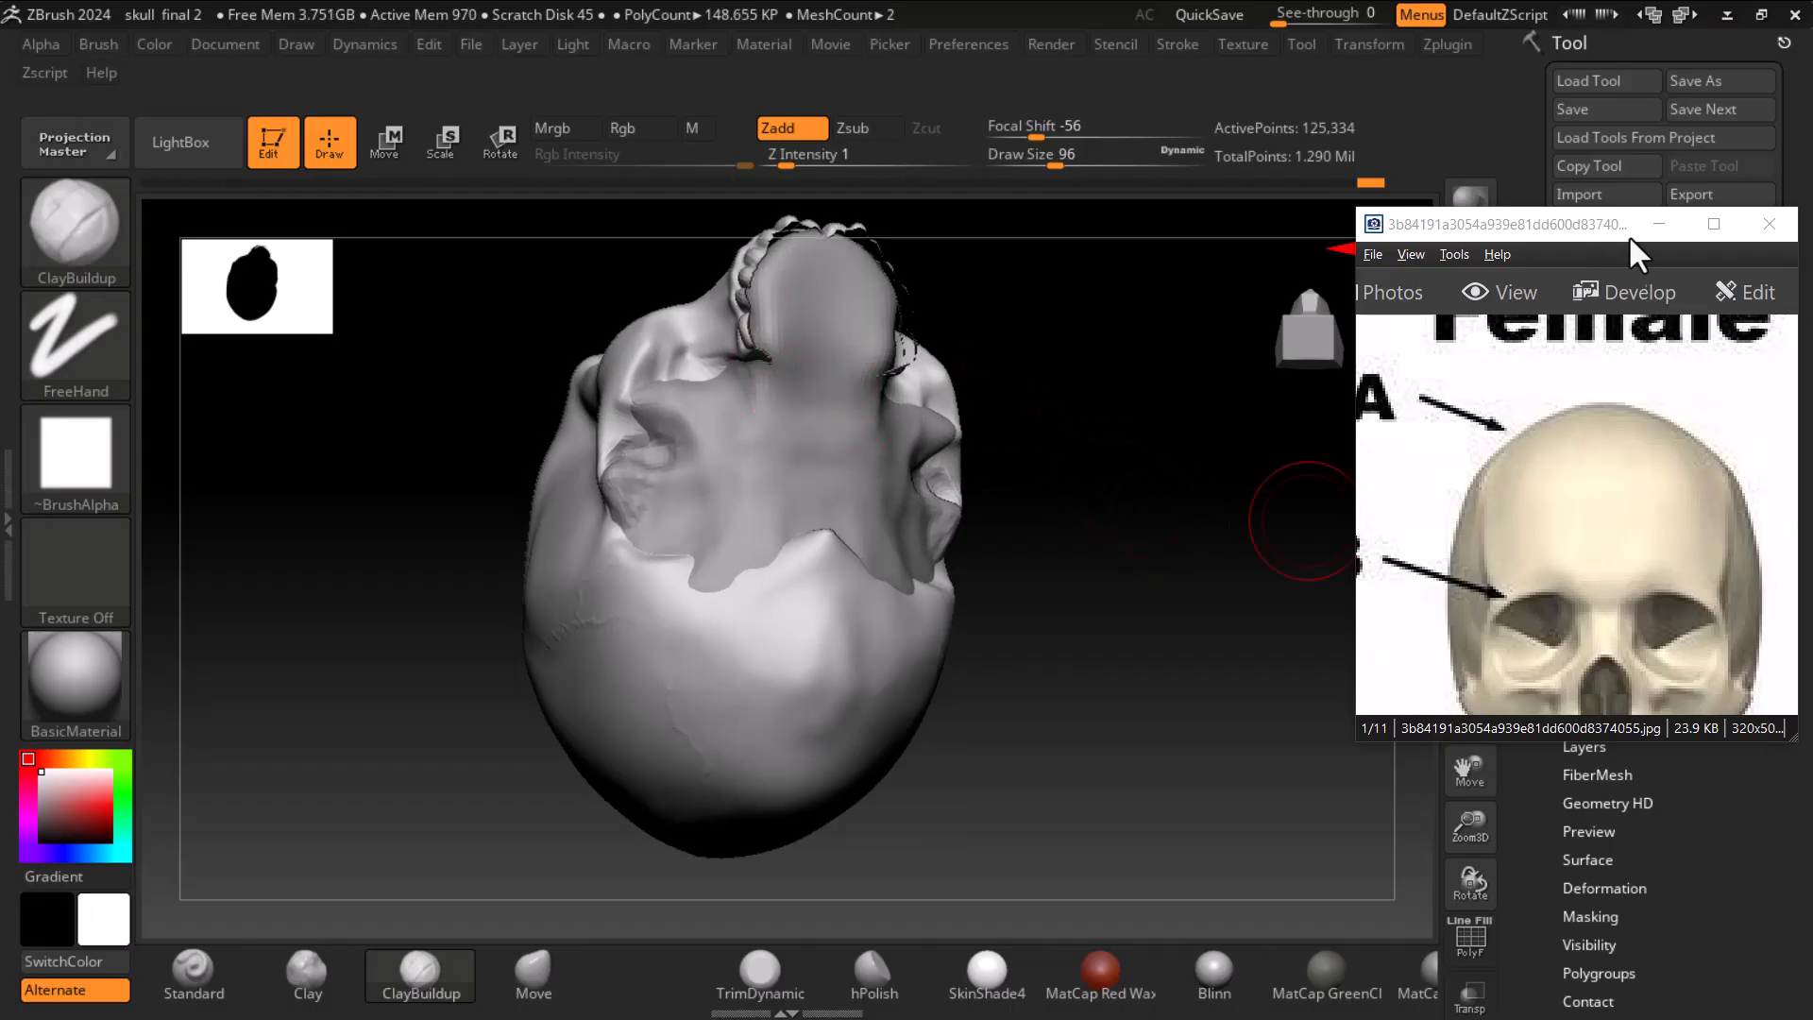
left_click(959, 700)
left_click_drag(960, 699, 1416, 704)
left_click(1578, 576)
left_click_drag(1186, 748, 1368, 557)
scroll(1533, 356, "up", 1)
scroll(1533, 356, "up", 3)
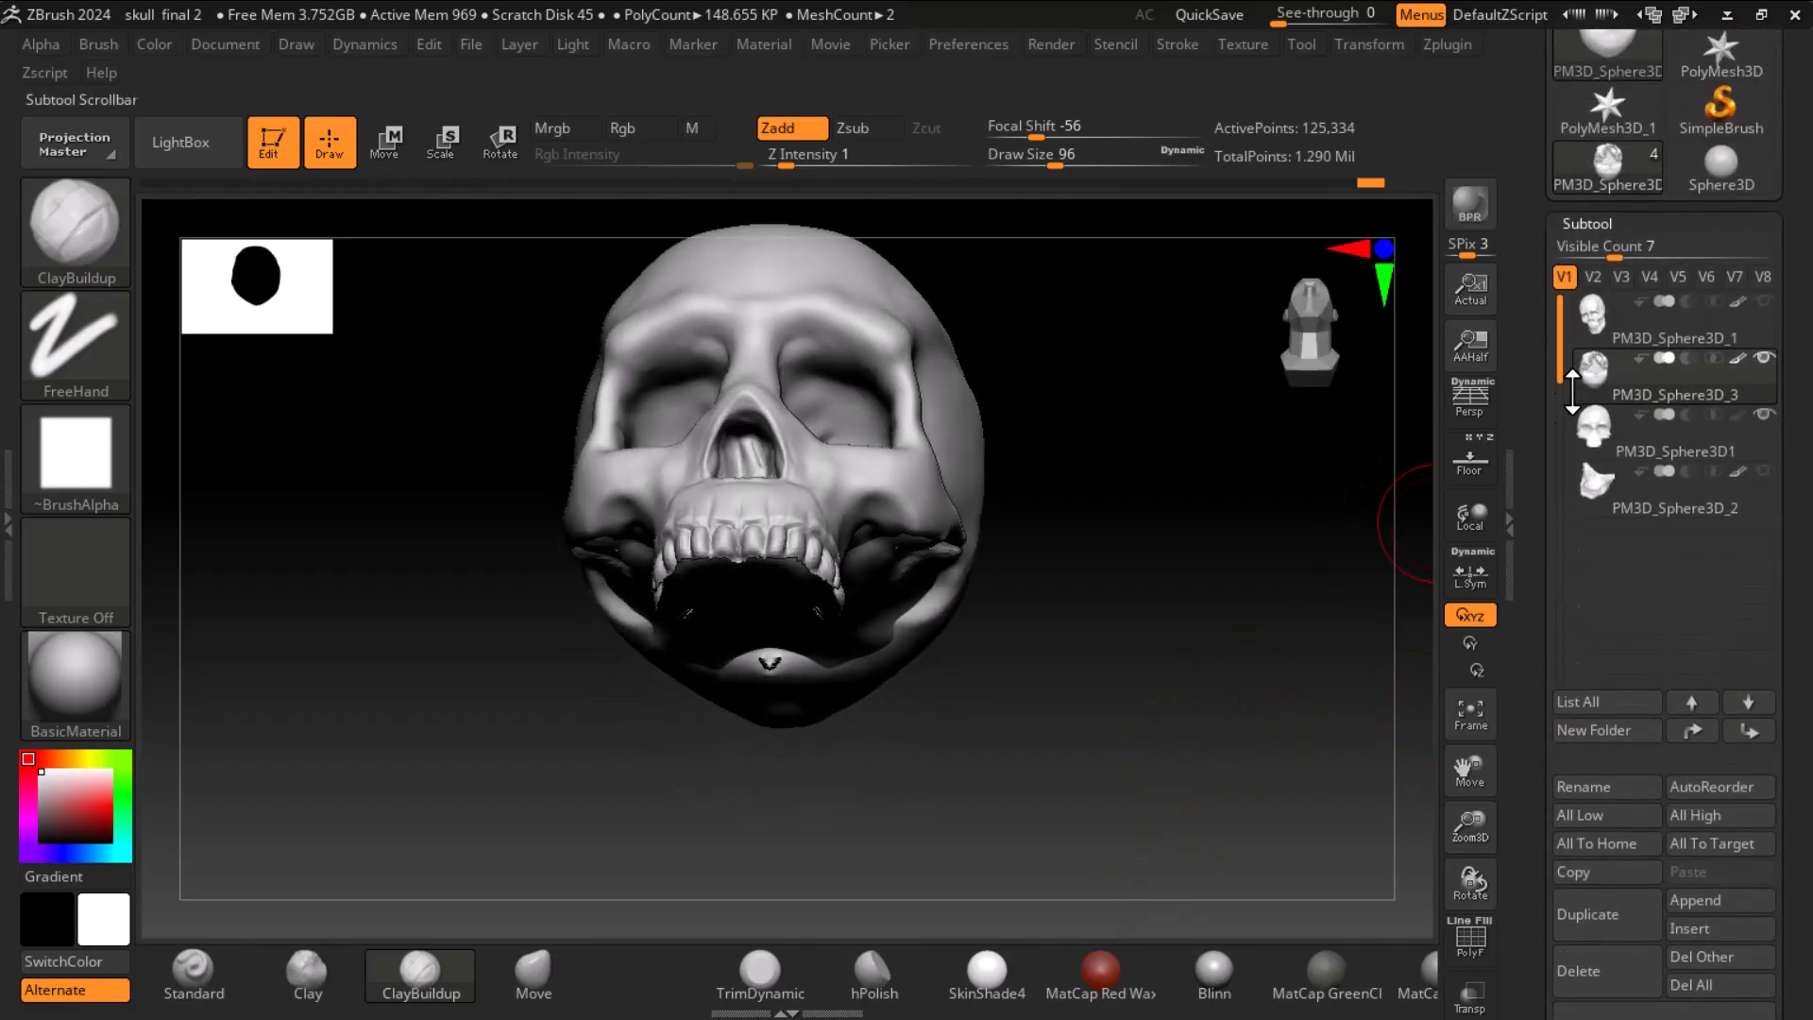
- Select the lower jaw subtool PM3D_Sphere3D_2 and move it above the skull subtool PM3D_Sphere3D_3 in the list
mouse_move(1596, 368)
mouse_move(1603, 316)
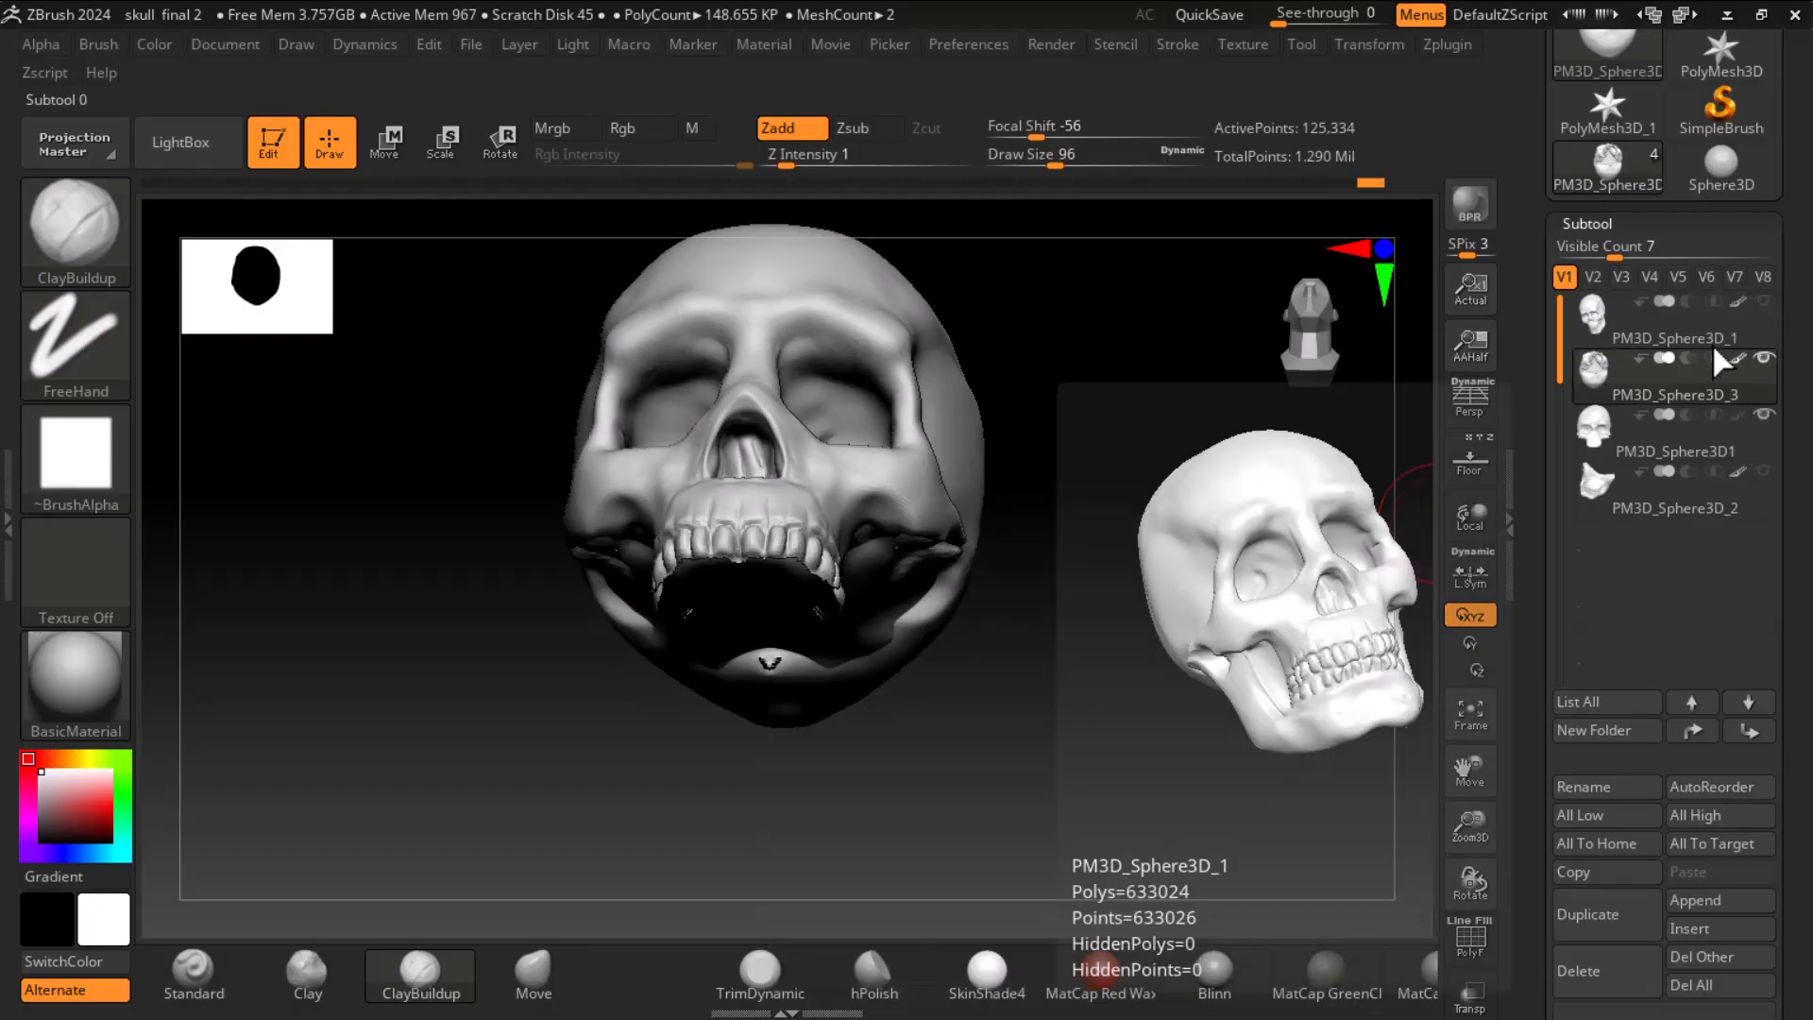
left_click(1592, 373)
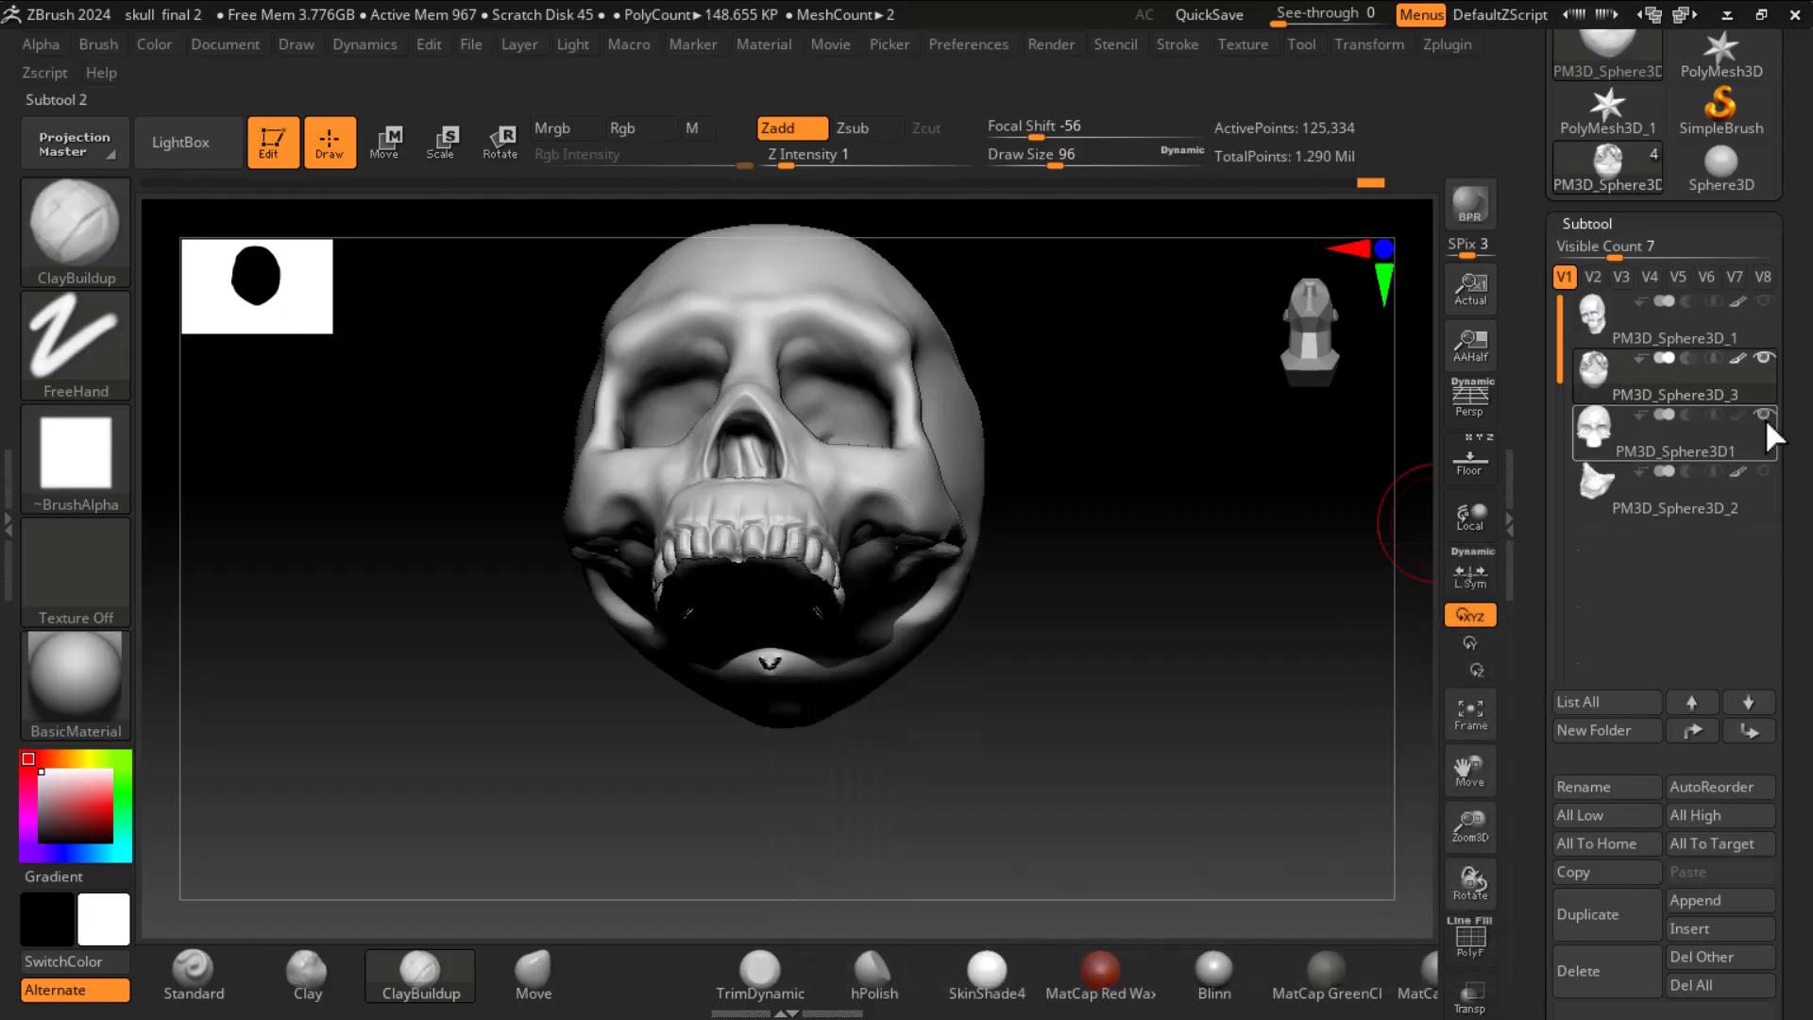
left_click(1764, 414)
left_click(1763, 414)
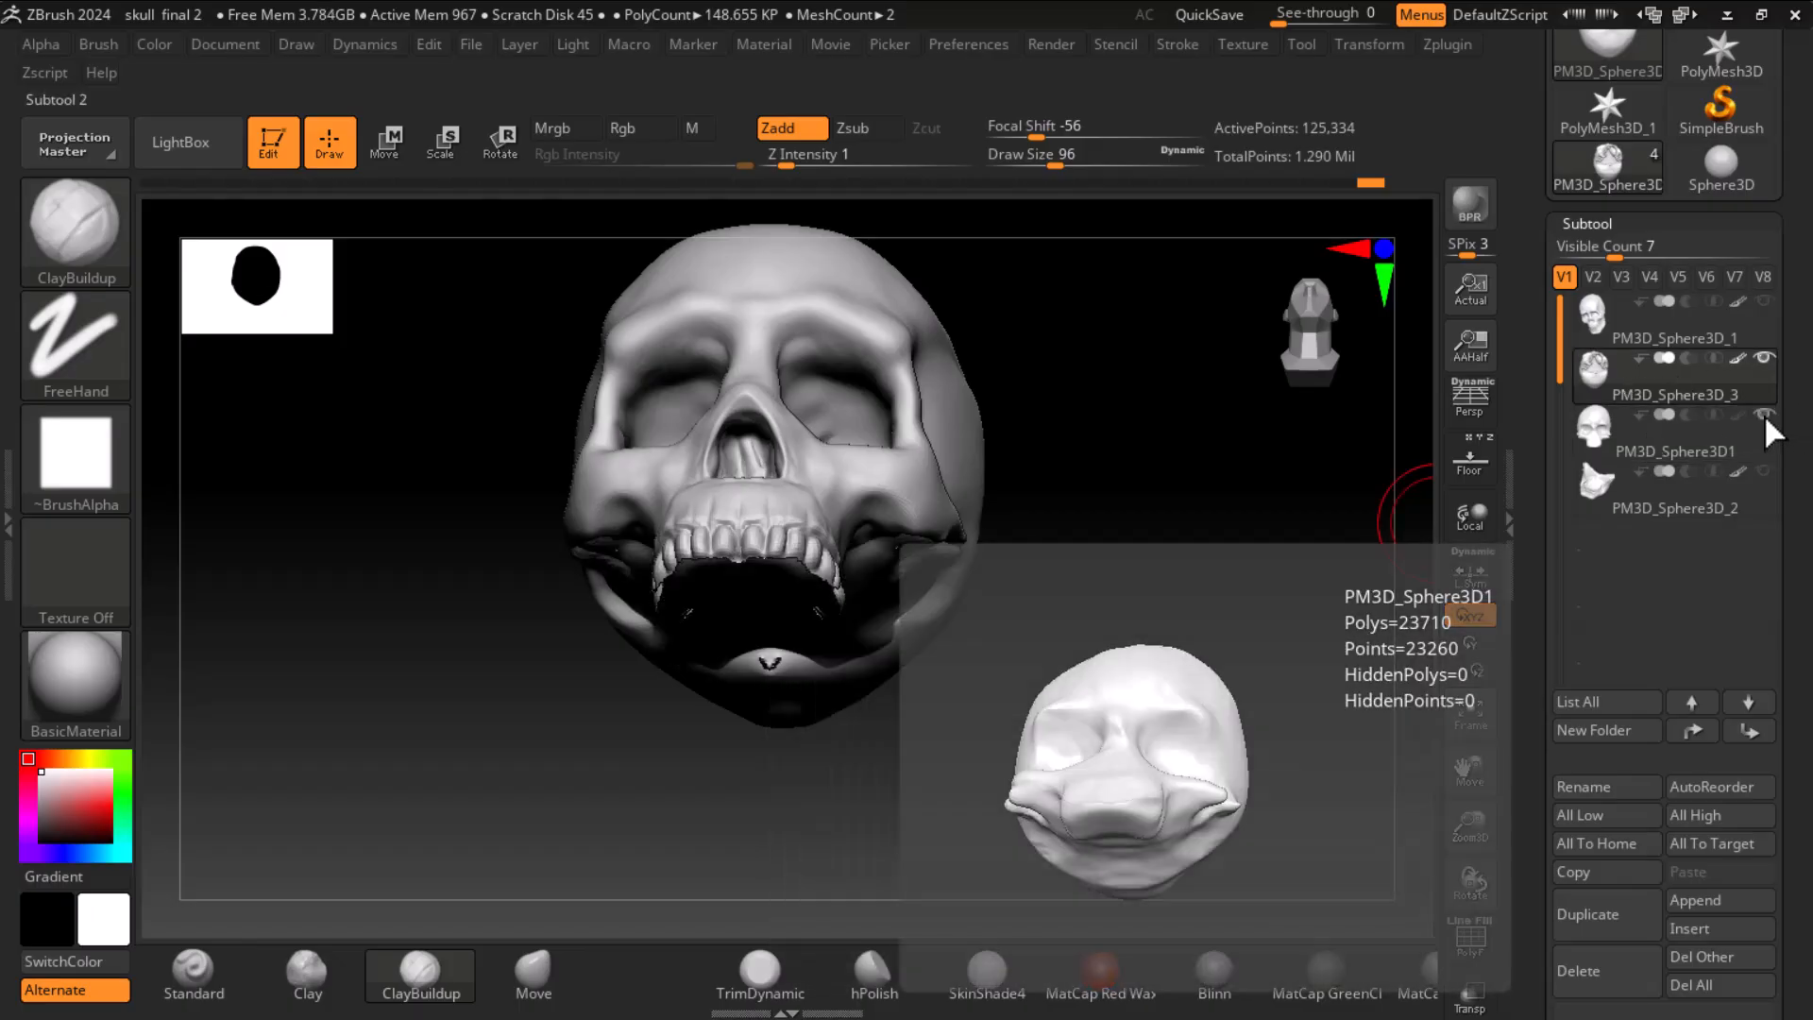
left_click(1600, 486)
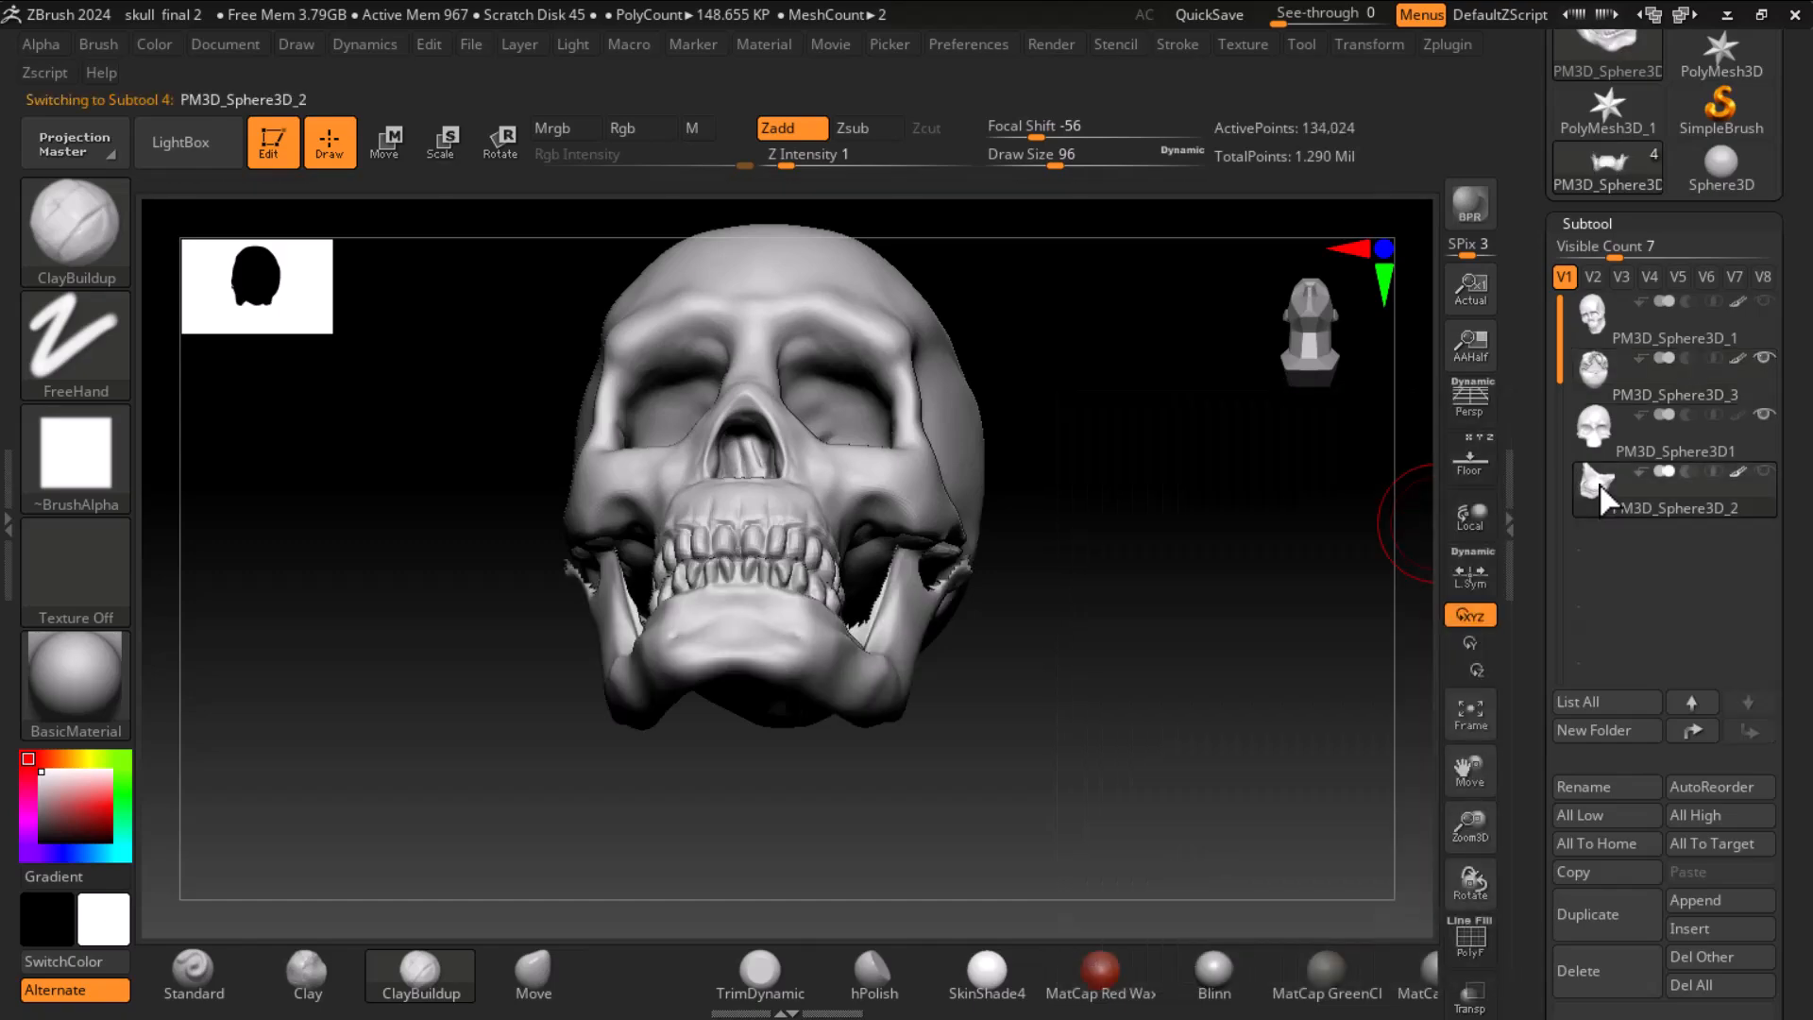
left_click(1700, 735)
left_click(1702, 738)
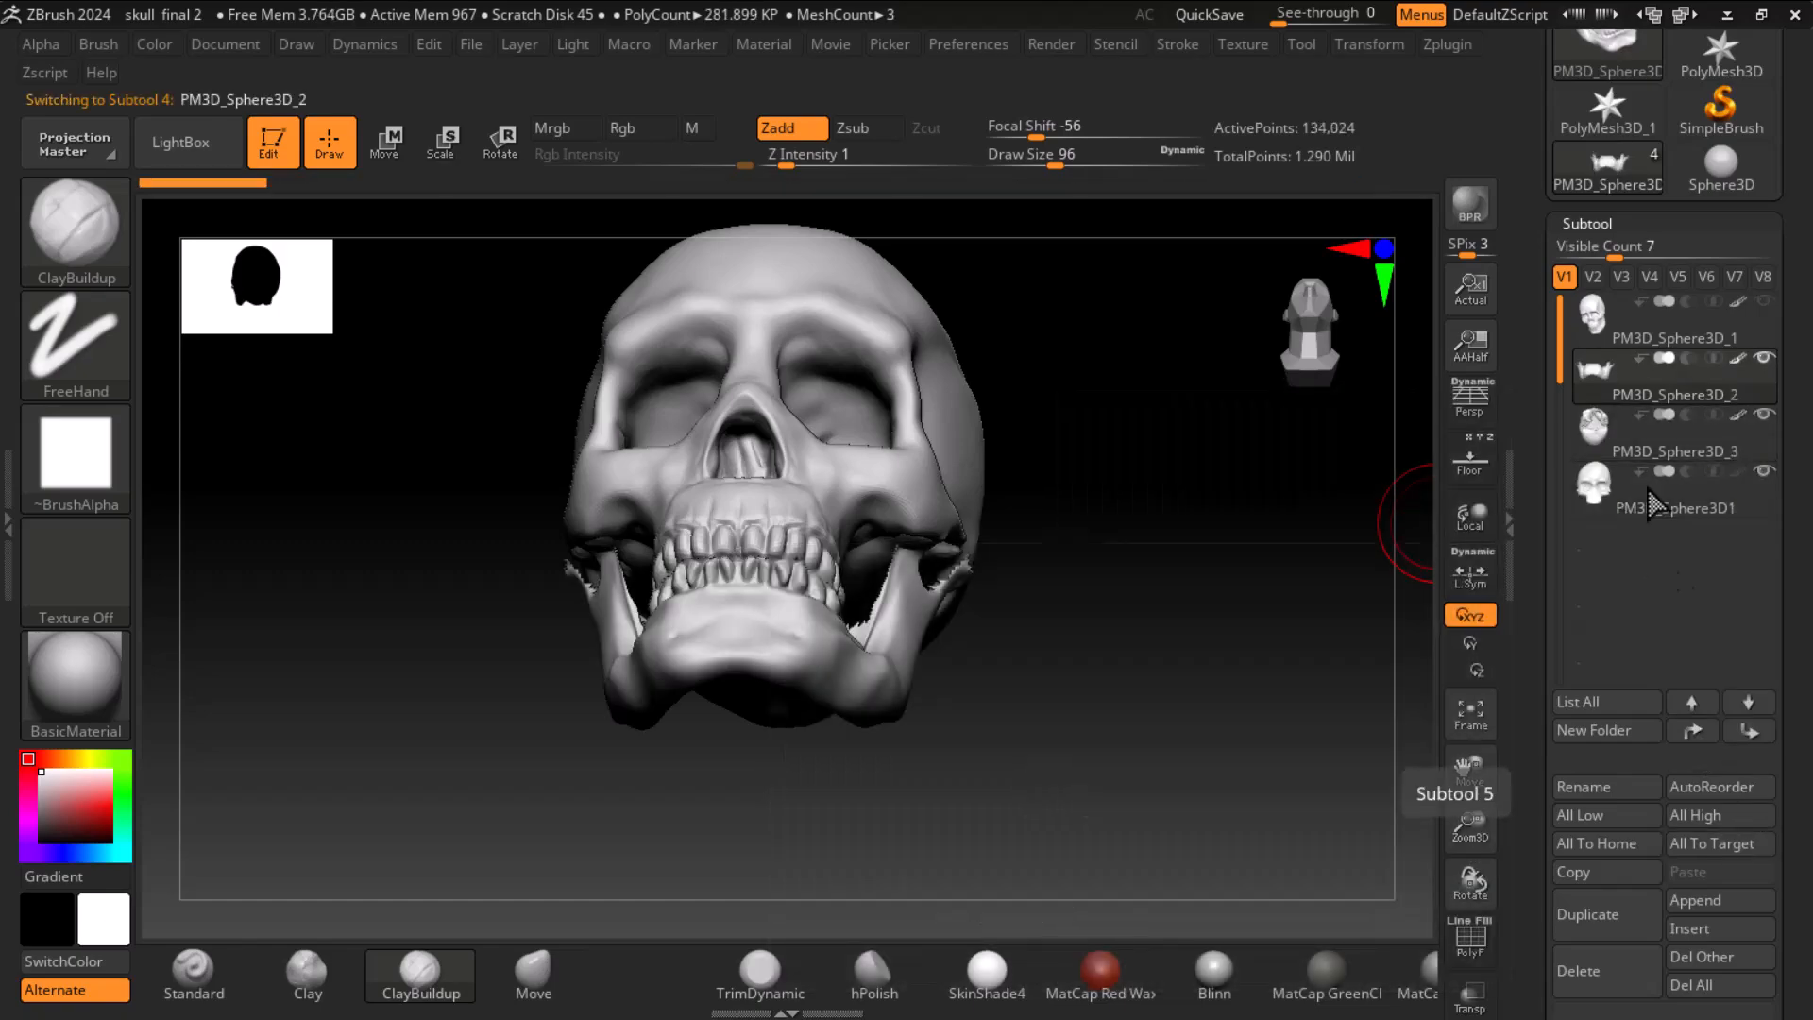
- Hide the lower jaw subtool and make the skull subtool PM3D_Sphere3D_3 active, keeping PM3D_Sphere3D1 visible
left_click(1601, 432)
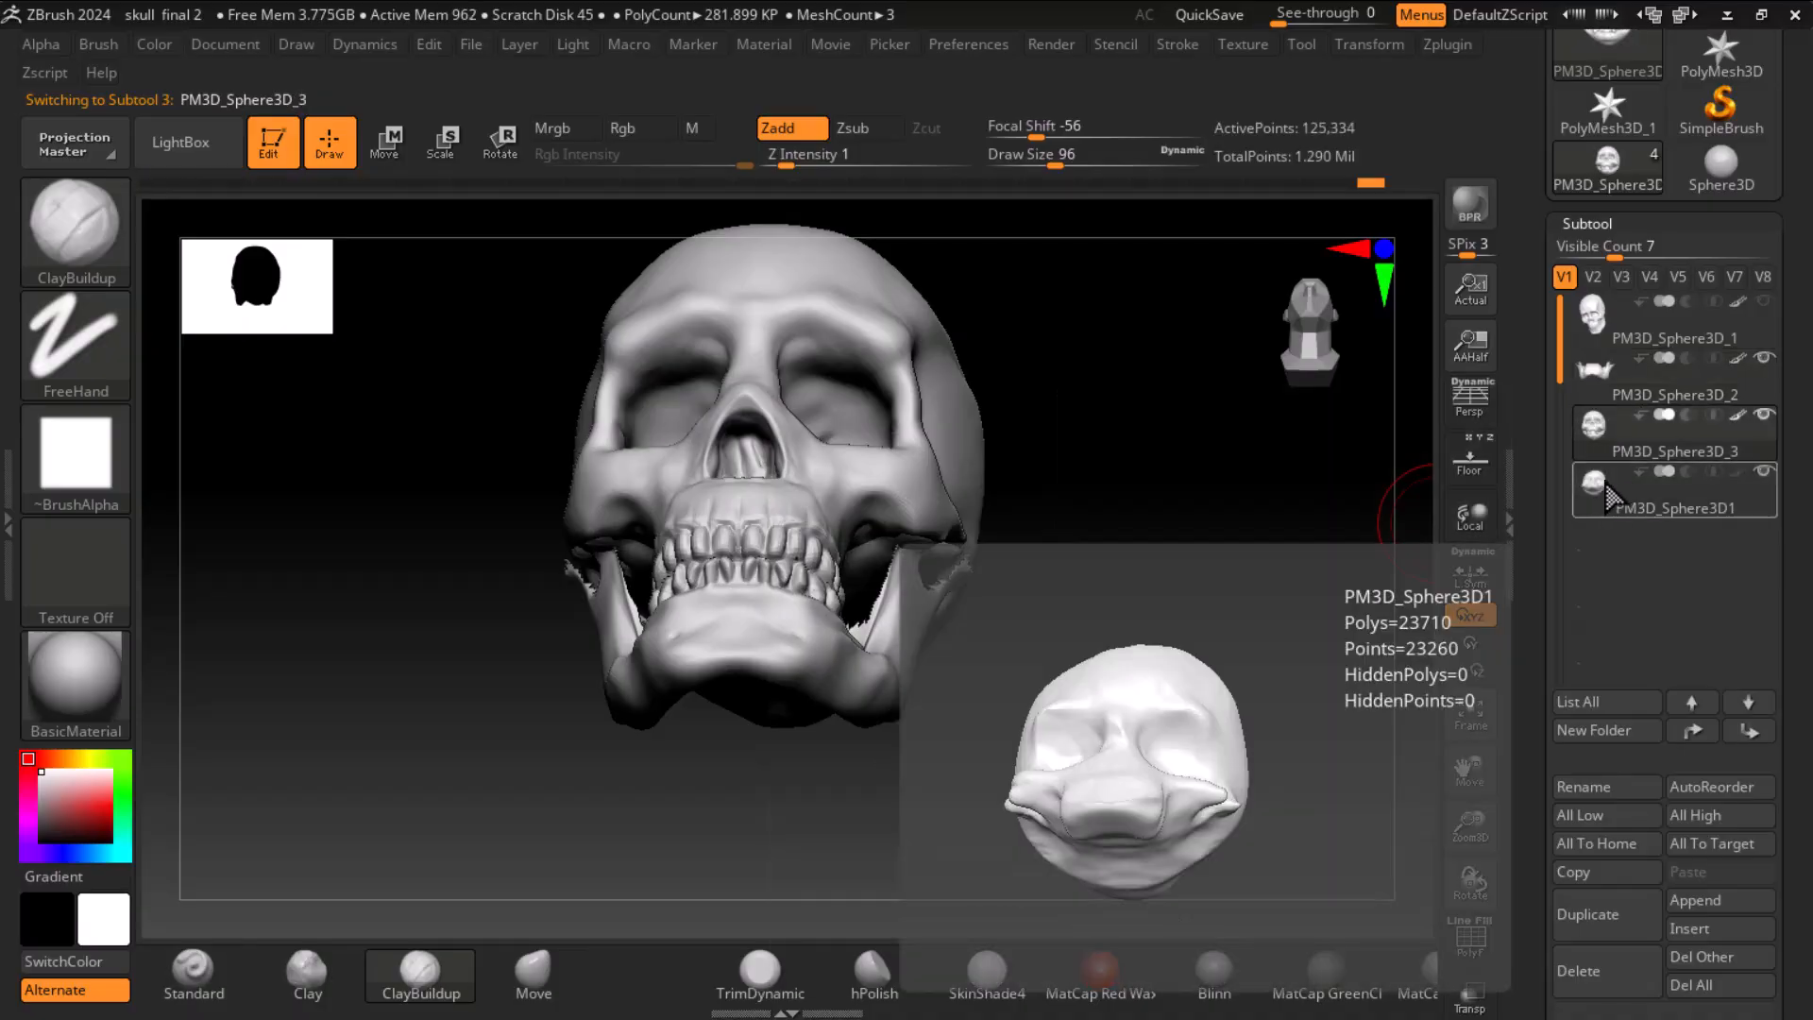
left_click(1760, 468)
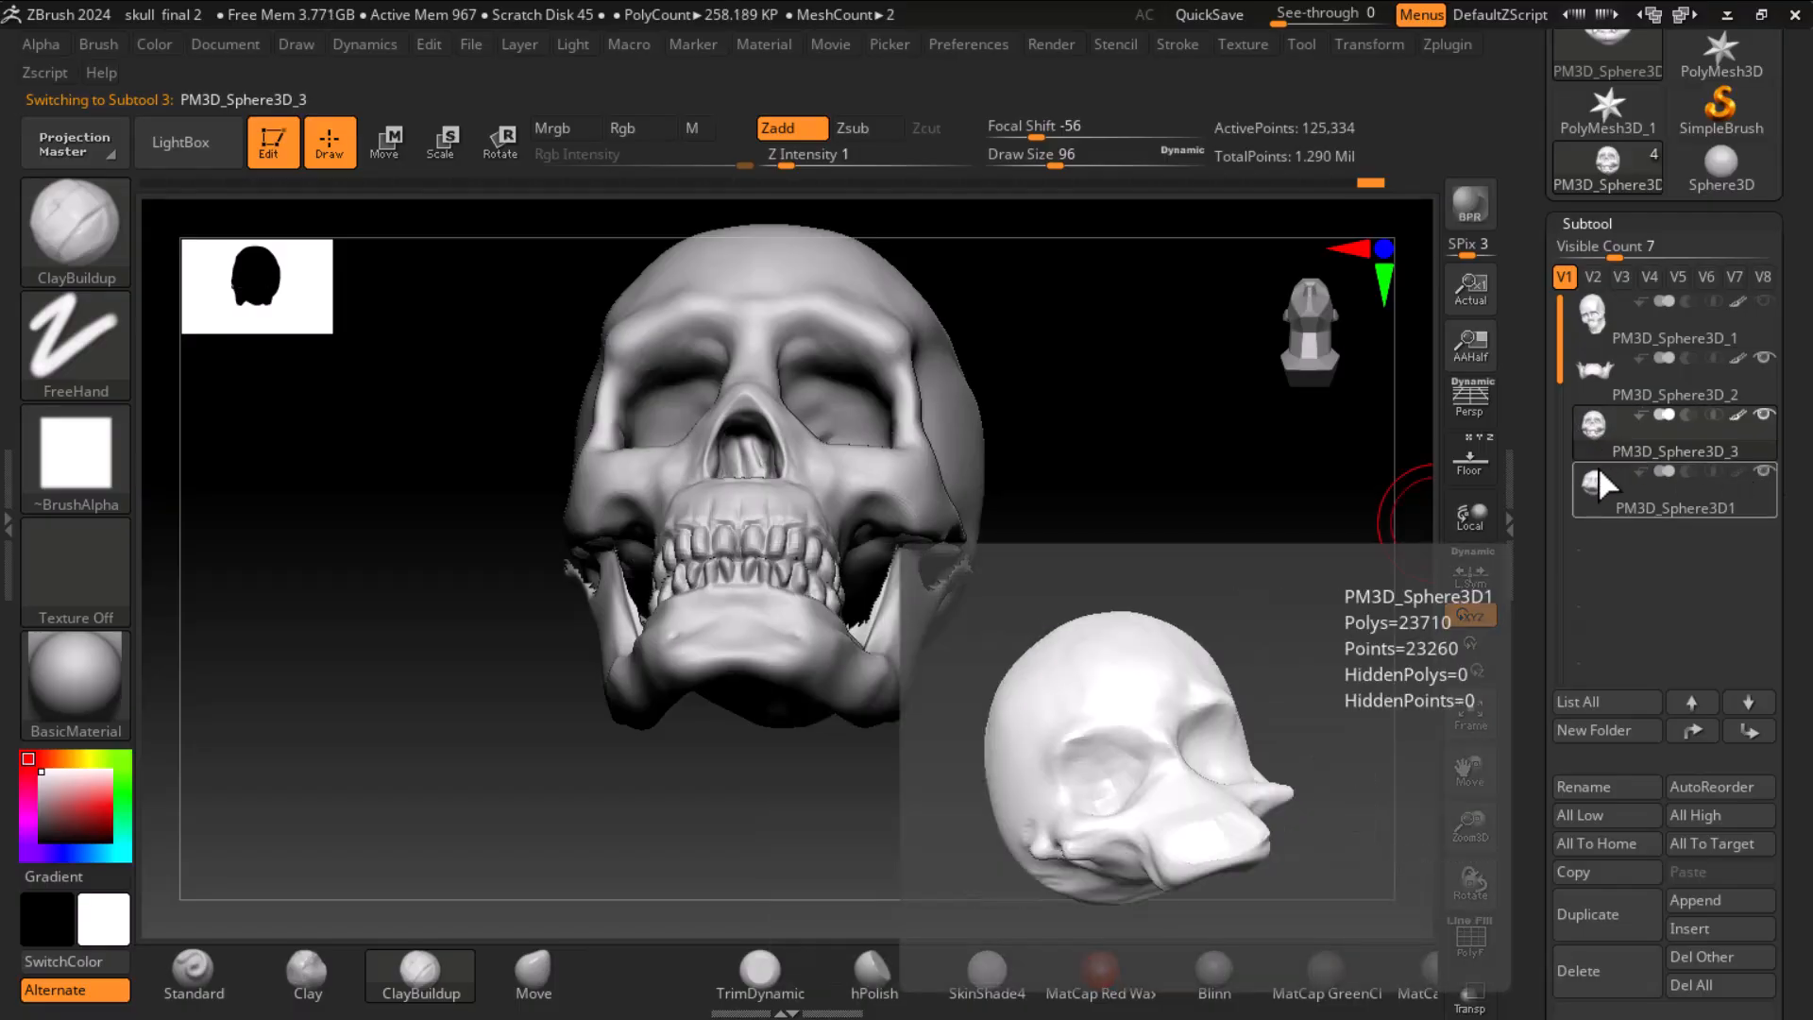
left_click(1761, 359)
left_click(1595, 483)
left_click(1601, 438)
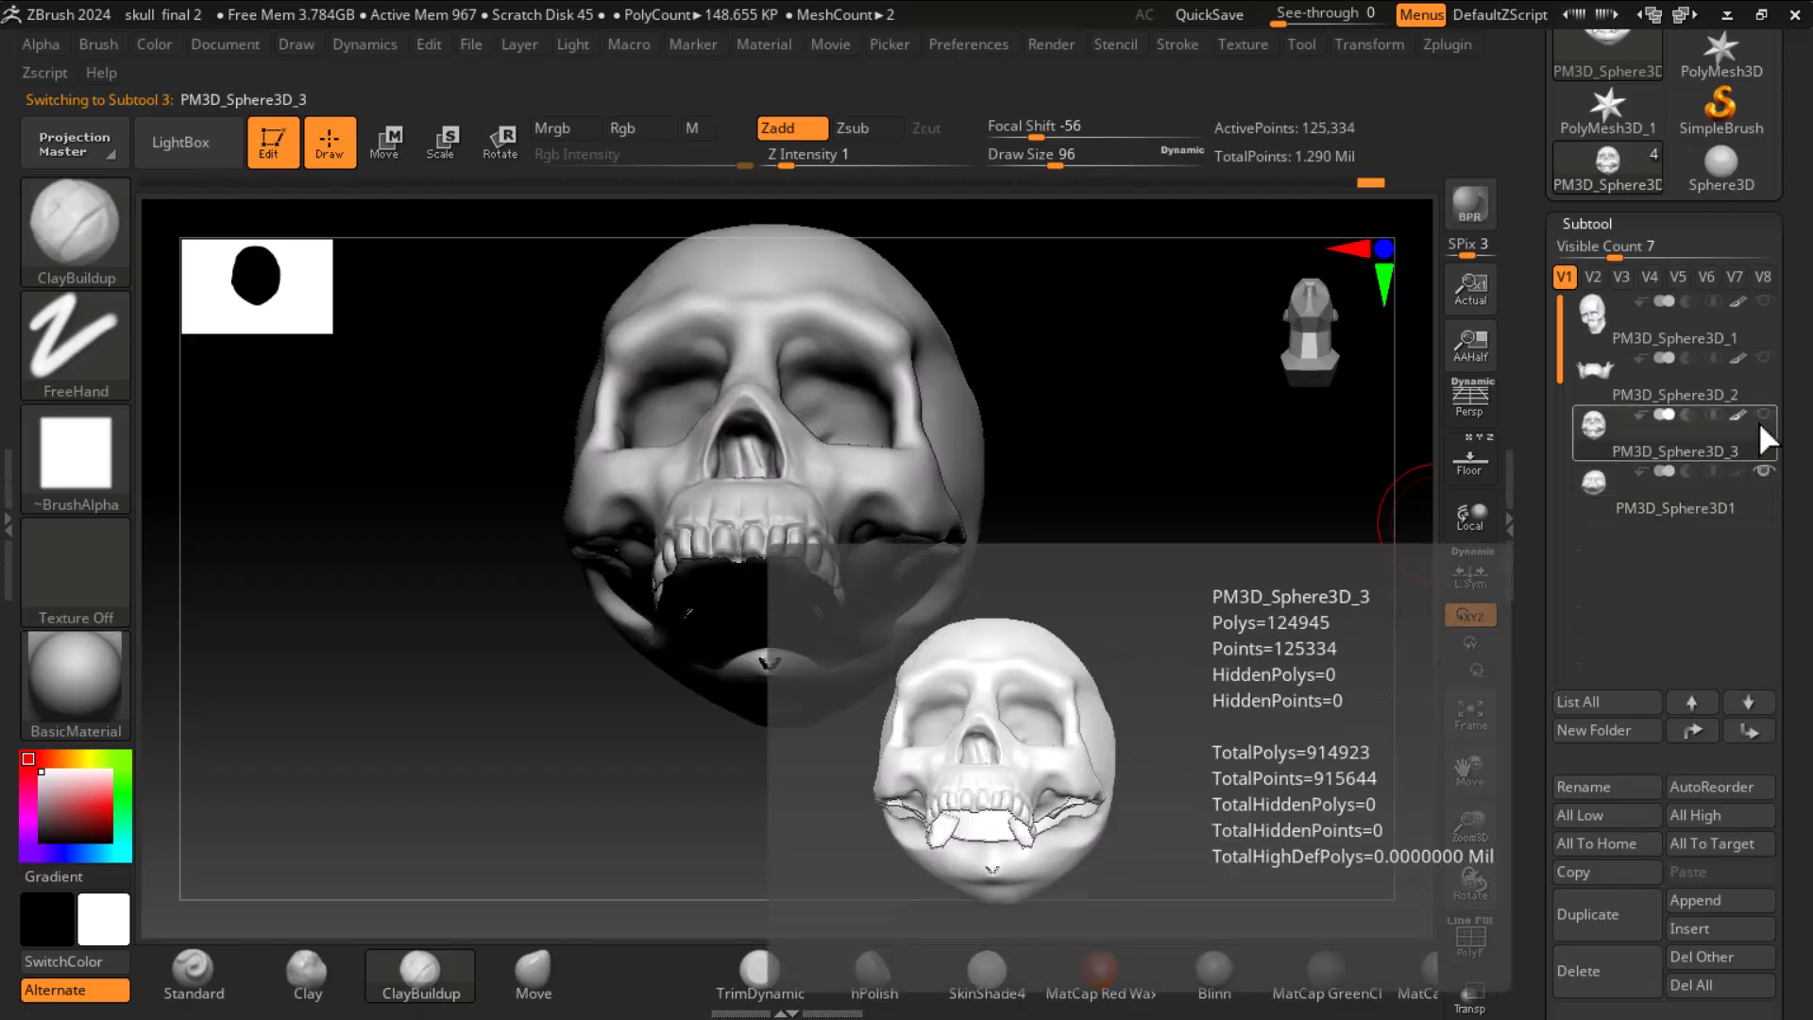
- Merge the skull subtool PM3D_Sphere3D_3 down with PM3D_Sphere3D1
left_click_drag(1558, 835, 1558, 565)
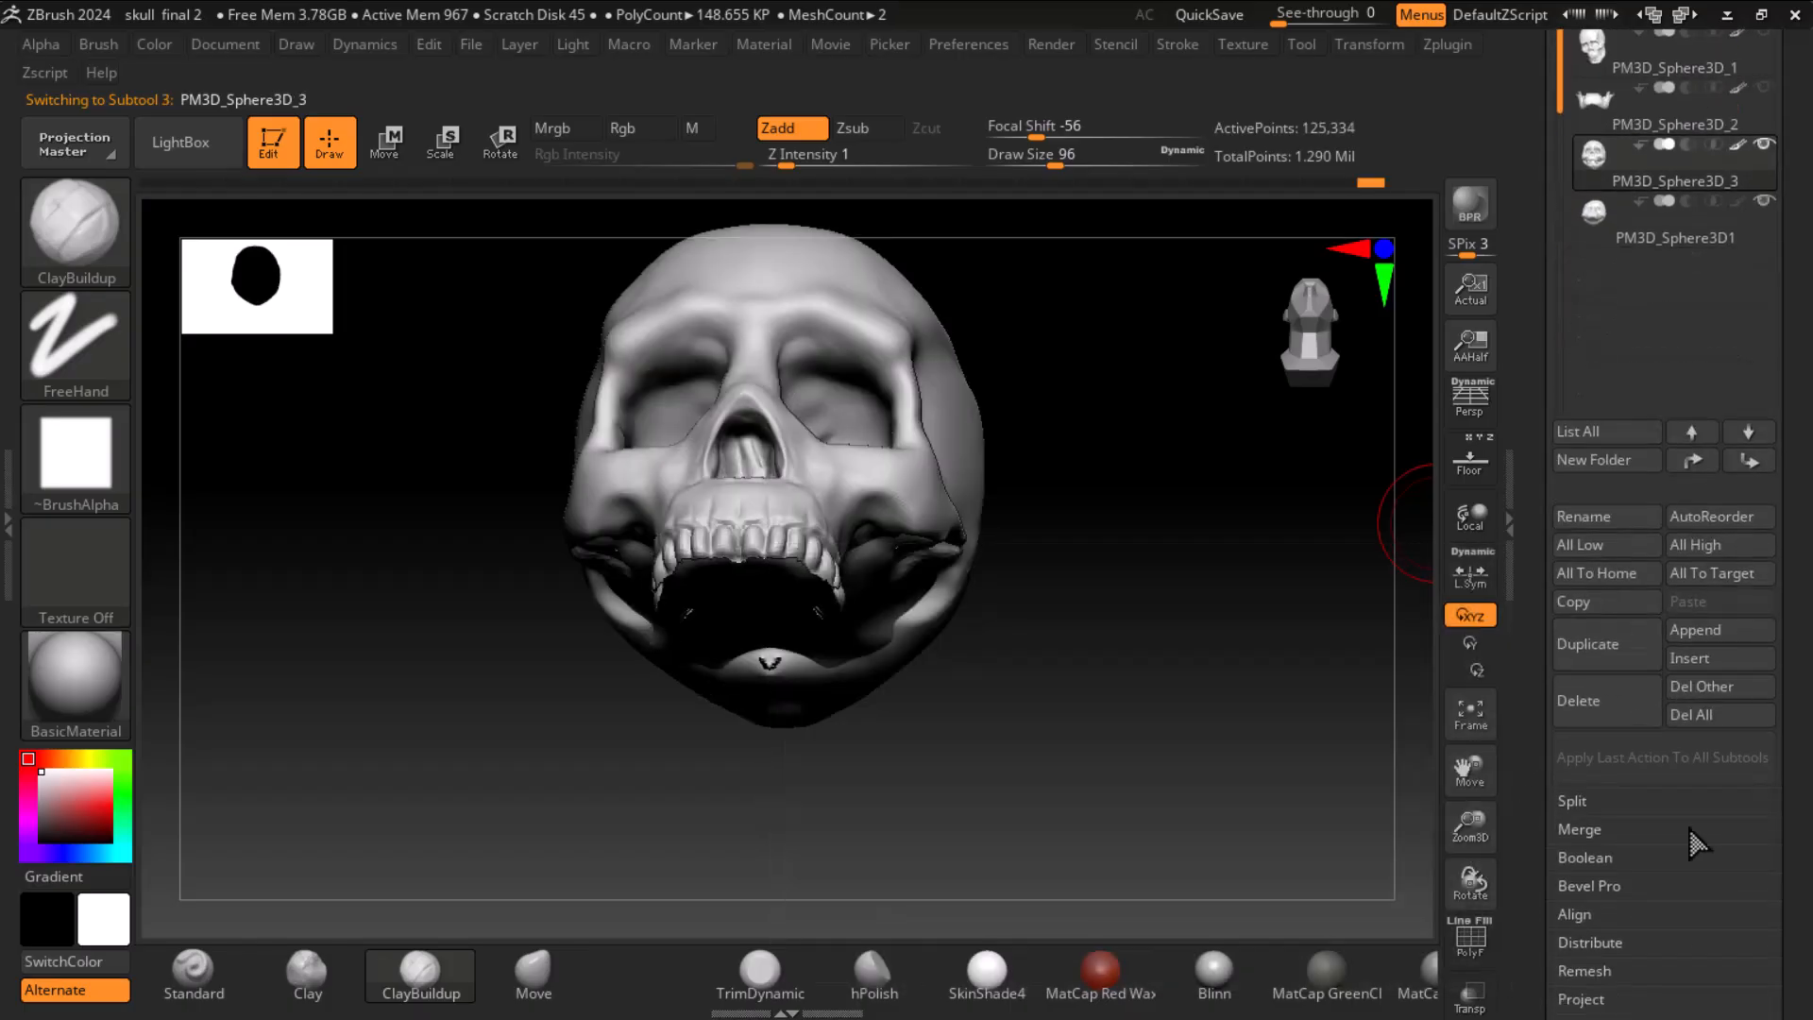
left_click(1578, 829)
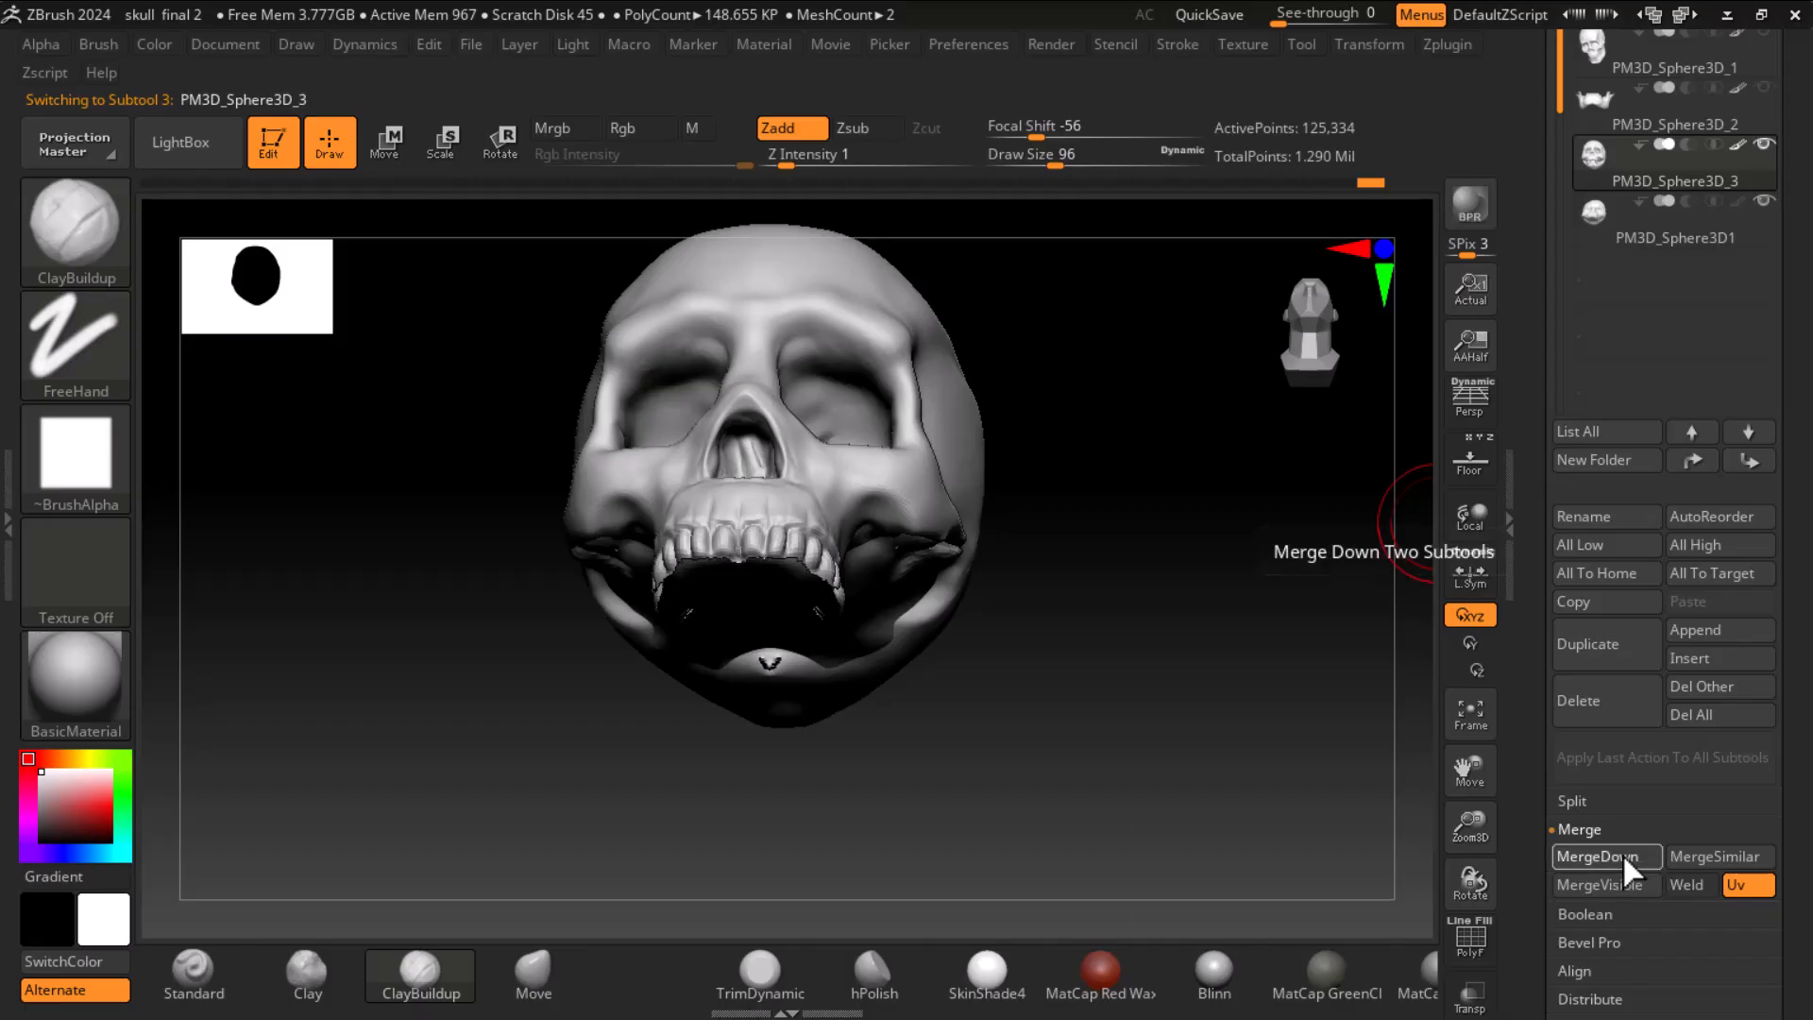
left_click(1622, 853)
left_click(1389, 908)
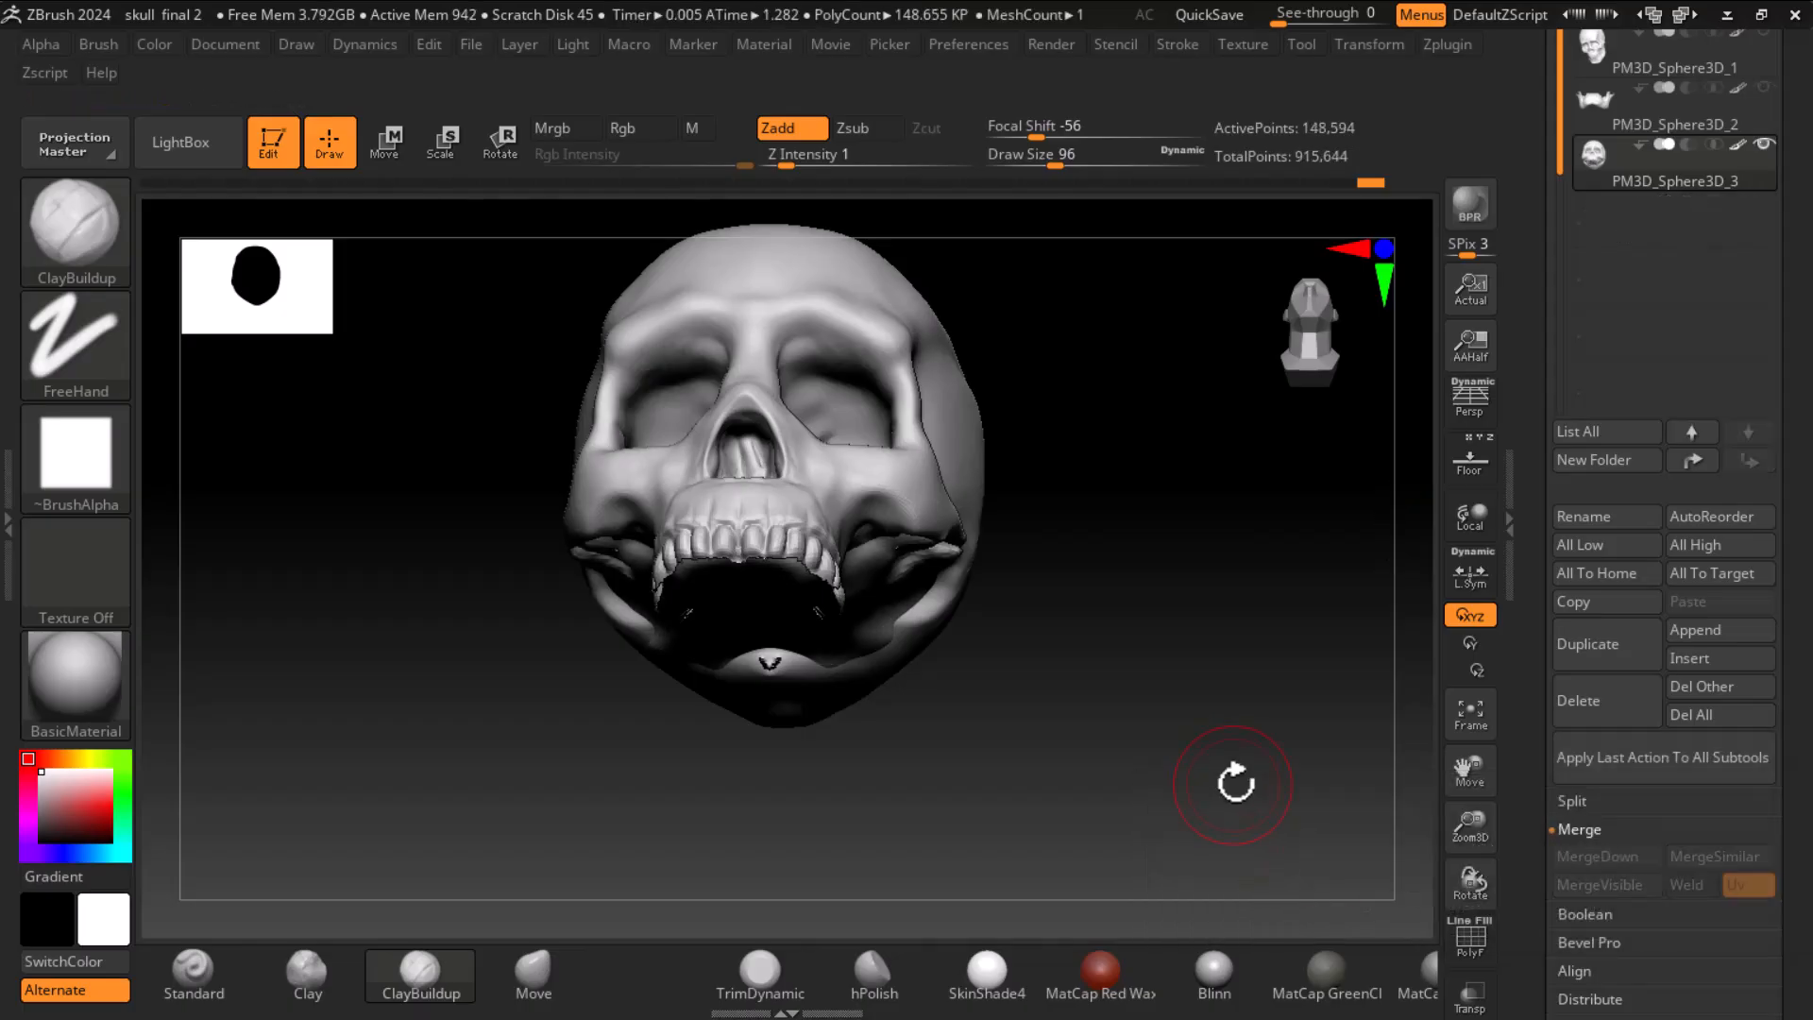
- Convert the merged skull to a DynaMesh at resolution 128
mouse_move(1149, 696)
left_mouse_down()
mouse_move(1263, 530)
mouse_move(1319, 761)
mouse_move(1348, 773)
mouse_move(1303, 721)
mouse_move(1244, 758)
mouse_move(1265, 763)
mouse_move(1117, 660)
mouse_move(1214, 506)
mouse_move(1384, 656)
mouse_move(1335, 619)
mouse_move(1234, 643)
mouse_move(1275, 736)
mouse_move(1174, 832)
mouse_move(1145, 627)
mouse_move(1223, 600)
left_mouse_up()
key("shift")
left_click_drag(880, 739, 1122, 765)
left_click_drag(1528, 793, 1557, 550)
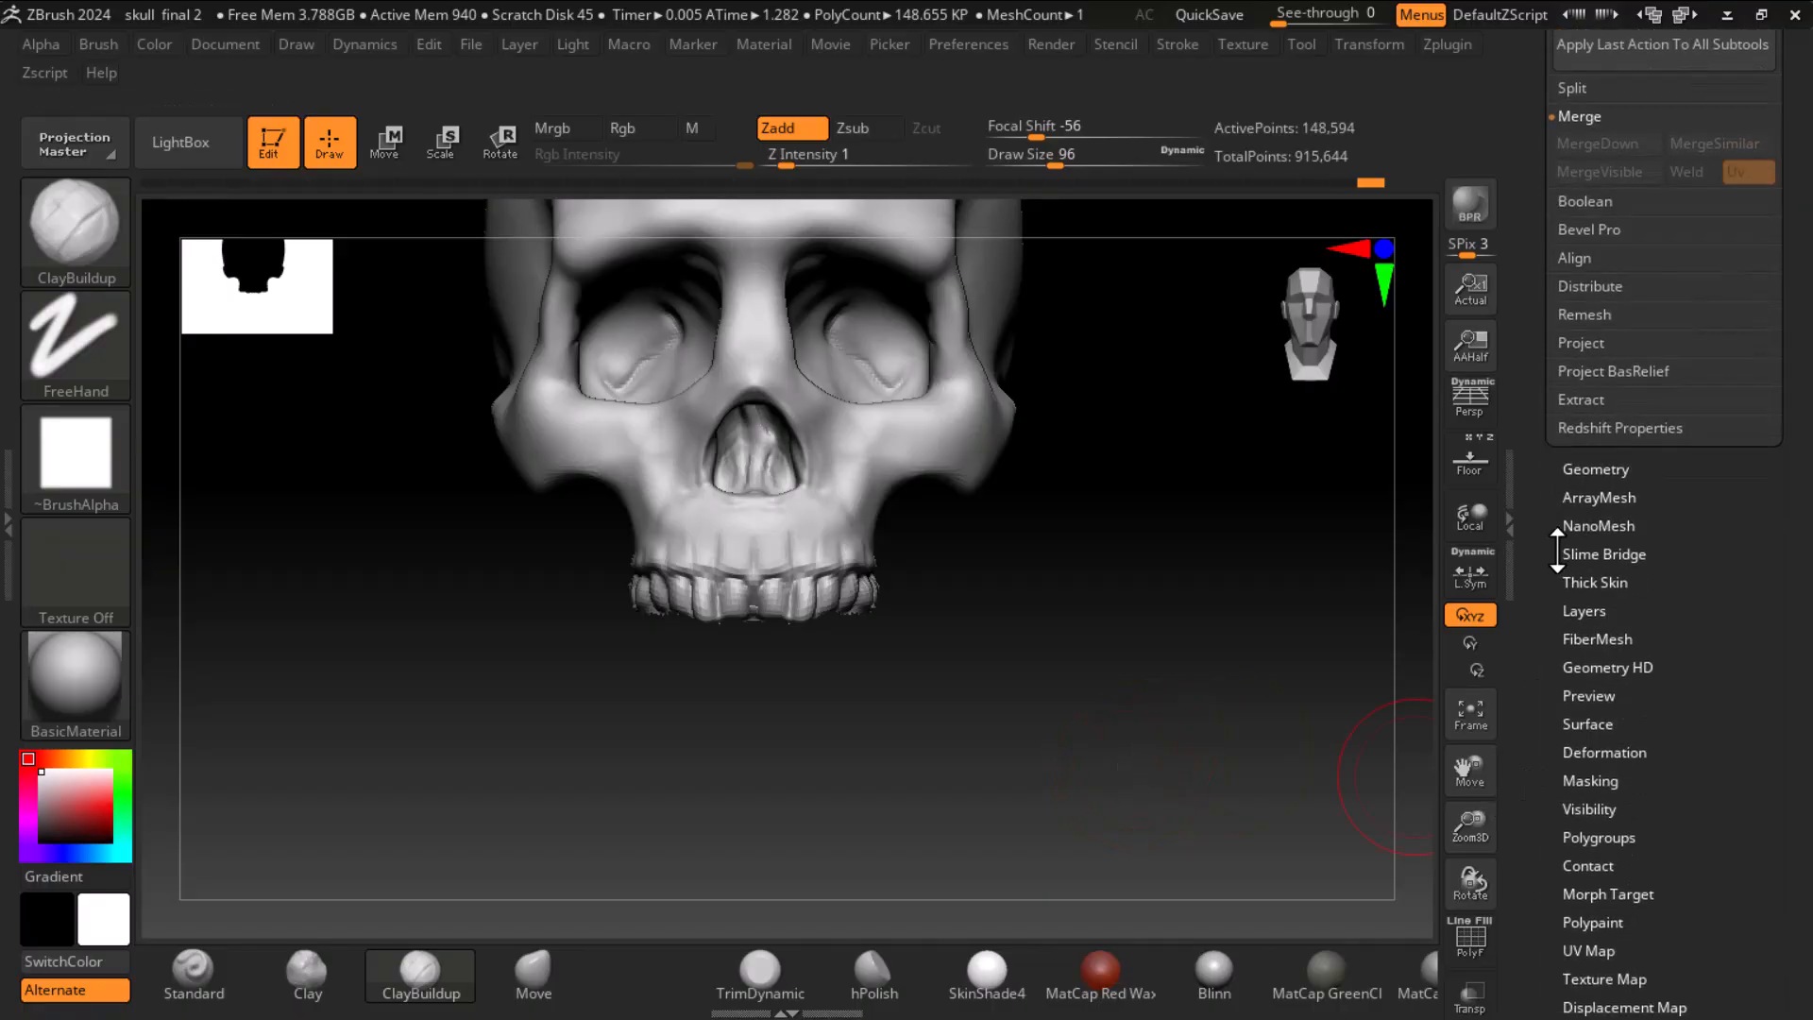
left_click(1596, 469)
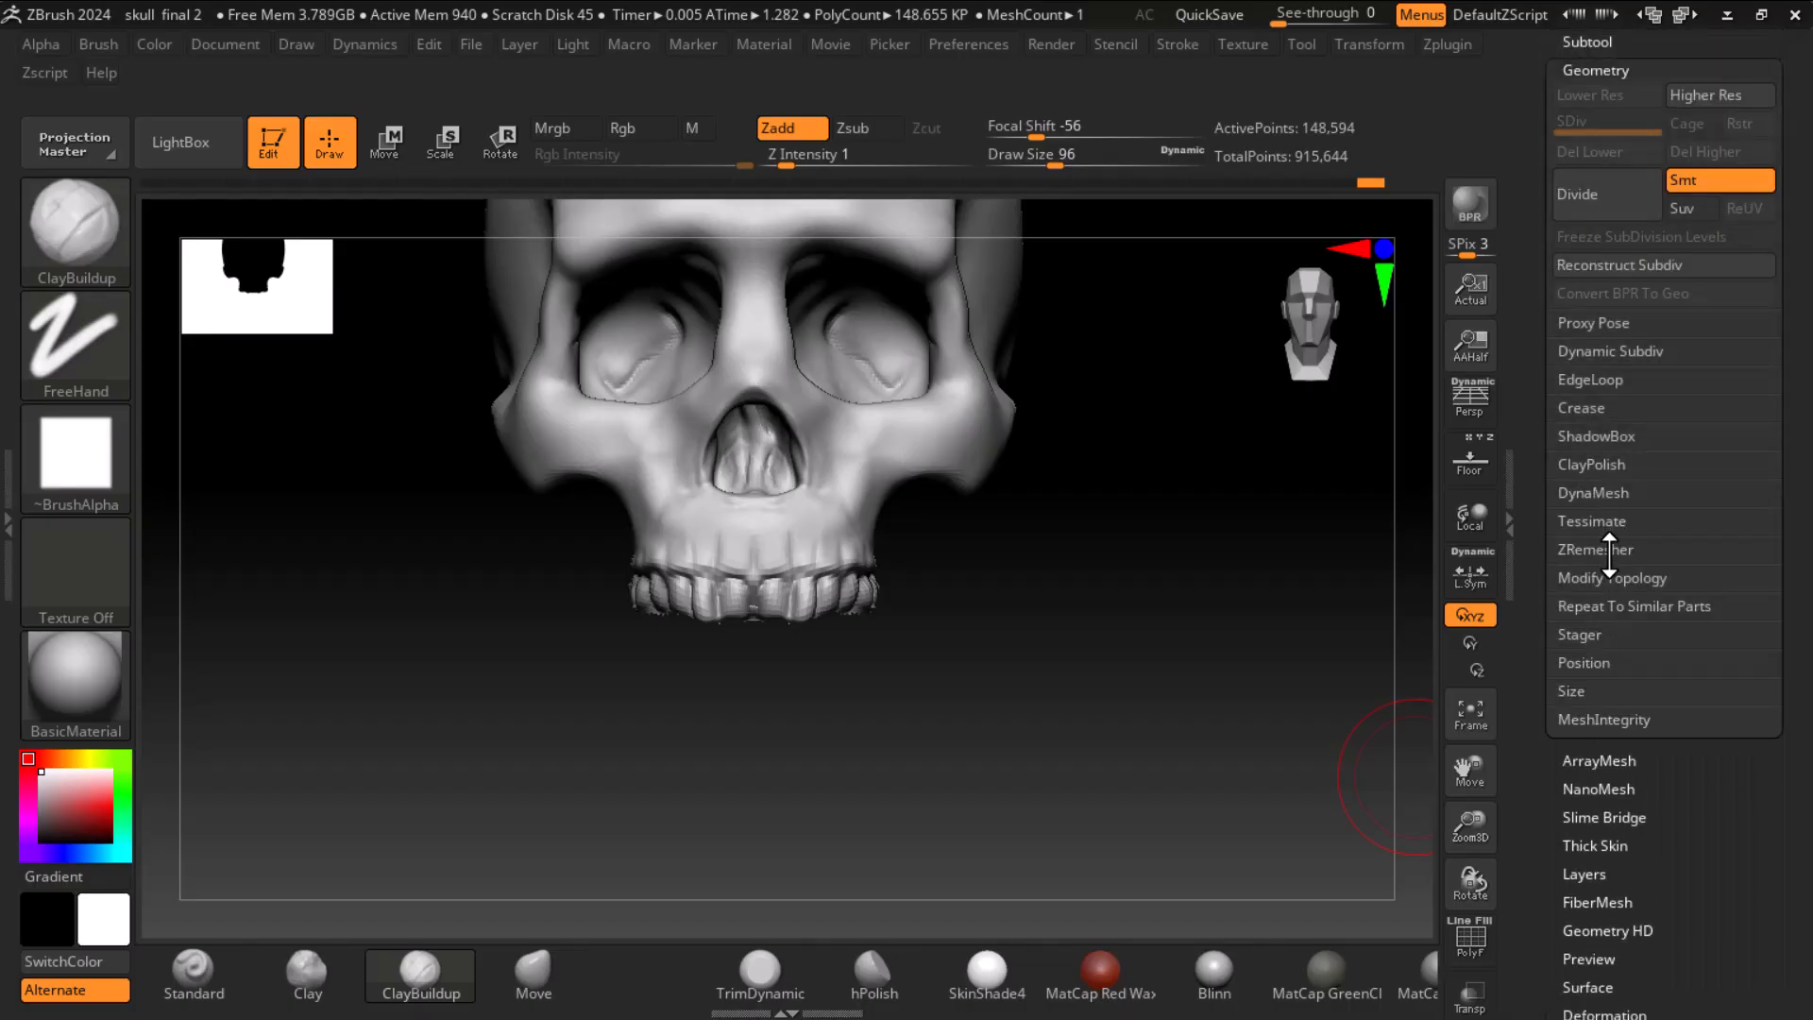
left_click(1595, 492)
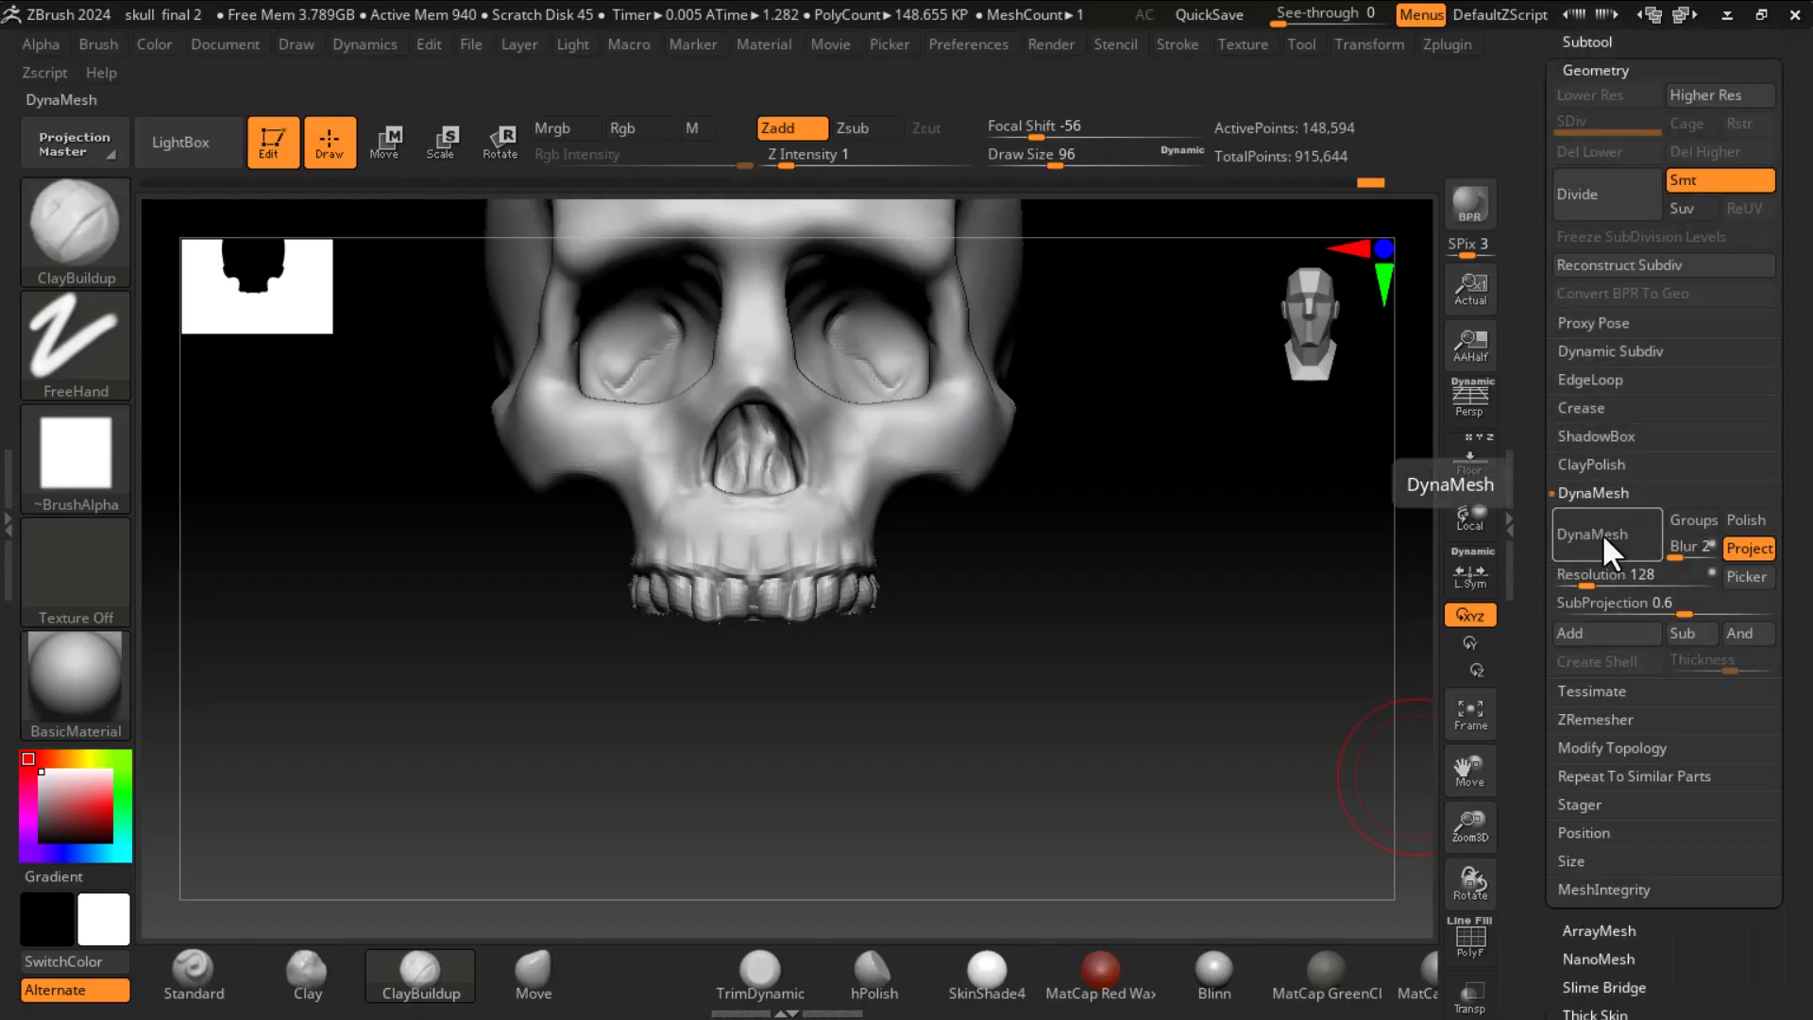
left_click(1601, 532)
- Smooth the seam across the skull base with the Smooth brush at draw size 96 and recalculate the DynaMesh
left_click_drag(1140, 753, 1182, 828)
key("shift+f")
key("shift+f")
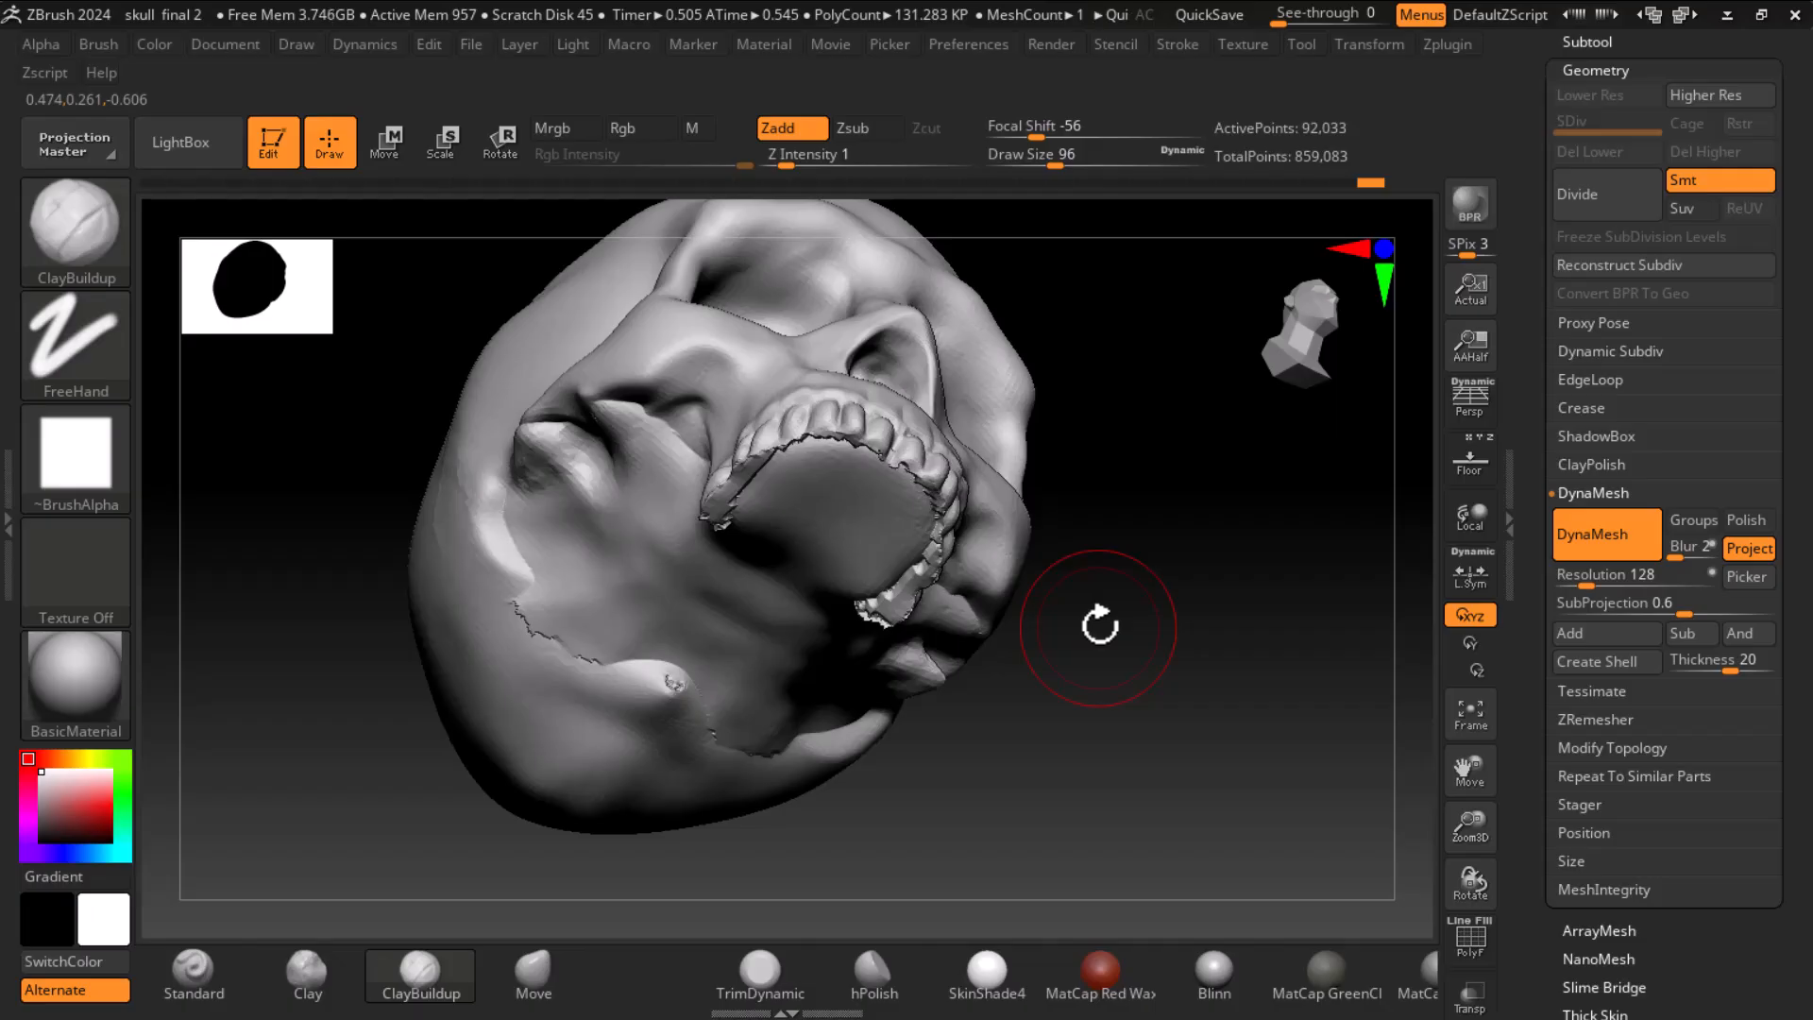
mouse_move(1133, 670)
left_mouse_down()
mouse_move(1170, 626)
mouse_move(1170, 712)
mouse_move(1259, 733)
left_mouse_up()
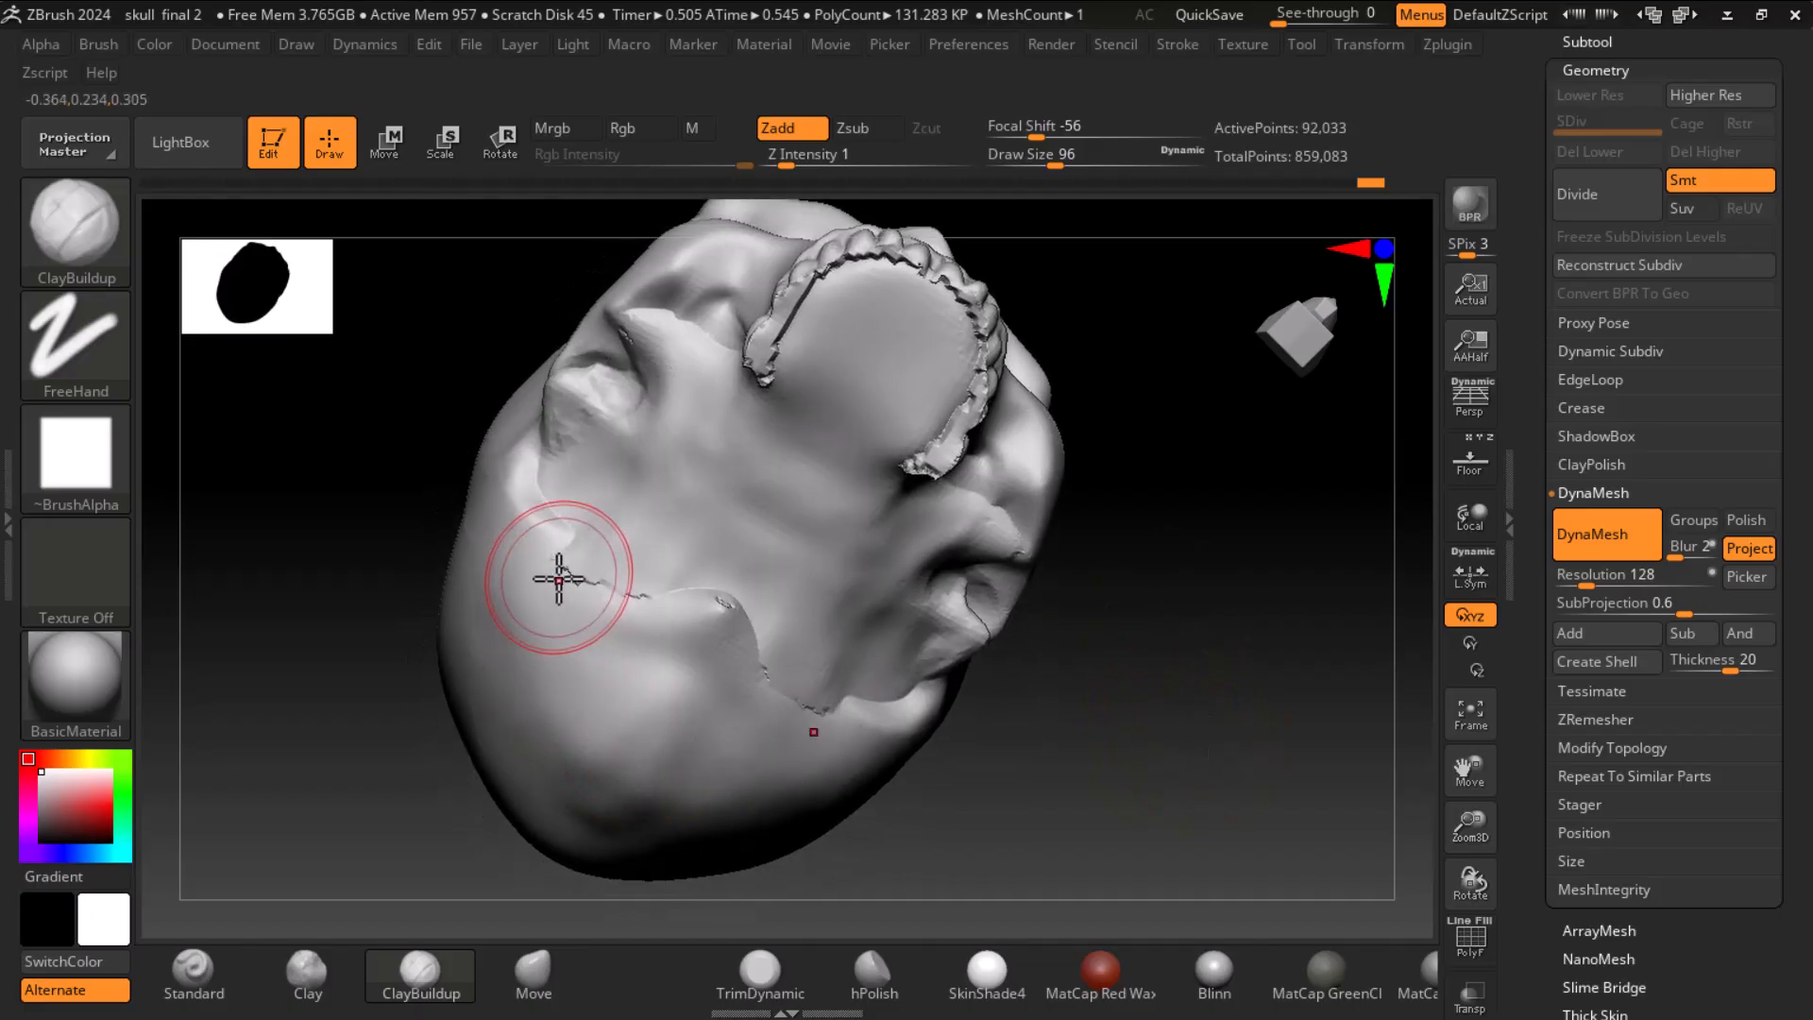
key("shift")
left_click_drag(793, 631, 533, 586, "shift")
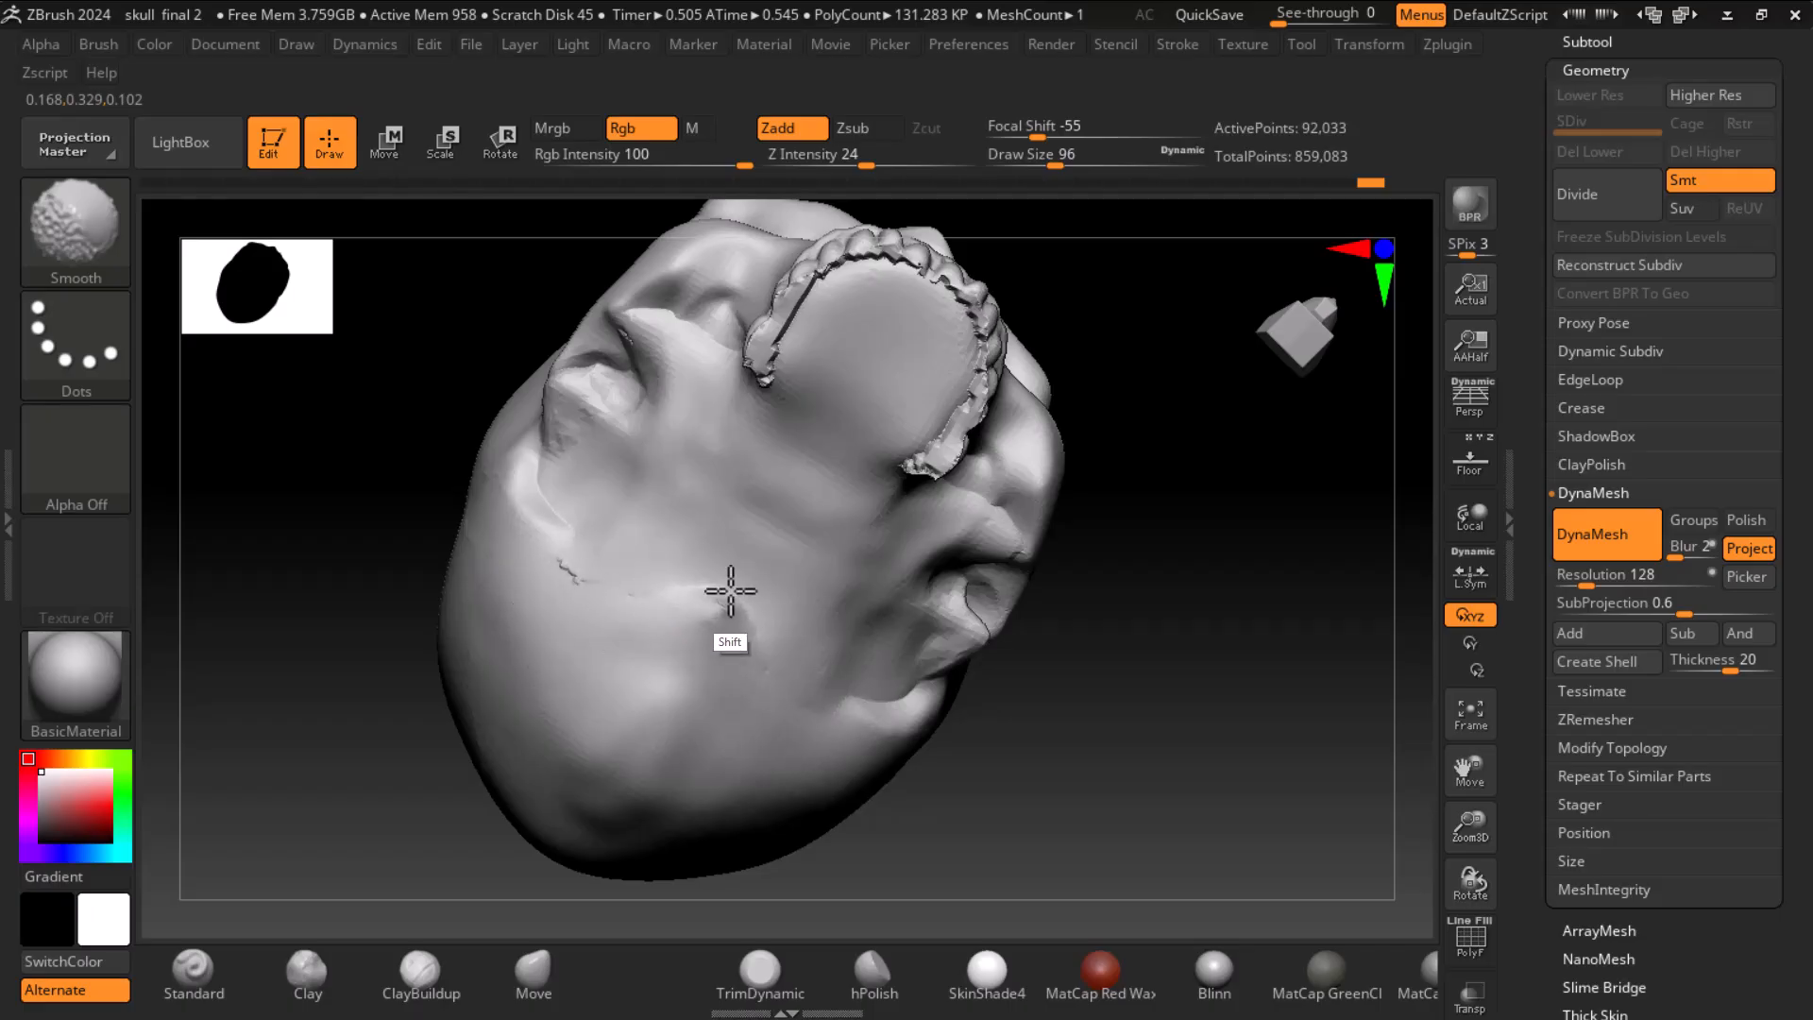
key("ctrl")
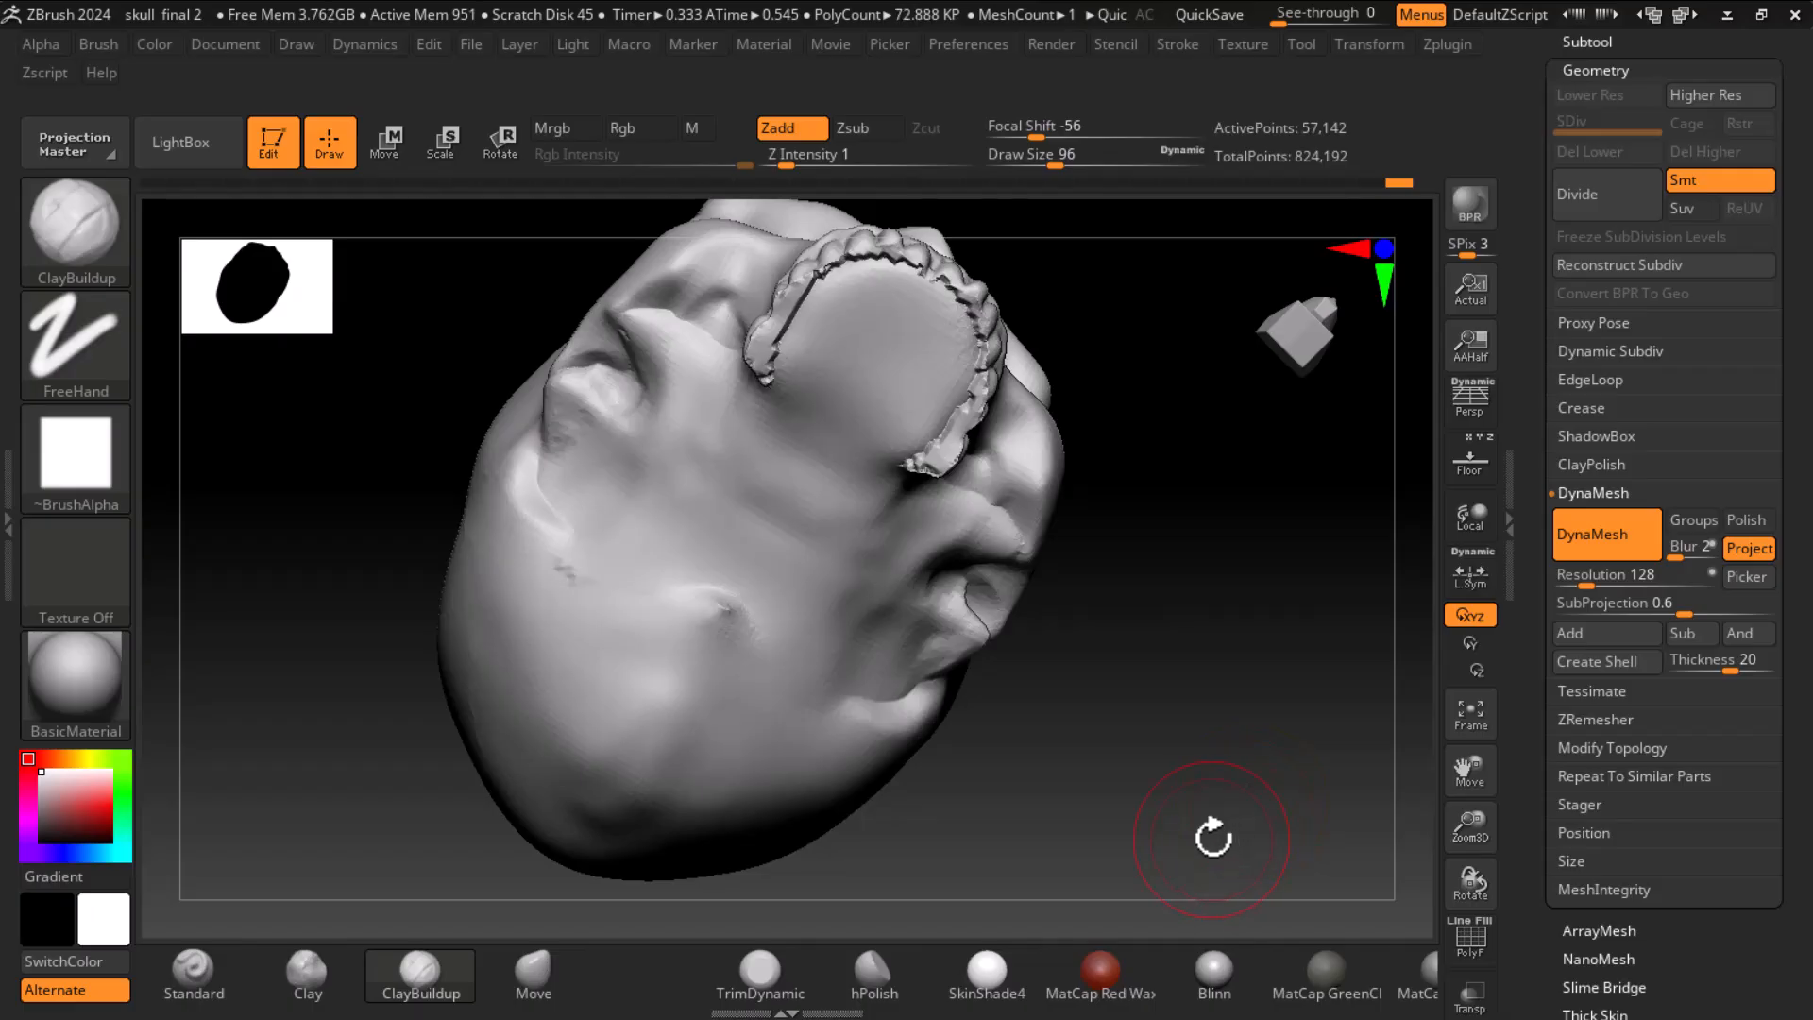
left_click_drag(1180, 837, 1236, 742)
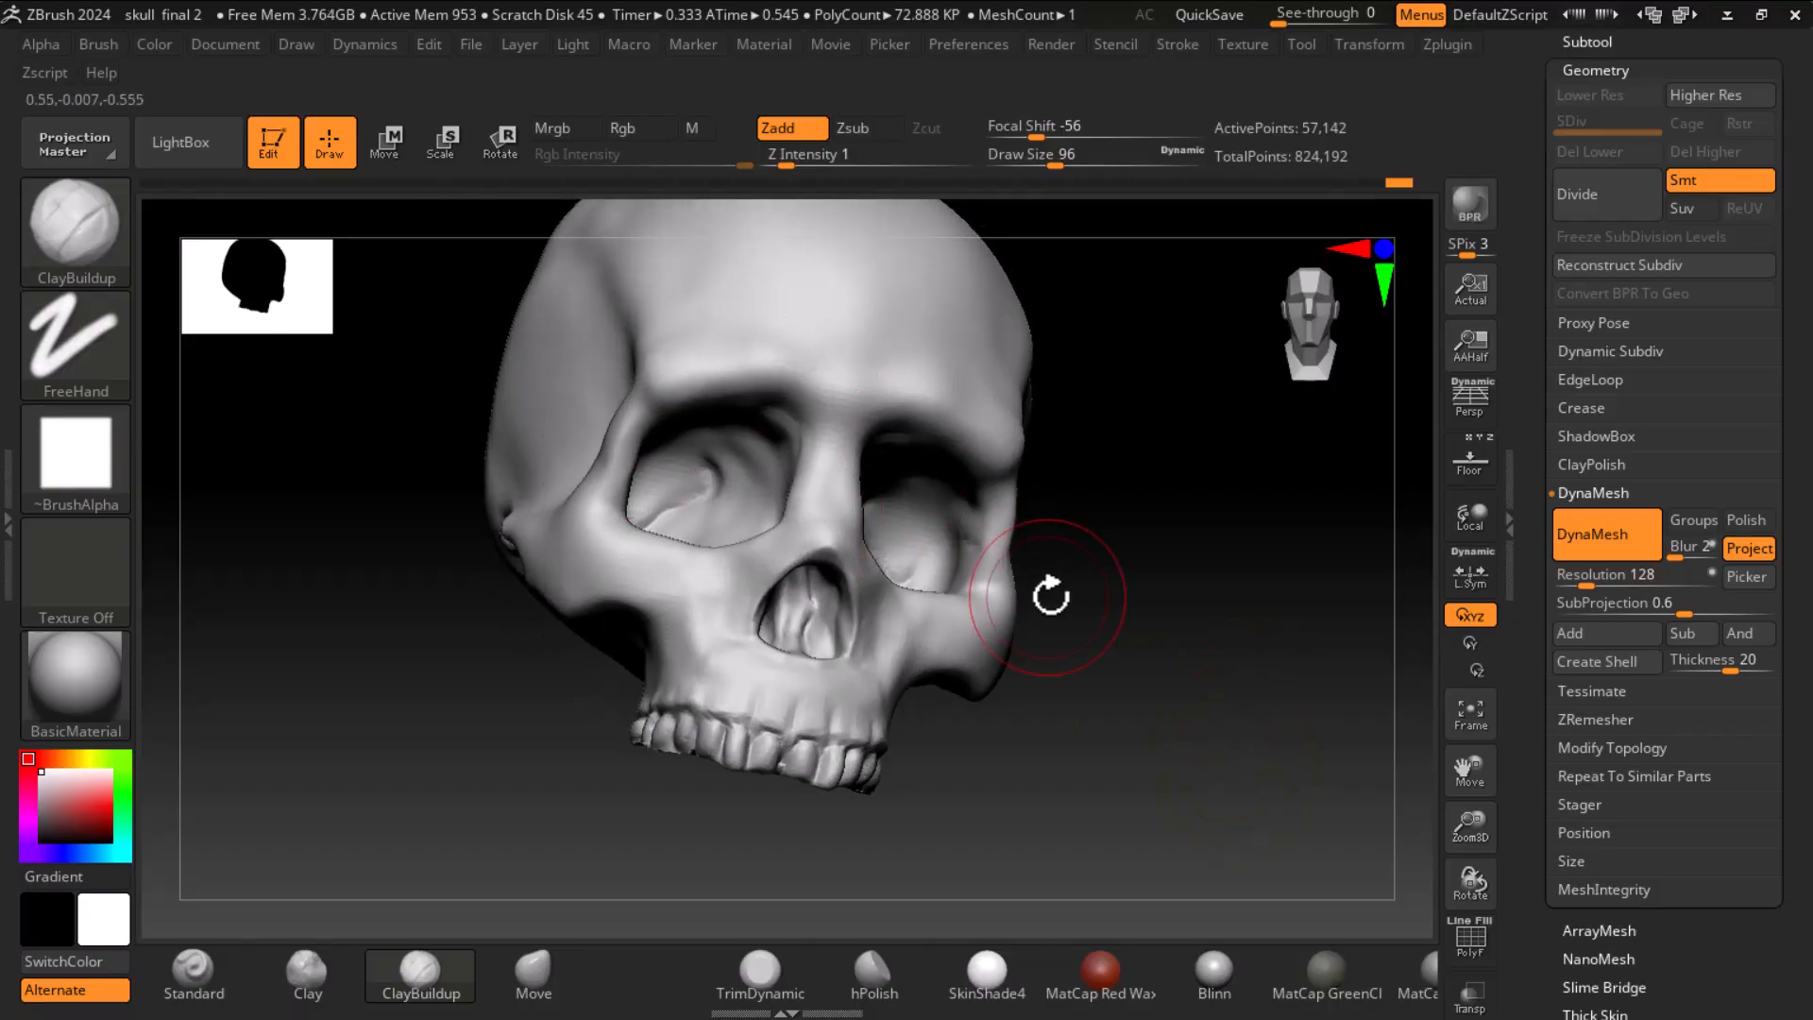
left_click_drag(1145, 650, 1230, 728)
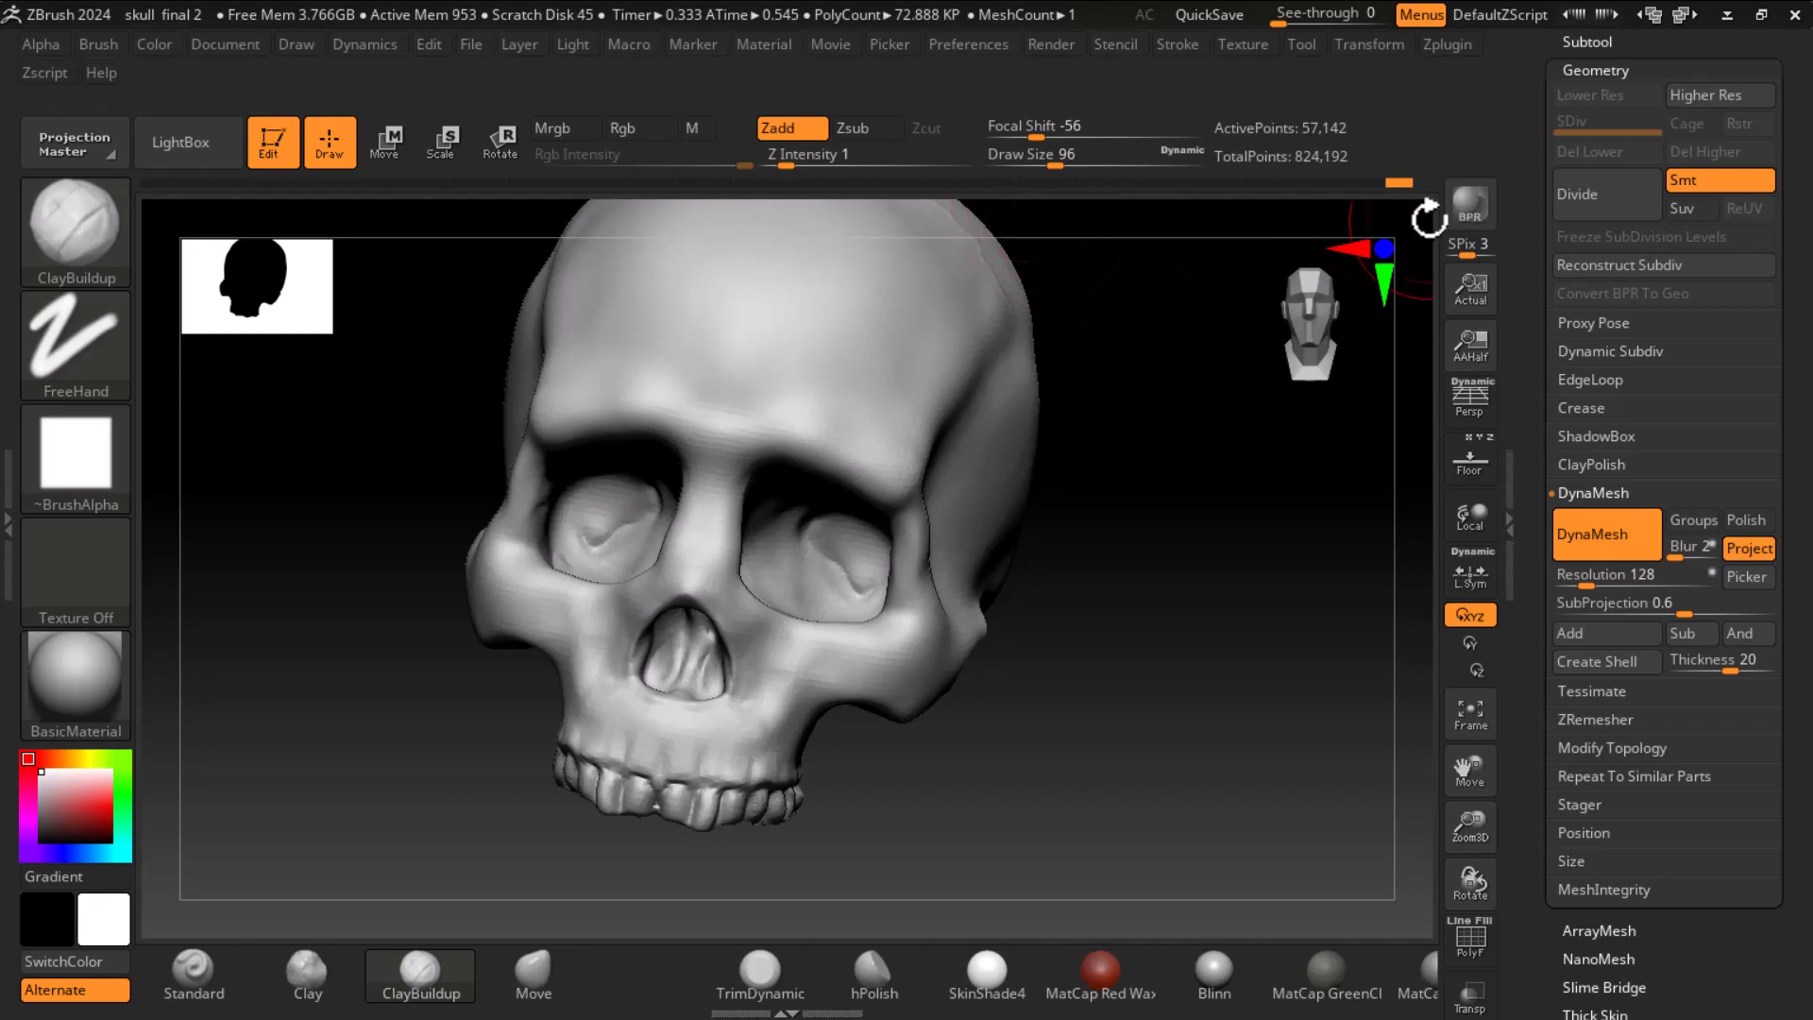
- Step back through the undo history to the merged skull before the DynaMesh conversion
left_click_drag(1396, 187, 1361, 186)
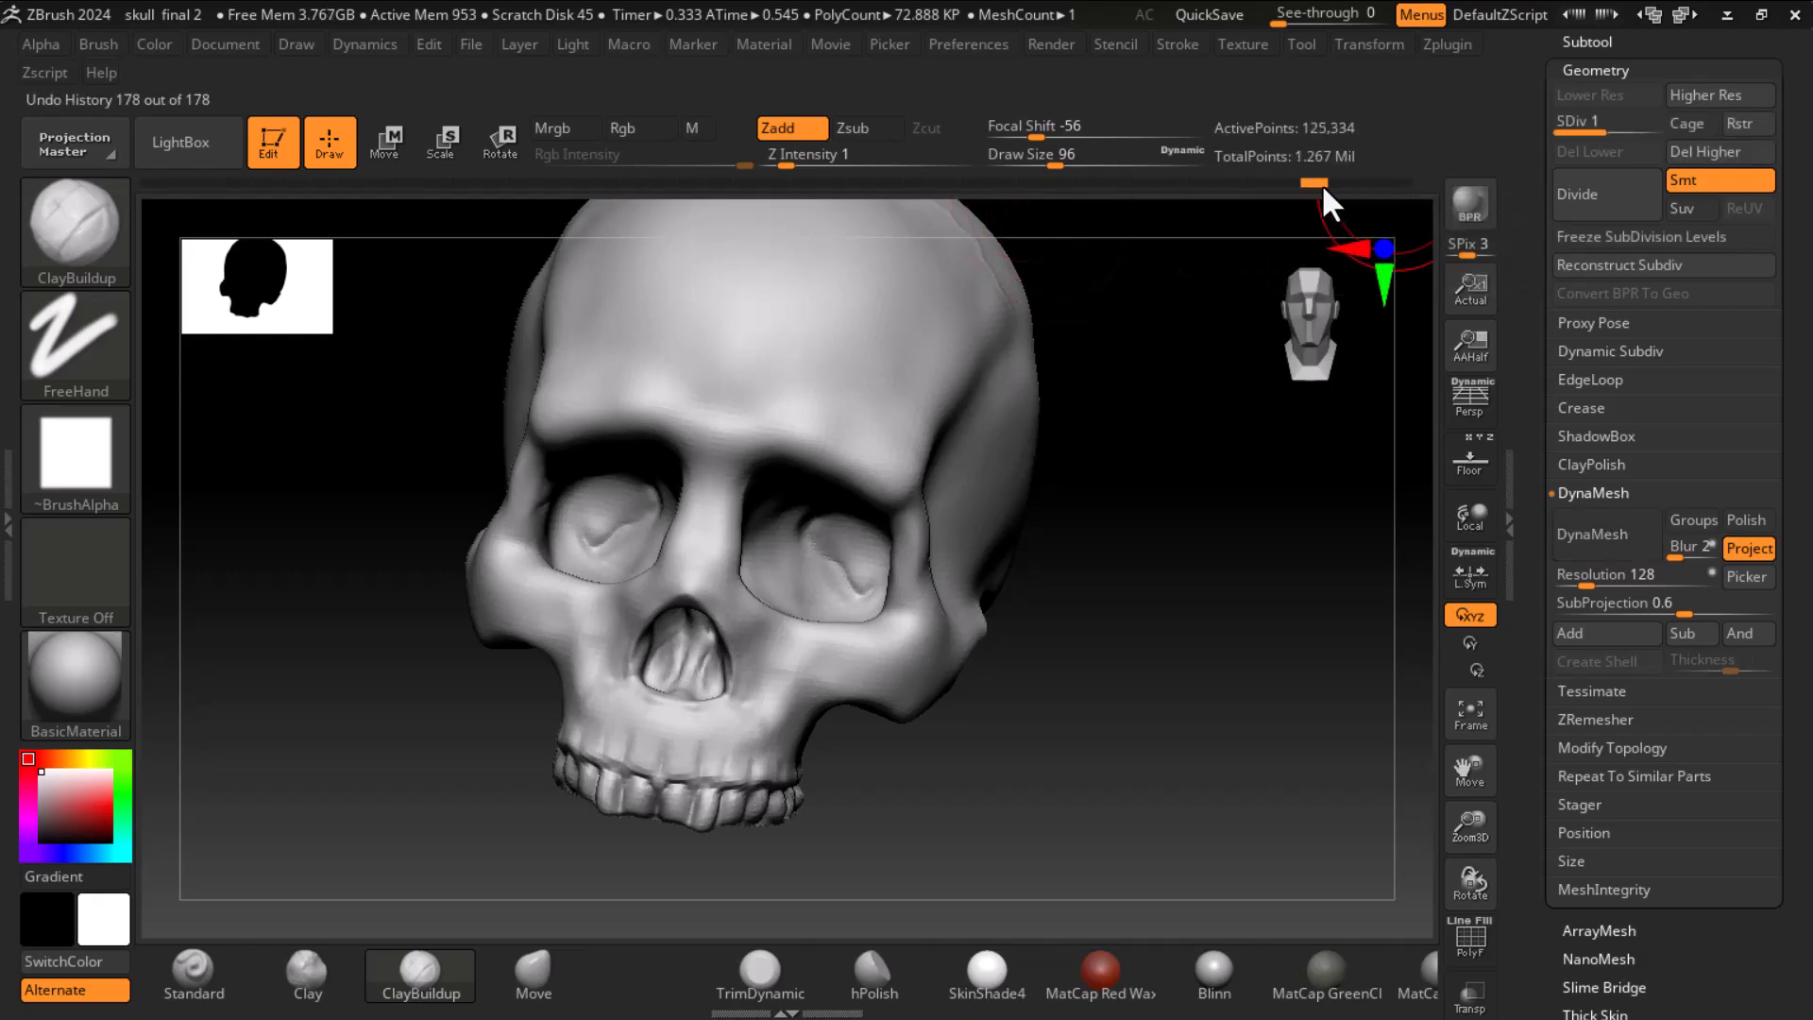
left_click_drag(1232, 753, 1271, 518)
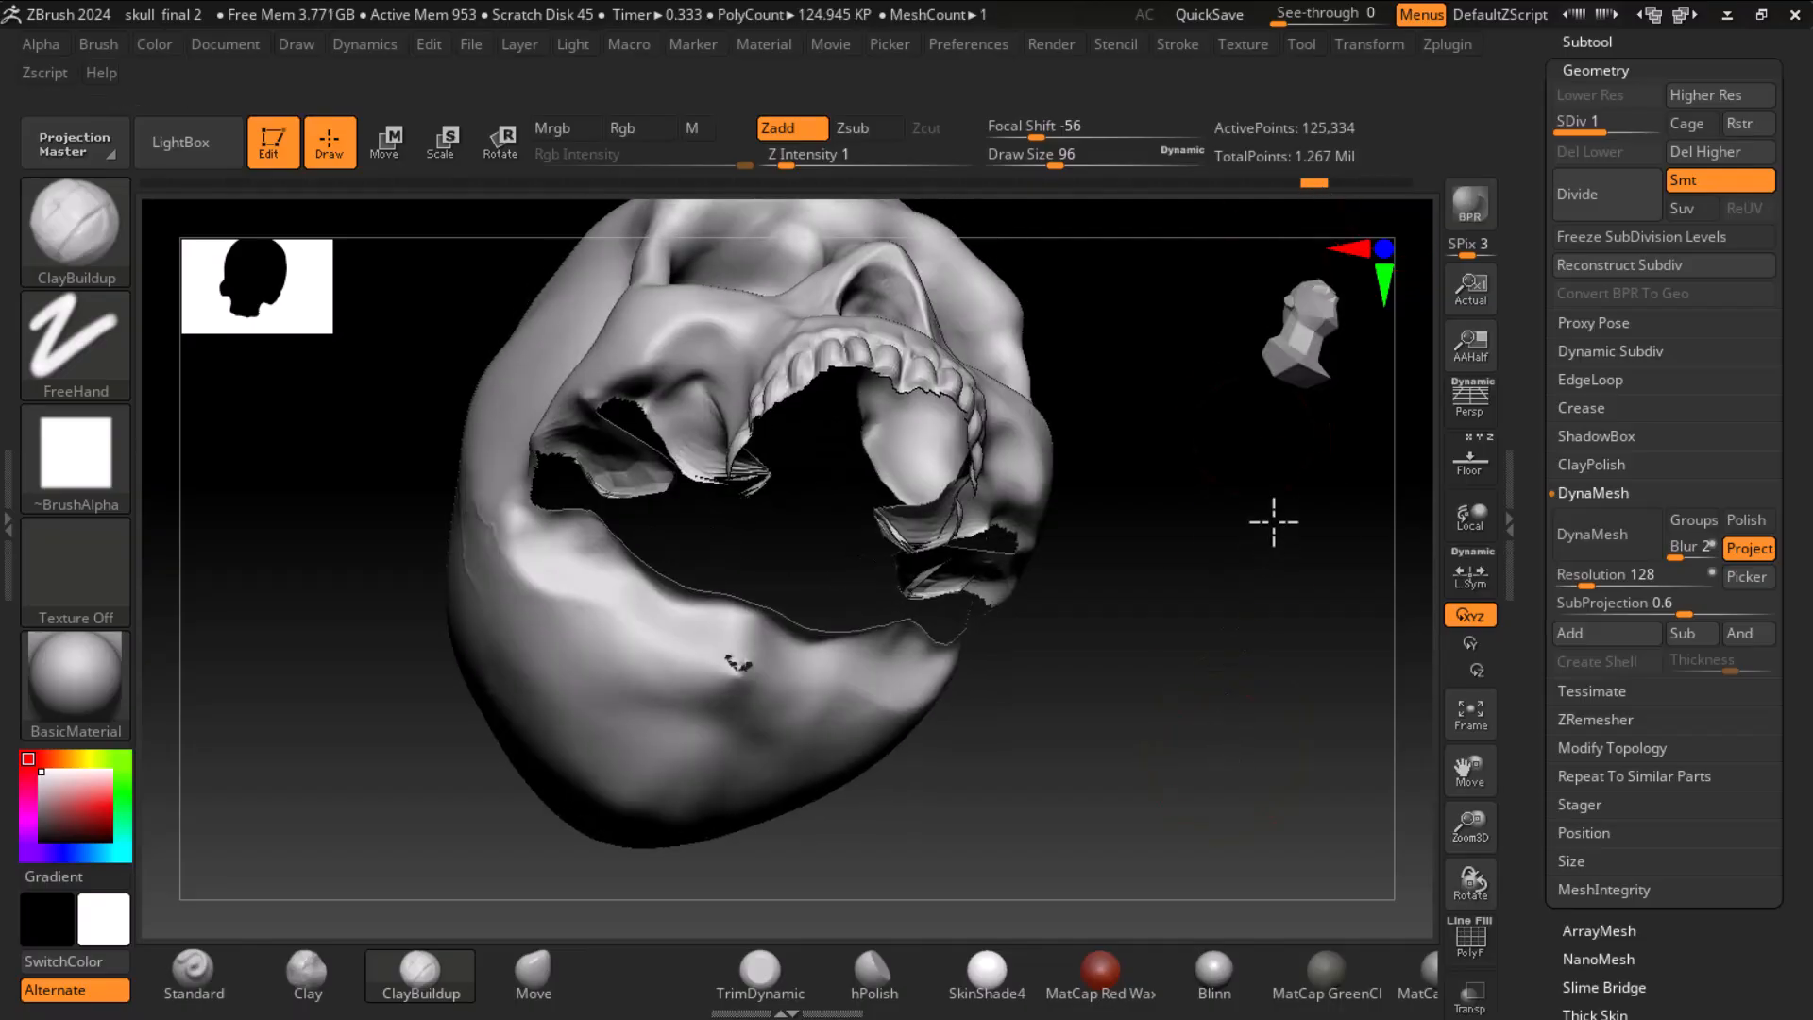
left_click_drag(1318, 183, 1368, 175)
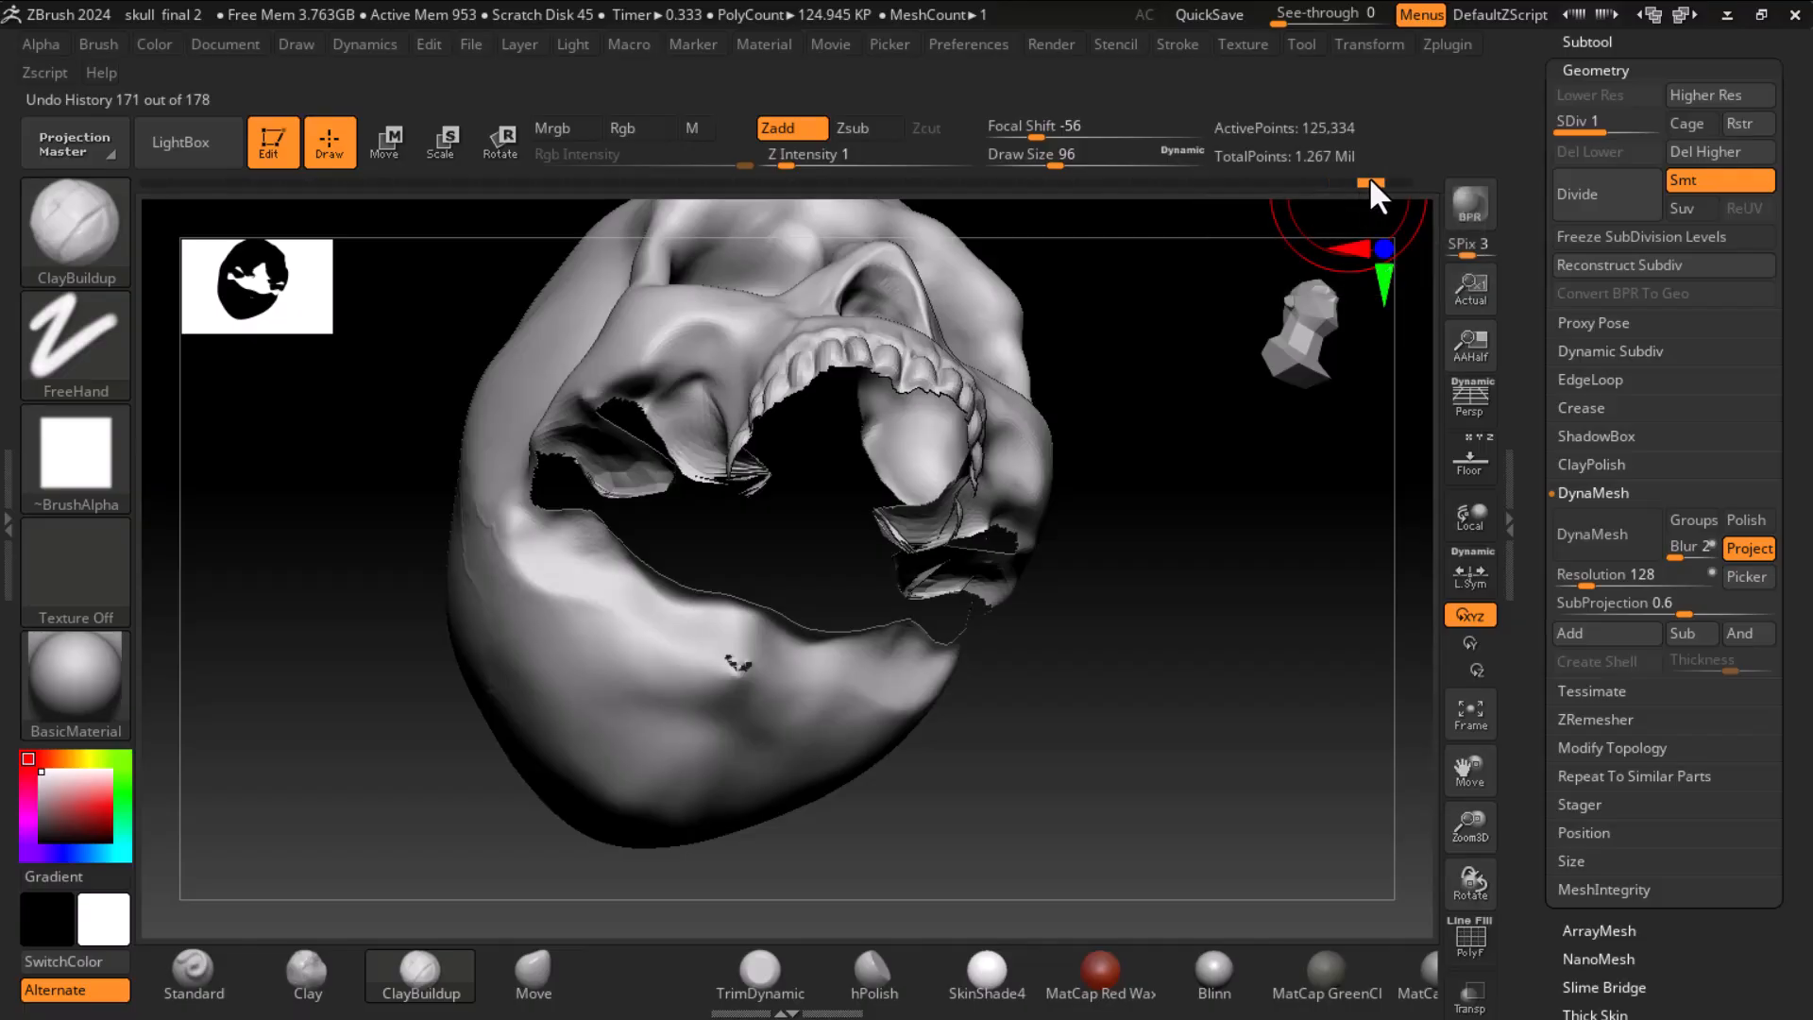
left_click_drag(1197, 665, 1244, 728)
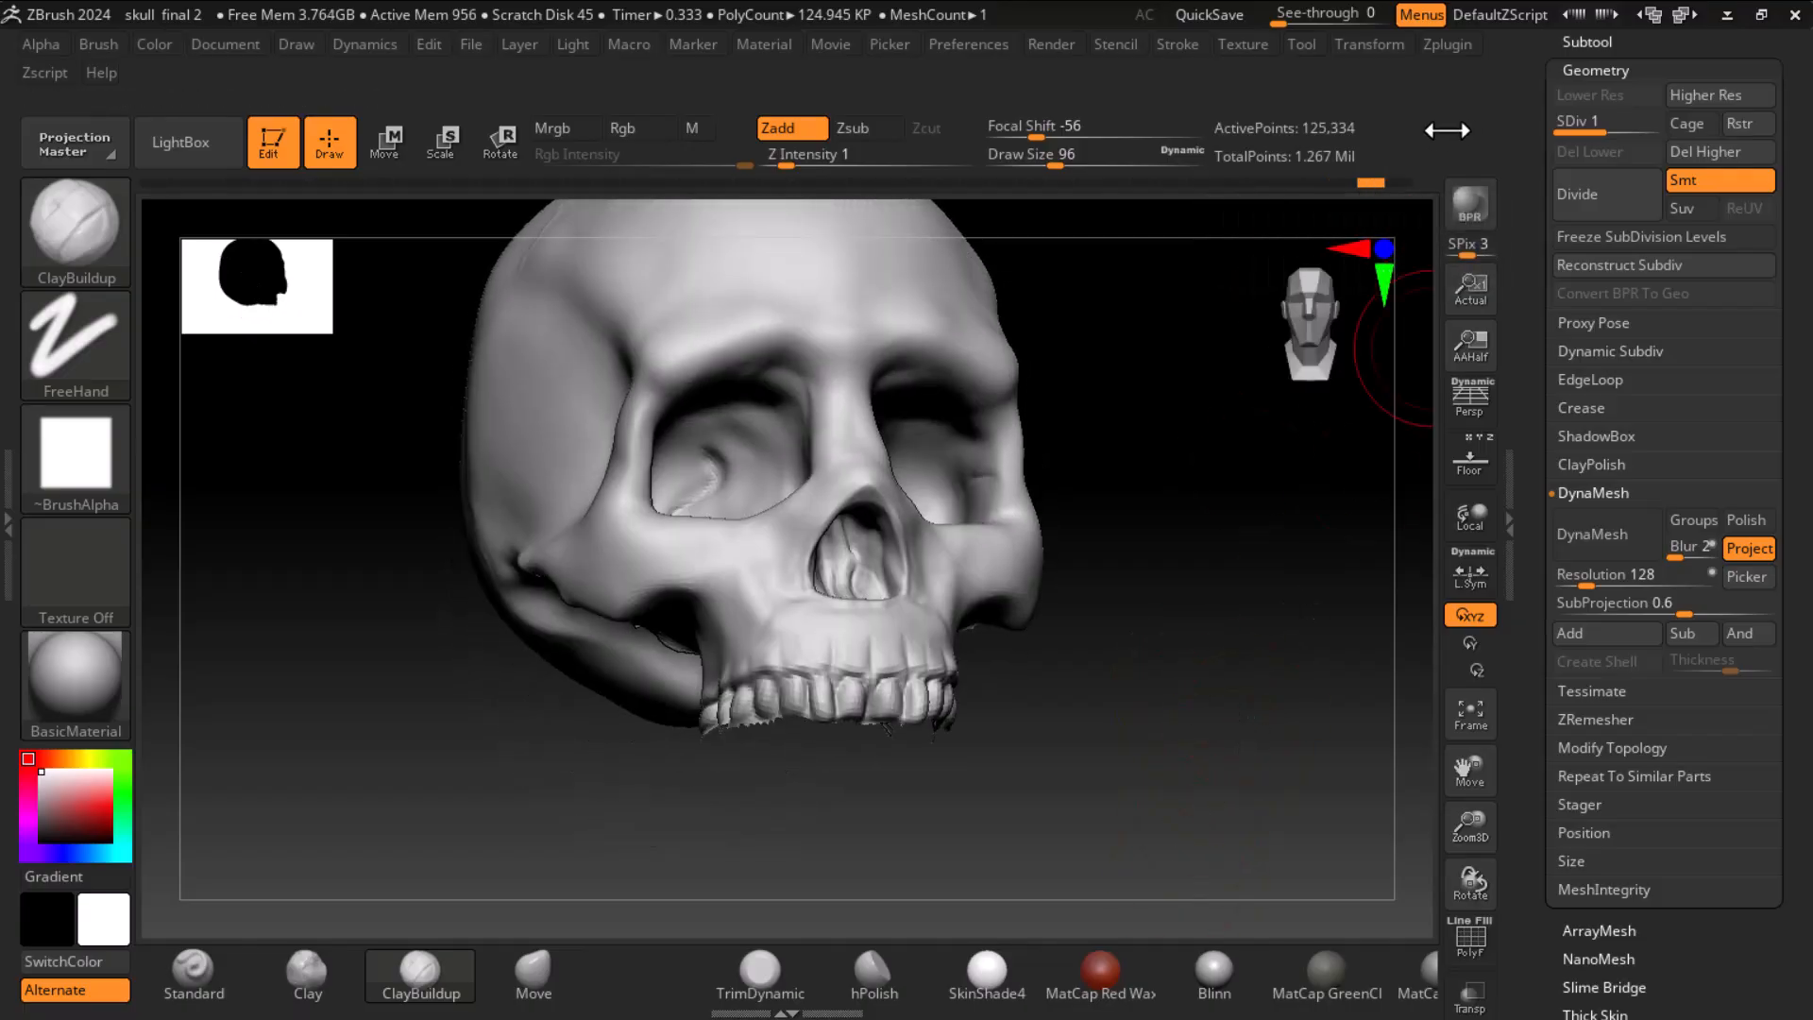
left_click(1396, 183)
left_click(1374, 184)
mouse_move(1224, 779)
left_mouse_down()
mouse_move(1246, 607)
mouse_move(1246, 639)
left_mouse_up()
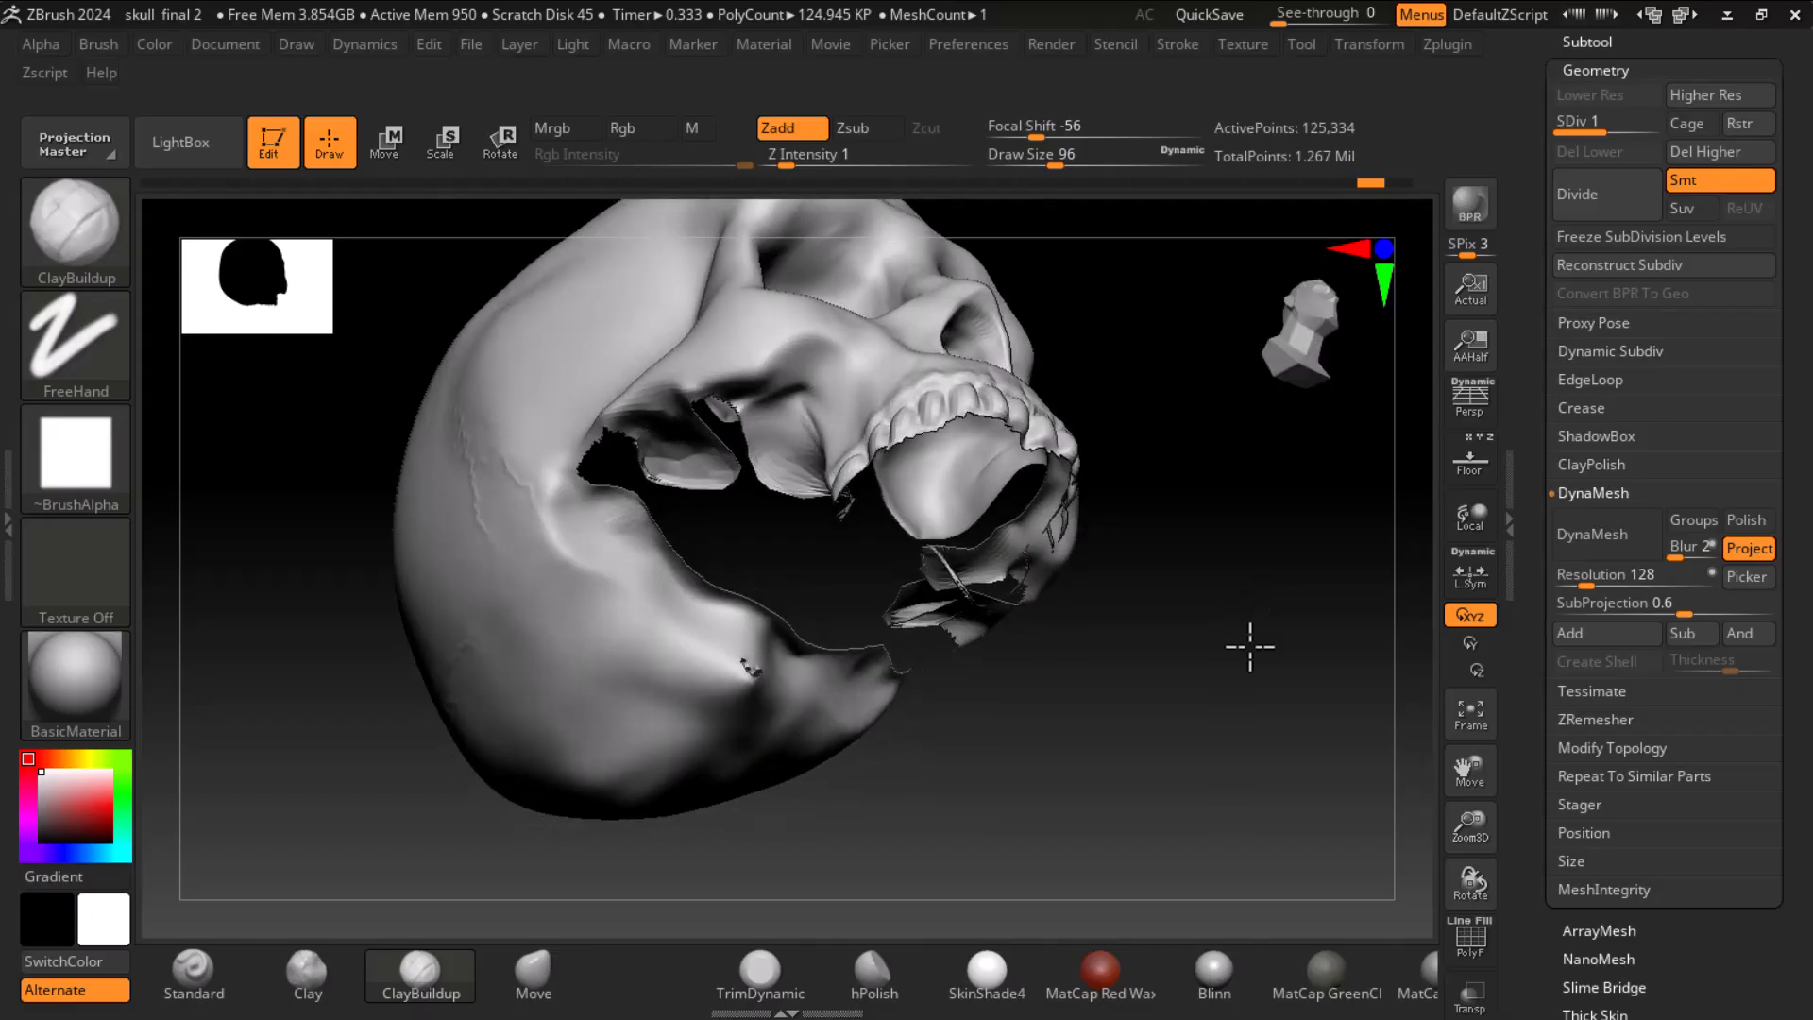
left_click(1384, 180)
left_click(1386, 183)
left_click(1363, 183)
left_click(1371, 183)
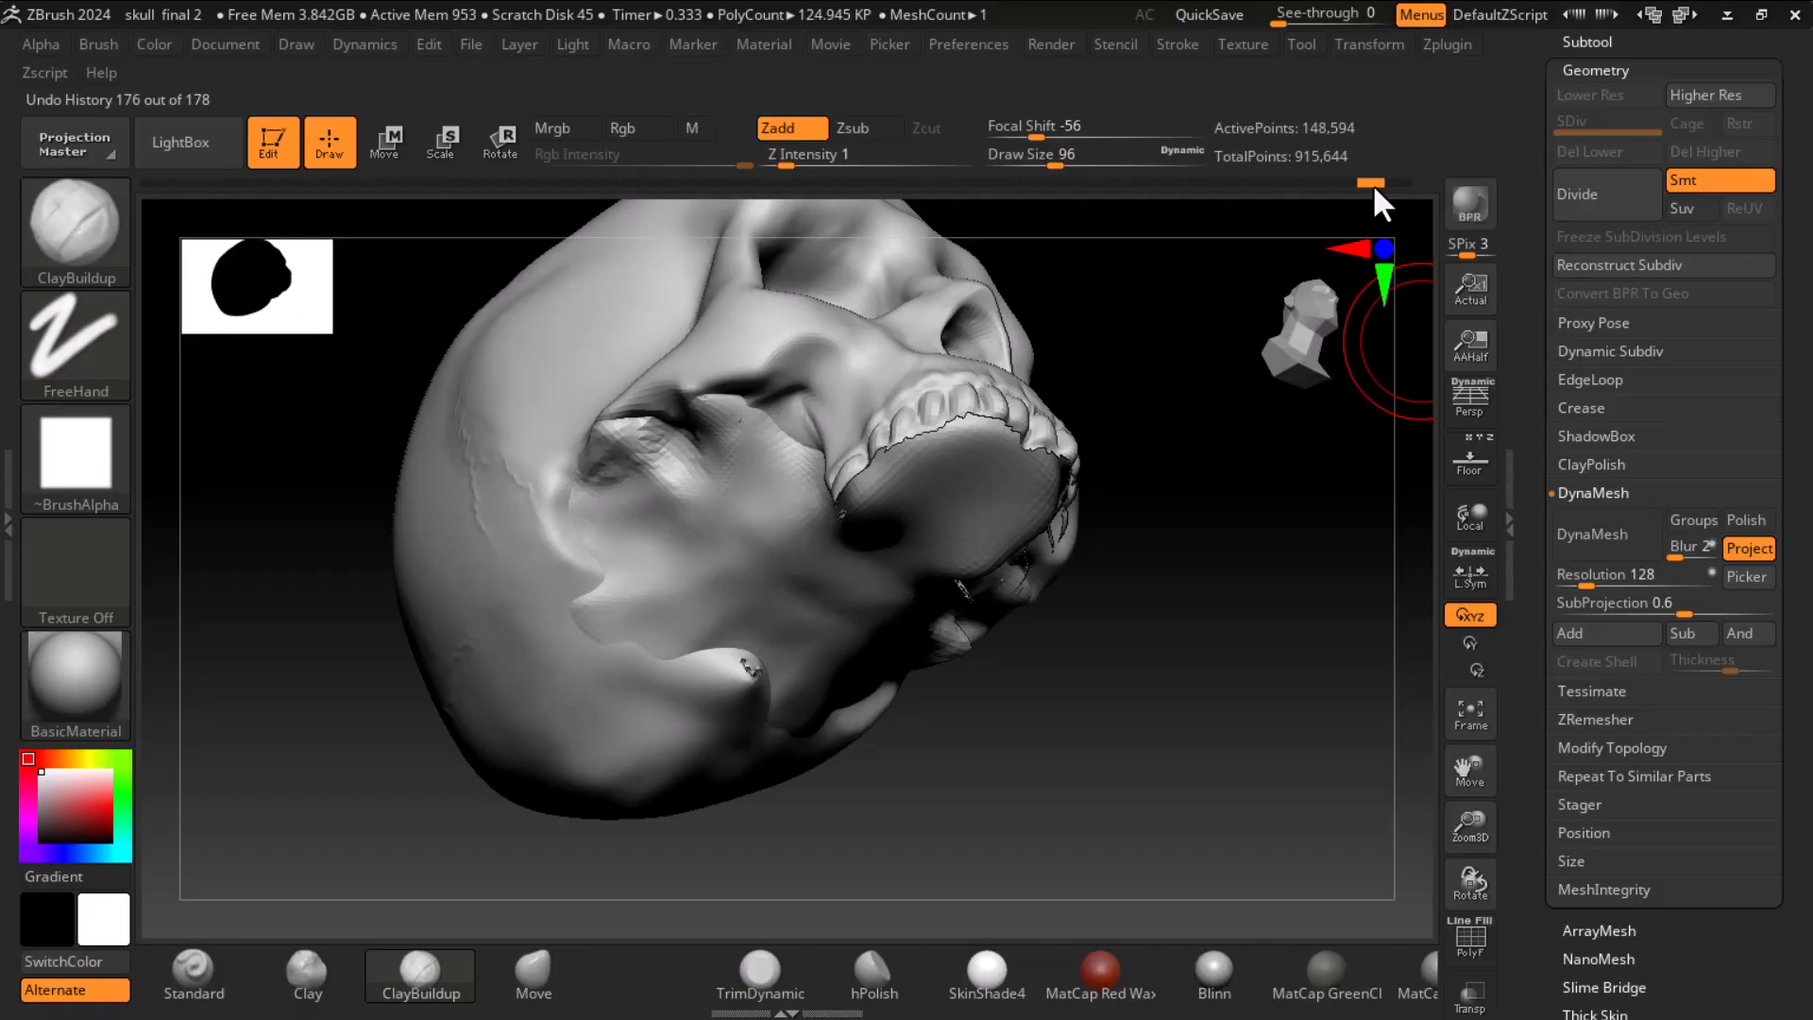
- Convert the merged skull subtool PM3D_Sphere3D_3 to a DynaMesh at resolution 256, checking its polygroups in wireframe display
left_click_drag(1254, 829, 1416, 703, "shift")
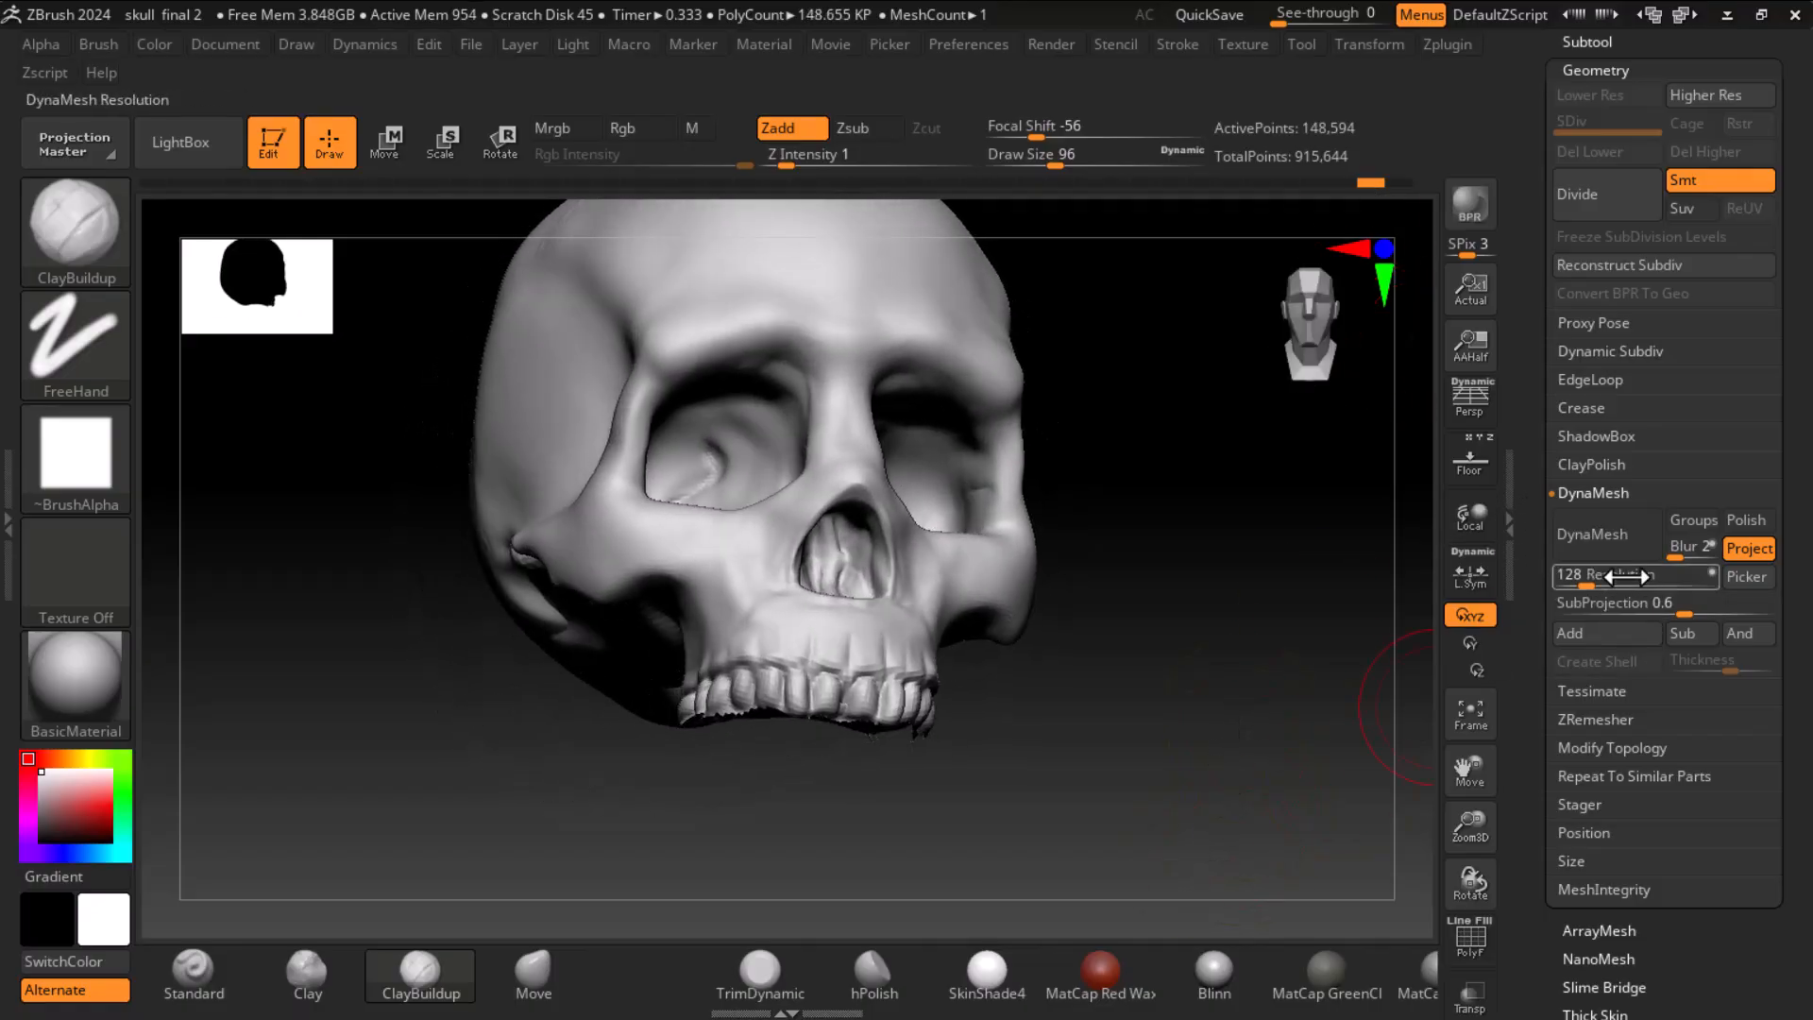
left_click_drag(1526, 172, 1526, 321)
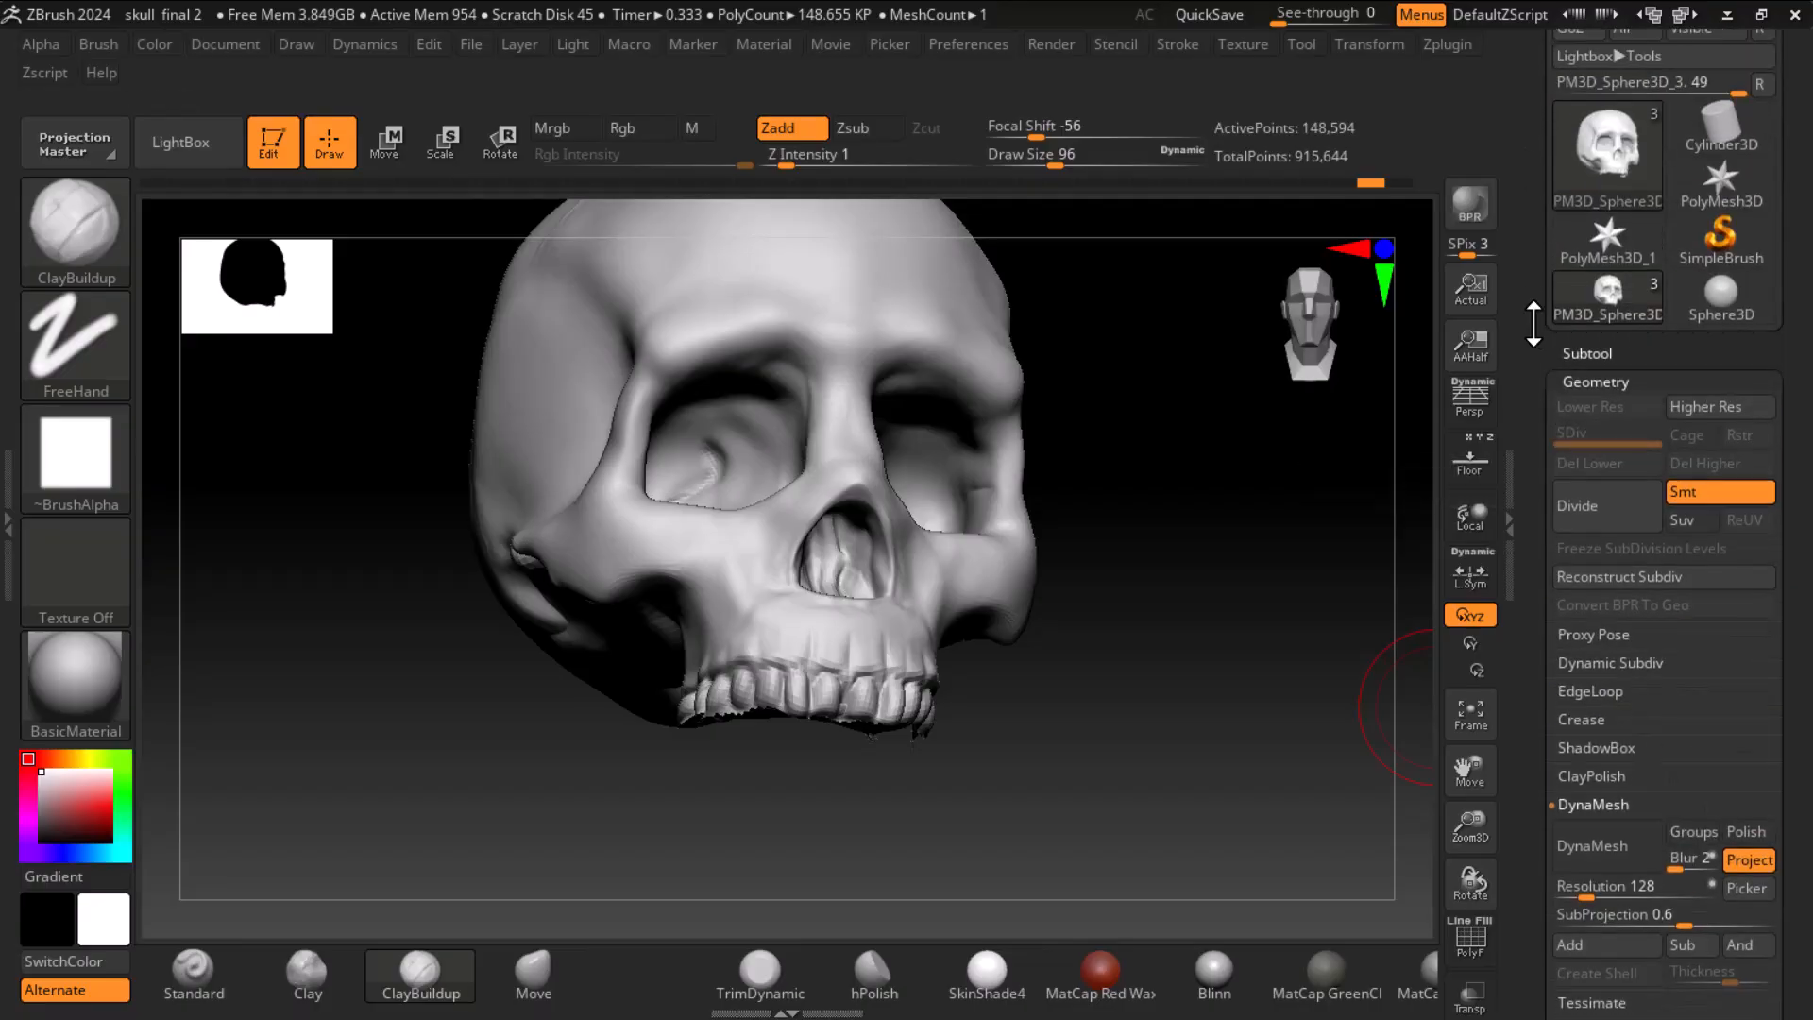
left_click(1581, 351)
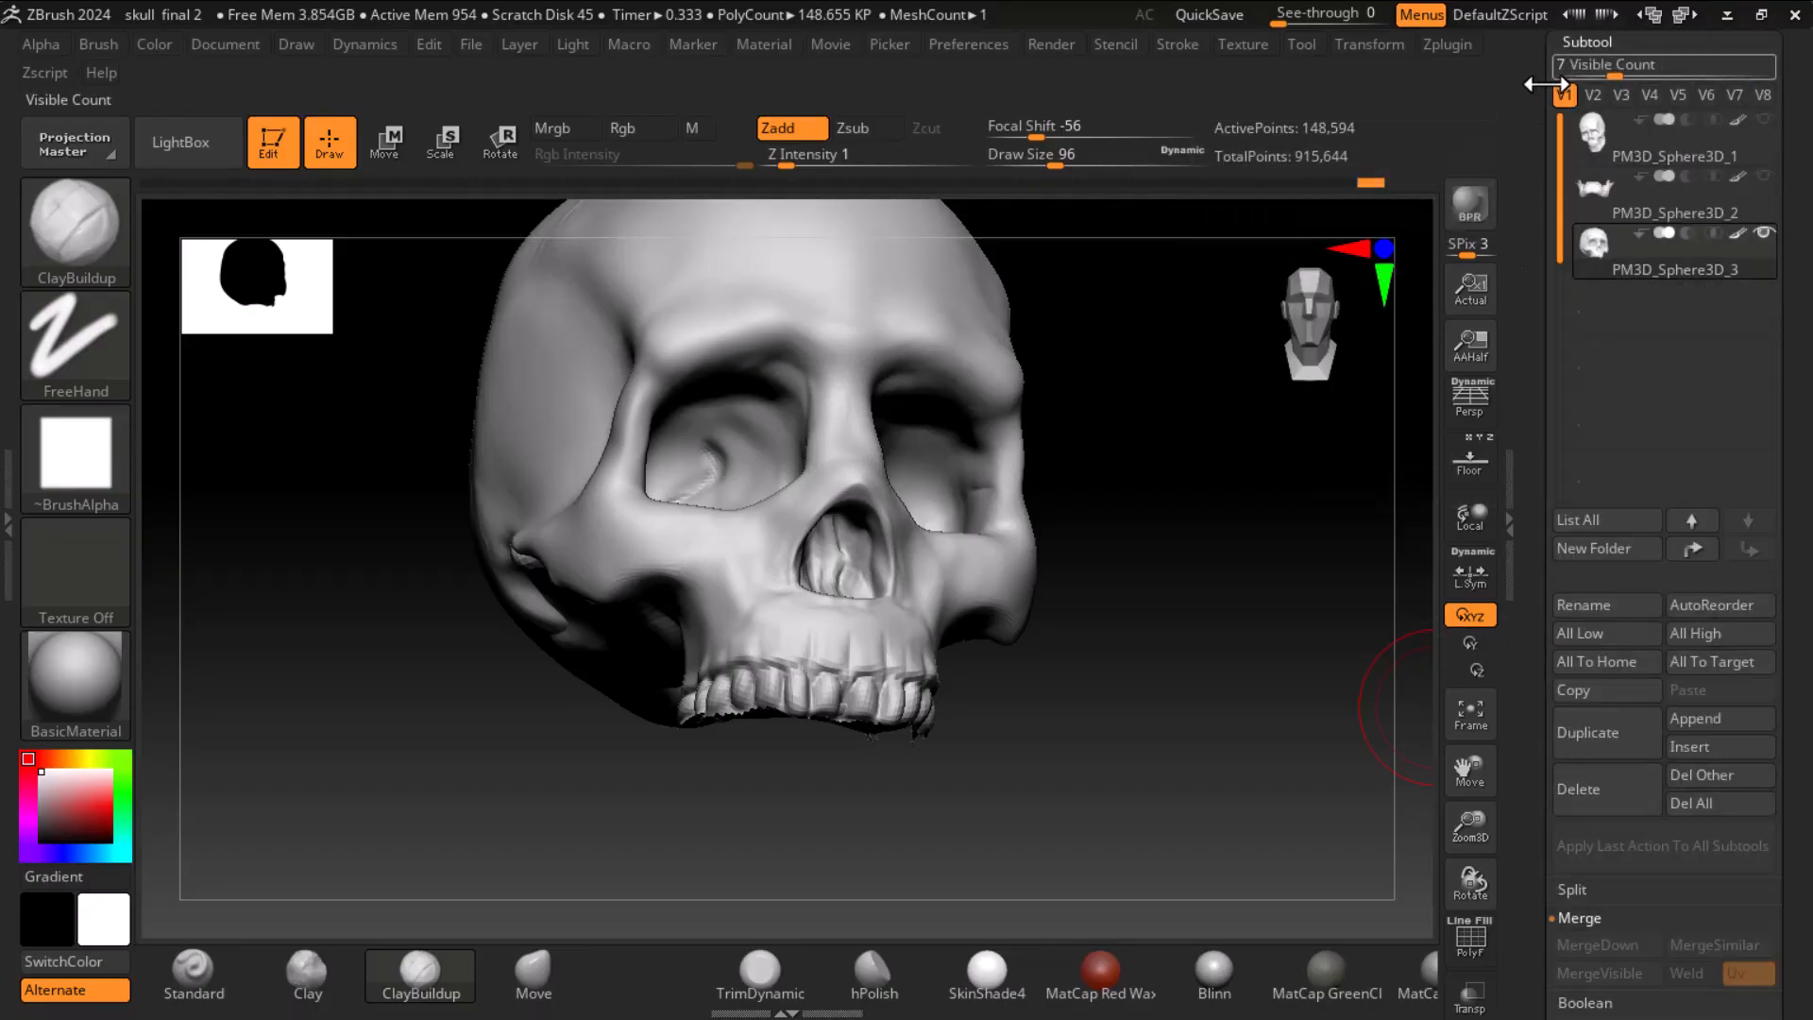
left_click_drag(1266, 700, 1163, 600)
key("shift+f")
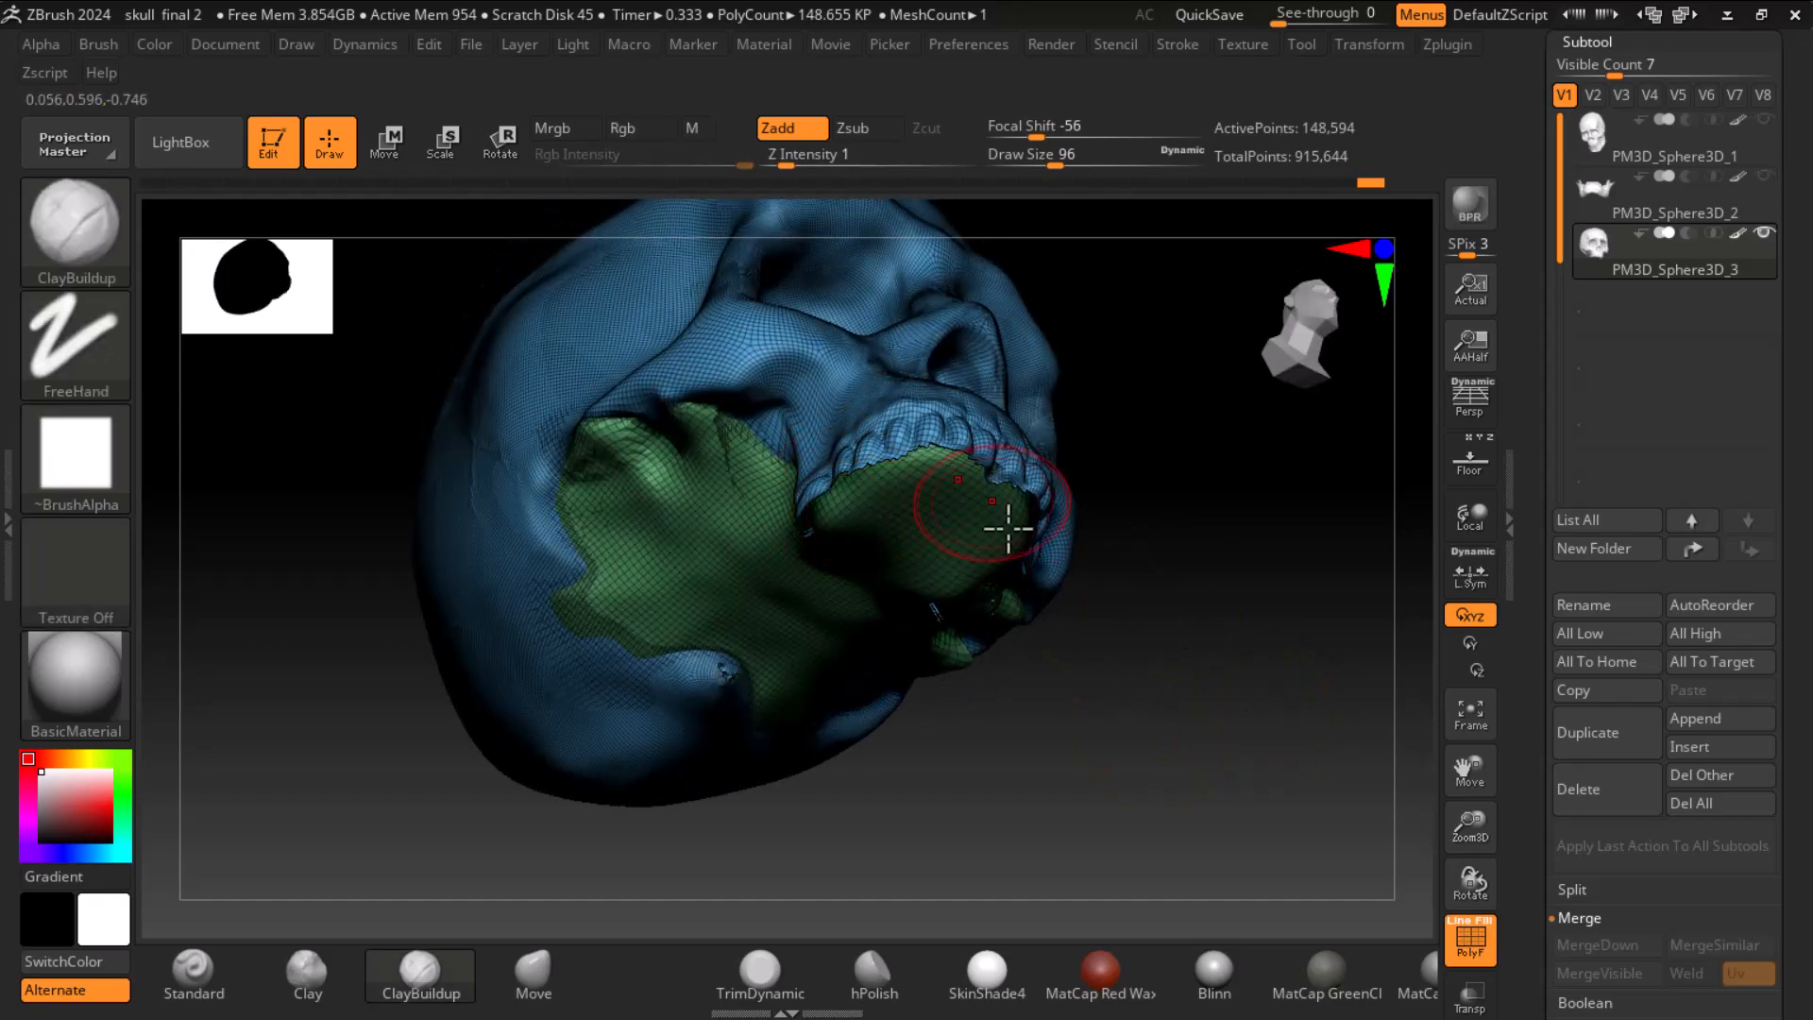
left_click_drag(1528, 699, 1523, 454)
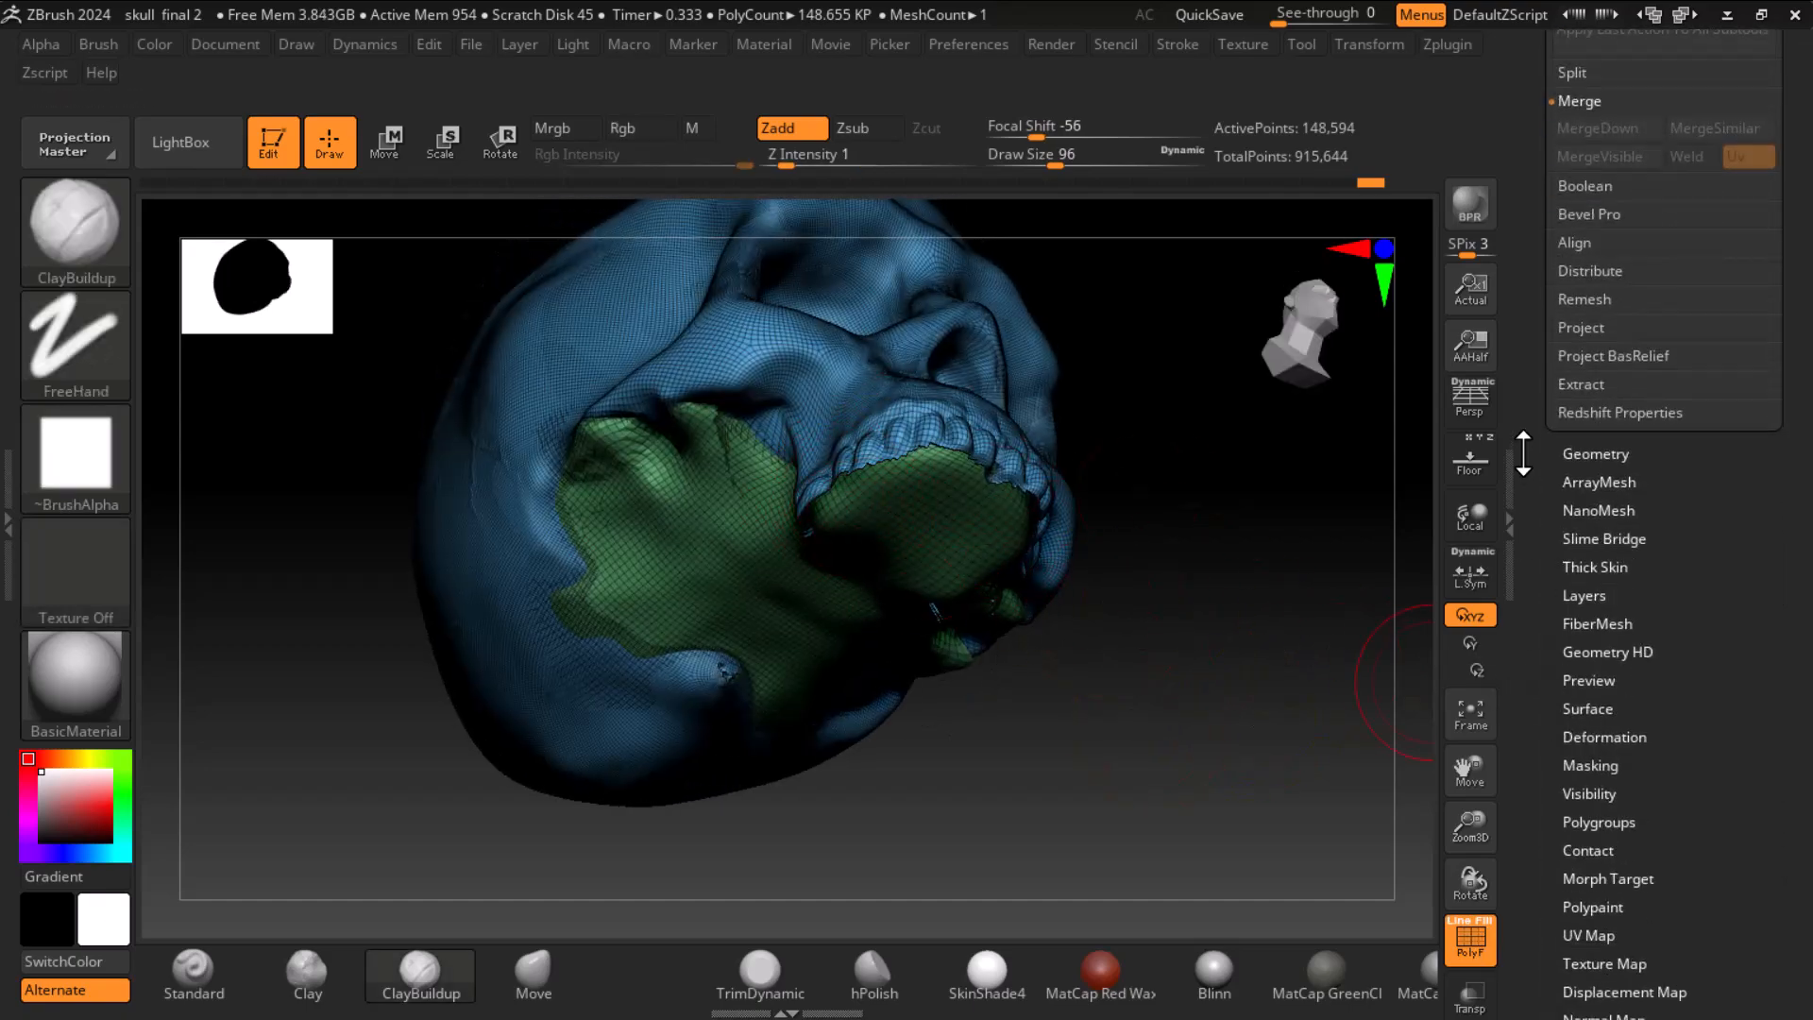
left_click(1599, 455)
left_click(1612, 570)
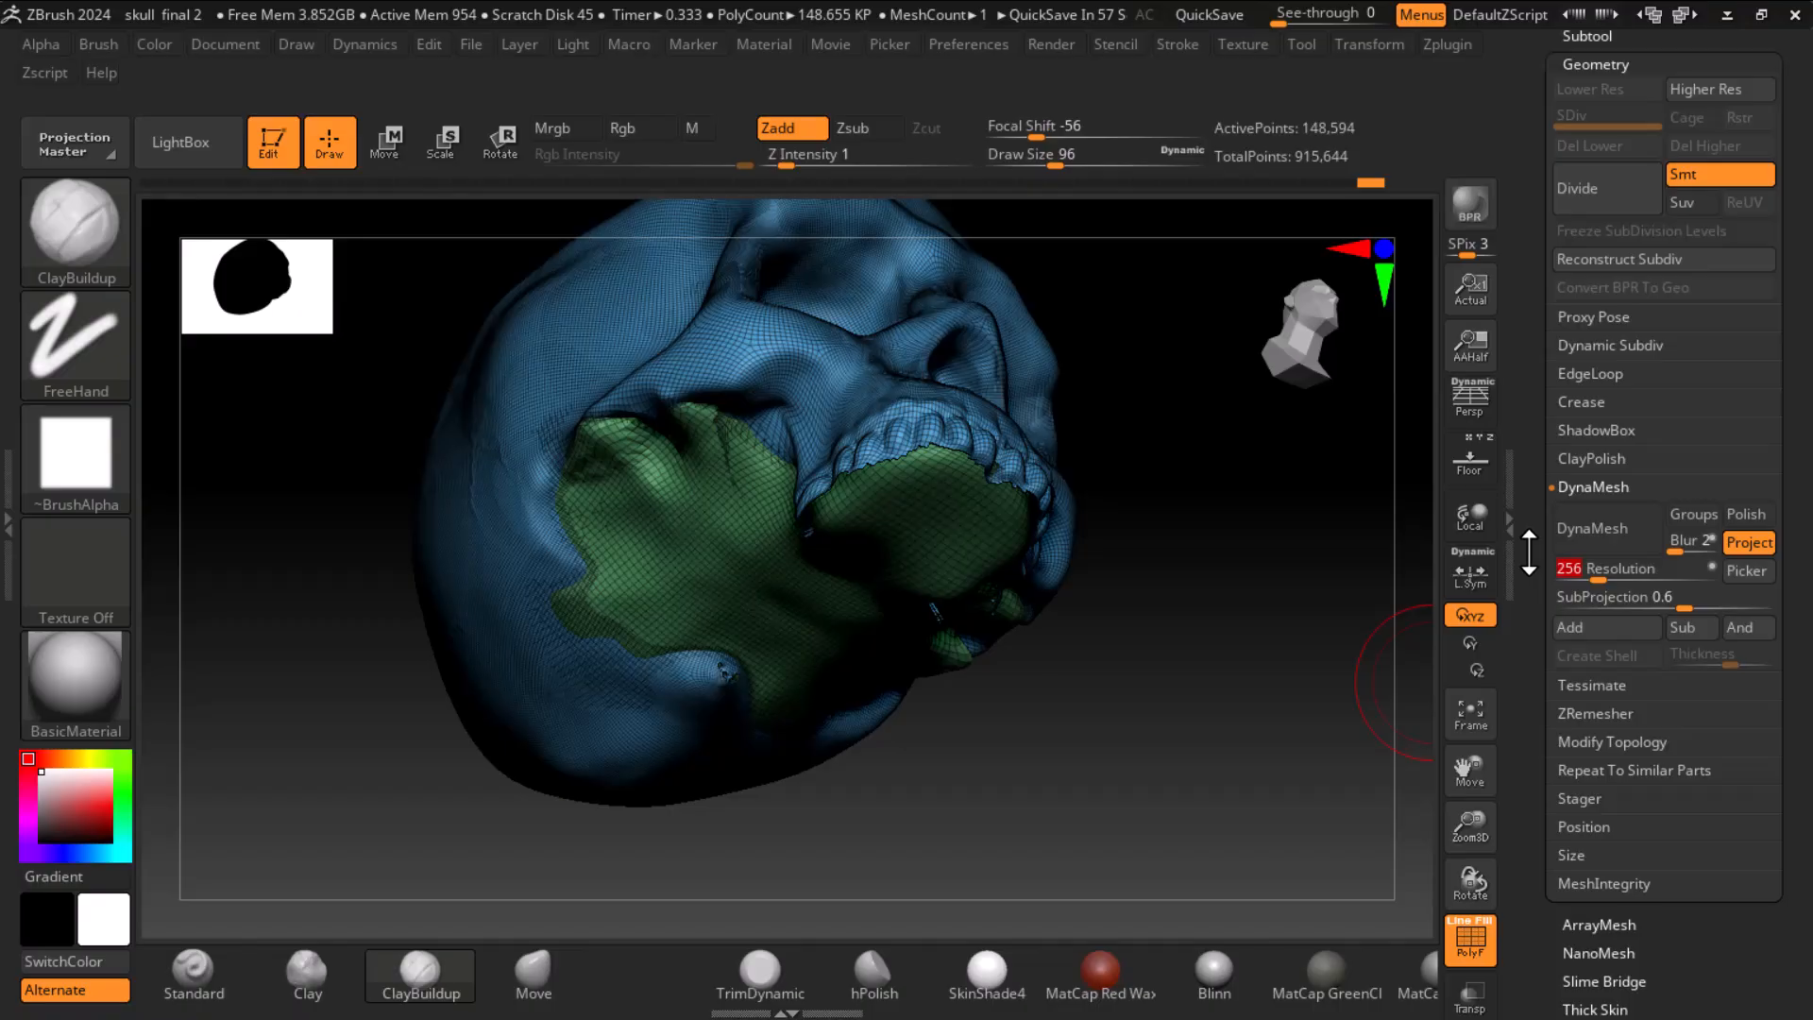
left_click(1598, 534)
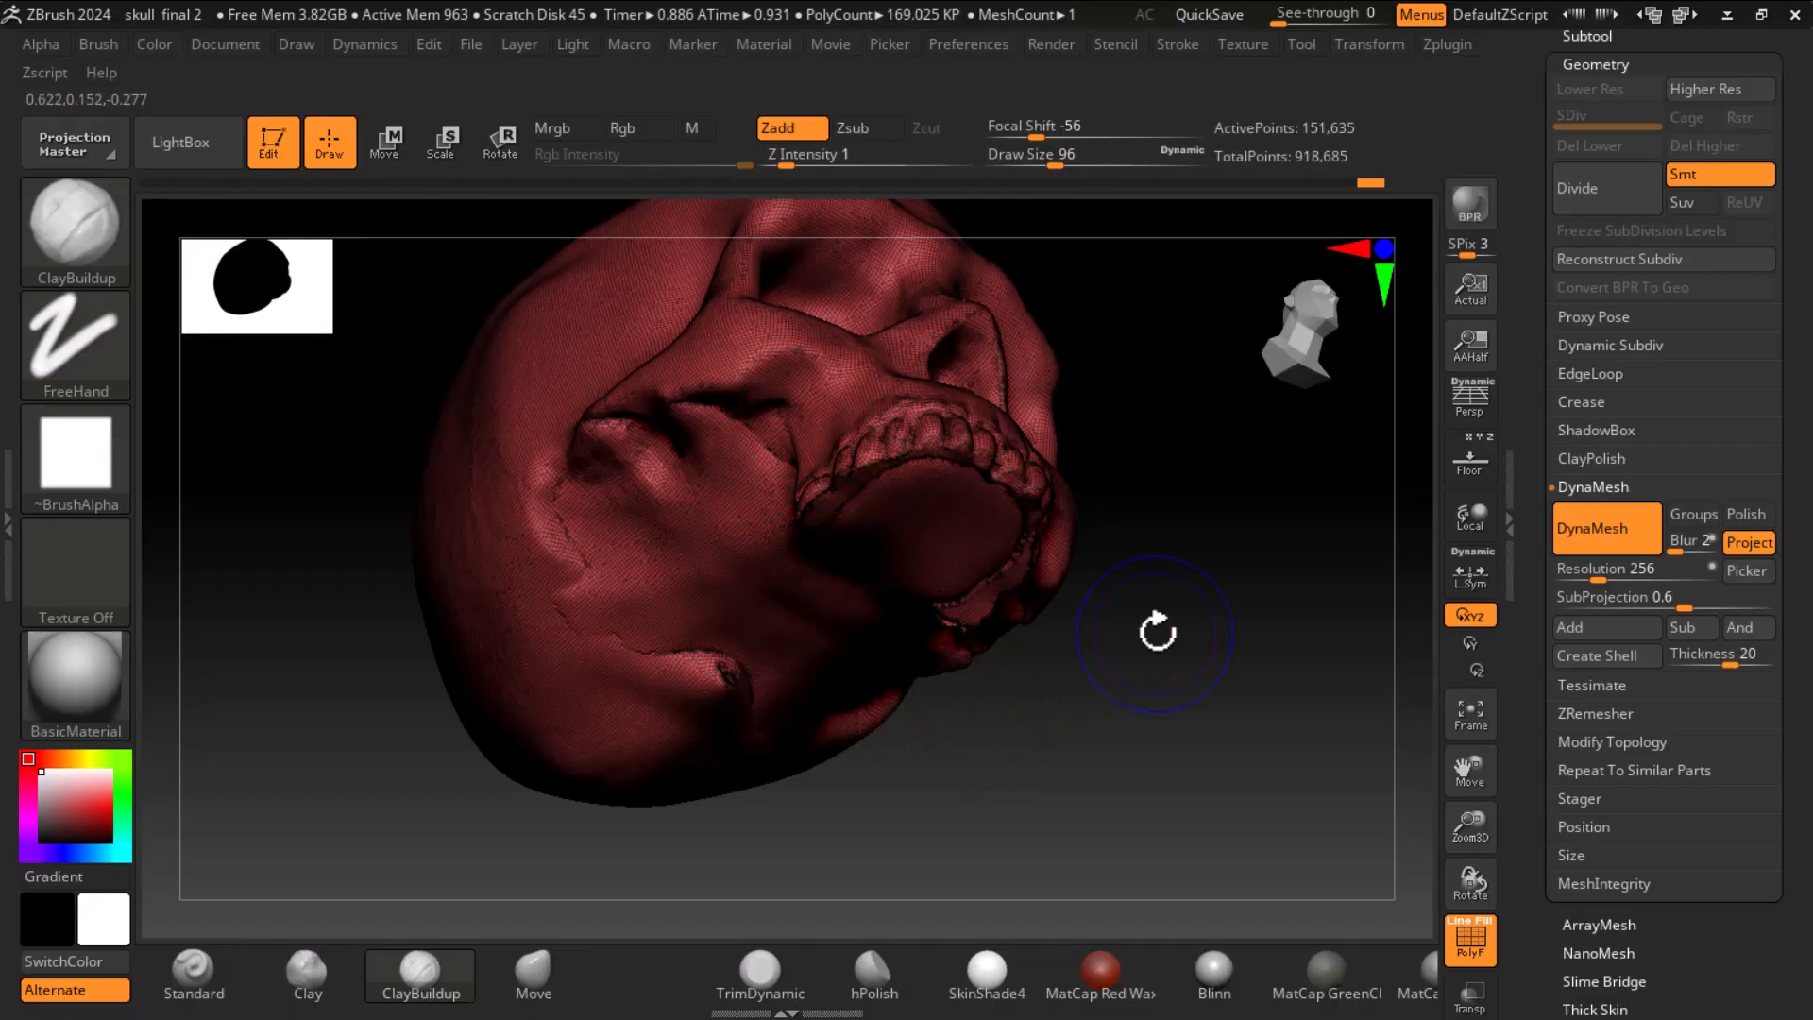
key("shift+f")
- Smooth the jagged seam between the filled skull base and the cranium with the Smooth brush at draw size 44
left_click_drag(1238, 655, 1328, 789)
key("[")
key("[")
key("[")
key("[")
key("shift")
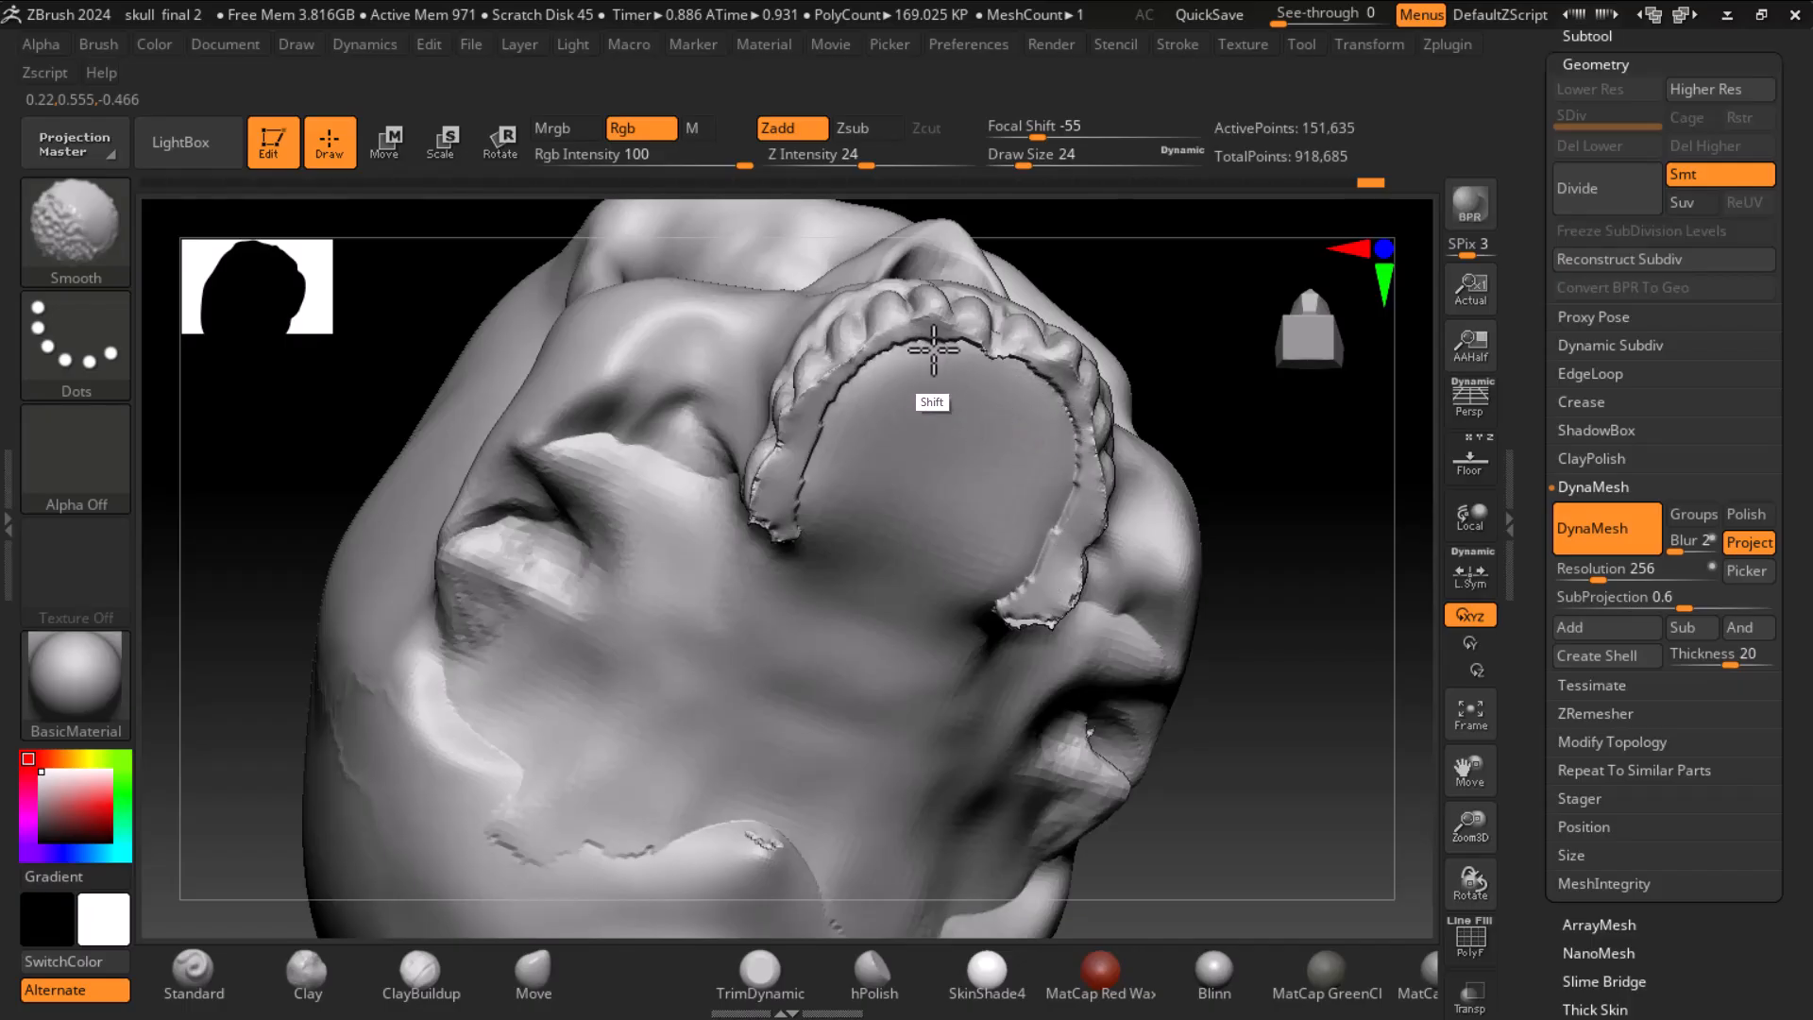
mouse_move(1222, 647)
left_mouse_down()
mouse_move(1327, 689)
mouse_move(1197, 798)
left_mouse_up()
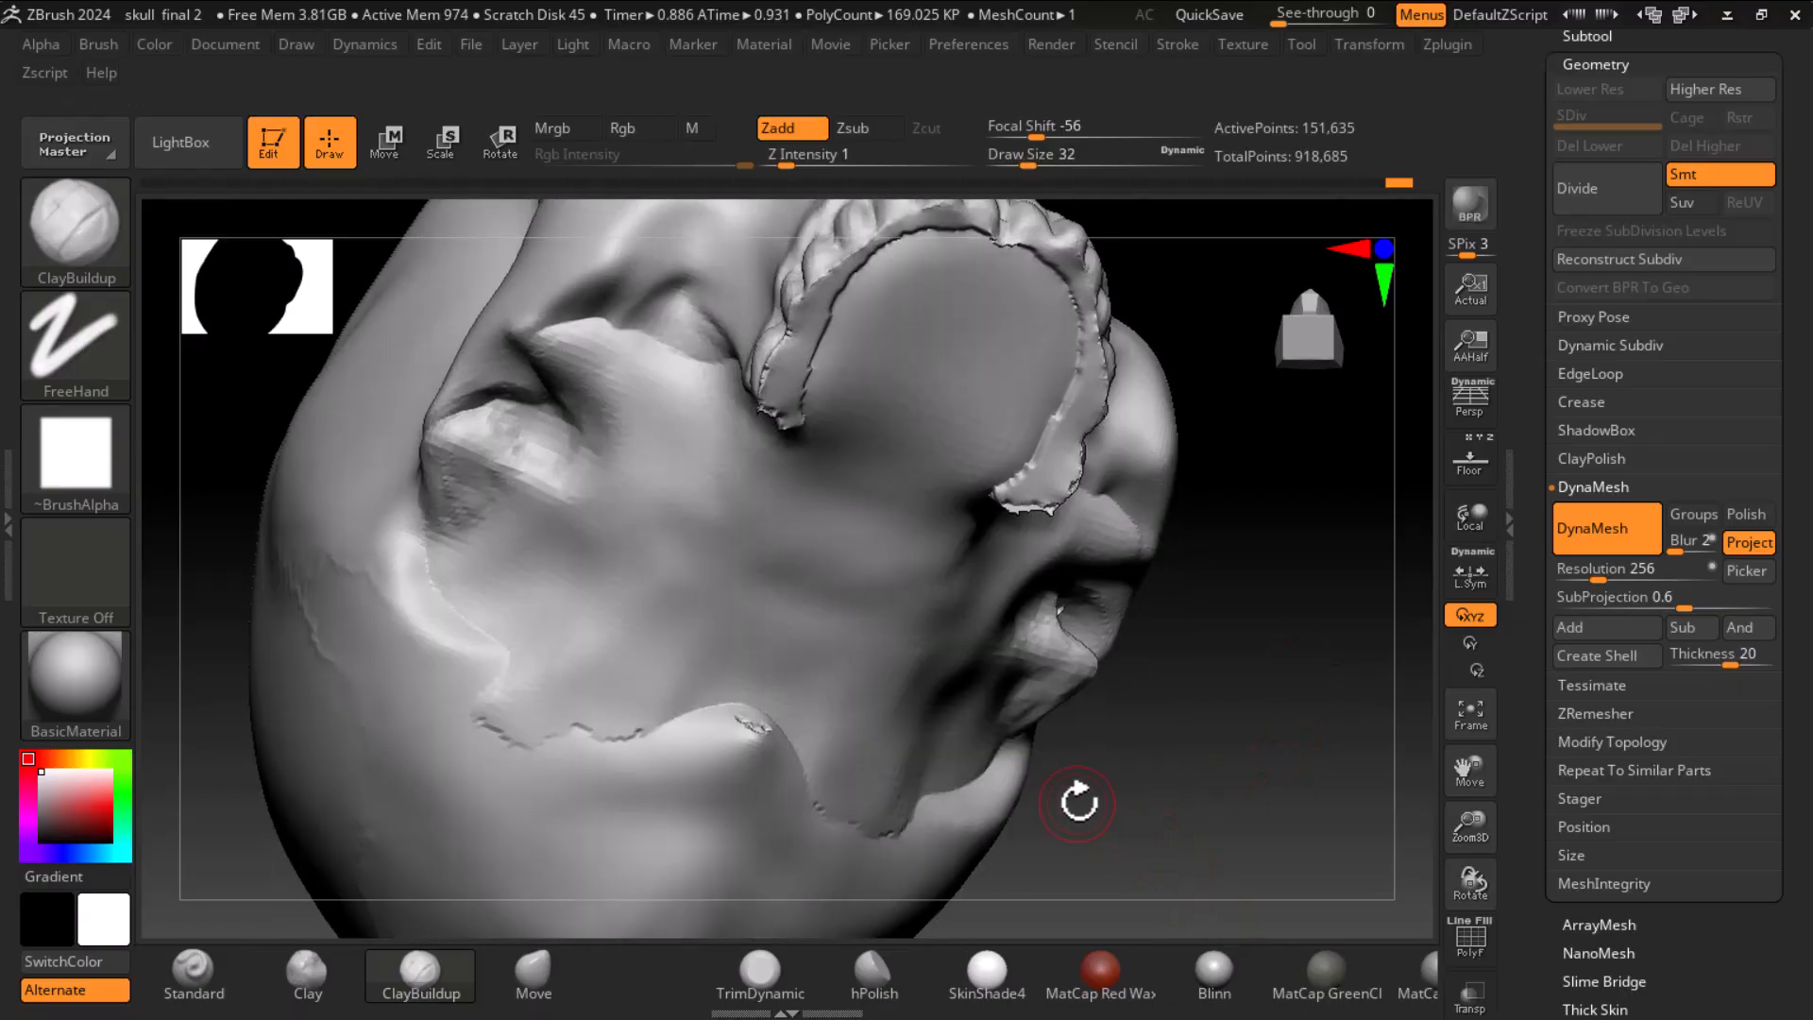
mouse_move(777, 769)
left_mouse_down("shift")
mouse_move(748, 727)
mouse_move(761, 749)
left_mouse_up("shift")
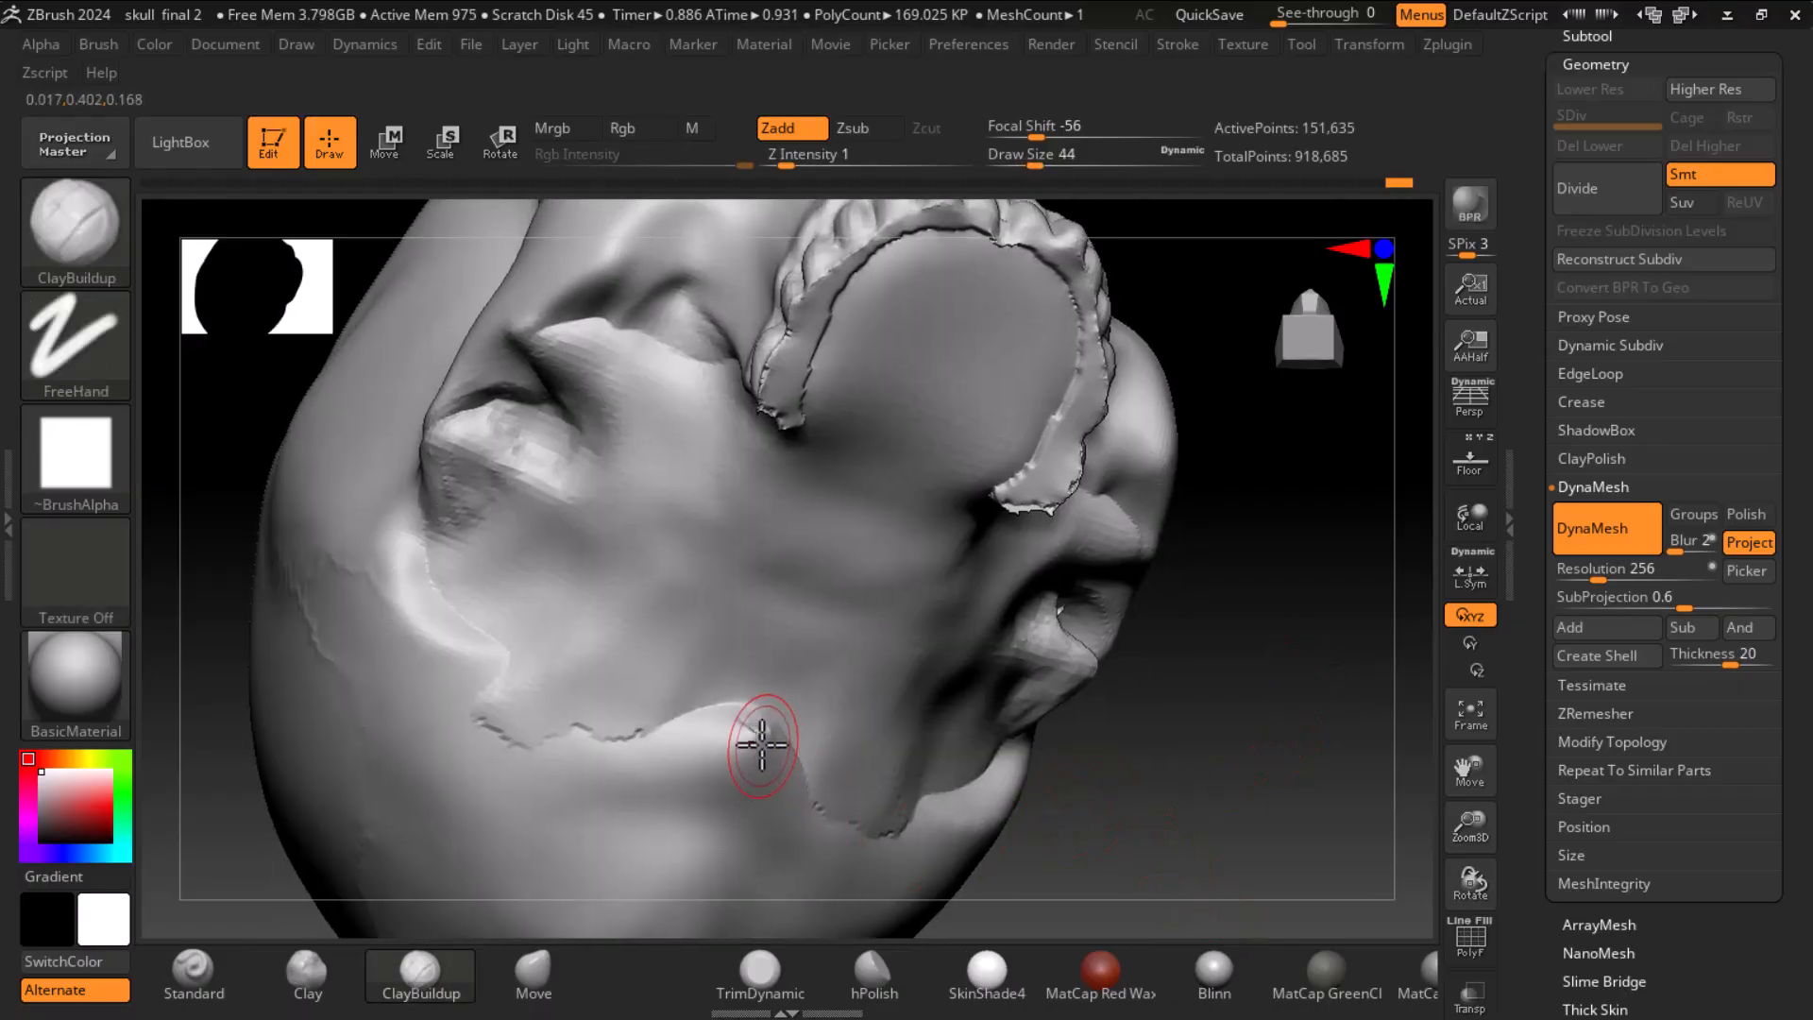
mouse_move(633, 757)
left_mouse_down("shift")
mouse_move(627, 720)
mouse_move(526, 753)
mouse_move(485, 615)
mouse_move(723, 712)
mouse_move(753, 700)
left_mouse_up("shift")
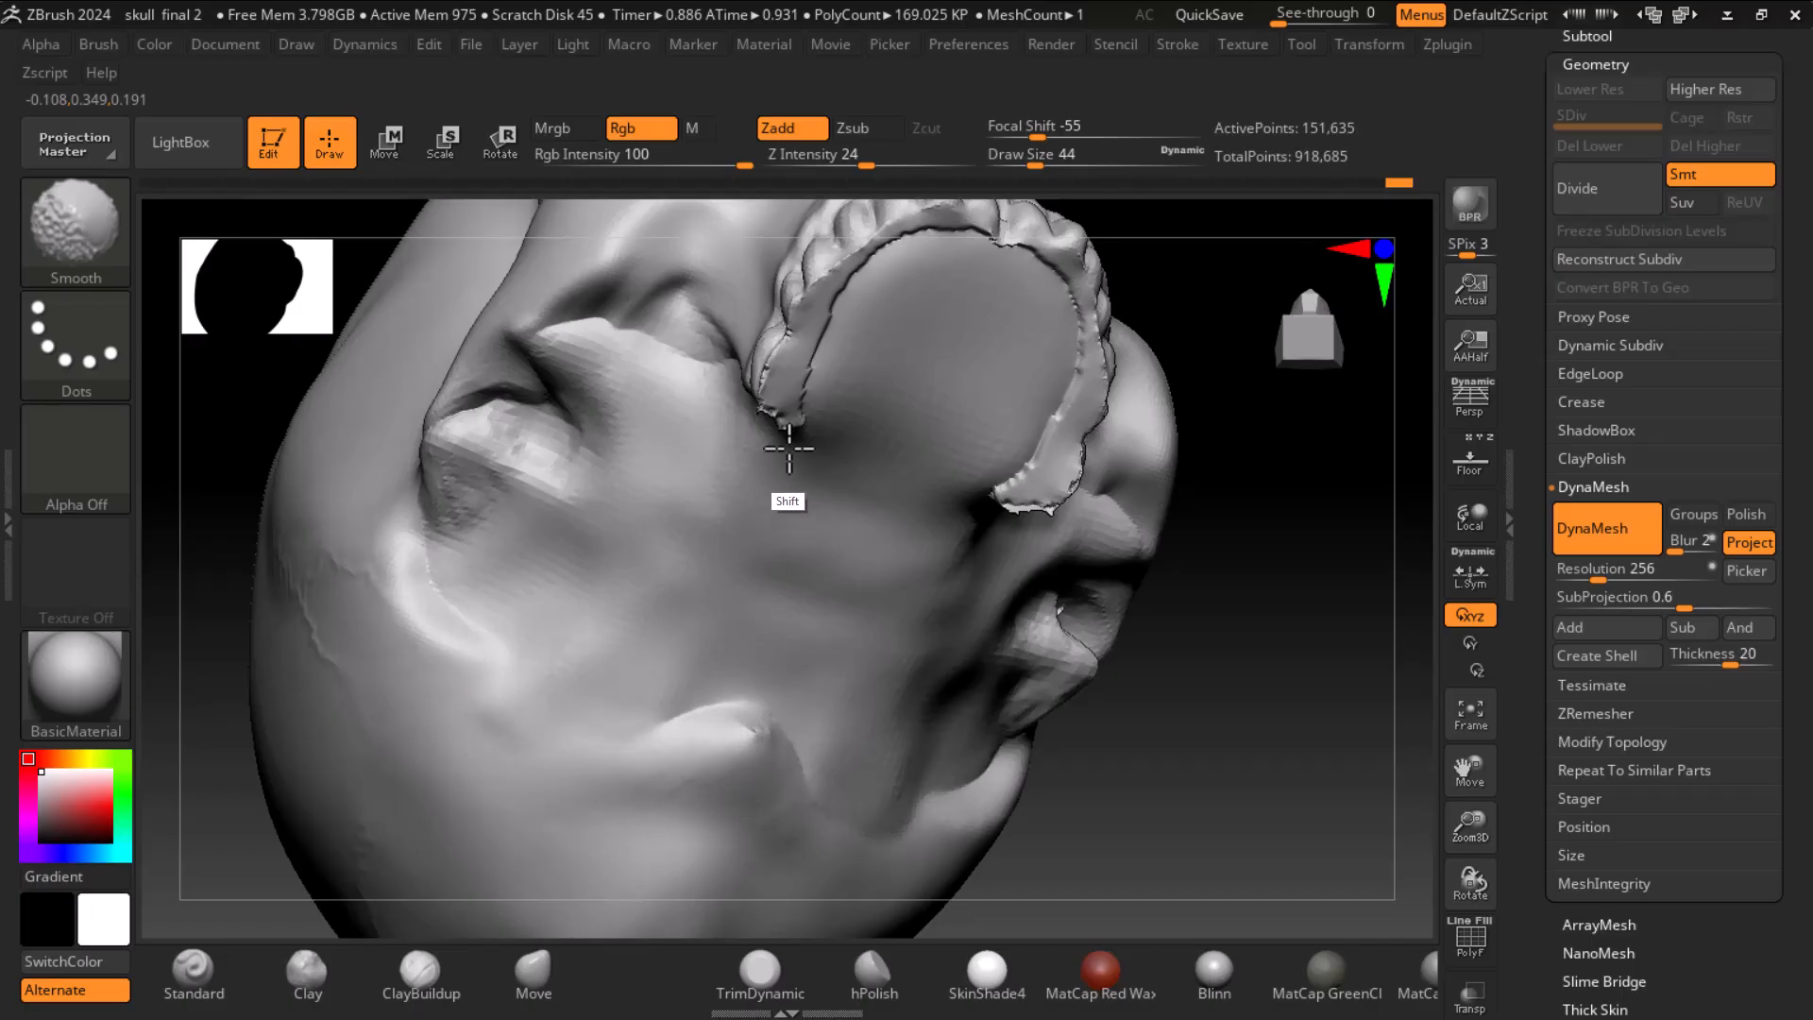
- Smooth the inner rim and rear ends of the upper tooth row at draw size 16 and recalculate the DynaMesh
mouse_move(1214, 518)
left_mouse_down()
mouse_move(1328, 837)
mouse_move(1263, 797)
mouse_move(1275, 728)
mouse_move(1254, 769)
mouse_move(1234, 720)
mouse_move(1251, 668)
mouse_move(1275, 786)
left_mouse_up()
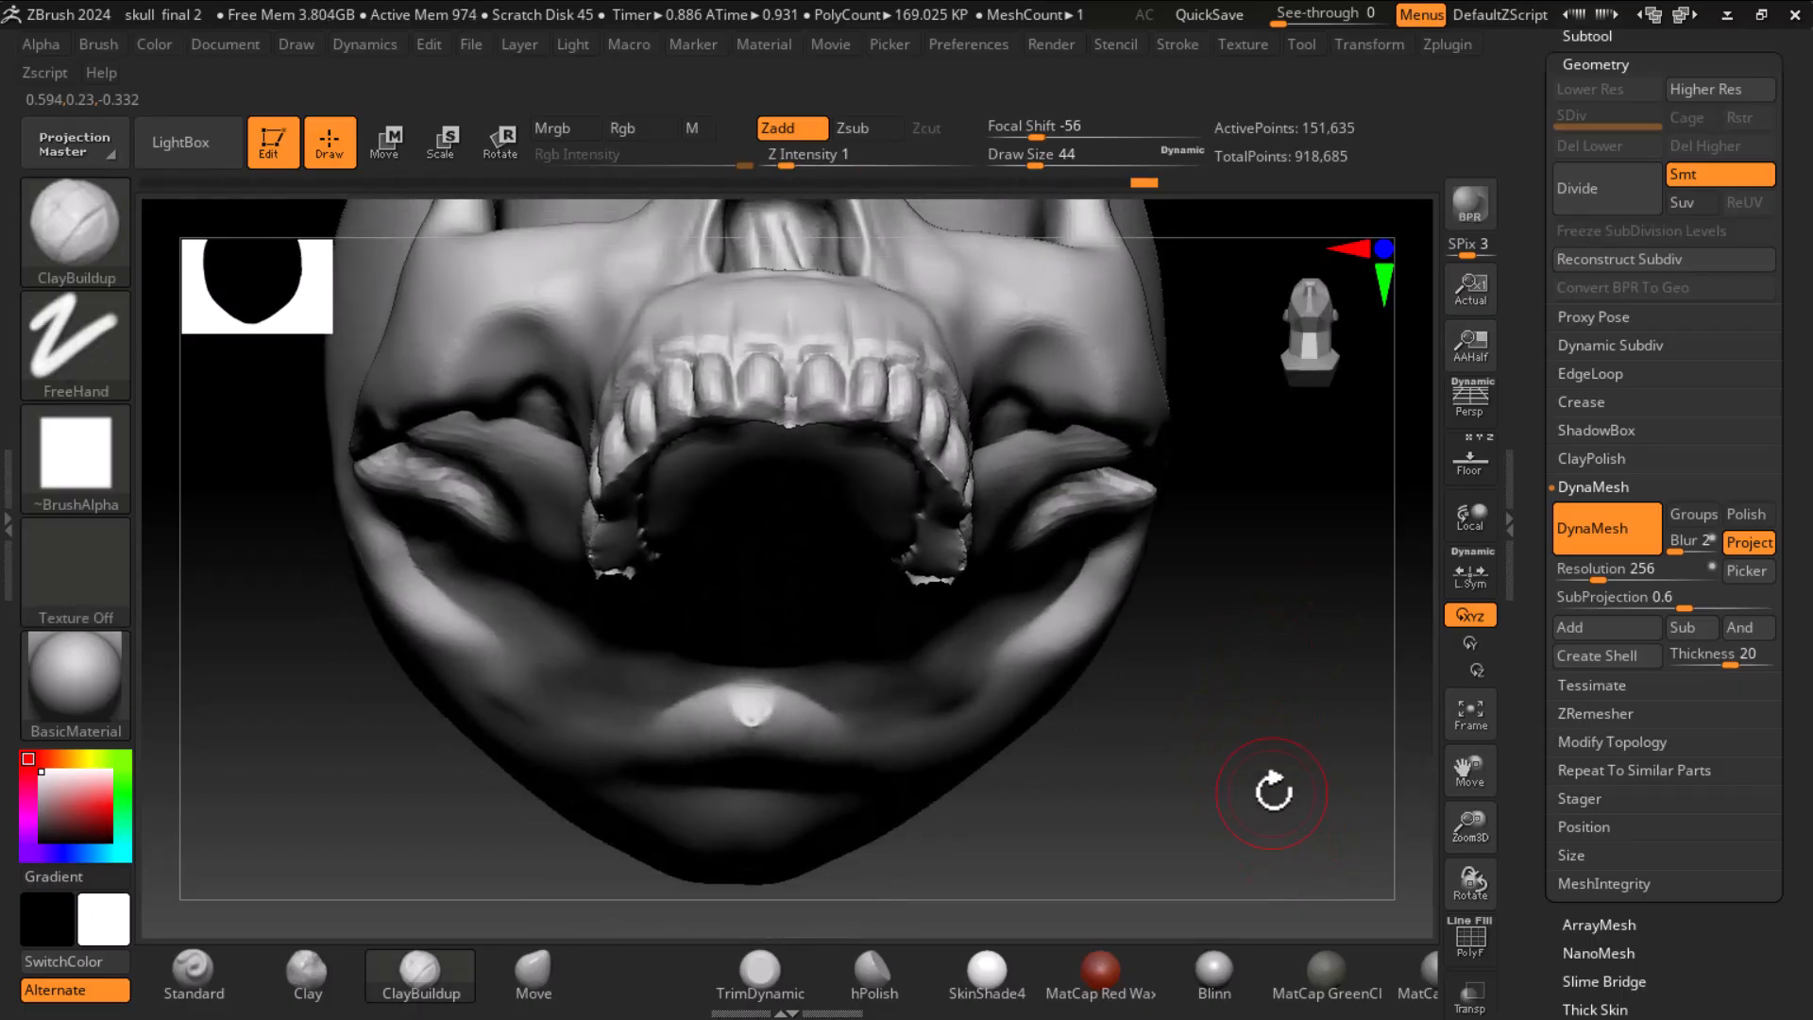
key("shift")
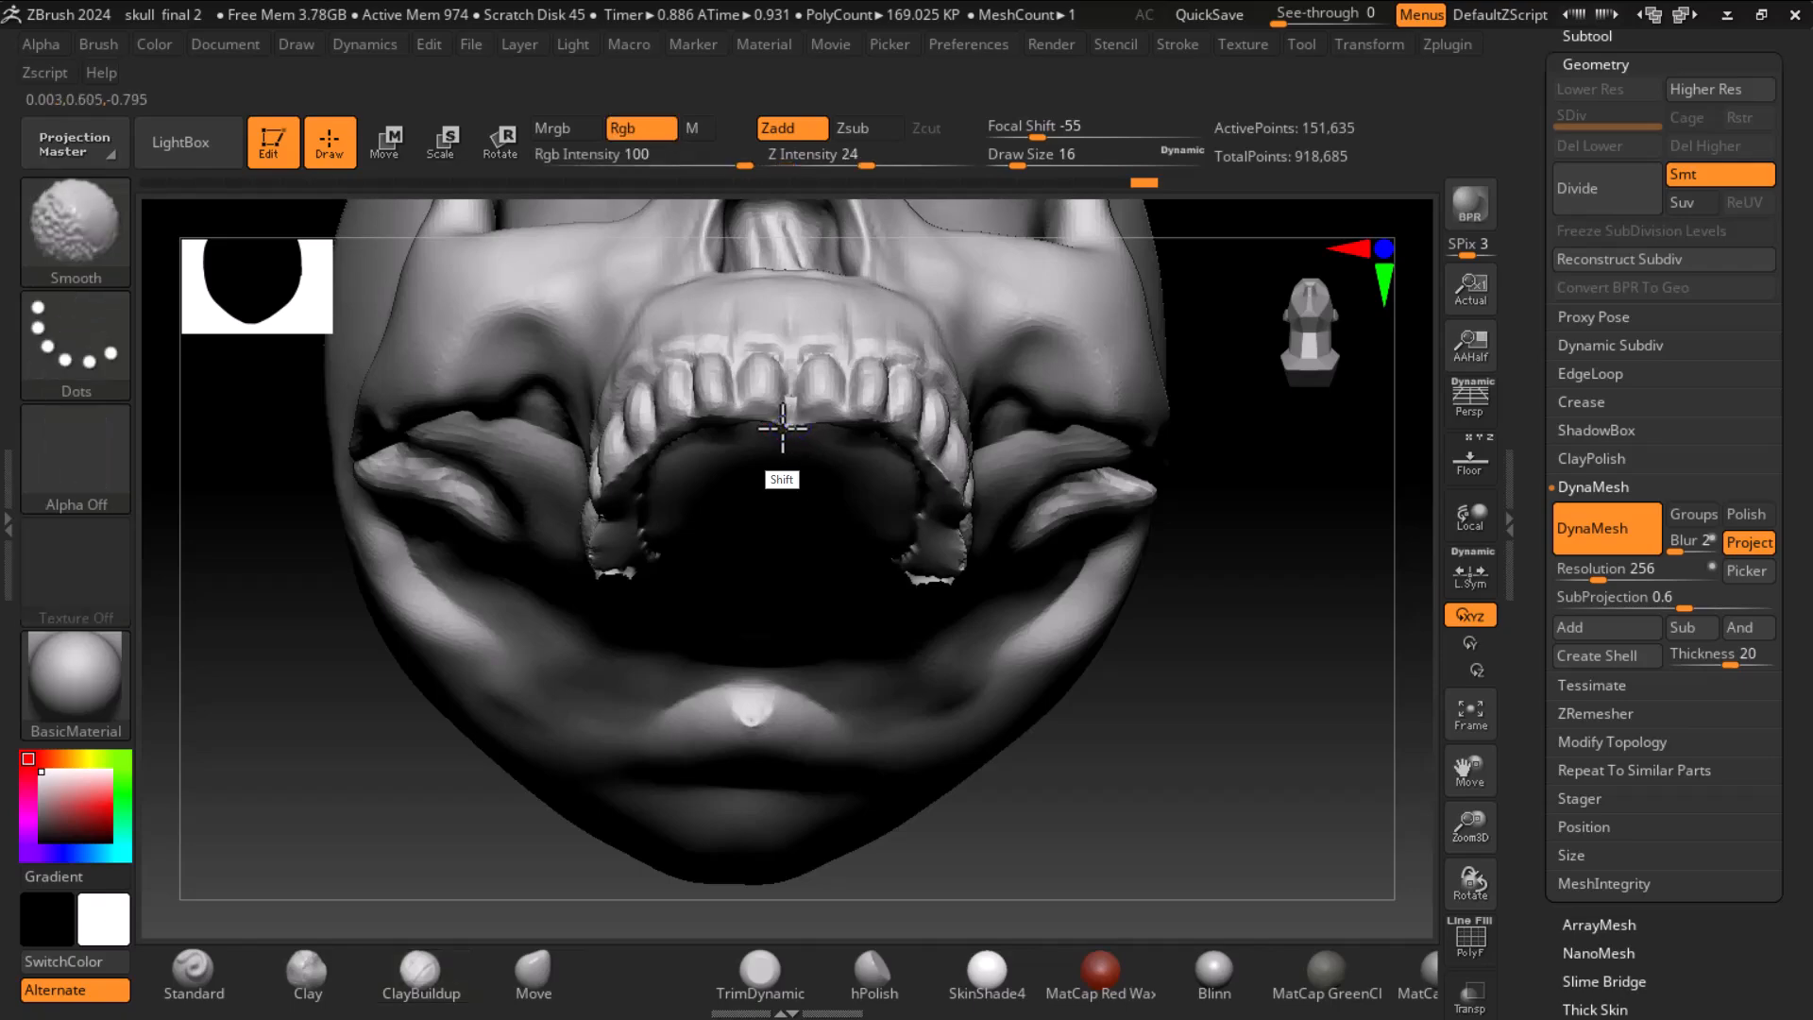
left_click_drag(873, 466, 930, 578, "shift")
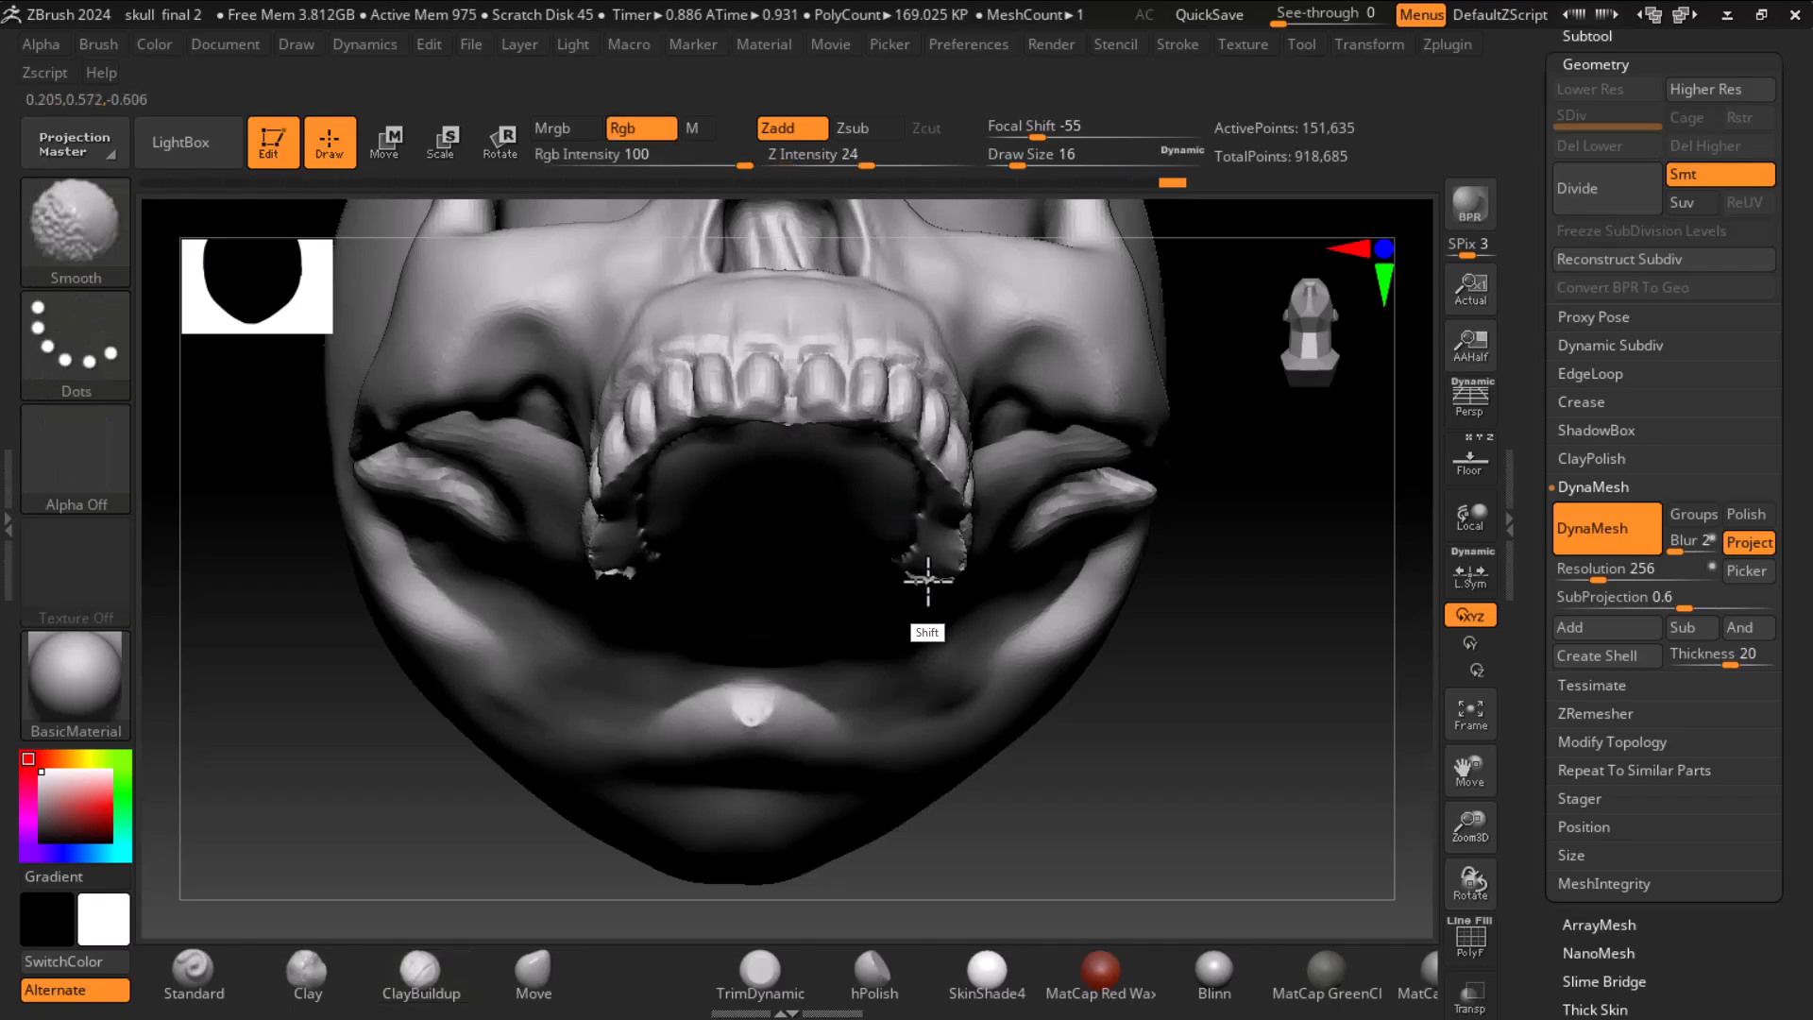
mouse_move(1303, 642)
left_mouse_down()
mouse_move(1347, 660)
mouse_move(1266, 717)
mouse_move(1287, 567)
mouse_move(1299, 720)
mouse_move(1199, 614)
left_mouse_up()
key("shift")
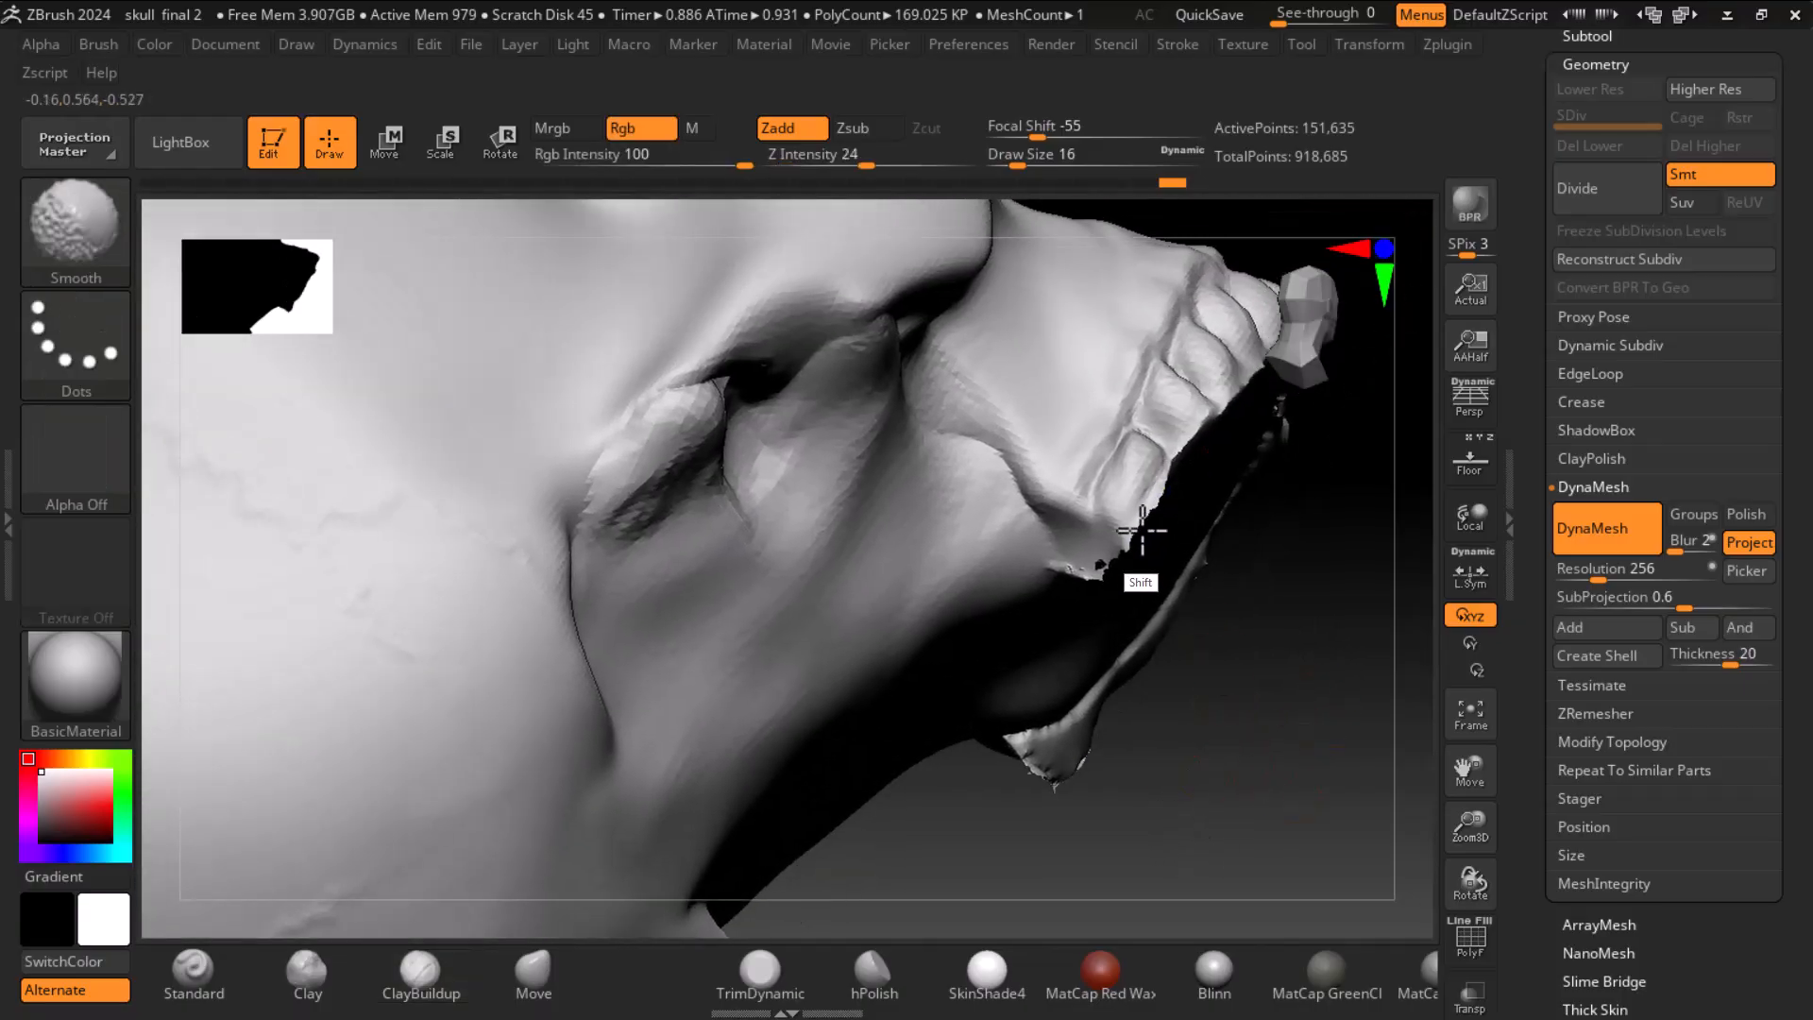
key("ctrl")
left_click_drag(1315, 619, 1317, 782, "ctrl")
key("shift")
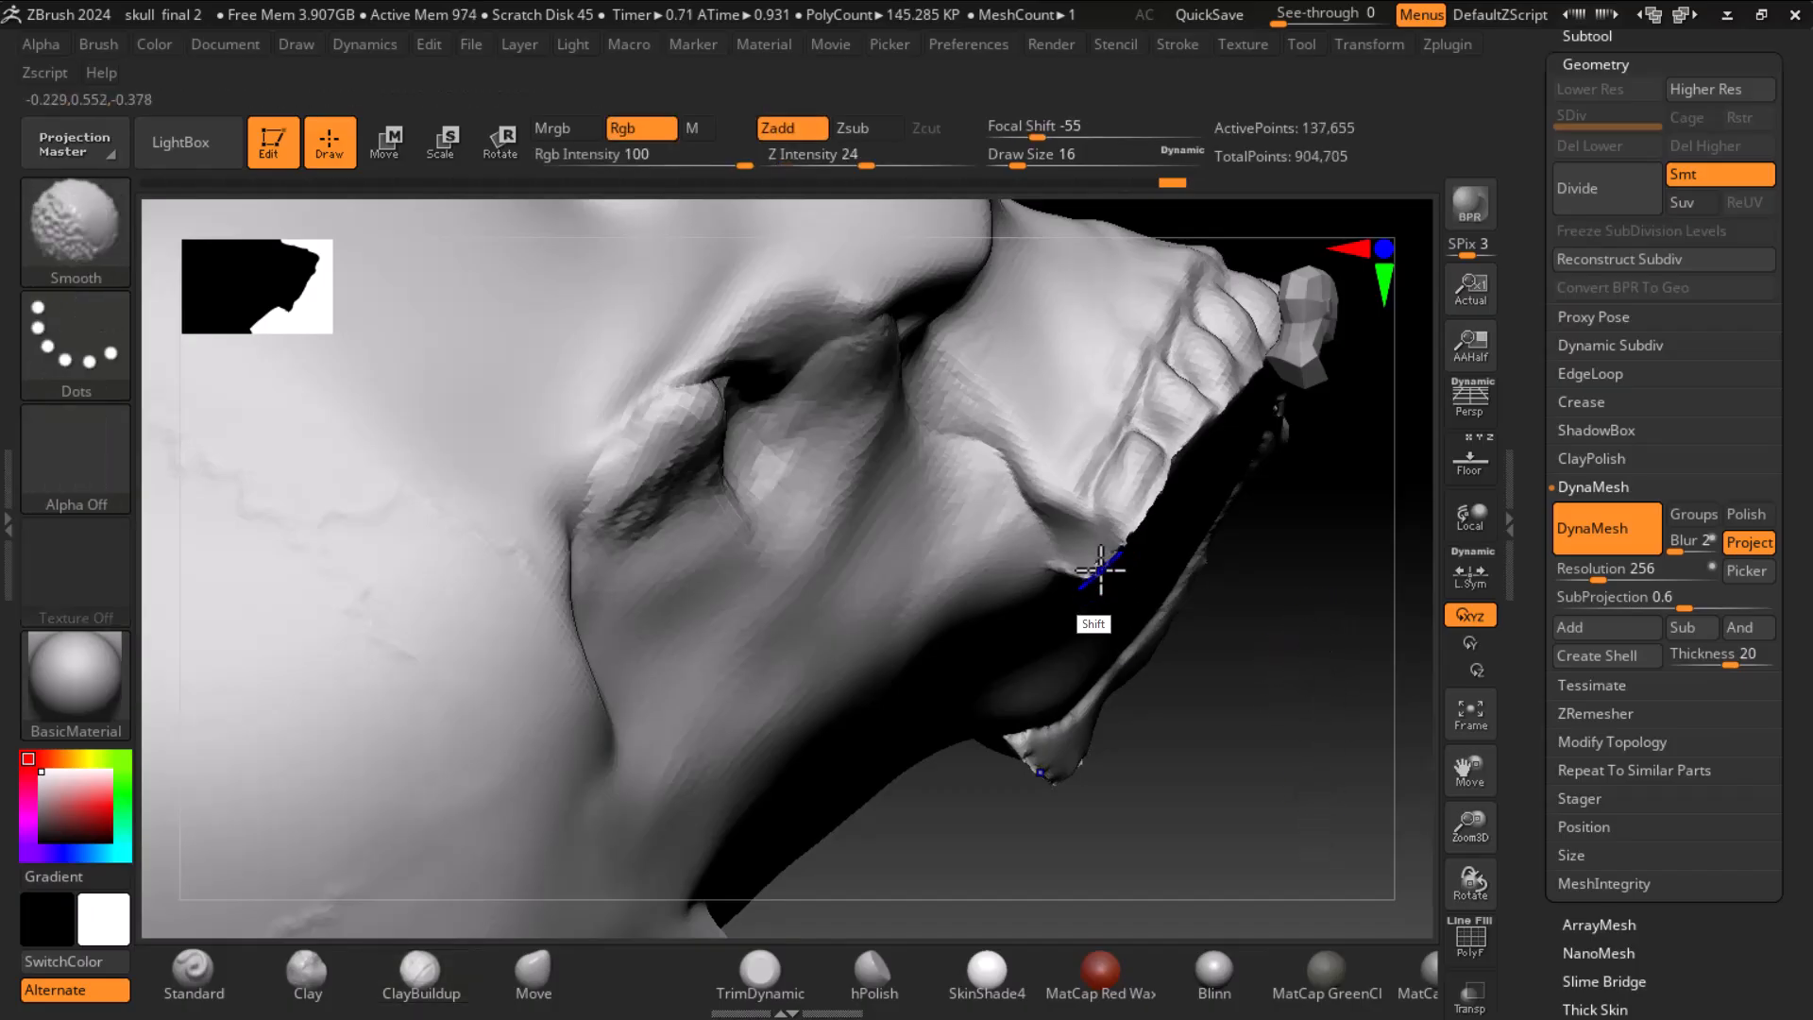
- Flatten the ragged rear edge of the upper tooth row with TrimDynamic at draw size 16 and recalculate the DynaMesh
mouse_move(1312, 661)
left_mouse_down()
mouse_move(1221, 699)
mouse_move(1303, 688)
left_mouse_up()
mouse_move(1354, 815)
left_mouse_down("alt")
mouse_move(1132, 725)
mouse_move(1145, 761)
left_mouse_up("alt")
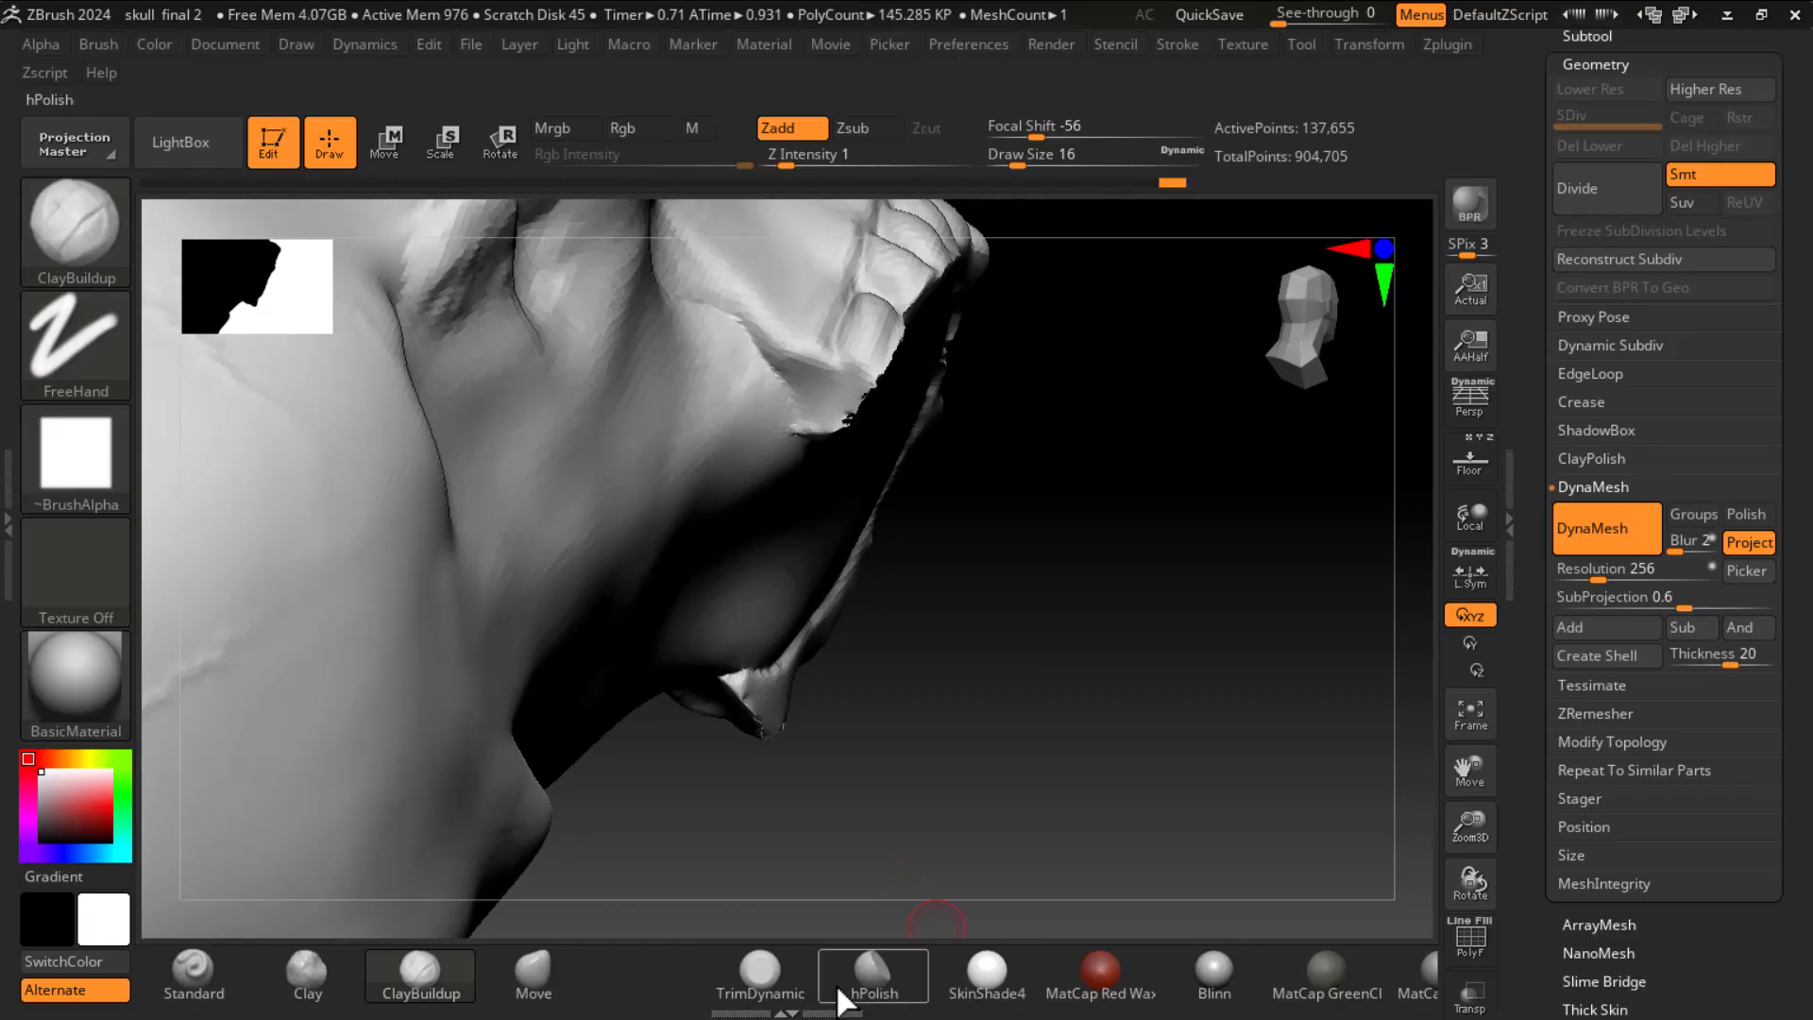
left_click(760, 973)
left_click_drag(1020, 557, 1093, 603, "alt")
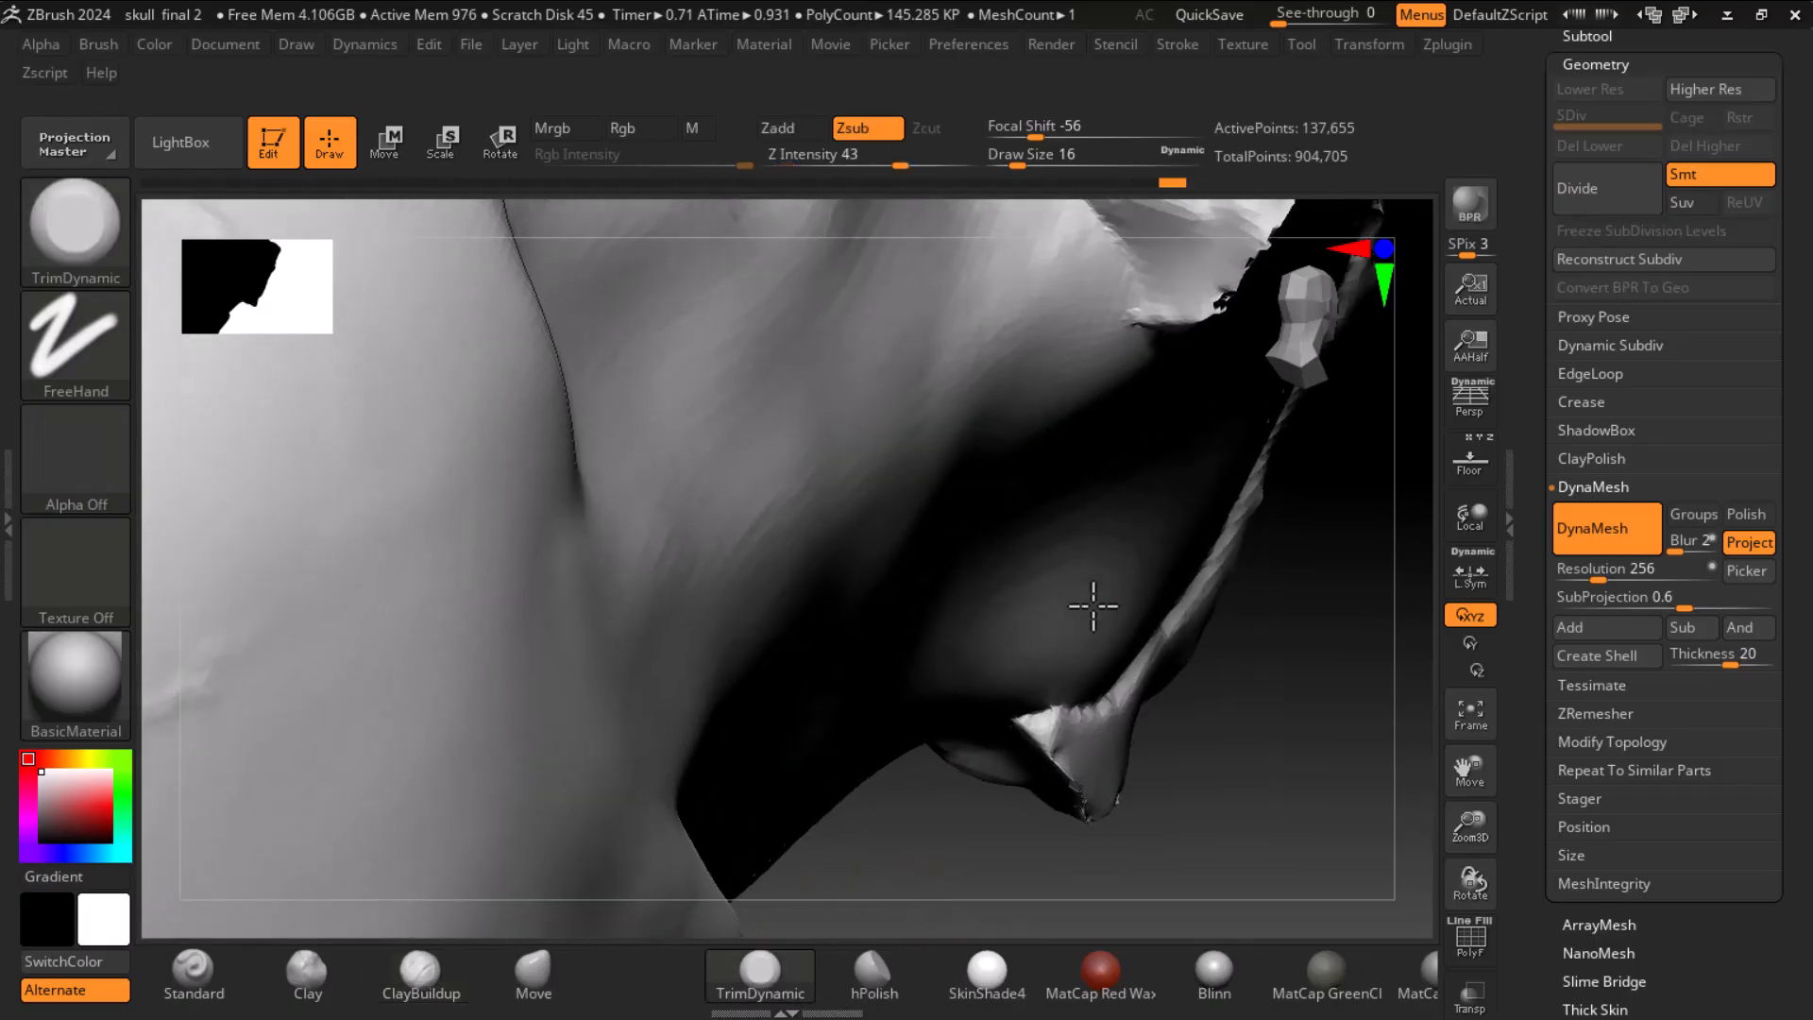
left_click_drag(1266, 781, 1147, 904, "alt")
left_click_drag(1077, 378, 1103, 439)
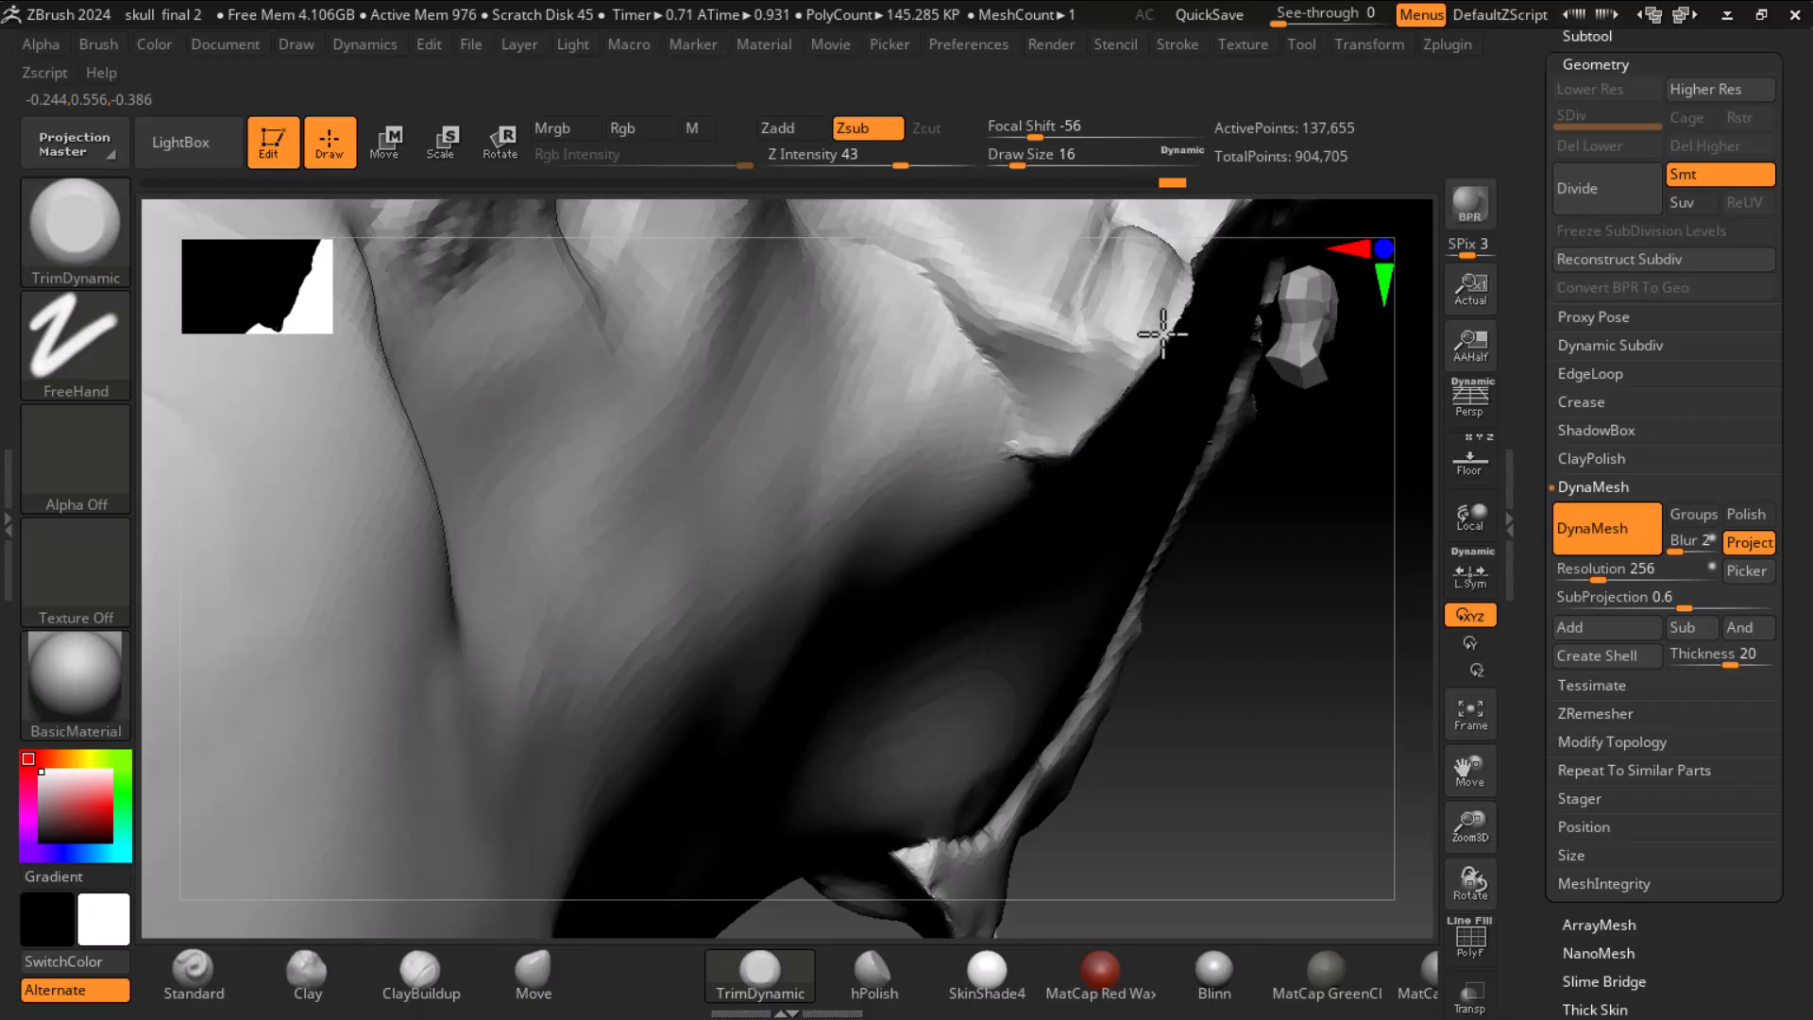
mouse_move(1307, 723)
left_mouse_down()
mouse_move(1348, 740)
mouse_move(1315, 850)
mouse_move(1243, 700)
mouse_move(1218, 846)
left_mouse_up()
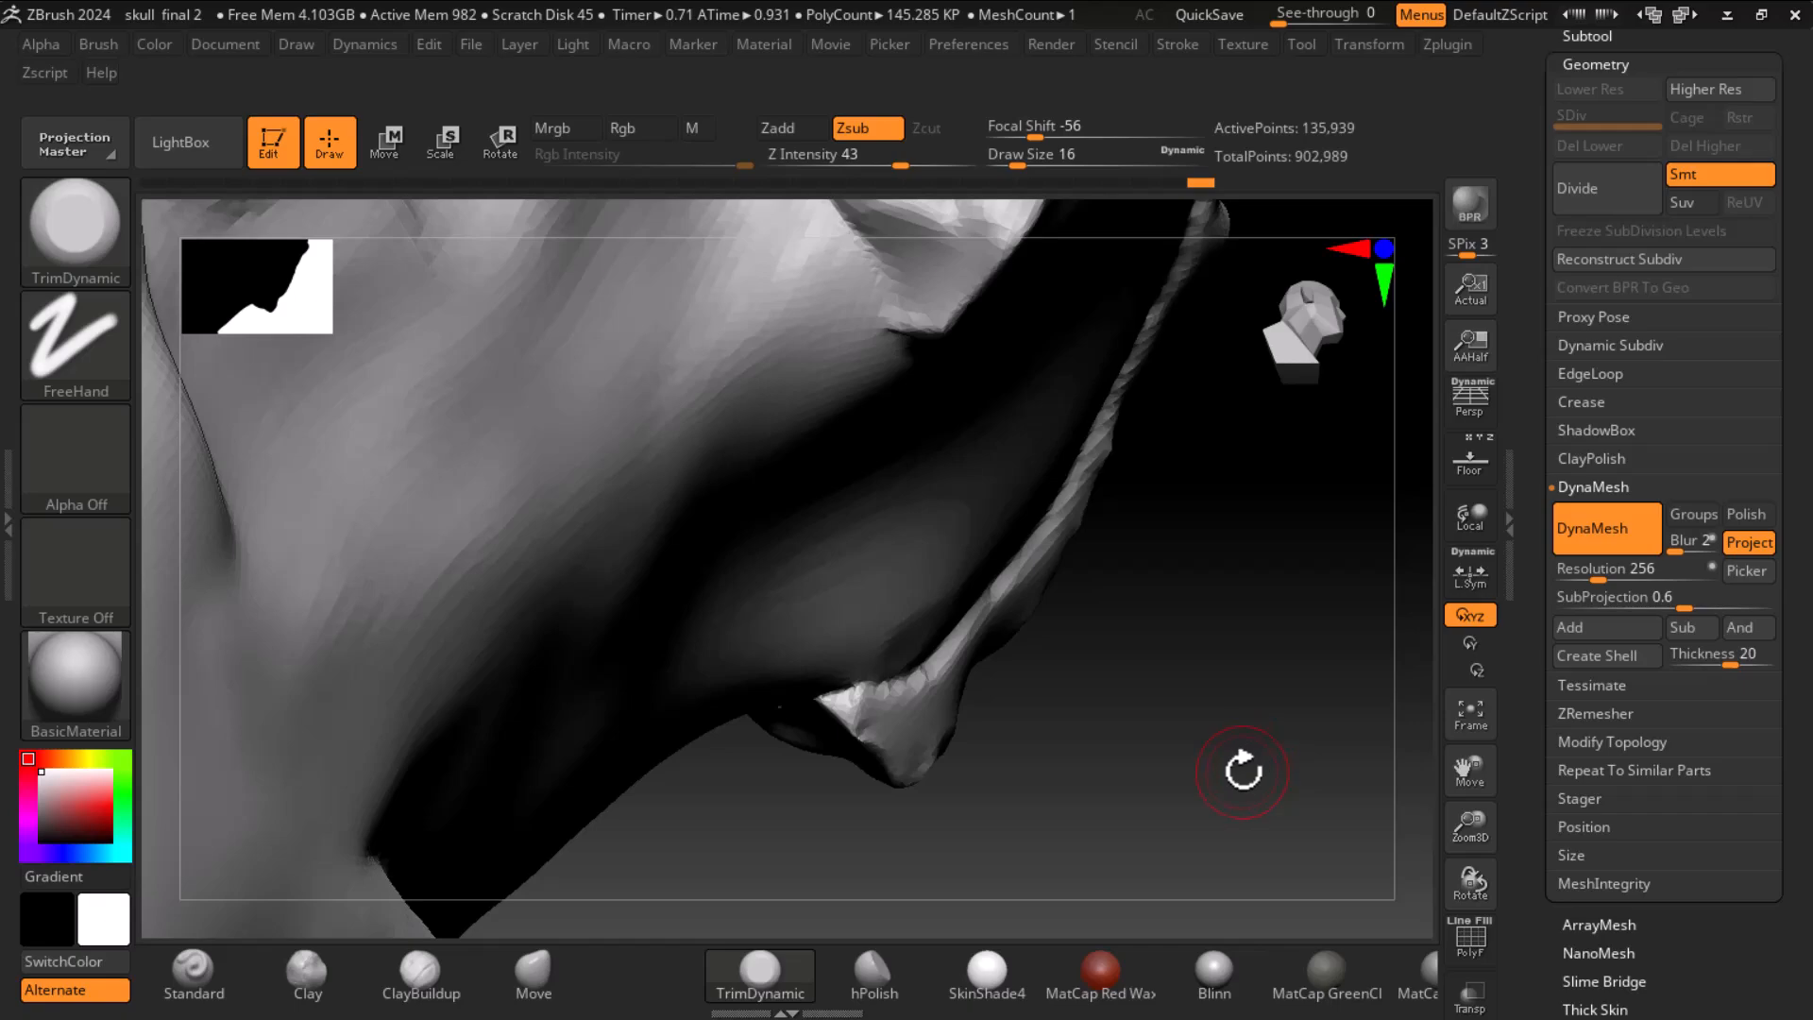
- Trim the underside of the upper tooth row and smooth its inner edge into the palate at draw size 16
mouse_move(1245, 763)
left_mouse_down()
mouse_move(1170, 591)
mouse_move(1246, 769)
mouse_move(1198, 728)
mouse_move(1218, 742)
mouse_move(1173, 655)
mouse_move(1153, 689)
mouse_move(1224, 713)
mouse_move(849, 437)
left_mouse_up()
key("shift")
mouse_move(780, 384)
left_mouse_down()
mouse_move(716, 364)
mouse_move(637, 401)
mouse_move(559, 452)
mouse_move(505, 524)
left_mouse_up()
left_click_drag(538, 441, 487, 559)
left_click_drag(652, 370, 499, 586)
key("shift")
mouse_move(539, 492)
left_mouse_down("shift")
mouse_move(463, 599)
mouse_move(519, 470)
mouse_move(749, 348)
mouse_move(537, 508)
left_mouse_up("shift")
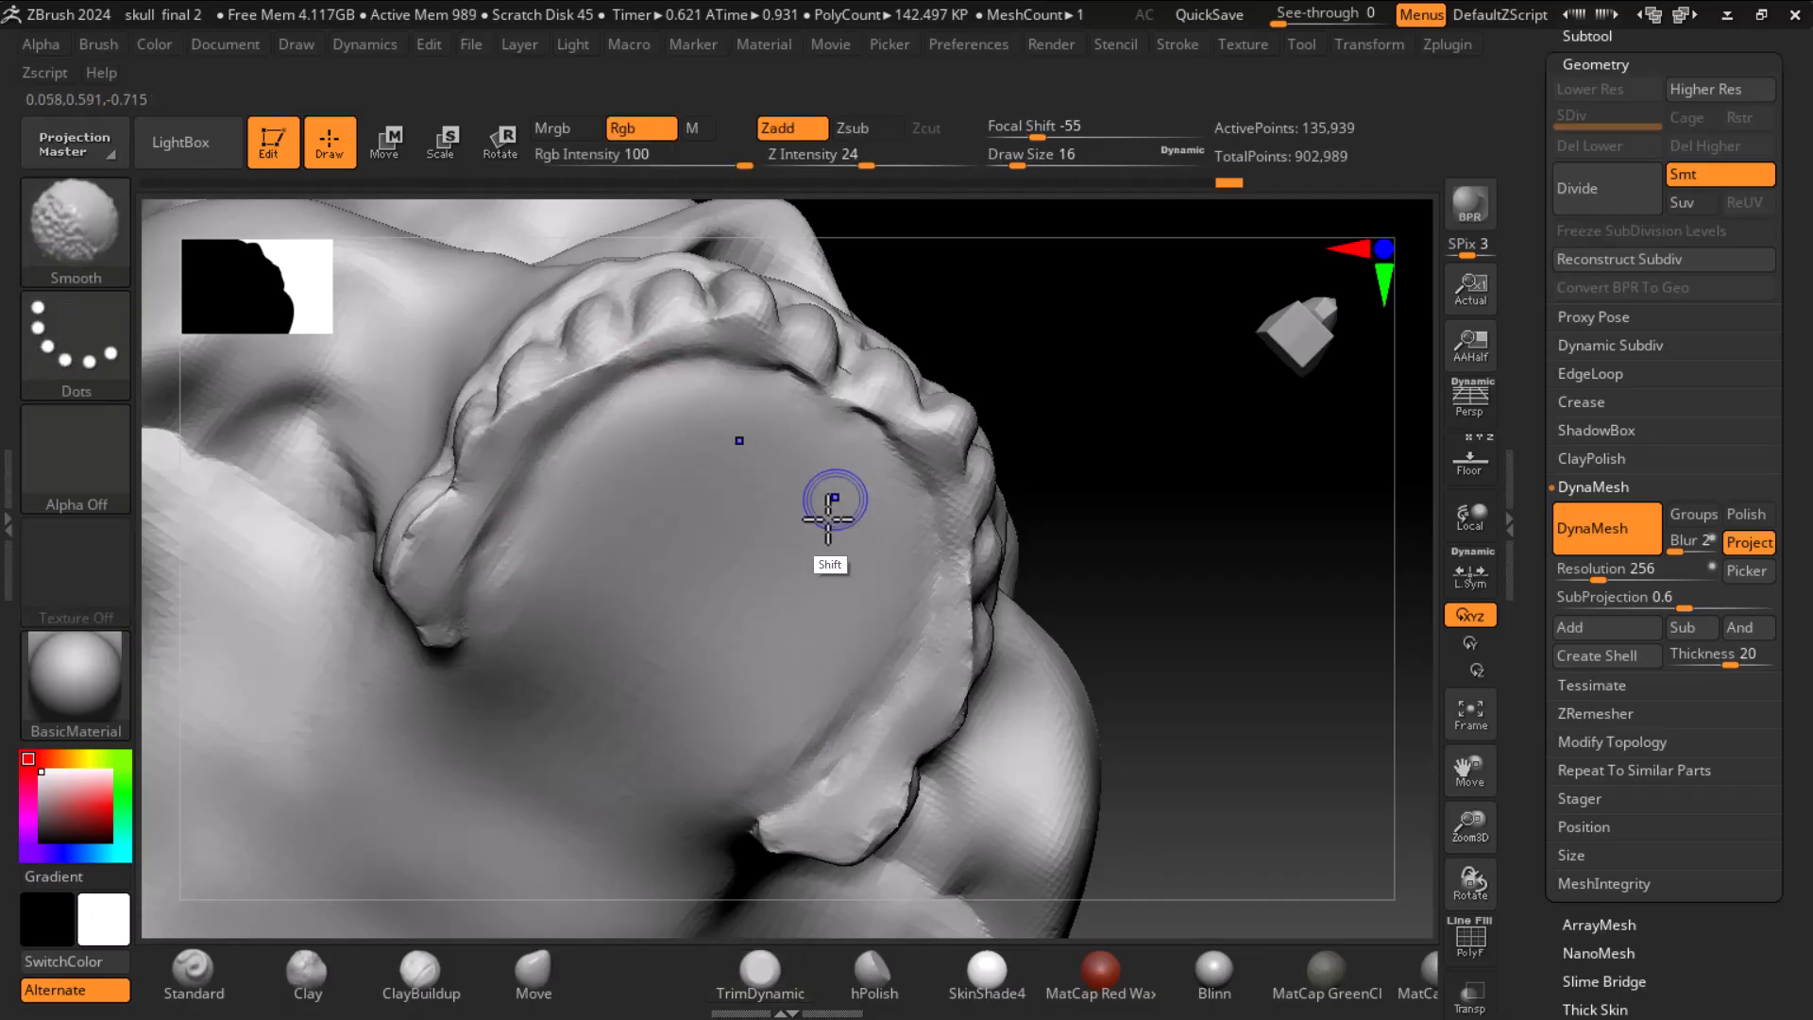
- Smooth the lower edge of the upper side teeth at draw size 16
mouse_move(1303, 642)
left_mouse_down()
mouse_move(1322, 757)
mouse_move(1246, 862)
mouse_move(1278, 720)
mouse_move(1299, 753)
mouse_move(1259, 741)
mouse_move(1348, 680)
left_mouse_up()
key("f")
key("shift")
left_click_drag(1299, 791, 1260, 745)
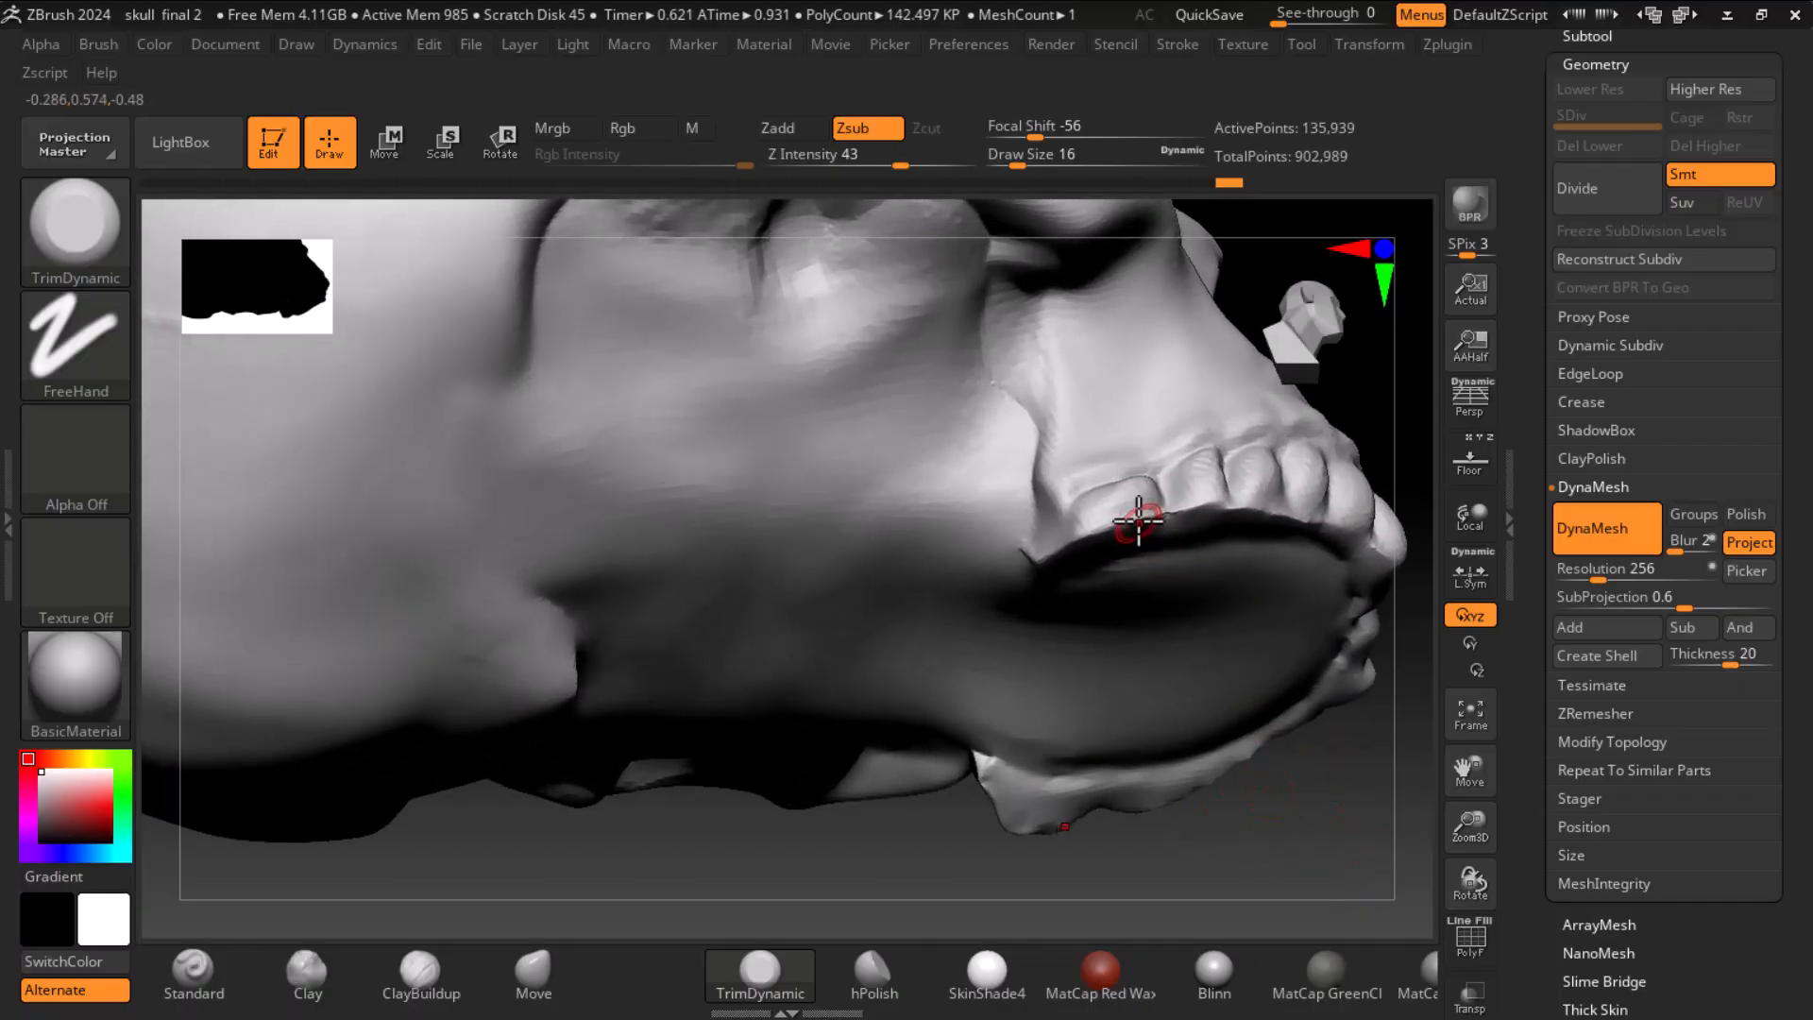
key("shift")
key("shift")
left_click(916, 908)
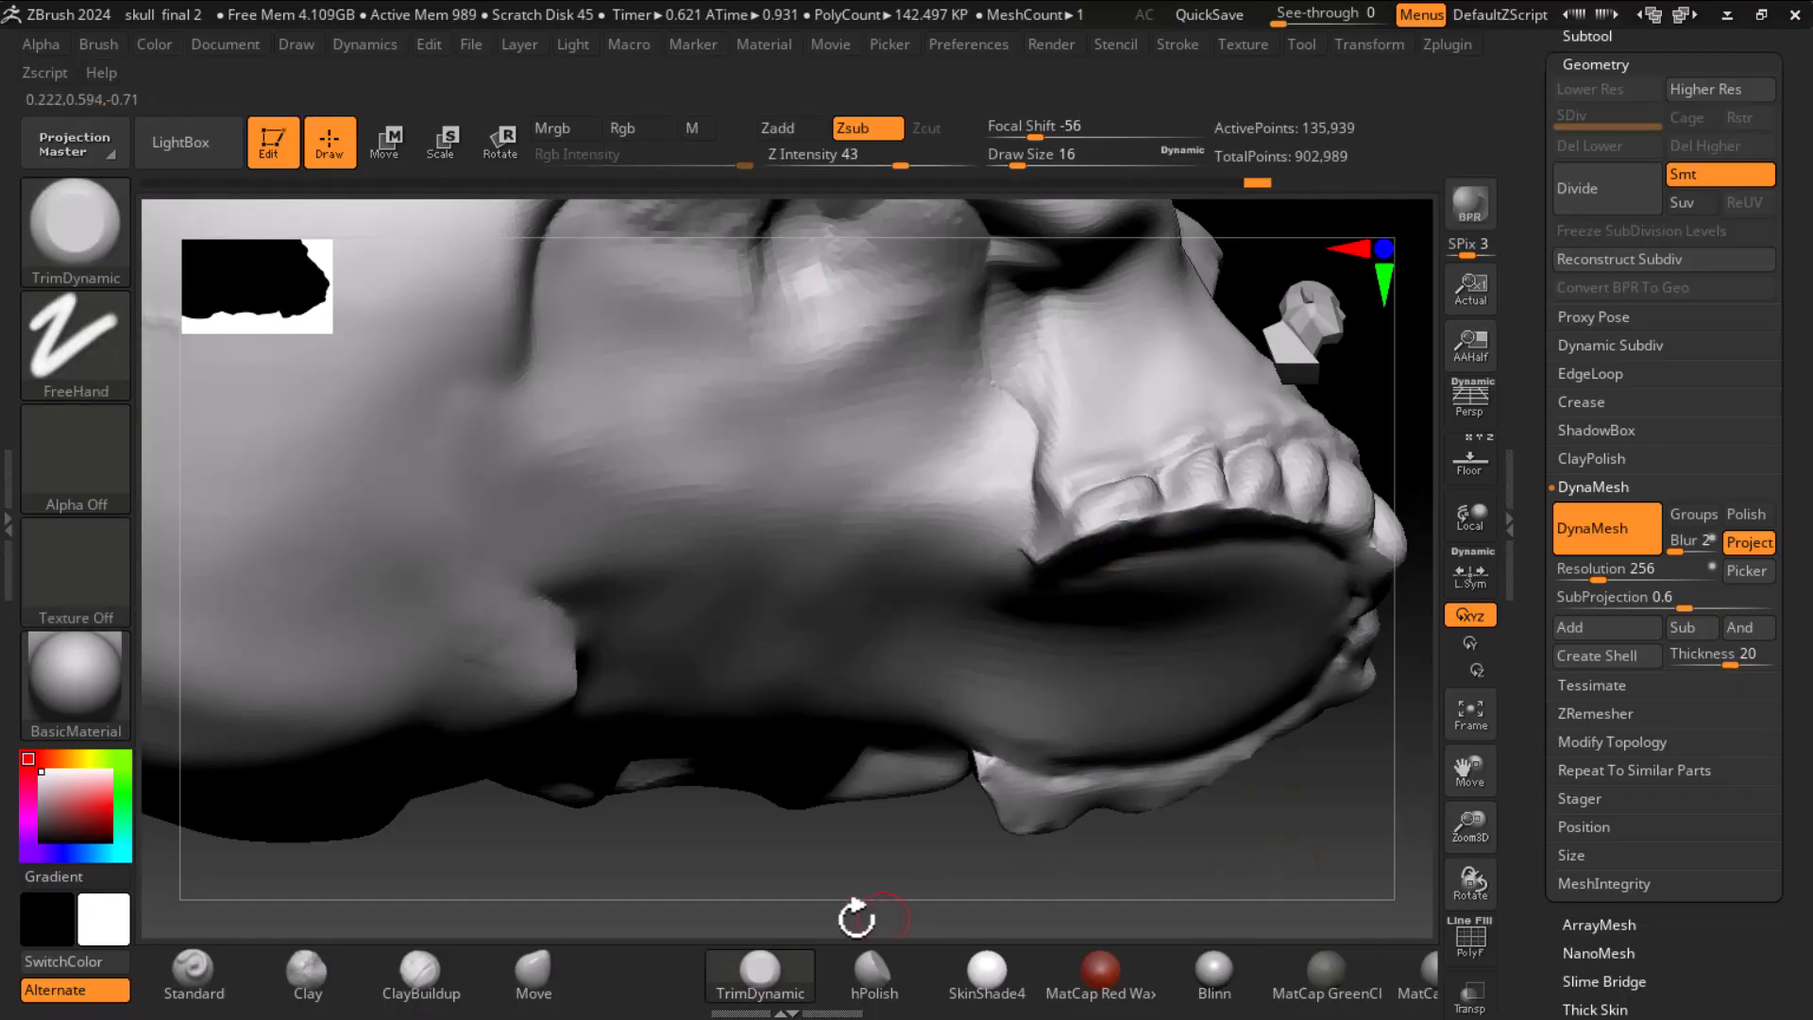
- Build up the lower edge of the upper side teeth with ClayBuildup at Z intensity 1 and draw size 16
left_click(419, 972)
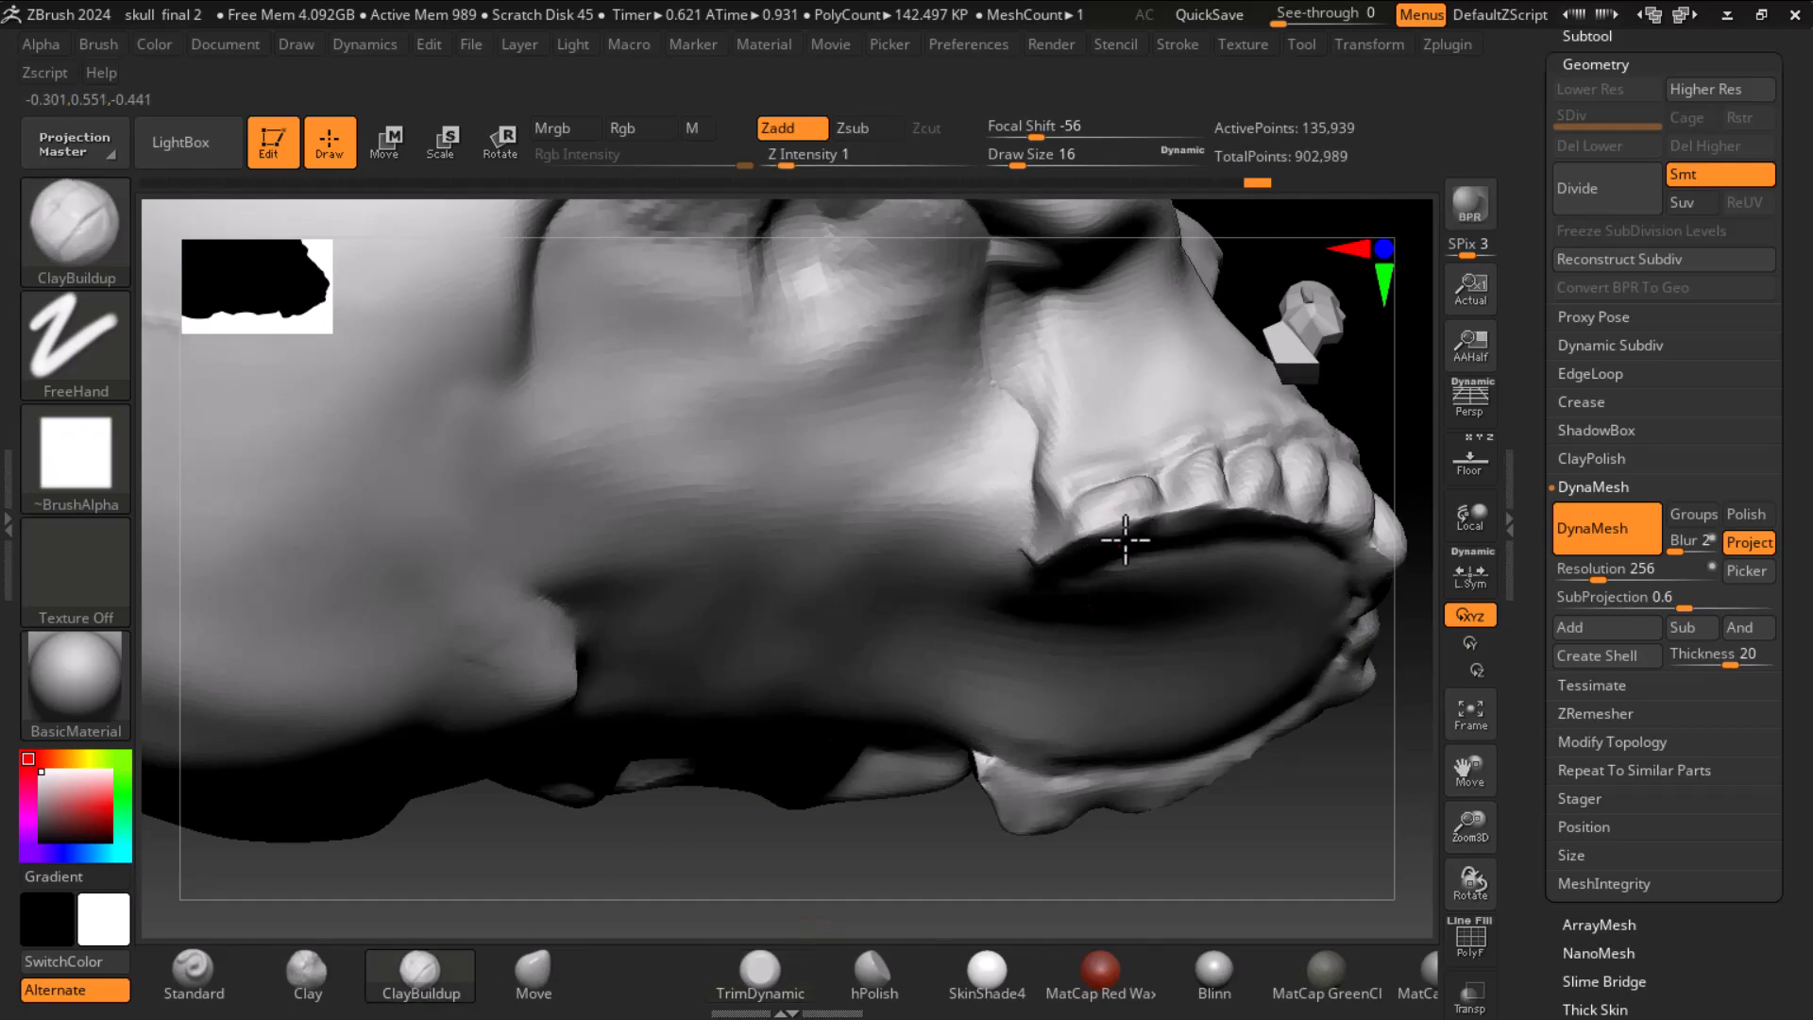
left_click_drag(1386, 788, 1308, 741)
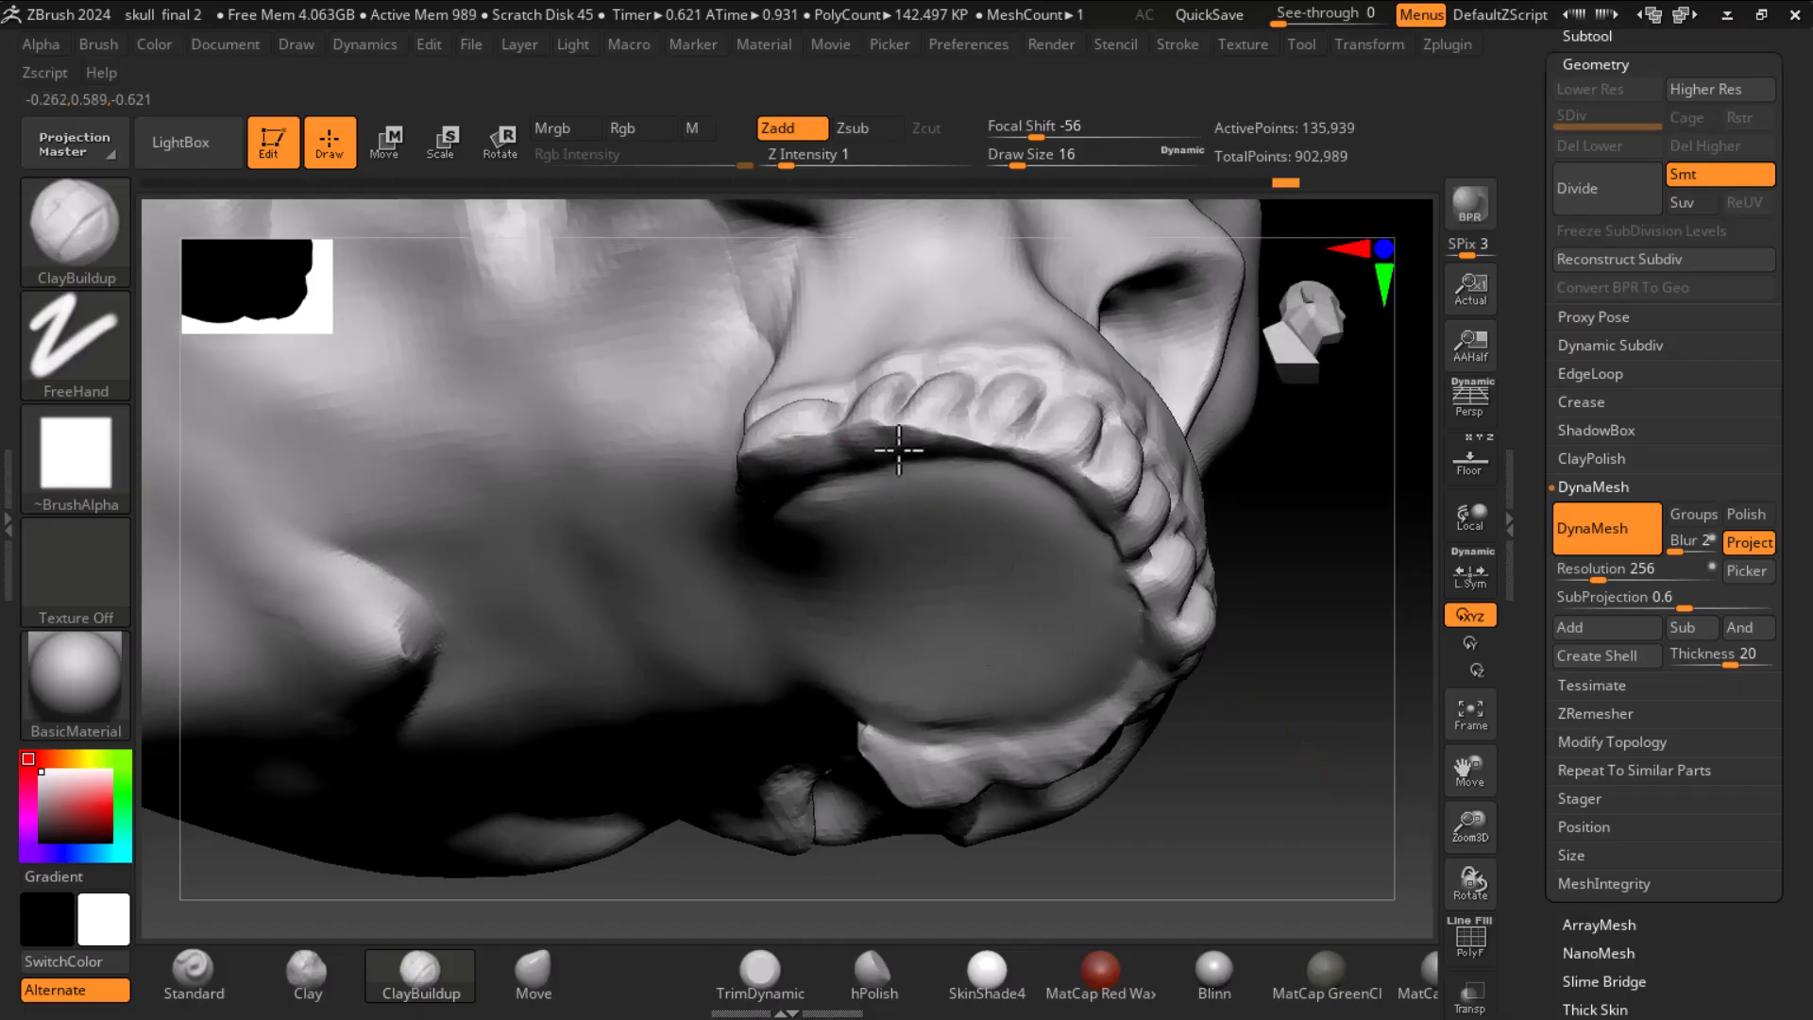
left_click_drag(1307, 728, 1390, 799)
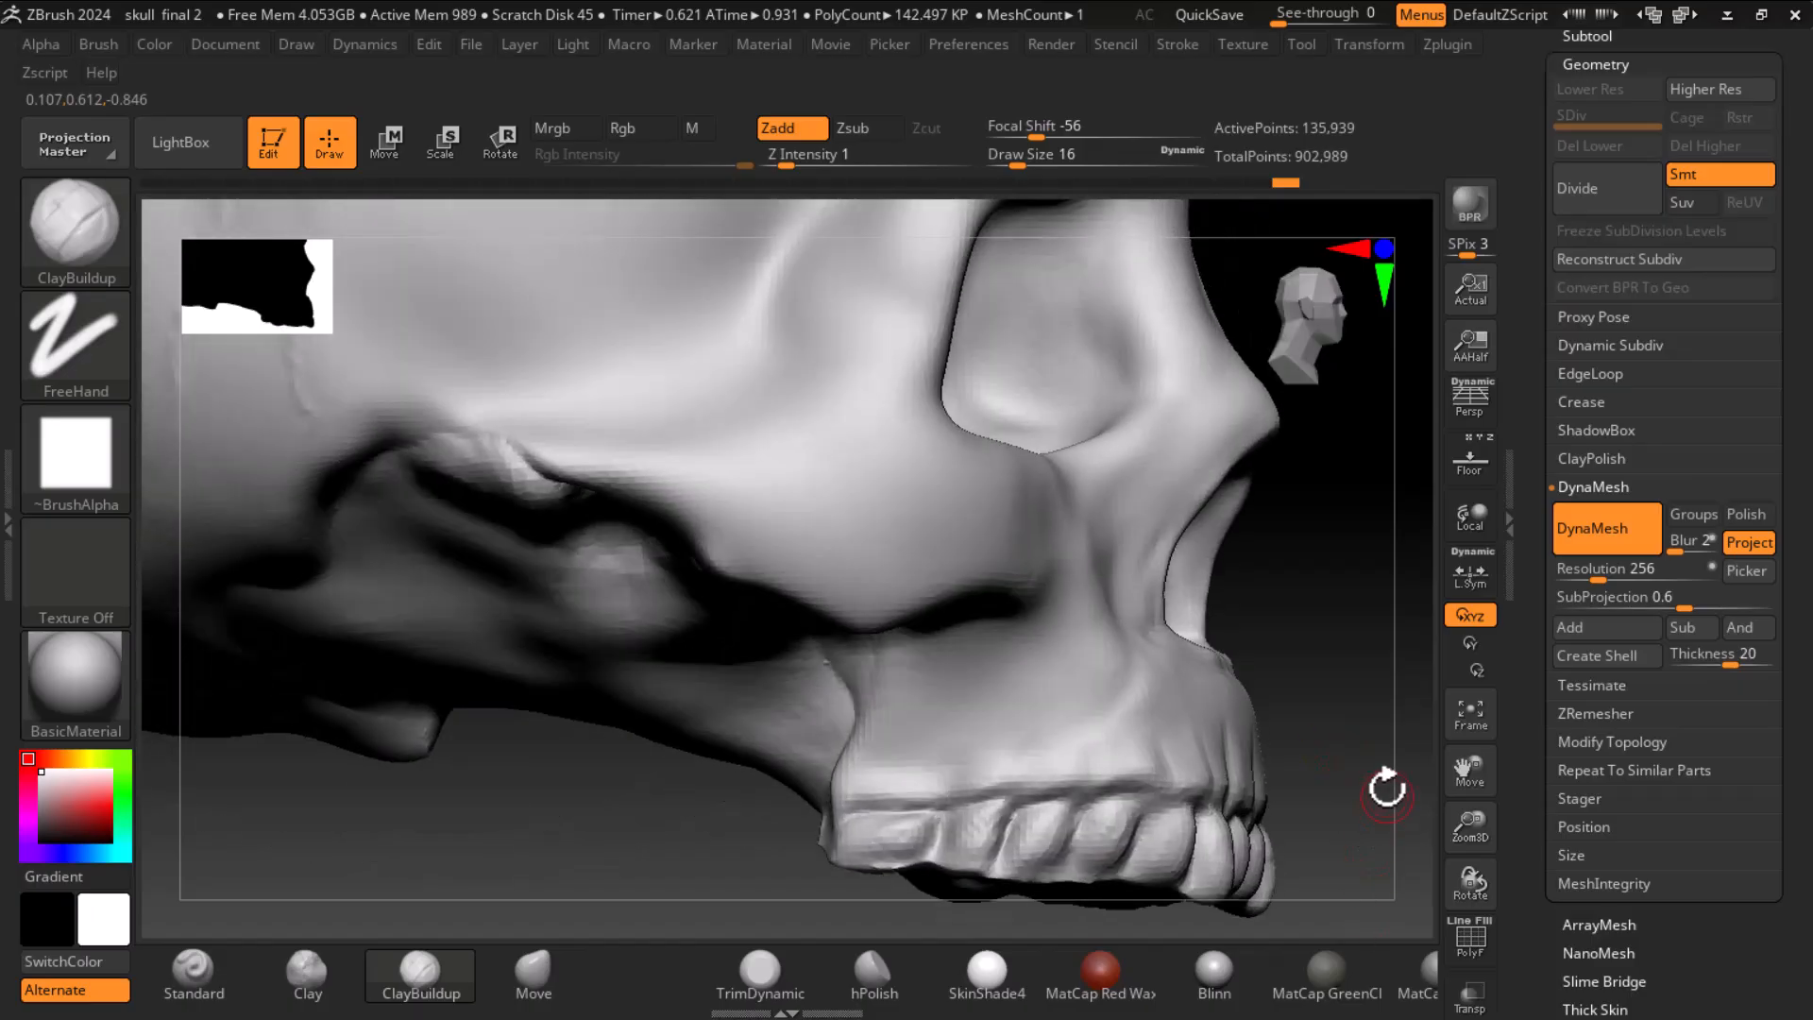
- Smooth the surface below the cheekbone arch on the skull's side with the Smooth brush at draw size 44
mouse_move(1353, 738)
left_mouse_down()
mouse_move(1246, 825)
mouse_move(1253, 652)
left_mouse_up()
key("shift")
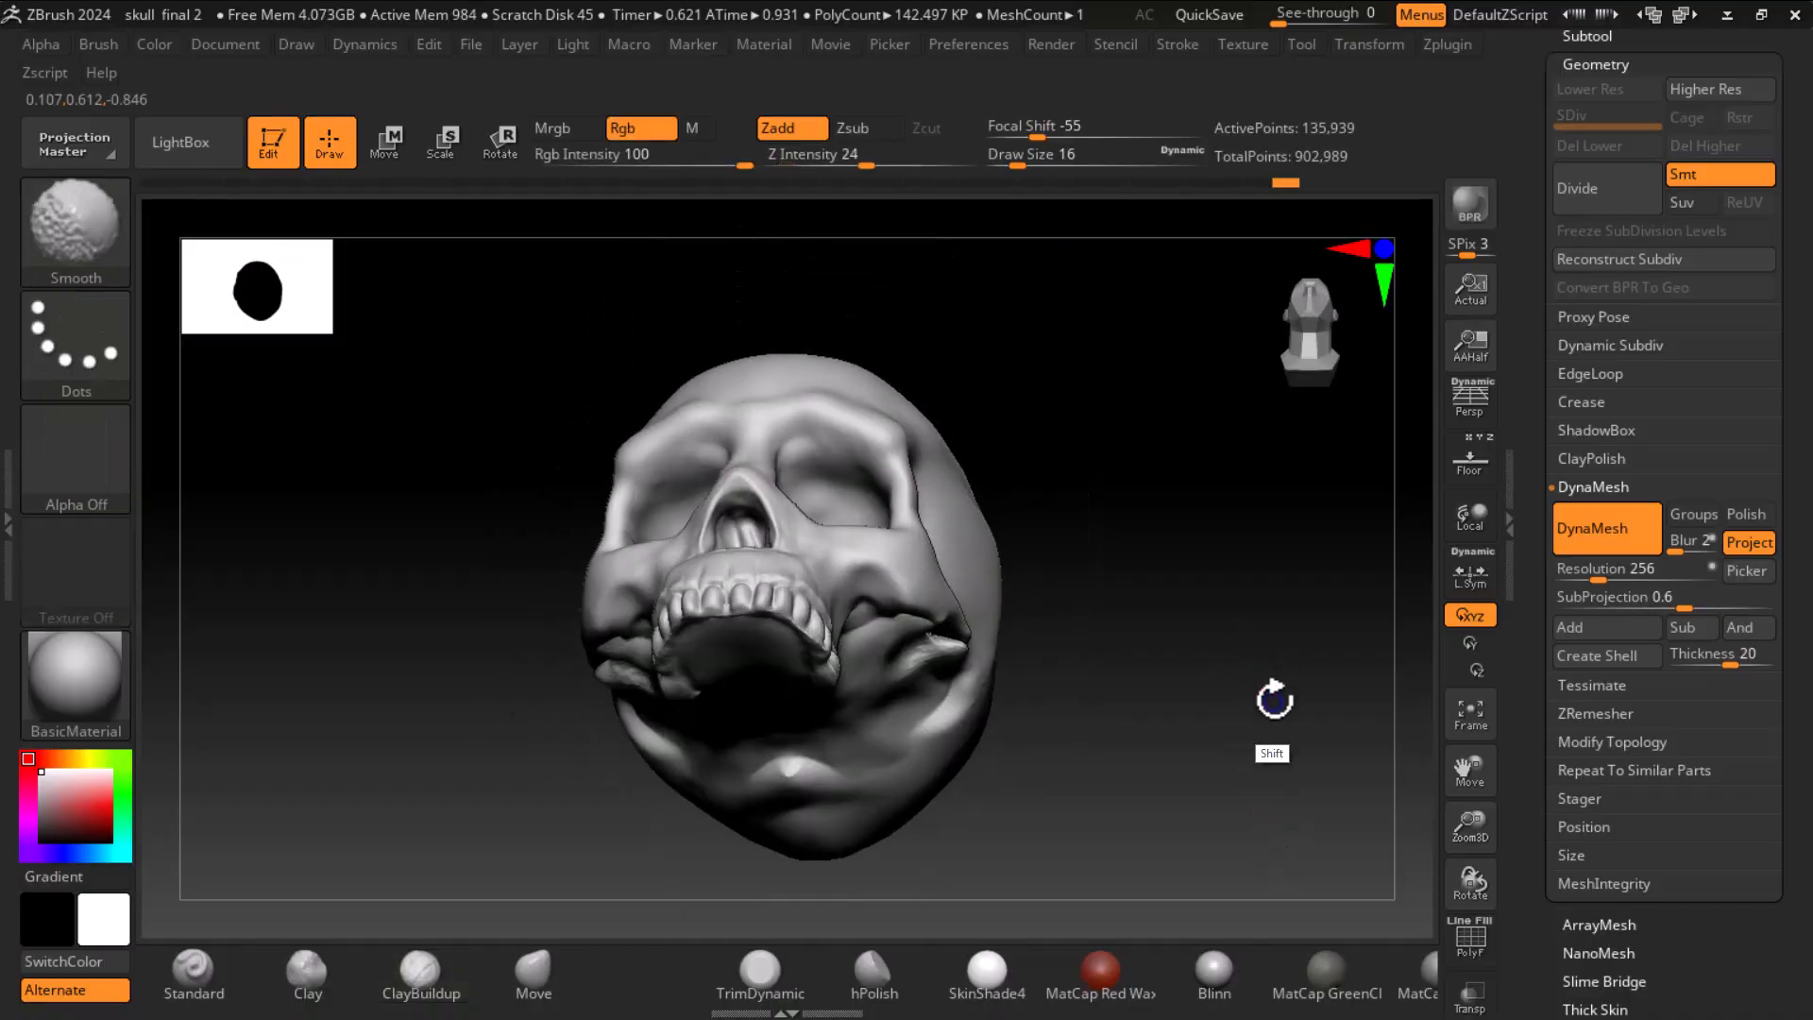
mouse_move(1258, 756)
left_mouse_down()
mouse_move(1238, 716)
mouse_move(1271, 818)
mouse_move(1363, 822)
mouse_move(1269, 876)
left_mouse_up()
key("shift")
key("shift")
key("f")
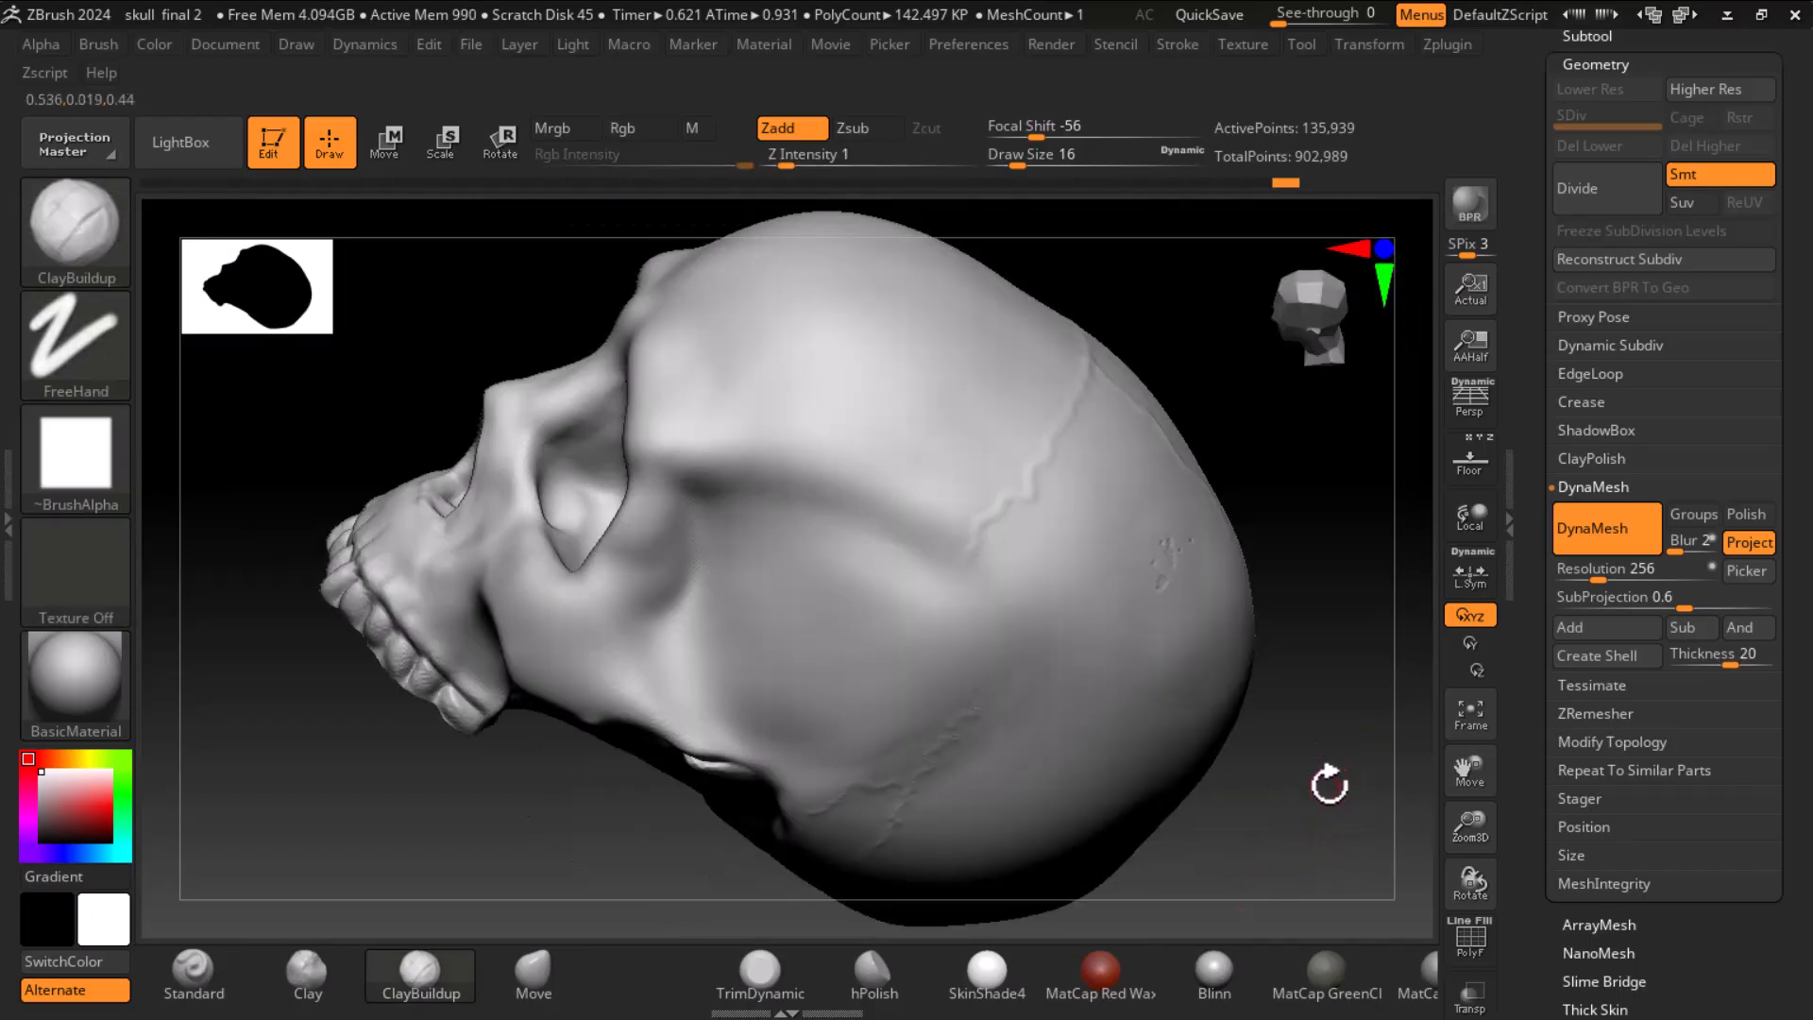
left_click_drag(1335, 805, 1294, 777, "shift")
left_click_drag(1178, 853, 1189, 808)
mouse_move(1342, 807)
left_mouse_down()
mouse_move(1279, 797)
mouse_move(1420, 781)
left_mouse_up()
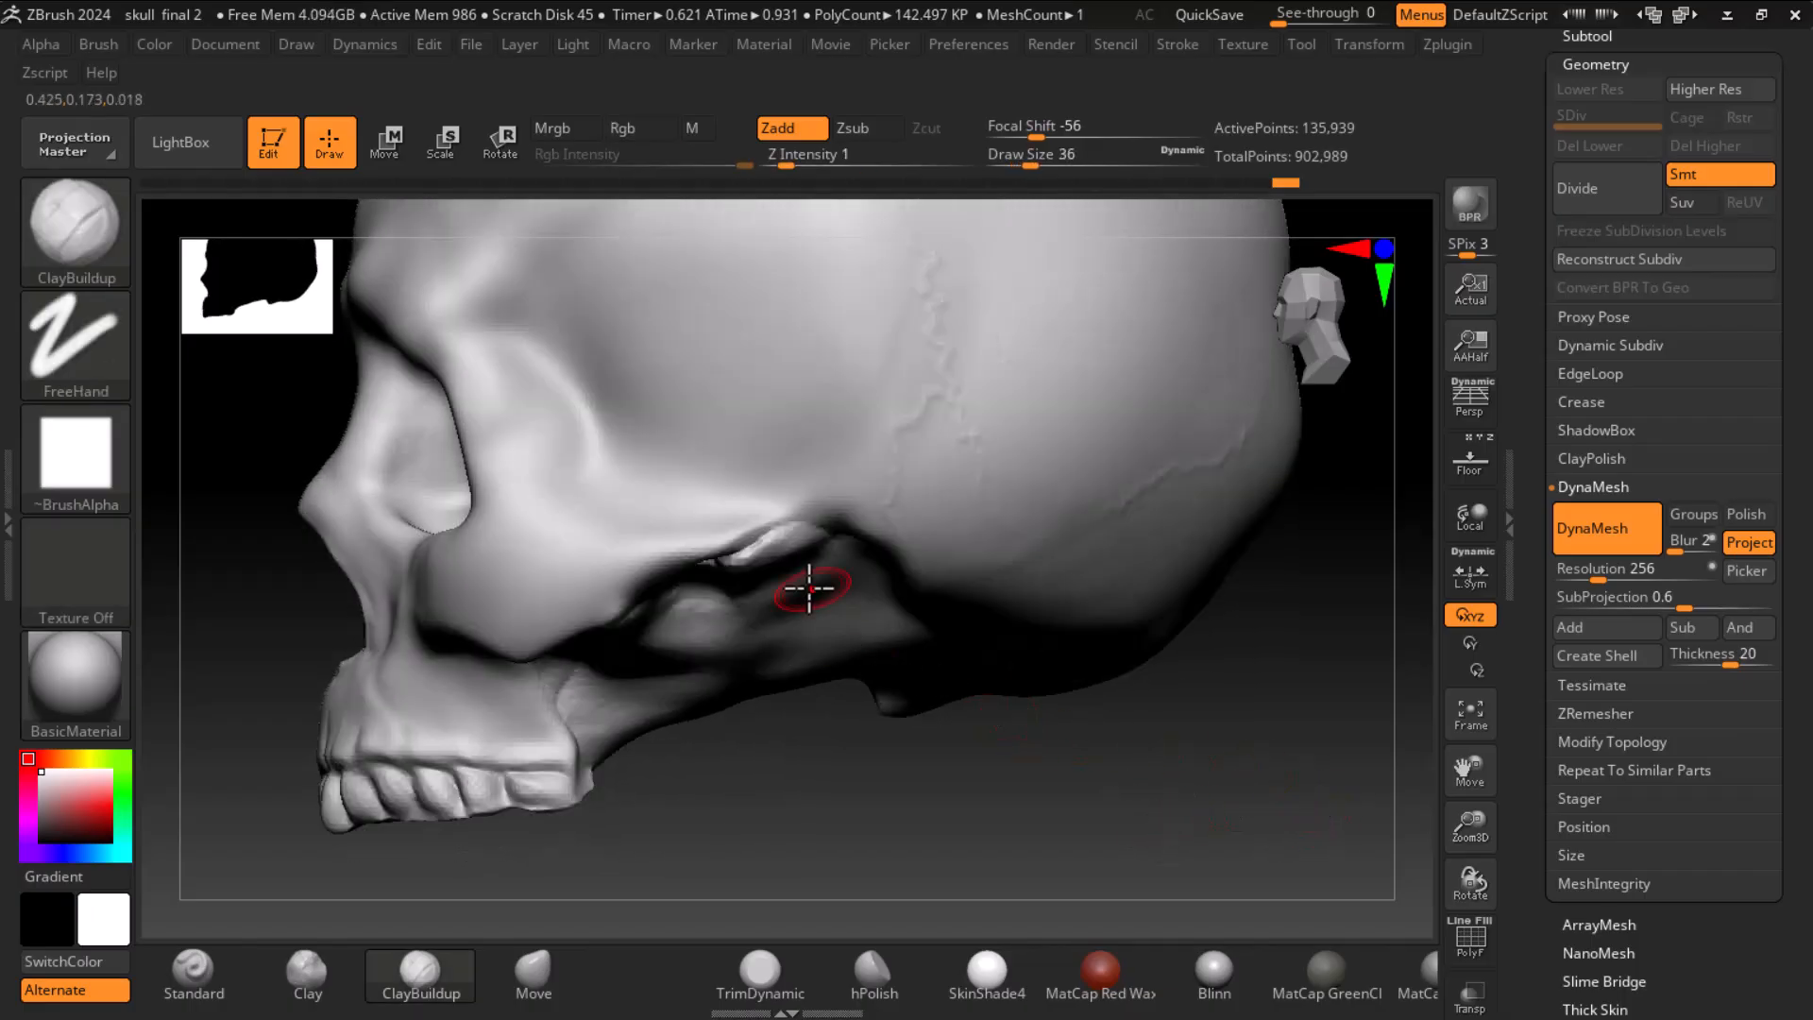
key("shift")
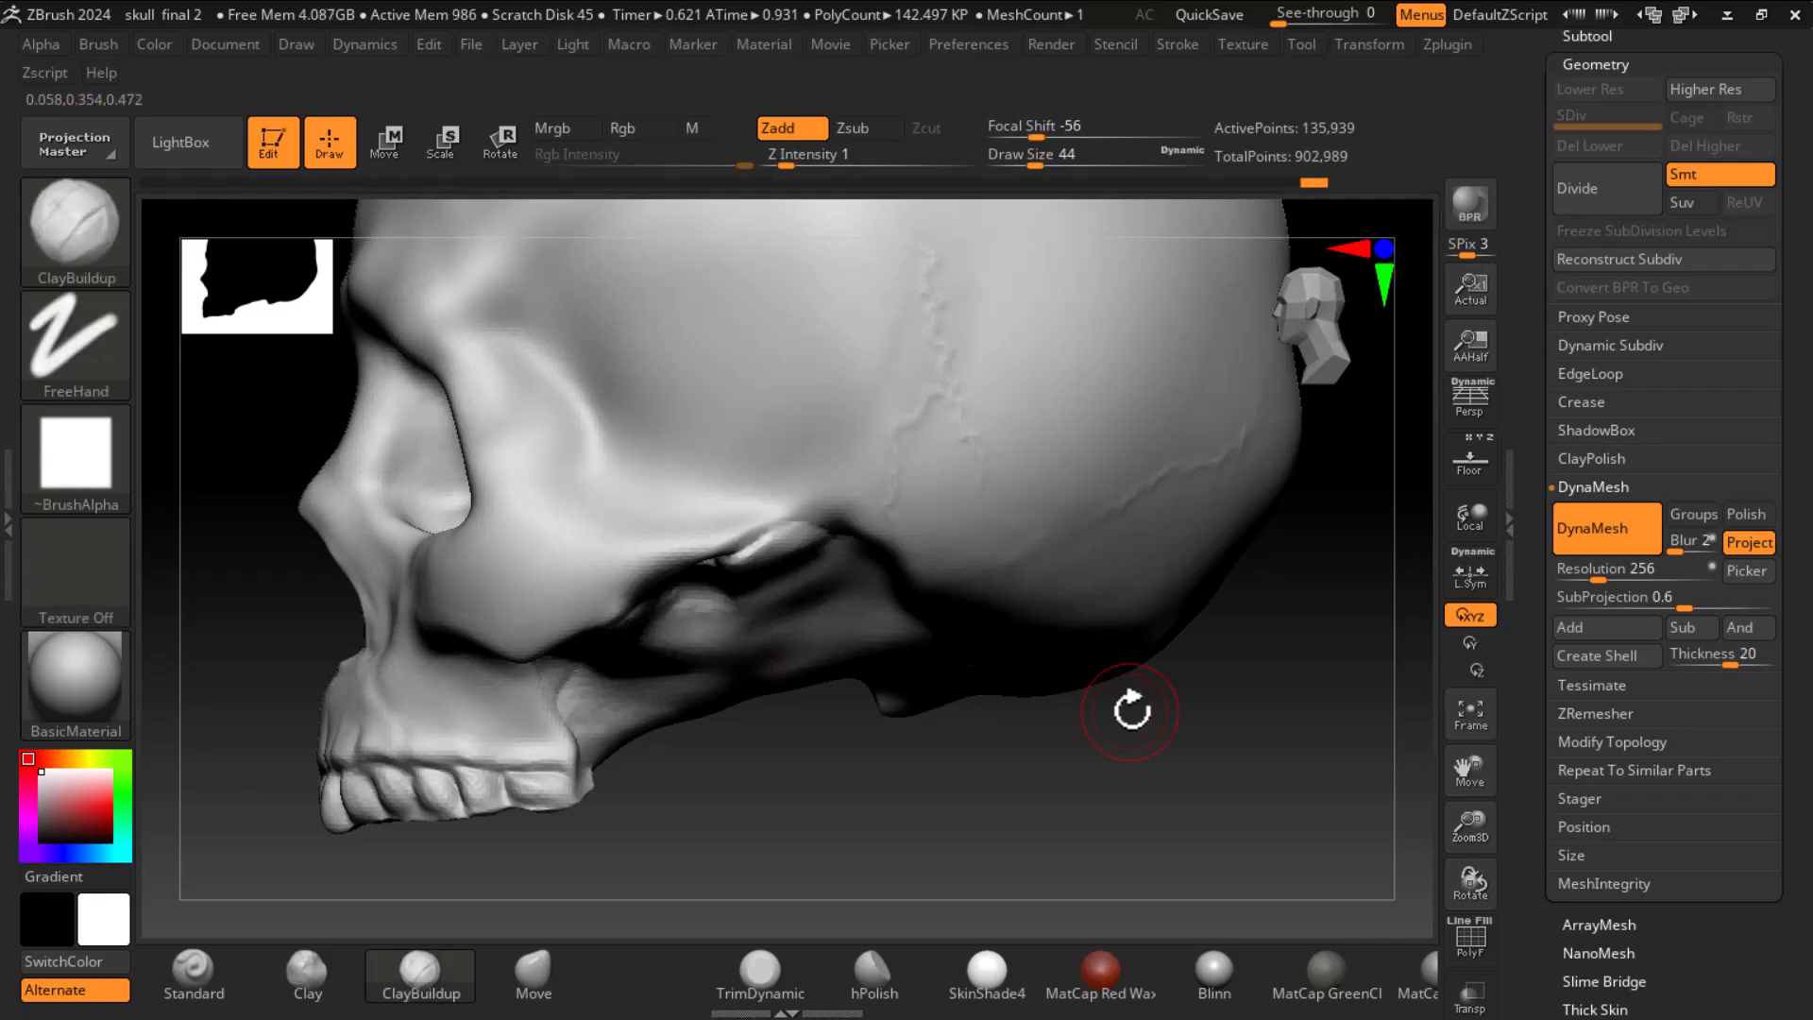
- Switch to ACDSee Quick View, enlarge the reference window and examine the side profiles of the male and female skulls
key("super")
left_click(714, 1003)
scroll(1639, 661, "down", 5)
scroll(1441, 409, "down", 5)
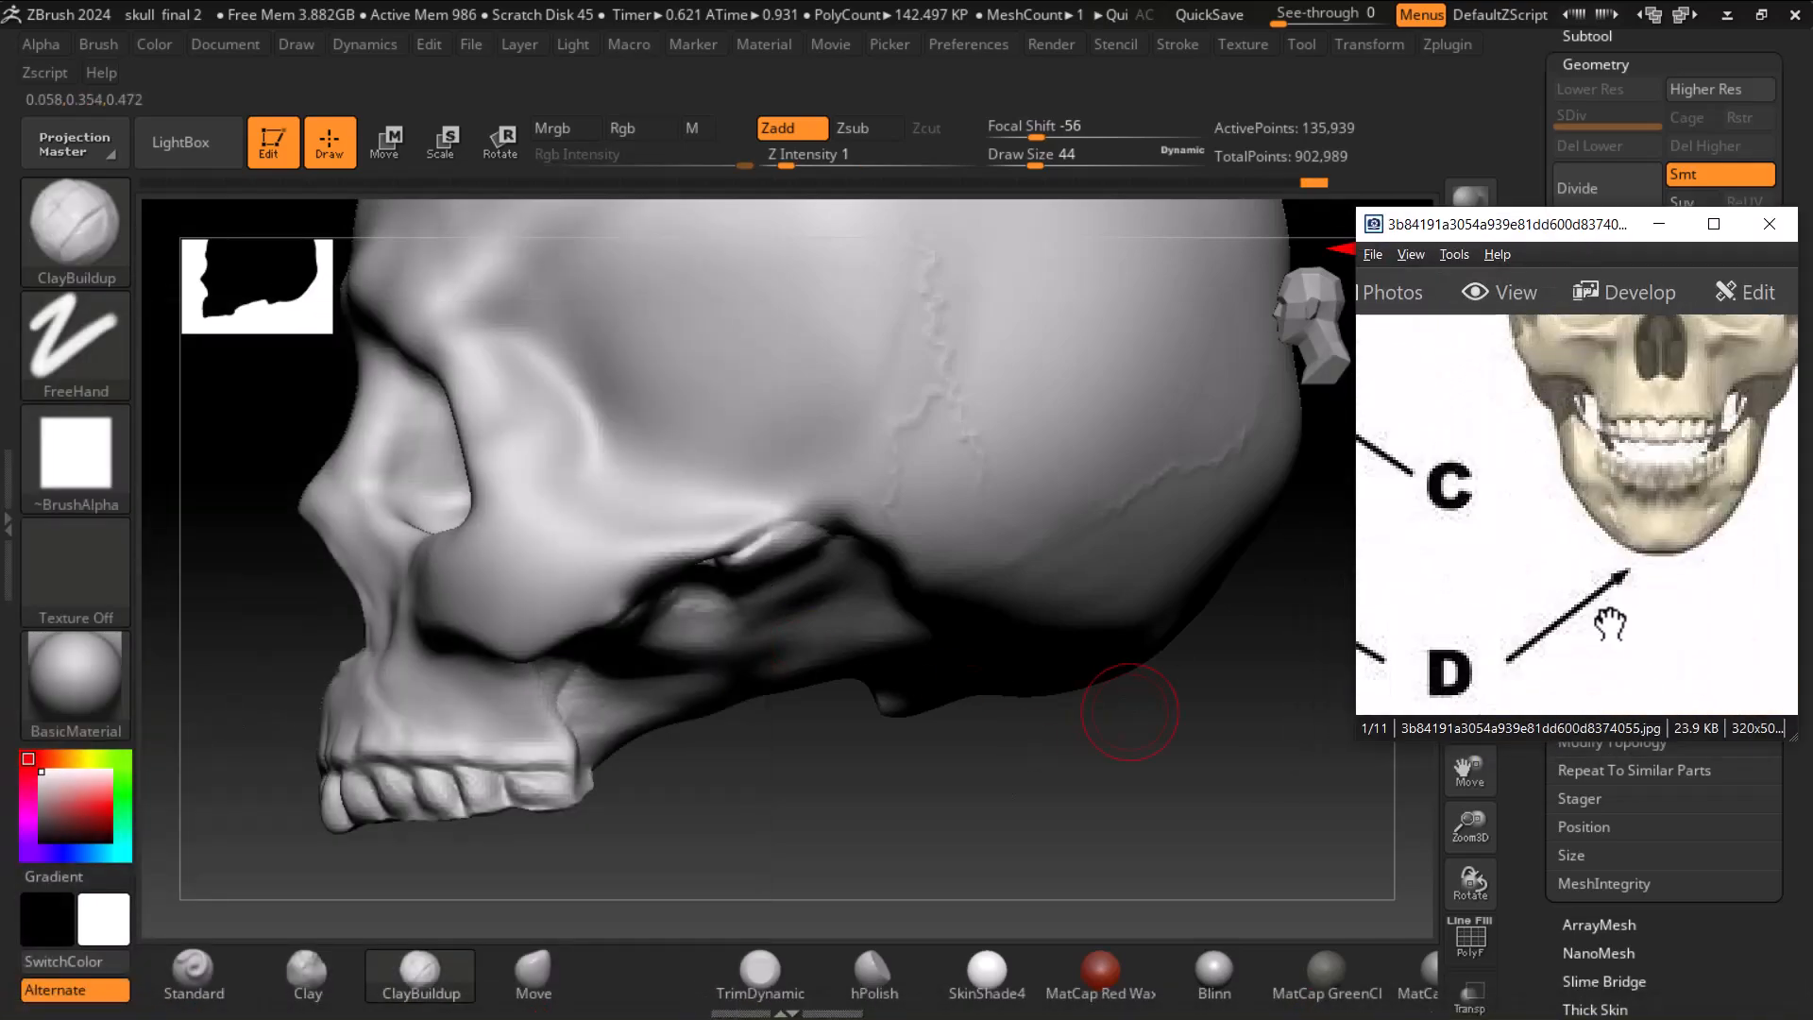
left_click_drag(1652, 540, 1758, 597)
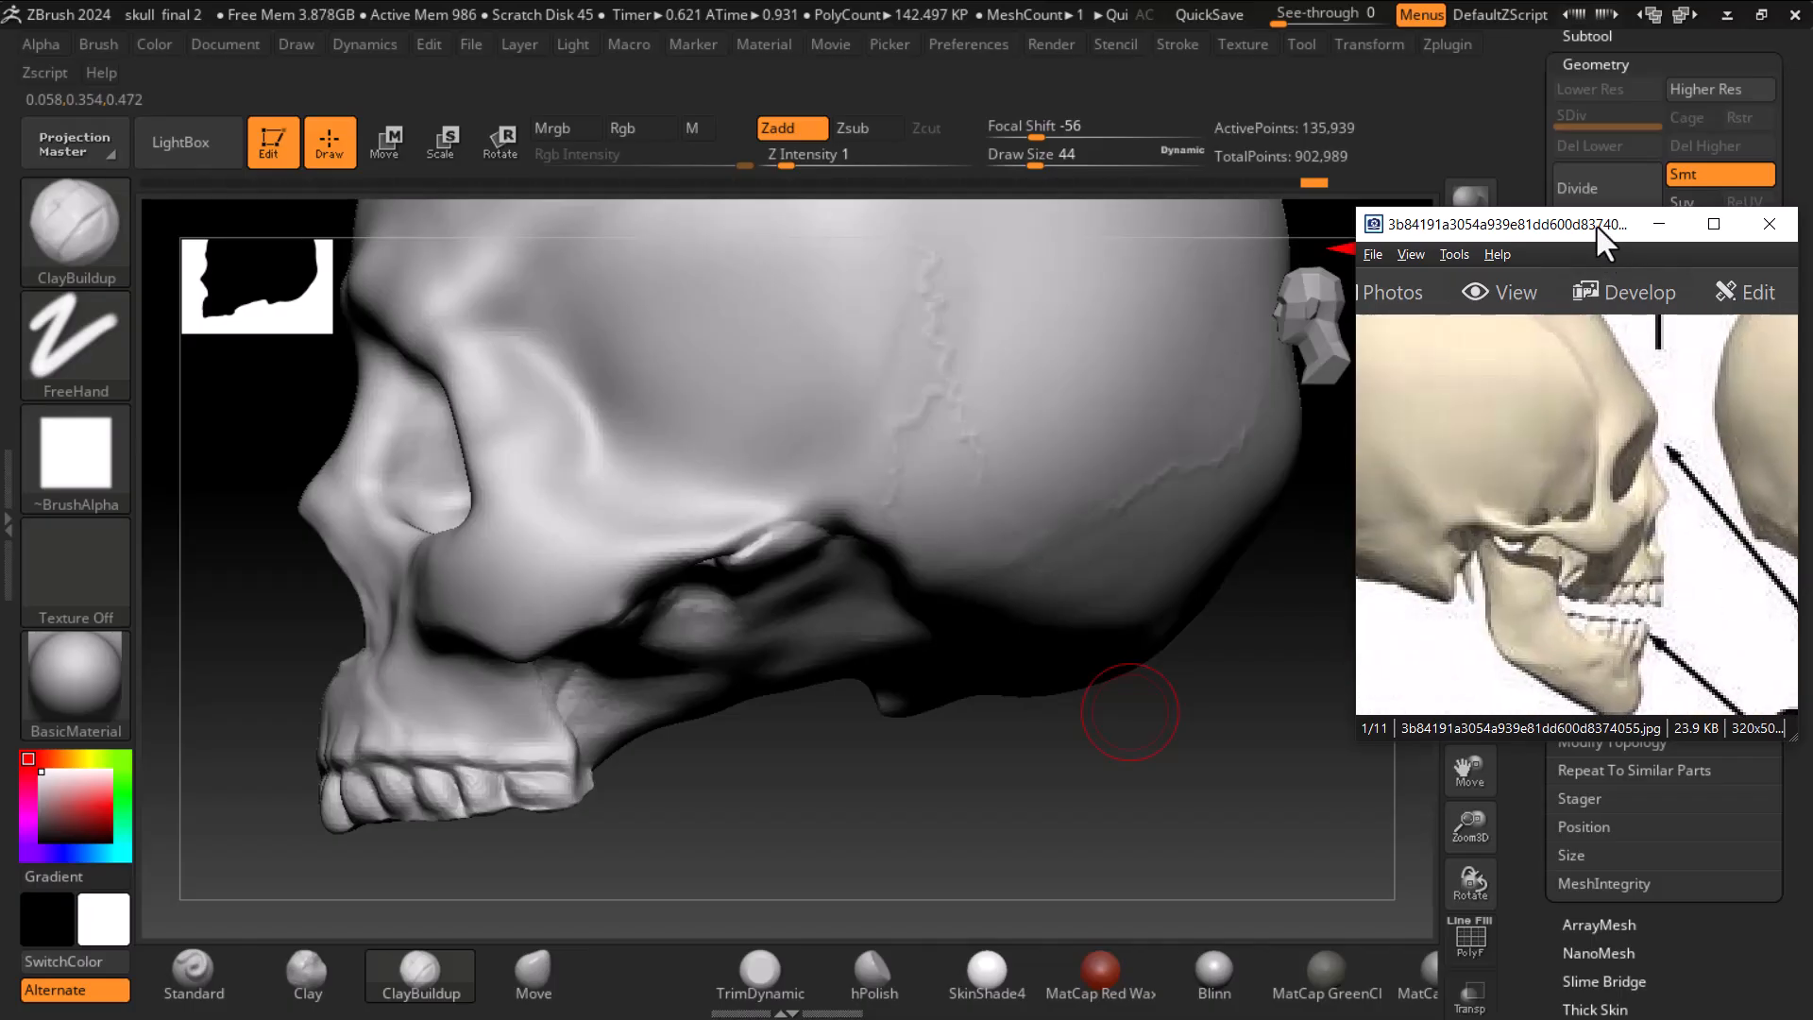
left_click_drag(1605, 238, 1211, 190)
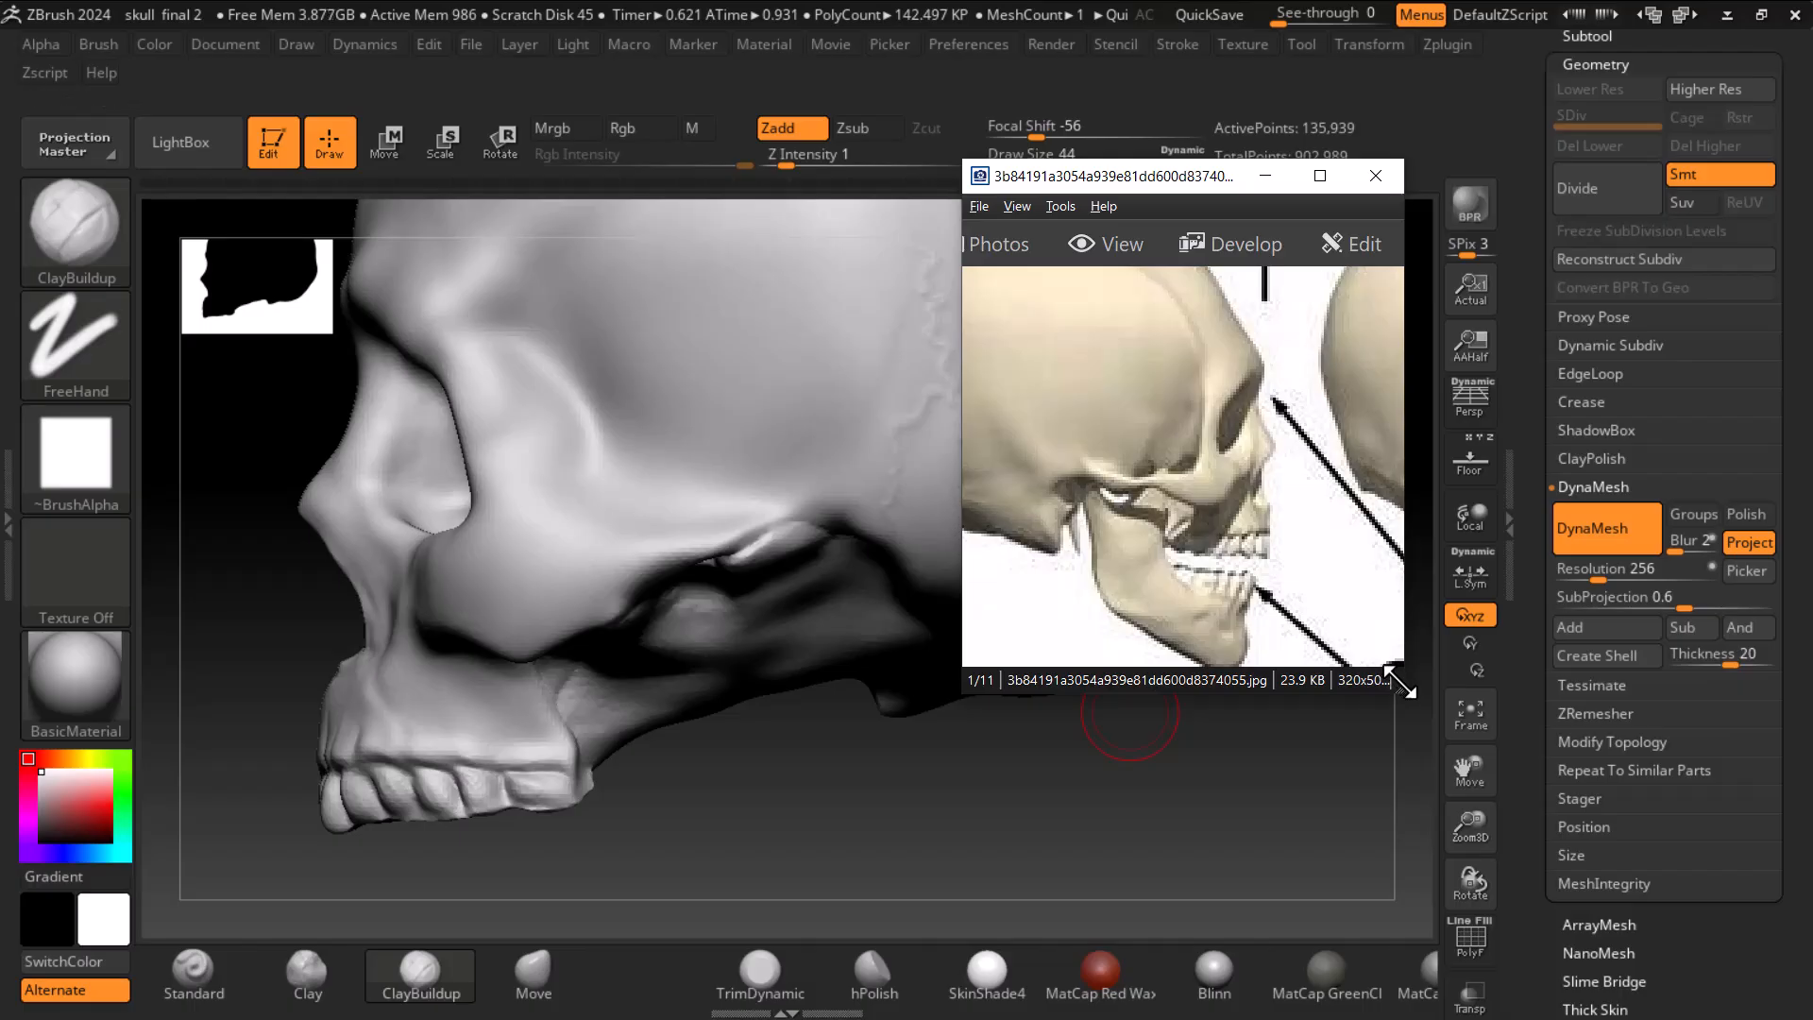
left_click_drag(1394, 676, 1662, 940)
left_click_drag(1526, 731, 1586, 732)
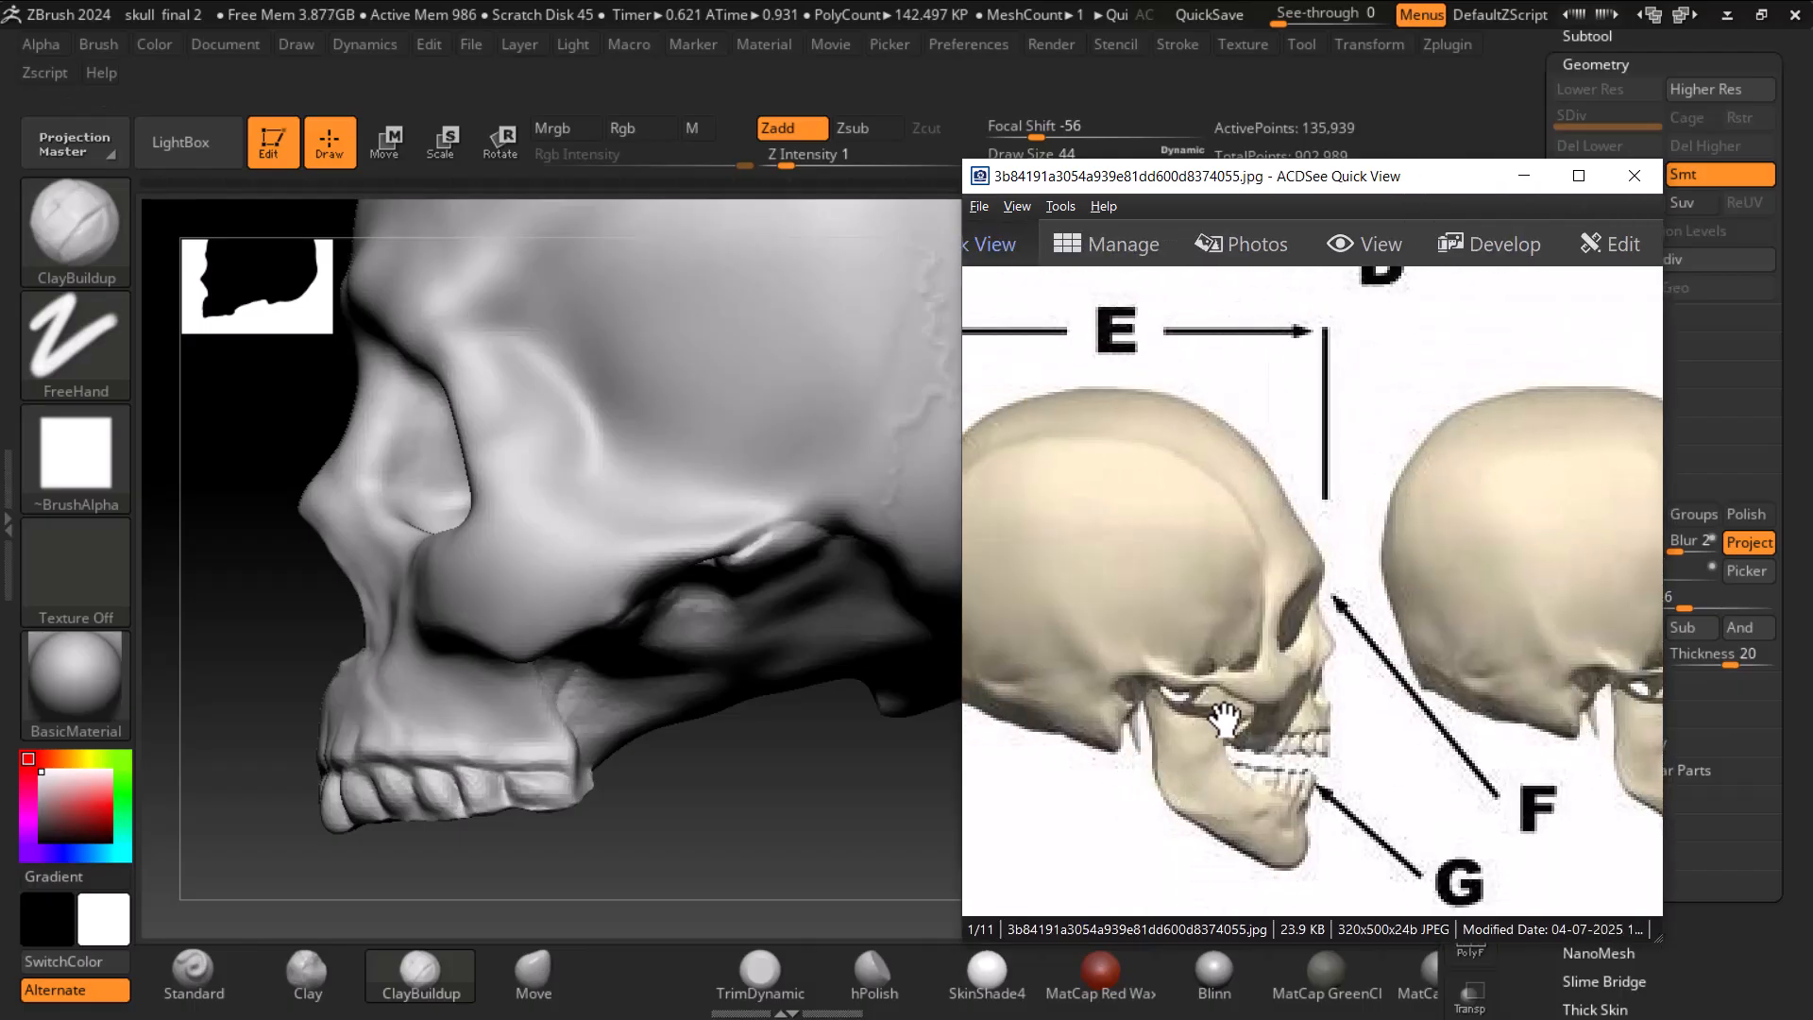
left_click_drag(1295, 635, 1308, 715)
scroll(1308, 699, "down", 5)
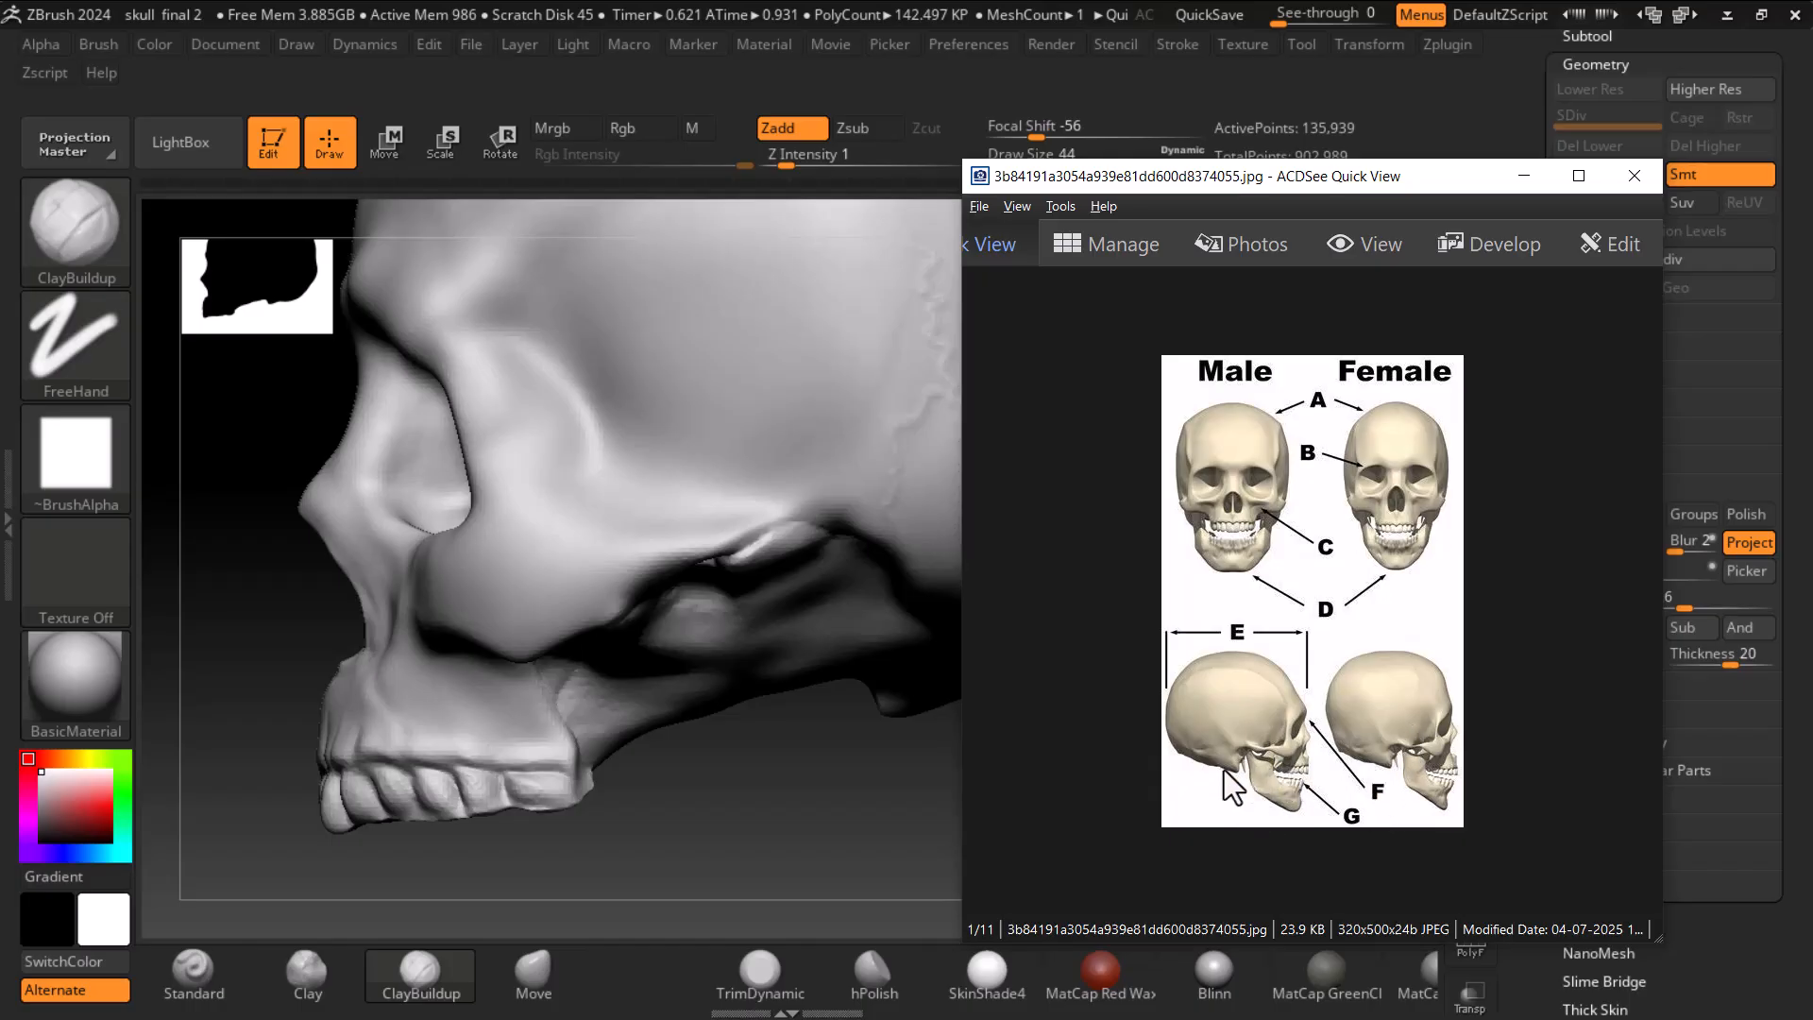
- Return to ZBrush and rework the gap under the cheekbone arch with Smooth and ClayBuildup strokes at draw size 44
left_click(1524, 176)
left_click_drag(972, 769, 1267, 742)
key("shift")
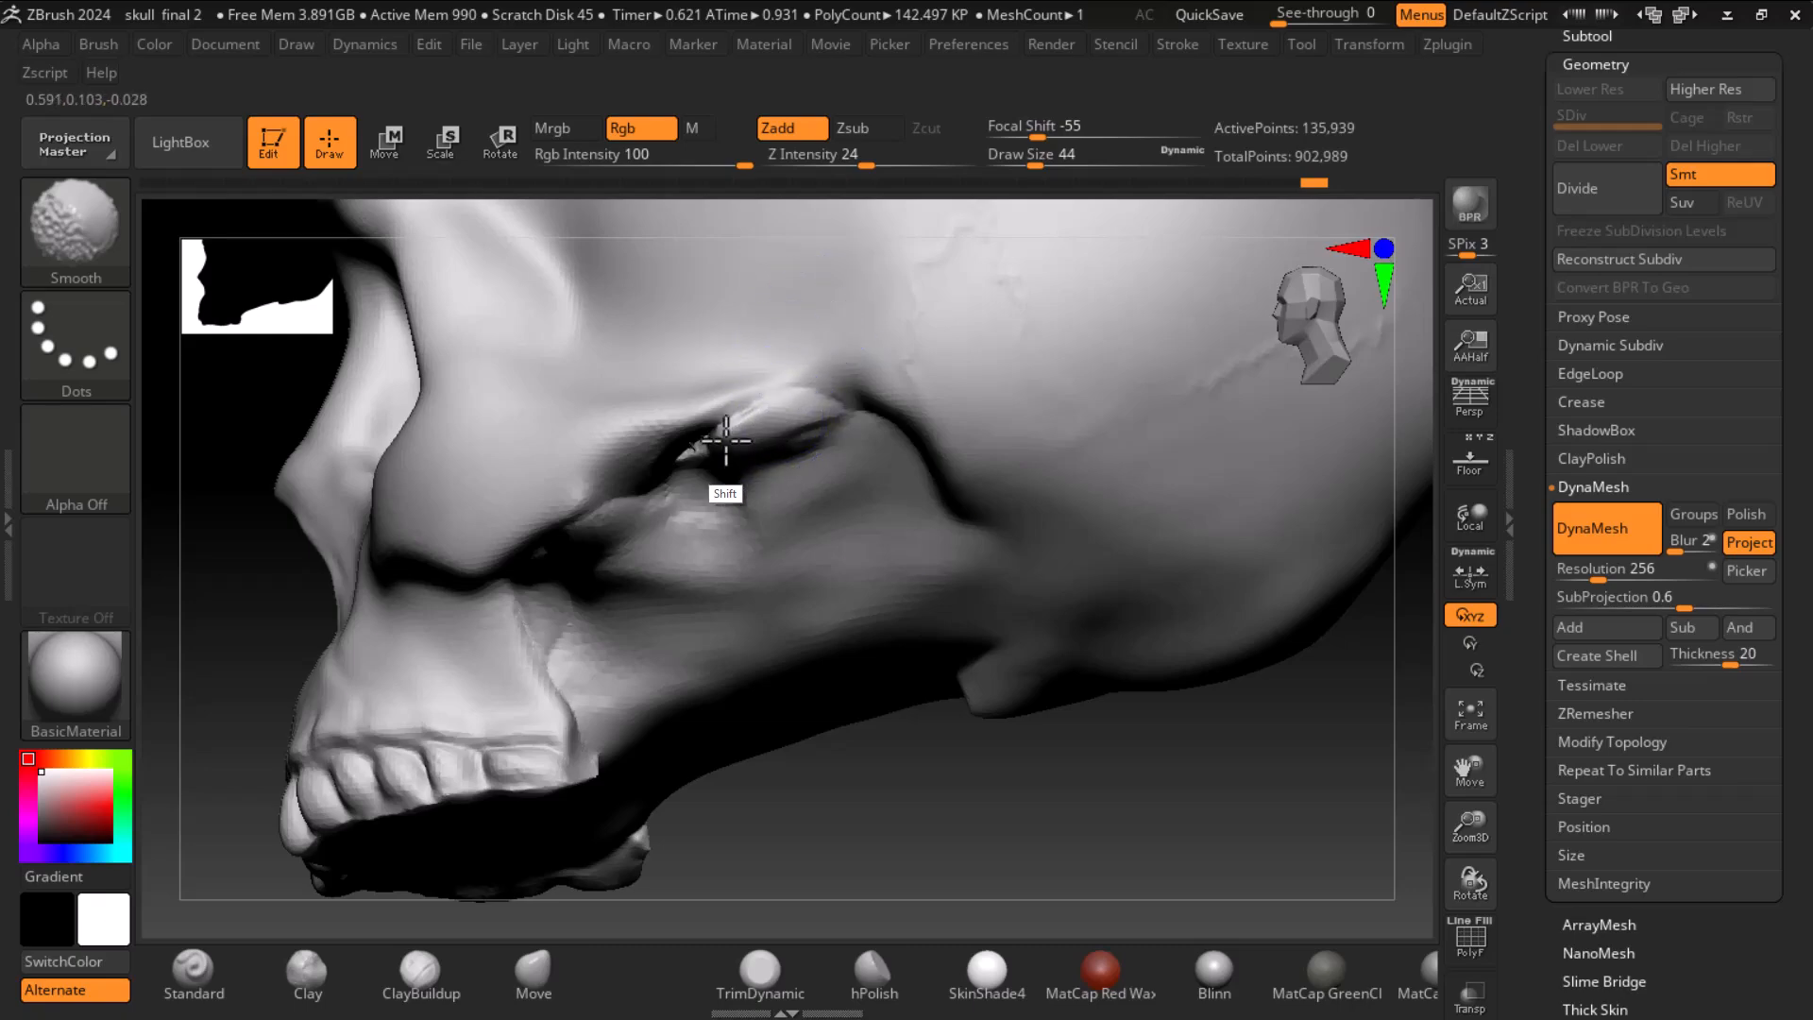
mouse_move(709, 443)
left_mouse_down("shift")
mouse_move(733, 428)
mouse_move(741, 459)
left_mouse_up("shift")
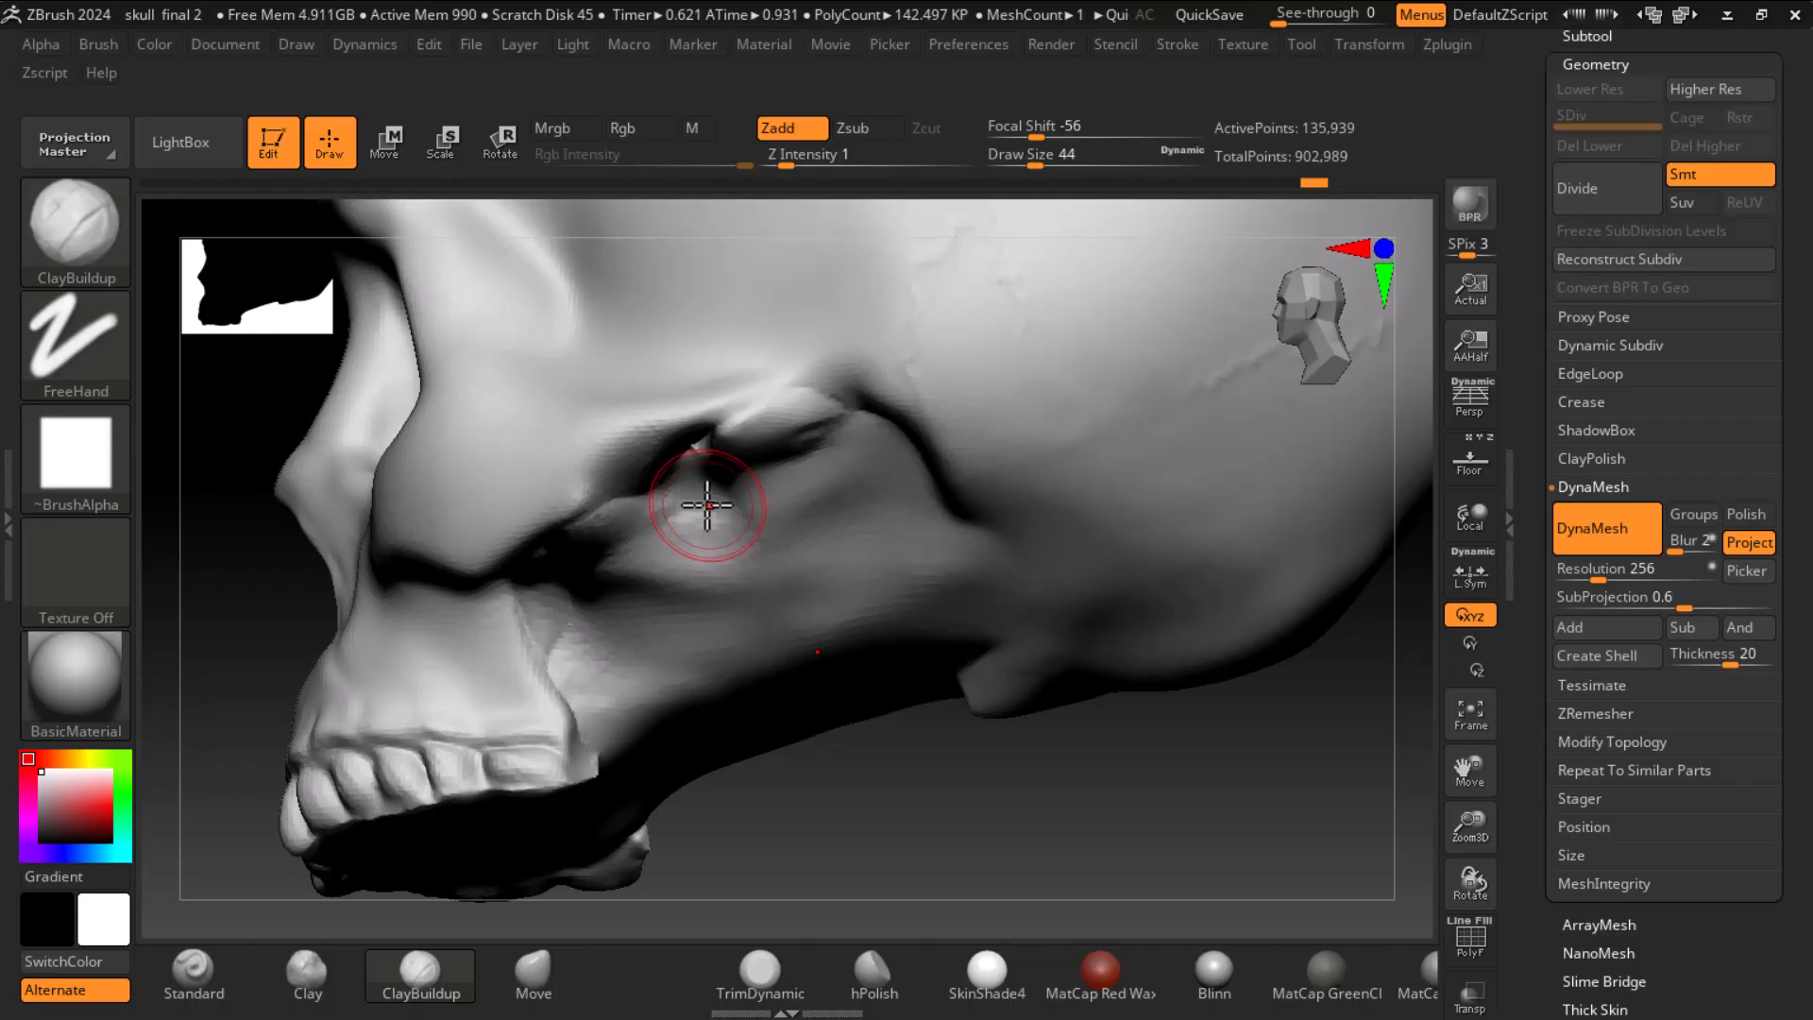
left_click_drag(707, 506, 695, 473)
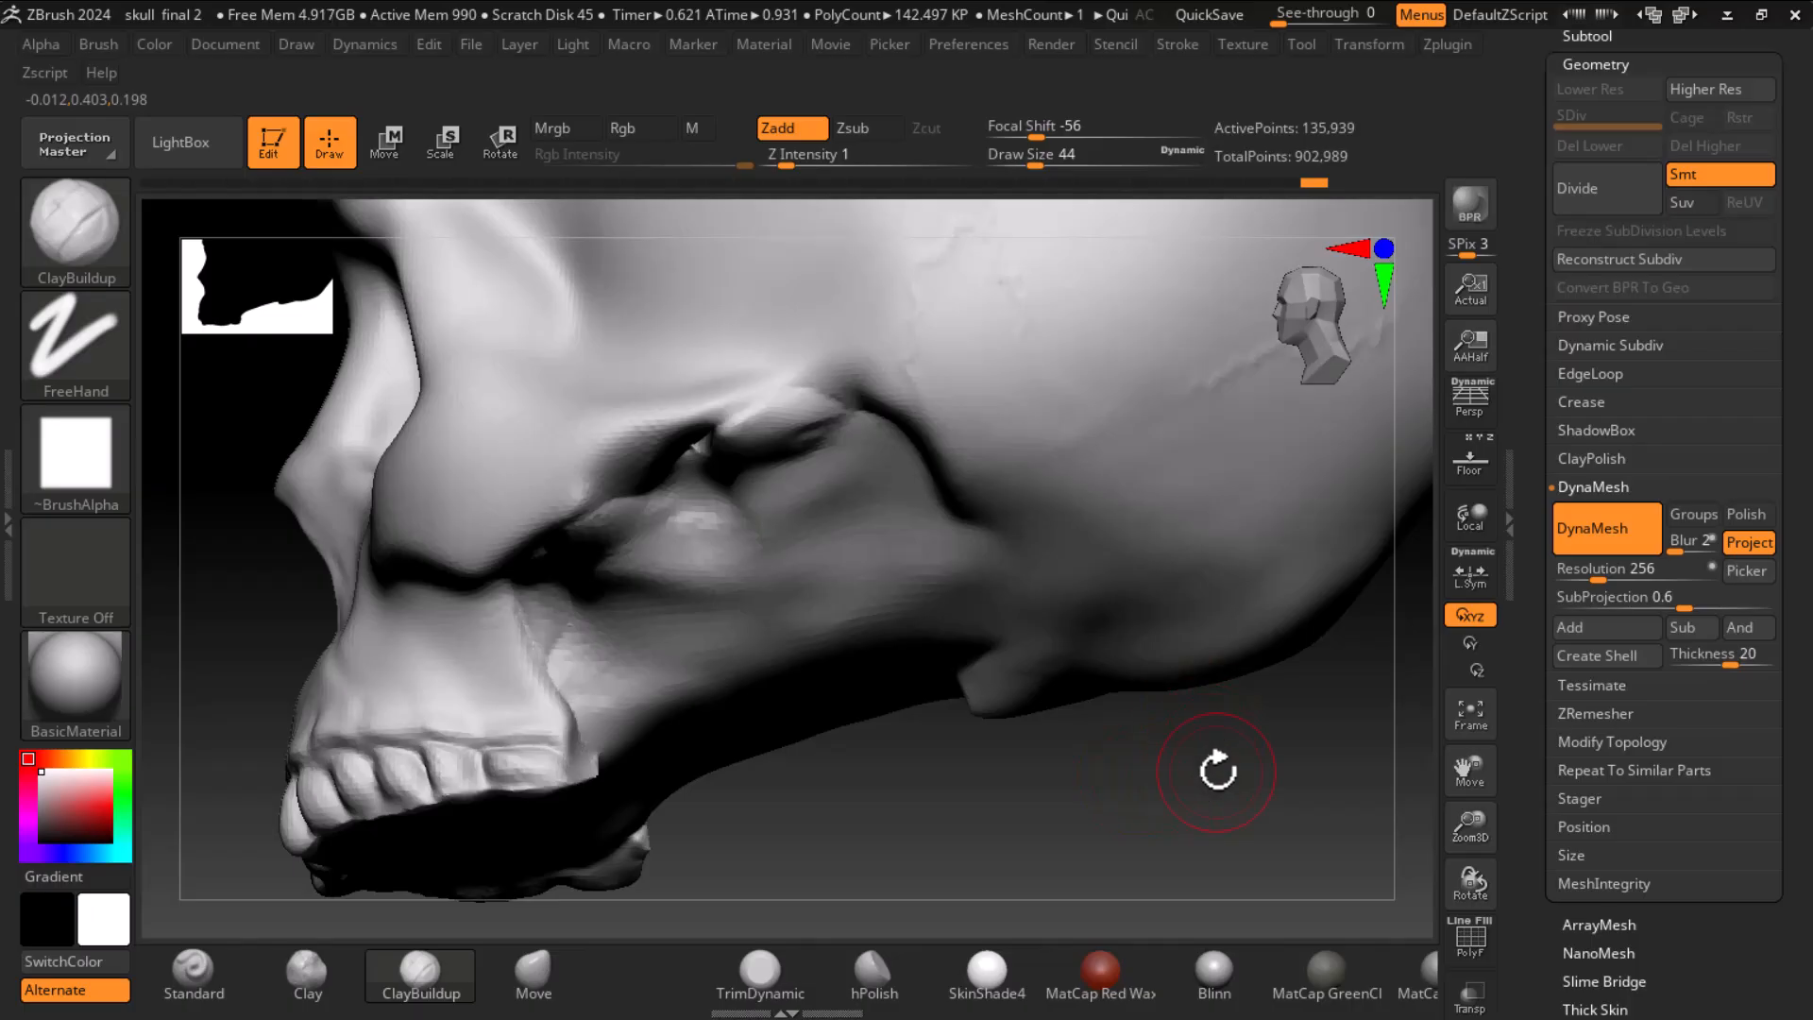
mouse_move(1232, 789)
left_mouse_down("alt")
mouse_move(1173, 685)
mouse_move(1191, 757)
mouse_move(1249, 730)
left_mouse_up("alt")
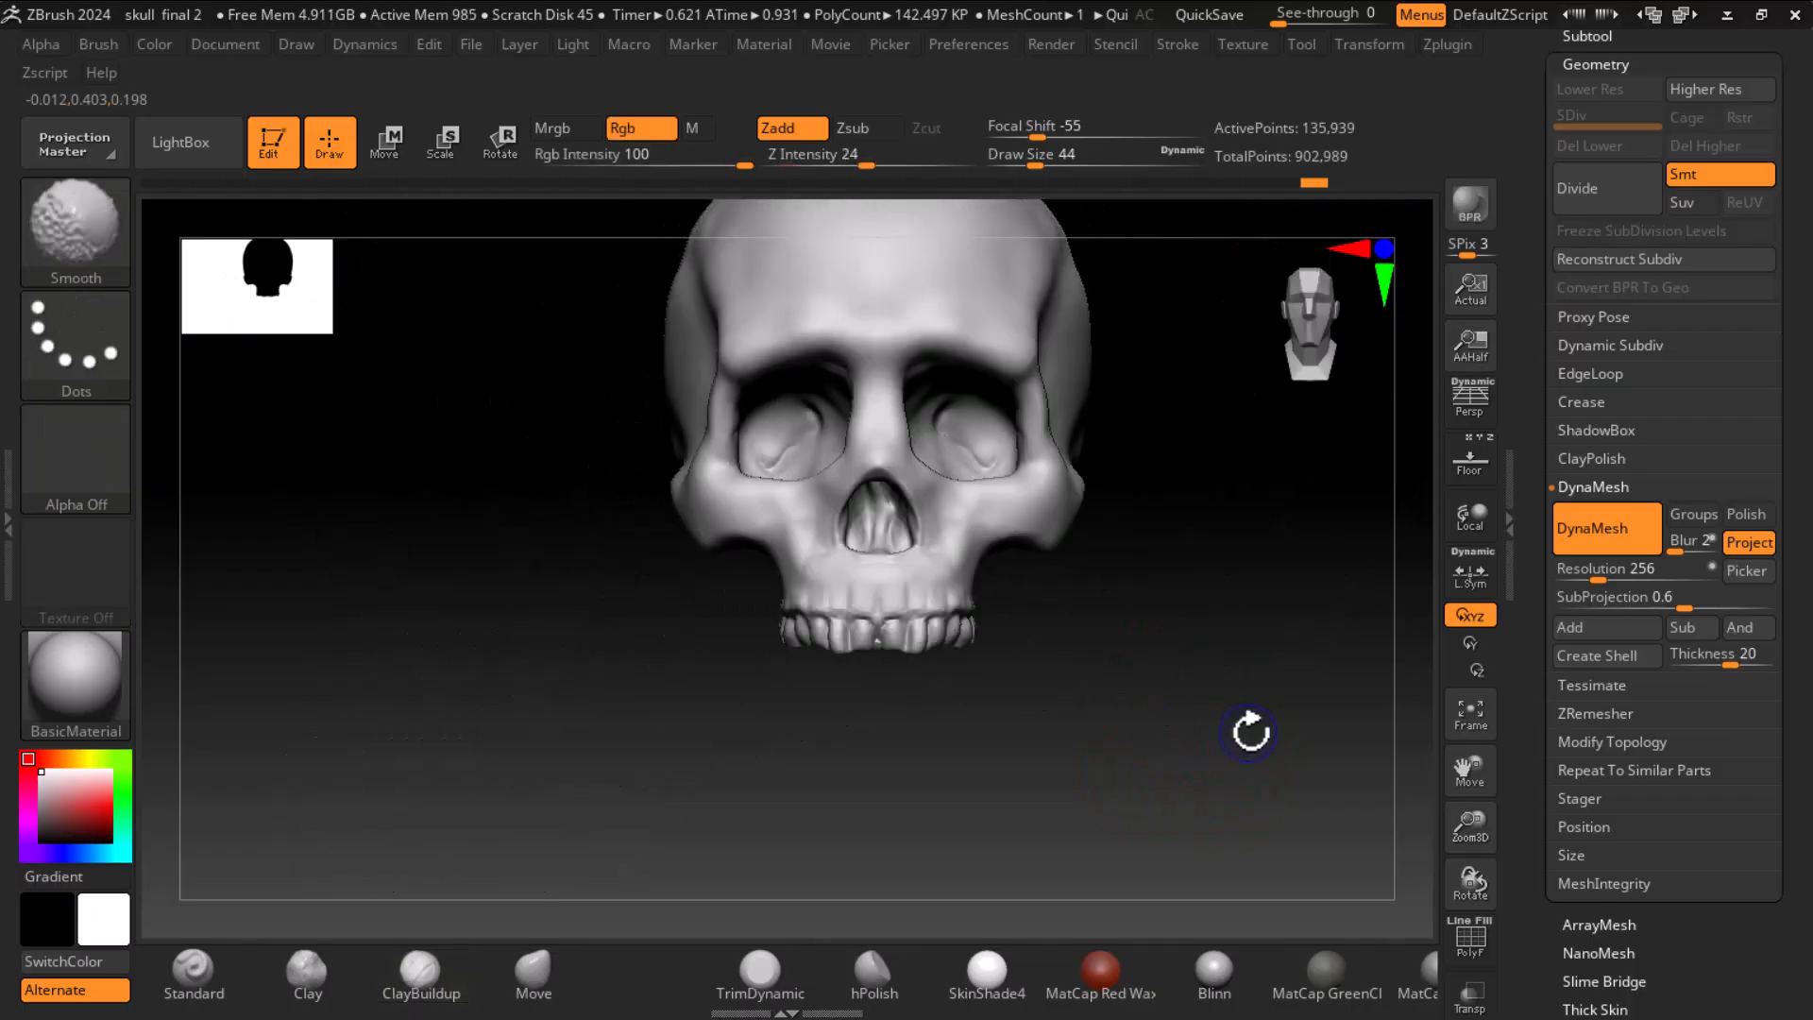
- Bring up the system's application list to switch to another program
key("super")
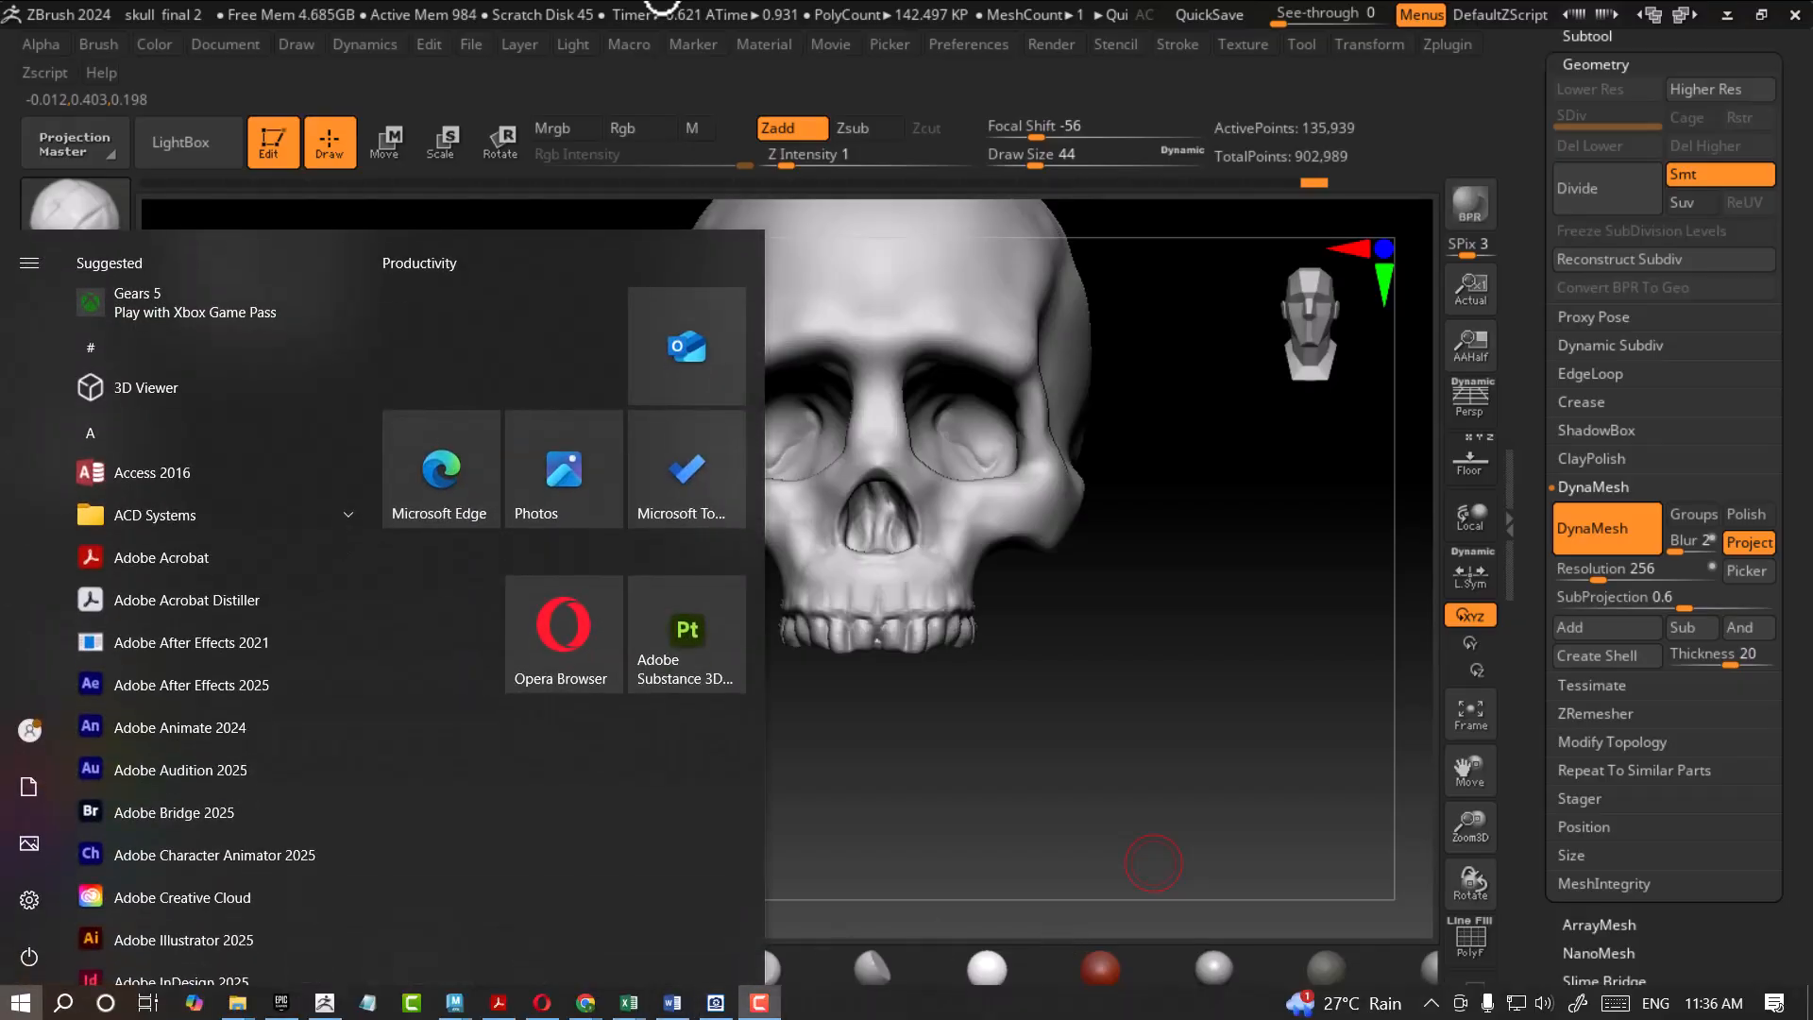